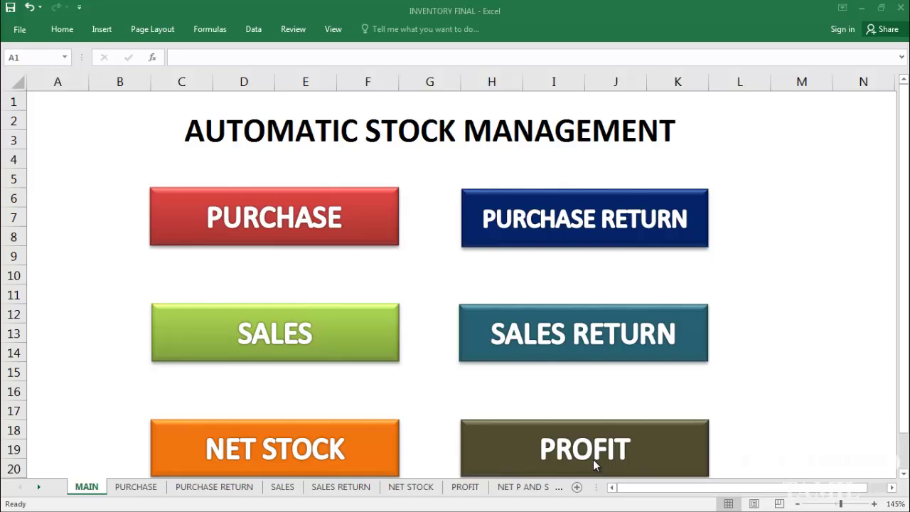
From the MAIN menu sheet, jump to the PURCHASE report sheet using its button.
click(300, 223)
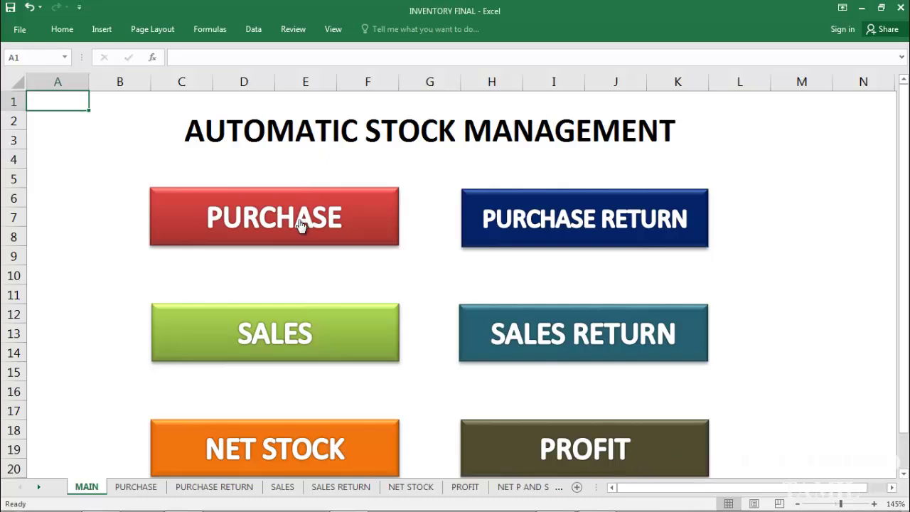
click(298, 220)
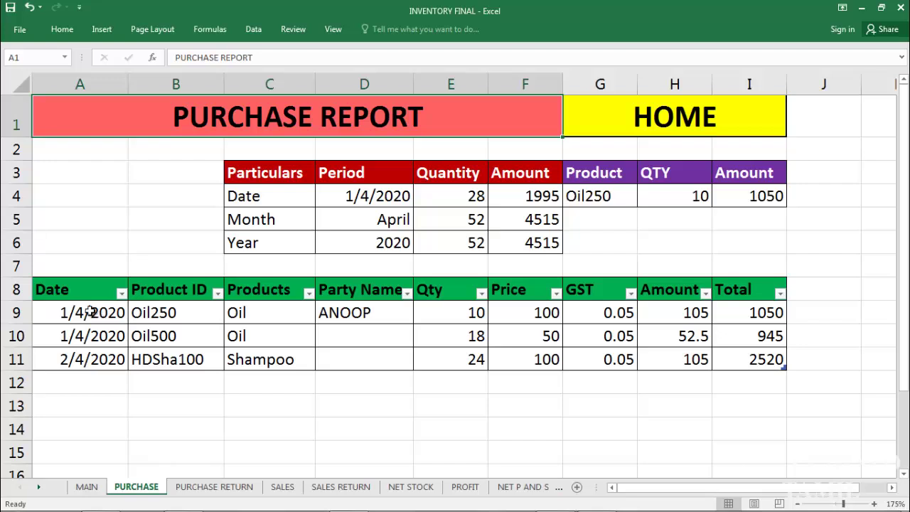
Set the first purchase's Product ID in B9 to SOTv40 from the validation list.
click(187, 311)
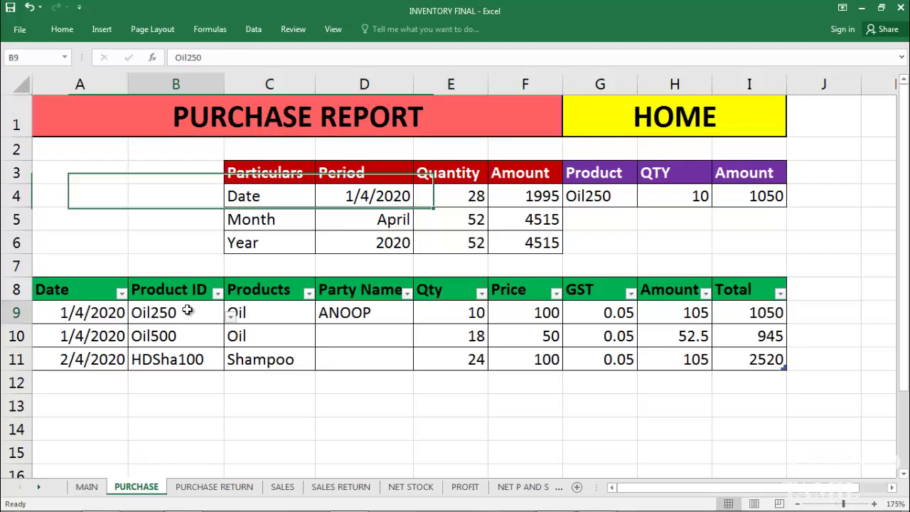
click(233, 318)
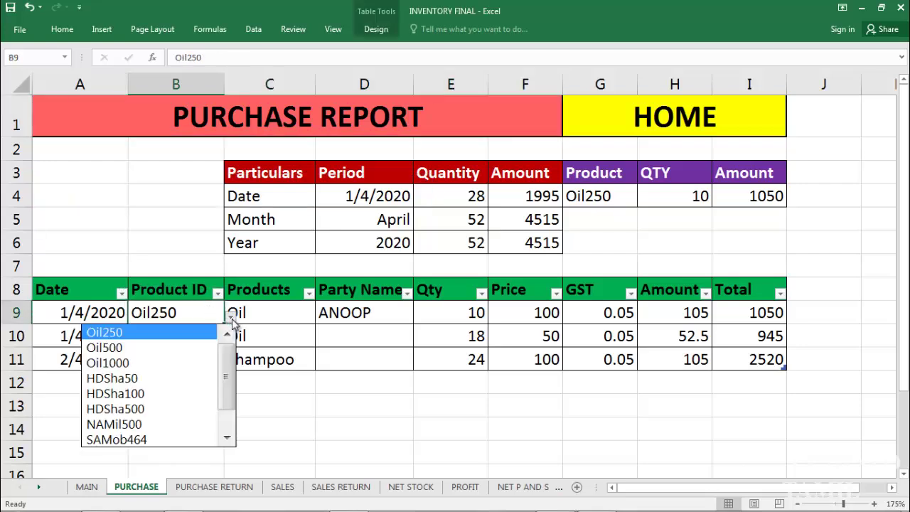
drag(229, 358, 230, 406)
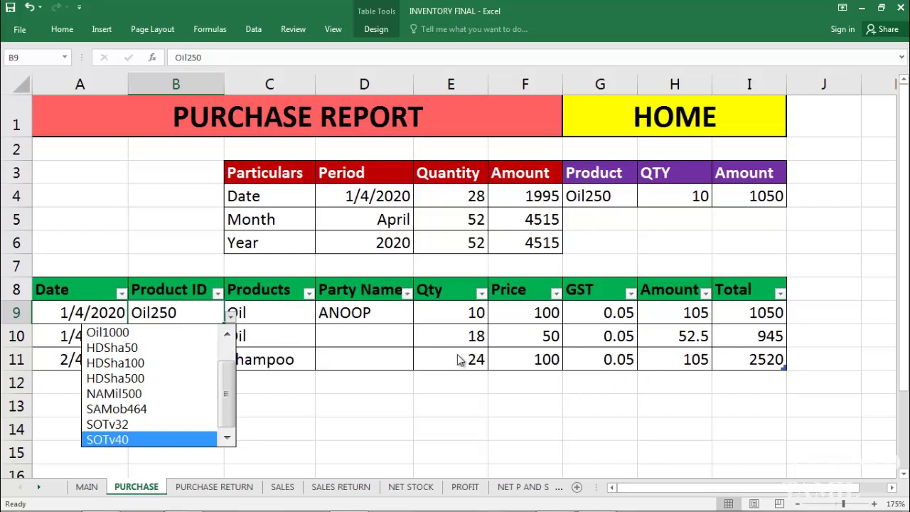
click(126, 440)
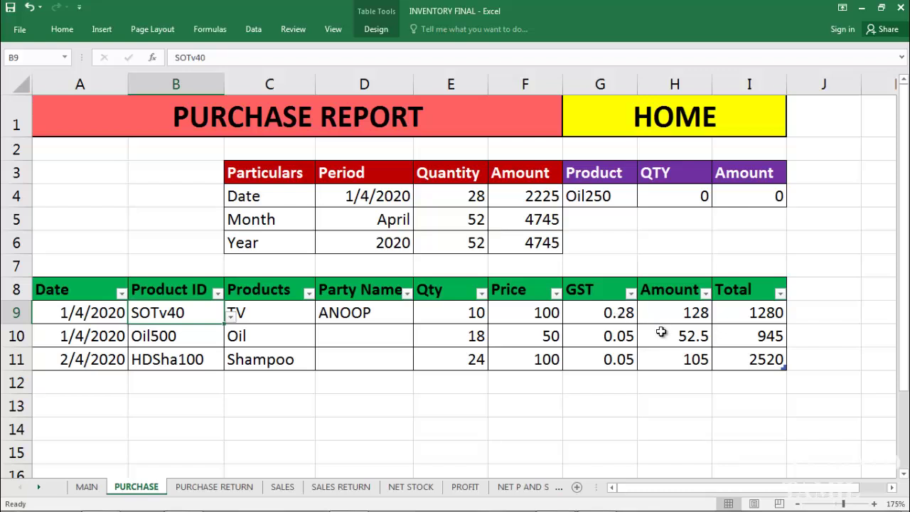
Review row 9's party, quantity 10, price 100, and its GST, Amount and Total formulas.
click(373, 314)
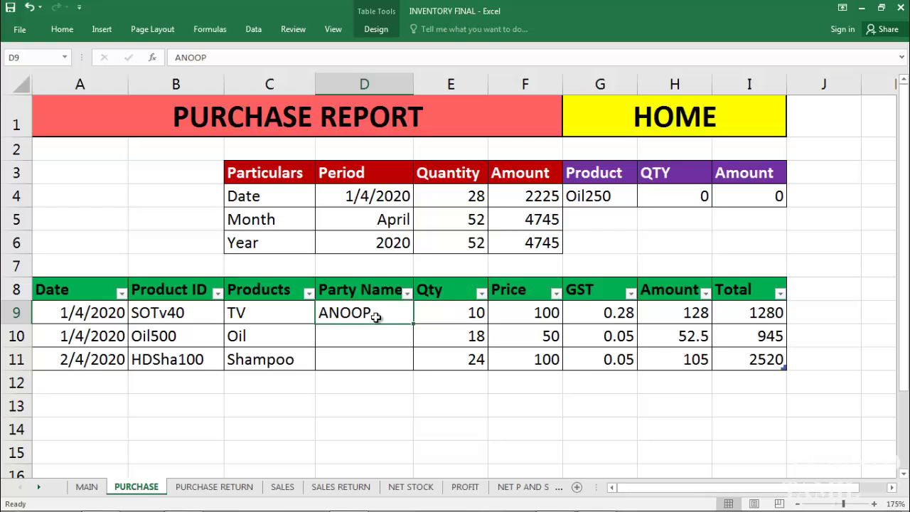
click(467, 317)
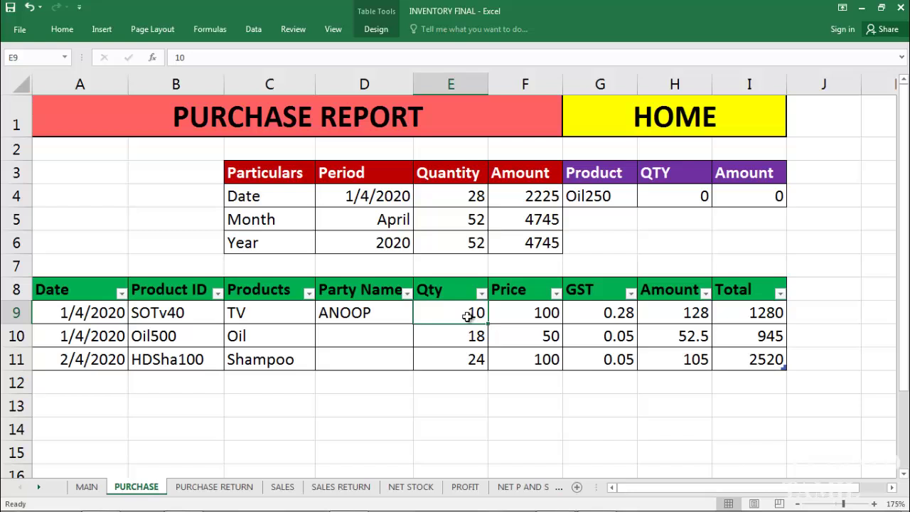
click(533, 318)
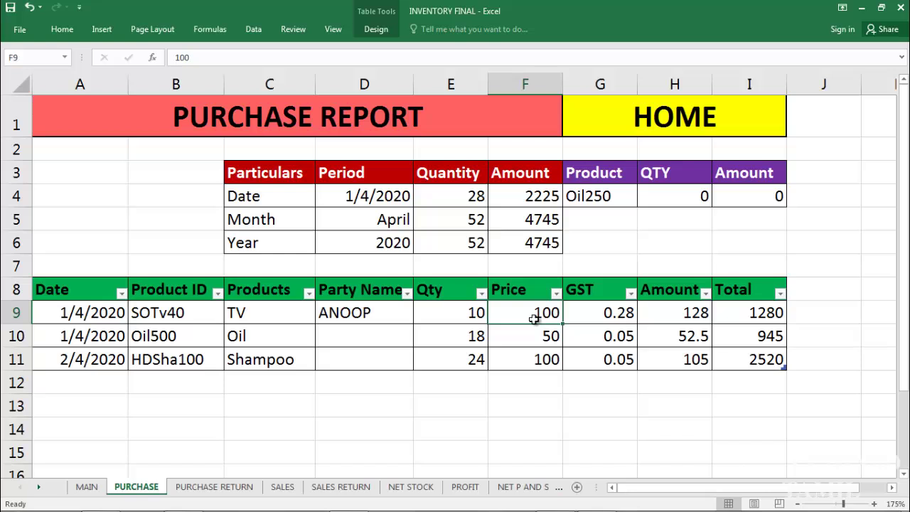
click(688, 309)
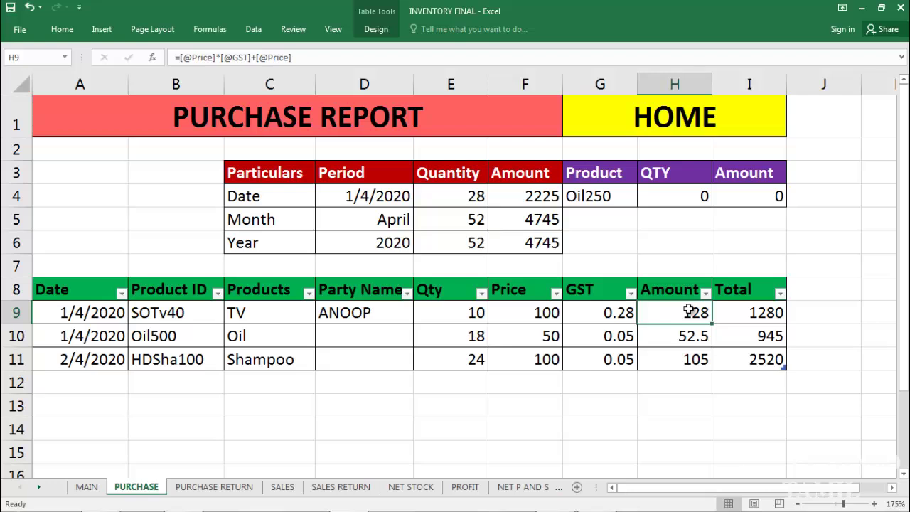
click(548, 312)
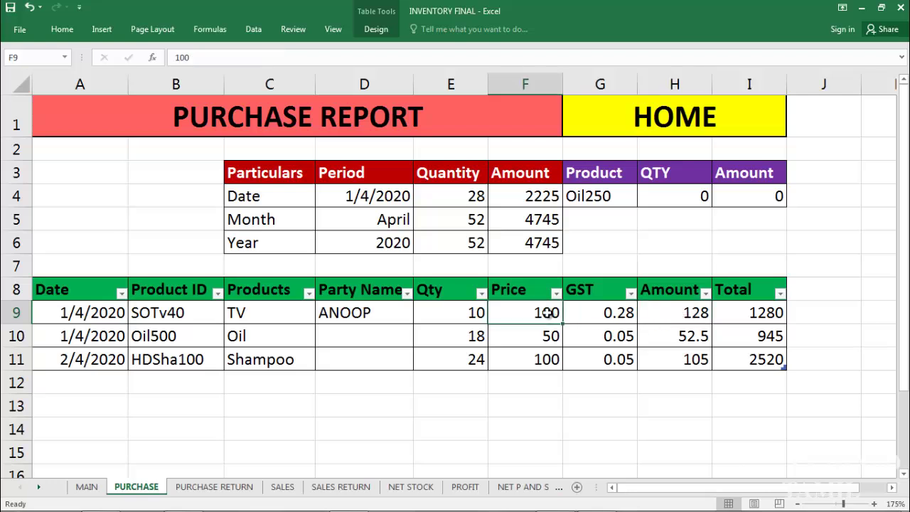
click(617, 314)
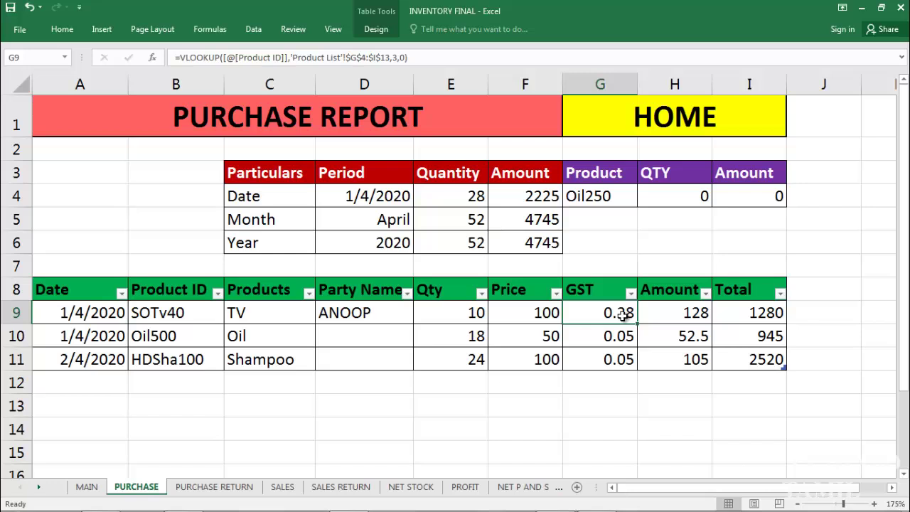
click(695, 313)
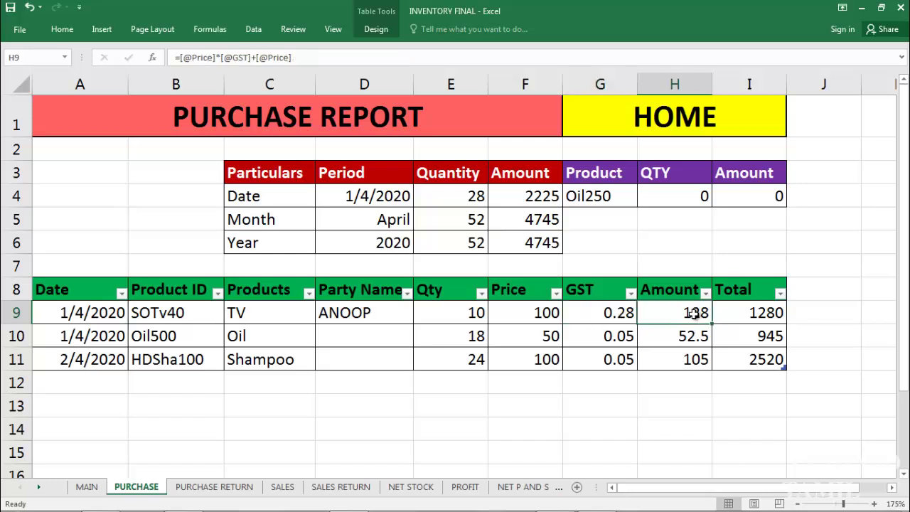
click(767, 314)
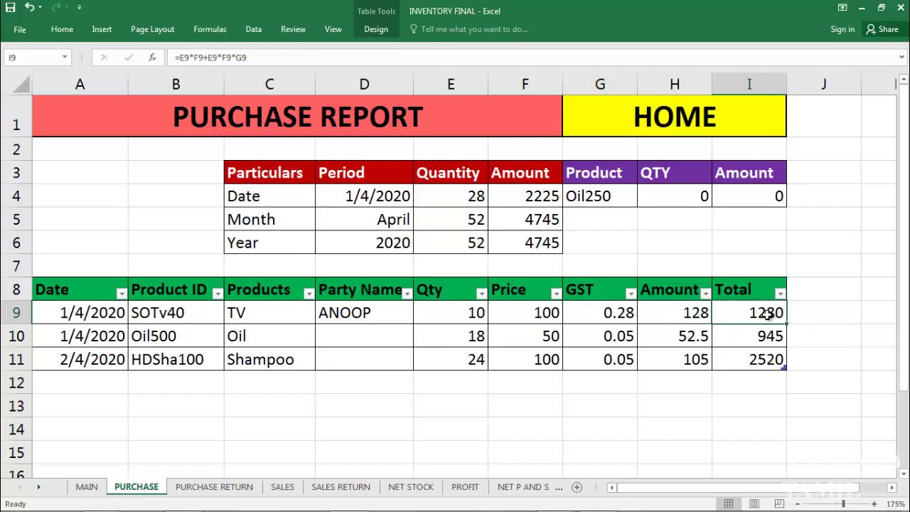
click(465, 314)
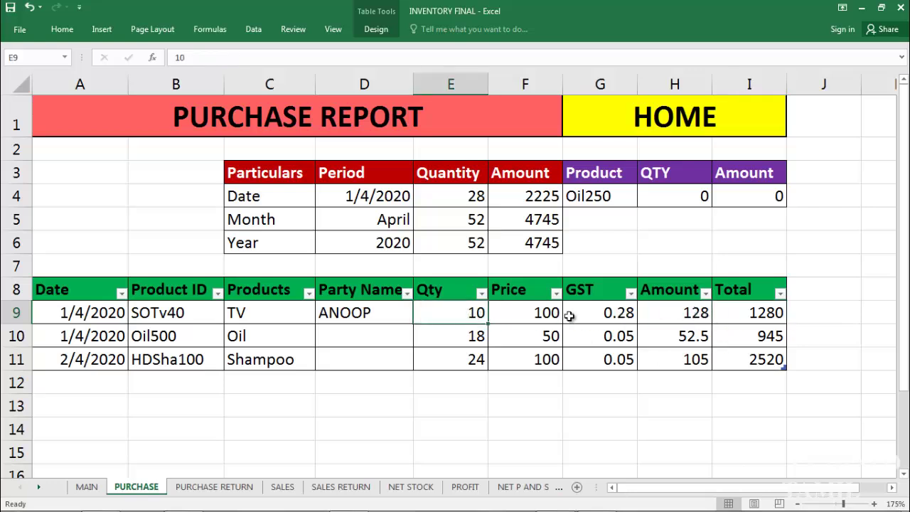
click(691, 315)
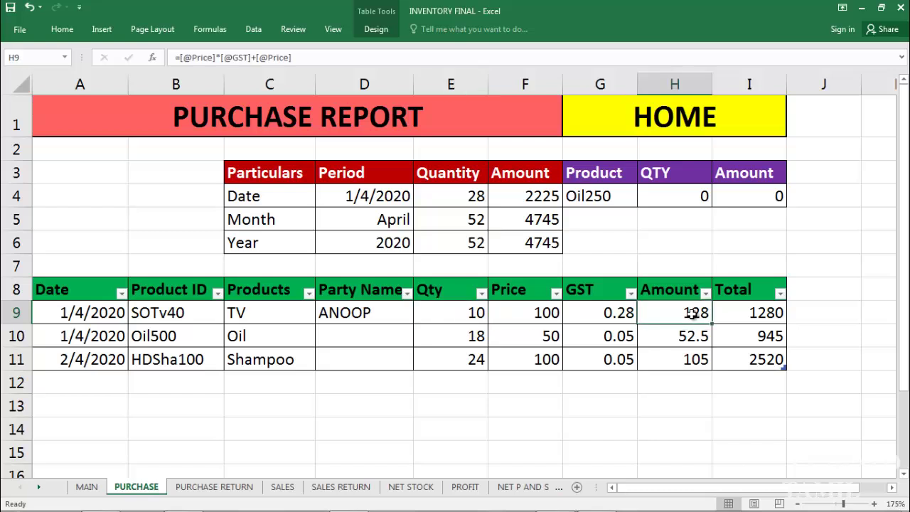
click(757, 314)
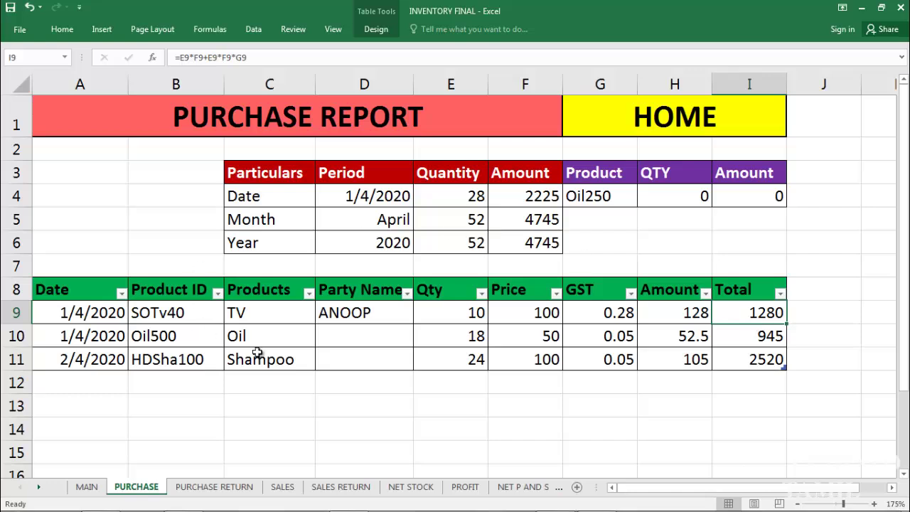
Review the Date, Month and Year SUMIF/SUMIFS formulas in the summary rows.
click(269, 197)
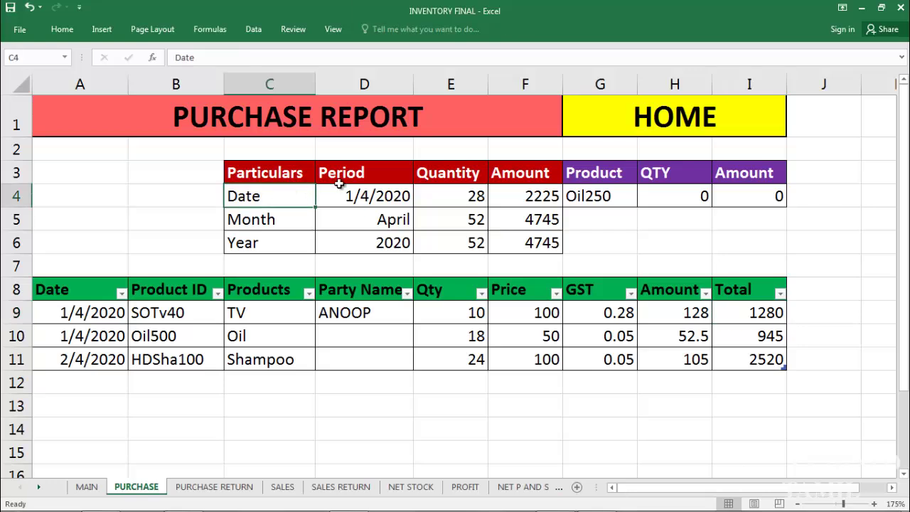
click(478, 194)
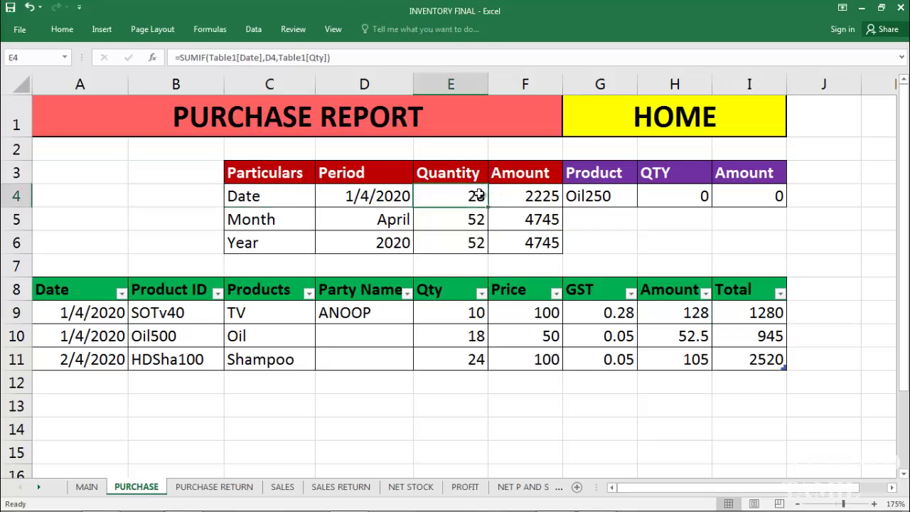
click(533, 196)
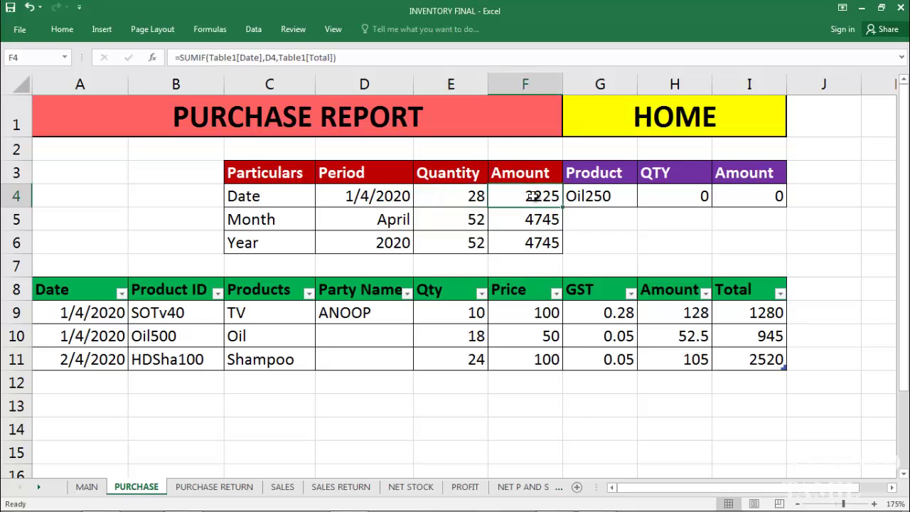
click(283, 221)
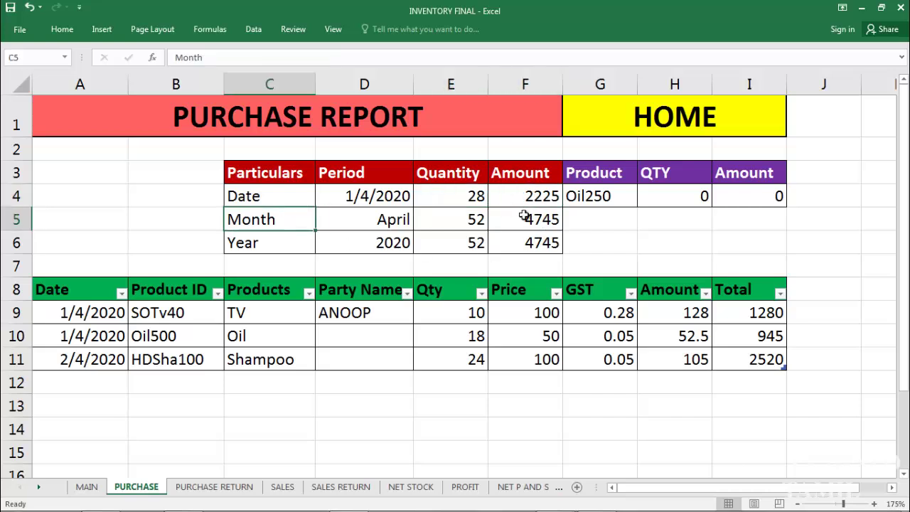
click(471, 219)
click(533, 220)
click(283, 239)
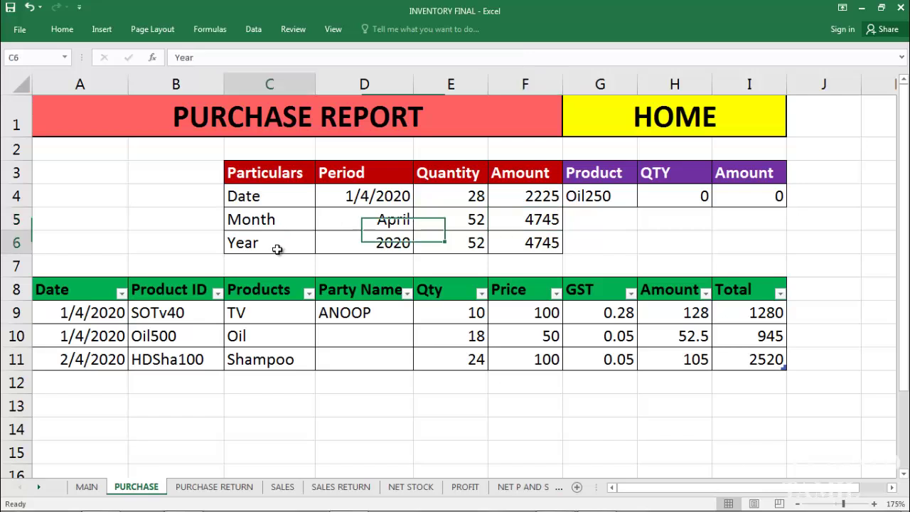
click(472, 242)
click(531, 245)
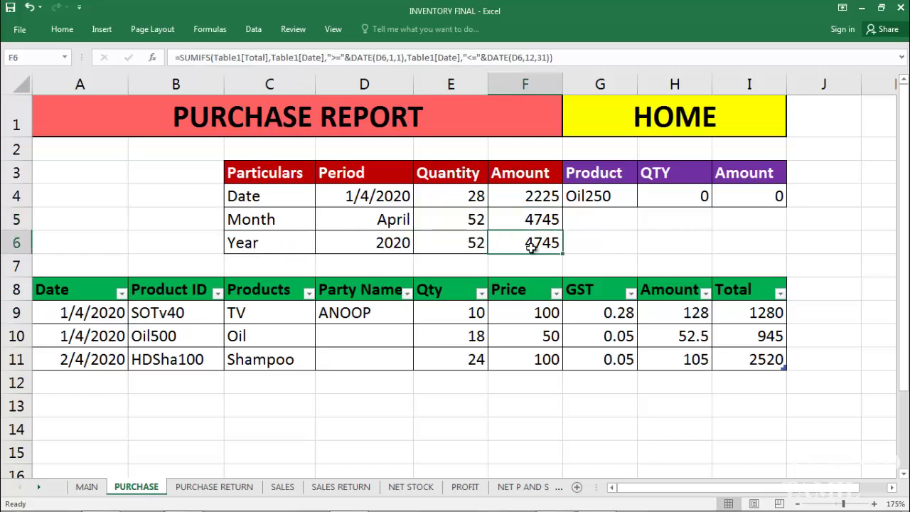
Choose SOTv40 as the HOME summary product in G4.
click(600, 220)
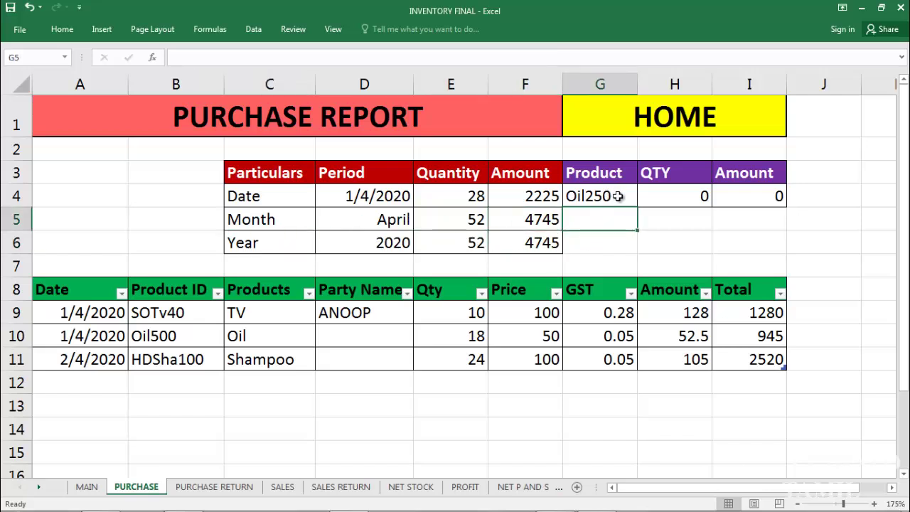
click(619, 197)
click(642, 202)
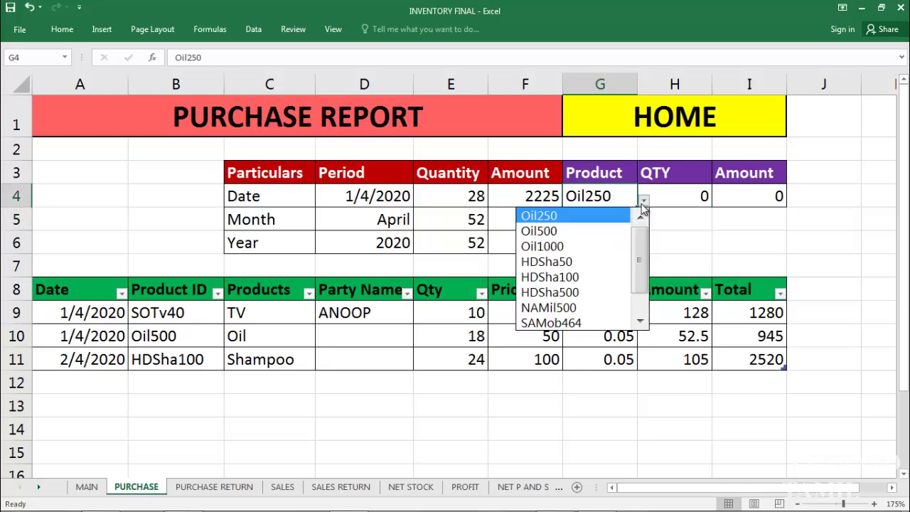
drag(640, 263, 642, 283)
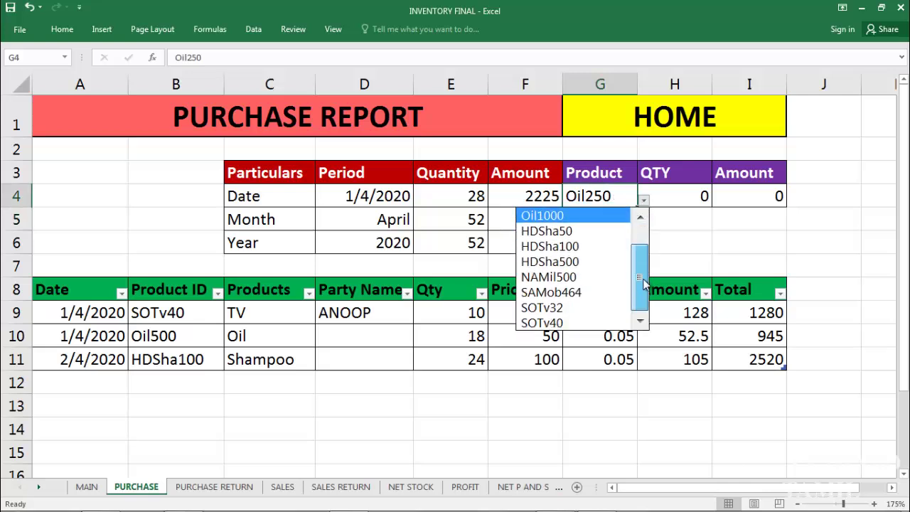
click(580, 322)
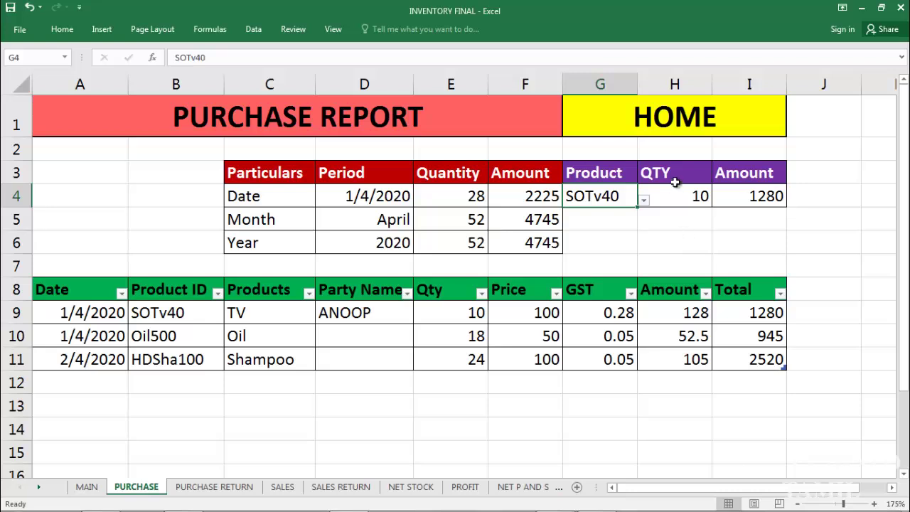
click(669, 233)
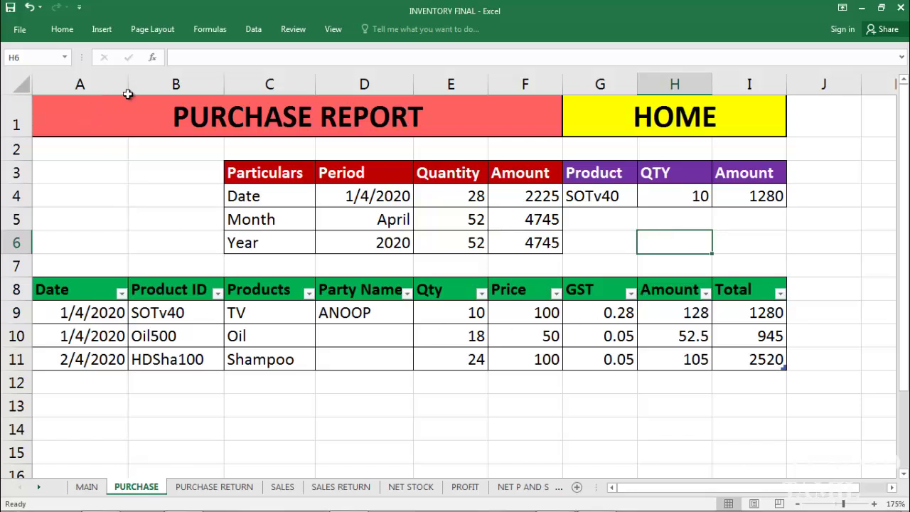
Look through the PURCHASE RETURN, SALES and SALES RETURN sheets, ending on NET STOCK.
click(217, 490)
click(280, 489)
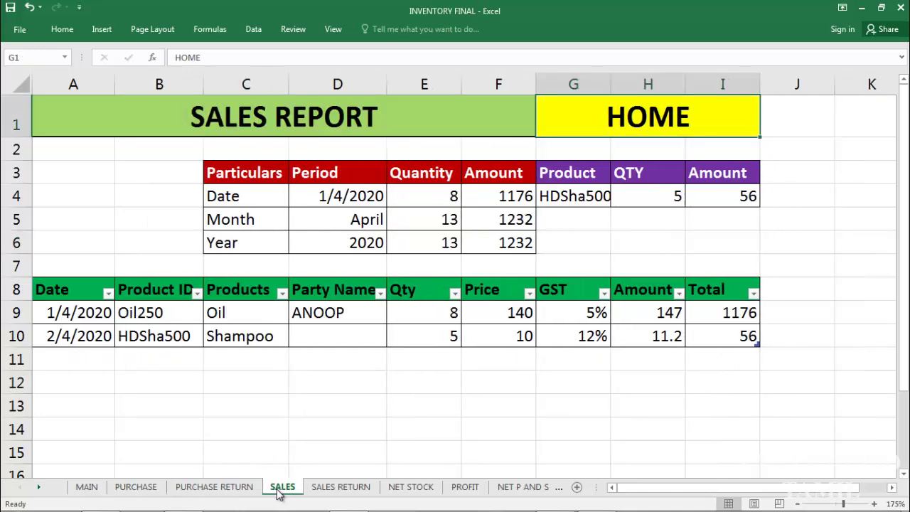
click(355, 489)
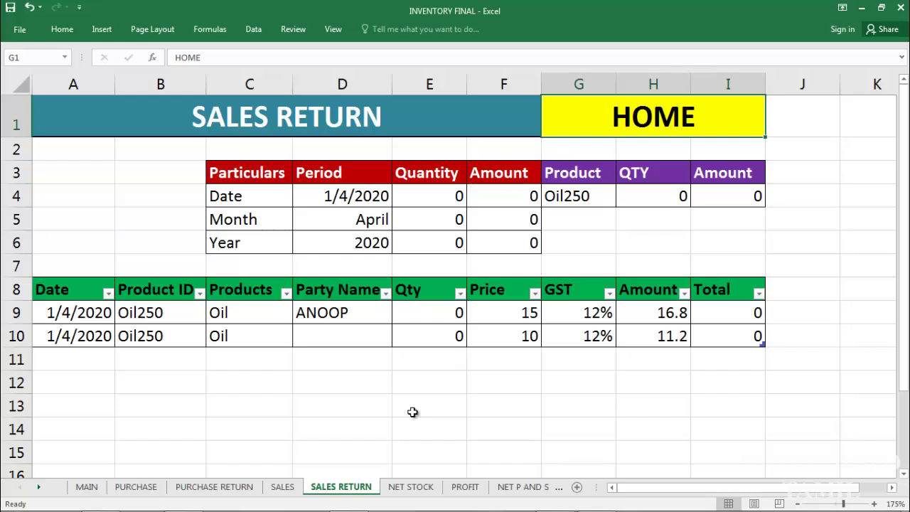
click(414, 488)
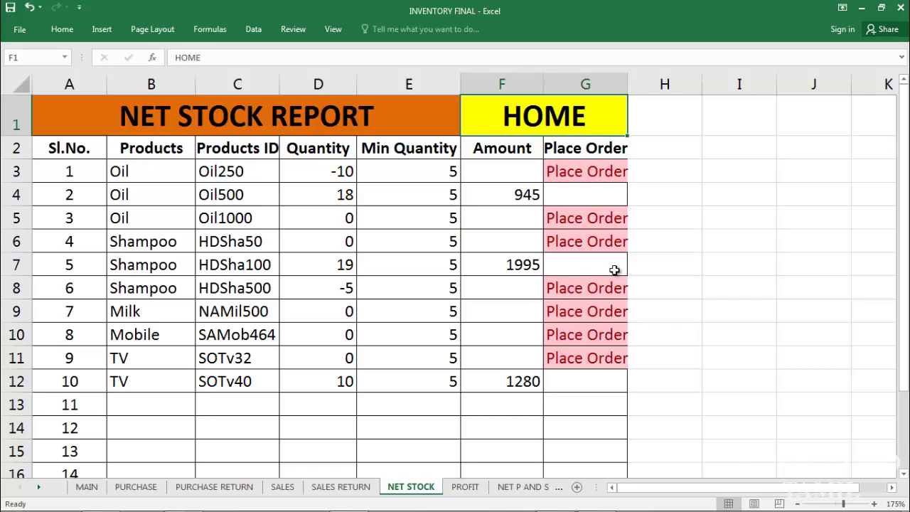
Set B9's product ID on the PURCHASE sheet to Oil1000 and check the PROFIT sheet.
click(135, 486)
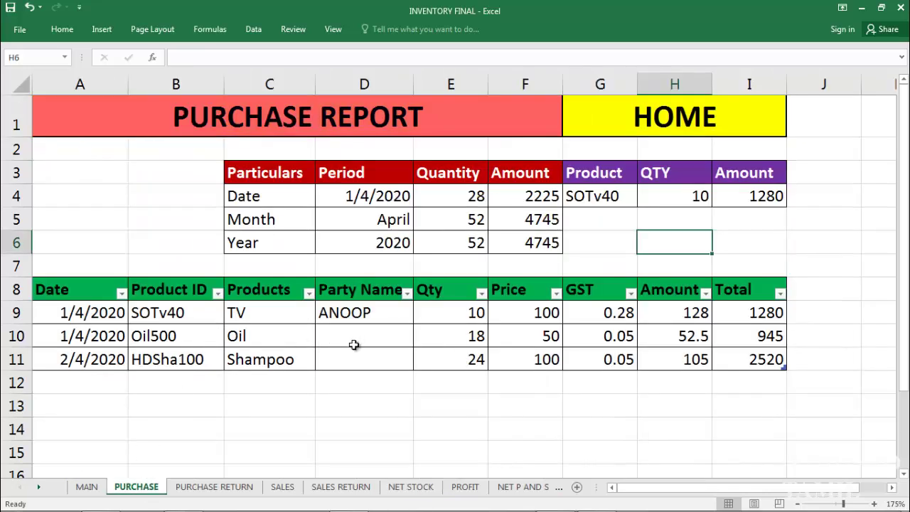
click(175, 312)
click(232, 316)
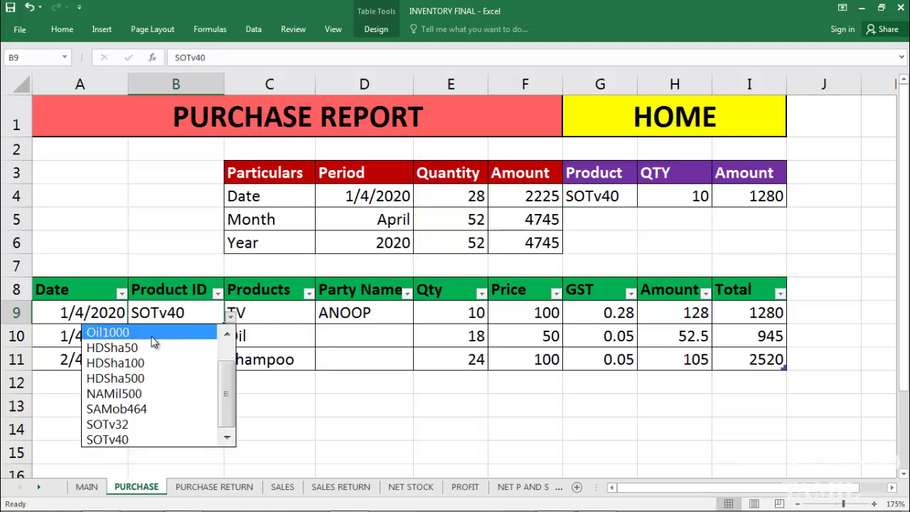
click(153, 329)
click(465, 487)
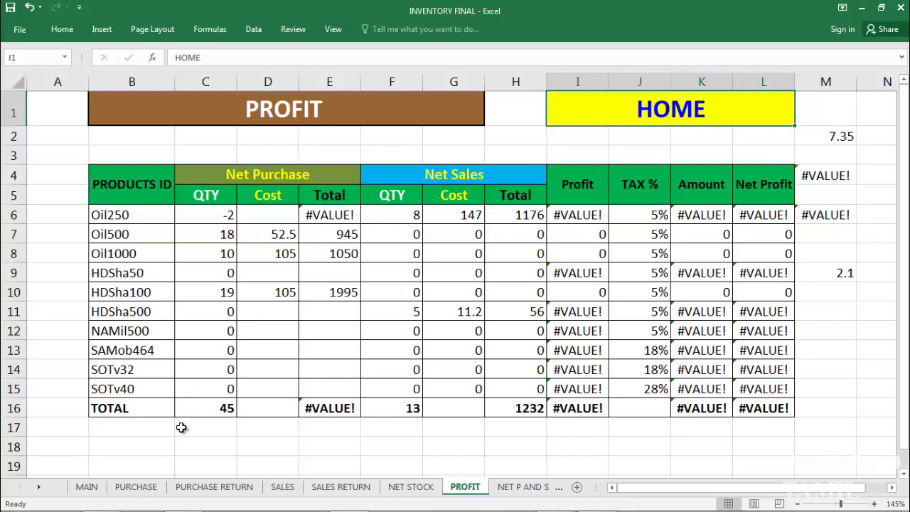
Change B9's product ID on the PURCHASE sheet to Oil250.
click(139, 489)
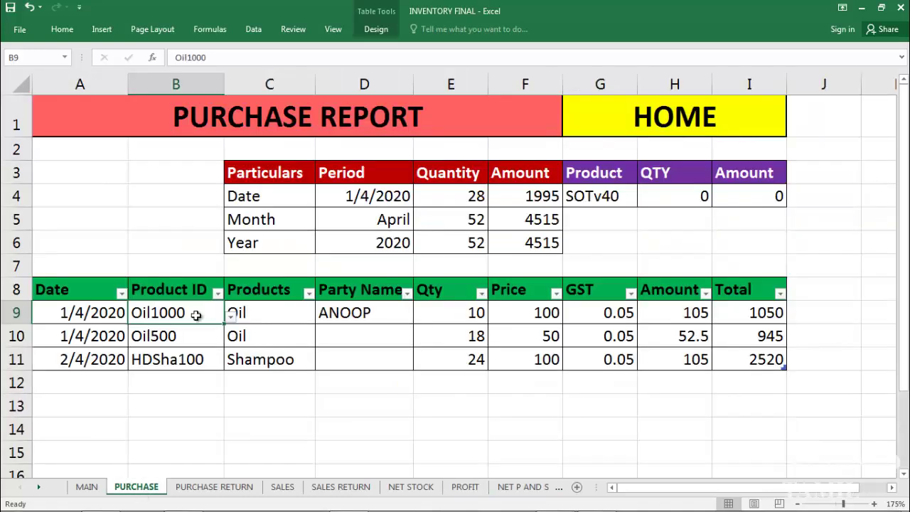
click(232, 319)
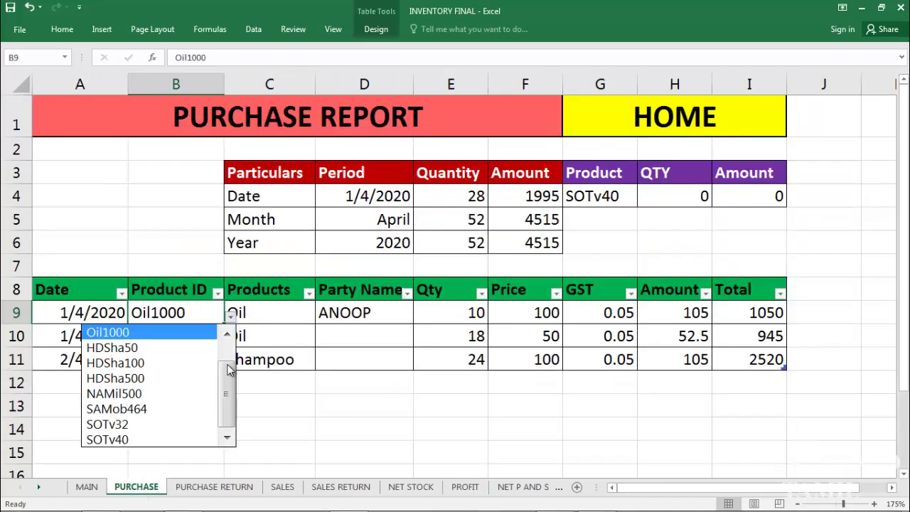
scroll(153, 334, up, 1)
click(147, 328)
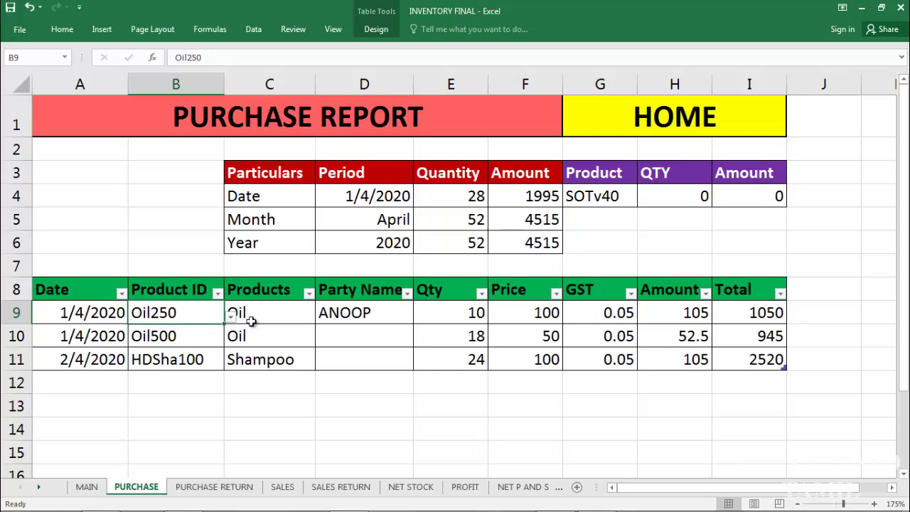
Inspect the PROFIT sheet's TAX %, tax Amount and Net Profit formulas in J6–L6.
click(280, 487)
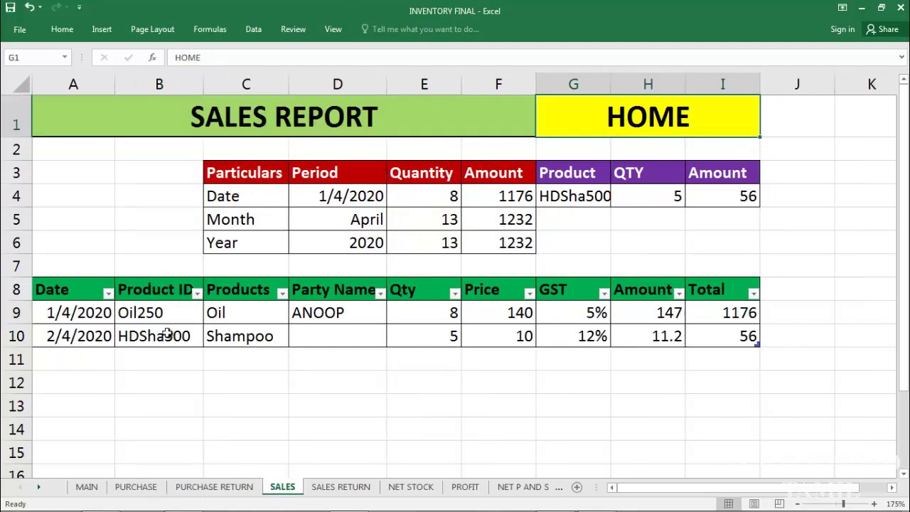
click(463, 487)
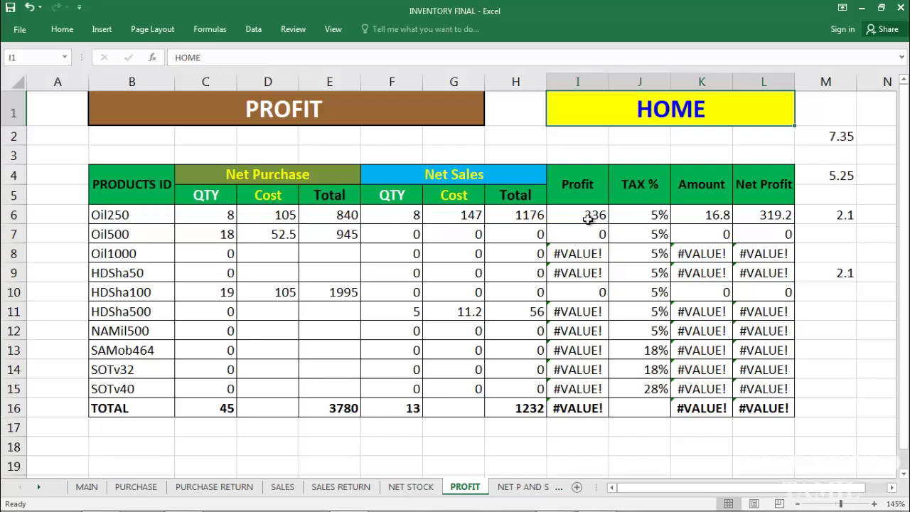
click(658, 218)
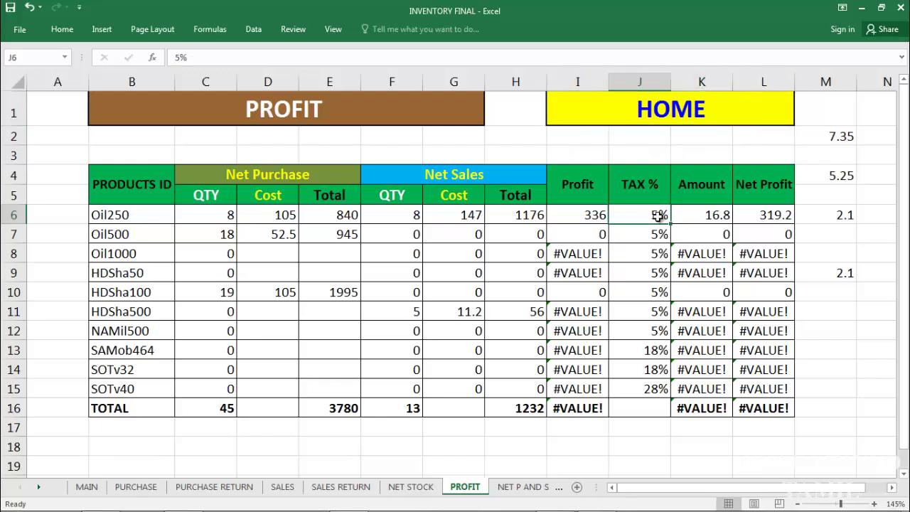
click(703, 214)
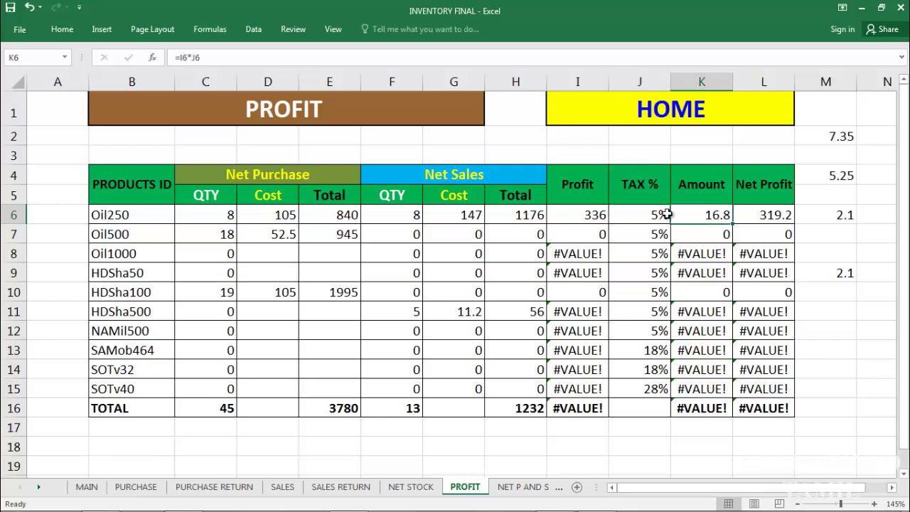
click(763, 214)
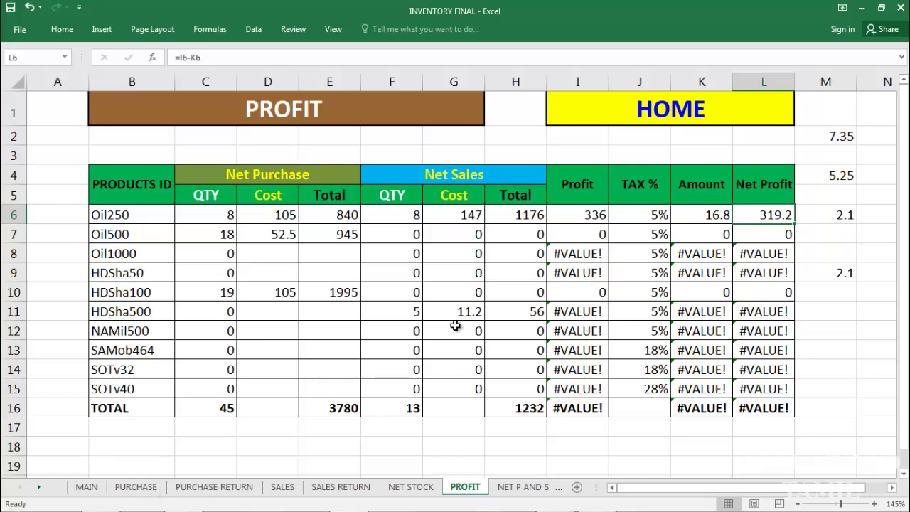
click(137, 487)
Browse the PURCHASE RETURN, PROFIT, NET P AND S, MAIN and SALES RETURN sheets.
click(220, 487)
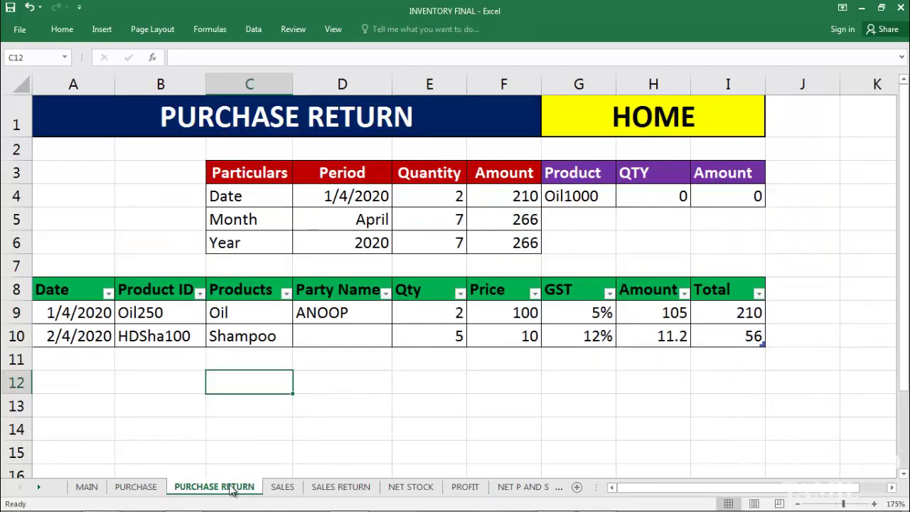
click(465, 486)
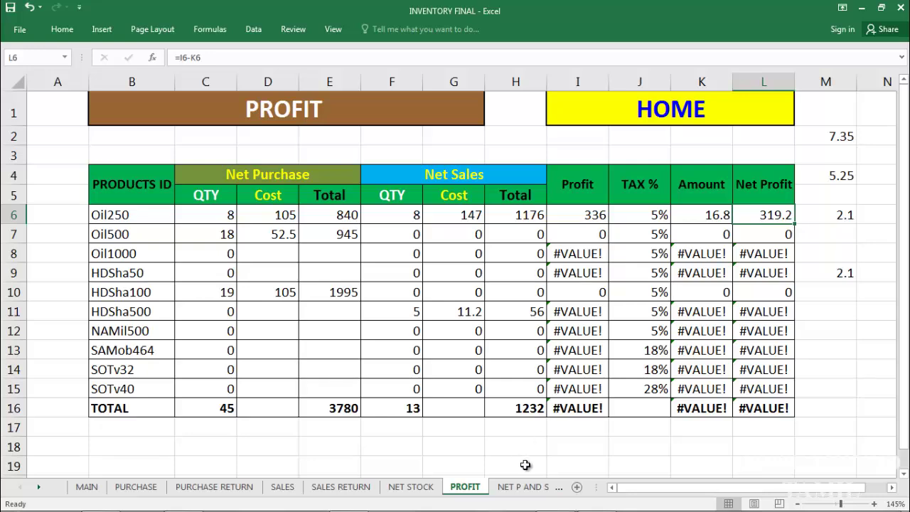
click(526, 488)
click(526, 489)
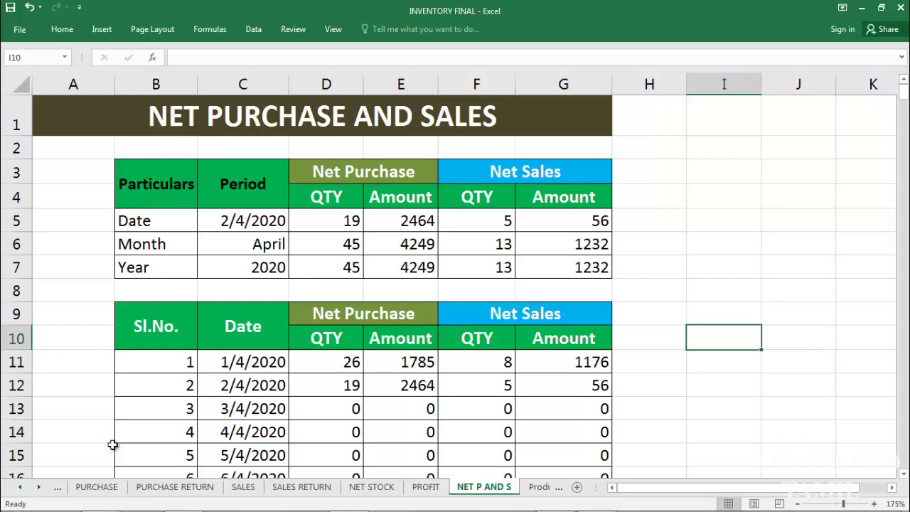
click(57, 487)
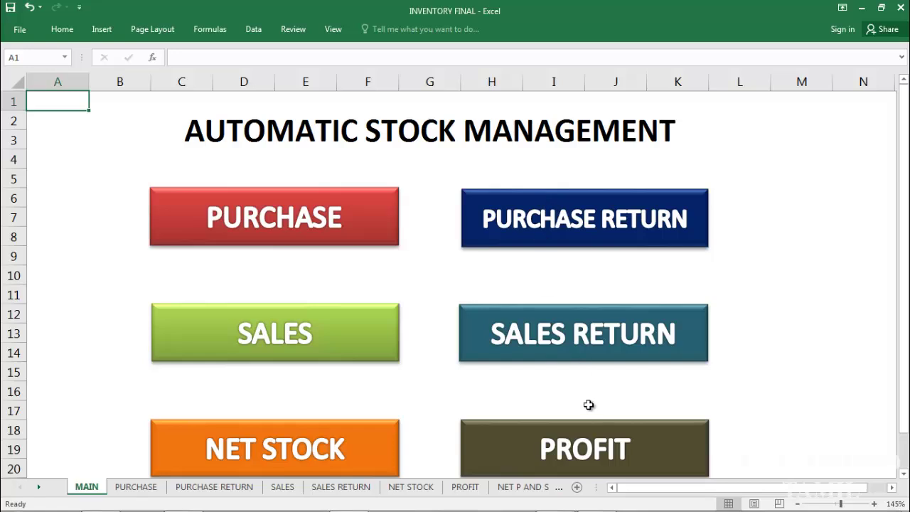
click(590, 339)
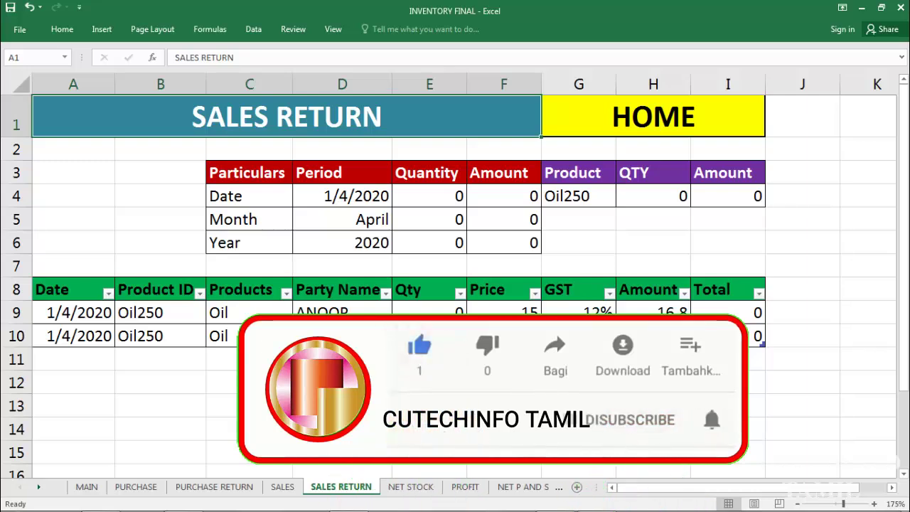
click(674, 127)
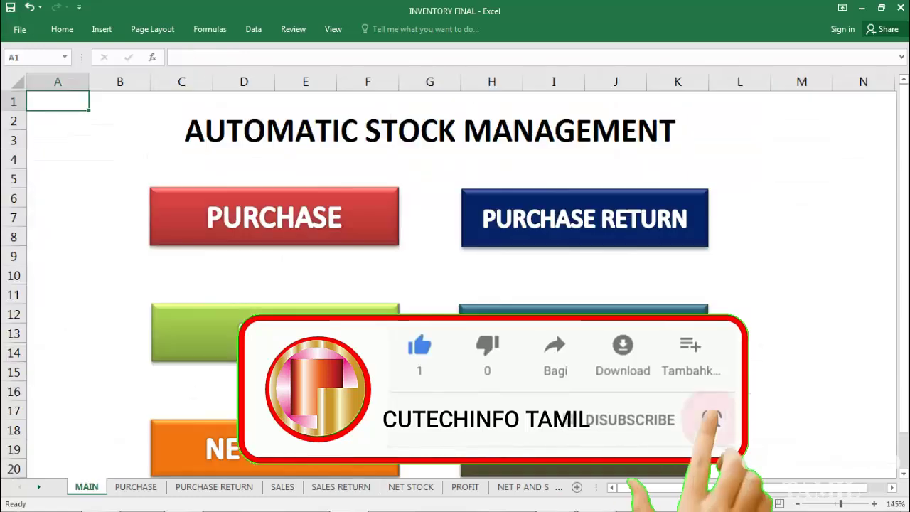
click(465, 486)
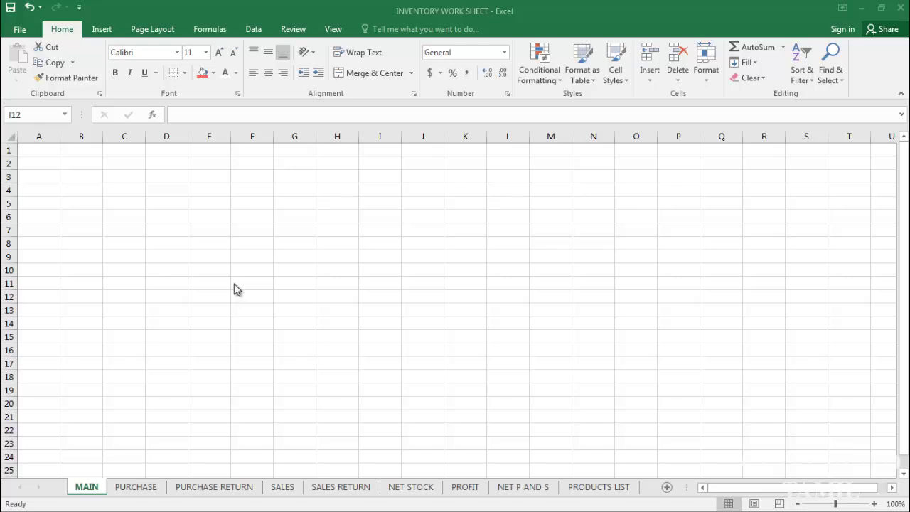
Keep the MAIN sheet name, then visit each sheet from PURCHASE through NET P AND S to PRODUCTS LIST.
double_click(96, 487)
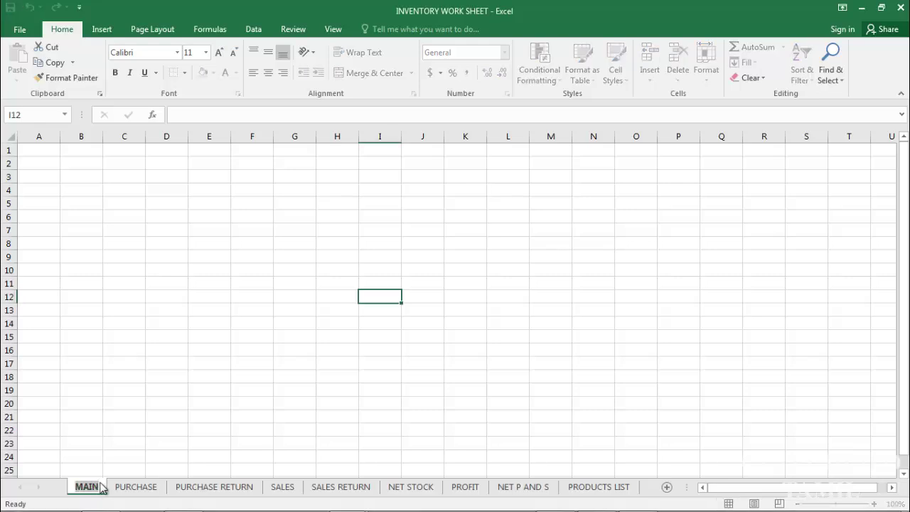
click(151, 429)
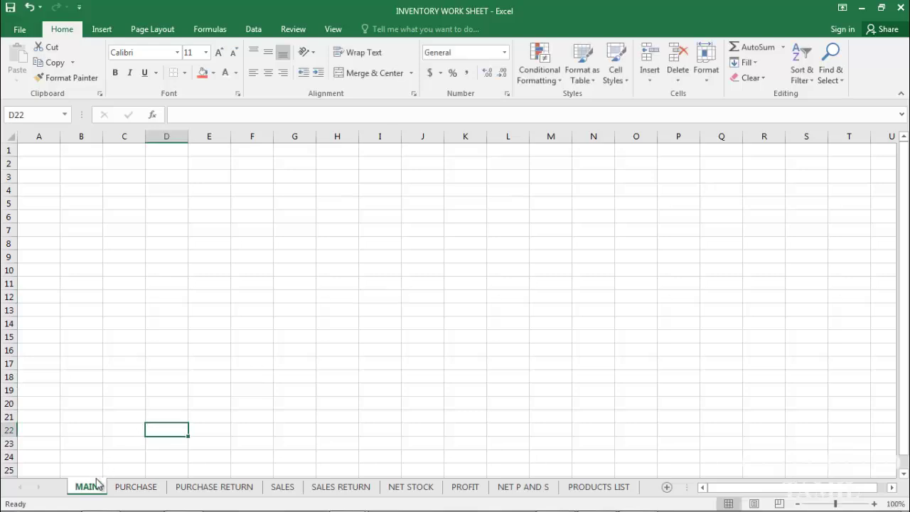
click(155, 491)
click(223, 497)
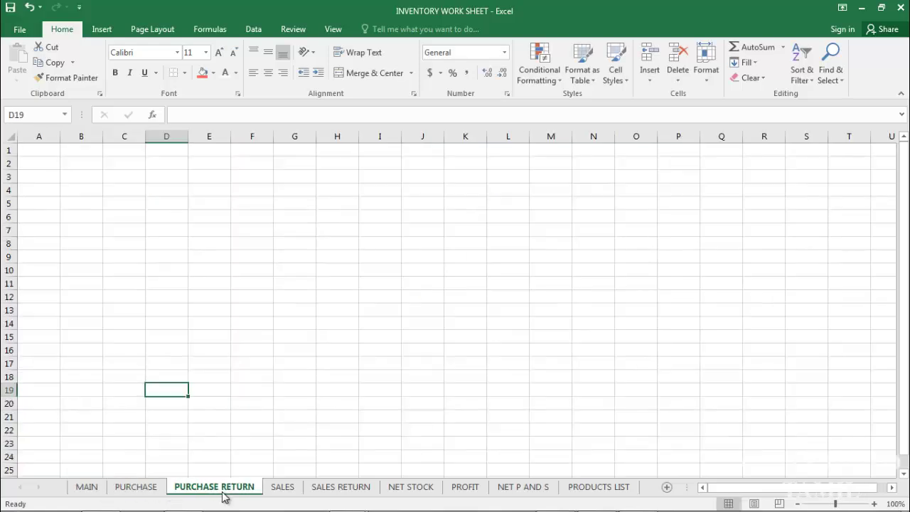
click(288, 490)
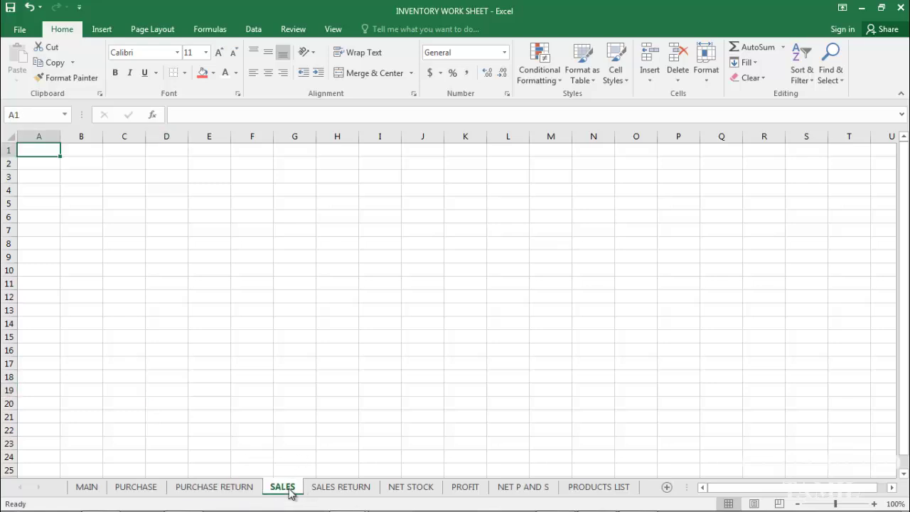
click(355, 492)
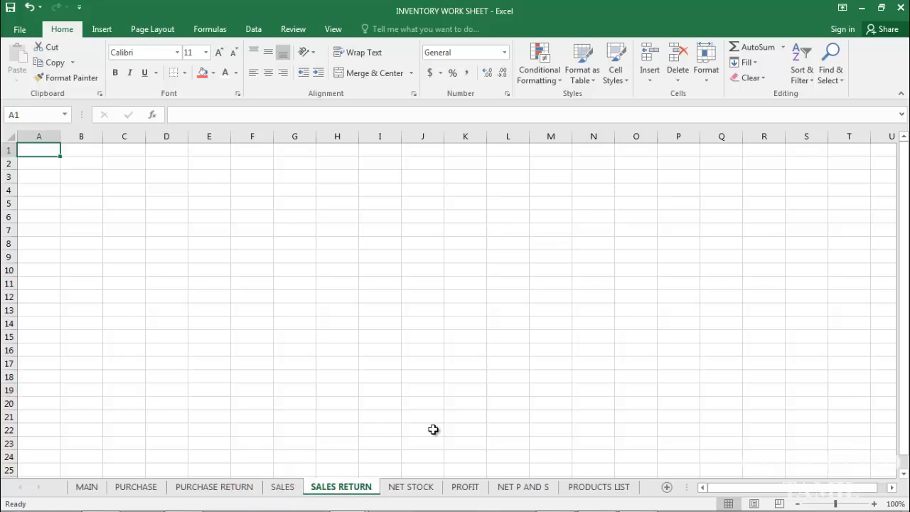
click(427, 490)
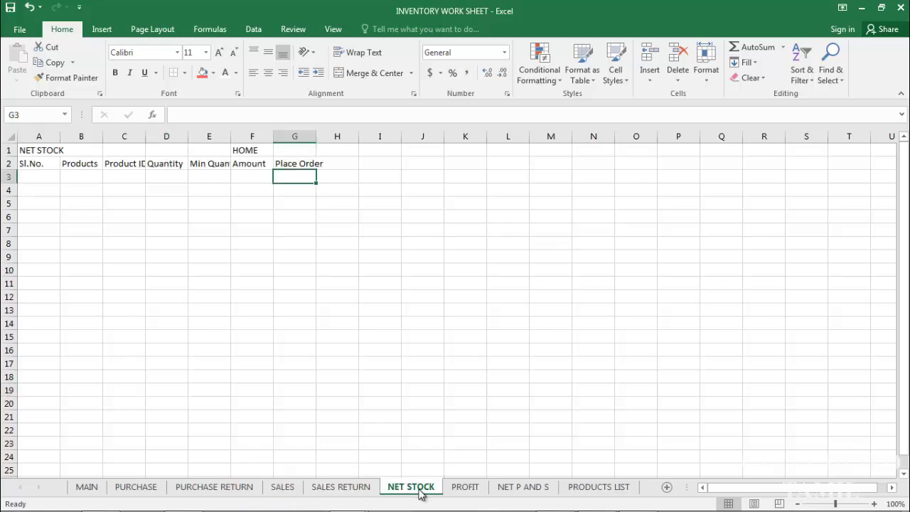
click(474, 489)
click(528, 490)
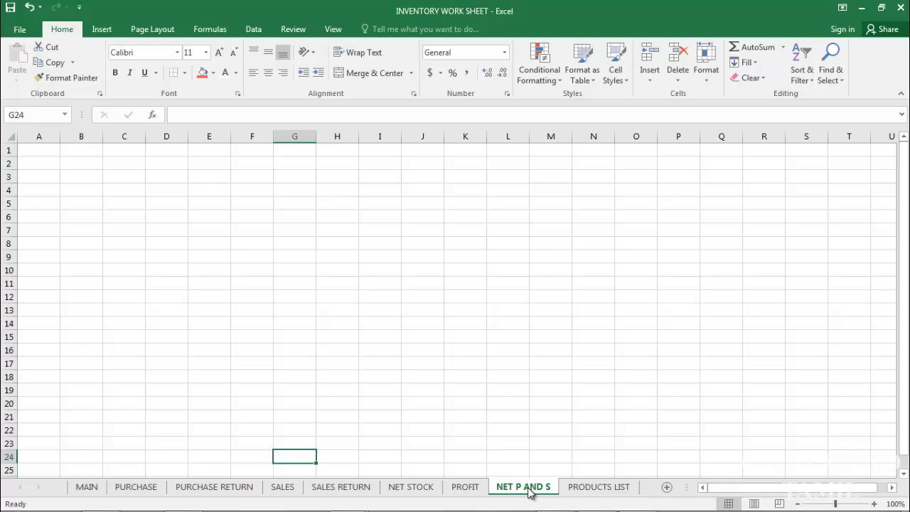
click(616, 489)
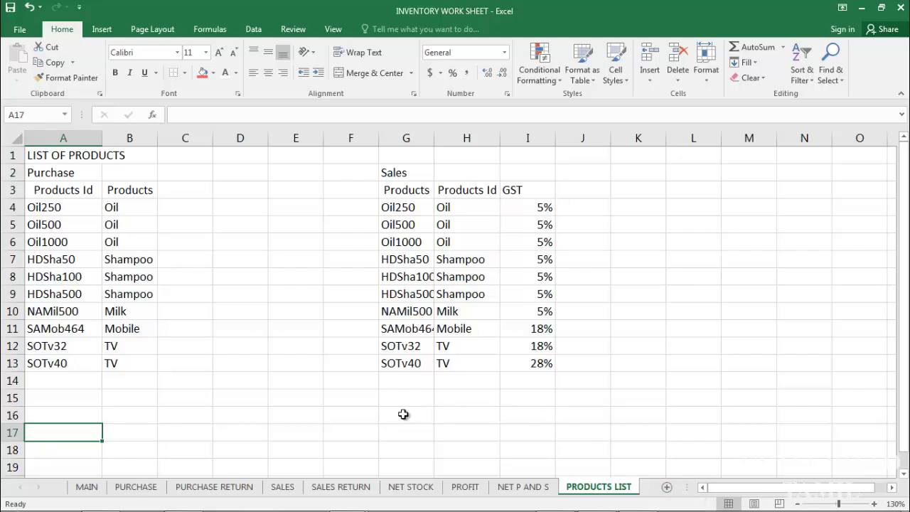
click(152, 490)
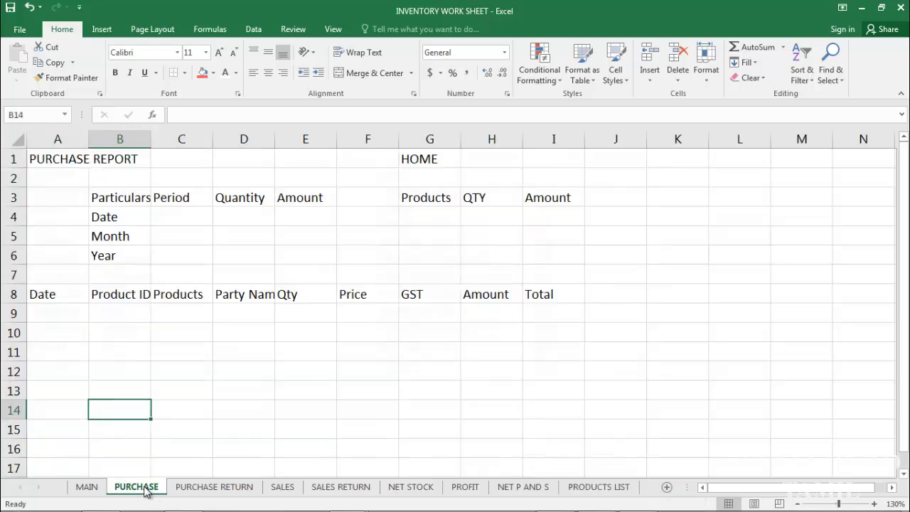
click(69, 159)
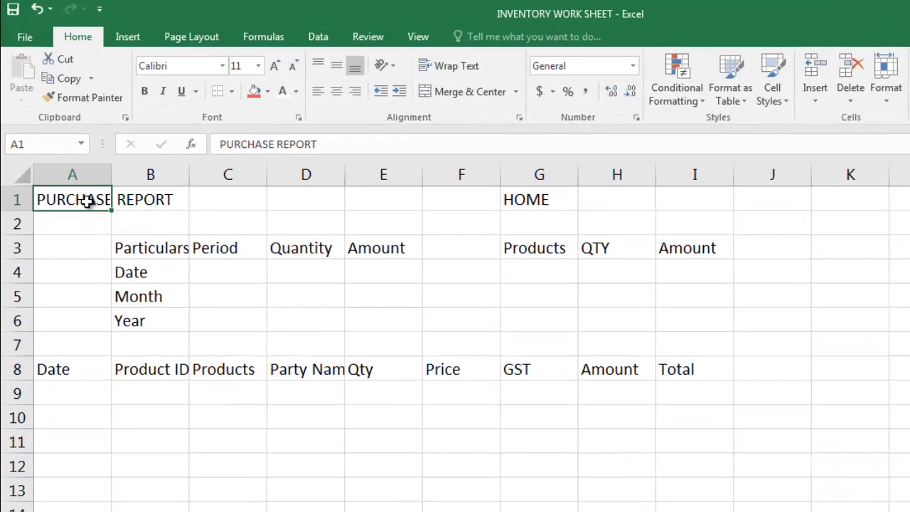
click(536, 198)
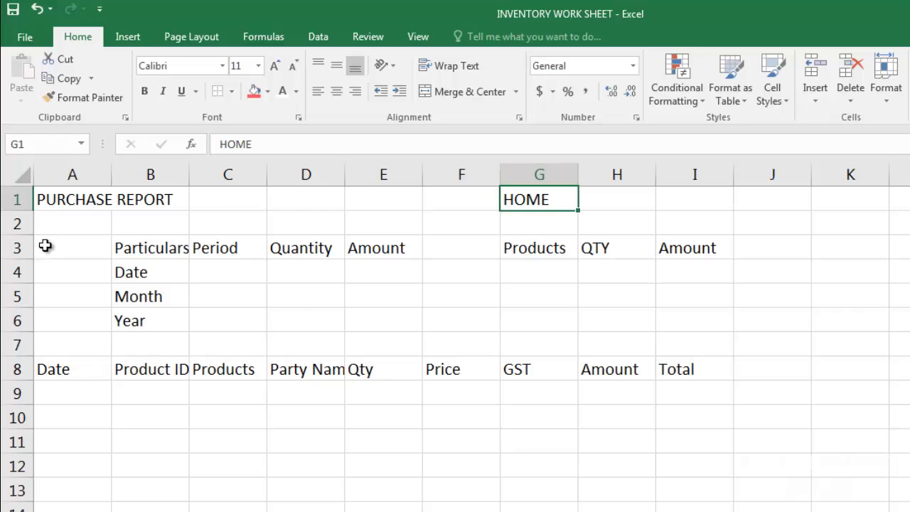
click(18, 248)
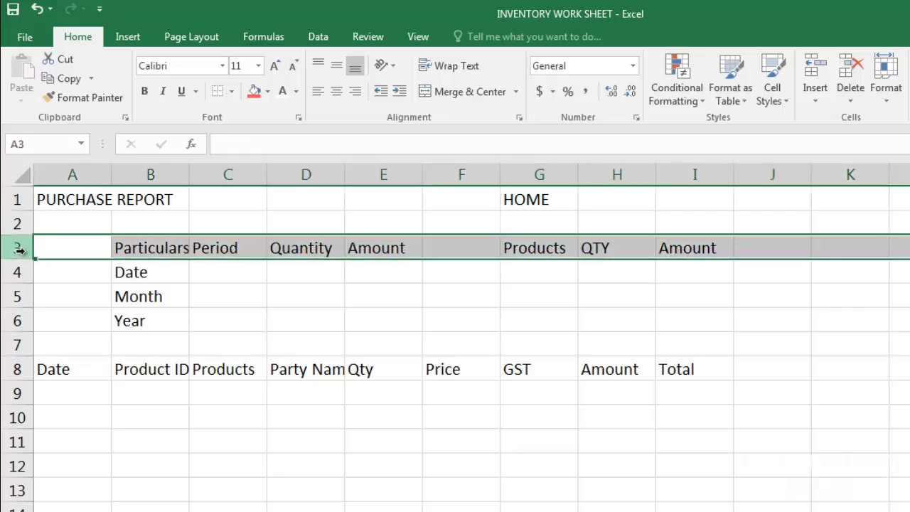
click(146, 245)
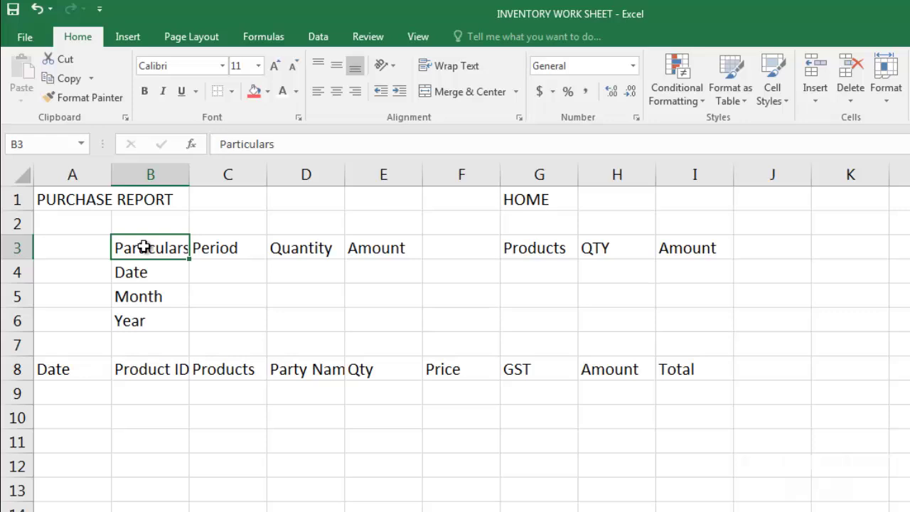
key(Right)
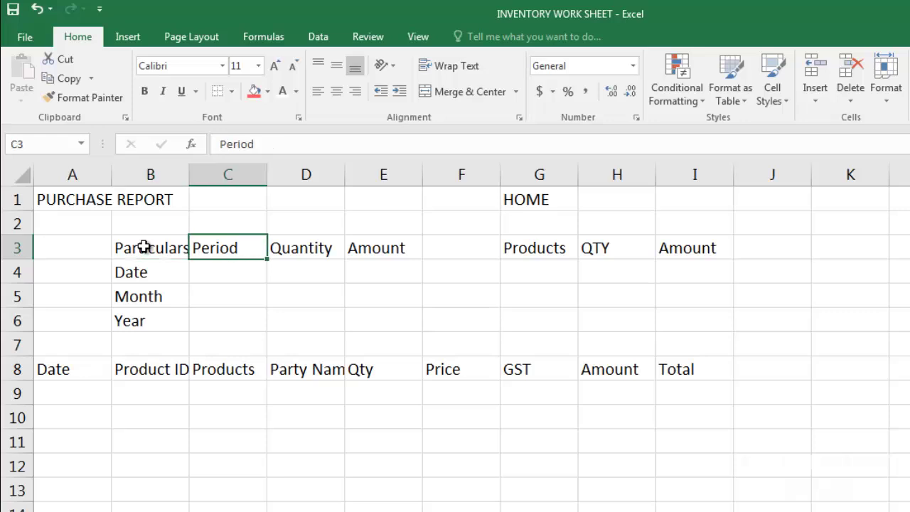
key(Right)
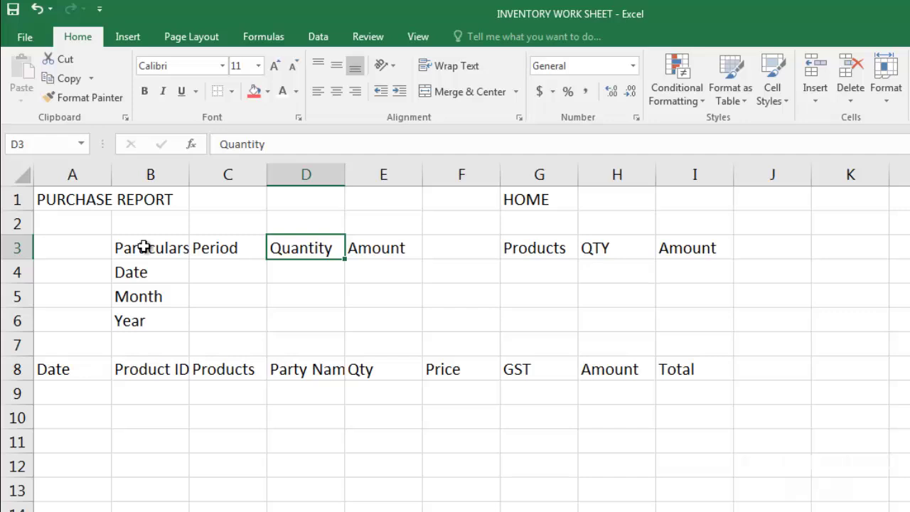
key(Right)
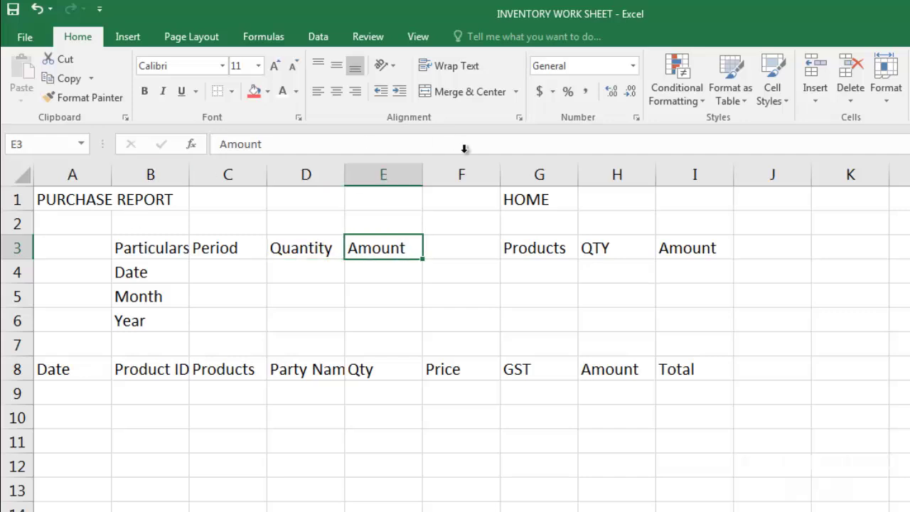
click(548, 247)
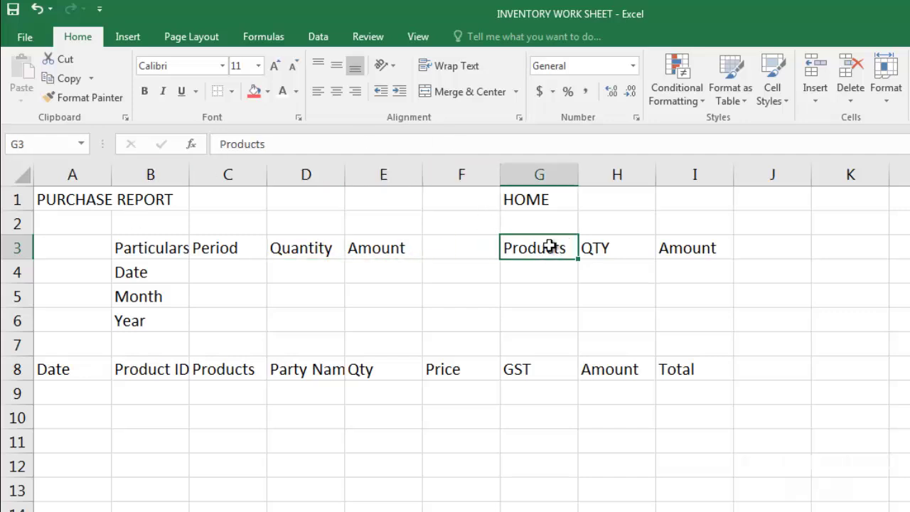
key(Right)
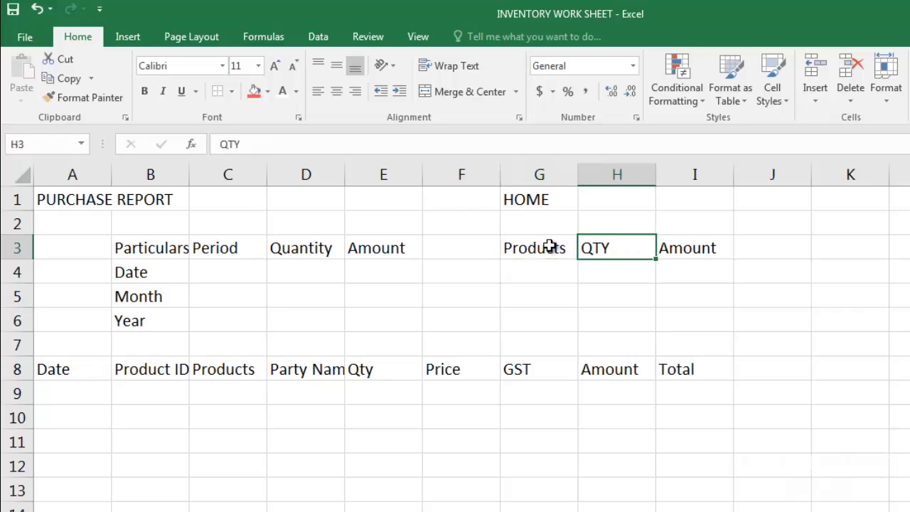
key(Right)
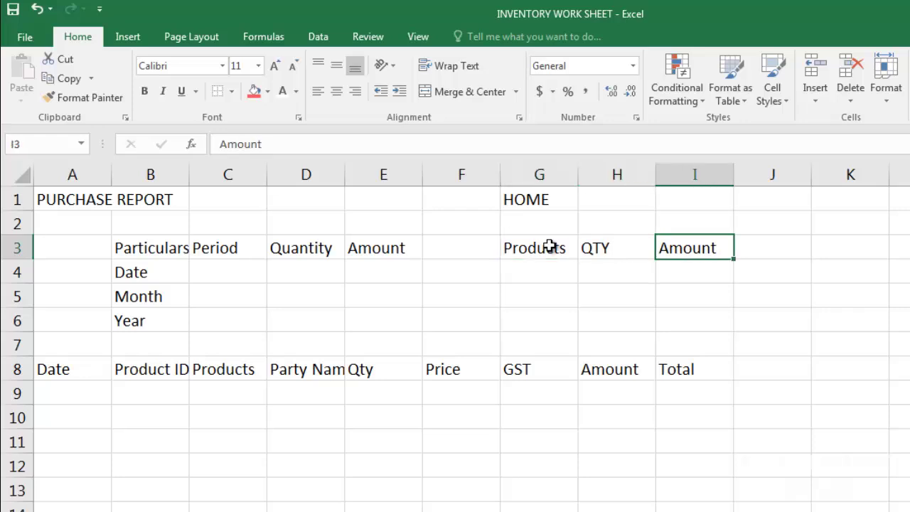
click(19, 368)
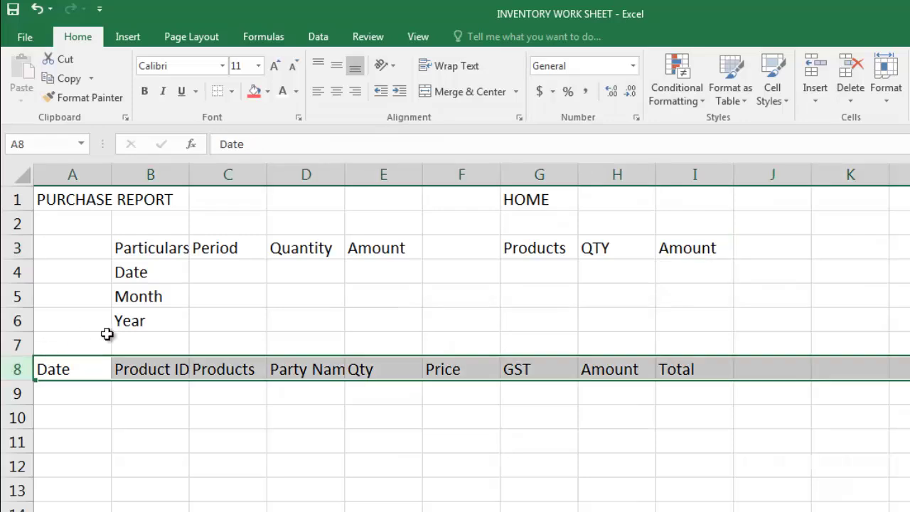
click(74, 371)
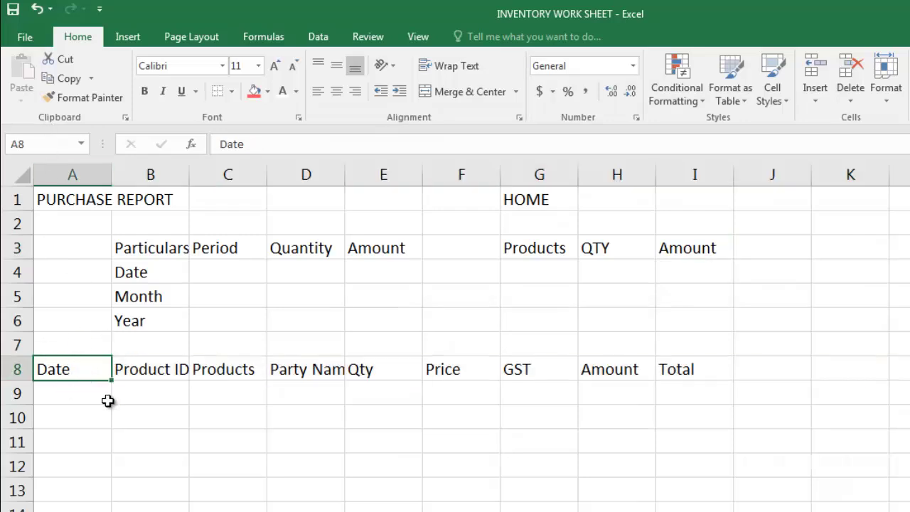
key(Tab)
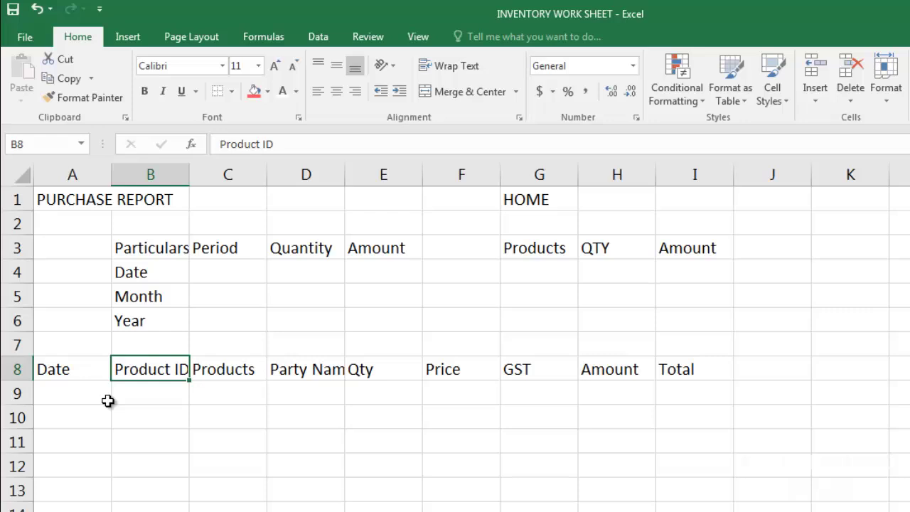
key(Tab)
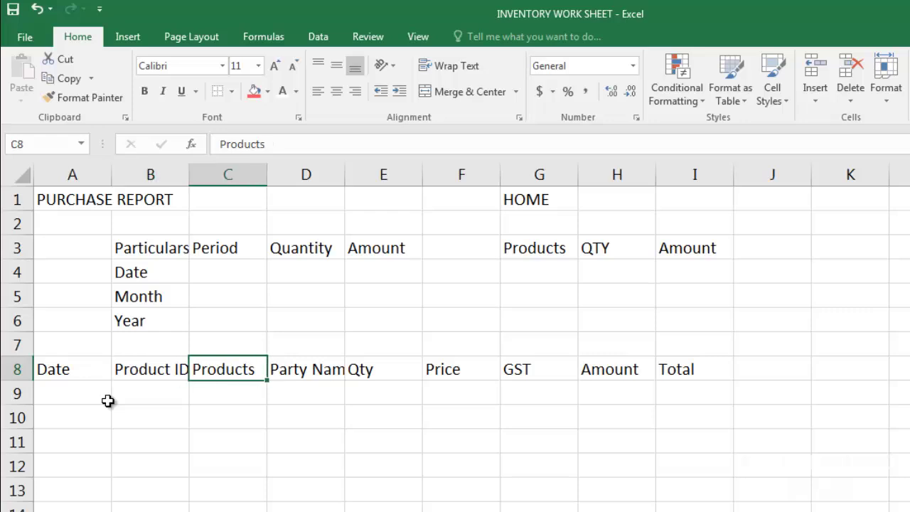
key(Tab)
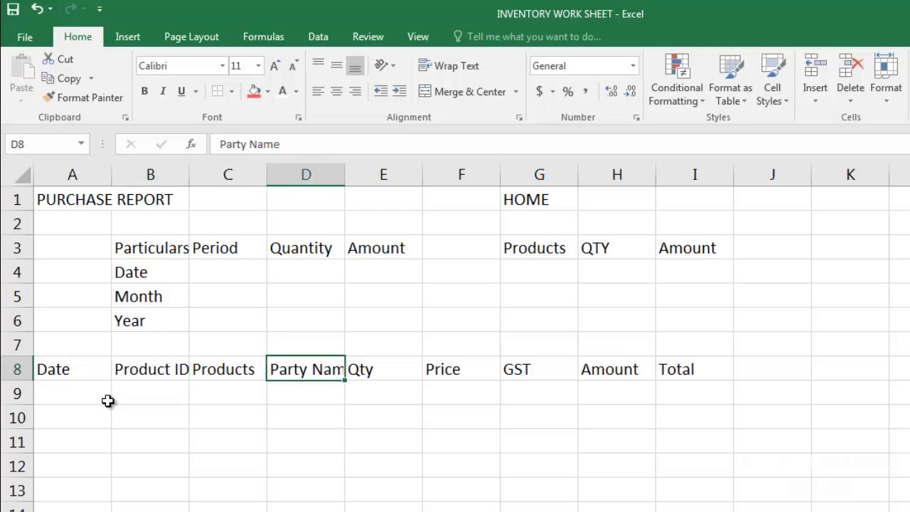
key(Tab)
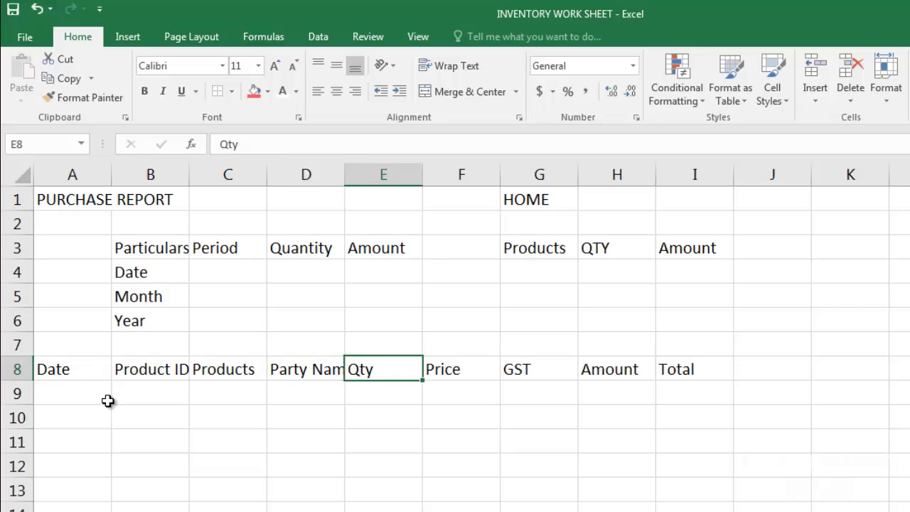
key(Tab)
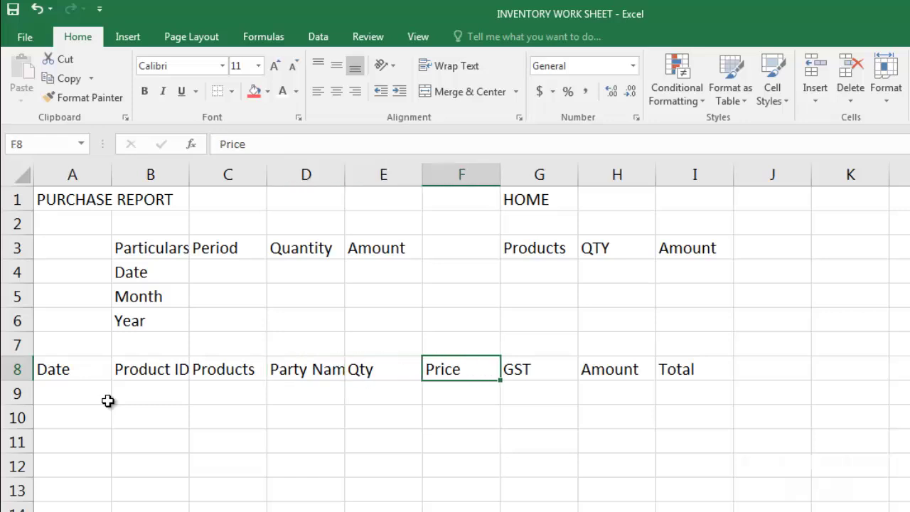
key(Tab)
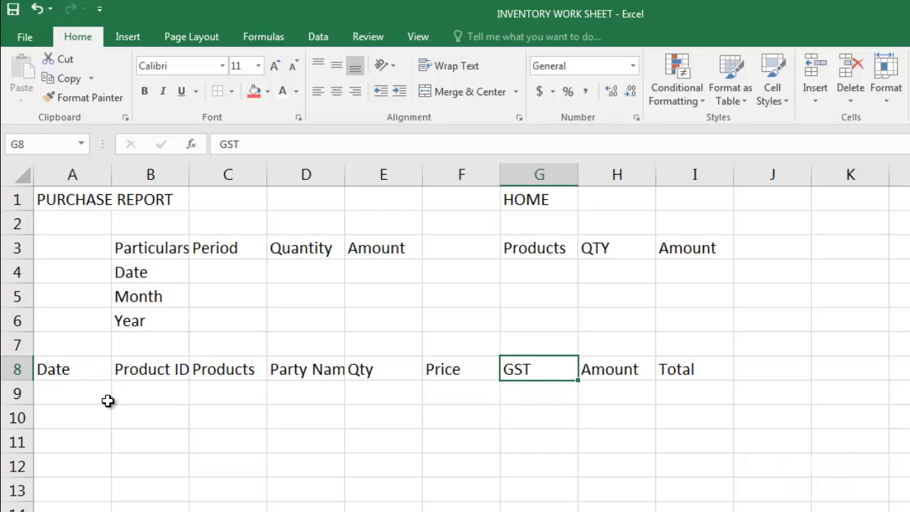
key(Tab)
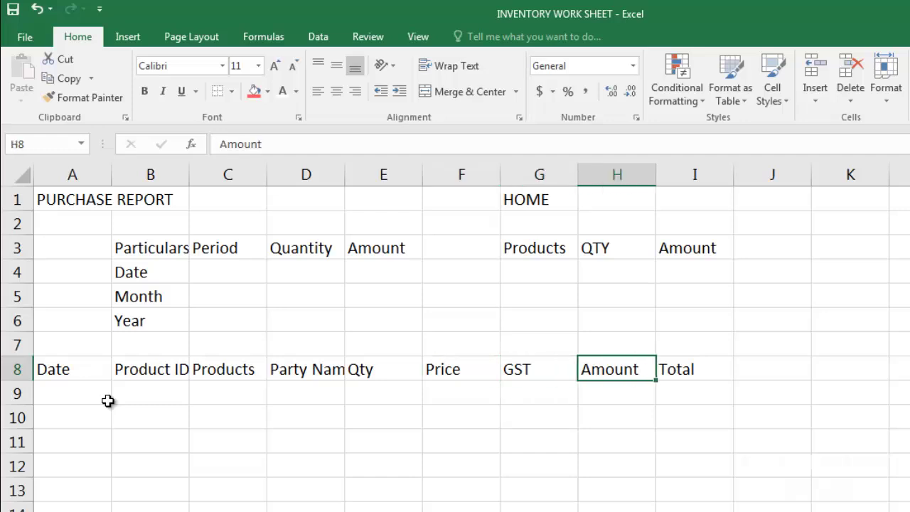
key(Tab)
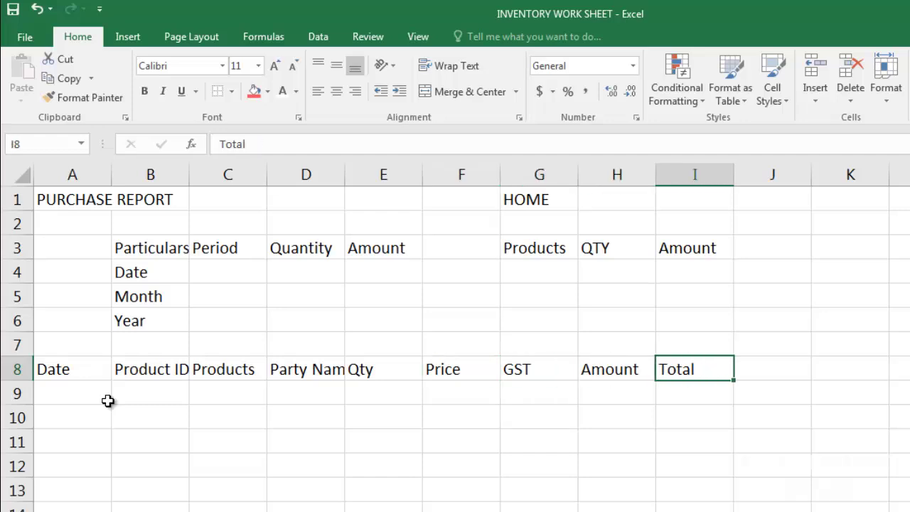
click(703, 166)
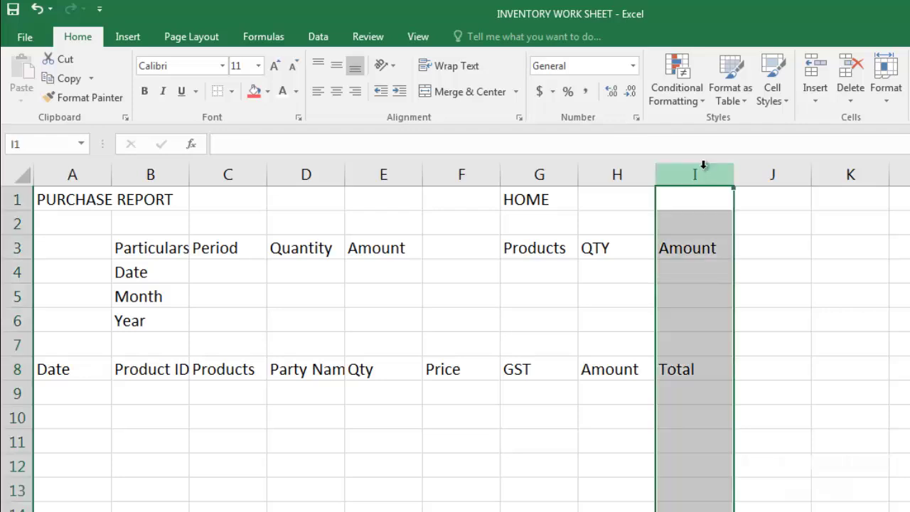
click(392, 372)
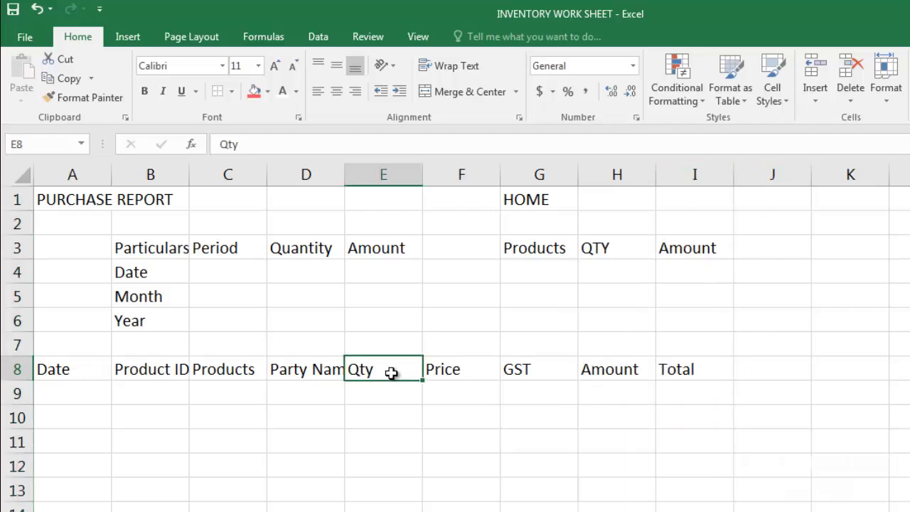
Merge A1:F1 and make PURCHASE REPORT a bold, size-20 title with red fill.
click(77, 196)
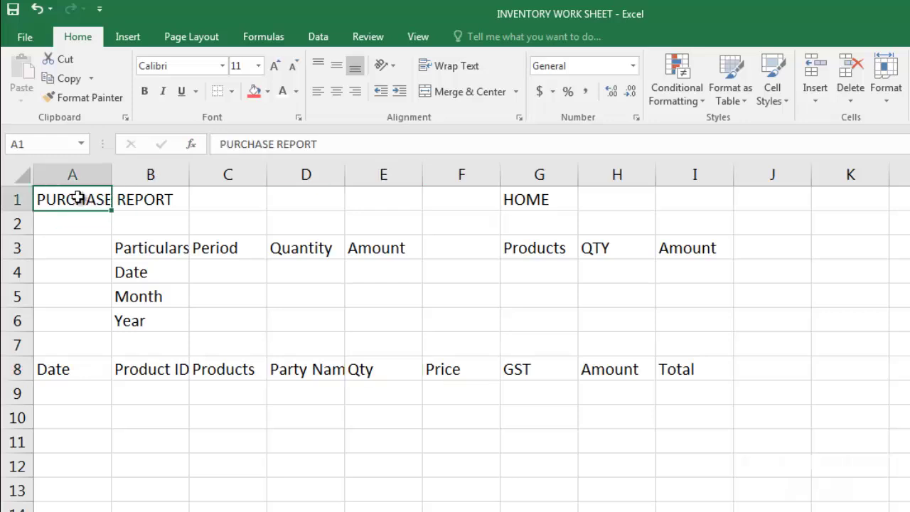
drag(75, 196, 454, 200)
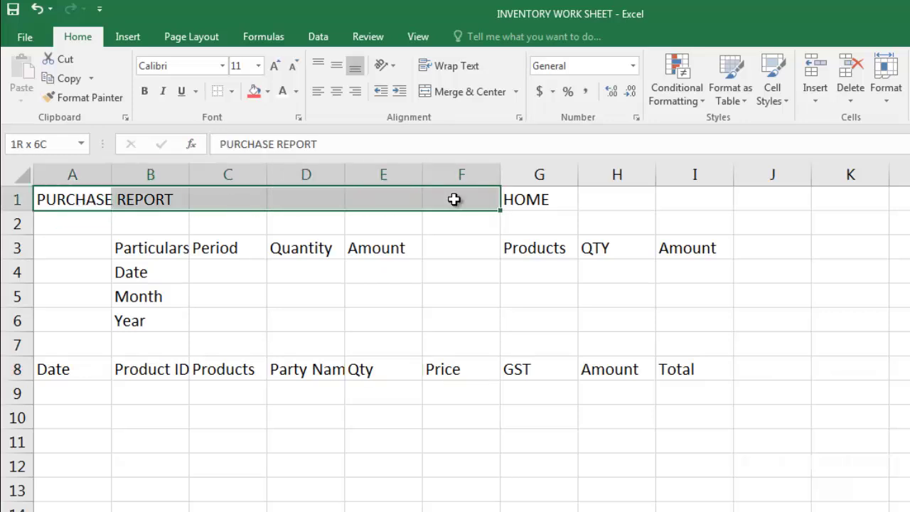
click(483, 97)
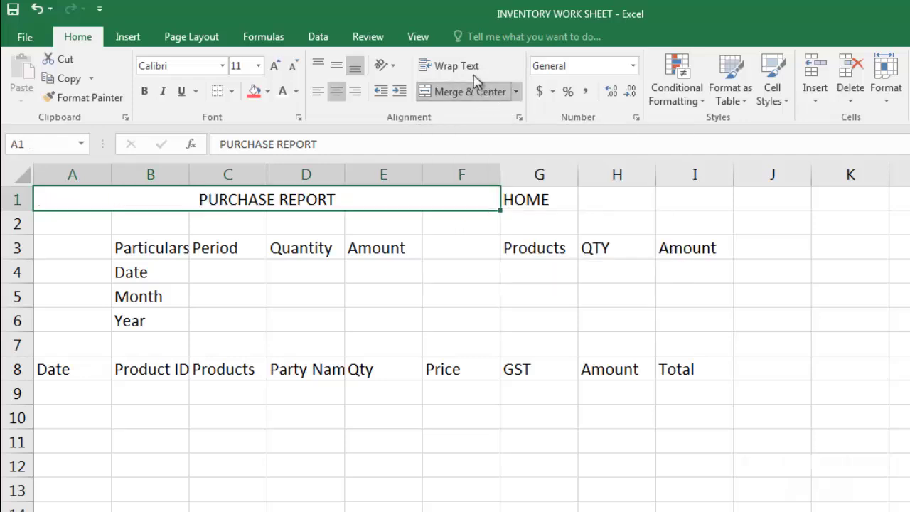
click(258, 66)
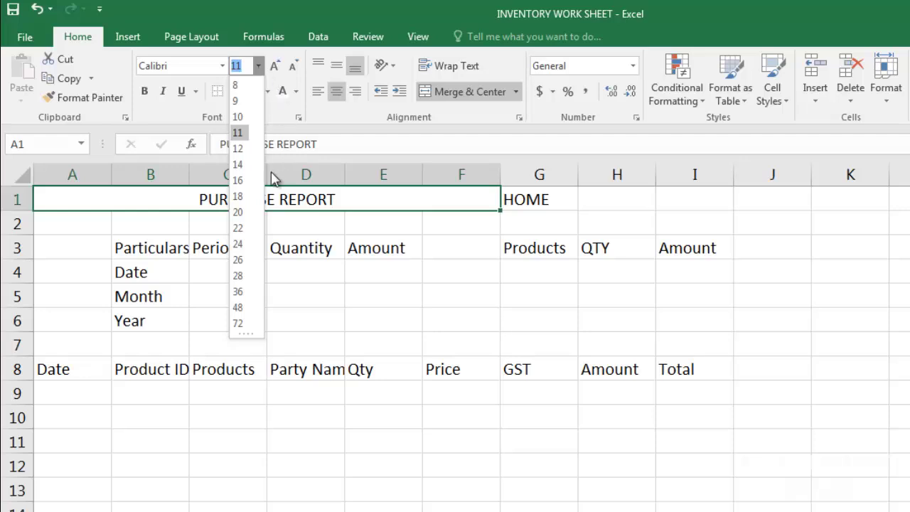
click(238, 213)
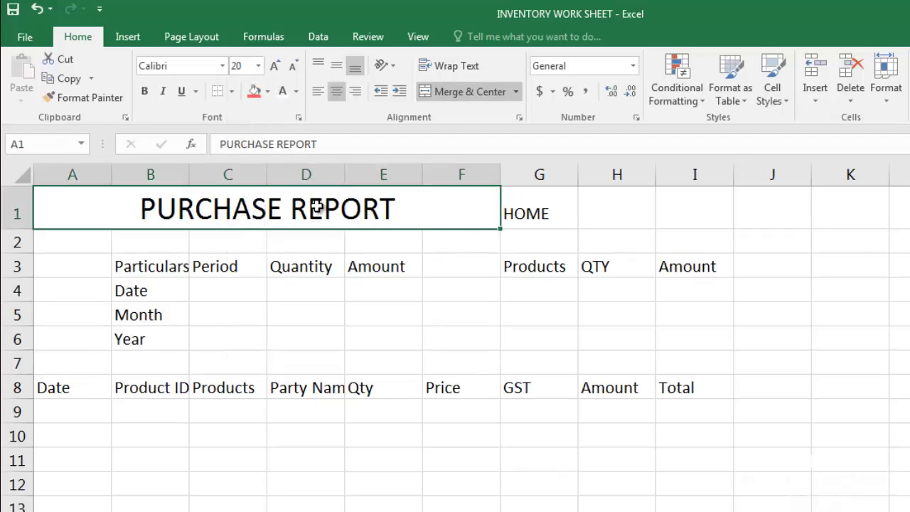
key(ctrl+b)
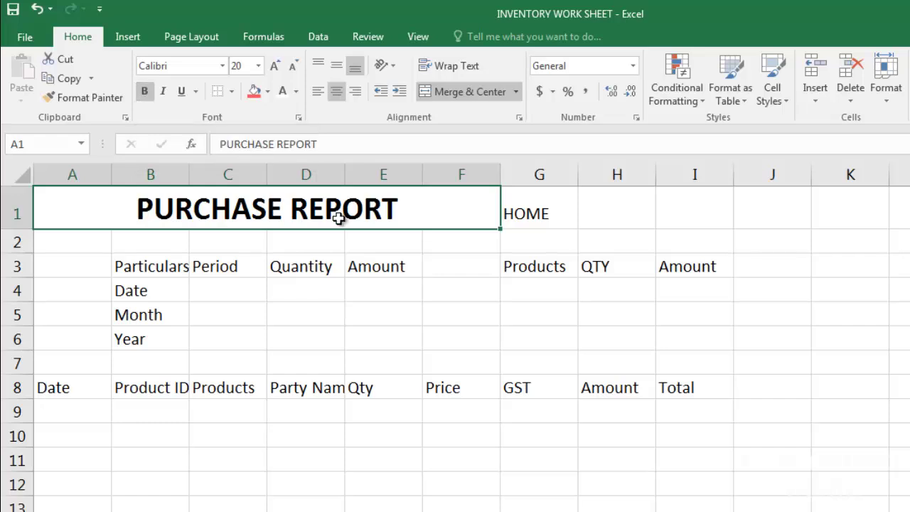
click(256, 92)
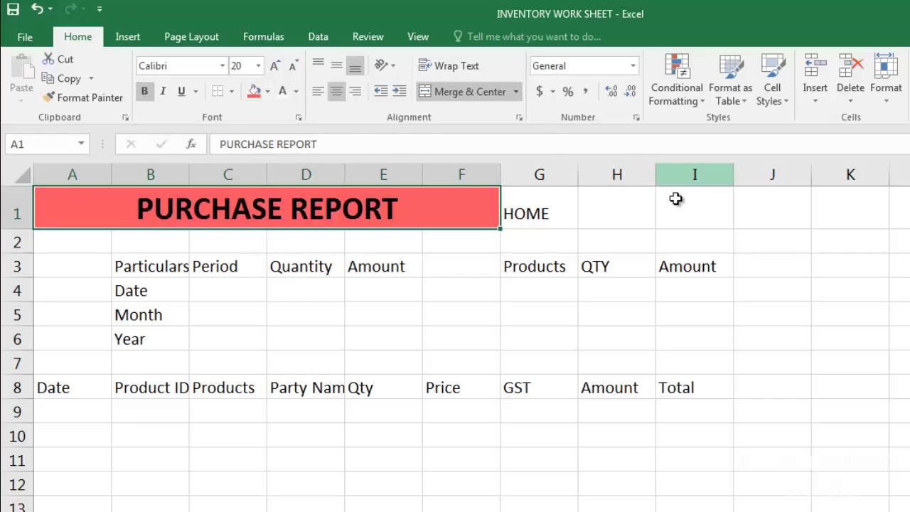
click(540, 212)
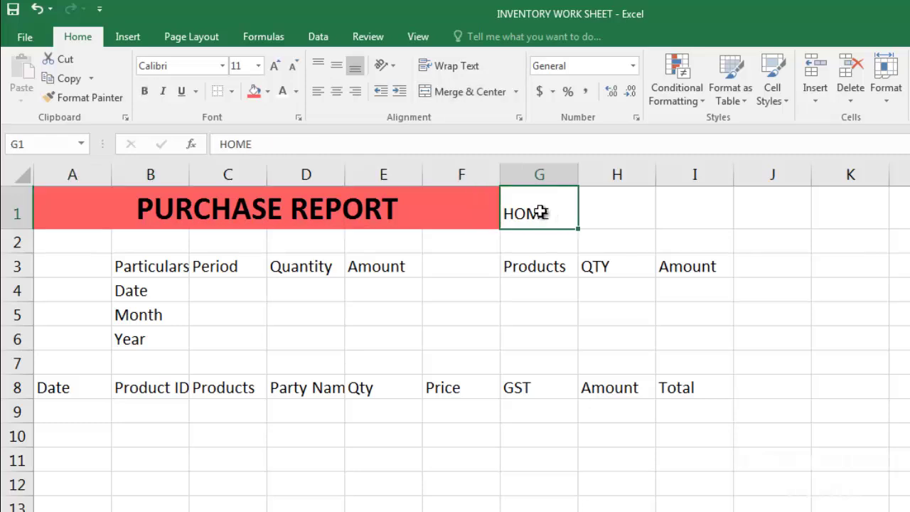
Merge G1:I1 and format HOME as bold, size 20, with a yellow fill.
drag(541, 212, 681, 207)
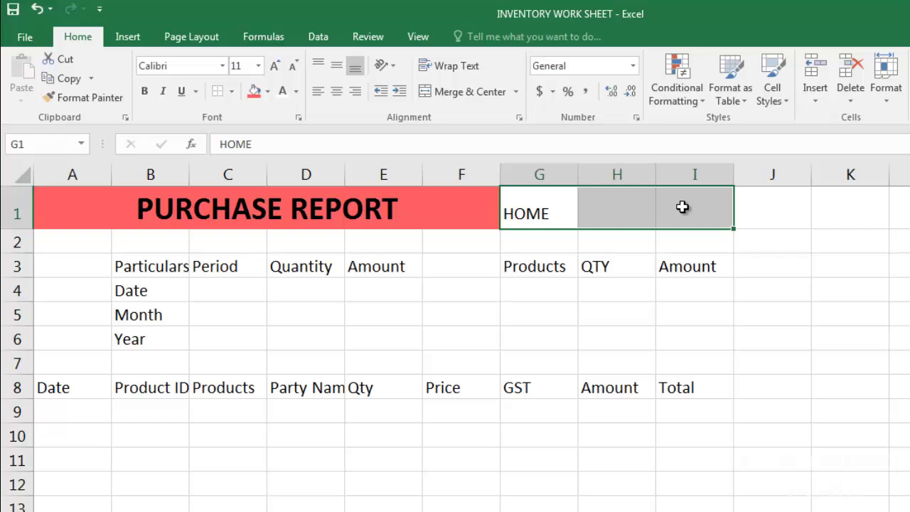
click(481, 92)
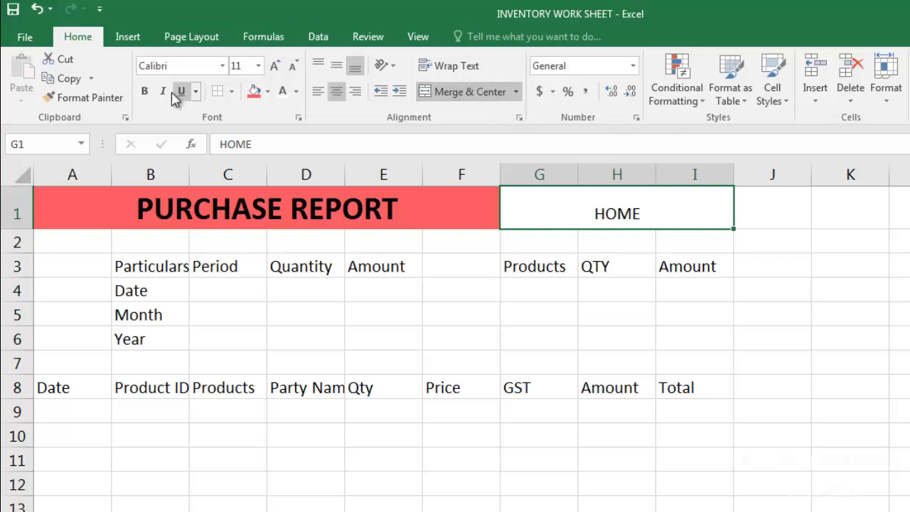
click(145, 93)
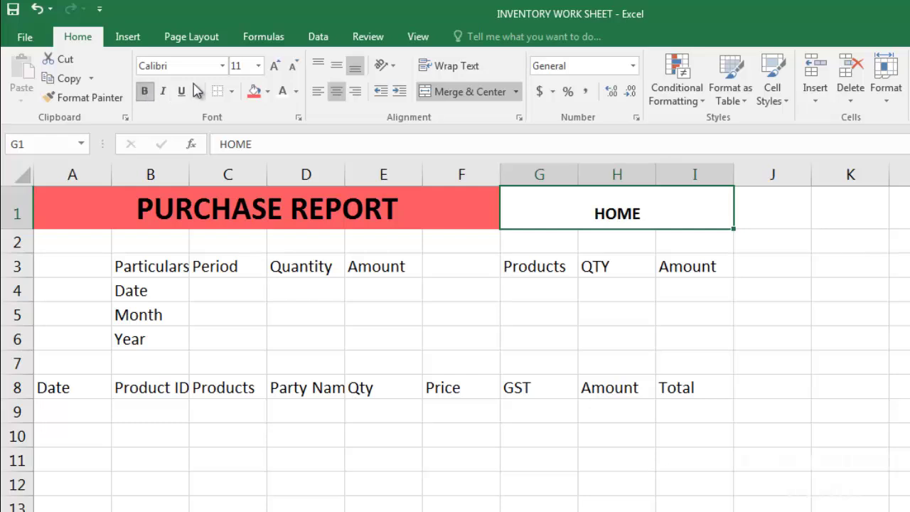
click(260, 66)
click(240, 210)
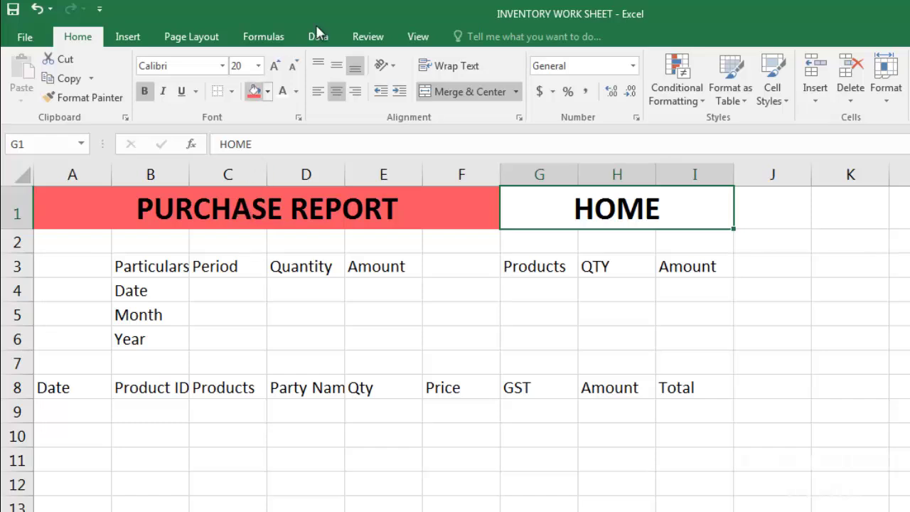
click(268, 92)
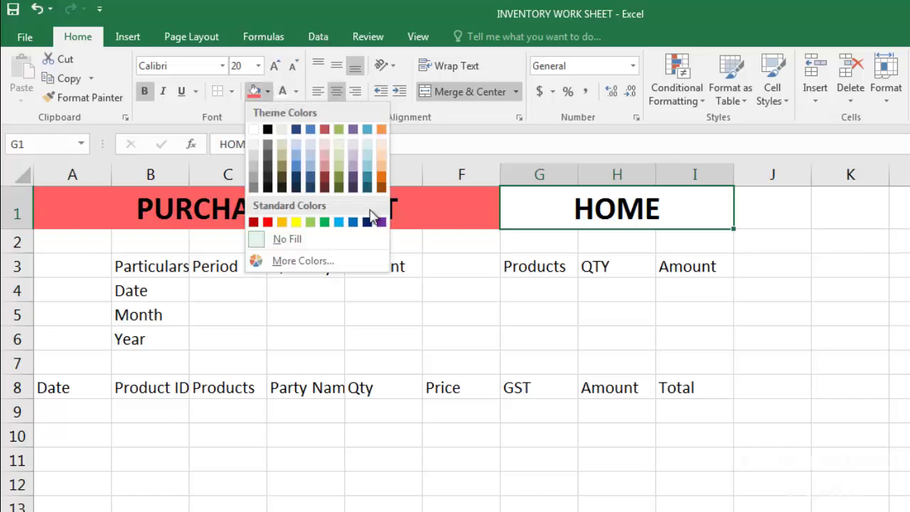
click(296, 222)
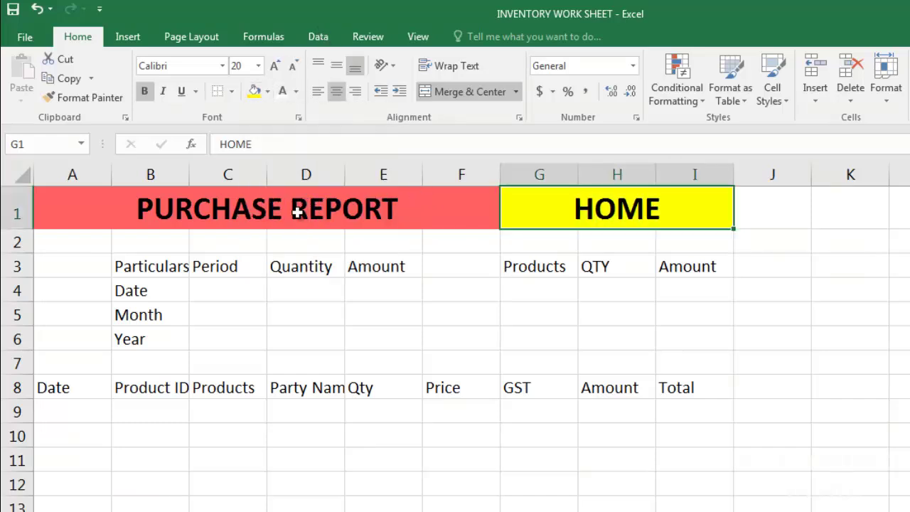
click(263, 207)
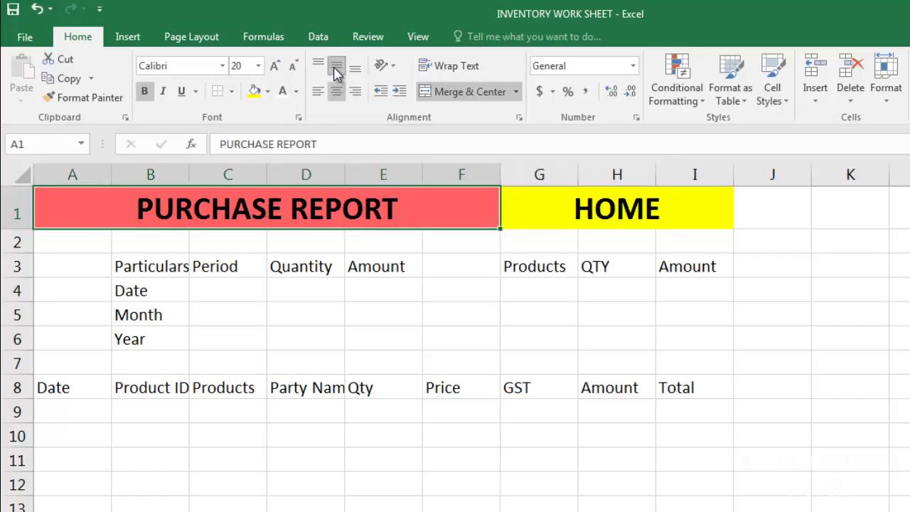
click(604, 208)
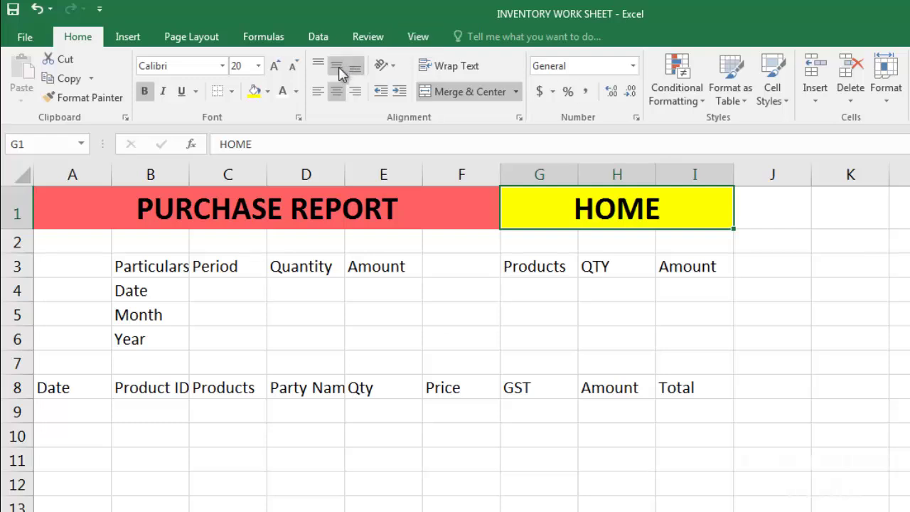
Middle-align the HOME title, then apply All Borders to B3:E6 and G3:I4.
click(336, 66)
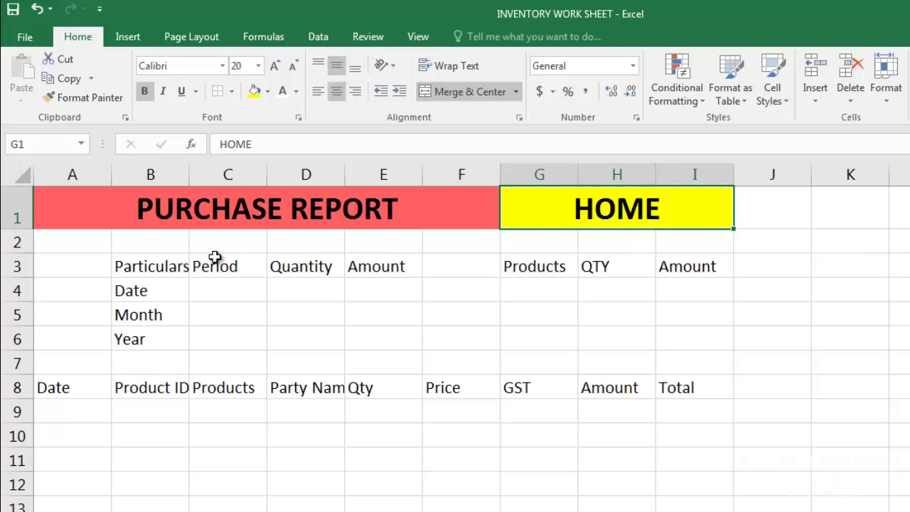
click(142, 265)
click(151, 307)
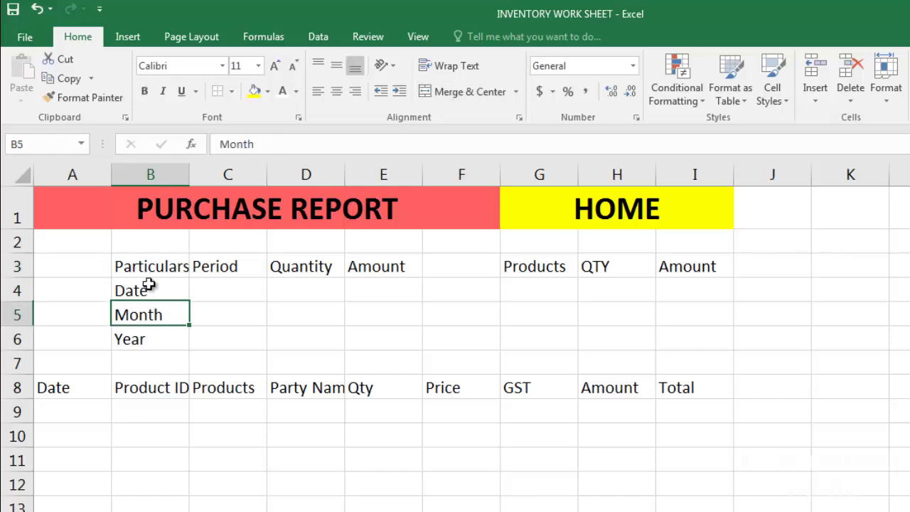
click(147, 266)
drag(147, 266, 394, 340)
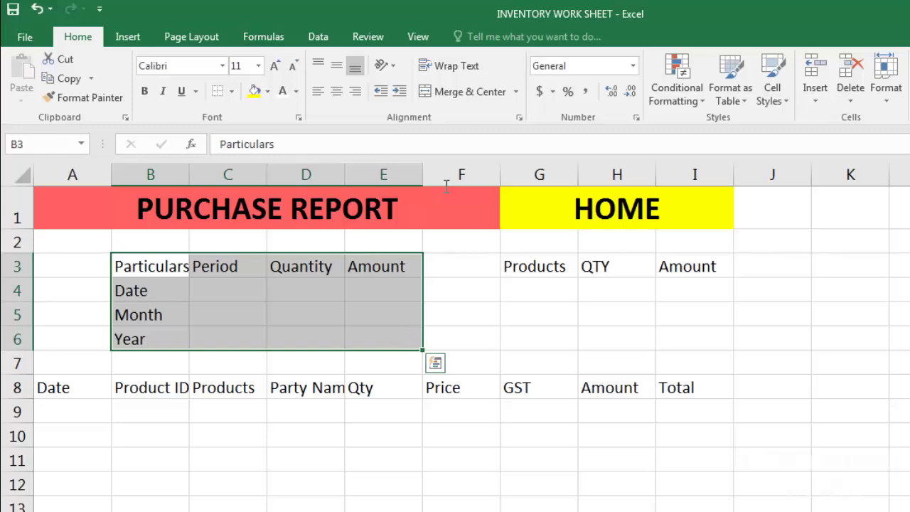
click(231, 91)
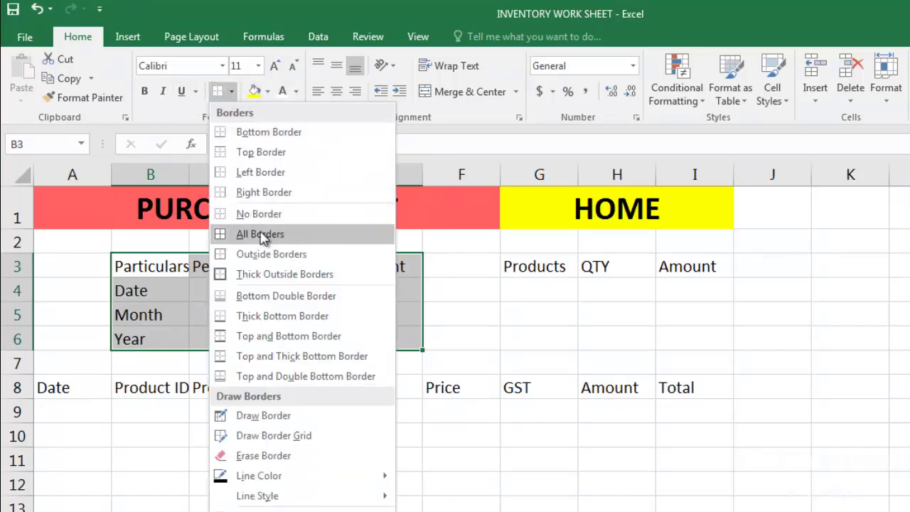
click(259, 234)
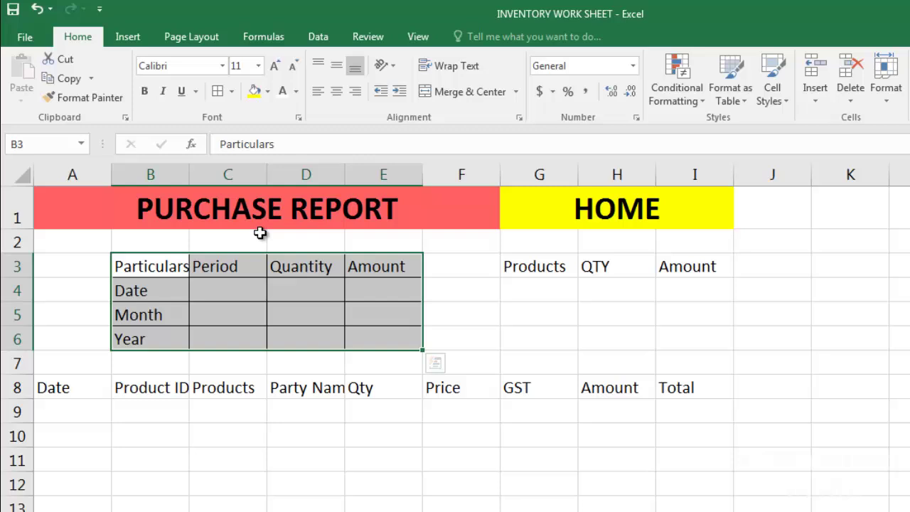
click(529, 264)
mouse_move(529, 264)
mouse_down()
mouse_move(571, 286)
mouse_move(686, 288)
mouse_up()
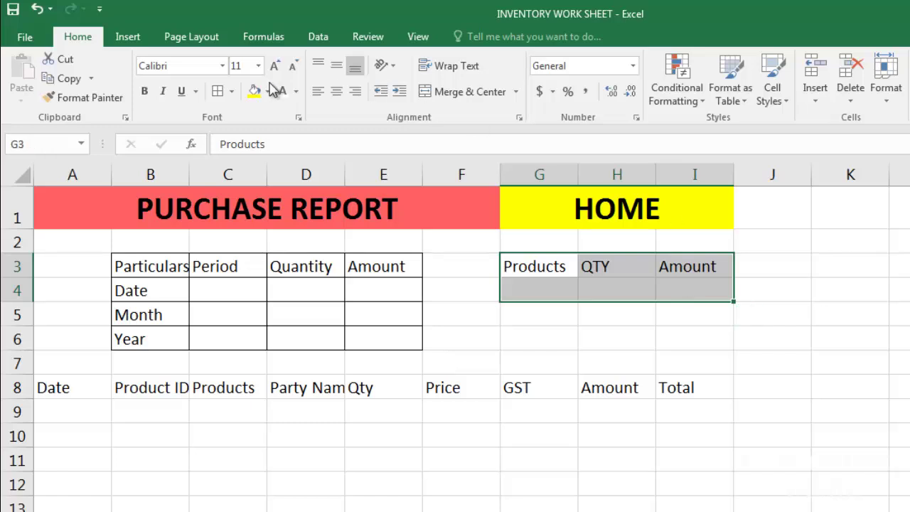
click(219, 92)
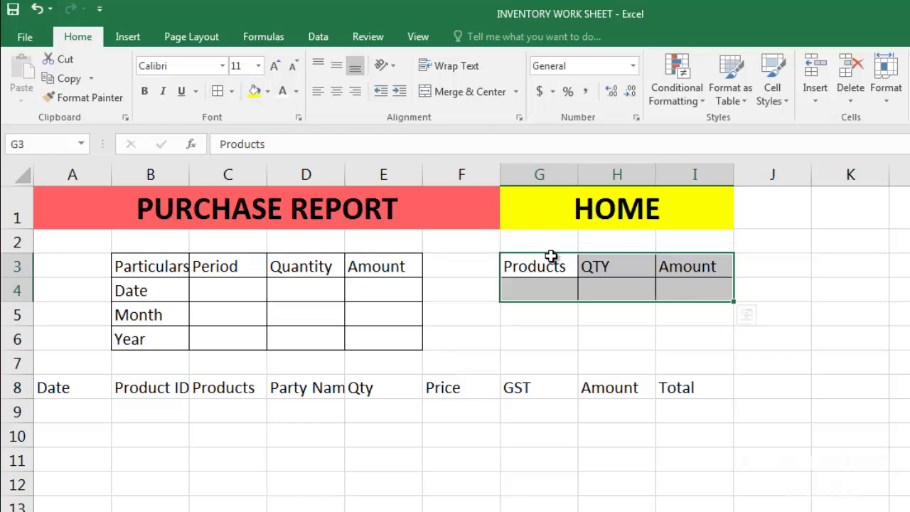
Add thick outside borders around the PURCHASE REPORT and HOME titles.
click(81, 199)
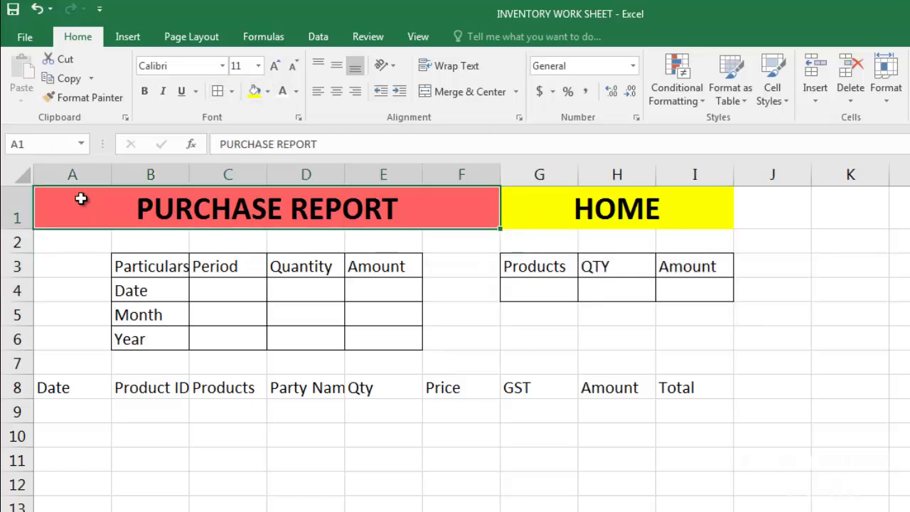
click(232, 92)
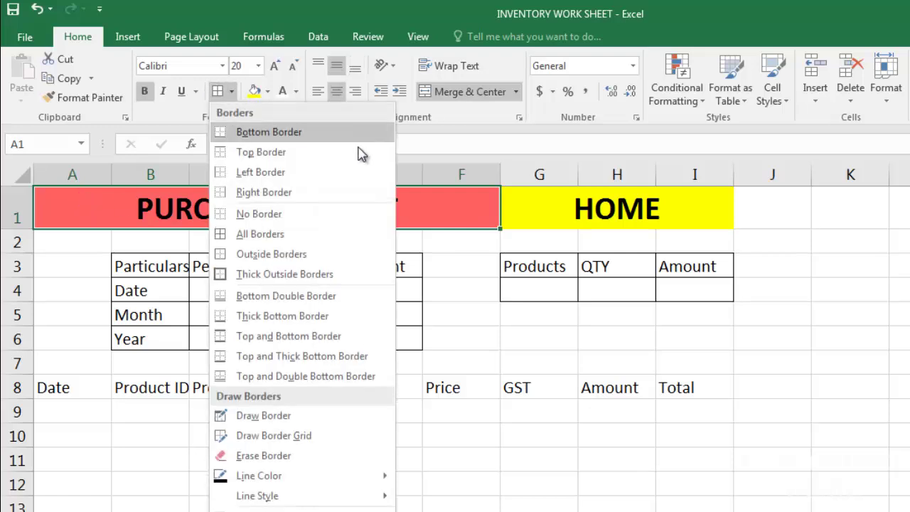
click(317, 278)
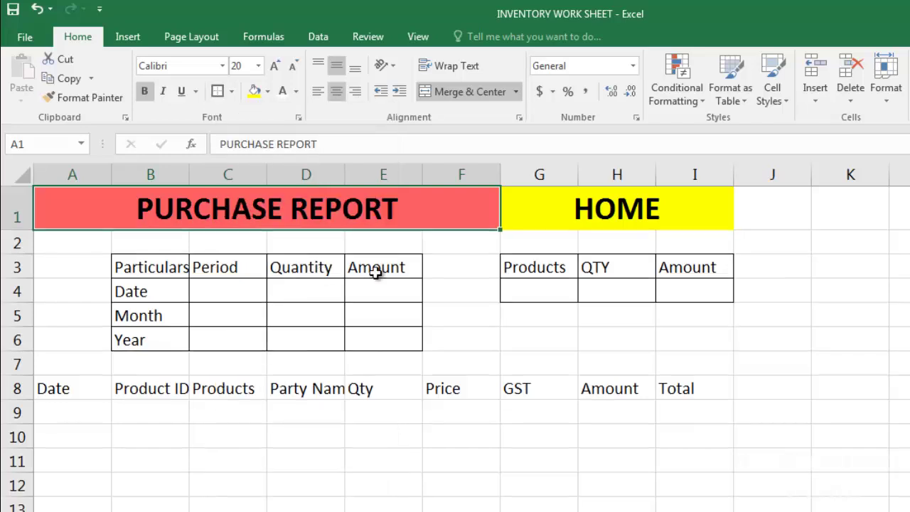
click(536, 208)
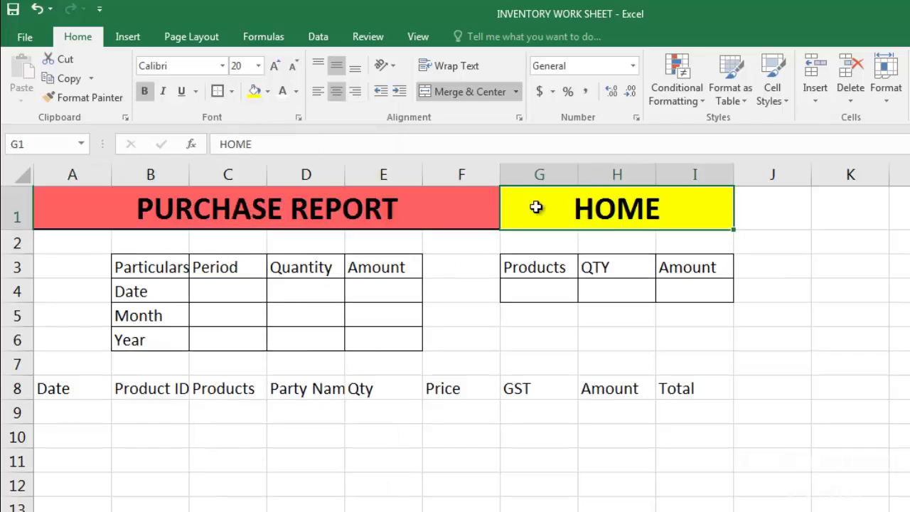
click(218, 92)
click(685, 235)
Make the Particulars headers B3:E3 bold white text on a dark red fill.
drag(145, 265, 380, 262)
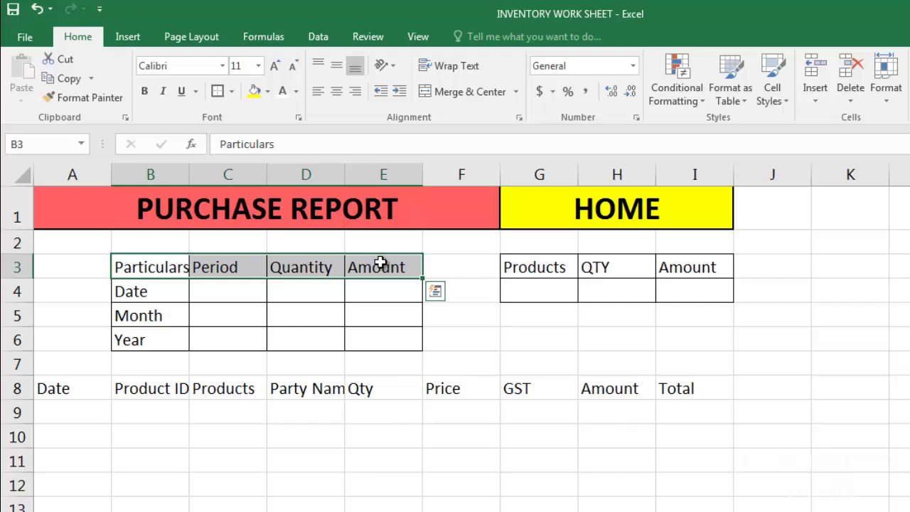
key(ctrl+b)
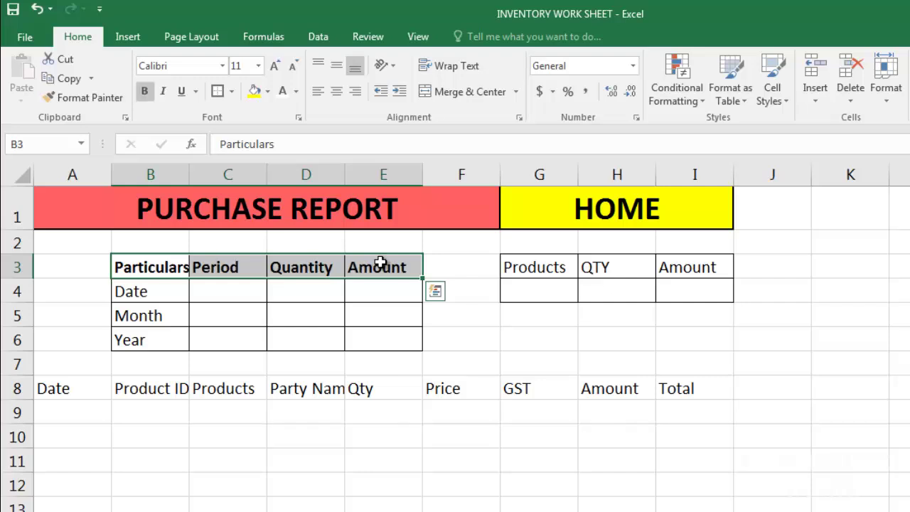
click(268, 92)
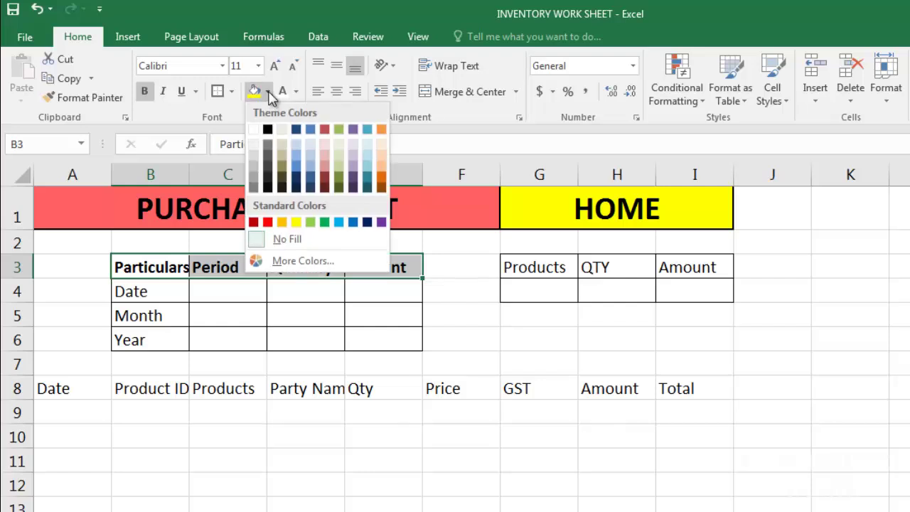
click(254, 222)
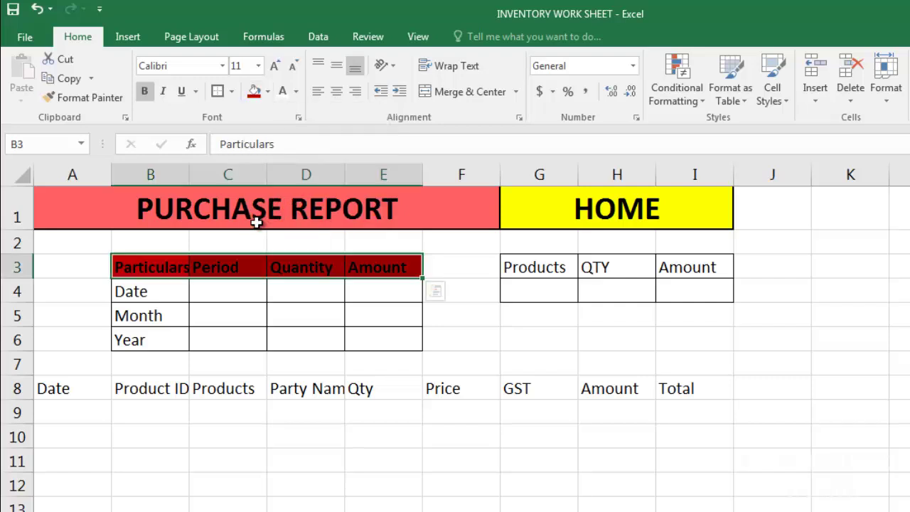
click(283, 93)
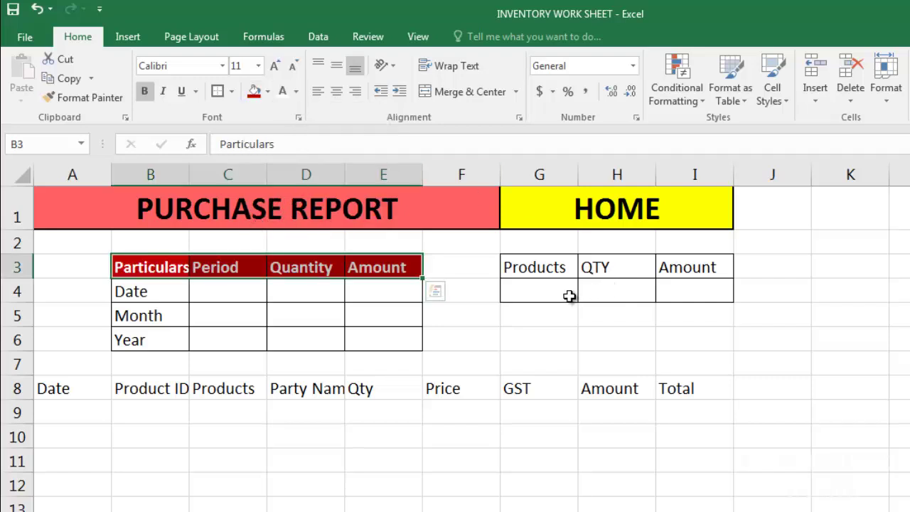
click(494, 274)
Make the Products, QTY and Amount headers G3:I3 bold white text on a purple fill.
drag(599, 266, 762, 270)
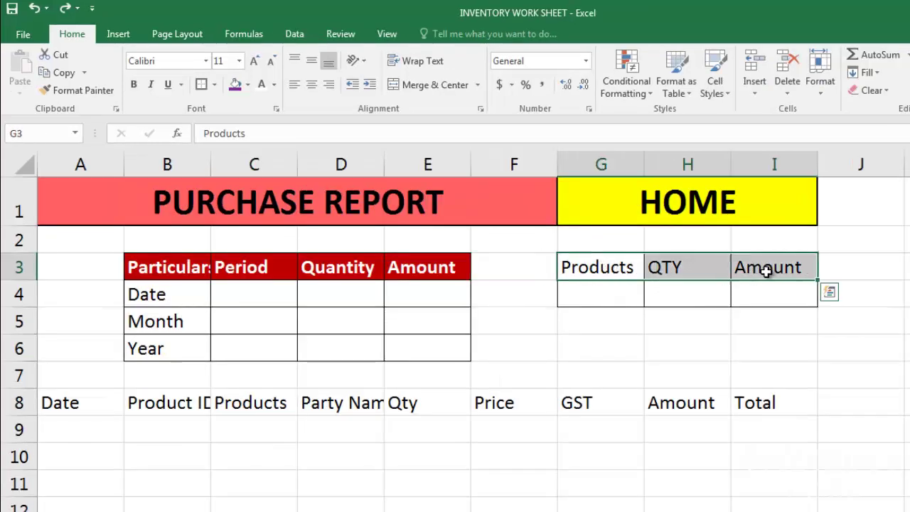
key(ctrl+b)
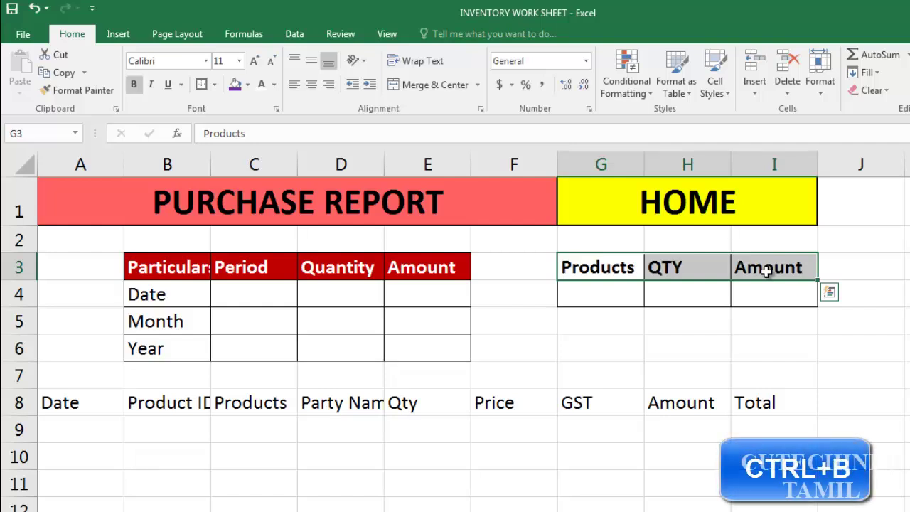
click(247, 85)
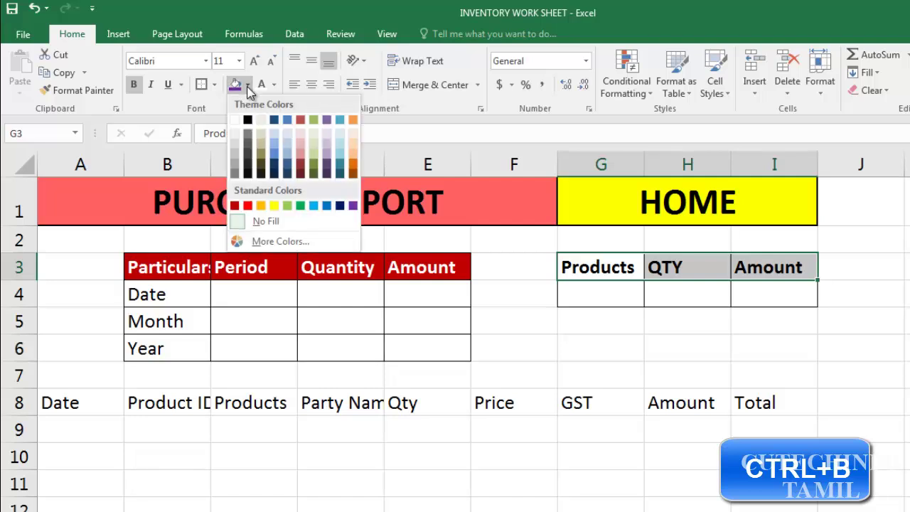
click(353, 206)
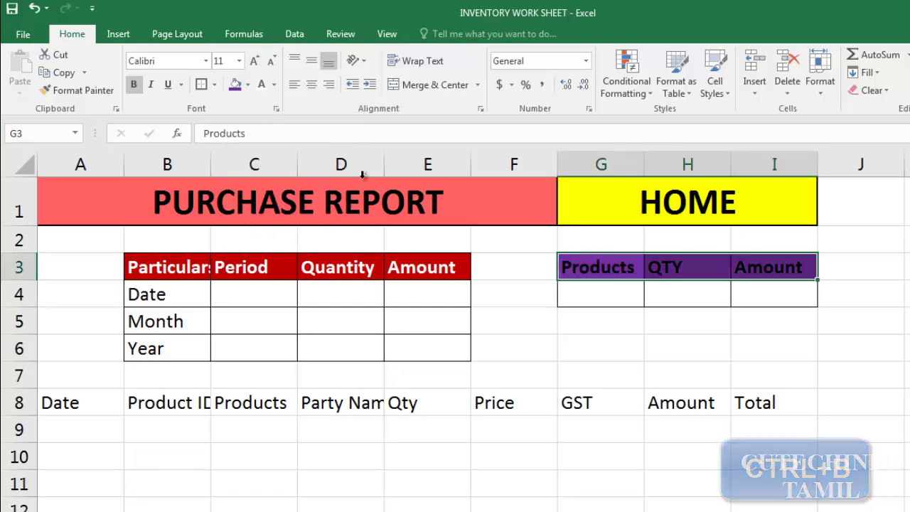
click(261, 87)
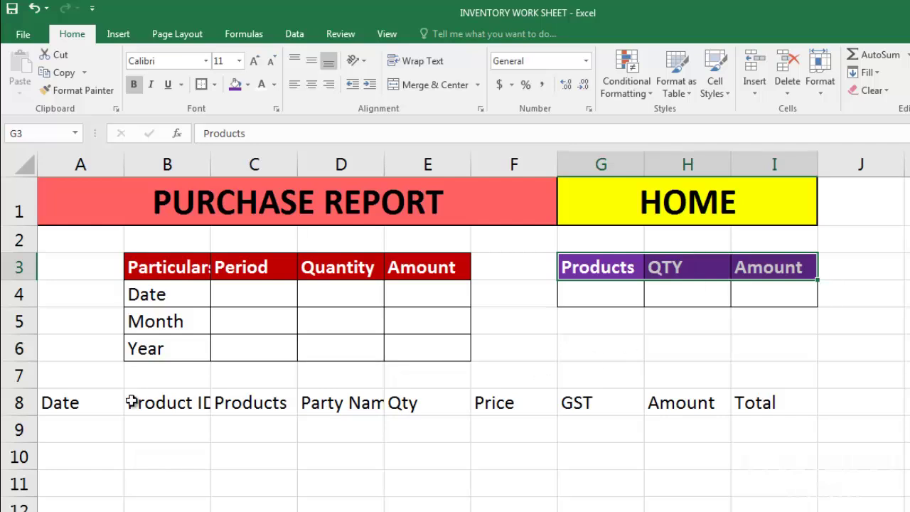
click(85, 402)
Convert the range A8:I9 into a table with headers.
drag(104, 409, 758, 437)
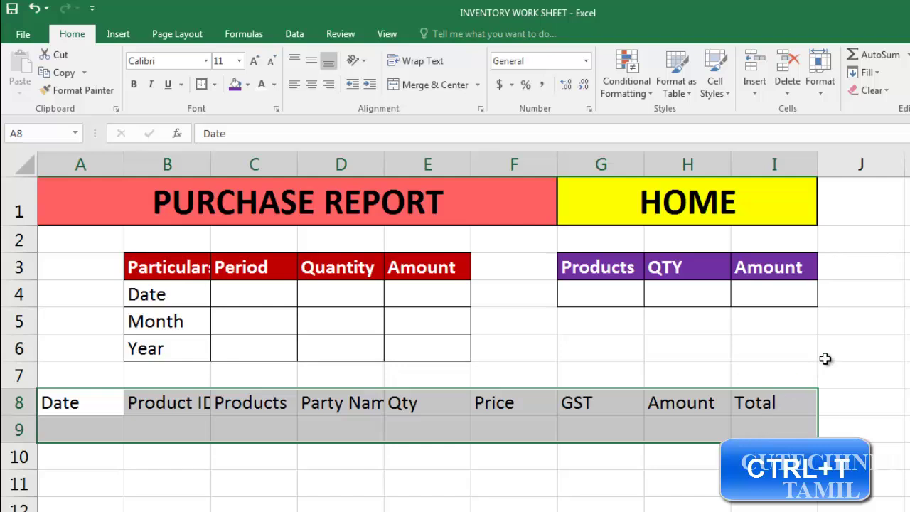
key(ctrl+t)
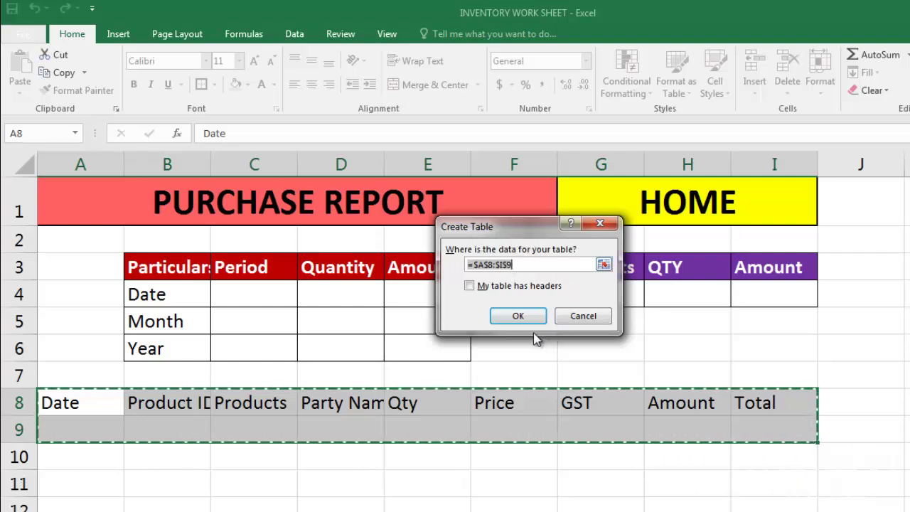
click(470, 285)
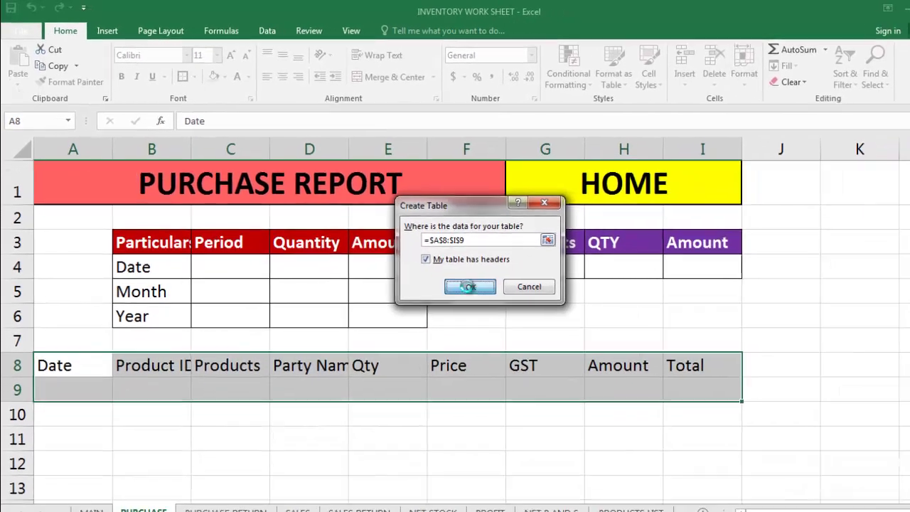
click(505, 310)
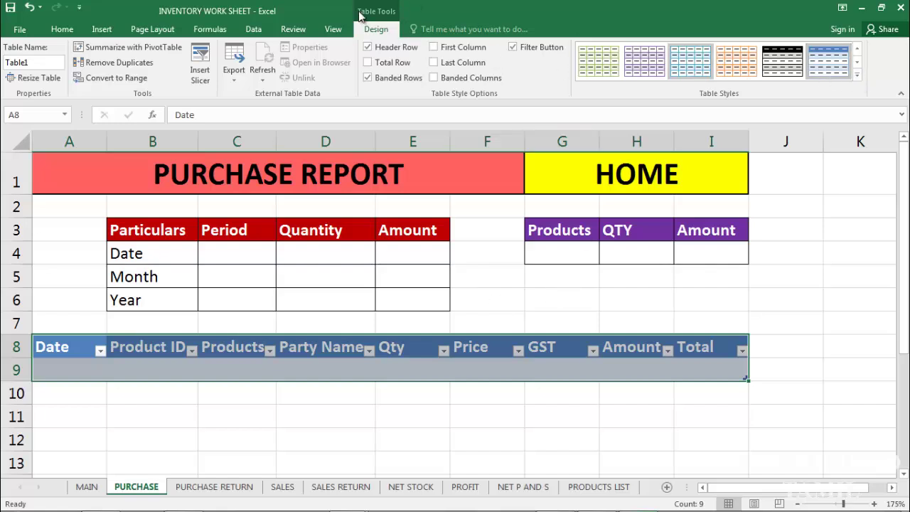
Set the new table's style to None.
click(332, 29)
click(369, 32)
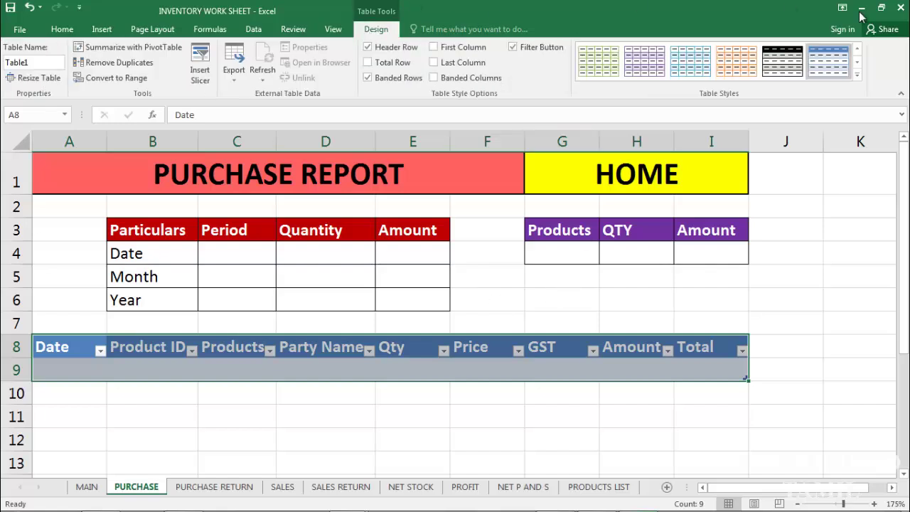
click(861, 82)
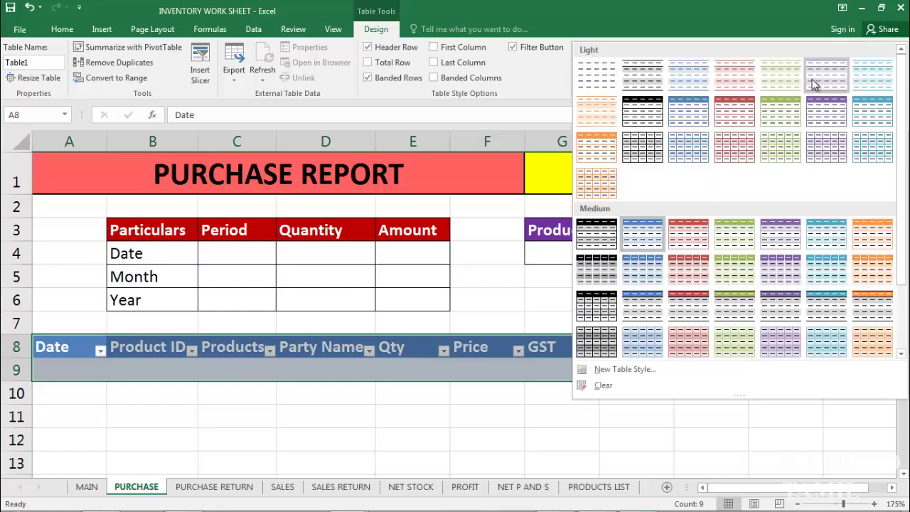
click(595, 76)
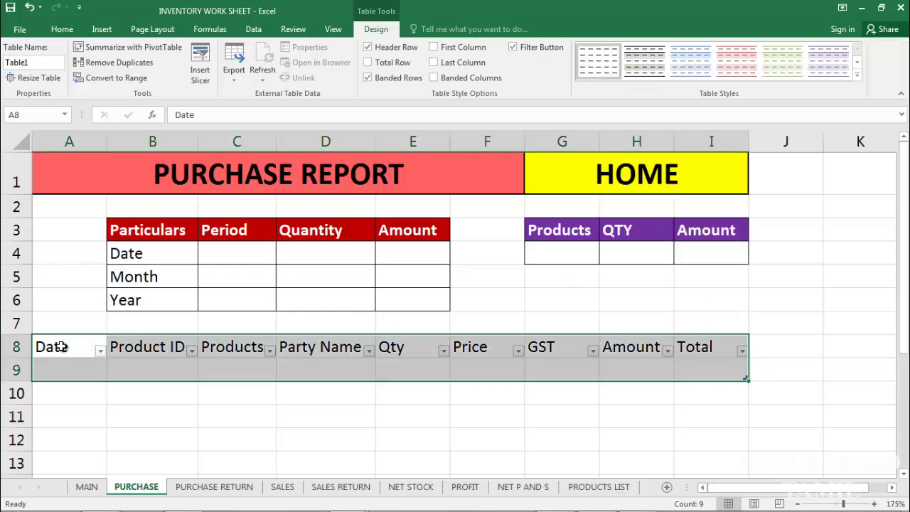
click(61, 32)
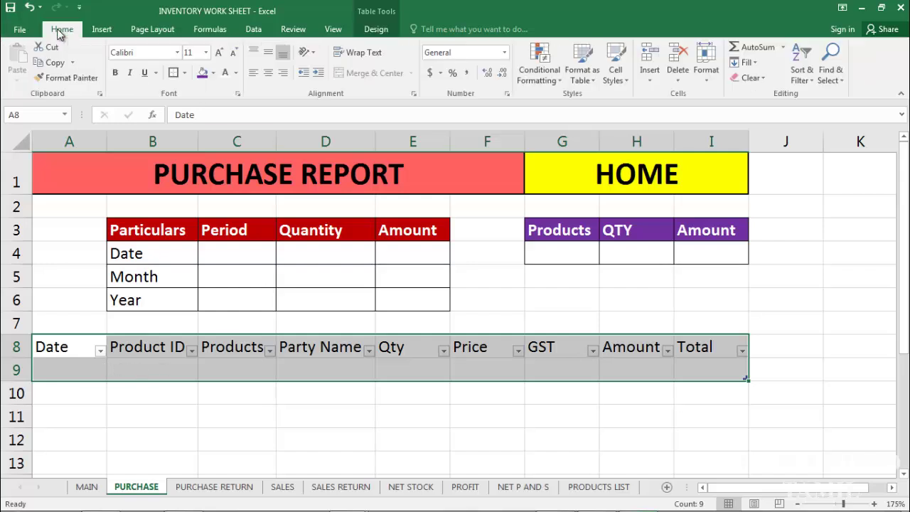
Apply All Borders to the table and make the Date–Total header row green-filled and bold.
click(185, 73)
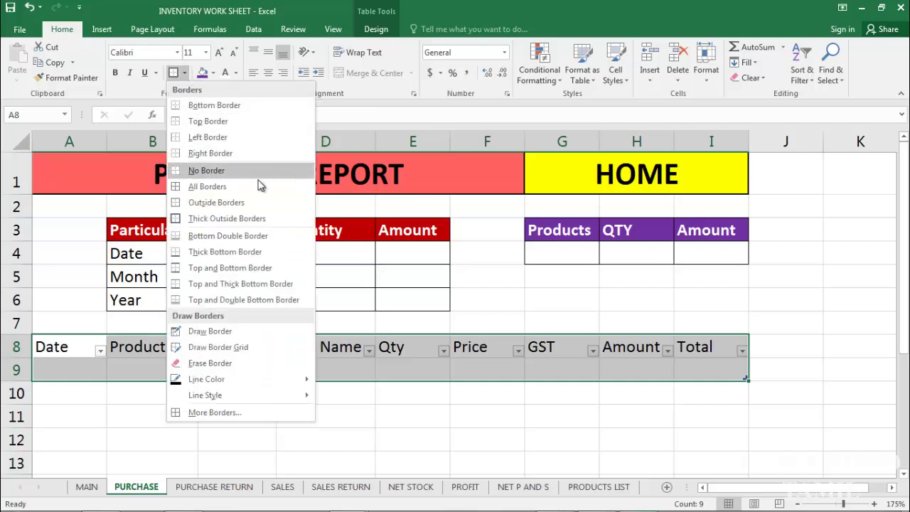
click(235, 184)
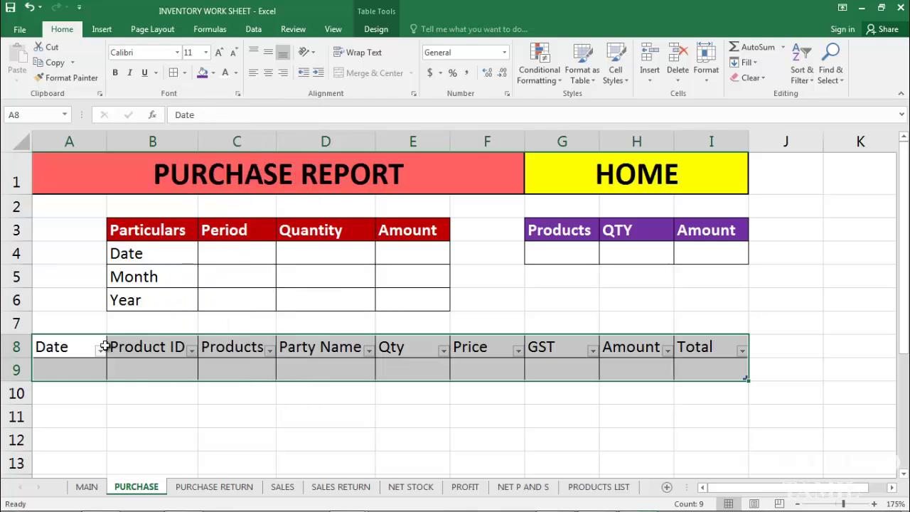
click(68, 345)
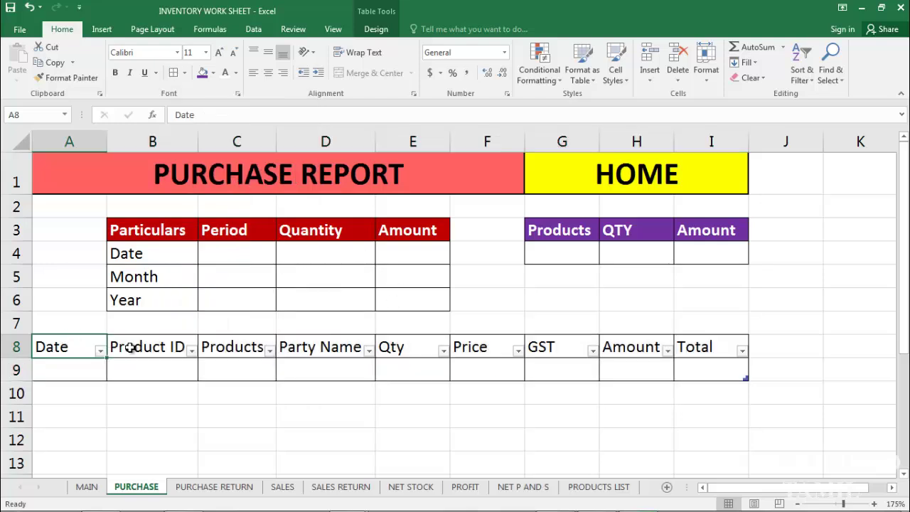
drag(130, 347, 714, 346)
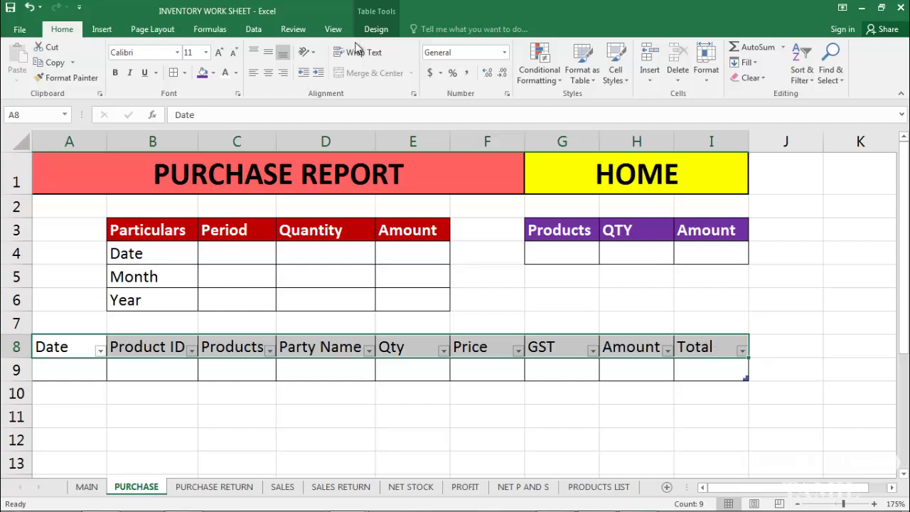
click(213, 73)
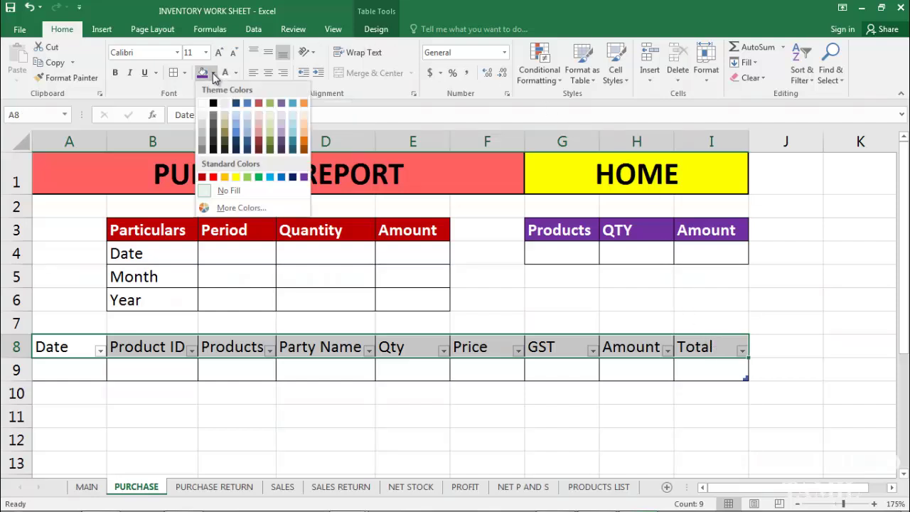
click(260, 181)
key(alt+a)
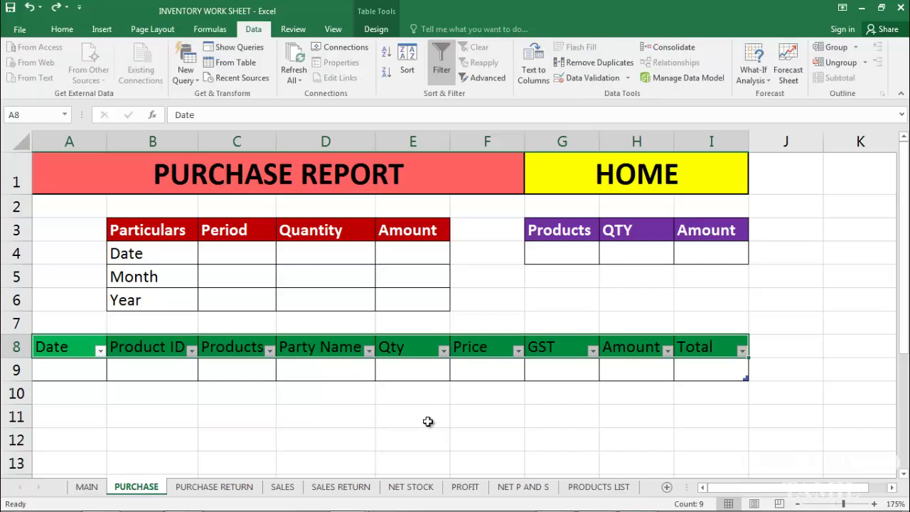
key(ctrl+b)
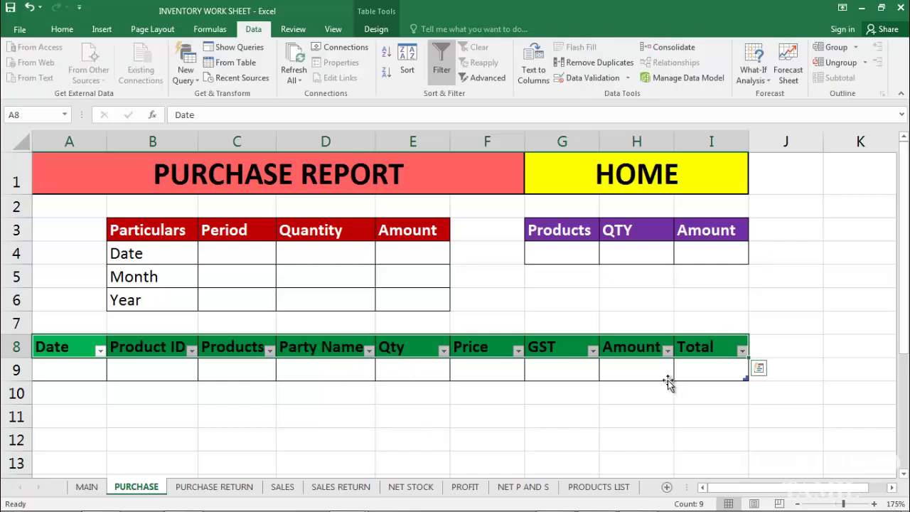
click(66, 370)
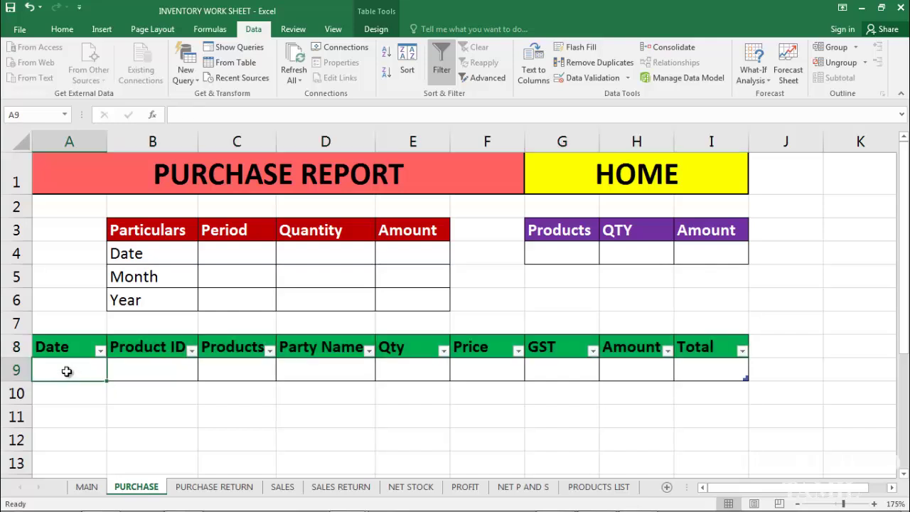
Enter the first purchase date 01/04/2020 in cell A9.
text(01)
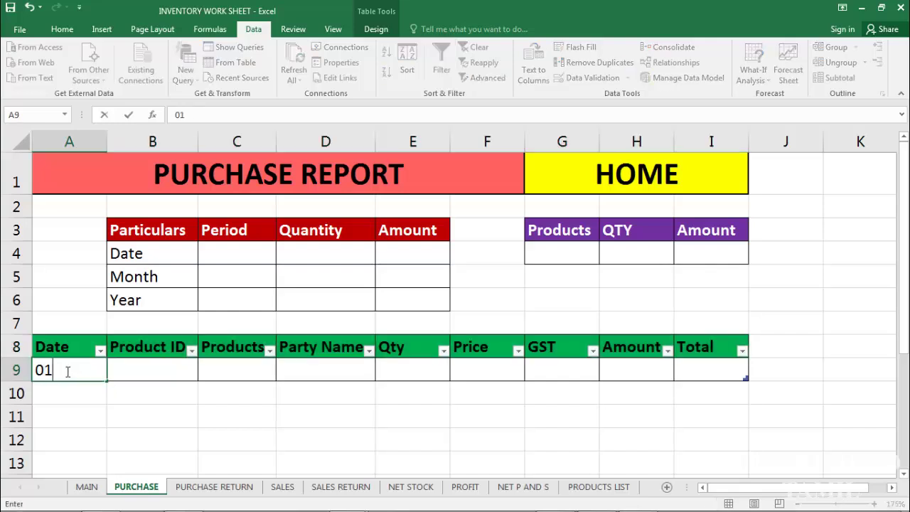
text(/04/2020)
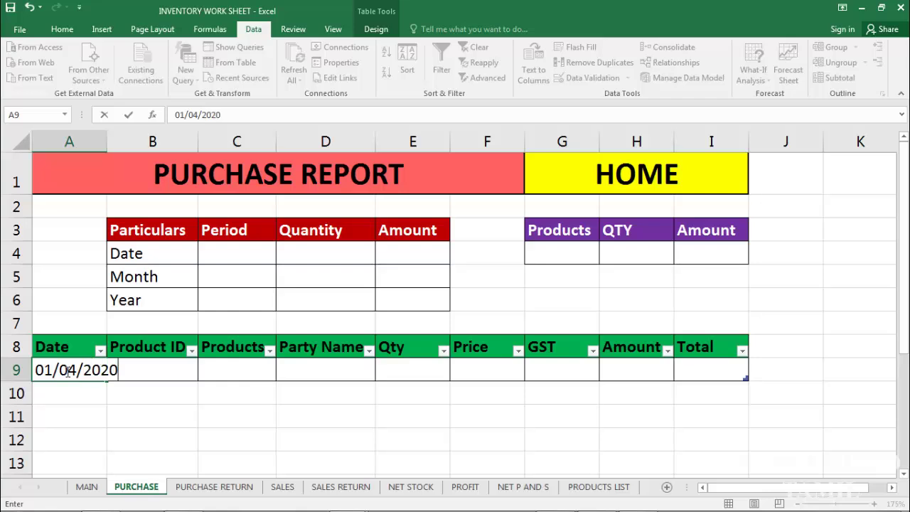
key(ctrl+Return)
key(Return)
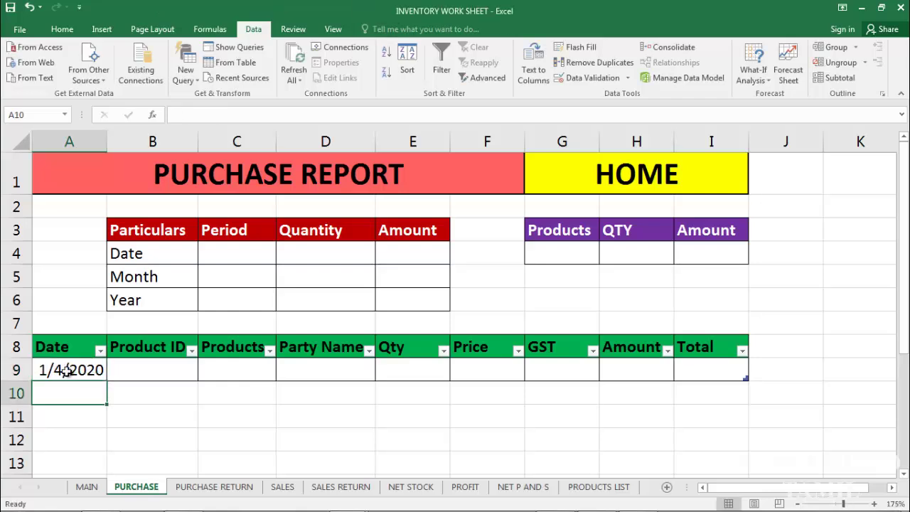
Switch to the PRODUCTS LIST sheet.
click(458, 437)
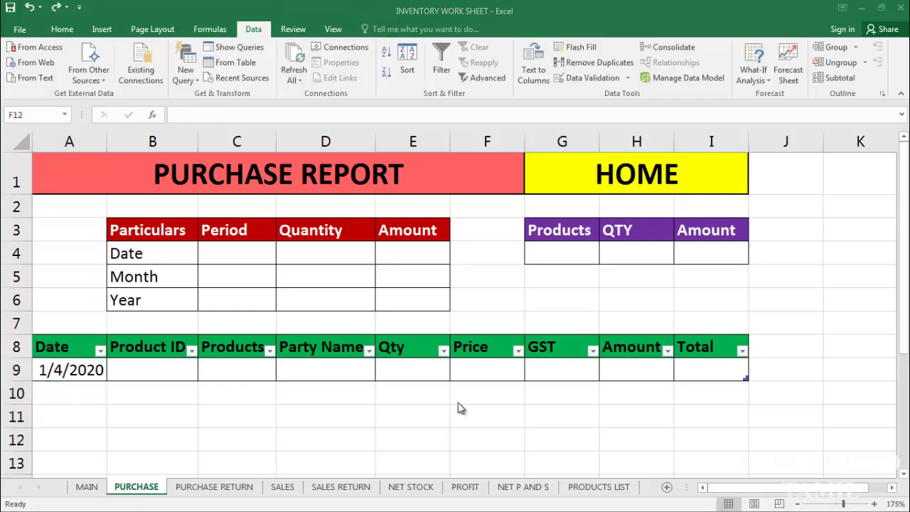
click(606, 490)
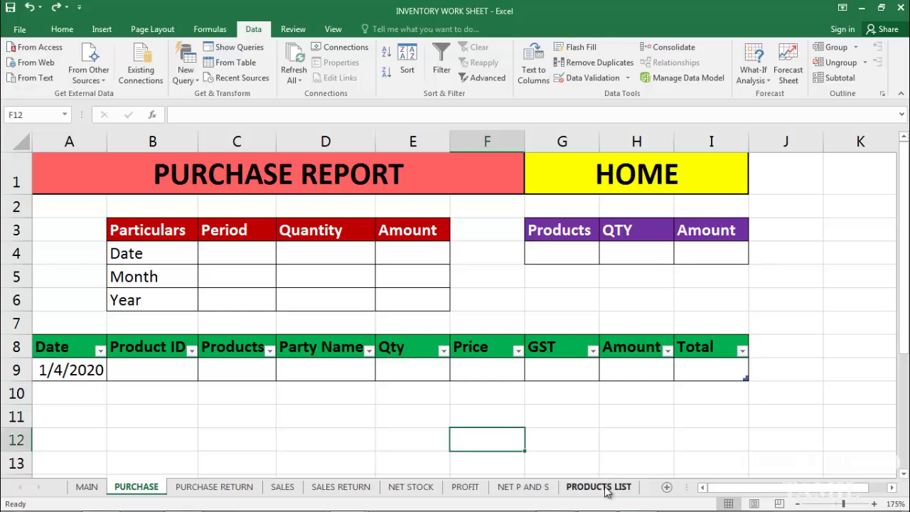
click(601, 487)
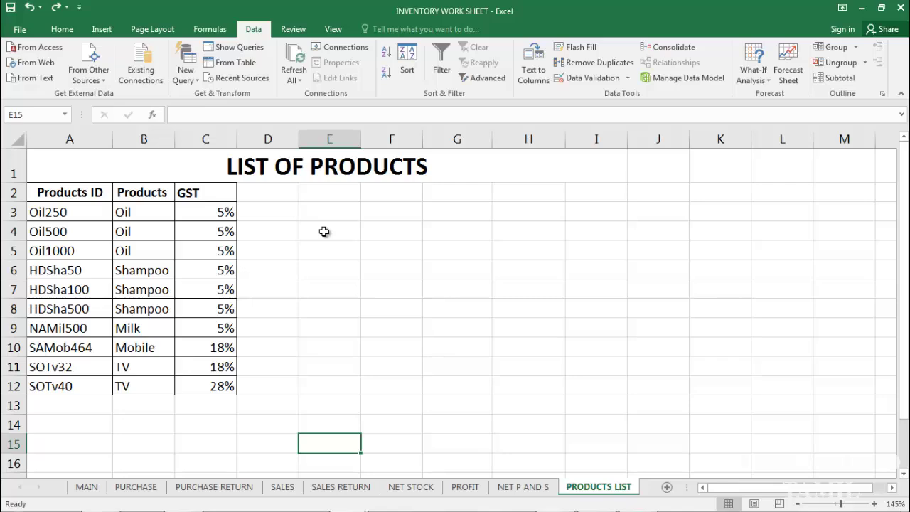
click(81, 140)
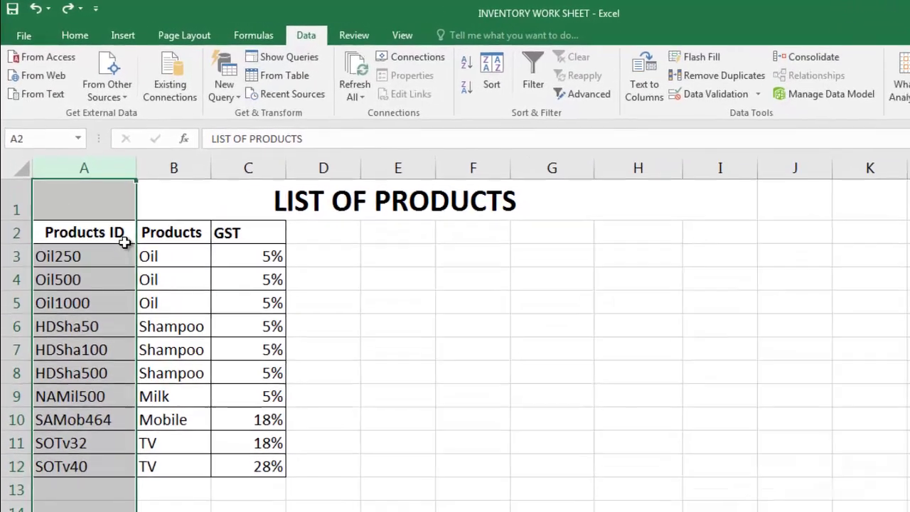
click(197, 175)
click(260, 170)
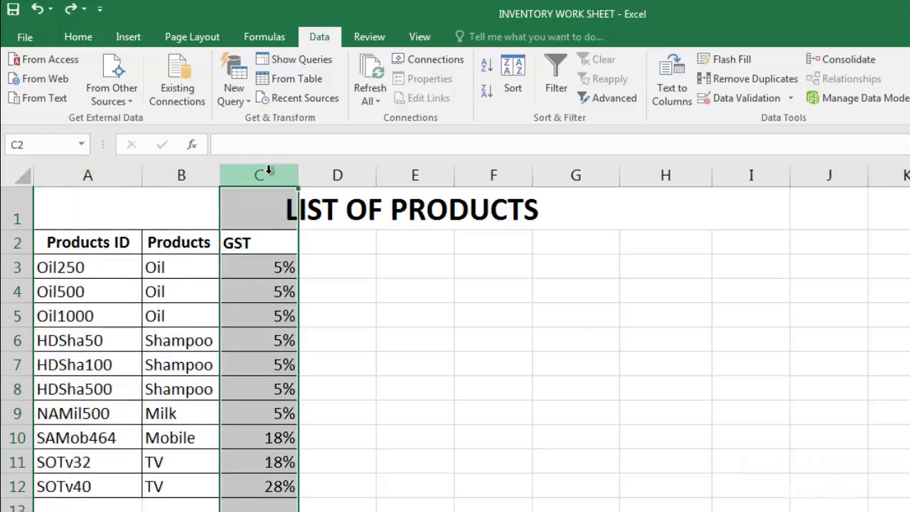
click(355, 291)
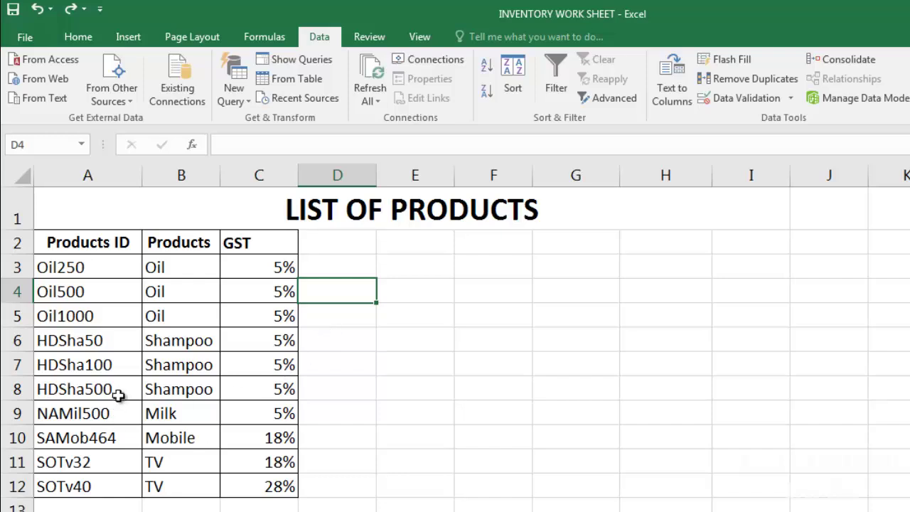
scroll(124, 375, down, 1)
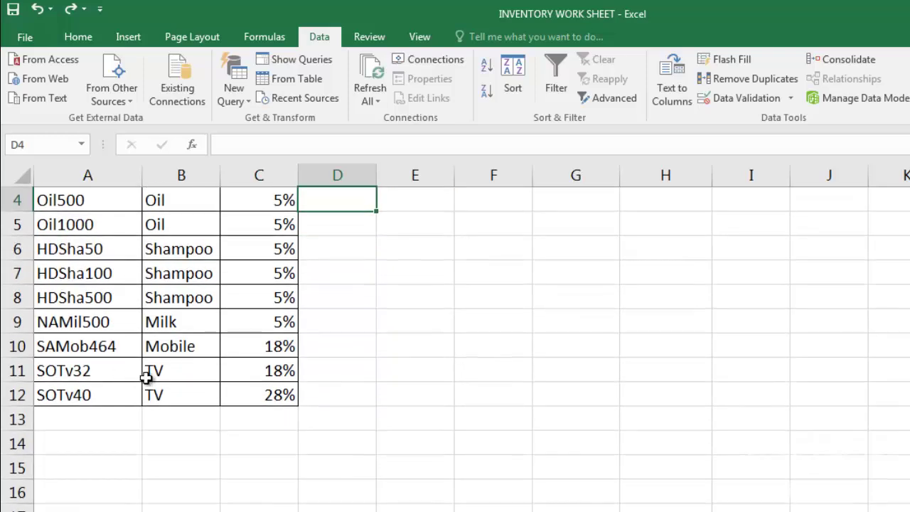
scroll(171, 384, down, 1)
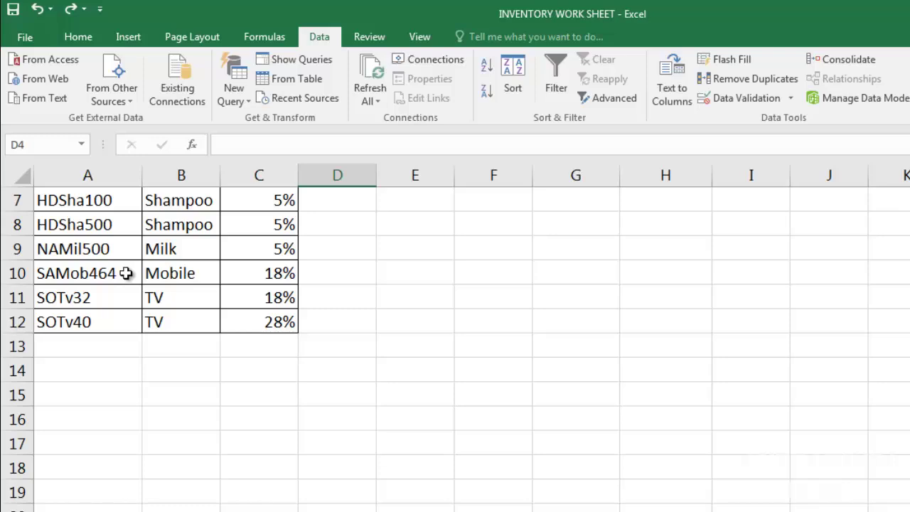
click(197, 274)
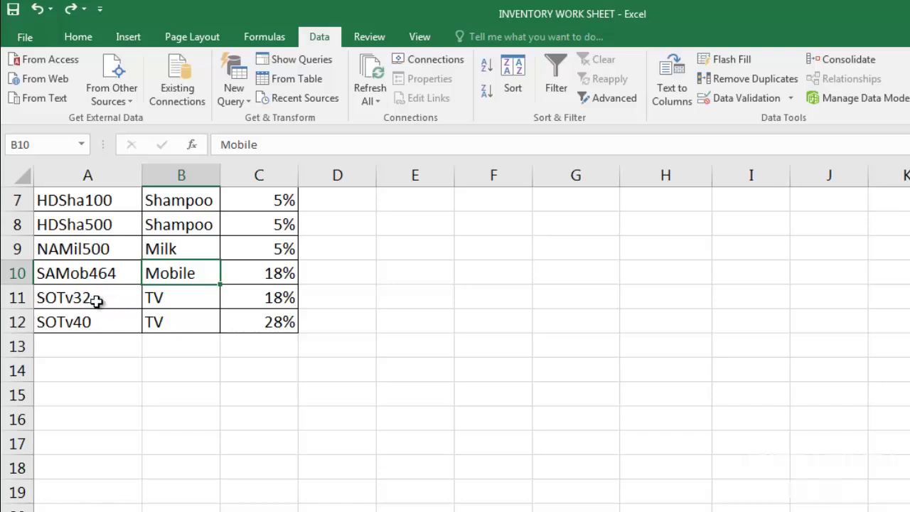
click(366, 379)
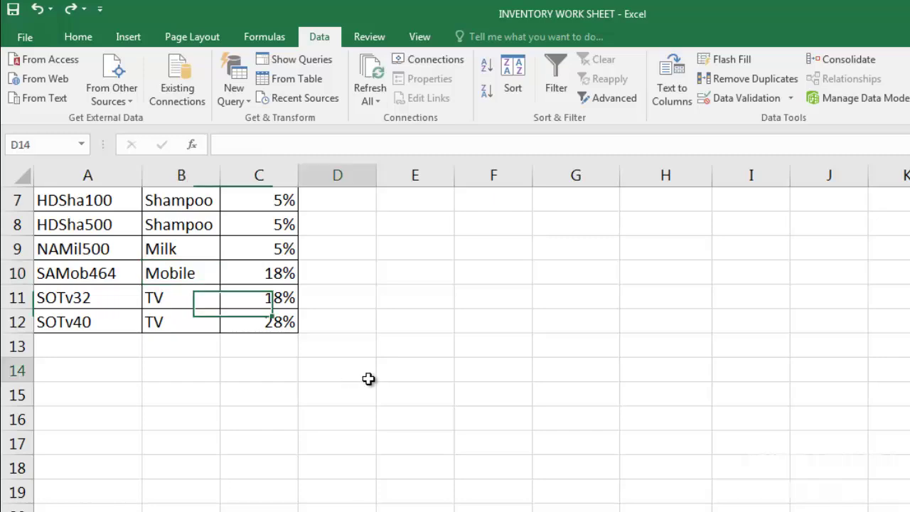
scroll(366, 323, up, 2)
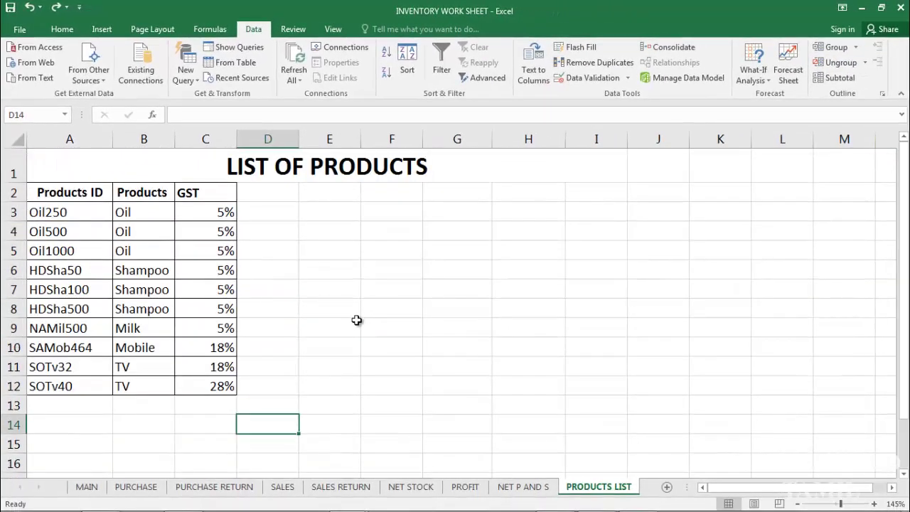
Start a List data validation on Product ID cell B9 of the PURCHASE sheet.
click(134, 489)
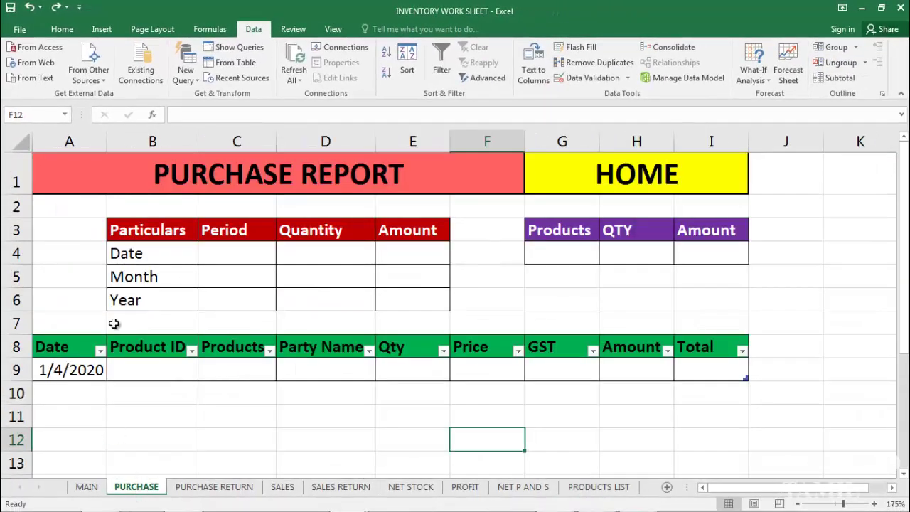
click(150, 366)
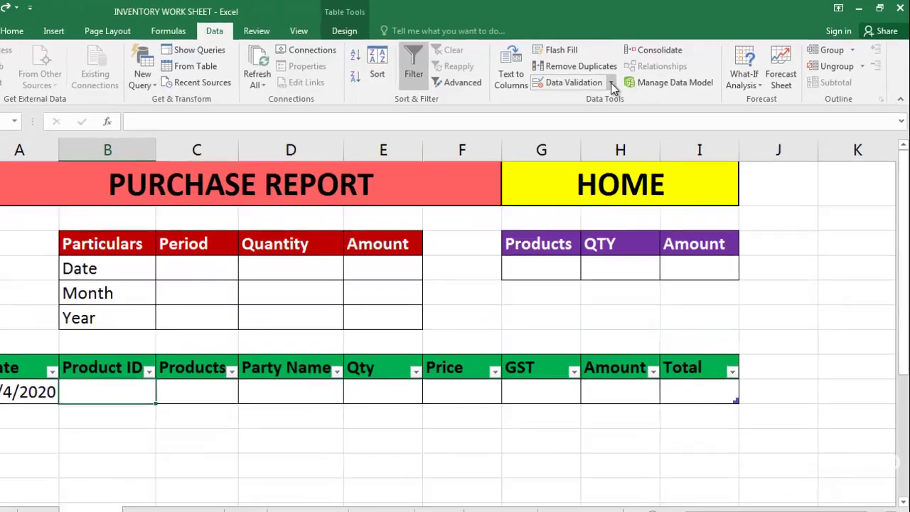
click(628, 78)
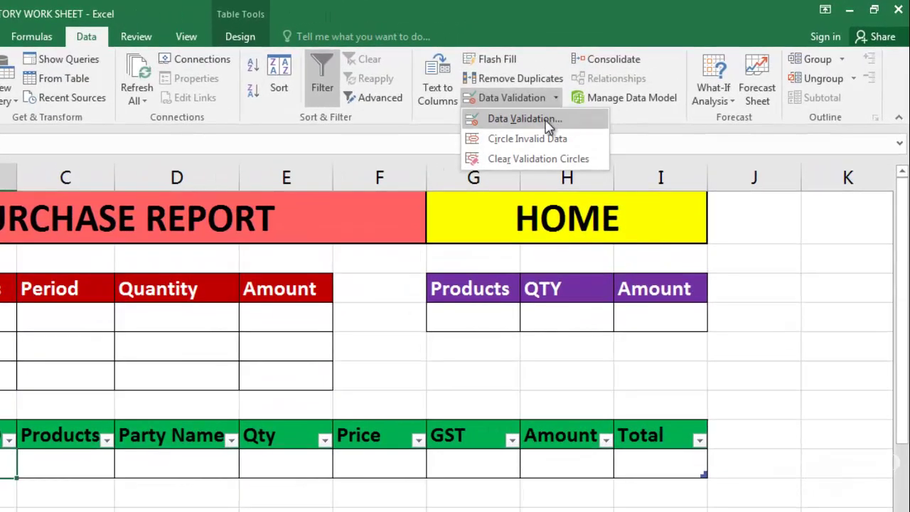
click(545, 121)
drag(592, 188, 451, 208)
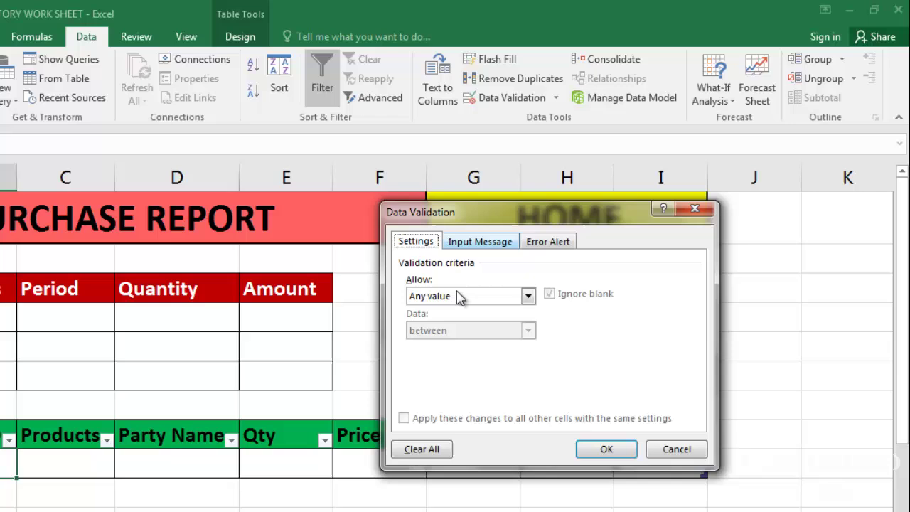
click(528, 297)
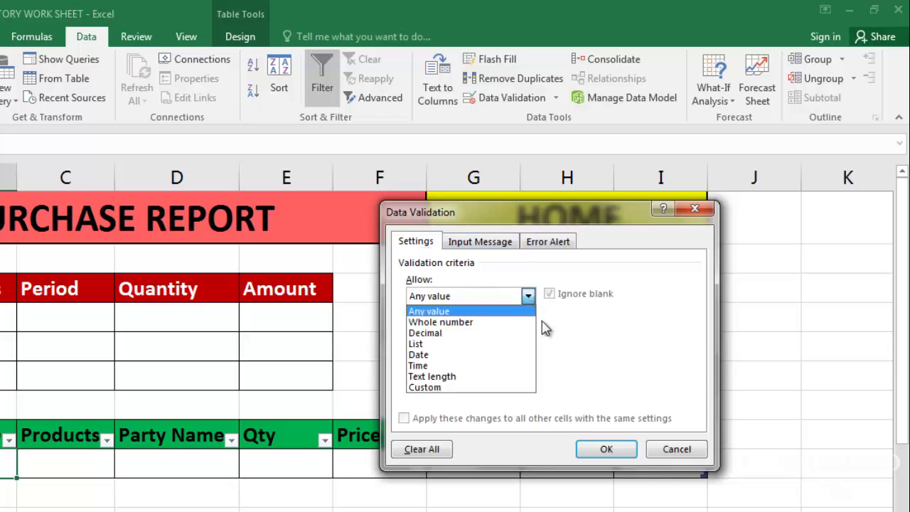
click(445, 345)
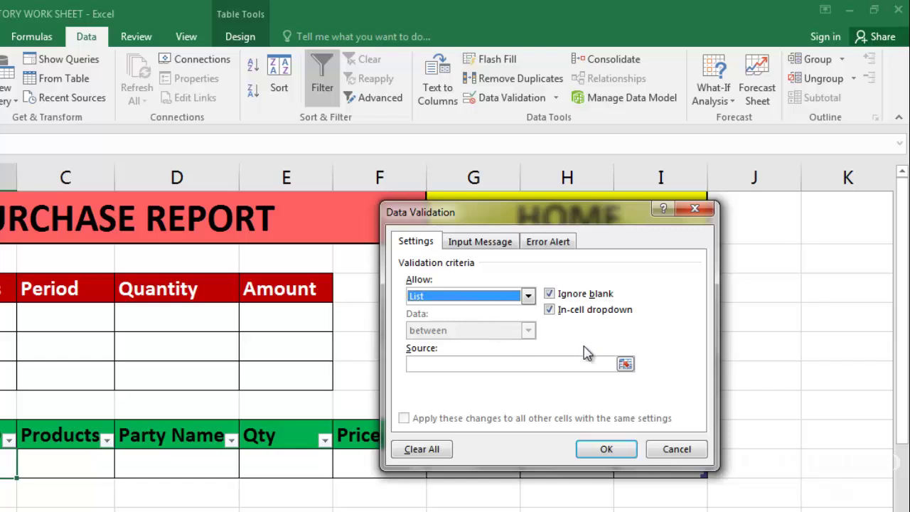
click(625, 365)
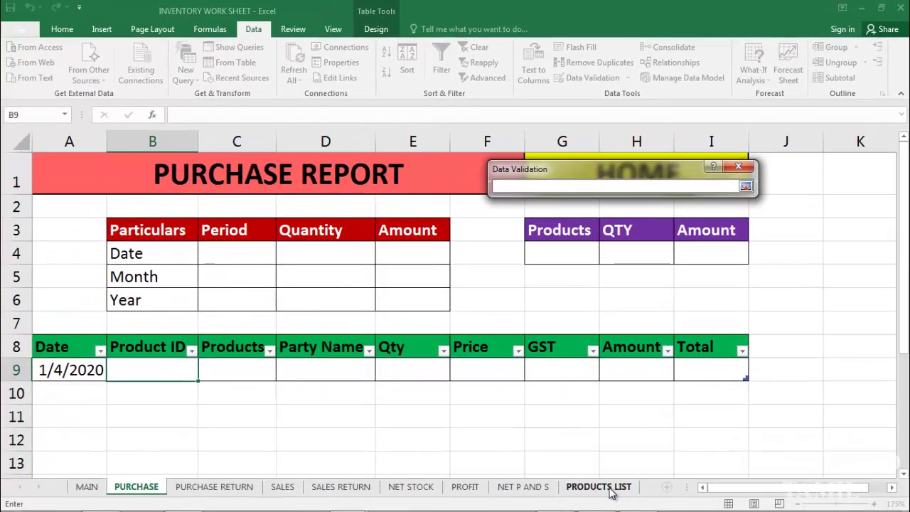
Set the validation source to the PRODUCTS LIST product IDs A3:A12 and apply it.
click(601, 488)
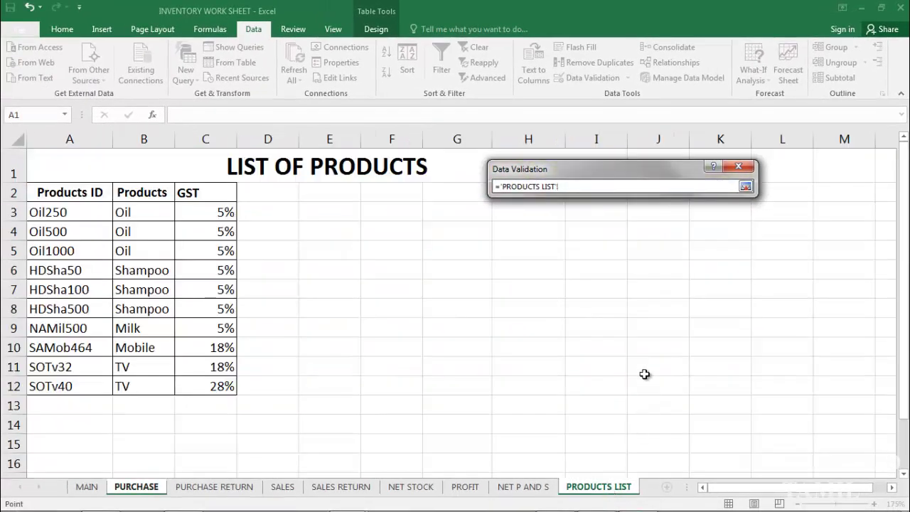
click(79, 211)
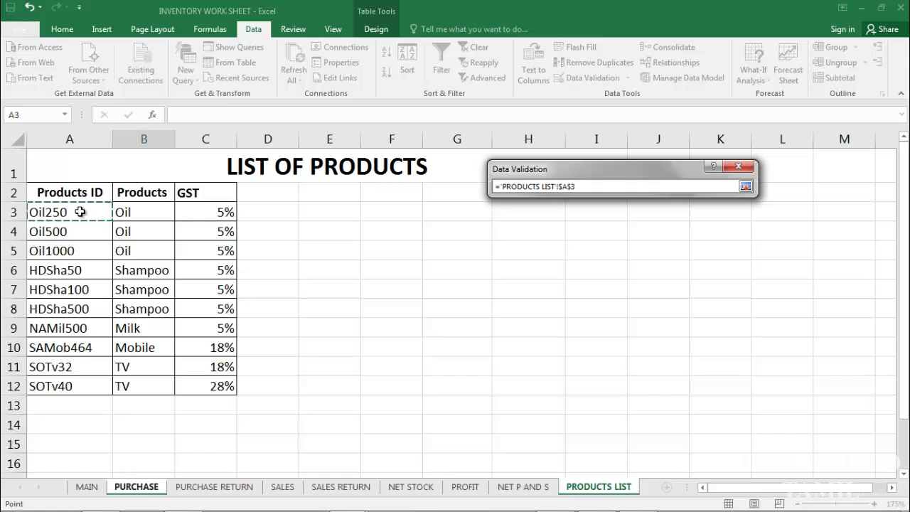
drag(79, 212, 82, 382)
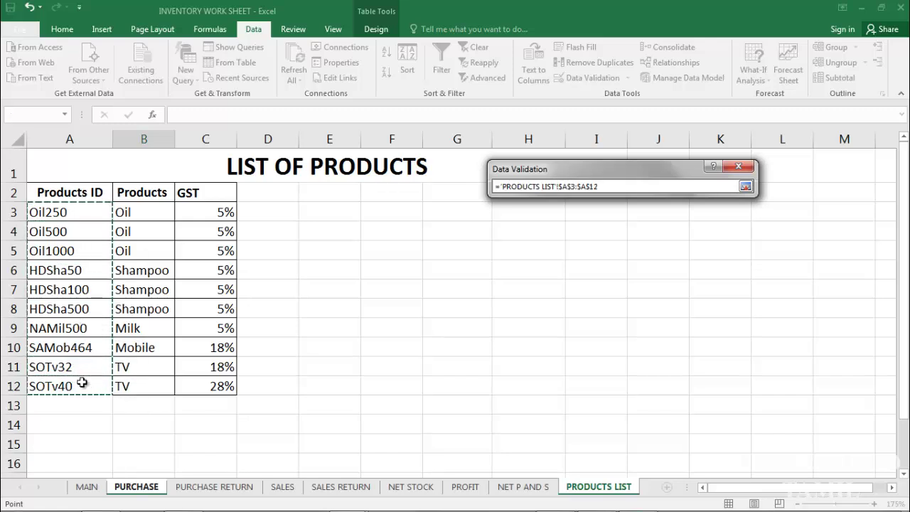
click(745, 187)
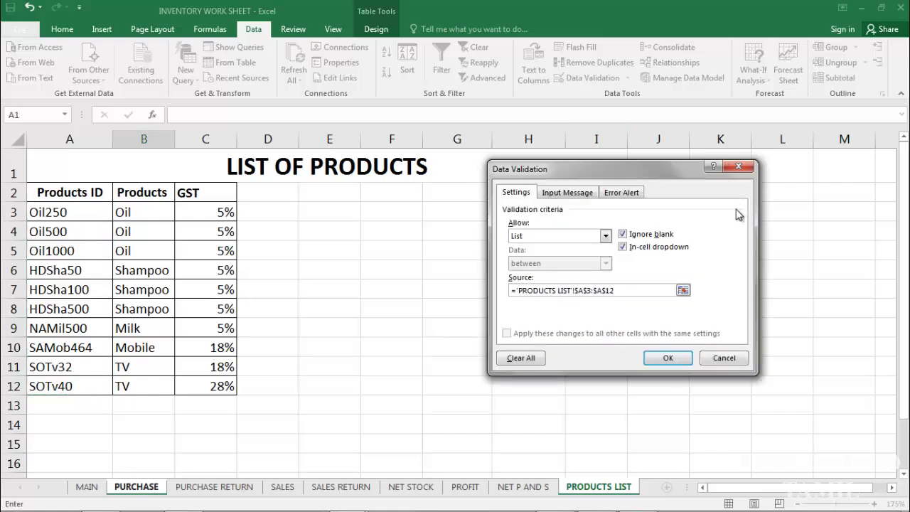
click(668, 359)
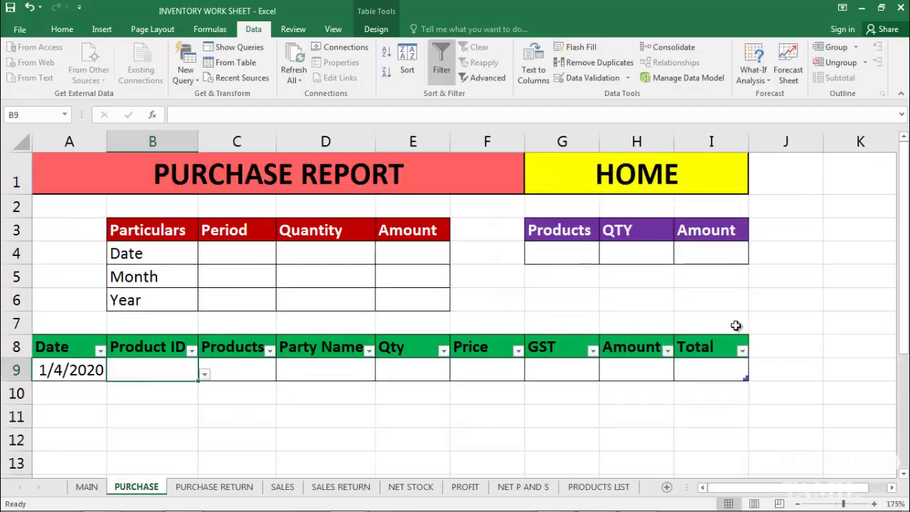
Pick Oil1000, then HDSha500, from B9's product ID dropdown.
click(205, 374)
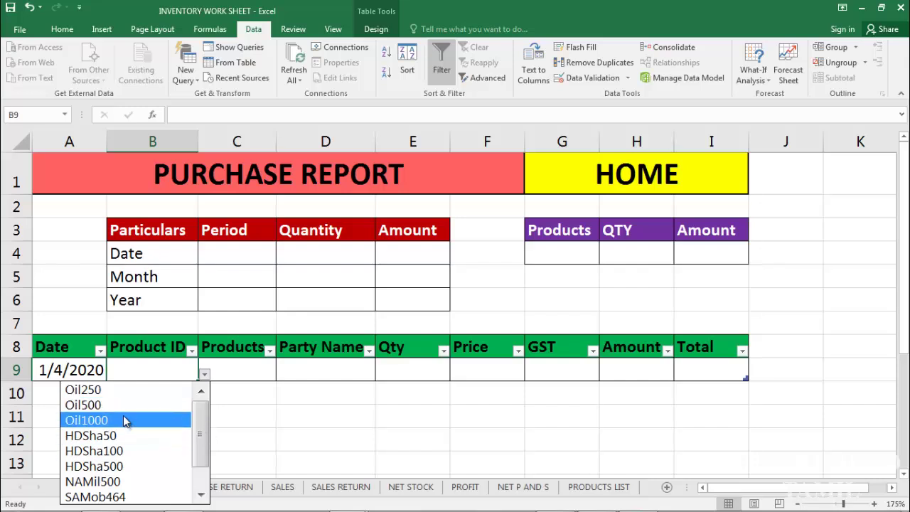
click(125, 420)
click(204, 374)
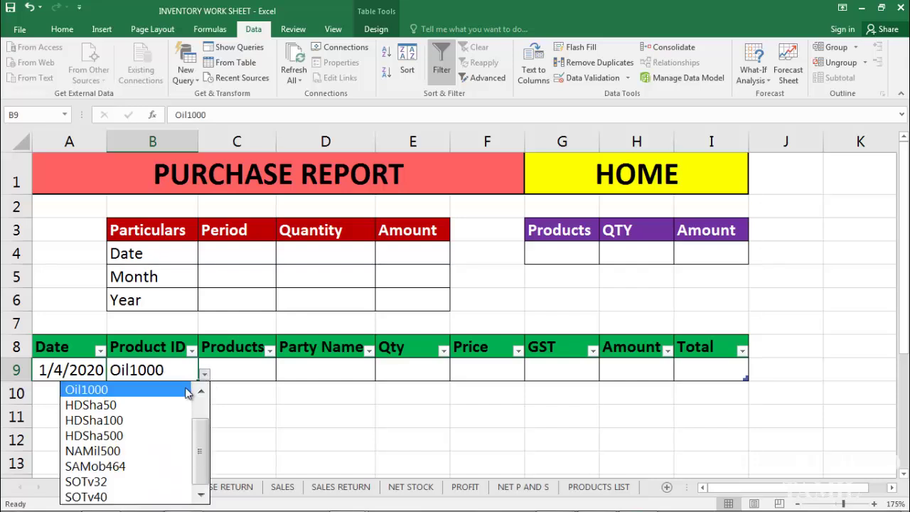
click(121, 435)
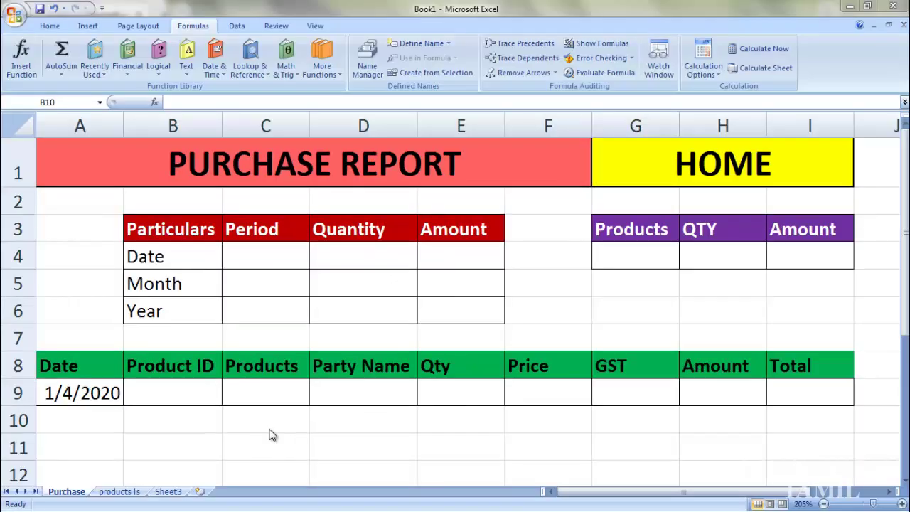
Begin a List data validation on cell B9.
click(201, 419)
click(183, 394)
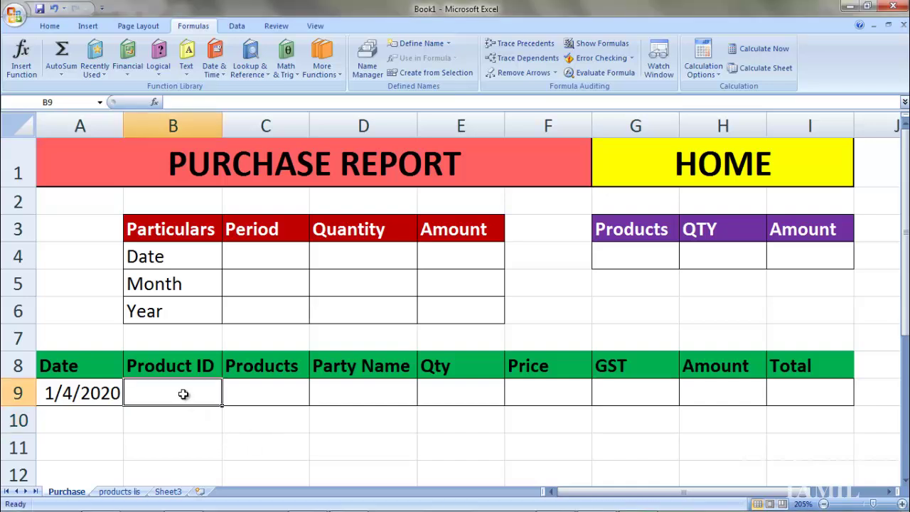
click(237, 26)
click(506, 67)
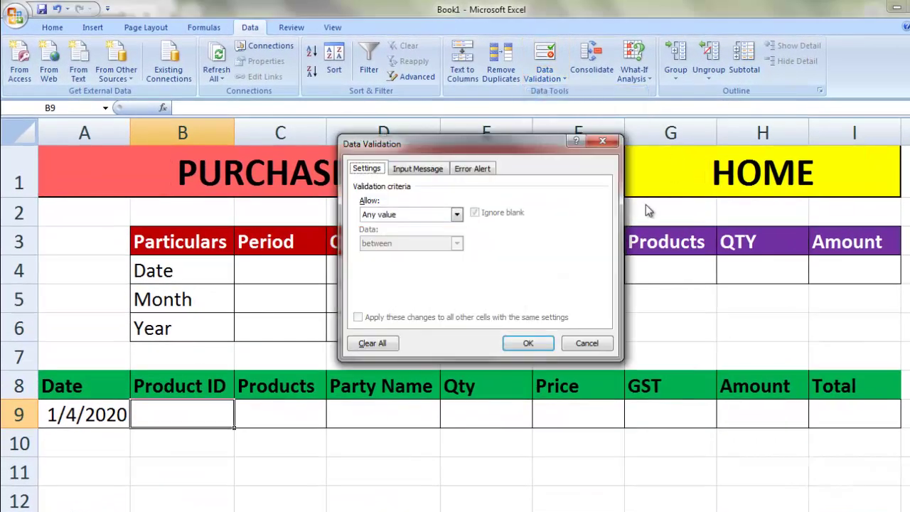
click(456, 214)
click(395, 255)
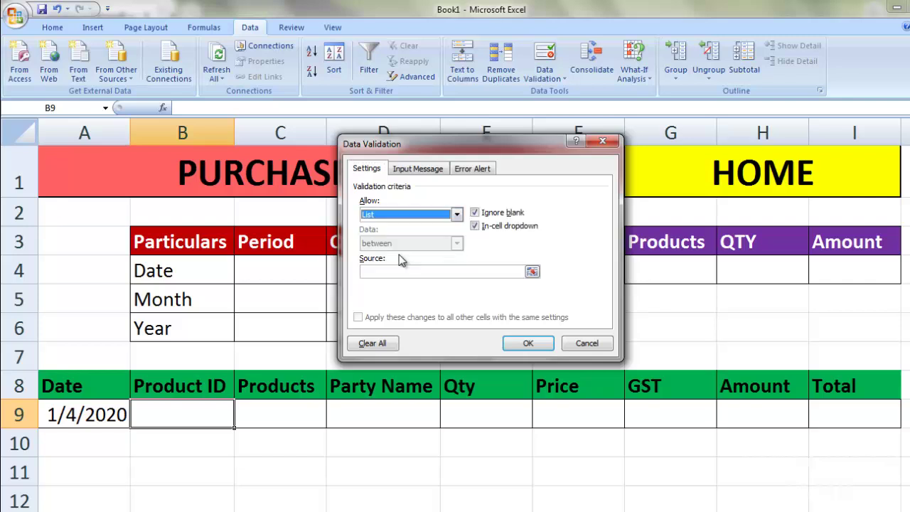
click(532, 272)
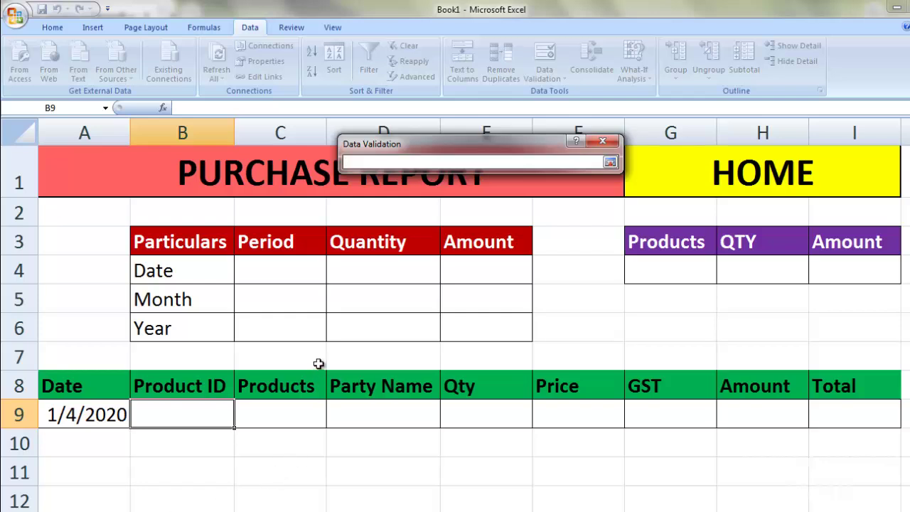
Cancel the unfinished validation and open the products list sheet.
click(604, 143)
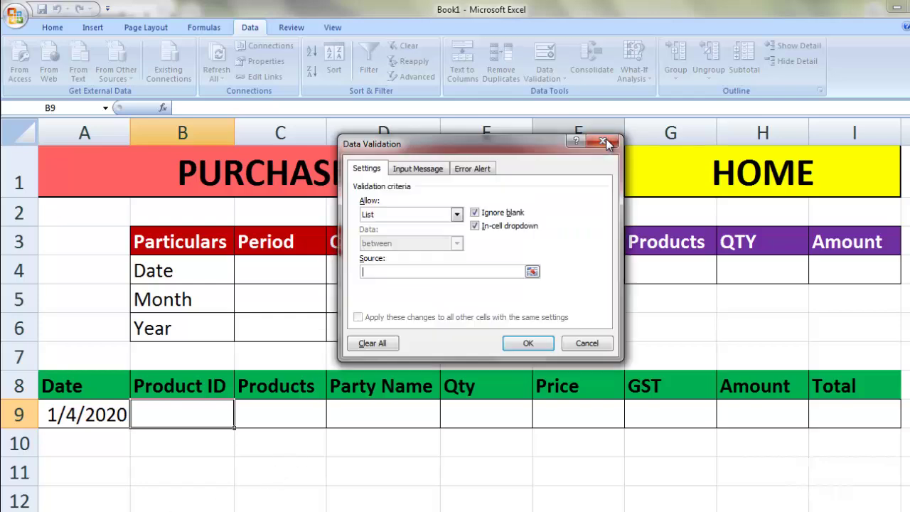
click(587, 342)
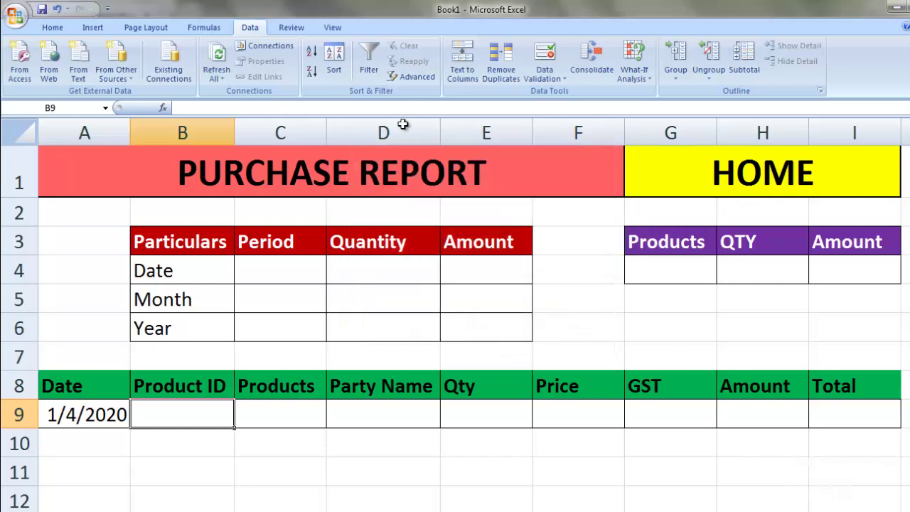
click(143, 509)
click(294, 300)
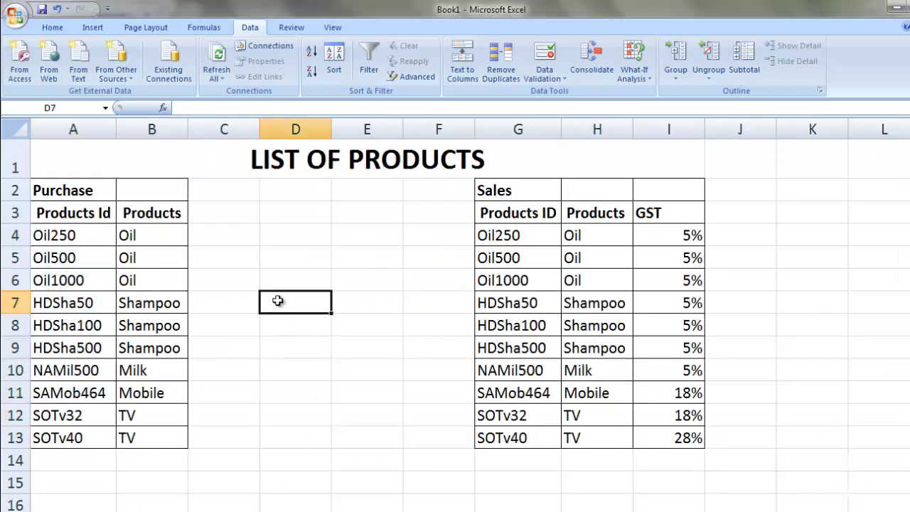
Define the name productscode for the purchase product IDs in A4:A13.
click(74, 235)
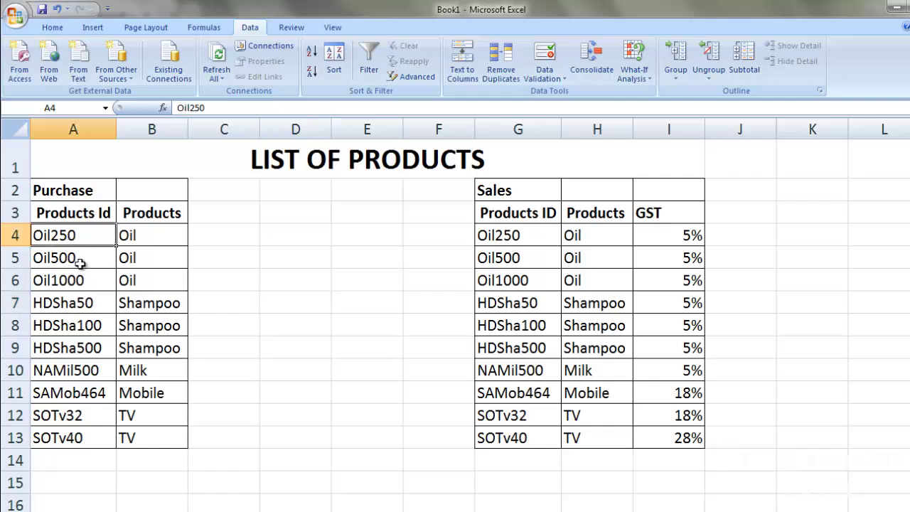
drag(84, 245, 91, 431)
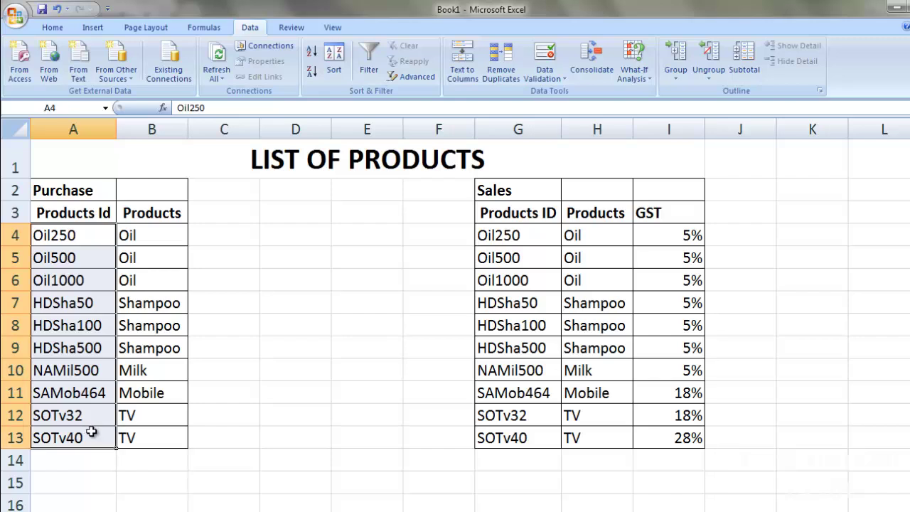
click(208, 28)
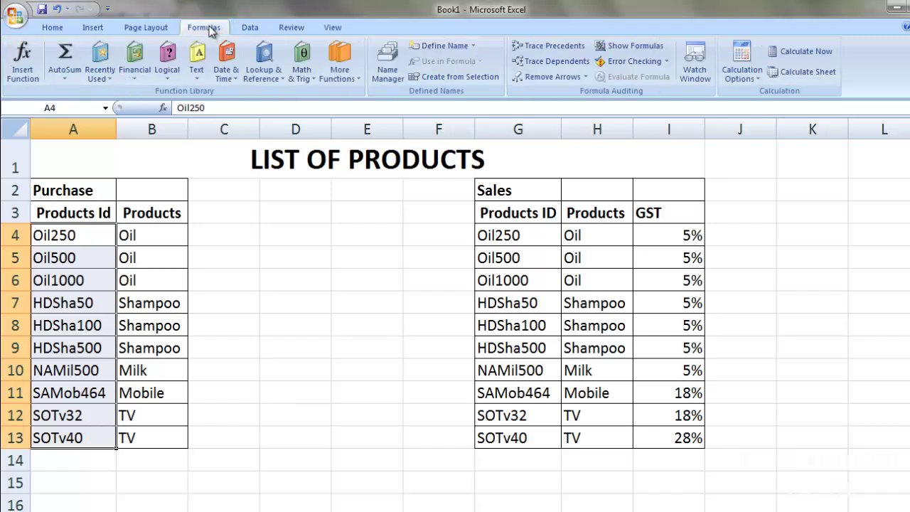
click(473, 45)
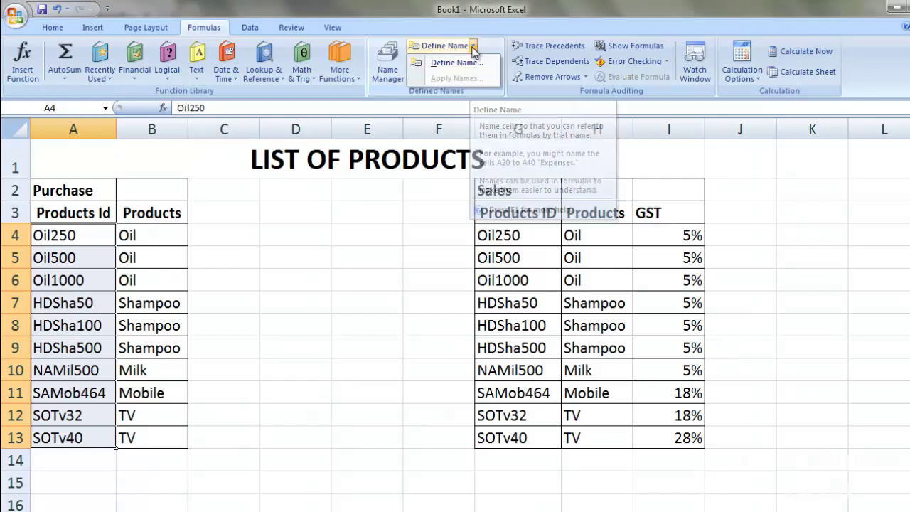
click(458, 63)
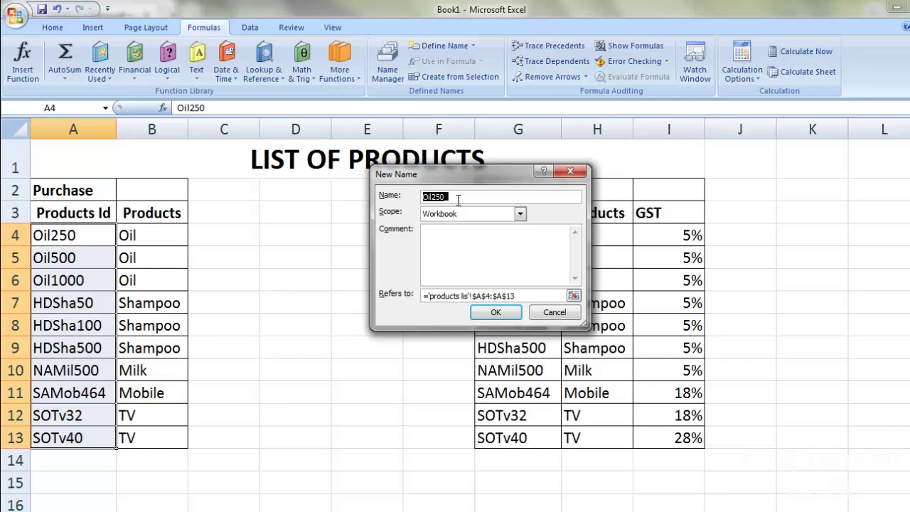
text(productscode)
click(497, 312)
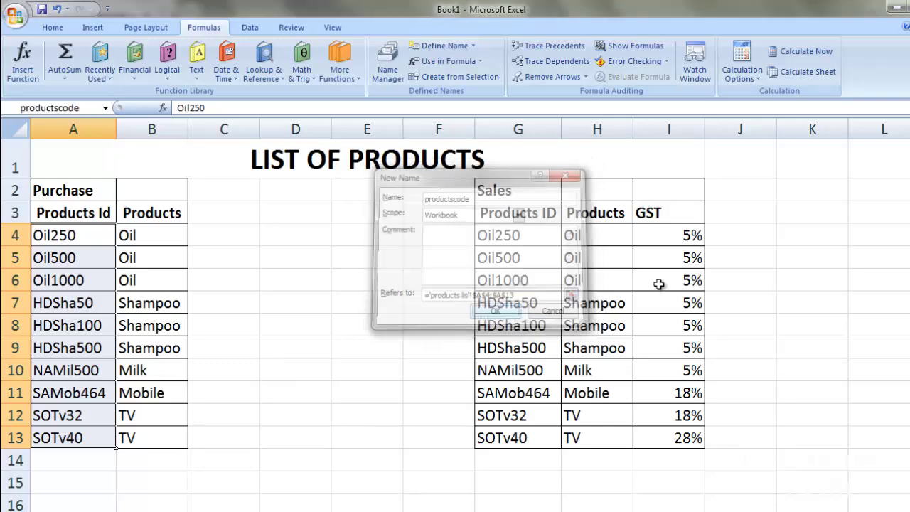
On the Purchase sheet, restrict B9 to a List validation with source =productscode.
key(ctrl+Page_Down)
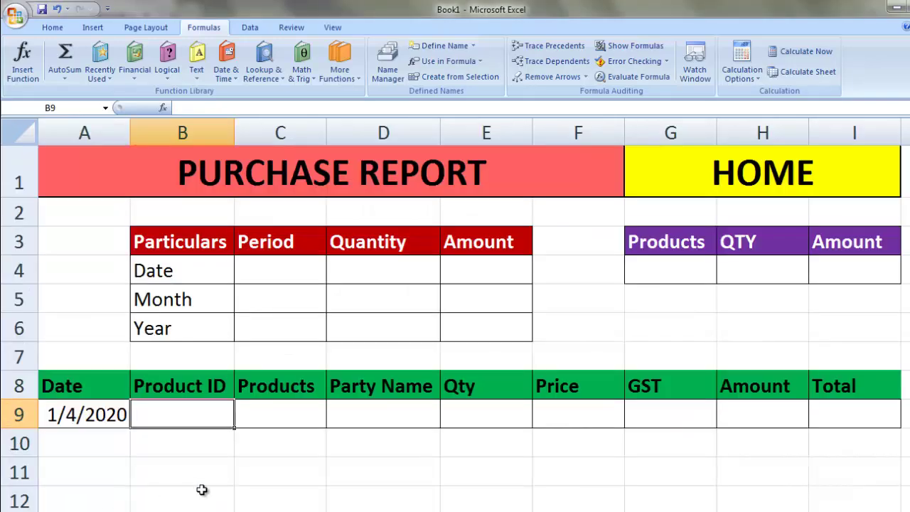
click(174, 462)
click(183, 414)
click(252, 29)
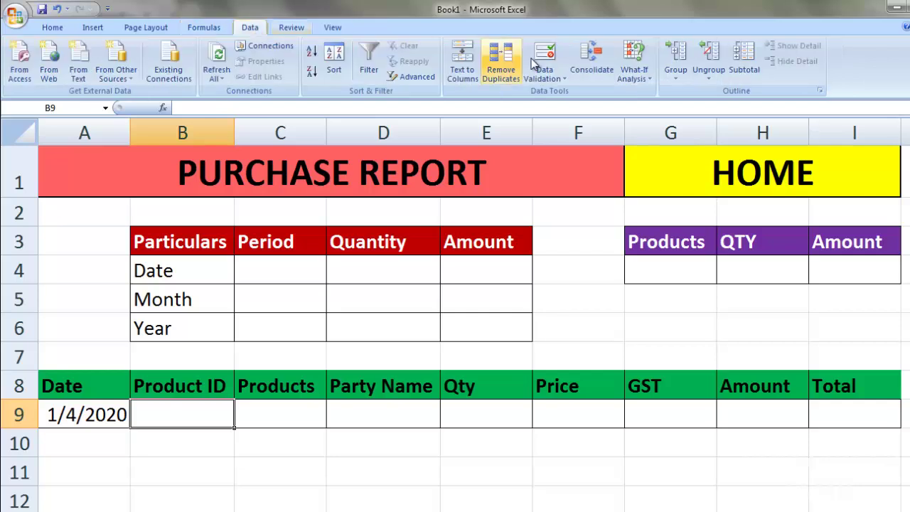
click(548, 74)
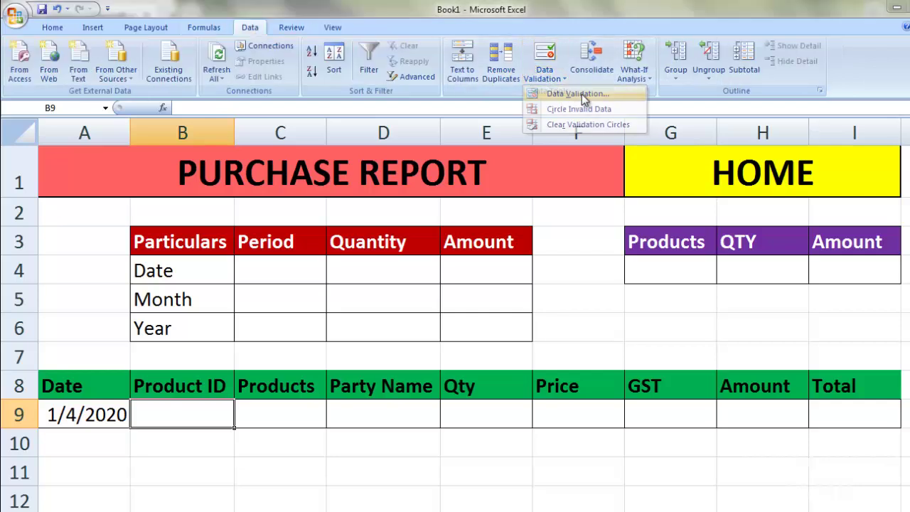
click(577, 94)
click(420, 217)
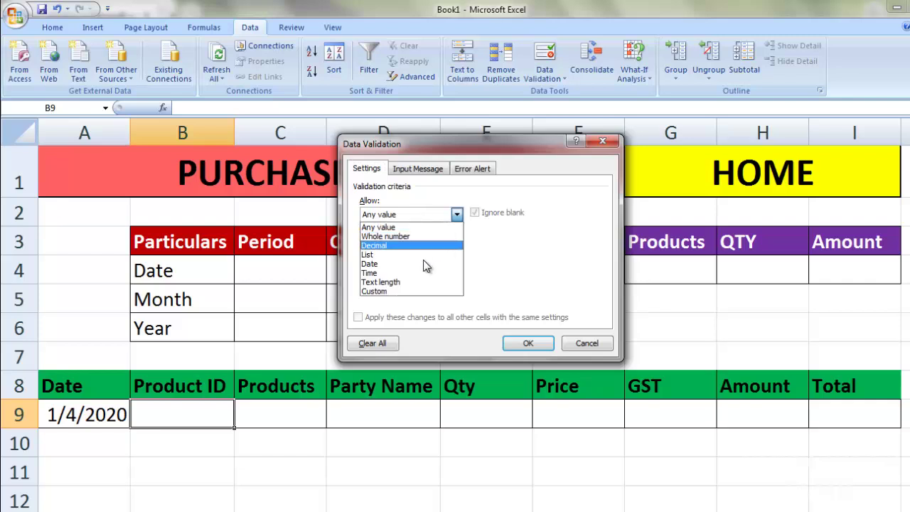
click(416, 258)
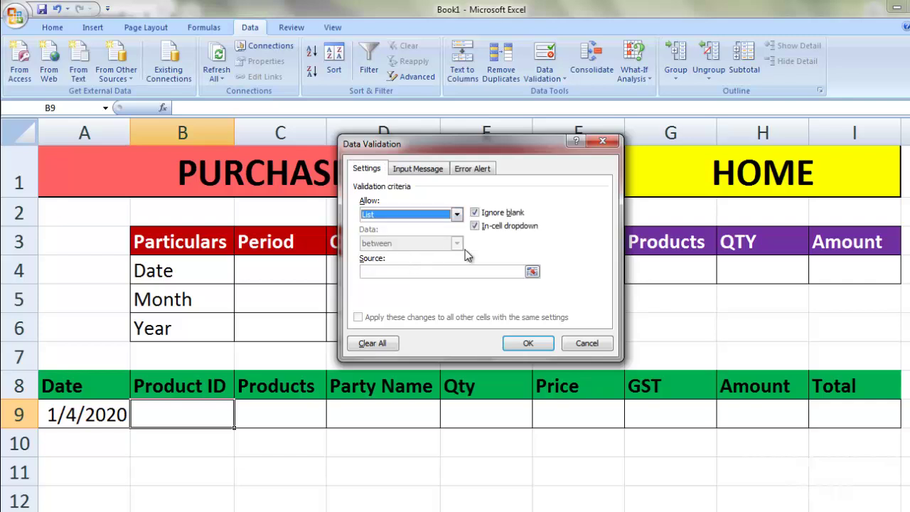
click(395, 272)
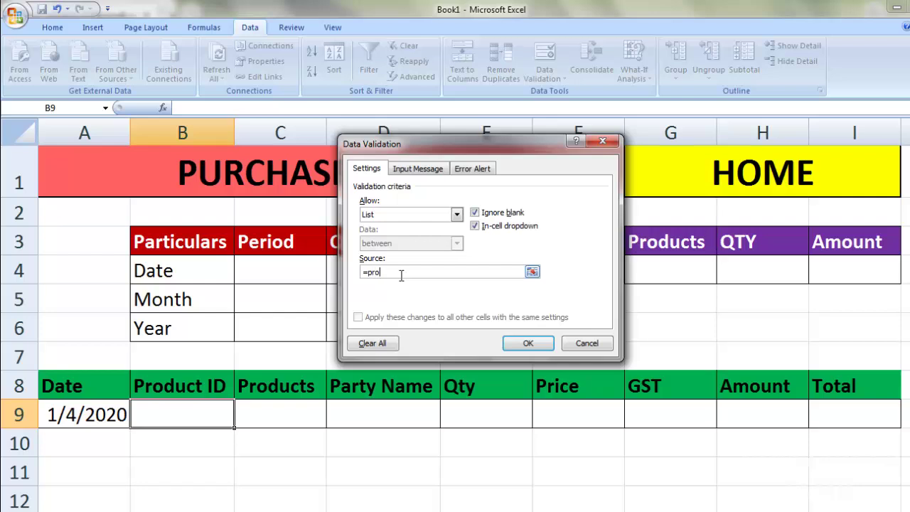
text(=productscode)
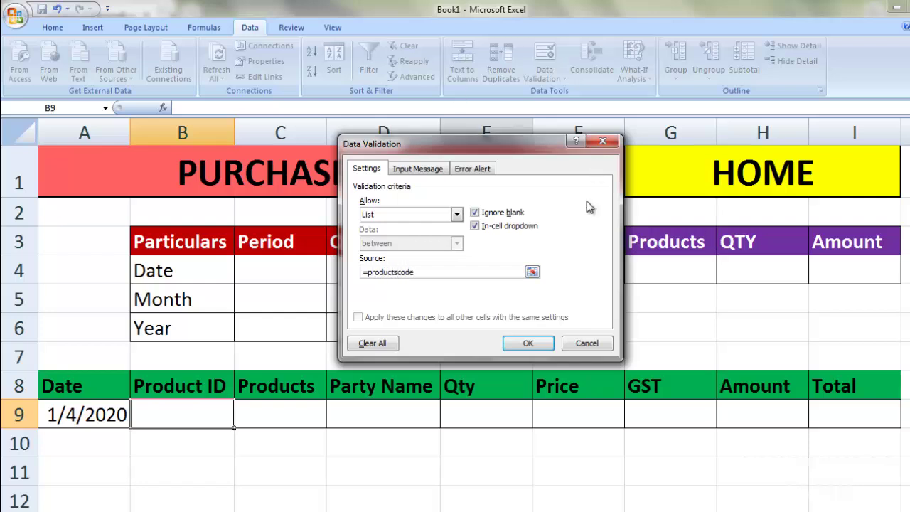
click(526, 343)
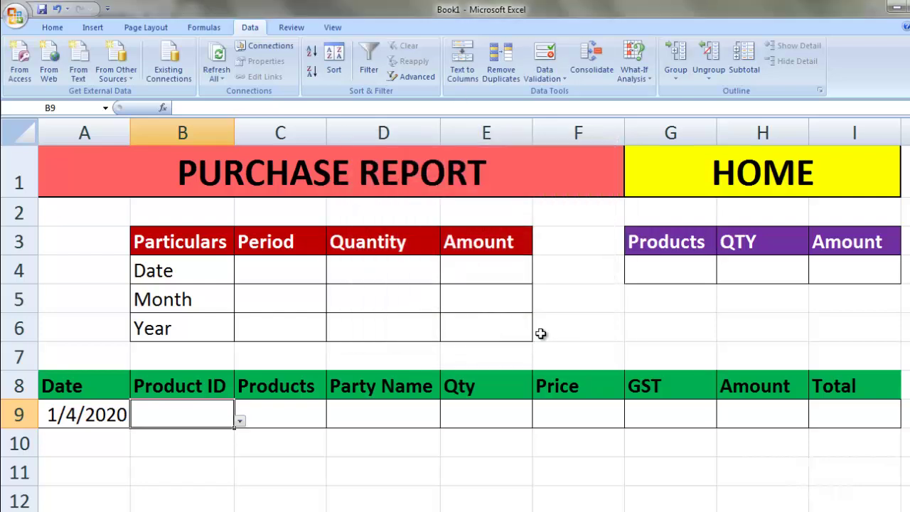
Choose Oil1000 from B9's product ID dropdown, then reopen the list.
click(239, 420)
scroll(235, 340, down, 2)
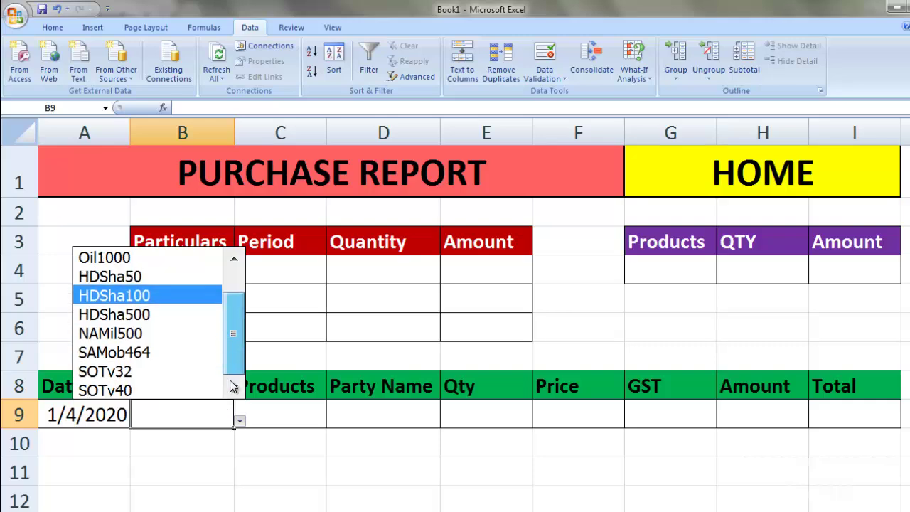
scroll(234, 386, up, 2)
click(104, 295)
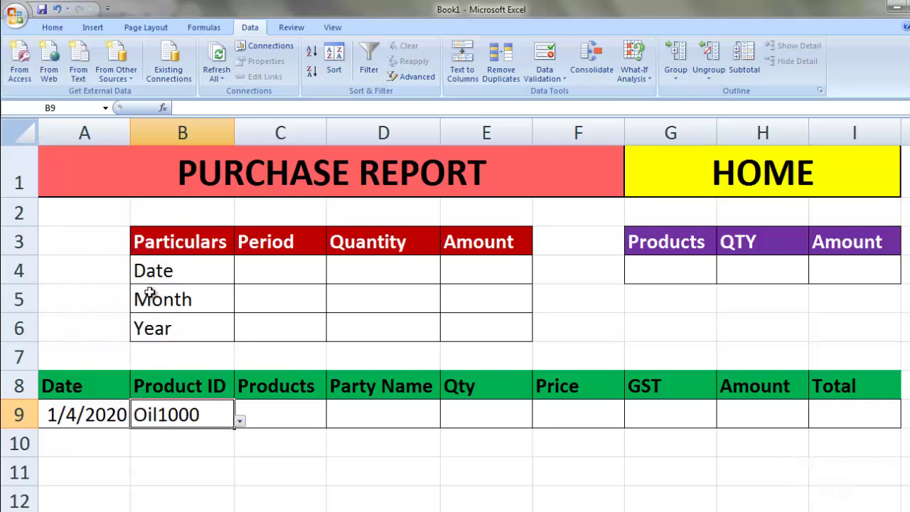
click(238, 420)
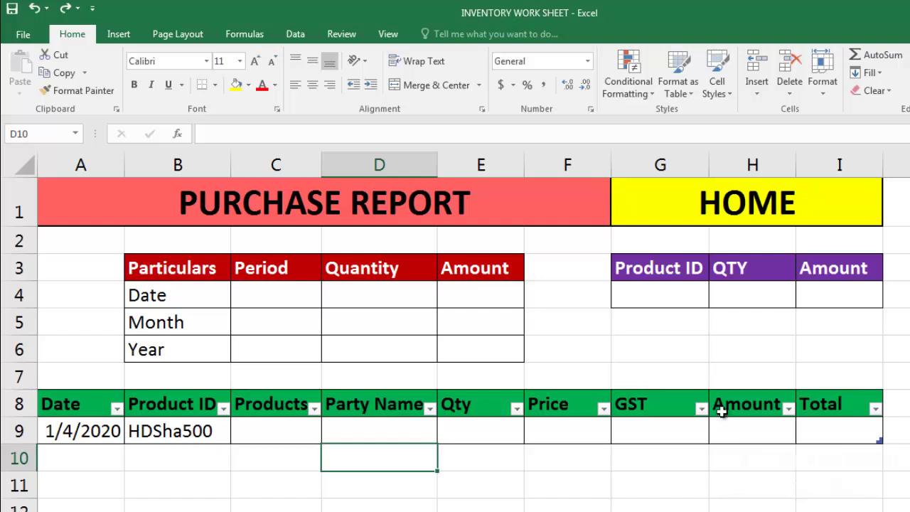
Copy HDSha500 from B9 and paste it into the HOME Product ID cell G4.
click(196, 431)
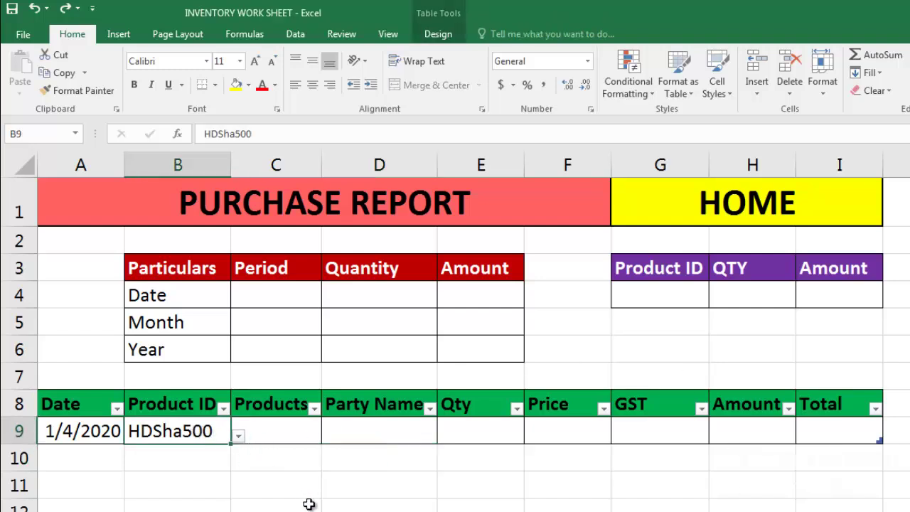
key(ctrl+c)
click(658, 296)
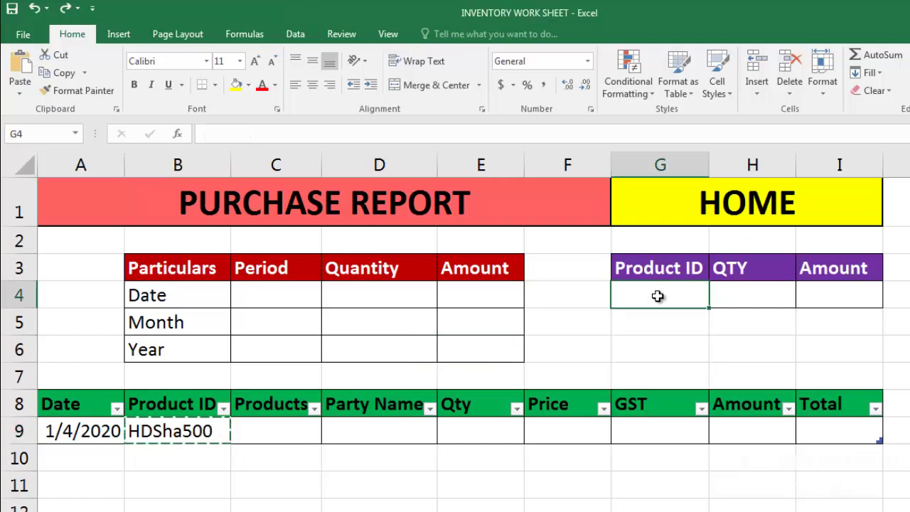
key(ctrl+v)
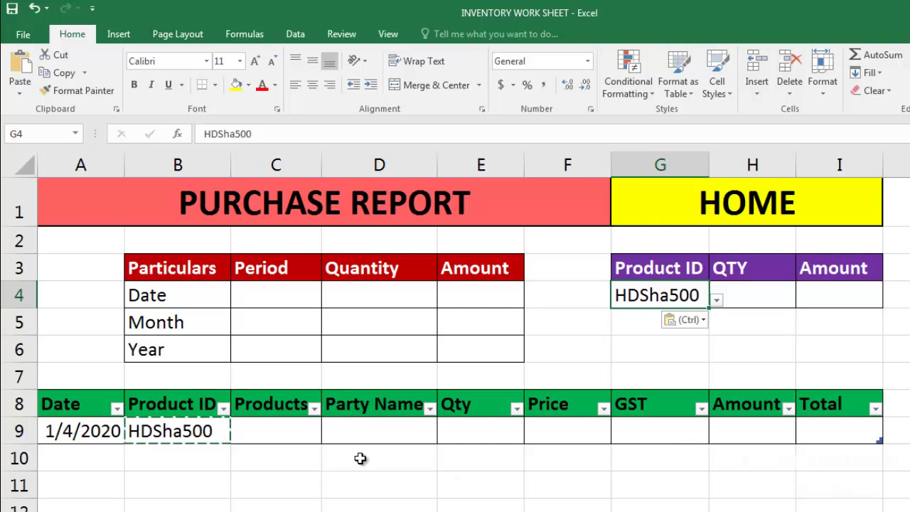
click(284, 431)
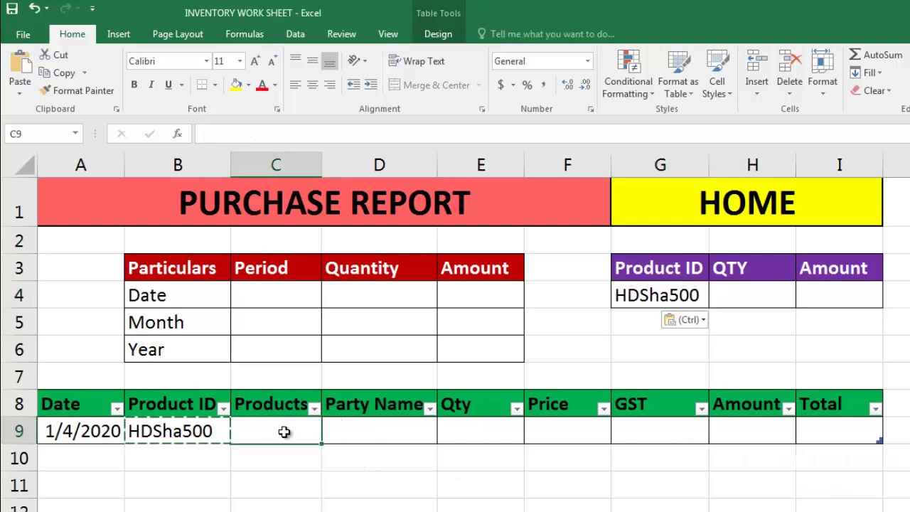
Enter =VLOOKUP(Product ID,'PRODUCTS LIST'!$A$3:$C$12,2,0) in C9, returning Shampoo.
text(=VL)
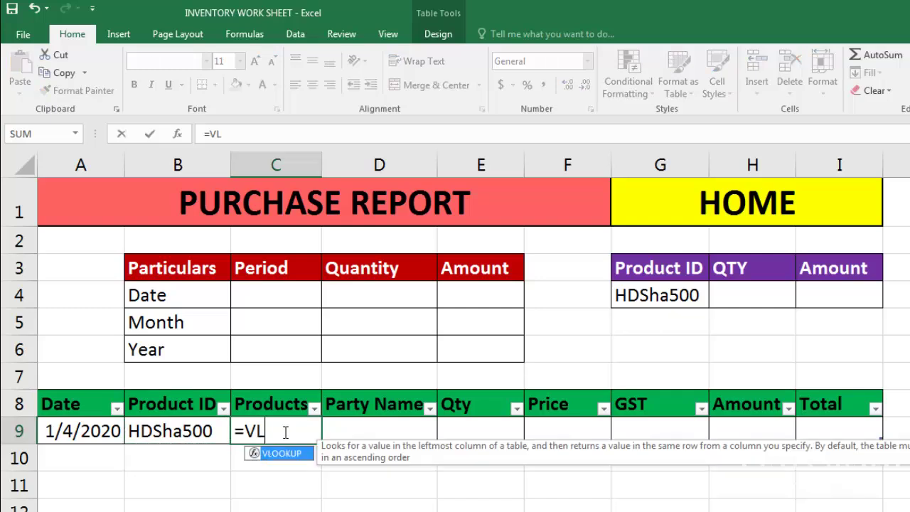
key(Tab)
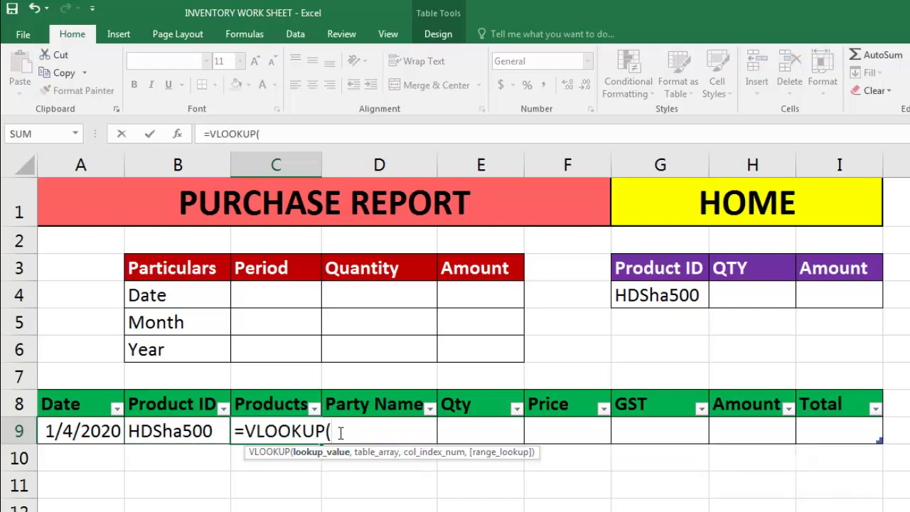
click(173, 432)
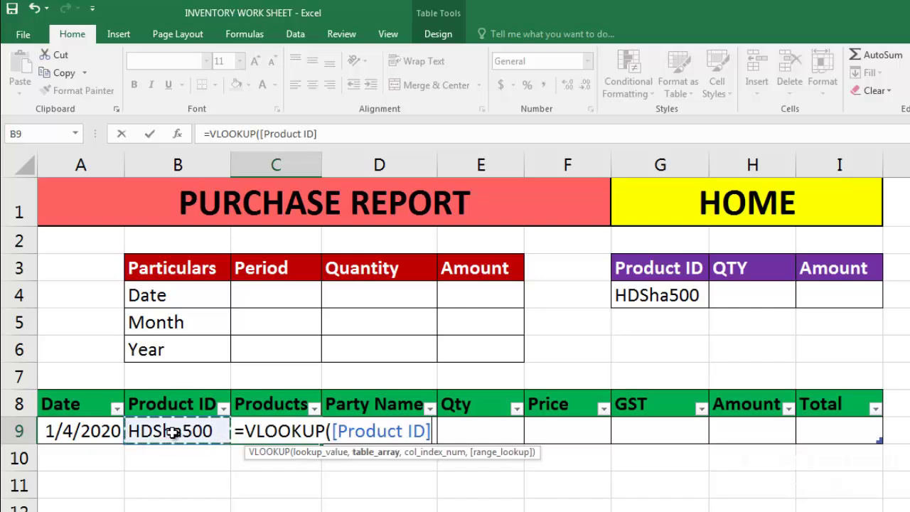
text(,)
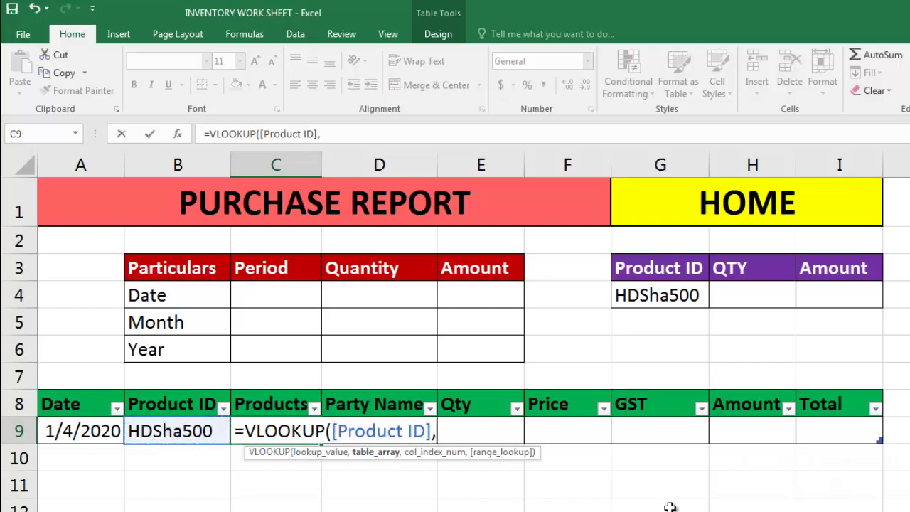
key(ctrl+Page_Down)
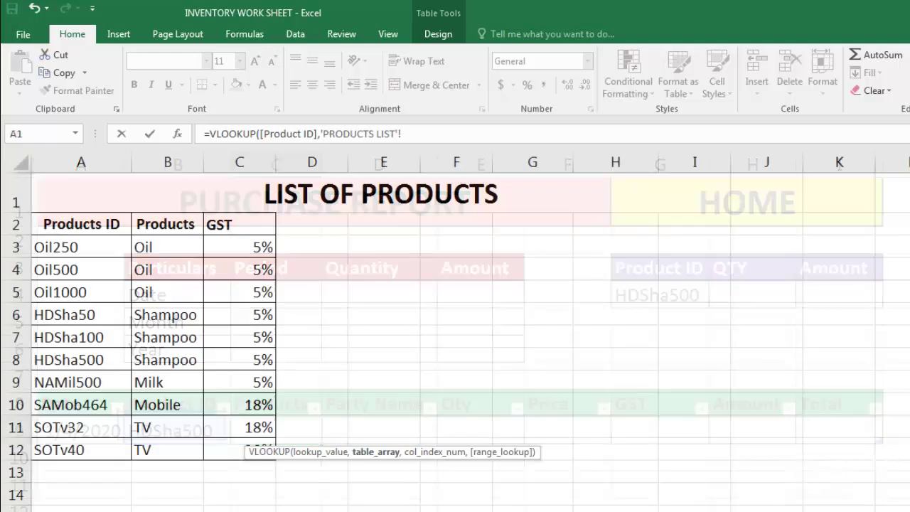
drag(76, 246, 223, 438)
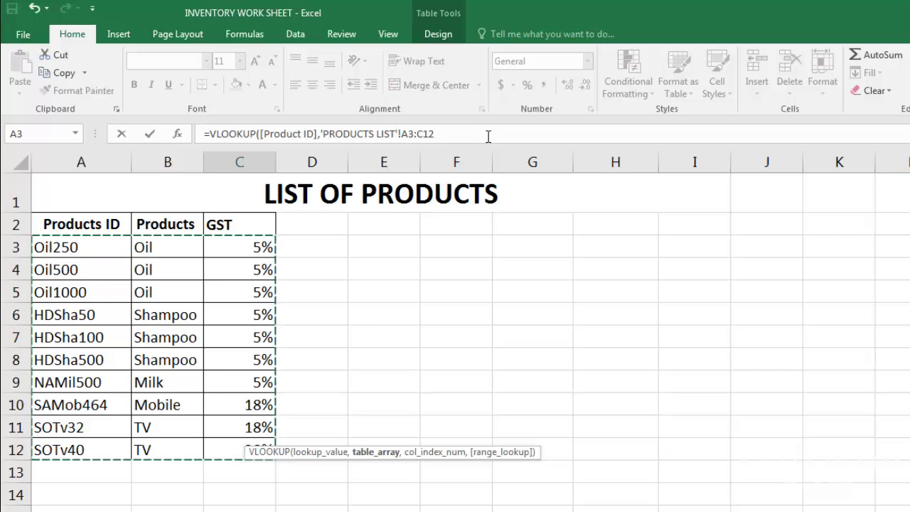
key(F4)
text(,)
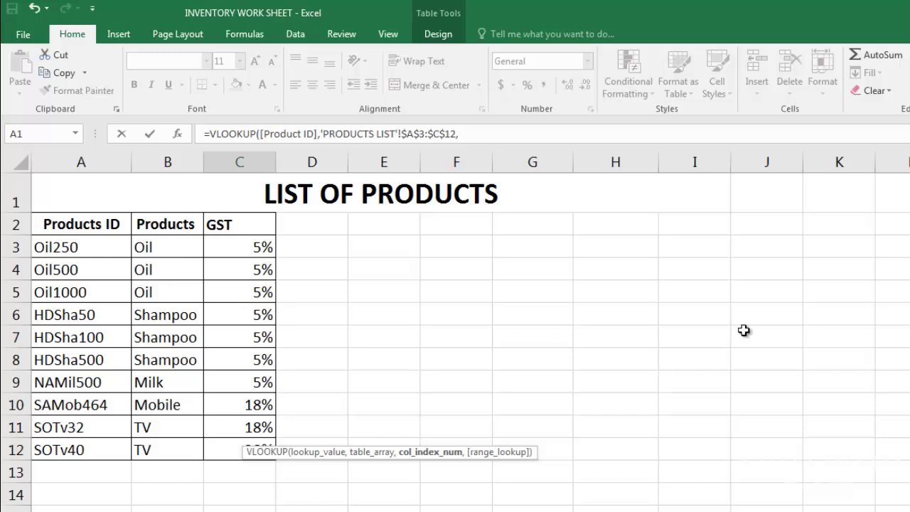
text(2,)
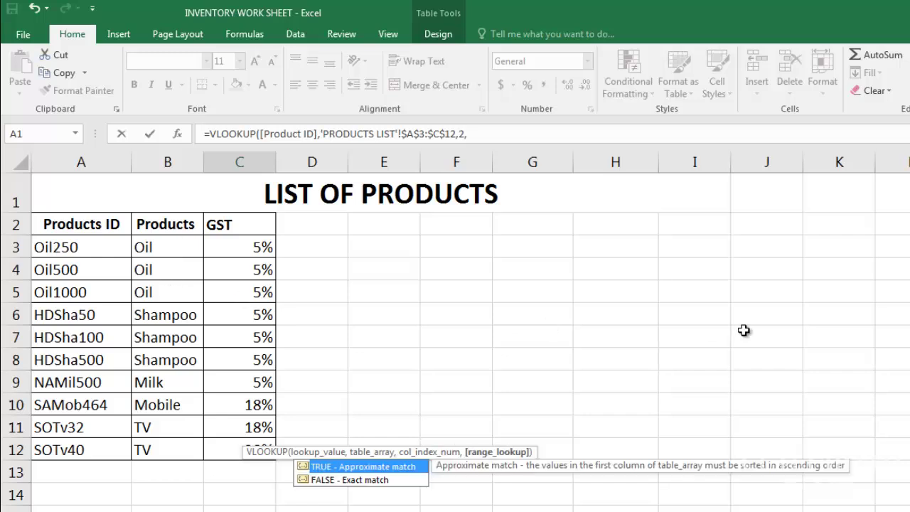
text(0))
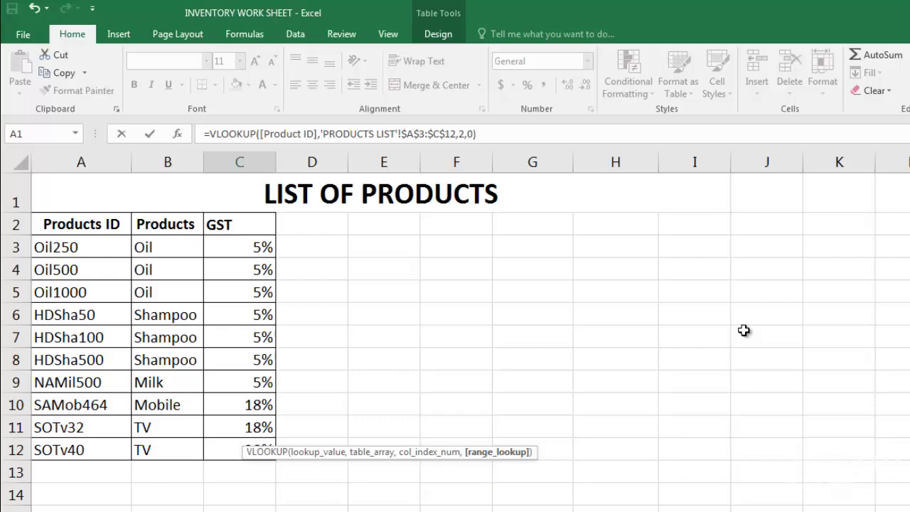
key(Return)
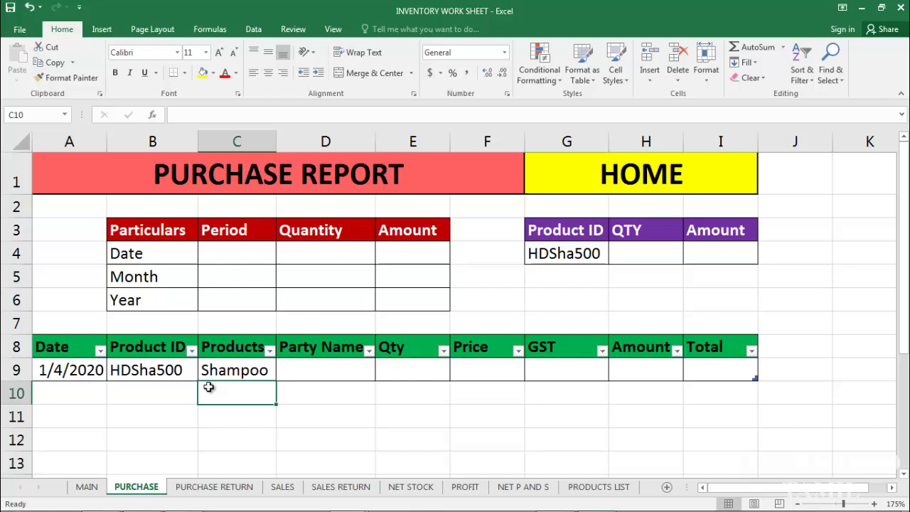
Set B9's Product ID to SOTv32 from its dropdown so Products shows TV.
click(147, 370)
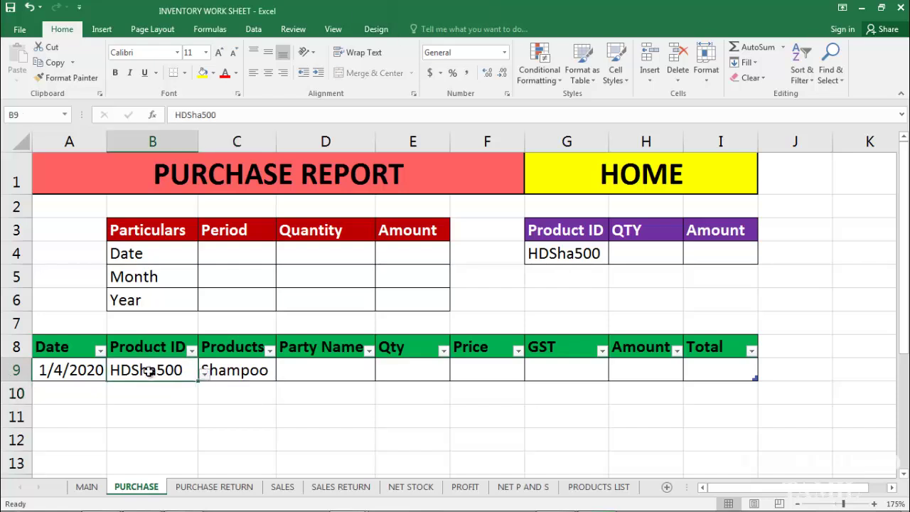
click(204, 382)
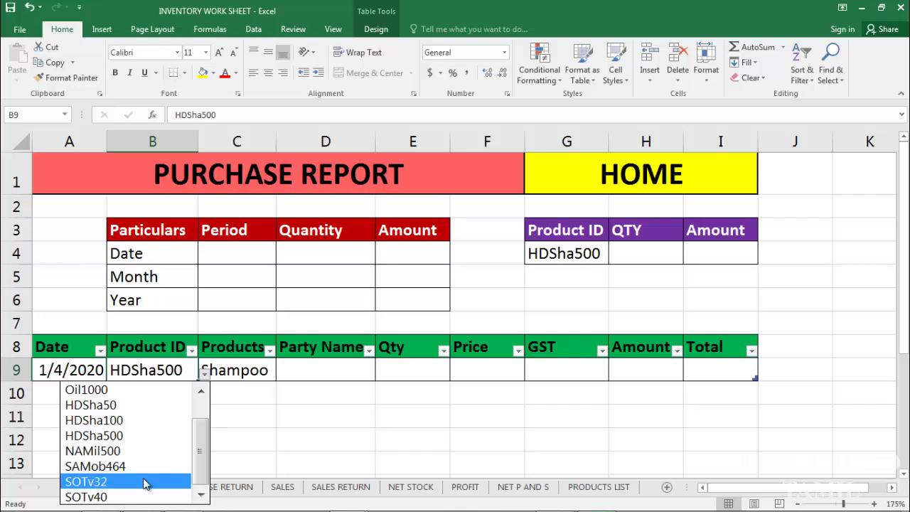
click(121, 484)
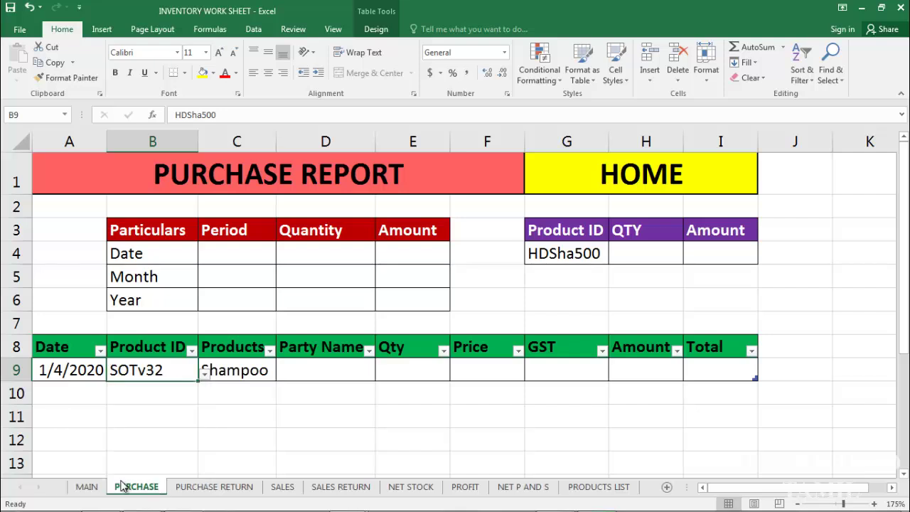
click(238, 410)
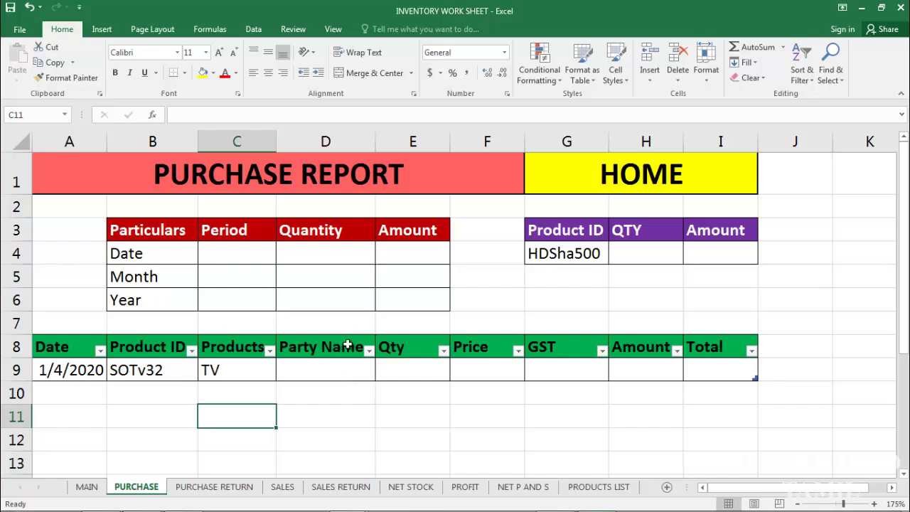
Enter the party's name in Party Name cell D9.
click(335, 371)
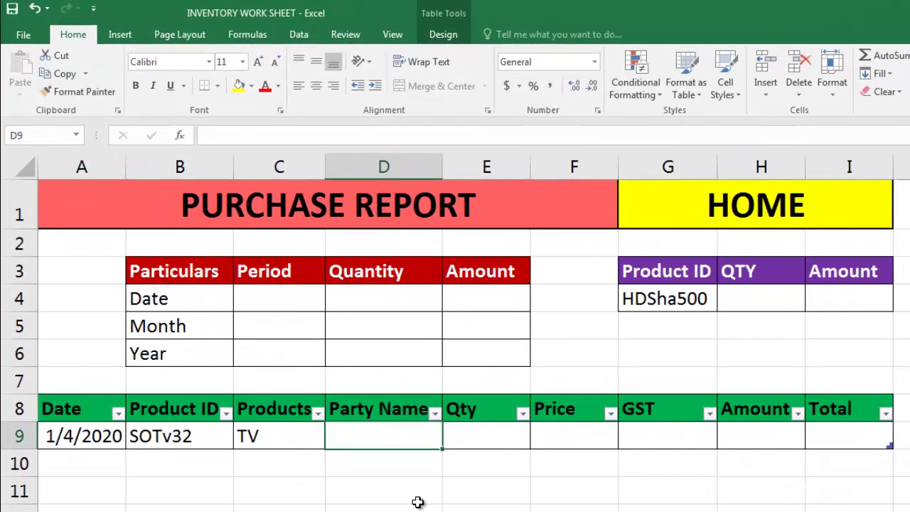
text(Anoop)
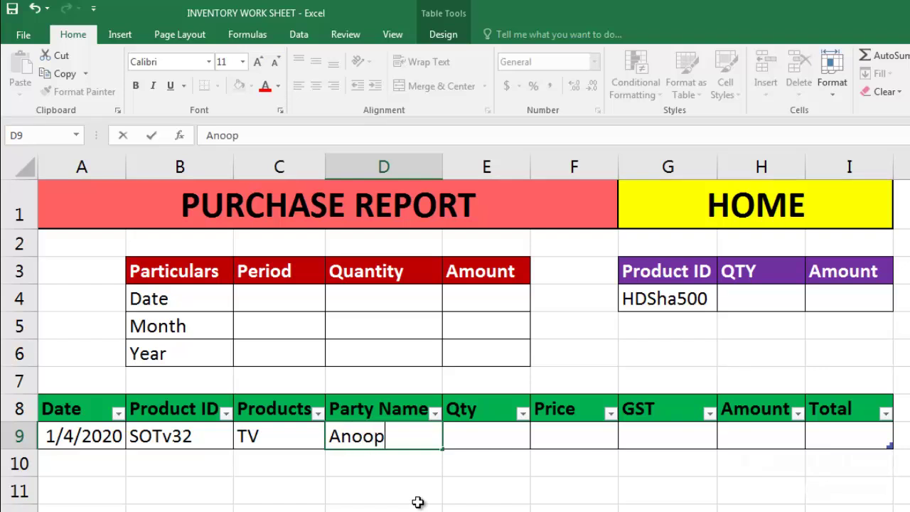
click(450, 489)
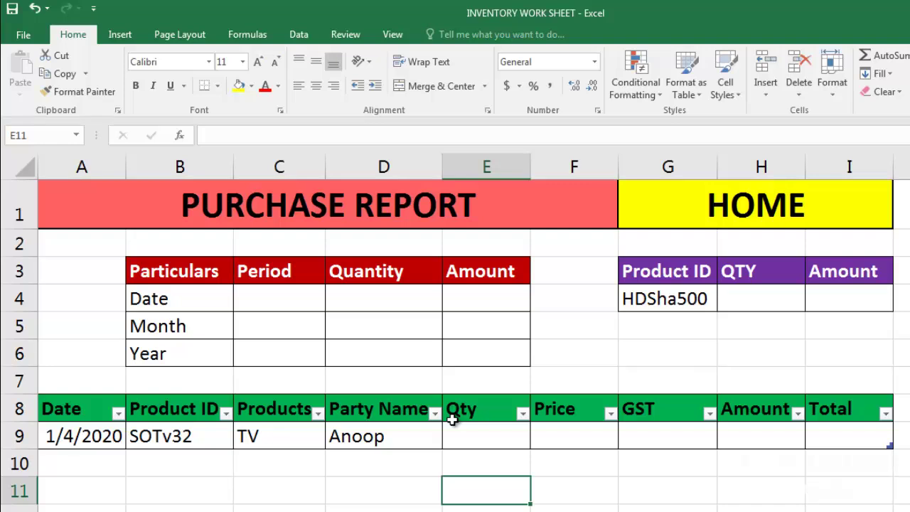
click(410, 471)
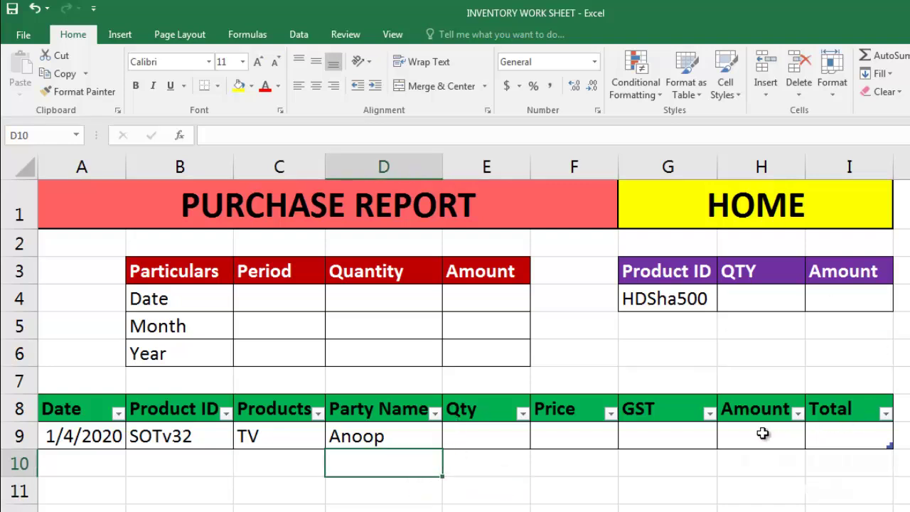
click(670, 438)
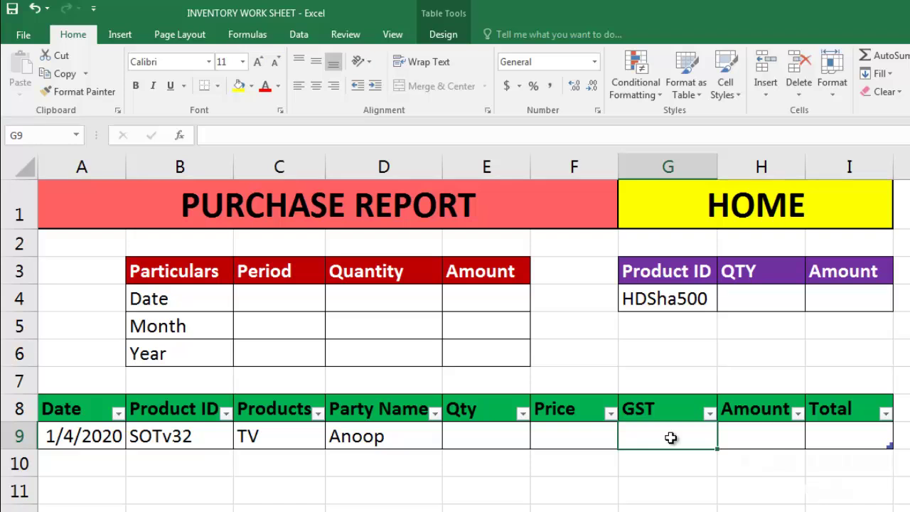
Give G9 a List data validation with source 0%,5%,12%,18%,28%.
click(656, 493)
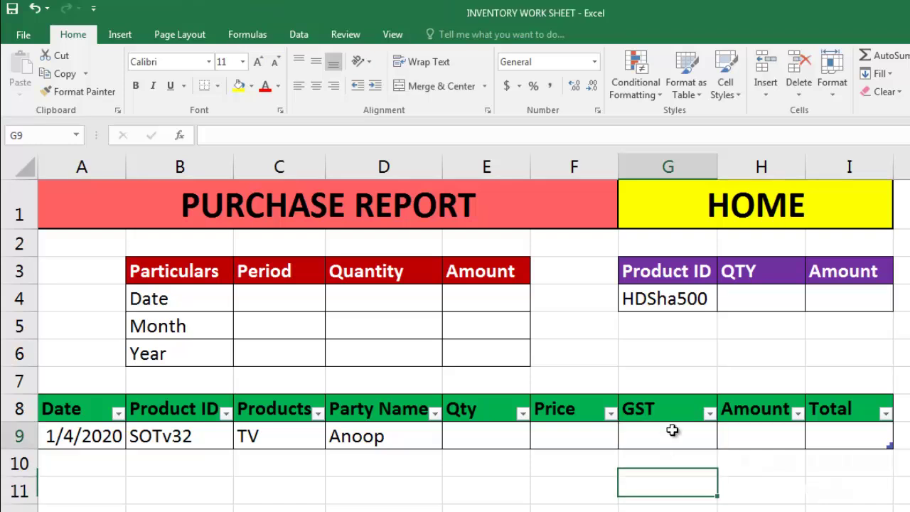
click(671, 430)
click(298, 34)
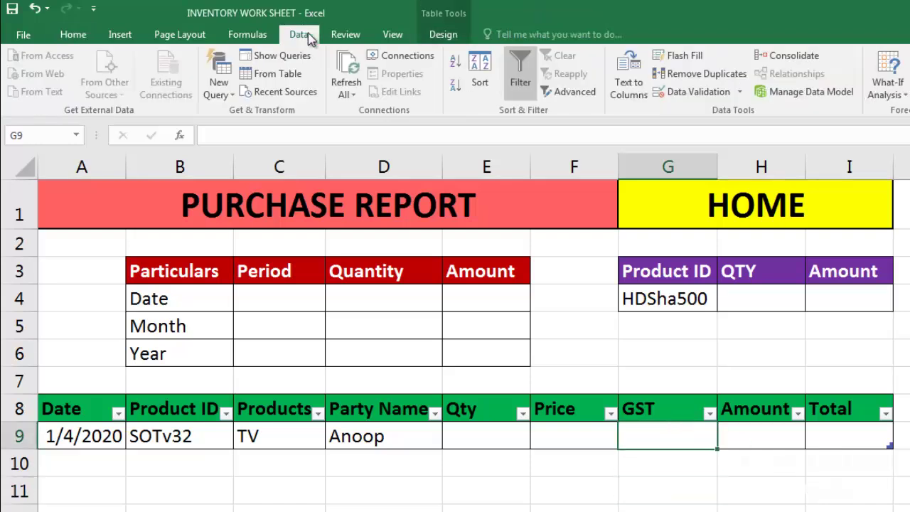
click(698, 91)
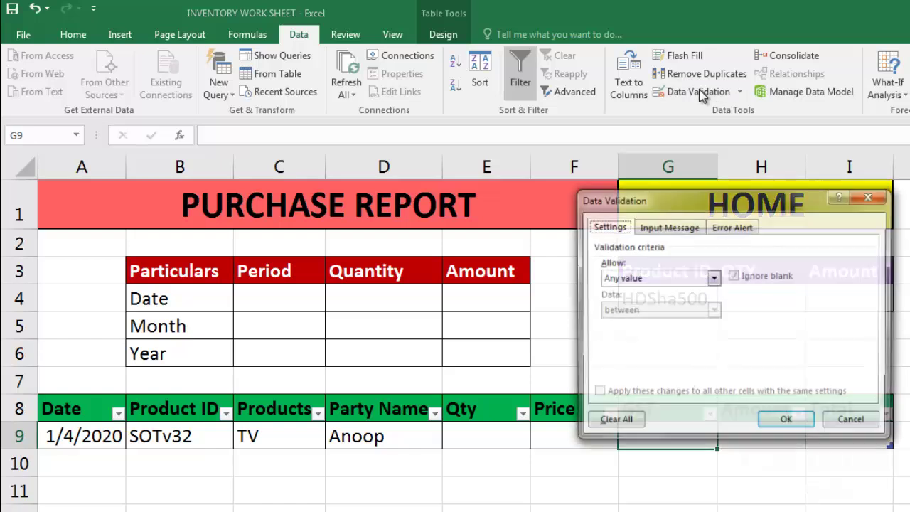
click(670, 278)
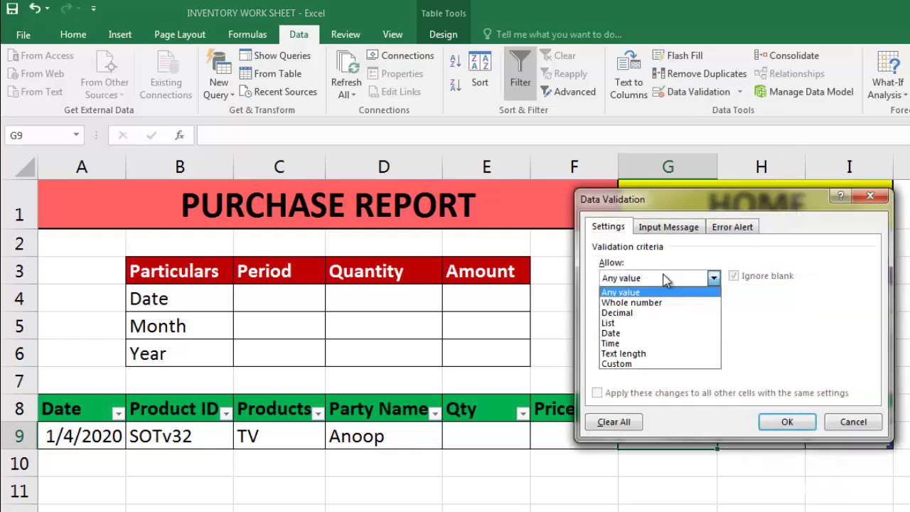
click(654, 323)
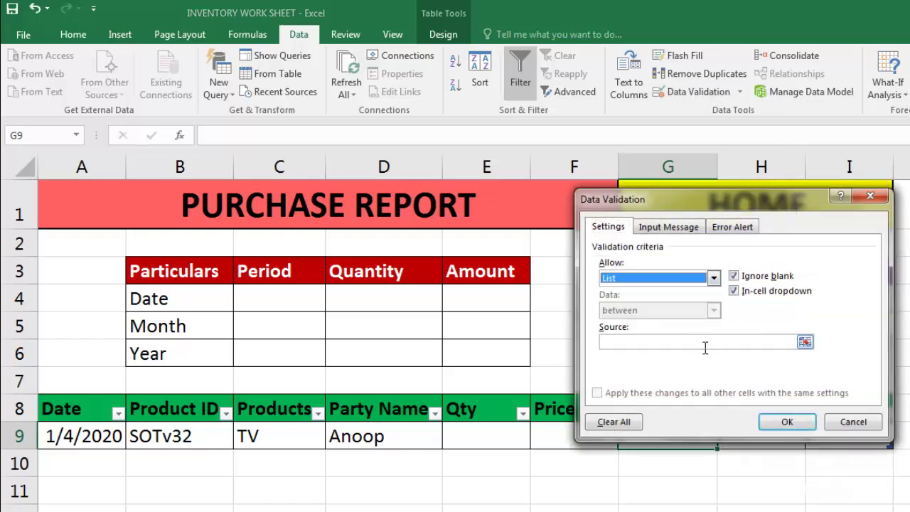
click(637, 344)
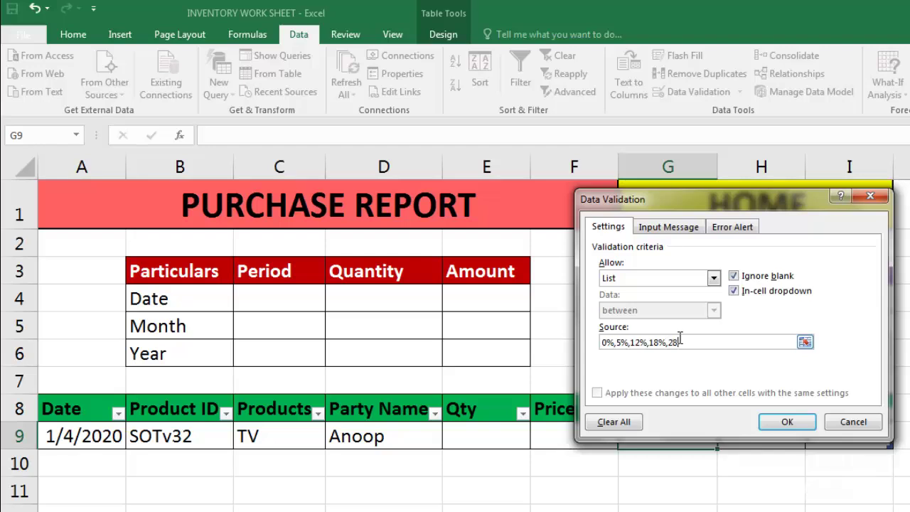
click(789, 425)
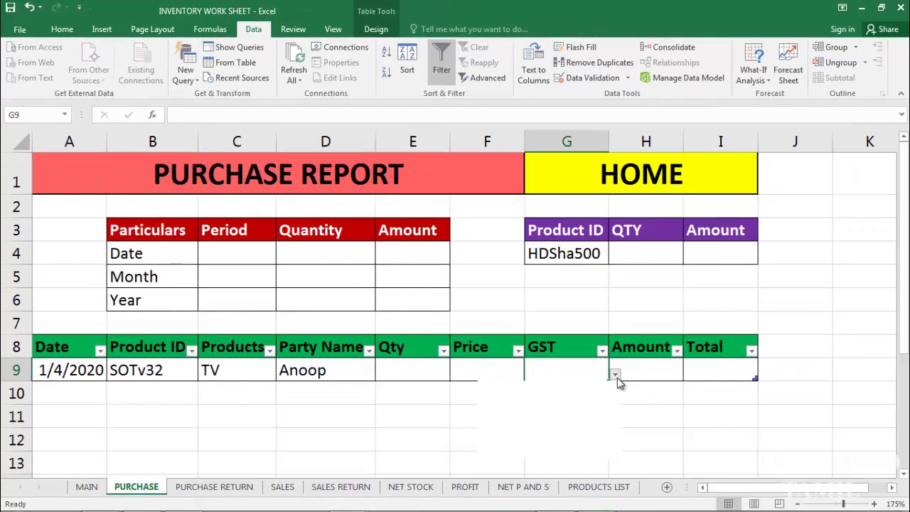
Try the G9 dropdown values 5%, 12%, 18% and 28% in turn.
click(615, 373)
click(538, 405)
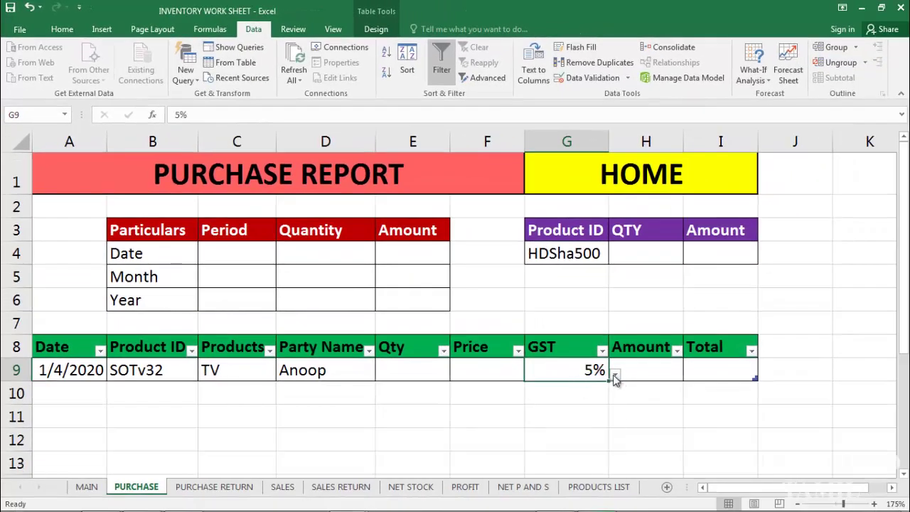
click(616, 374)
click(538, 420)
click(615, 374)
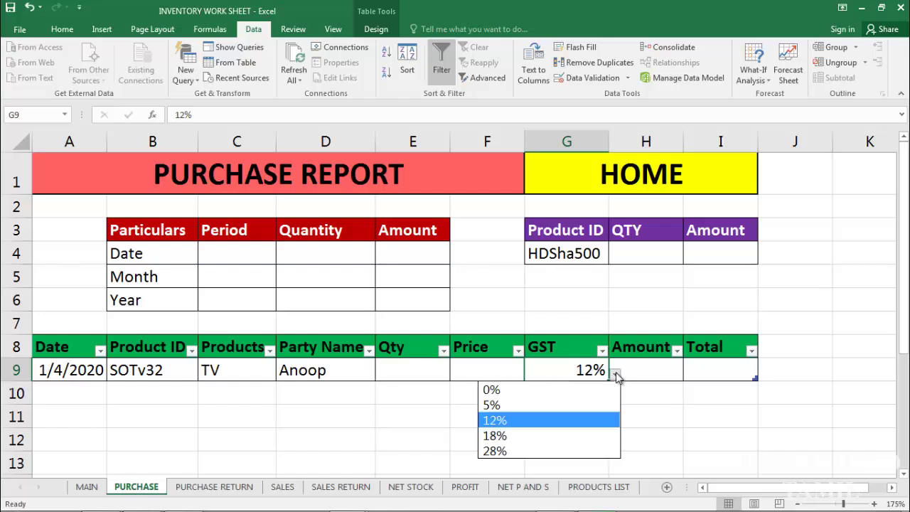
click(538, 435)
click(616, 374)
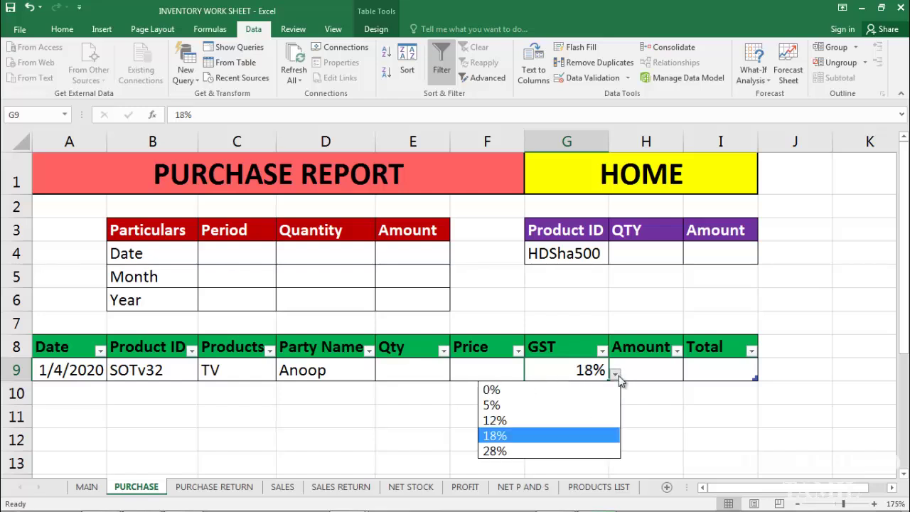
click(538, 452)
click(597, 399)
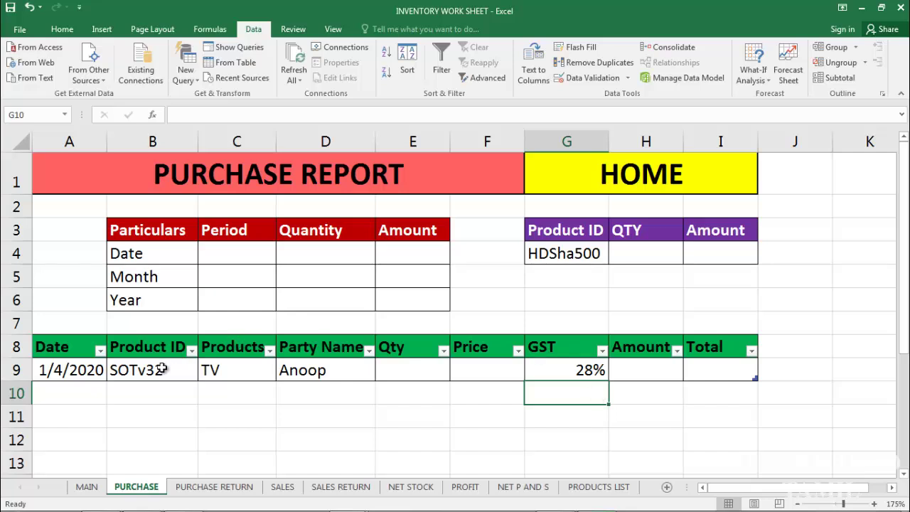
click(542, 406)
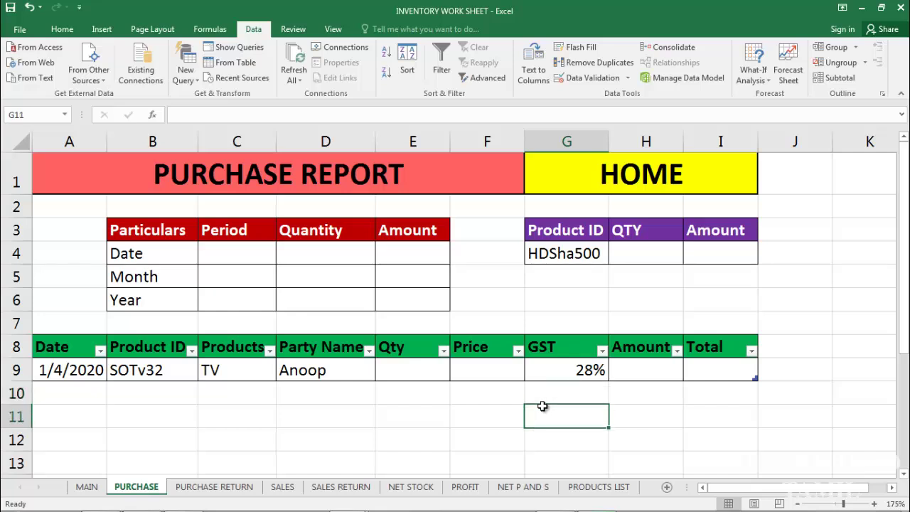
Undo the GST choices and Clear All on G9 so it is blank.
key(ctrl+z)
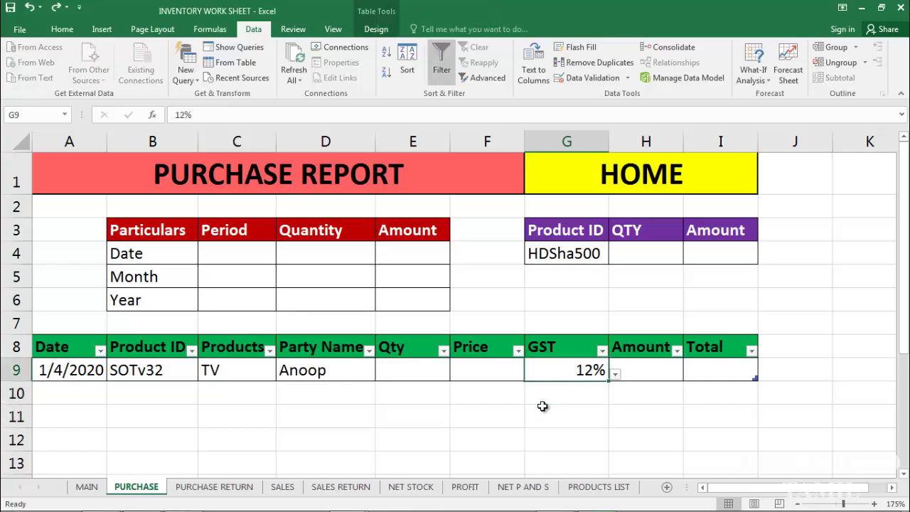
key(ctrl+z)
key(ctrl+z)
key(ctrl+z)
click(68, 31)
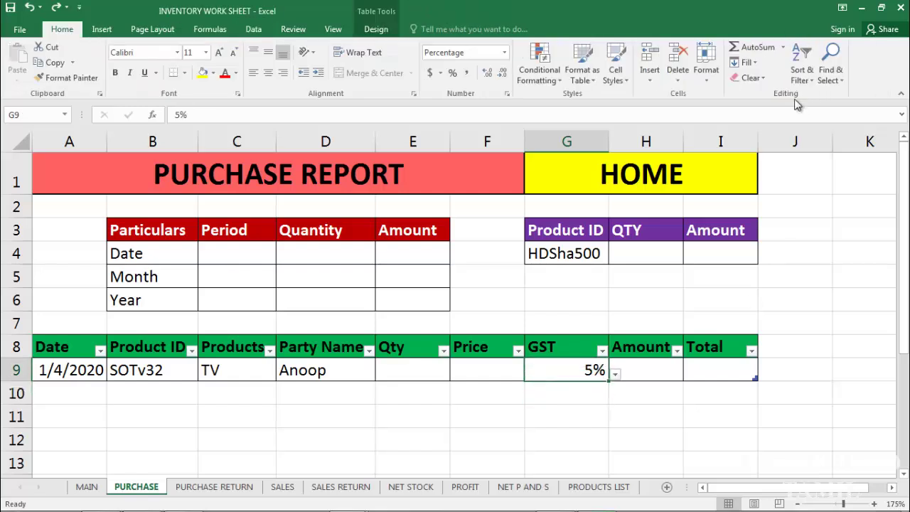
click(754, 79)
click(764, 94)
click(588, 419)
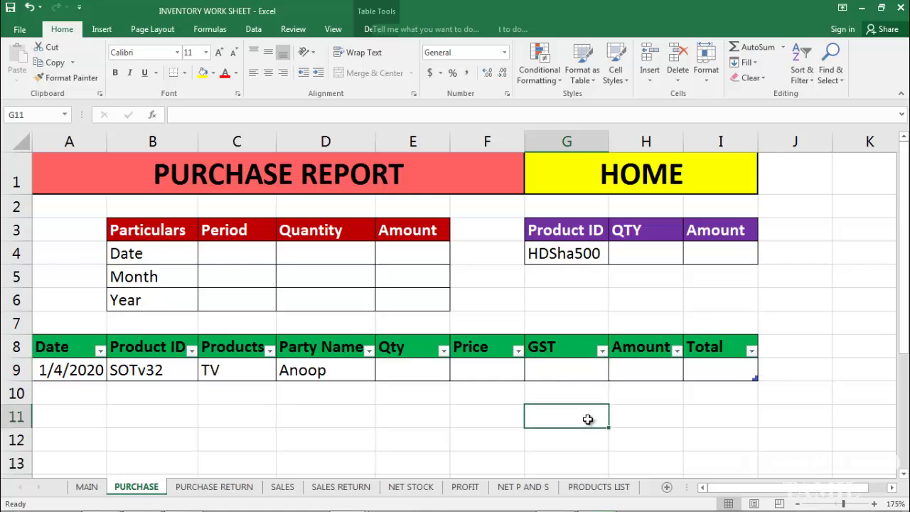
click(569, 369)
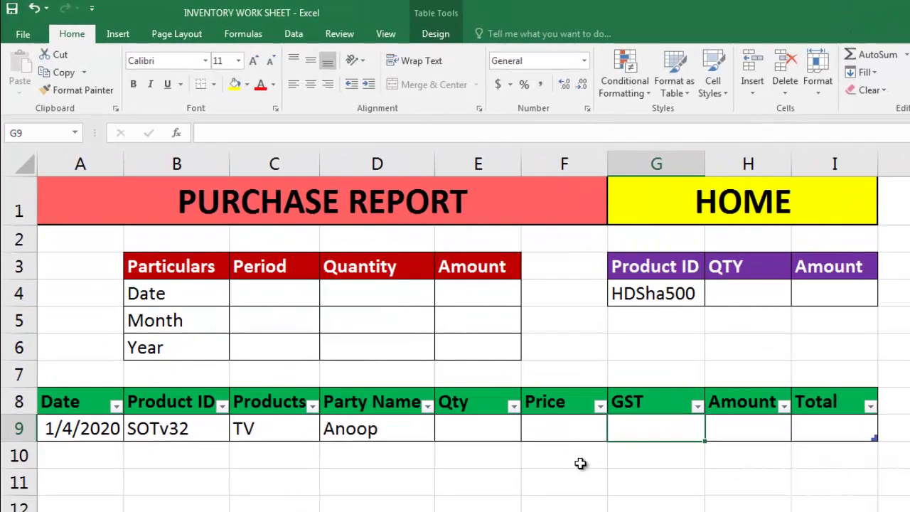
Review C9's VLOOKUP, then start a VLOOKUP in G9 on the row's Product ID.
click(275, 428)
click(263, 471)
click(274, 429)
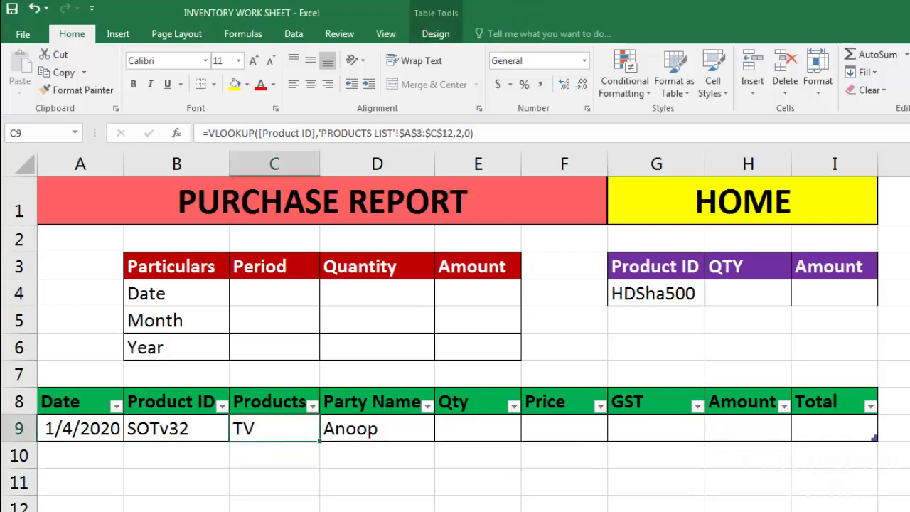
click(658, 427)
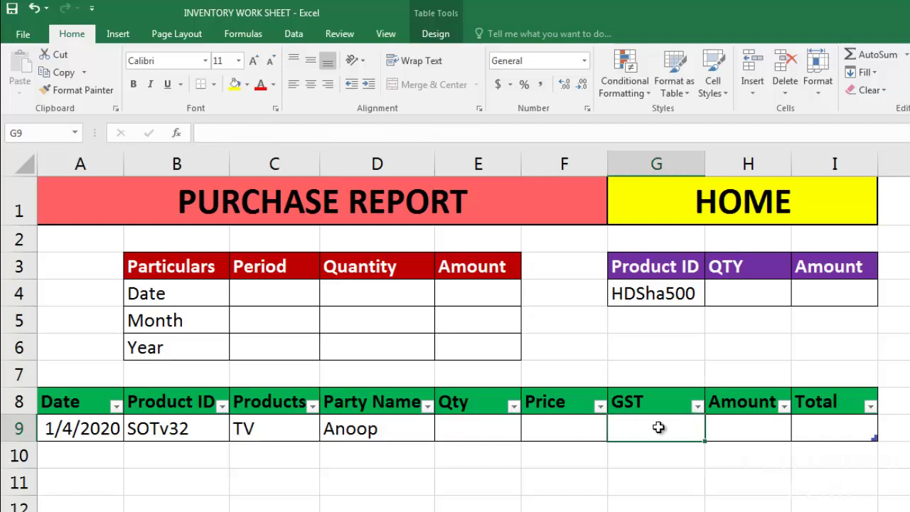
text(=vloo)
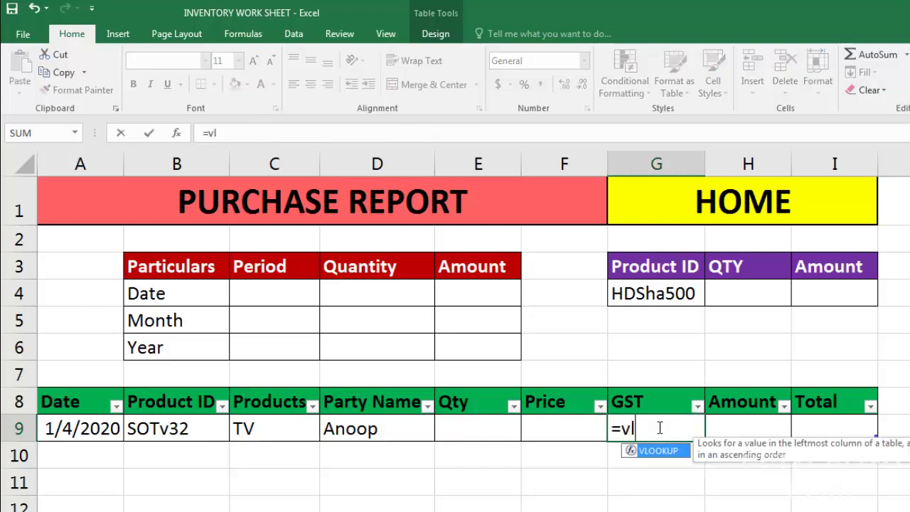
text(k)
key(Tab)
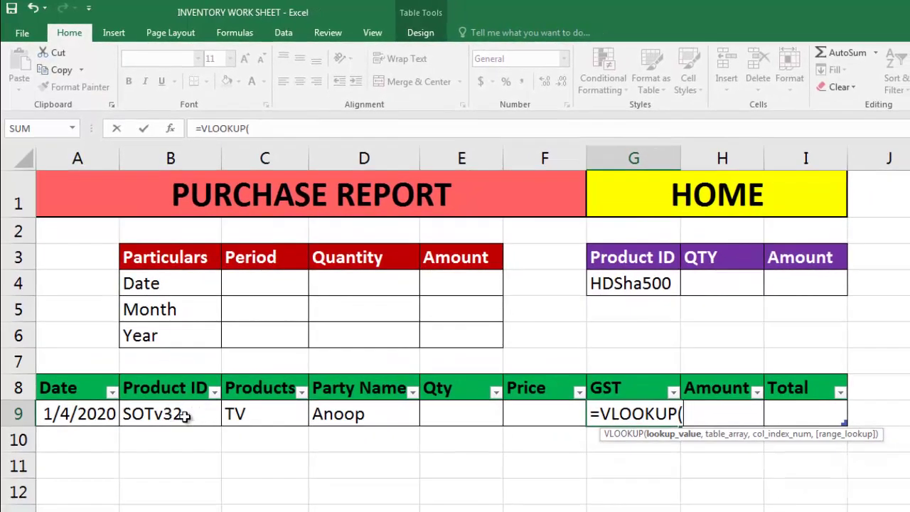
click(184, 416)
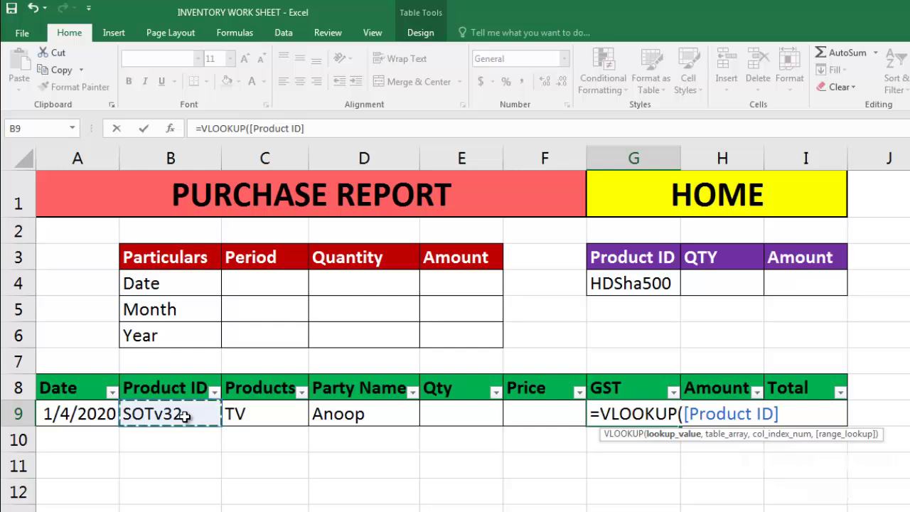
text(,)
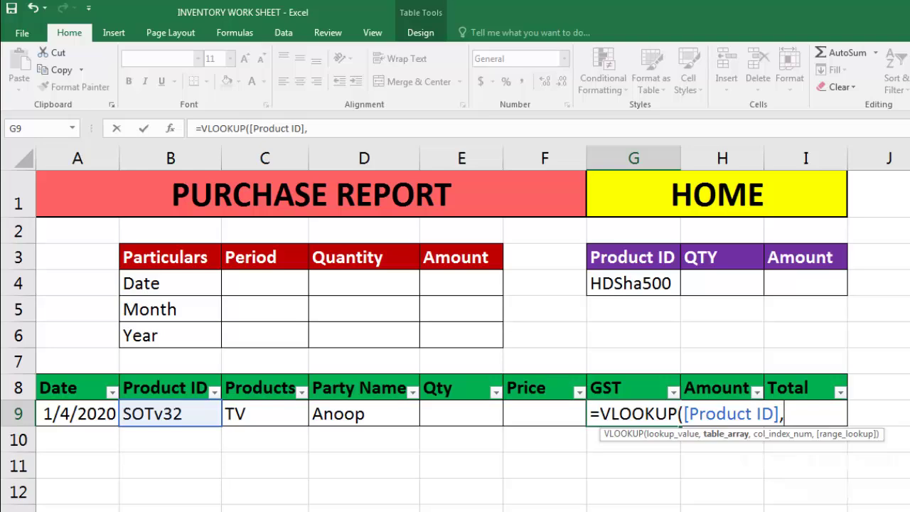
Finish it with absolute 'PRODUCTS LIST'!$A$3:$C$12, column 3, exact match, returning 0.18.
key(ctrl+Page_Down)
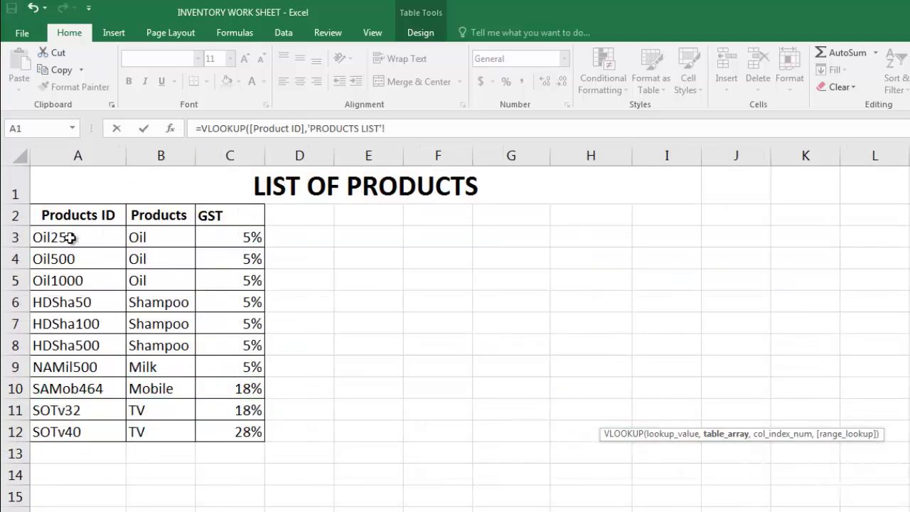
drag(69, 238, 222, 429)
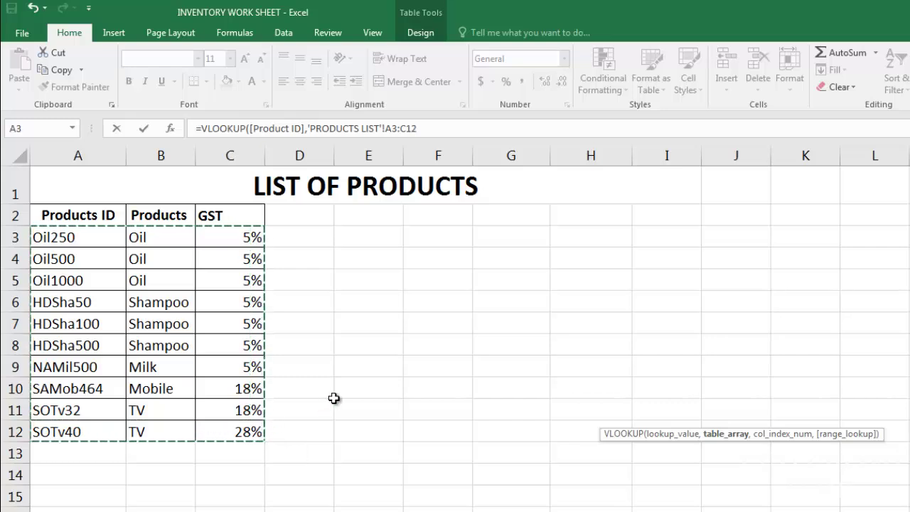
key(F4)
text(,)
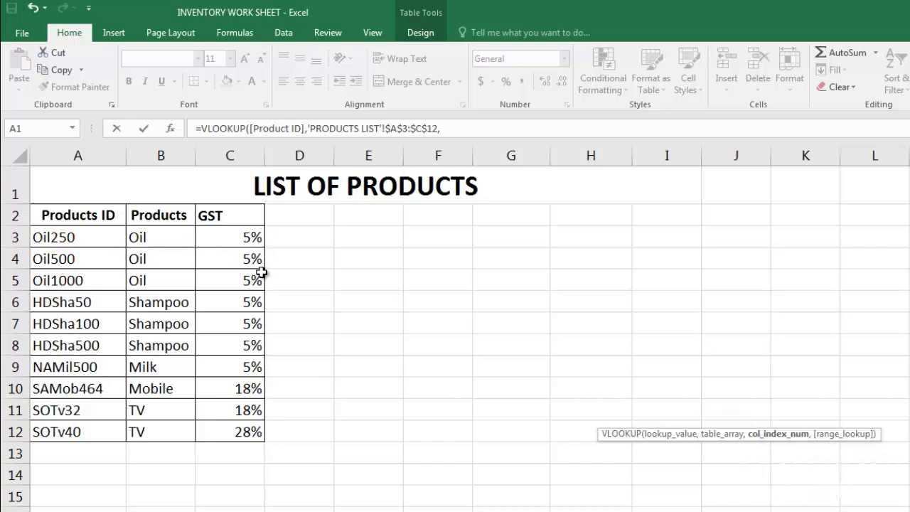
text(3,)
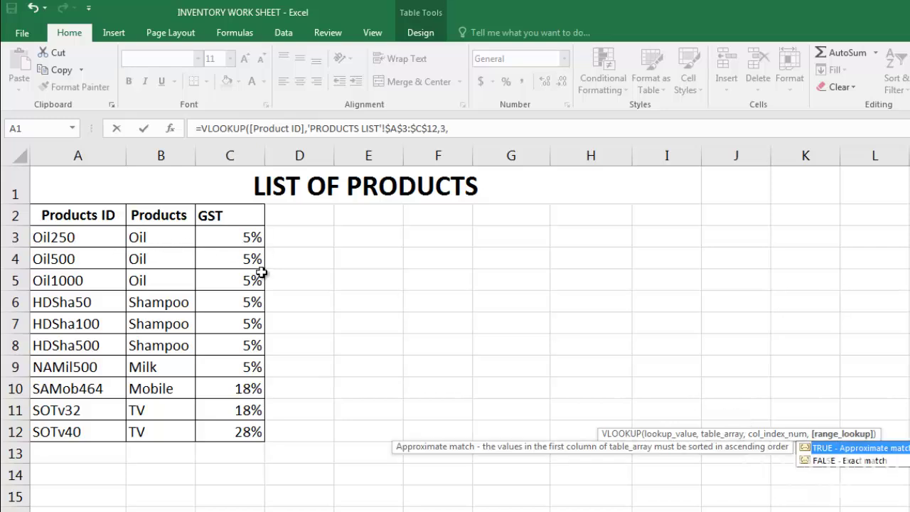
text(0))
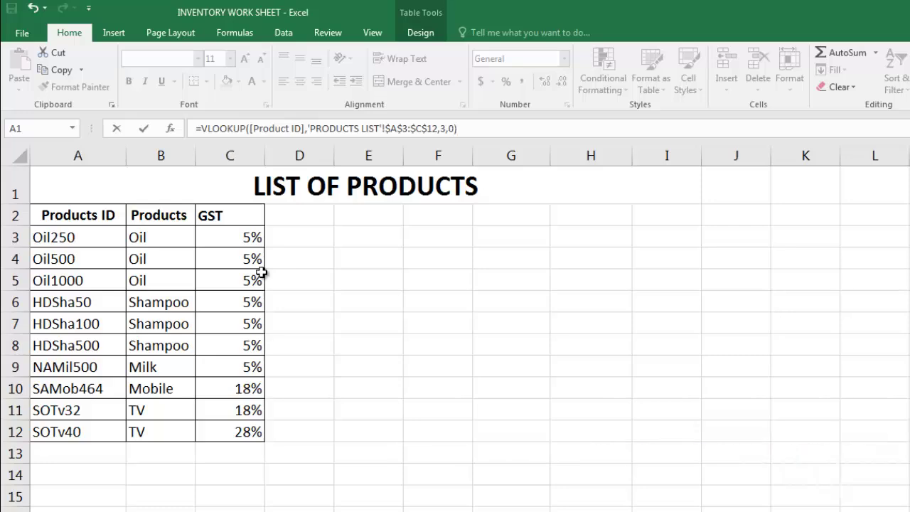
key(Return)
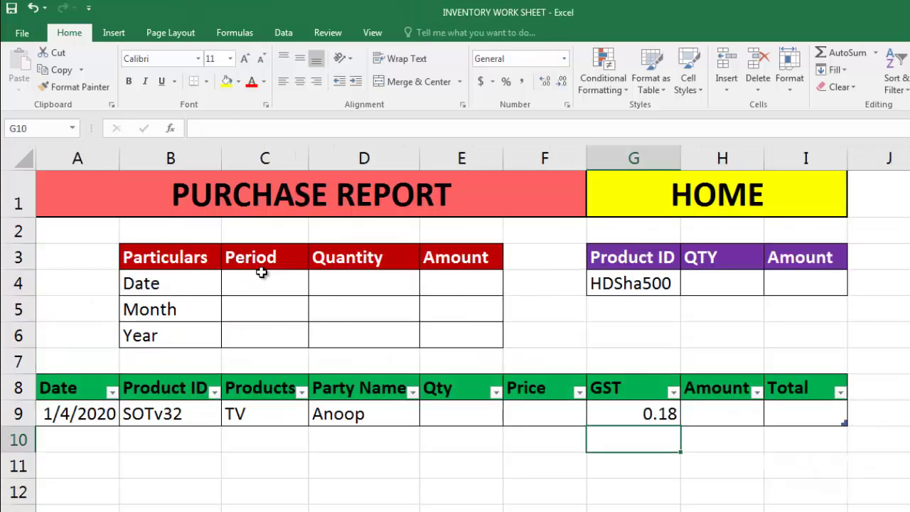
click(651, 420)
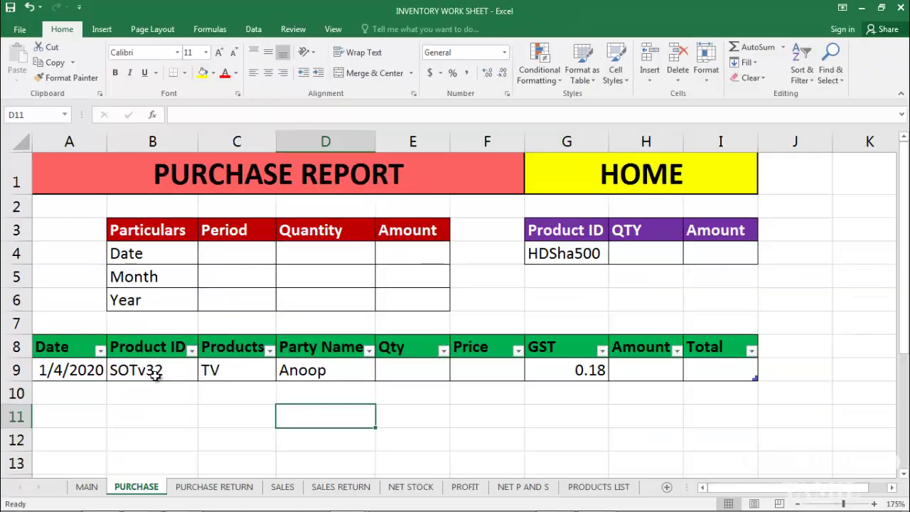
click(174, 415)
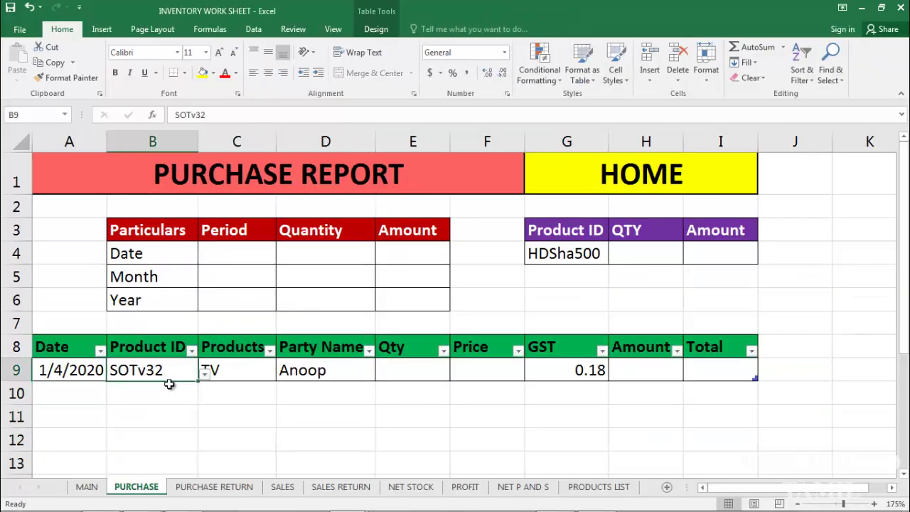
Choose Oil250 from B9's Product ID dropdown.
click(204, 375)
scroll(205, 412, up, 1)
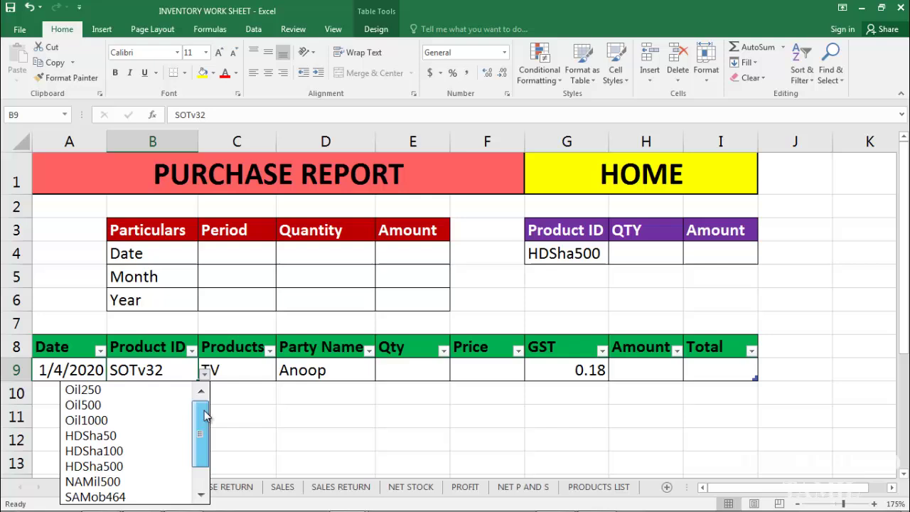
click(115, 390)
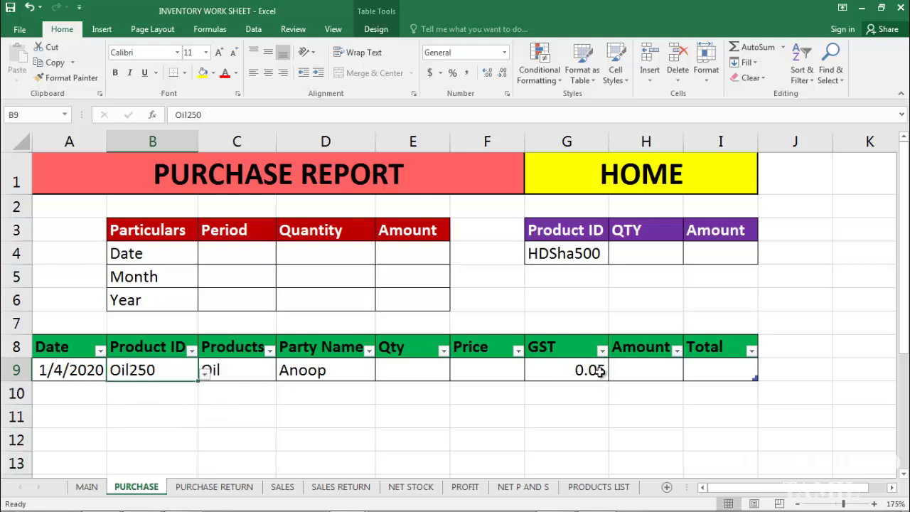
click(241, 384)
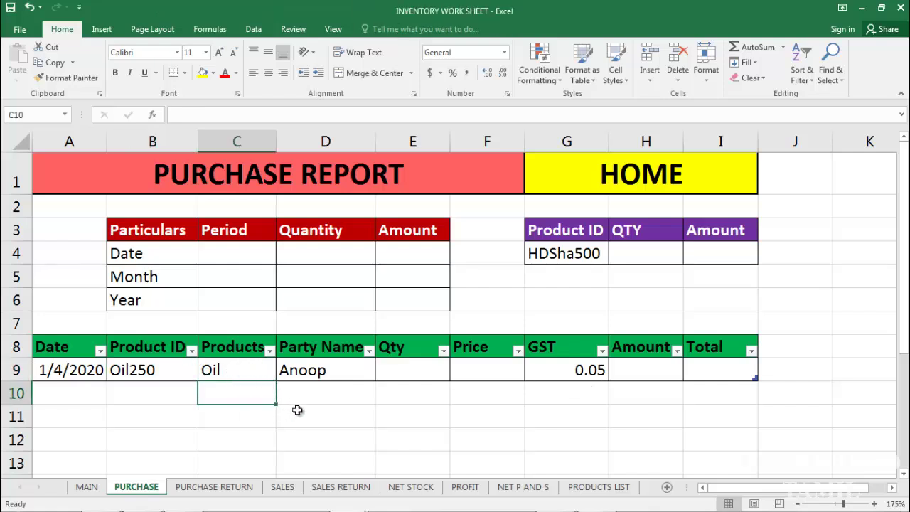
Enter quantity 15 in E9 and price 100 in F9.
click(409, 372)
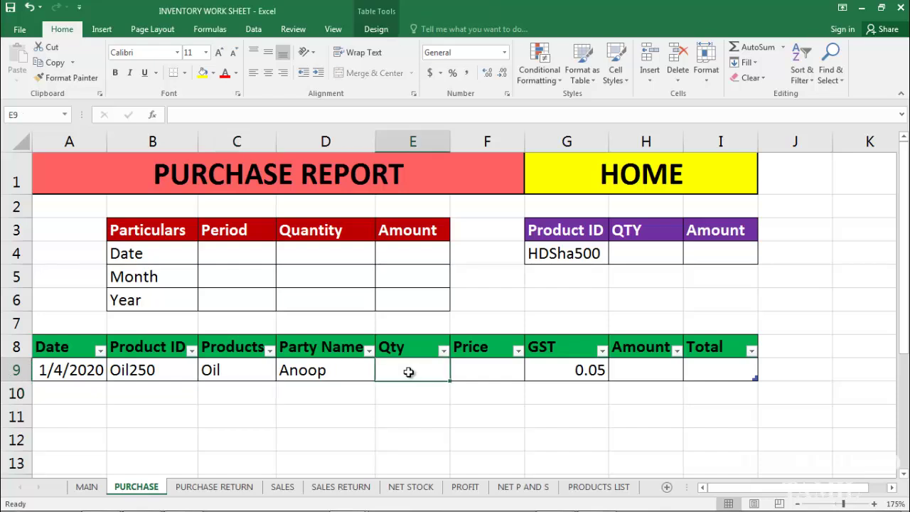
text(15)
key(Return)
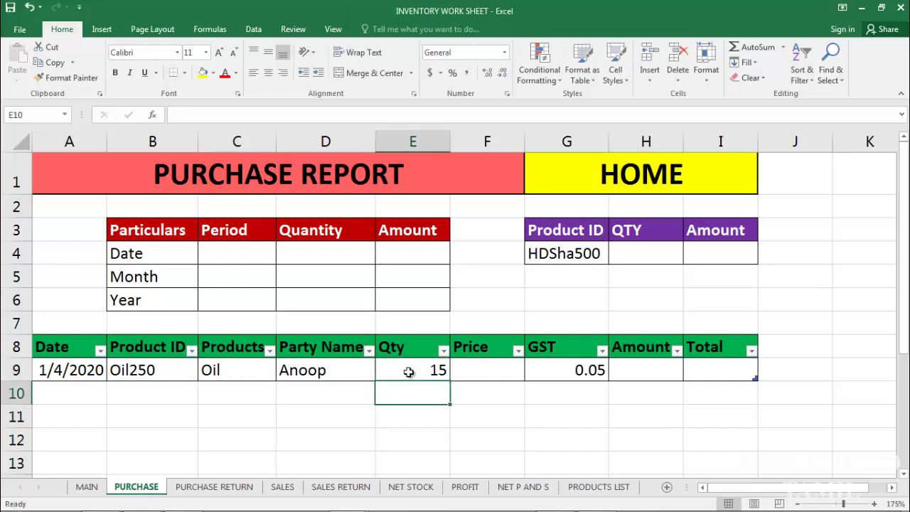
click(473, 369)
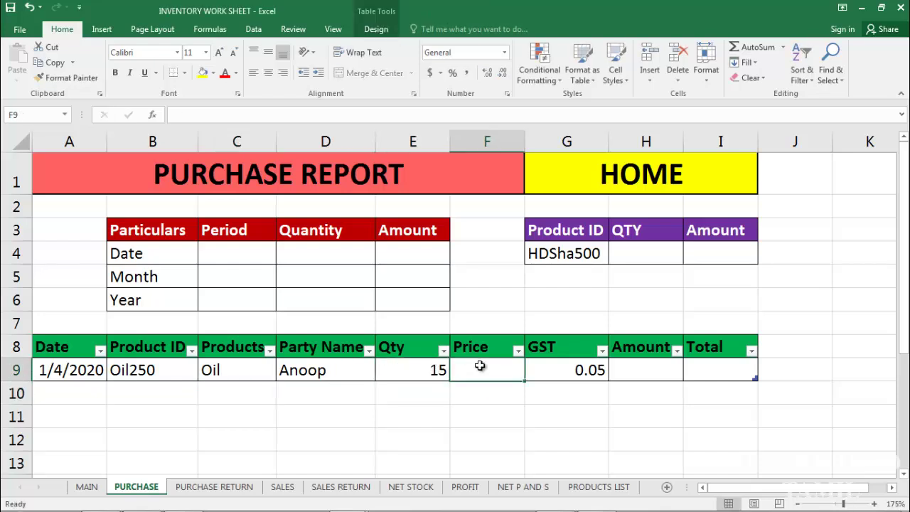
text(100)
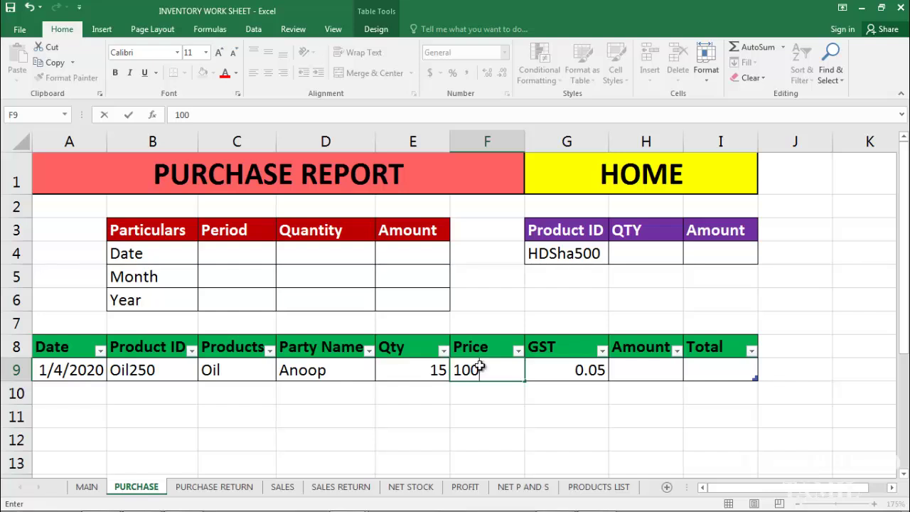
key(Return)
click(489, 366)
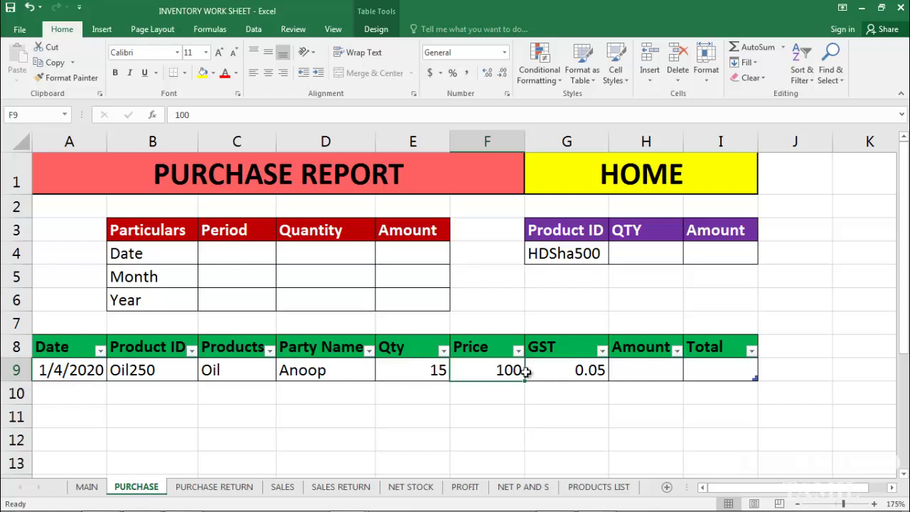
click(498, 398)
click(499, 374)
click(637, 366)
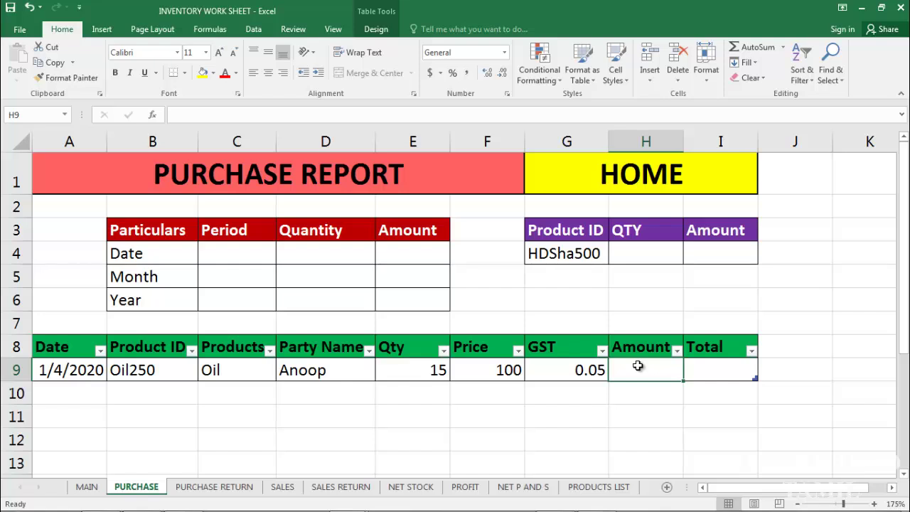
Enter =[Price]*[GST]+[Price] in Amount cell H9, giving 105, and verify it.
text(=)
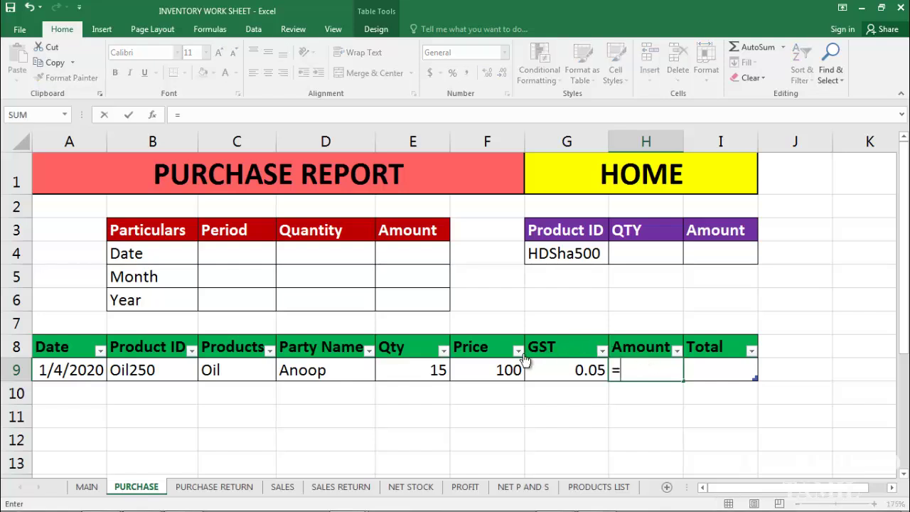
click(504, 369)
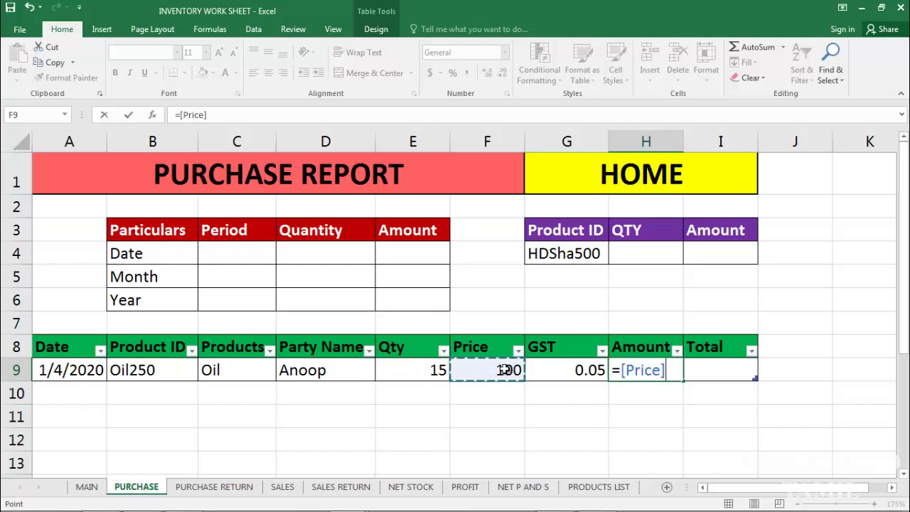
text(*)
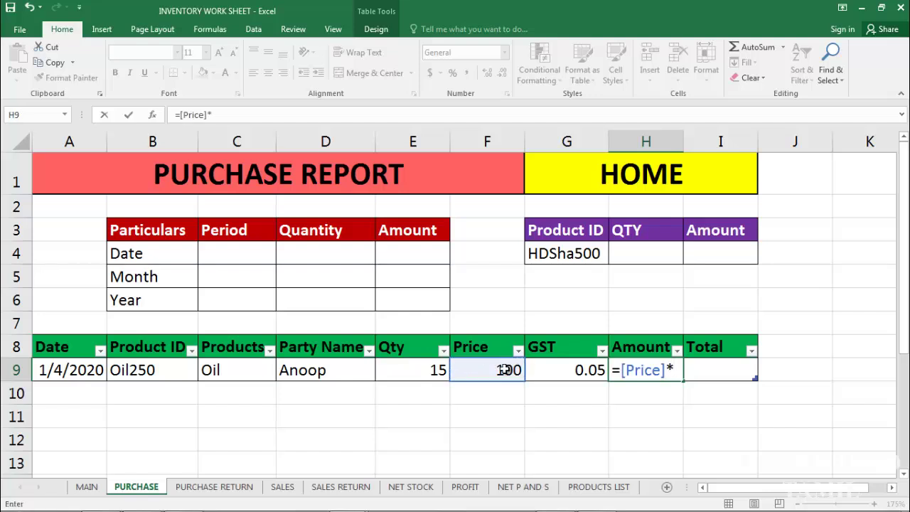
click(576, 370)
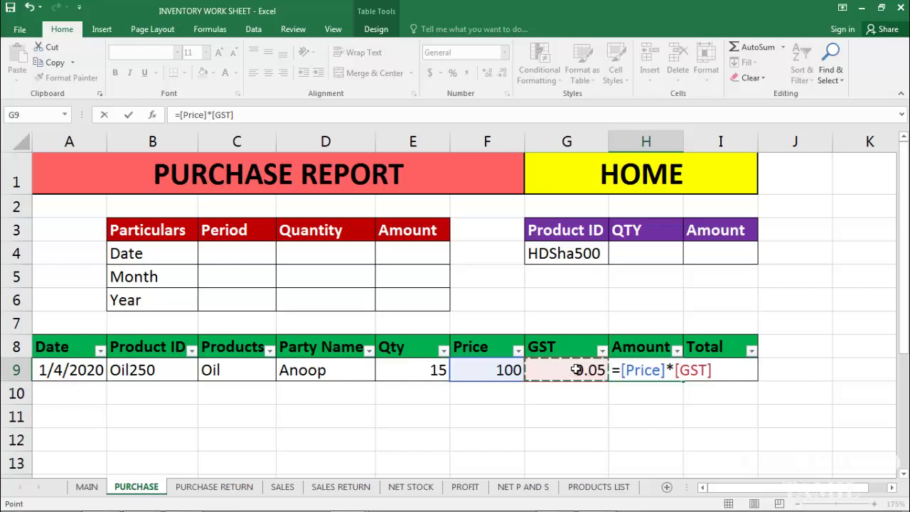
text(+)
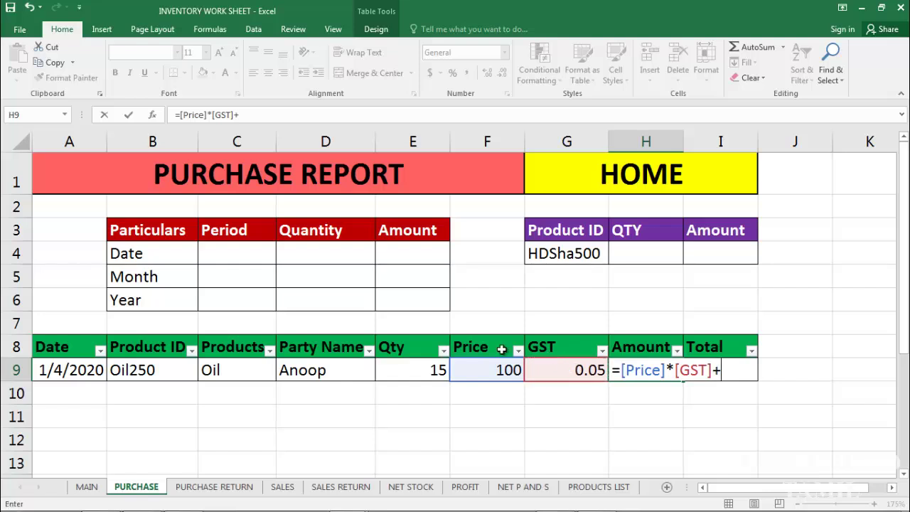
click(477, 367)
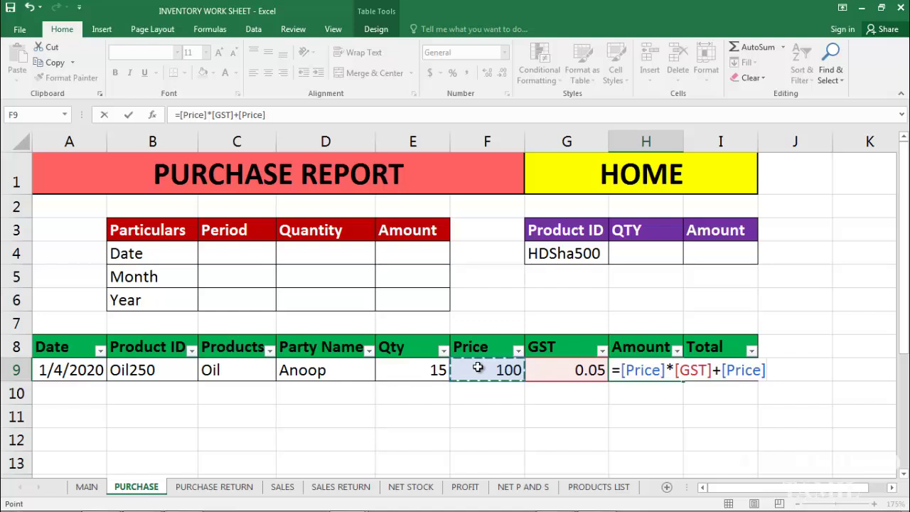
key(Return)
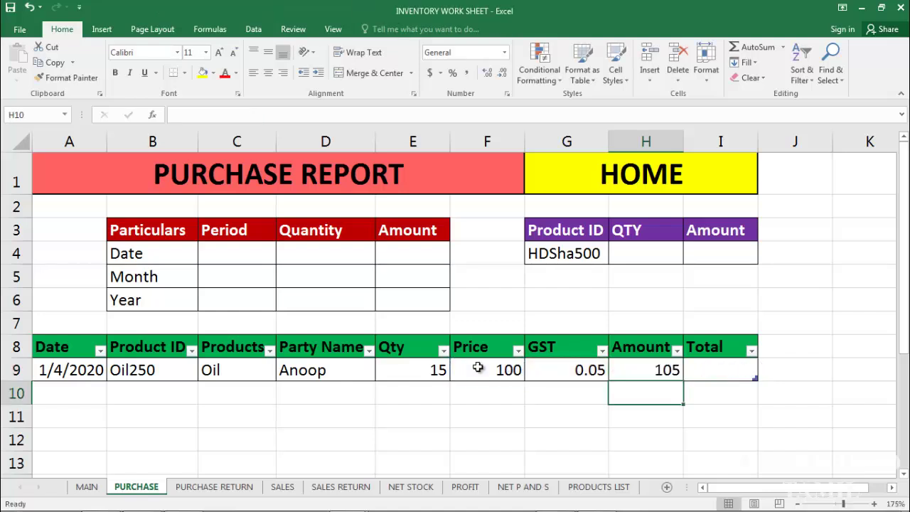
click(654, 366)
click(503, 370)
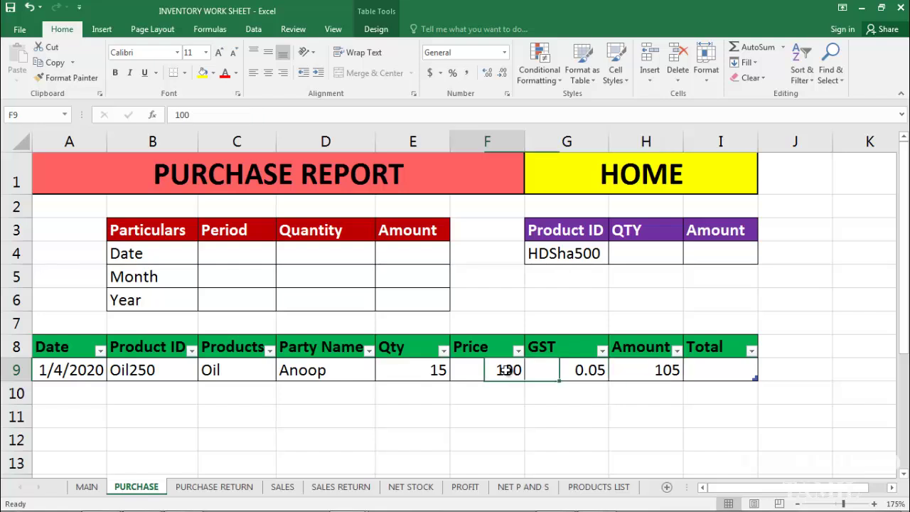
click(655, 371)
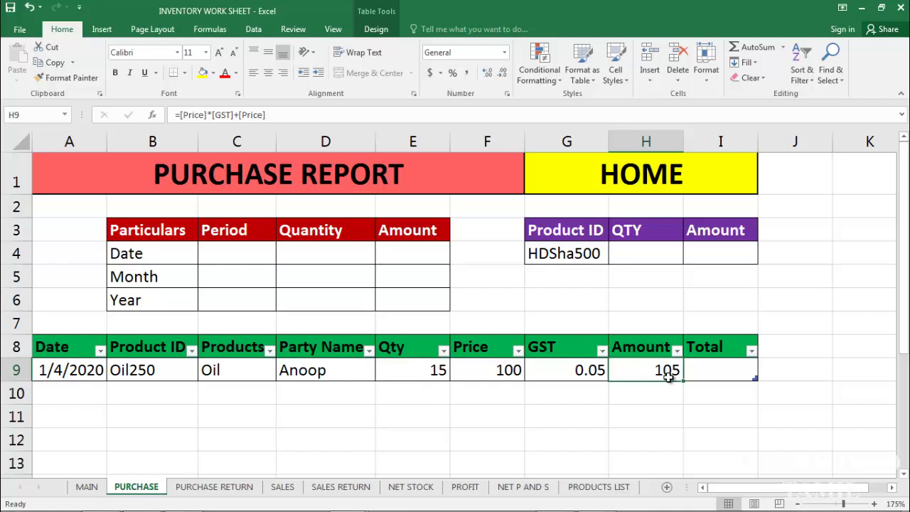
Review the Amount formula and Qty value, then select Total cell I9.
click(715, 370)
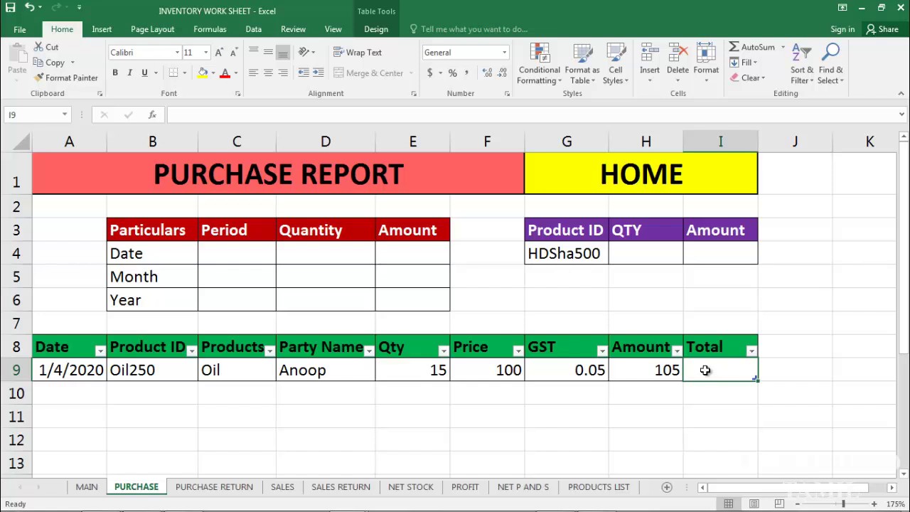
click(661, 369)
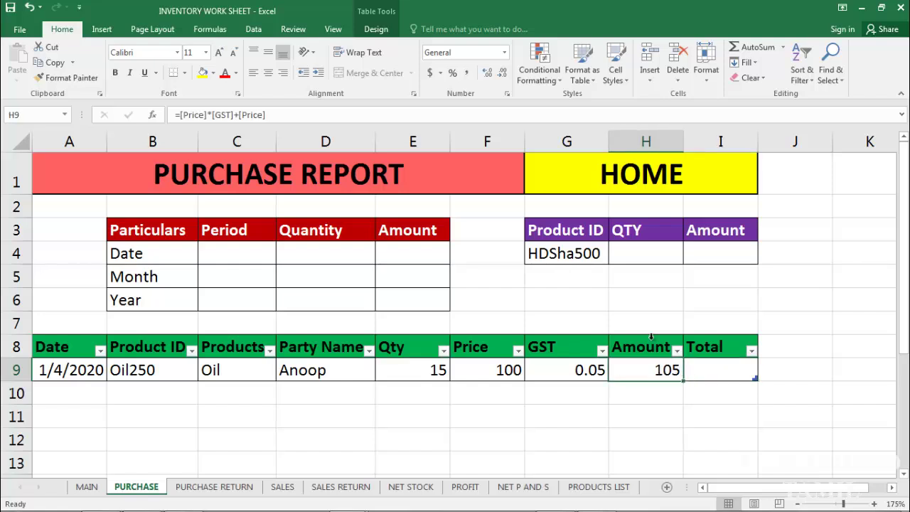
click(436, 370)
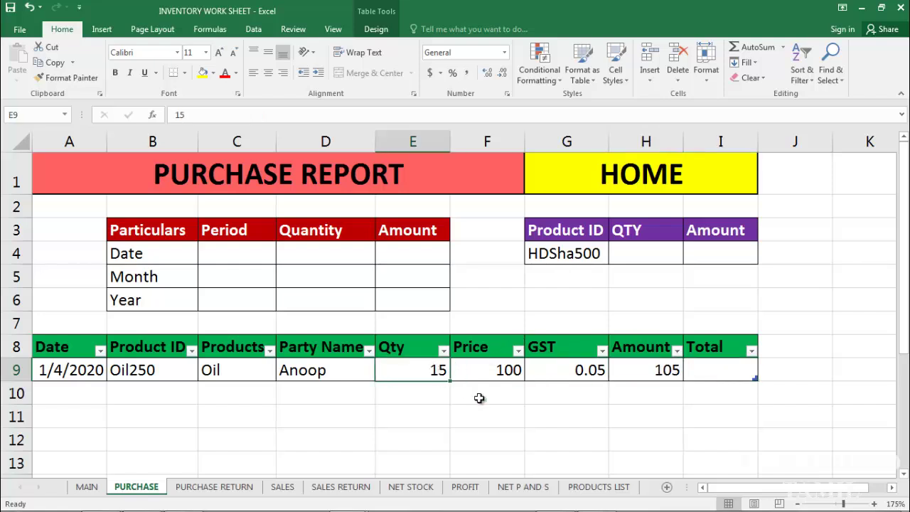
click(733, 368)
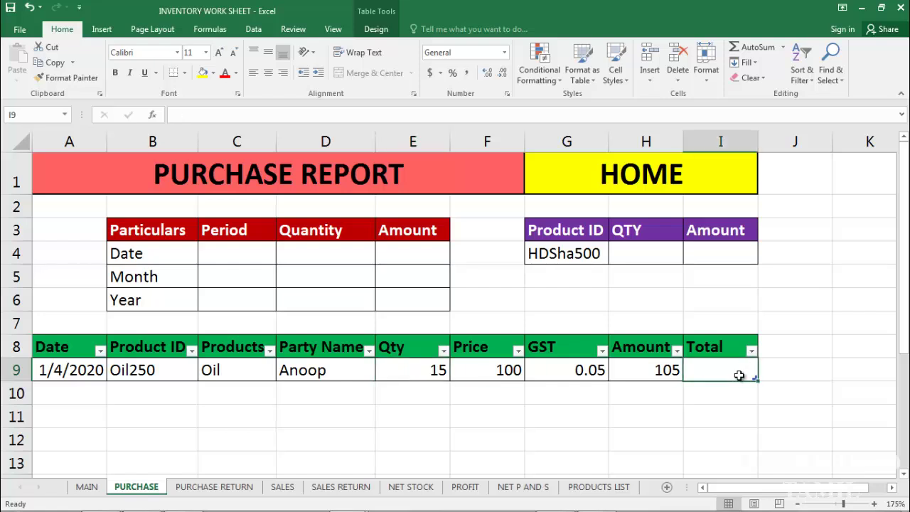
Enter =[Qty]*[Price]+[Qty]*[Price]*[GST] in I9, returning 1575.
text(=)
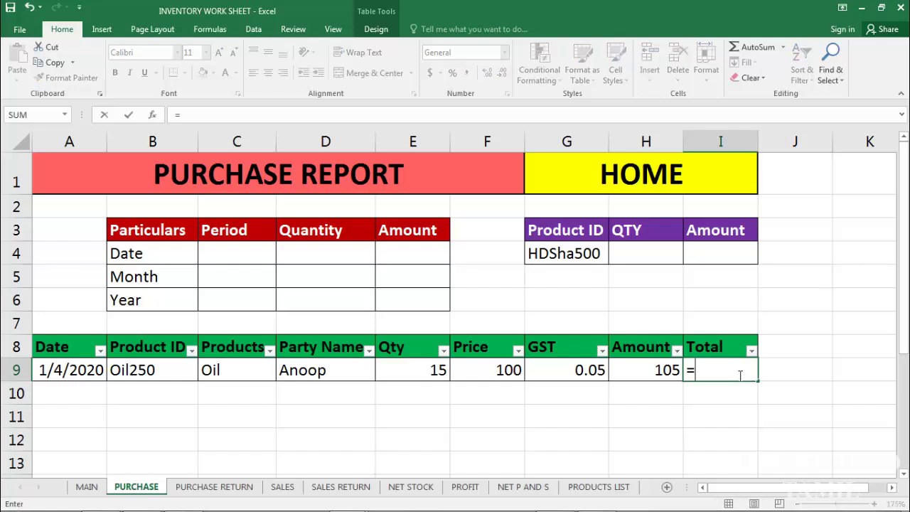
click(421, 372)
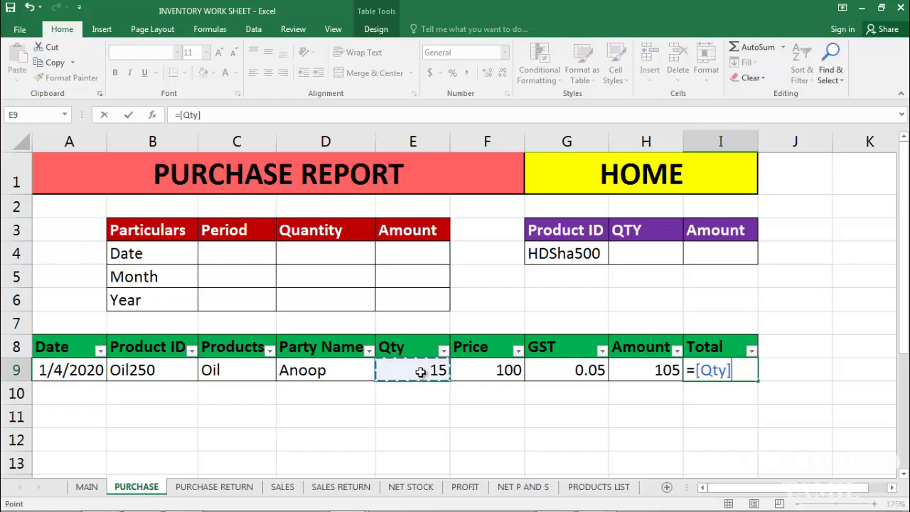
text(*)
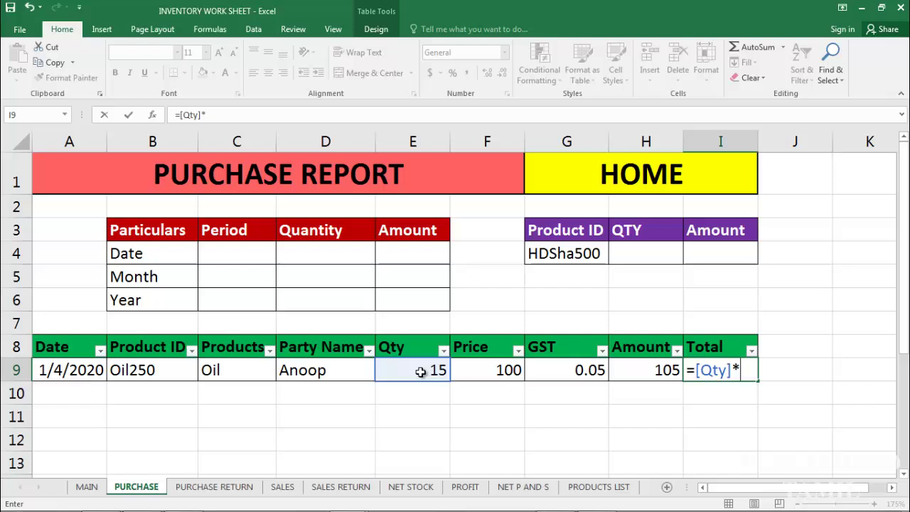
click(502, 369)
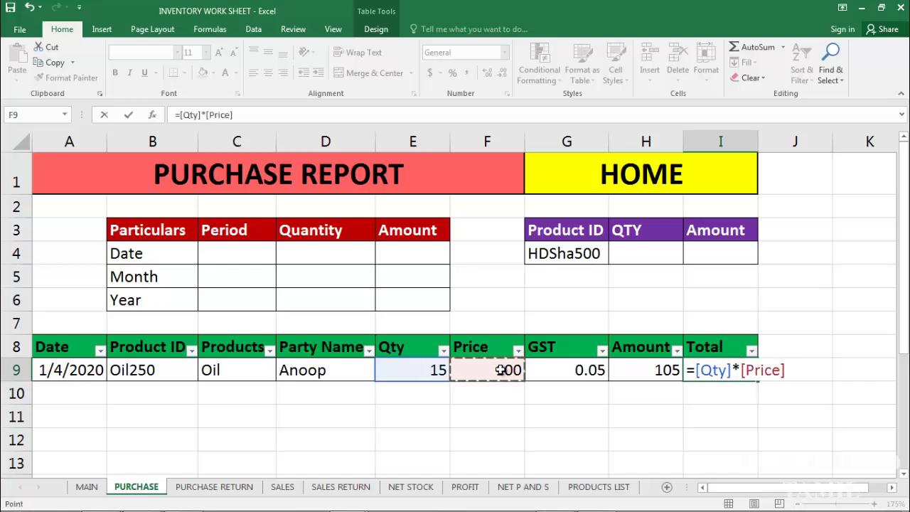
text(+)
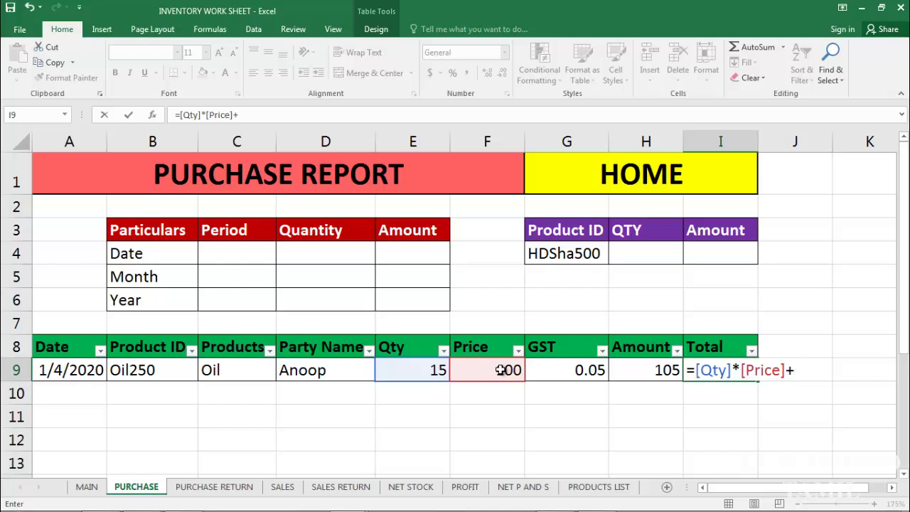
click(410, 370)
text(*)
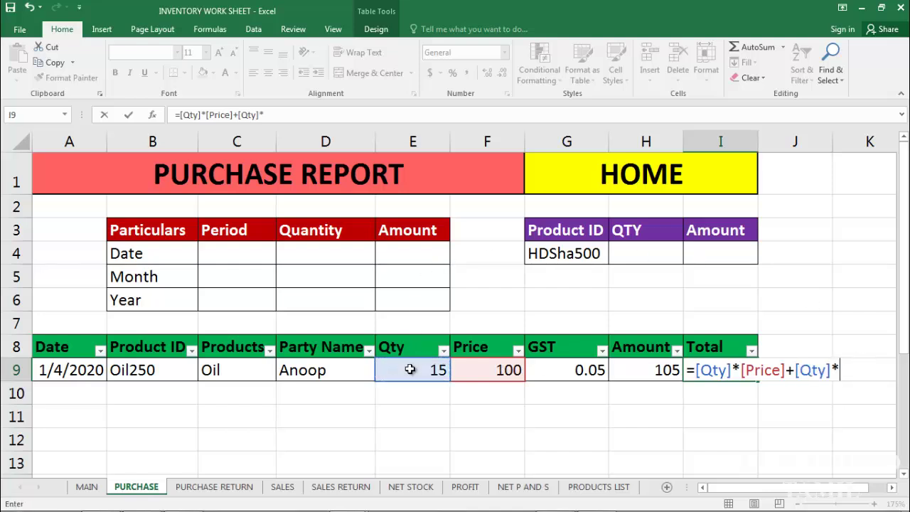
click(503, 369)
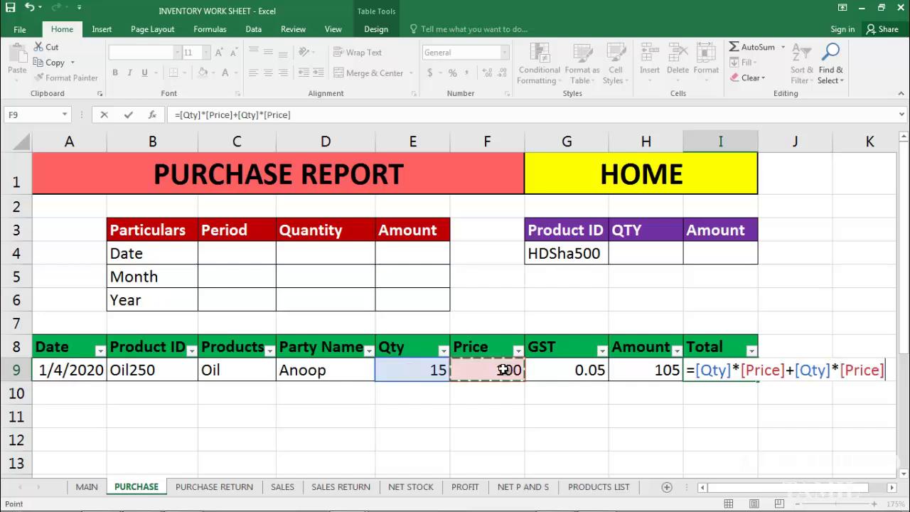
text(*)
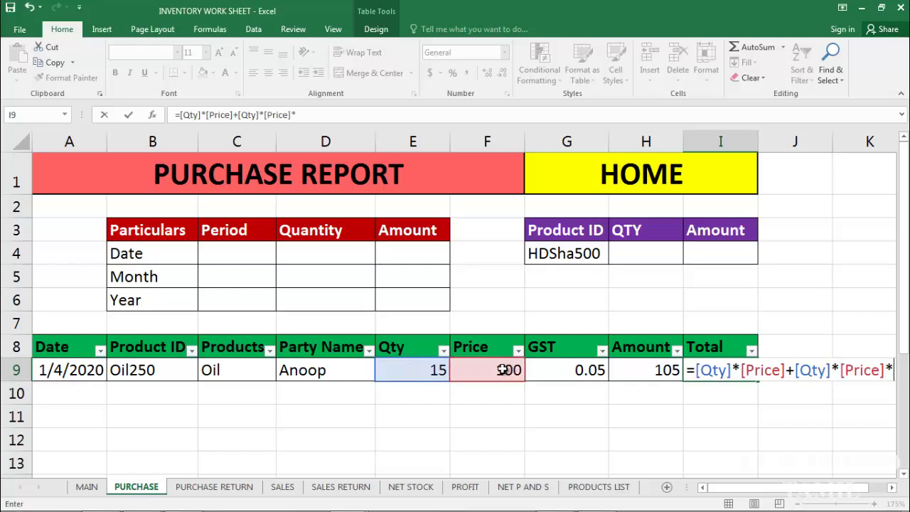
click(576, 370)
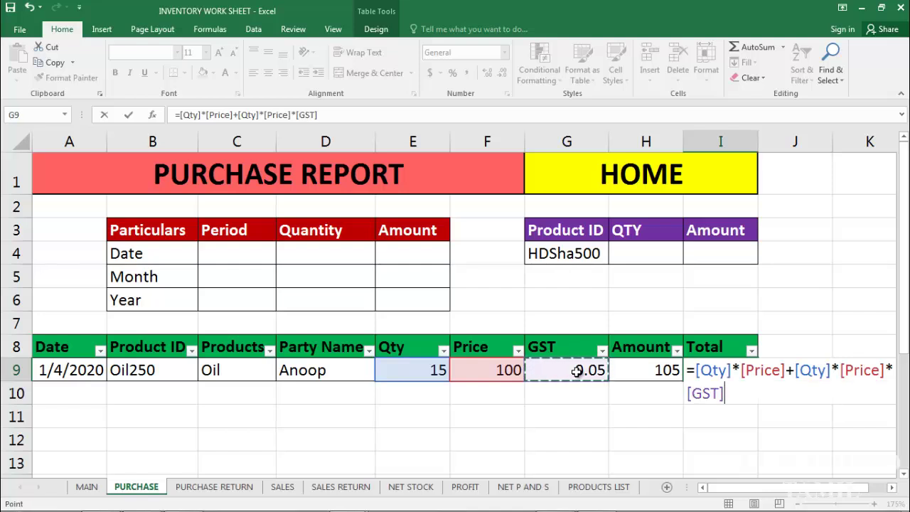
key(Return)
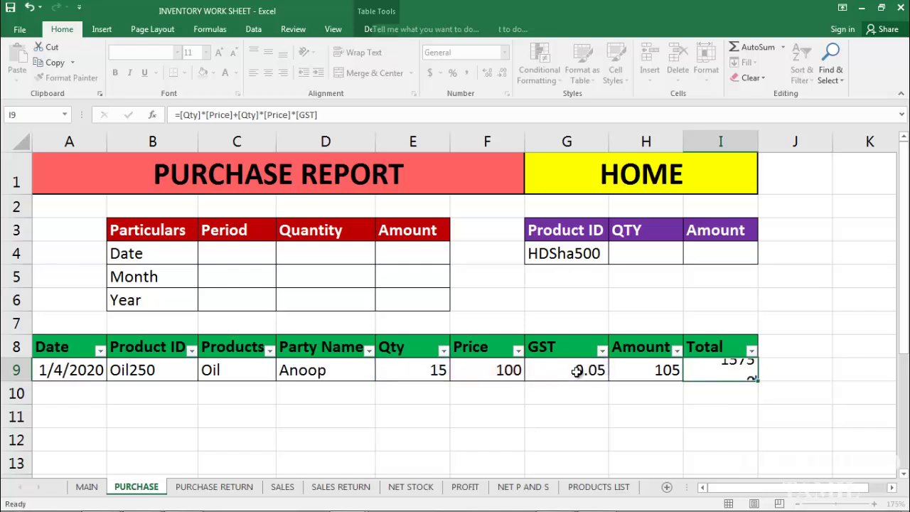
click(713, 369)
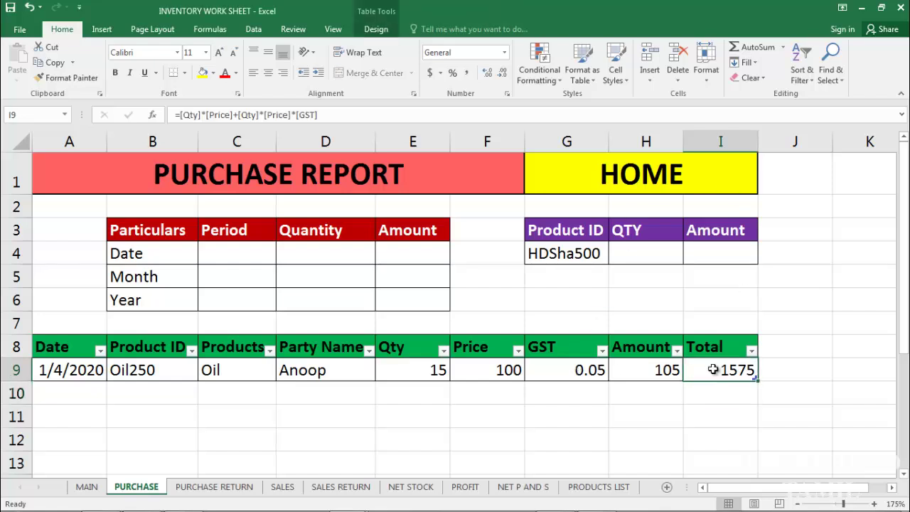
Check the Mobile row's Qty, Amount 118 and Total 1770 values.
click(439, 372)
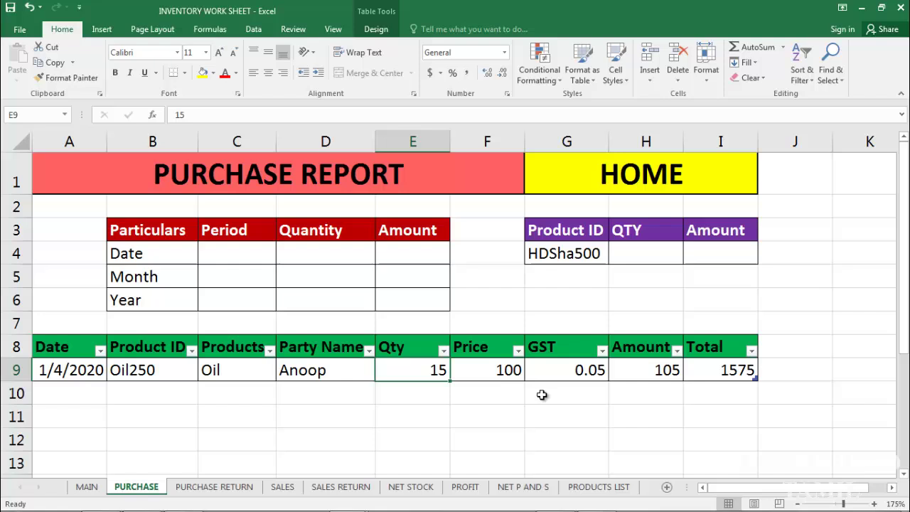
click(661, 371)
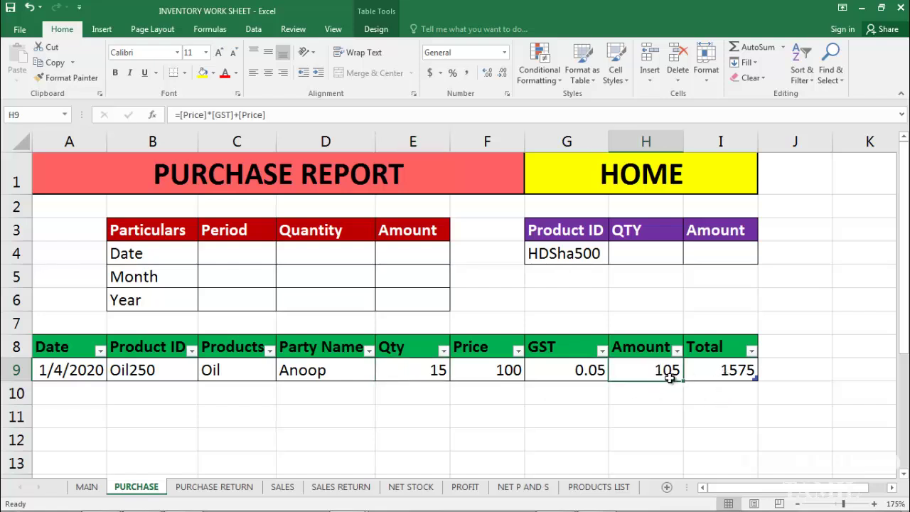
click(743, 370)
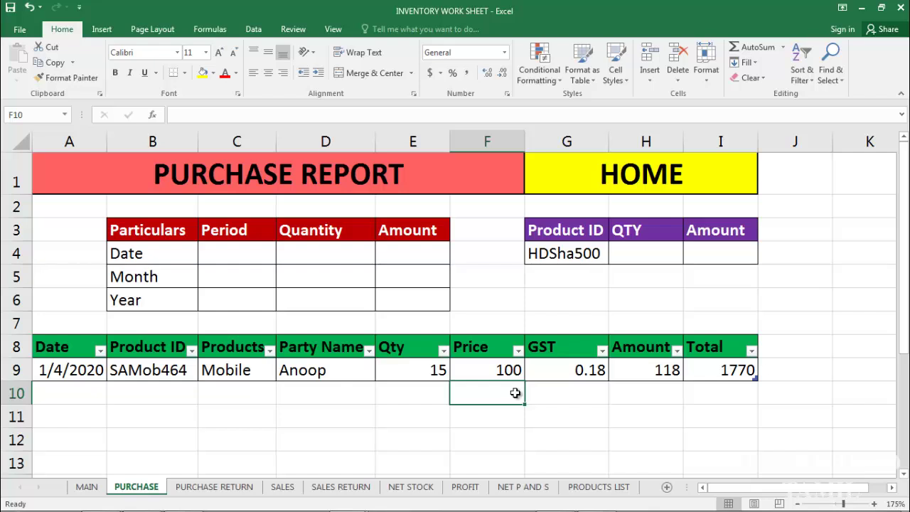
click(504, 371)
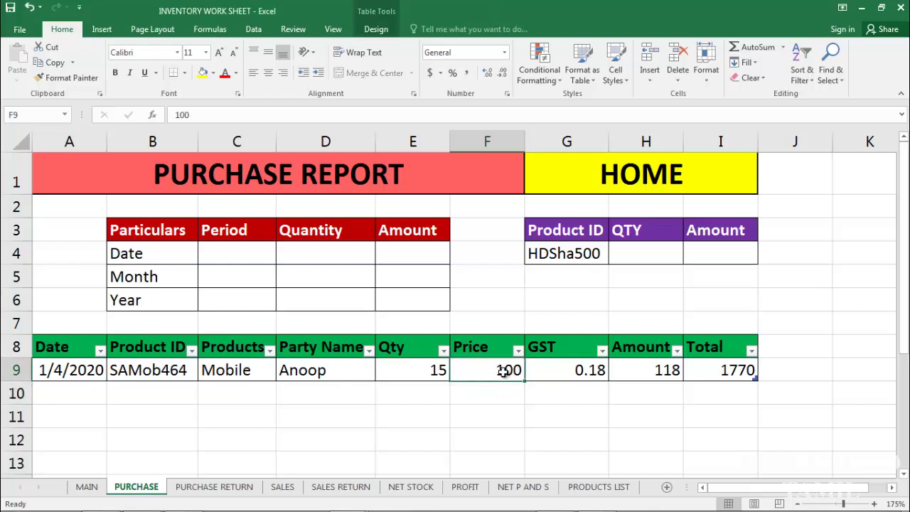
Try Currency format with Bangla (India) symbol on Price F9, then cancel.
right_click(503, 371)
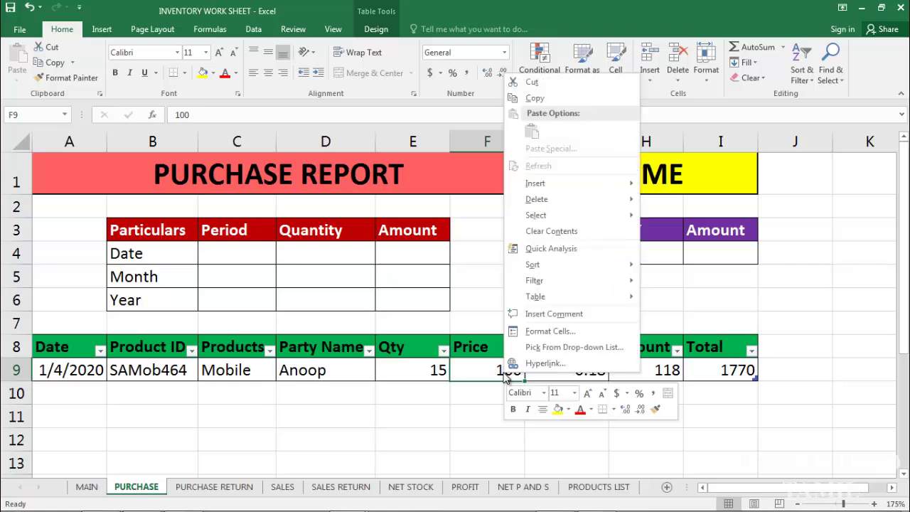
click(561, 331)
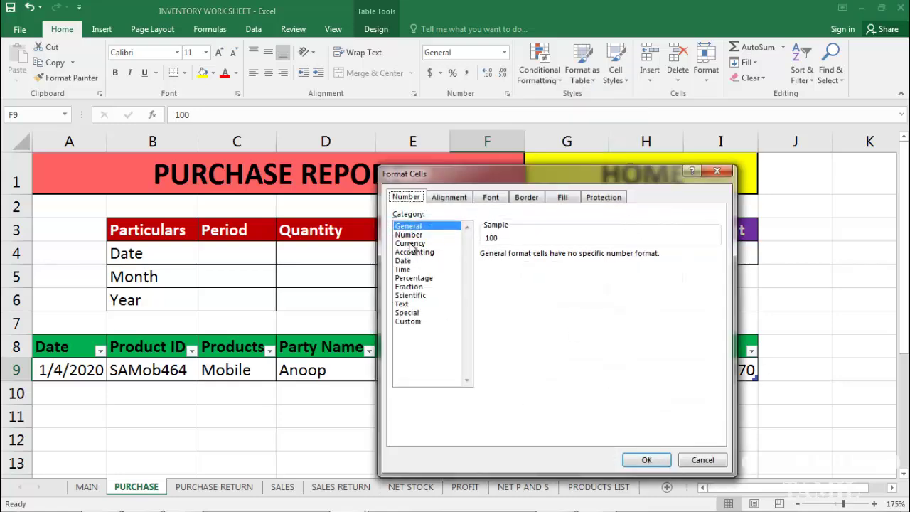
click(410, 243)
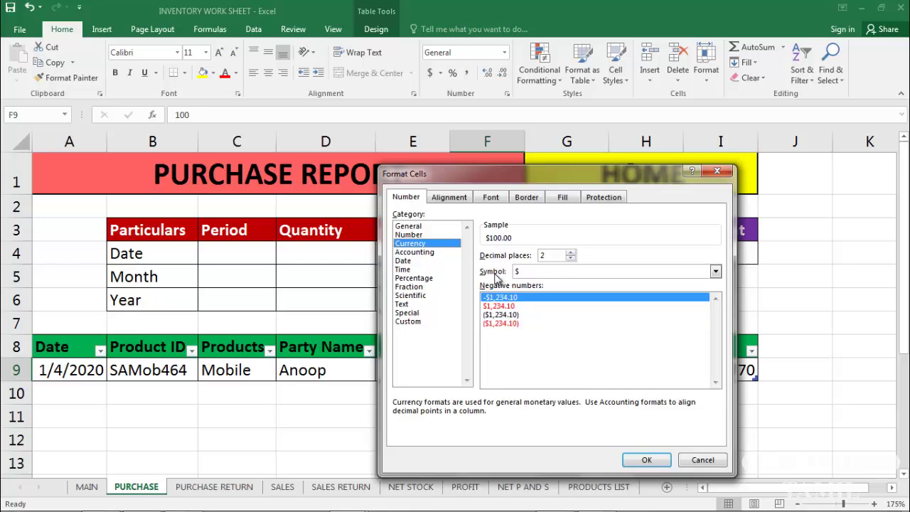
click(715, 271)
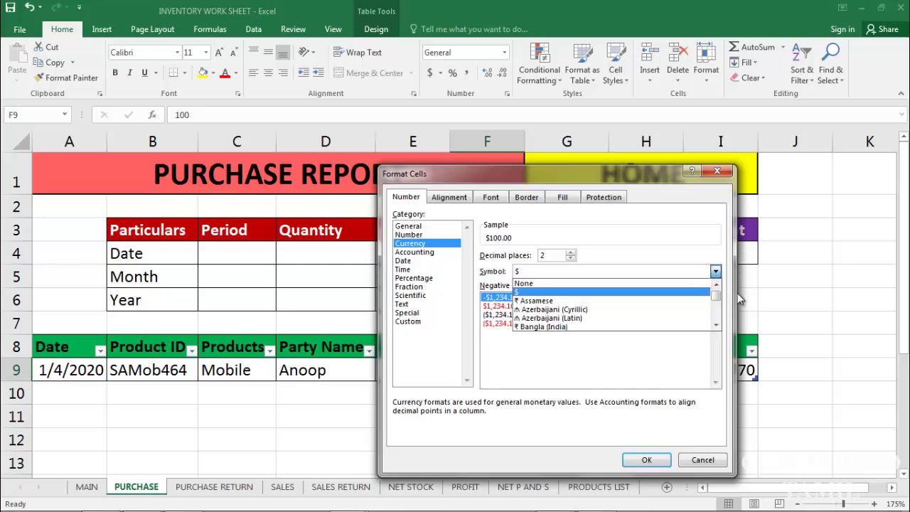
click(544, 328)
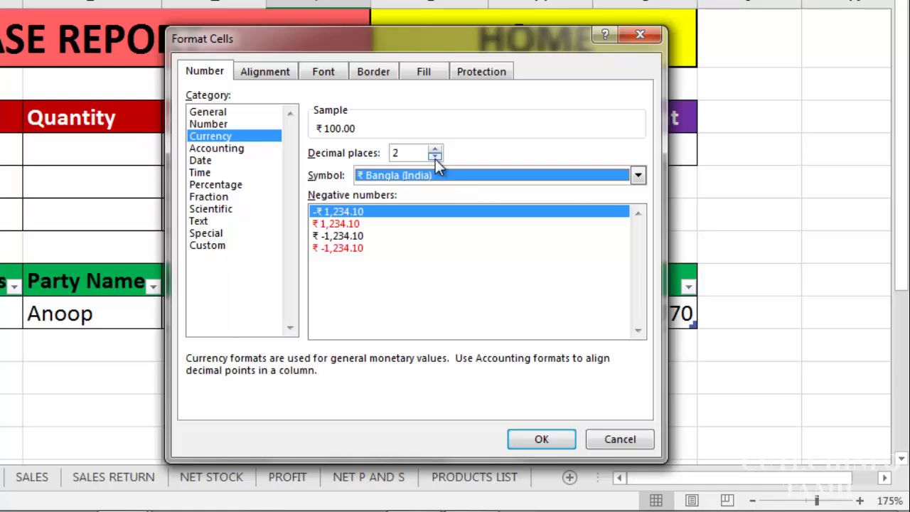
click(624, 439)
Begin typing =SUMIF( in the HOME QTY cell H4 beside HDSha500.
click(562, 237)
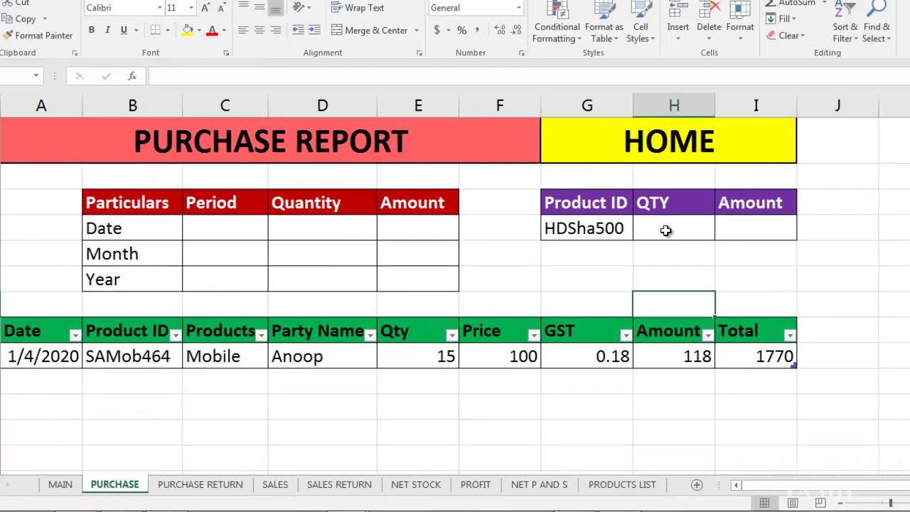
click(666, 229)
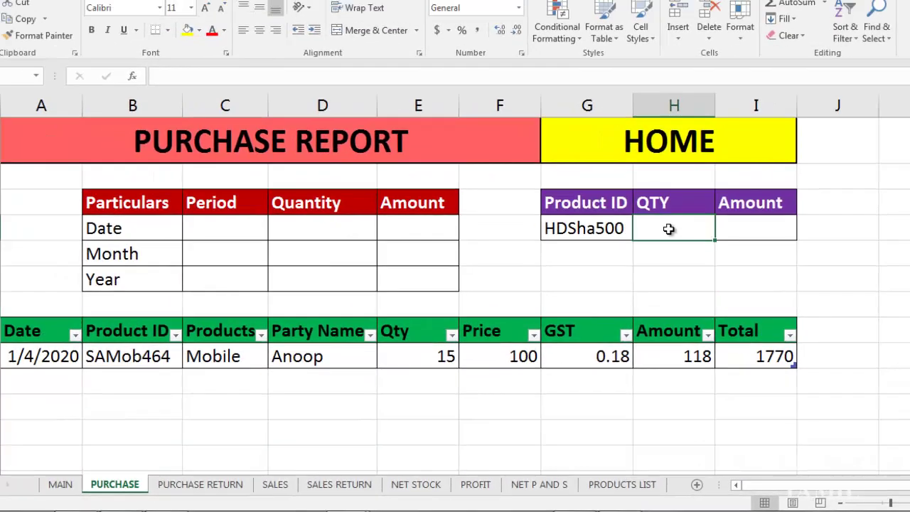
text(=SUM)
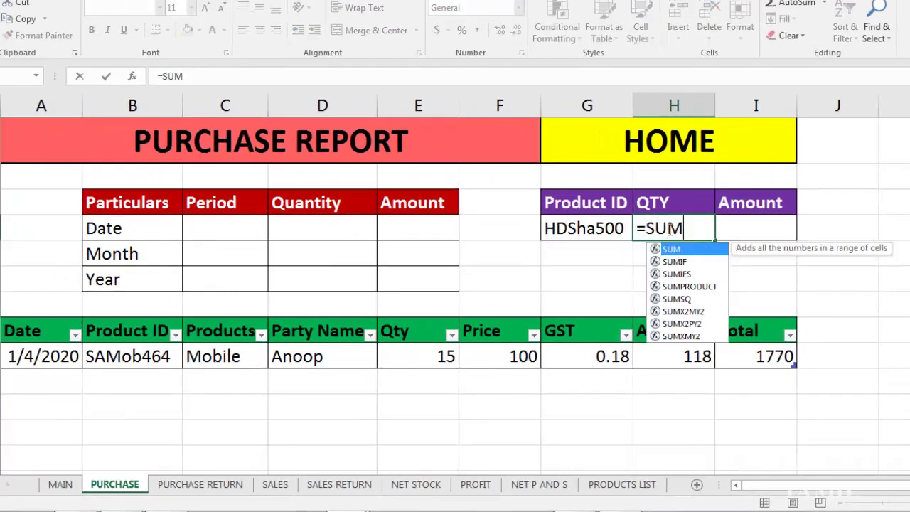
text(IF()
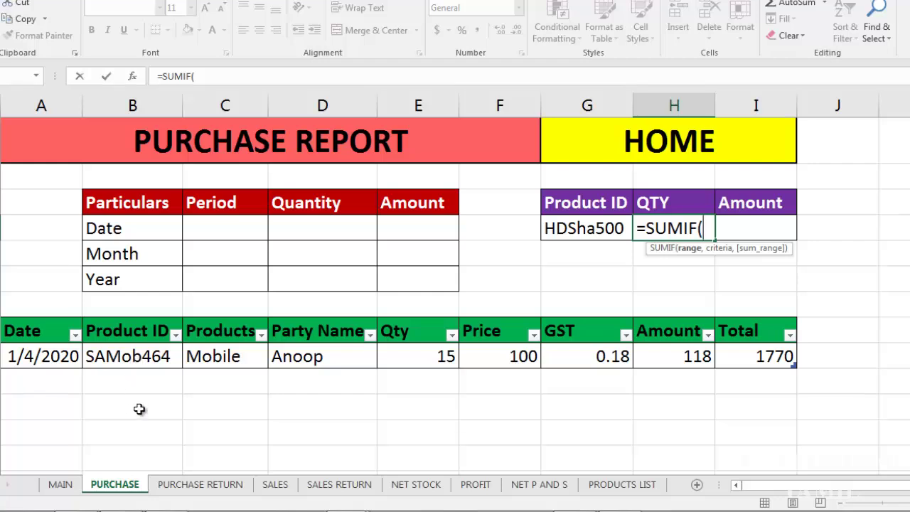
Complete H4 as =SUMIF(Table1[Product ID],G4,Table1[Qty]), returning 0 for HDSha500.
click(132, 358)
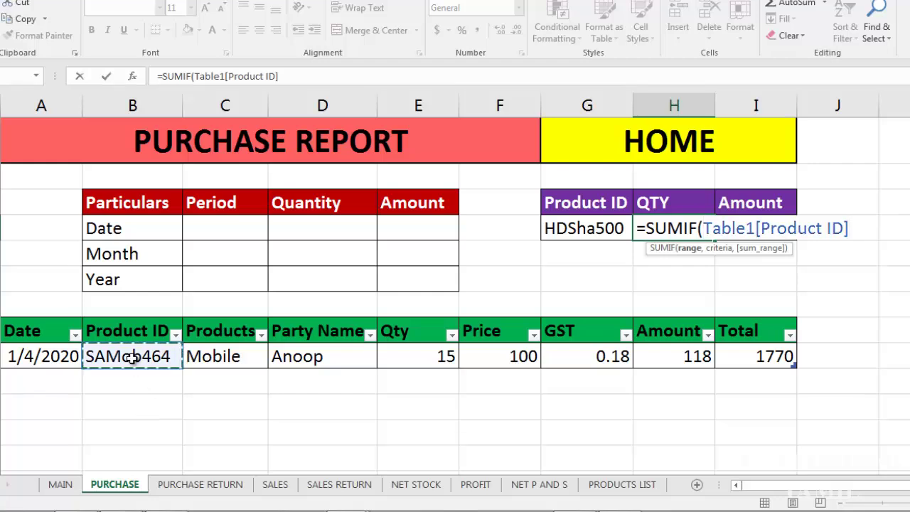
text(,)
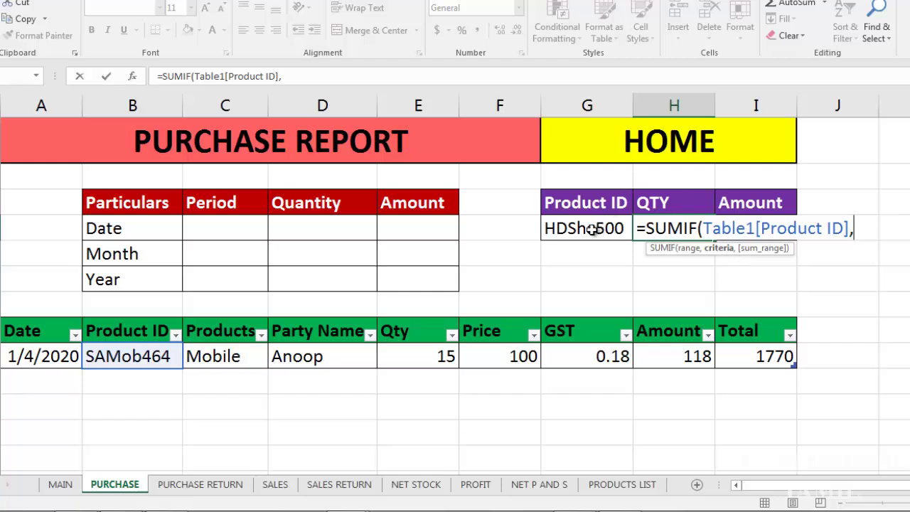
click(591, 228)
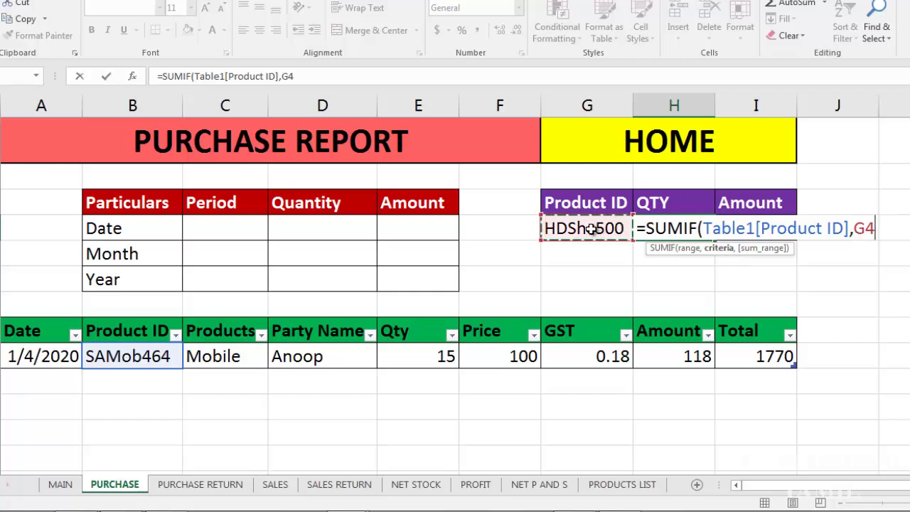
text(,)
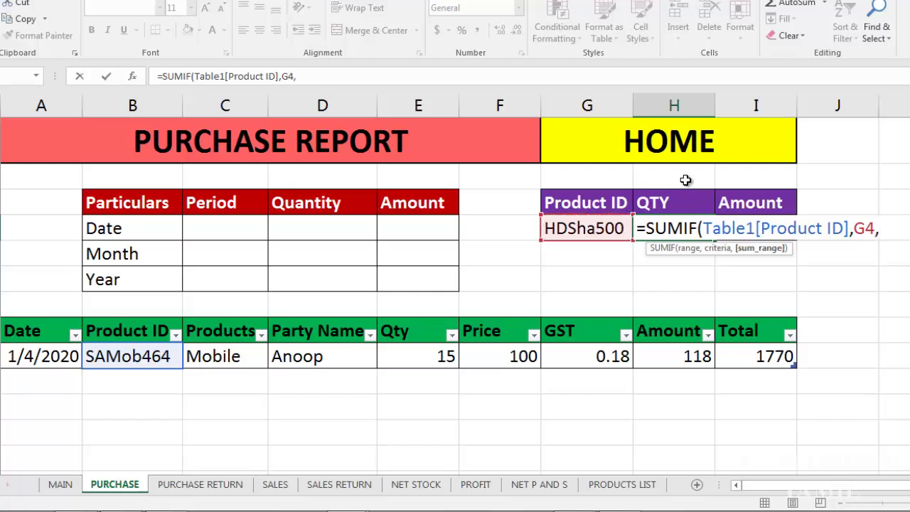
click(441, 359)
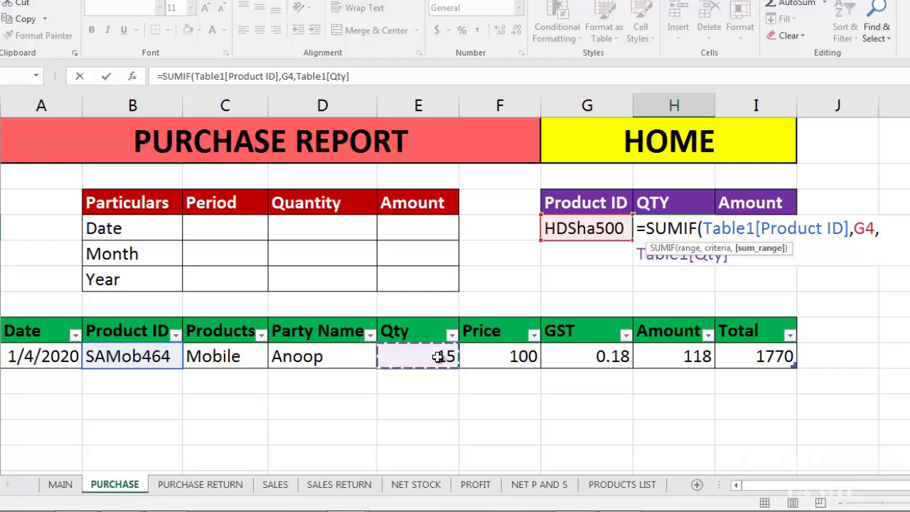
text())
key(Return)
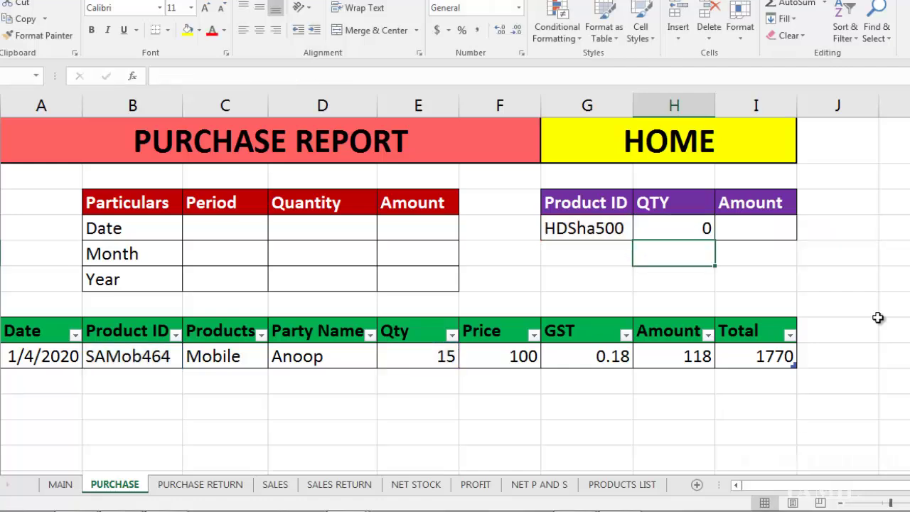
Enter =SUMIF(Table1[Product ID],G4,Table1[Total]) in the HOME Amount cell I4.
click(752, 229)
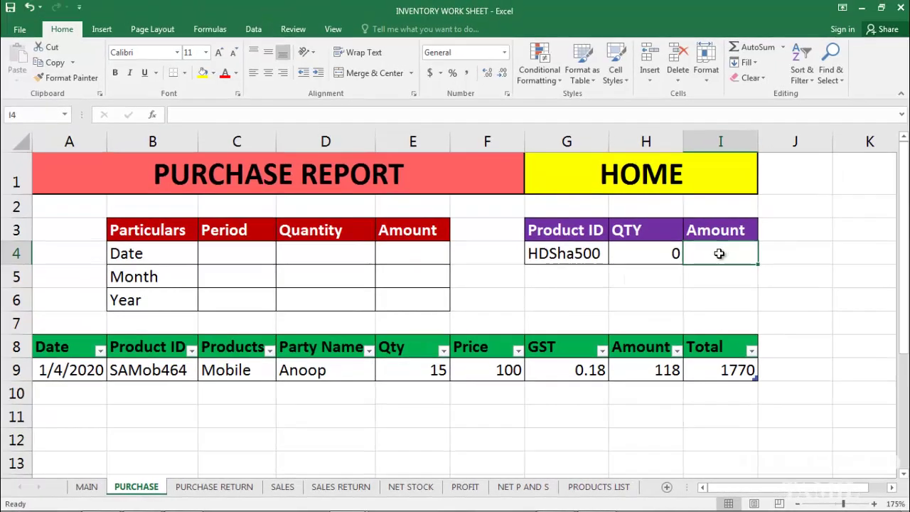
text(=SUMIF()
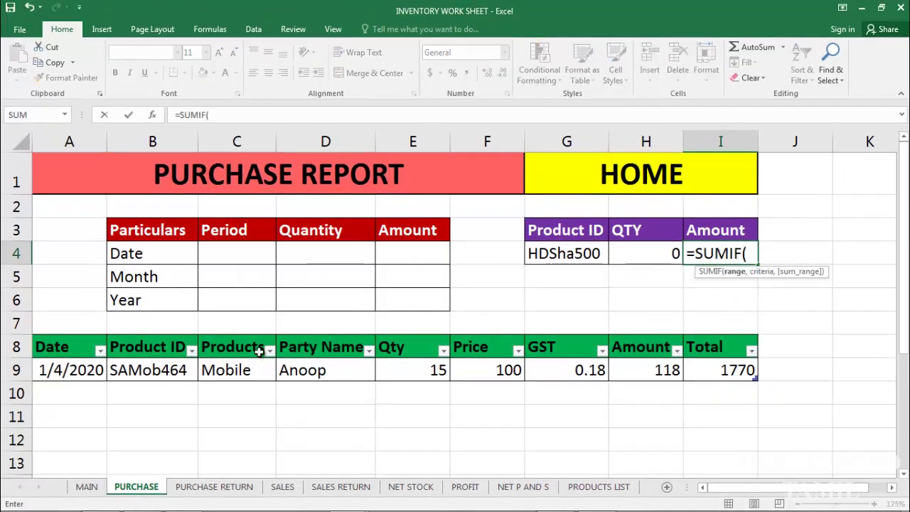
click(164, 367)
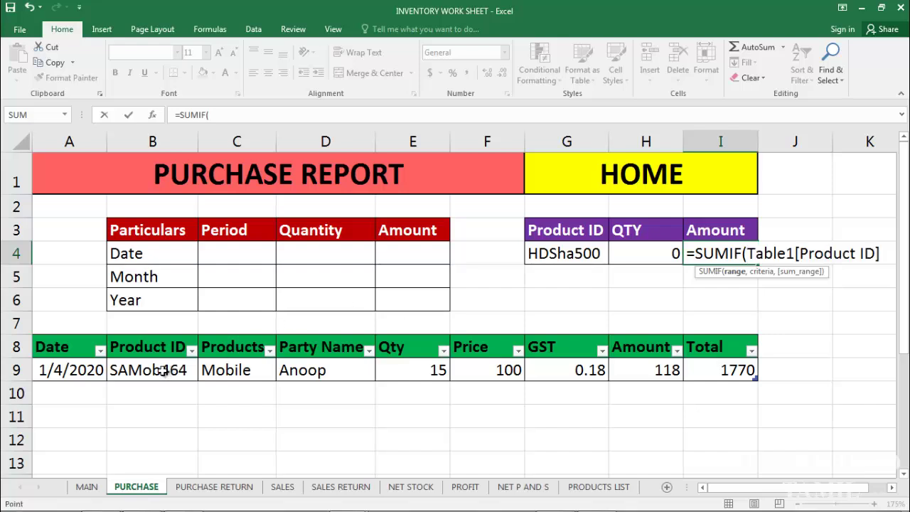
text(,)
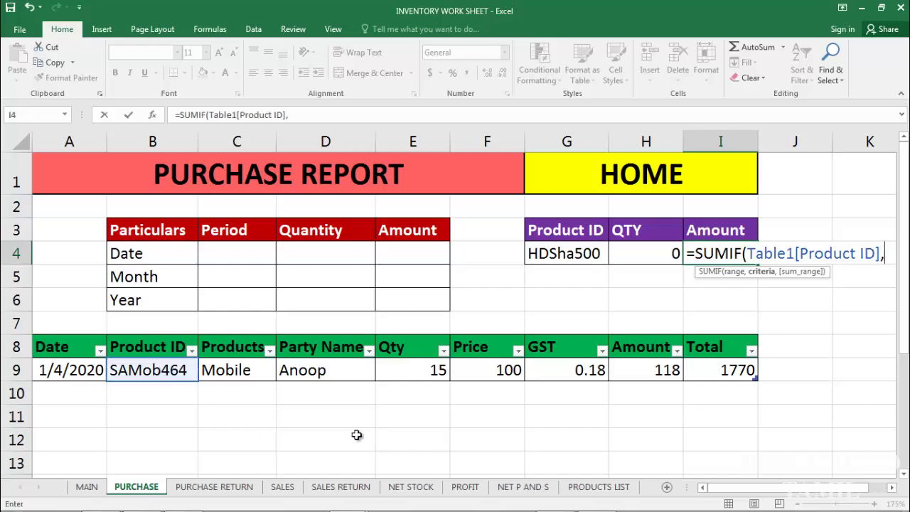
click(572, 256)
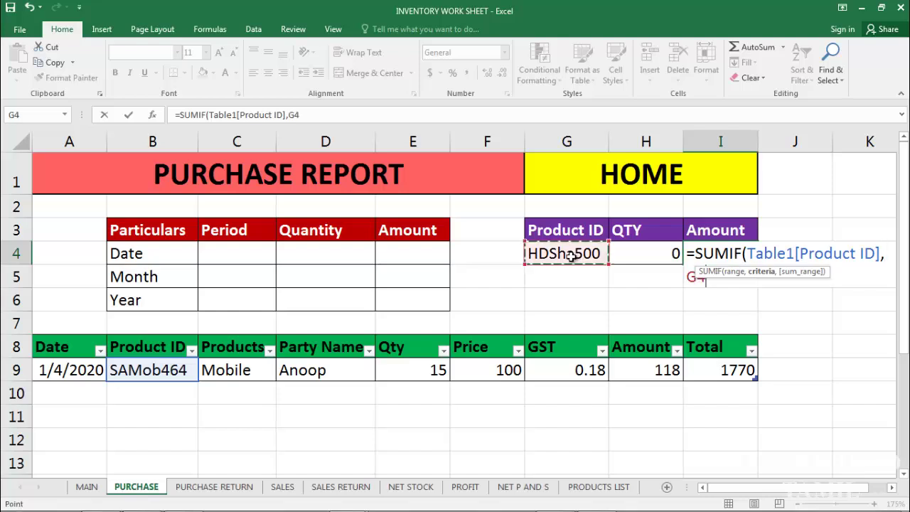
text(,)
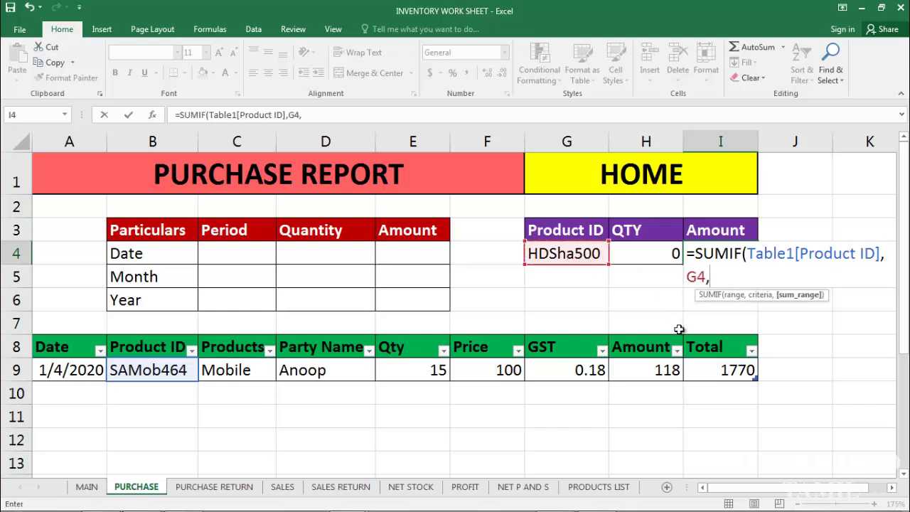
click(728, 371)
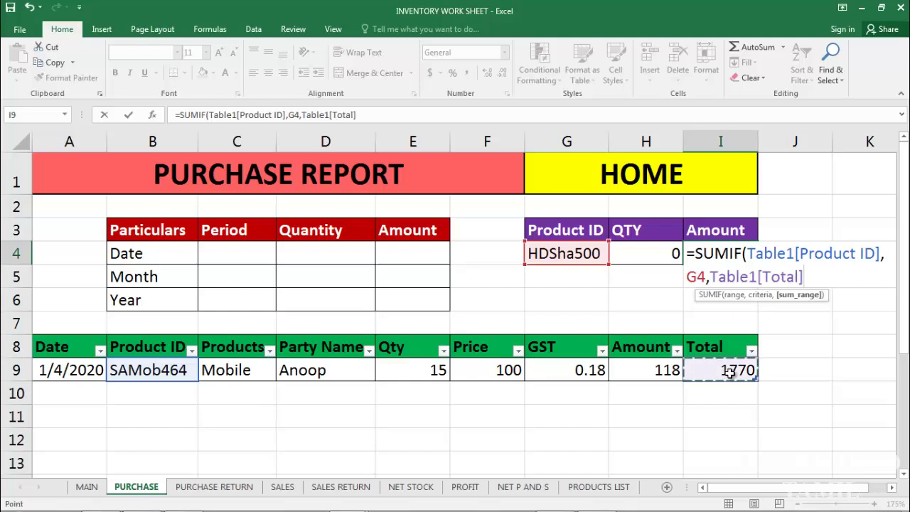
text())
key(Return)
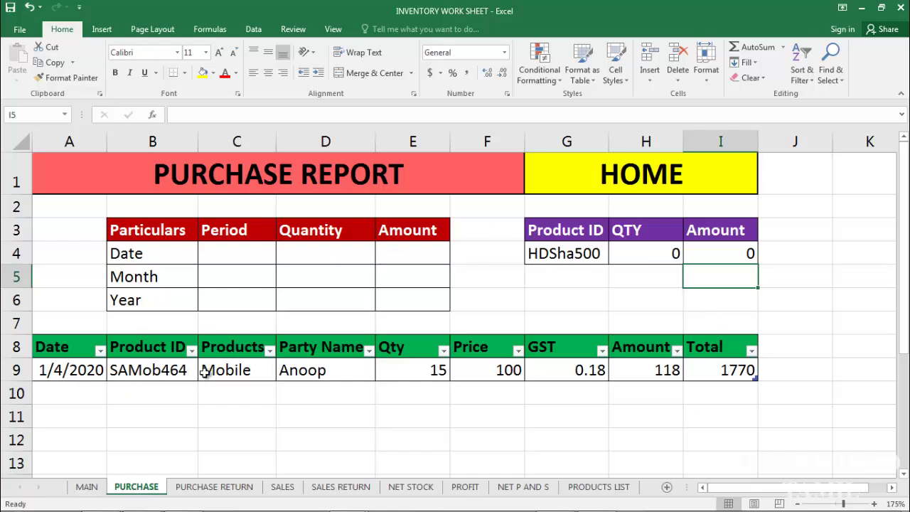
Switch the HOME product ID in G4 to SAMob464, showing QTY 15 and Amount 1770.
click(576, 258)
click(615, 260)
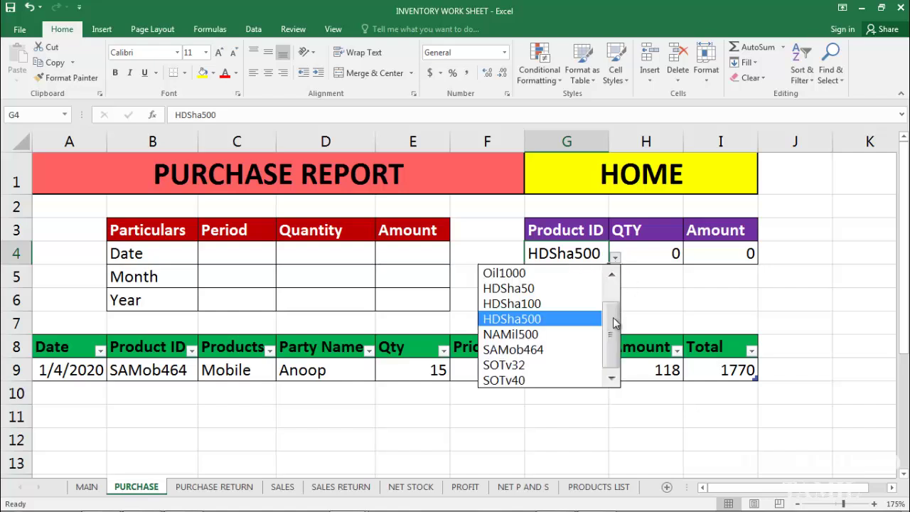
click(537, 350)
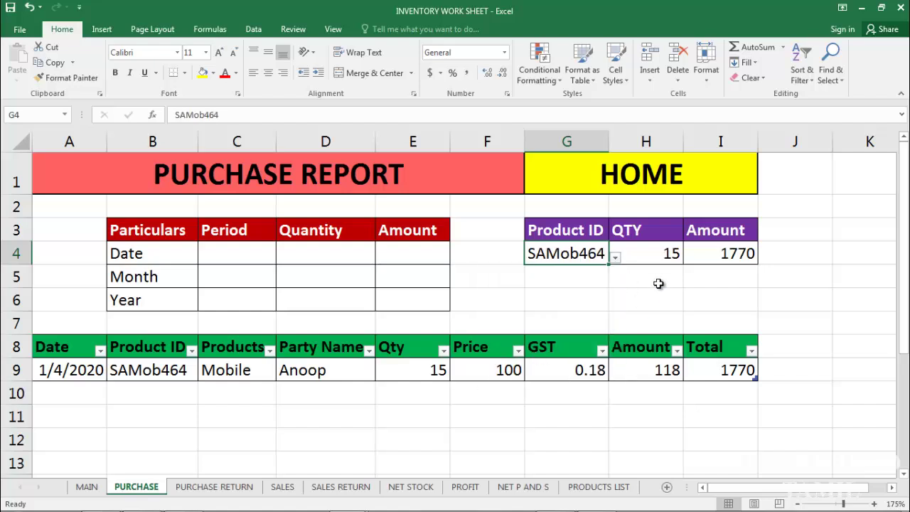
click(597, 277)
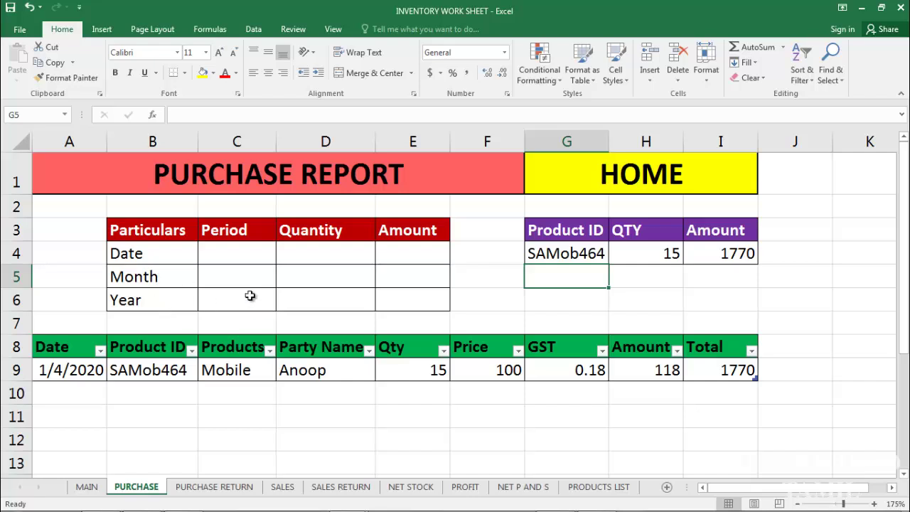
Enter the date 01/04/2020 in the Date period cell C4.
click(237, 253)
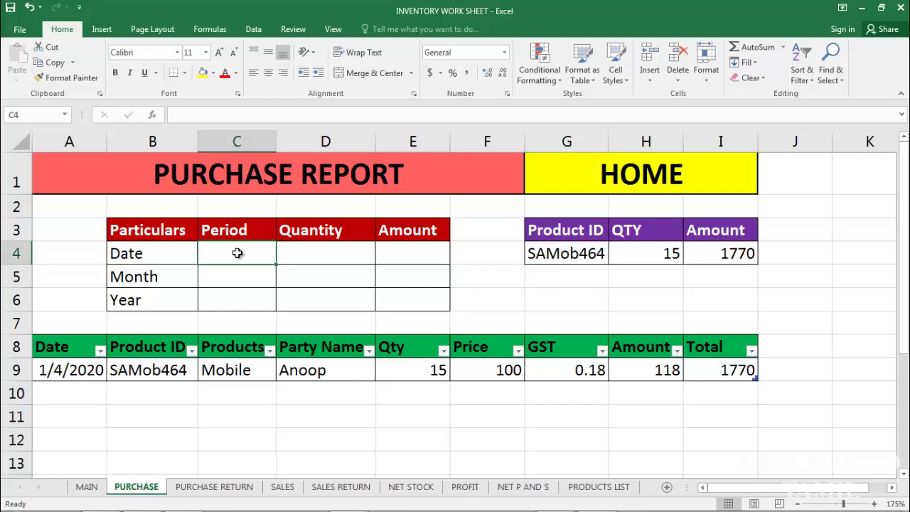
text(0)
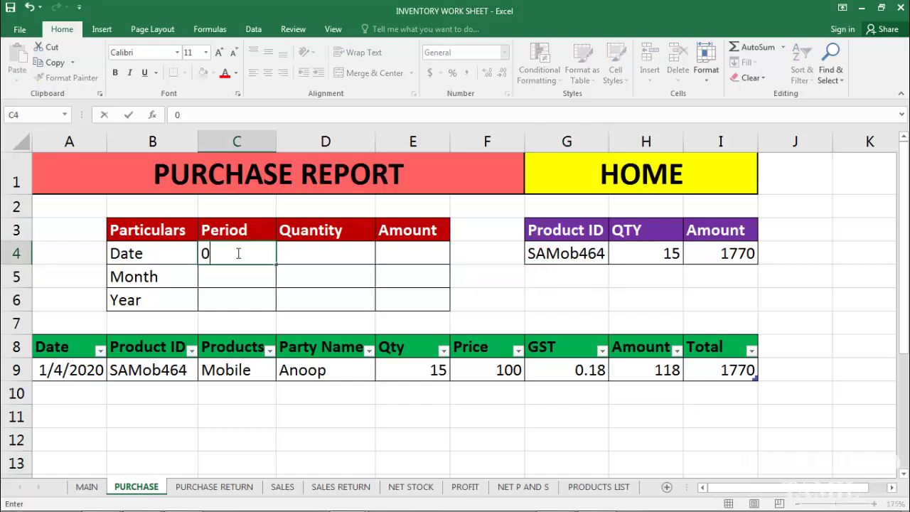
text(1/04/2020)
key(Return)
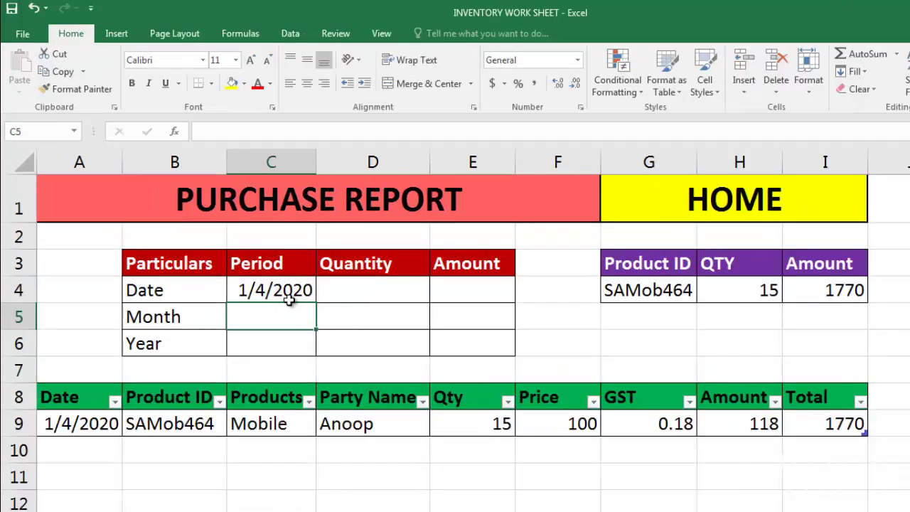
Enter =SUMIF(Table1[Date],$C$4,Table1[Qty]) in D4, giving 15, and copy it.
click(375, 292)
text(=)
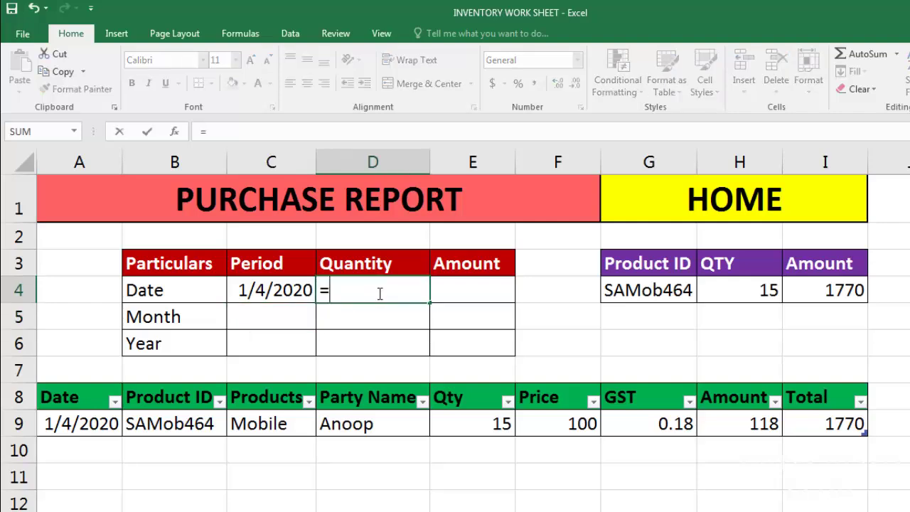
text(SUMIF()
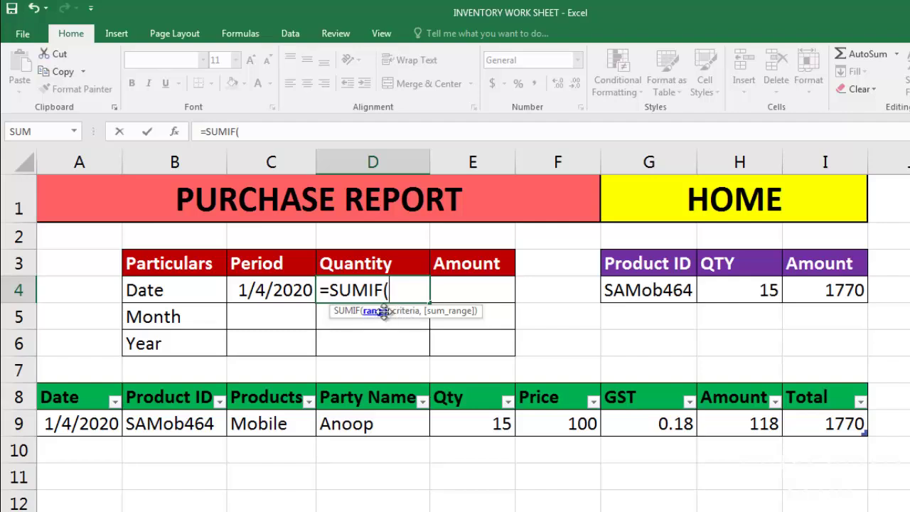
click(85, 424)
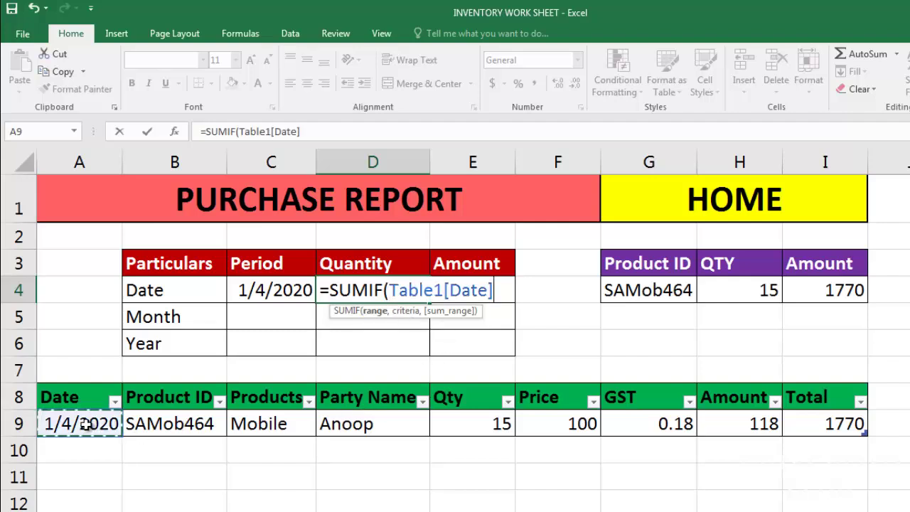
text(,)
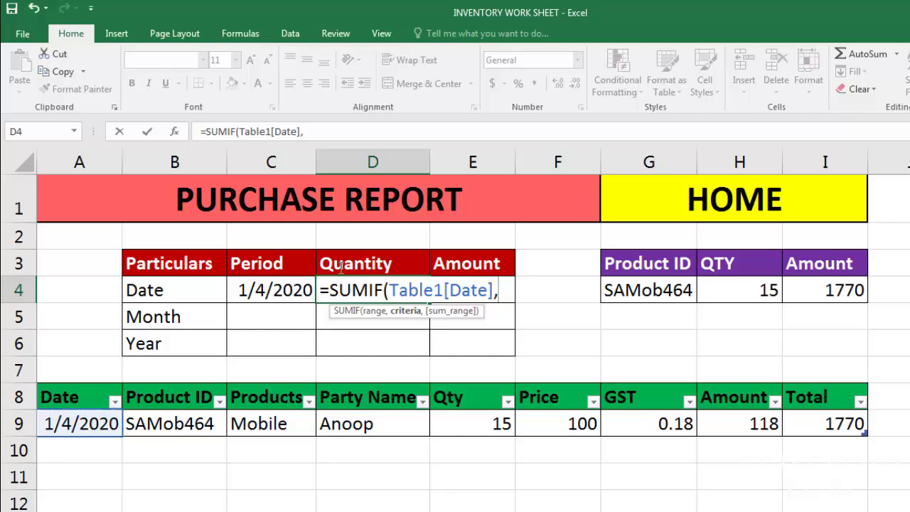
click(264, 287)
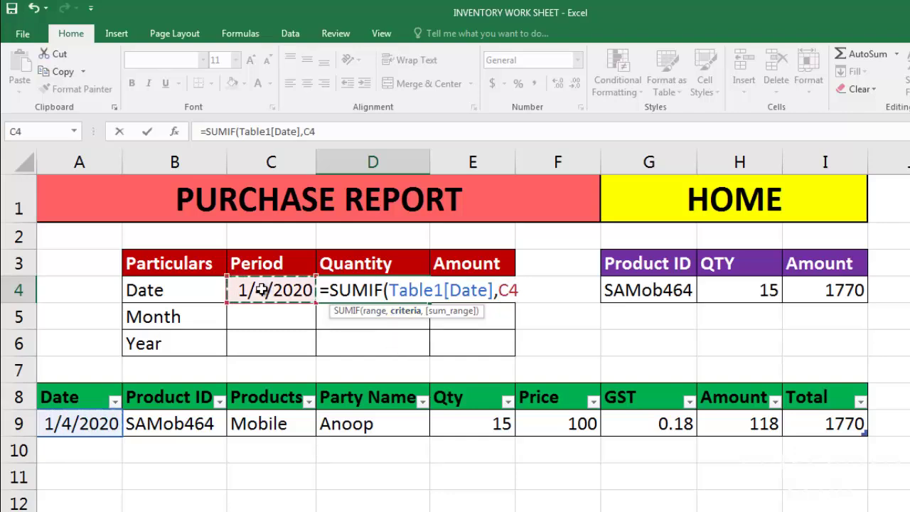
key(F4)
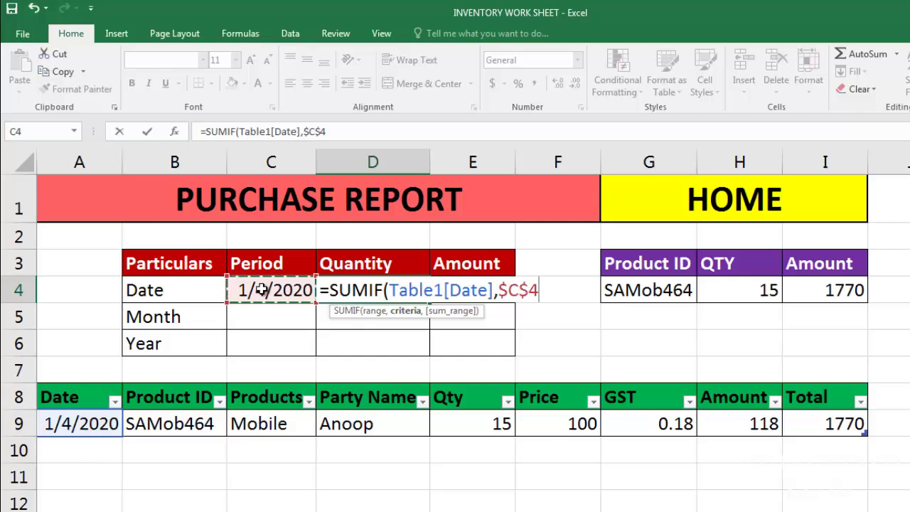
text(,)
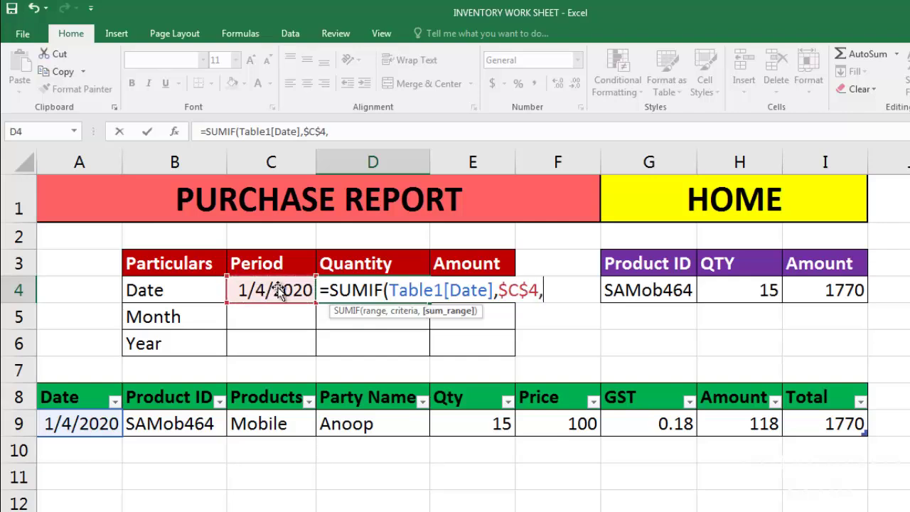
click(488, 424)
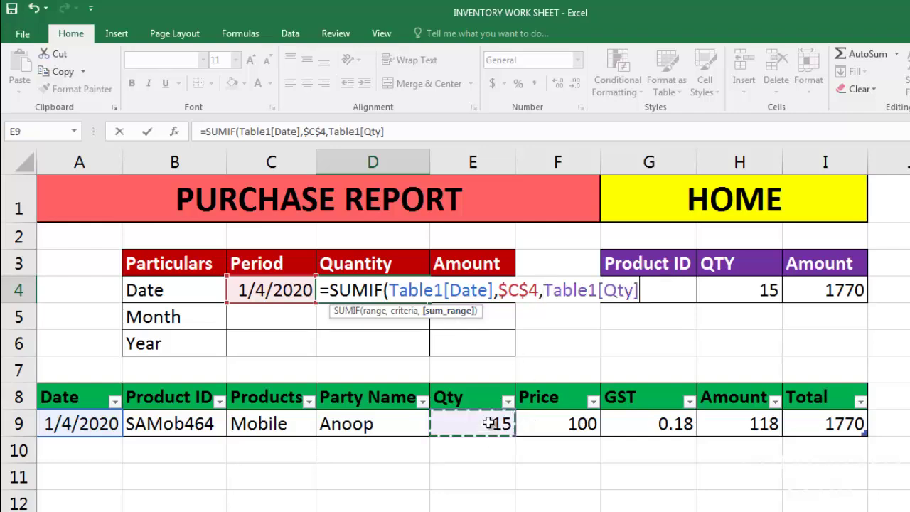
text())
key(Return)
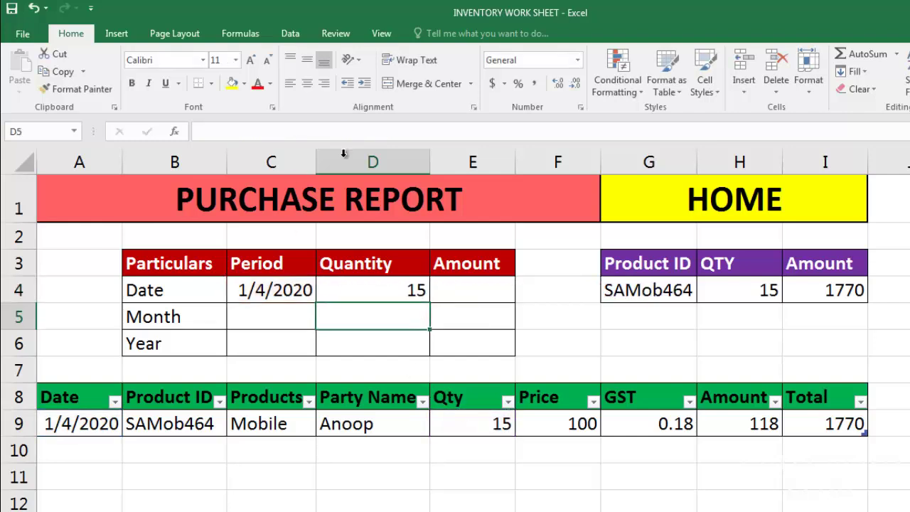
click(402, 293)
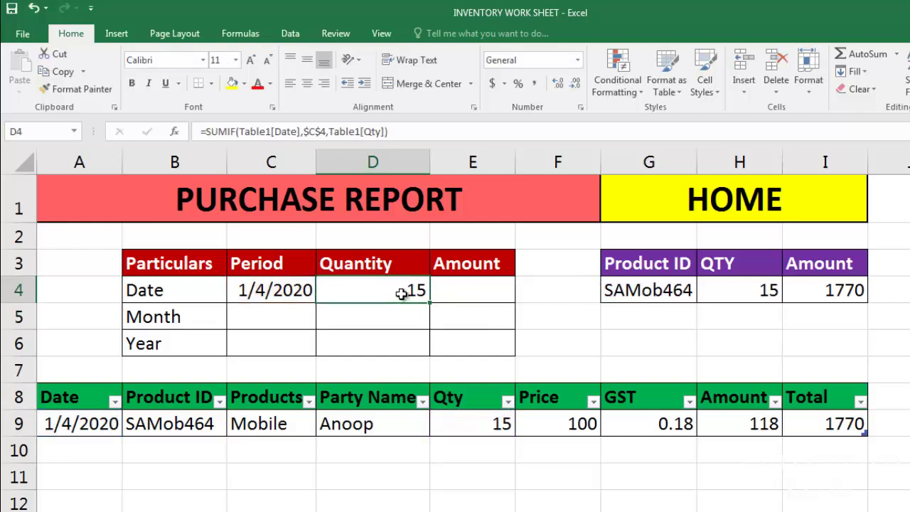
key(ctrl+c)
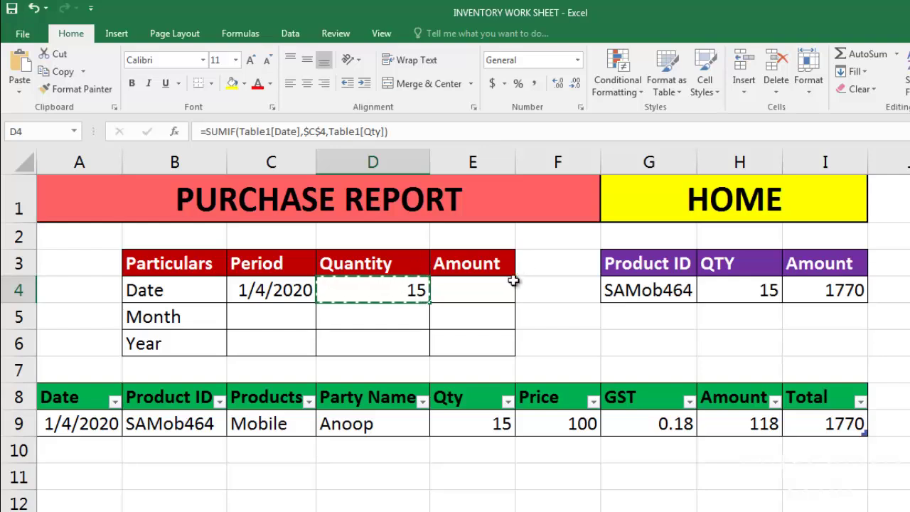
Paste the date SUMIF into E4 and change its sum range to Table1[Total], giving 1770.
click(472, 292)
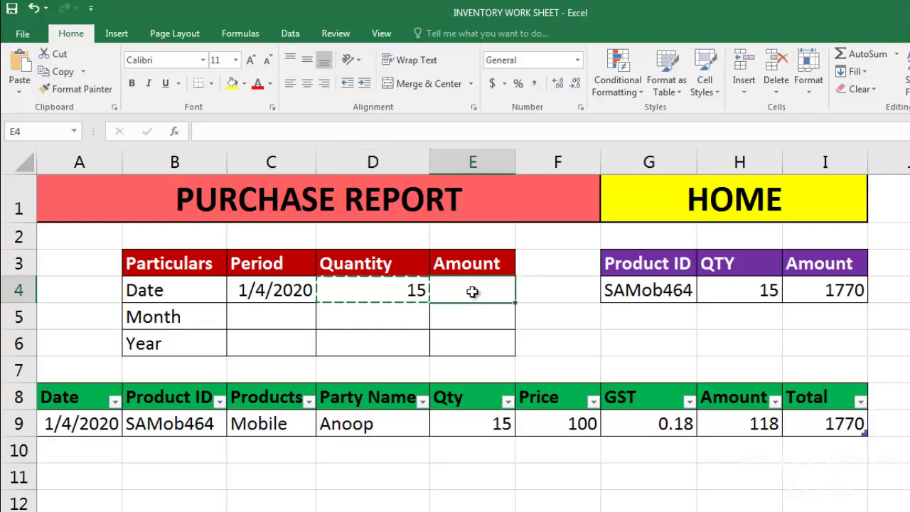
key(ctrl+v)
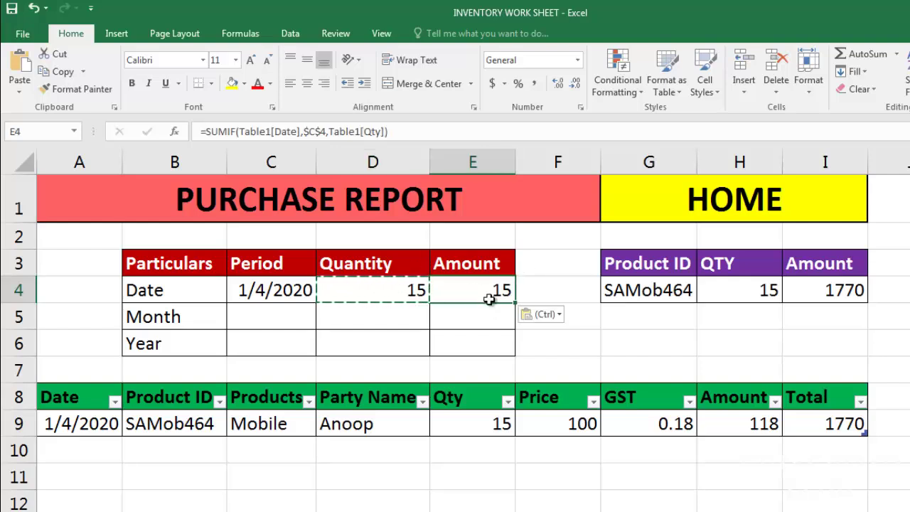
double_click(500, 290)
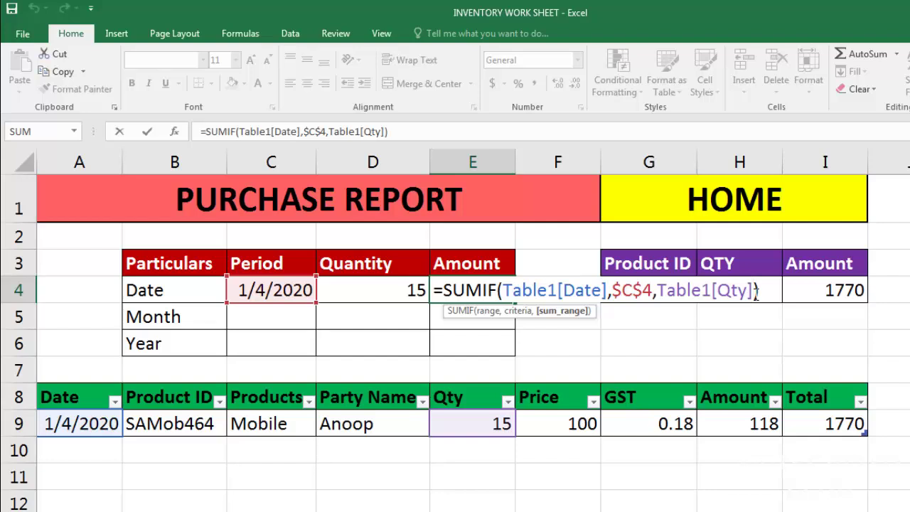
key(BackSpace)
key(BackSpace)
key(BackSpace)
key(BackSpace)
key(BackSpace)
key(BackSpace)
key(BackSpace)
key(BackSpace)
key(BackSpace)
key(BackSpace)
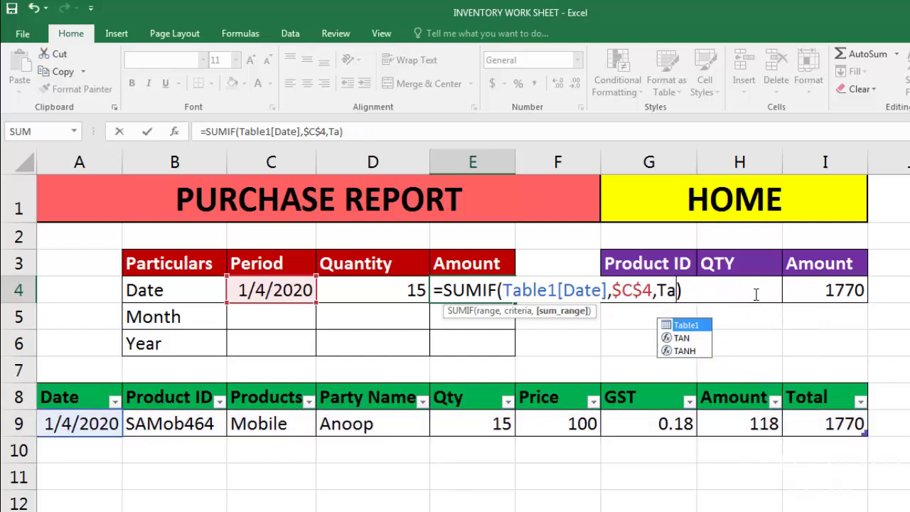
click(841, 426)
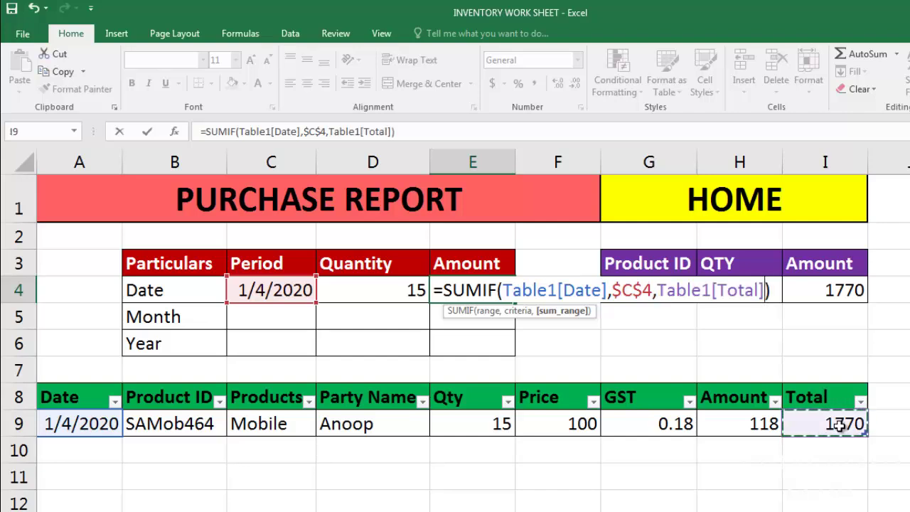
key(Return)
click(476, 291)
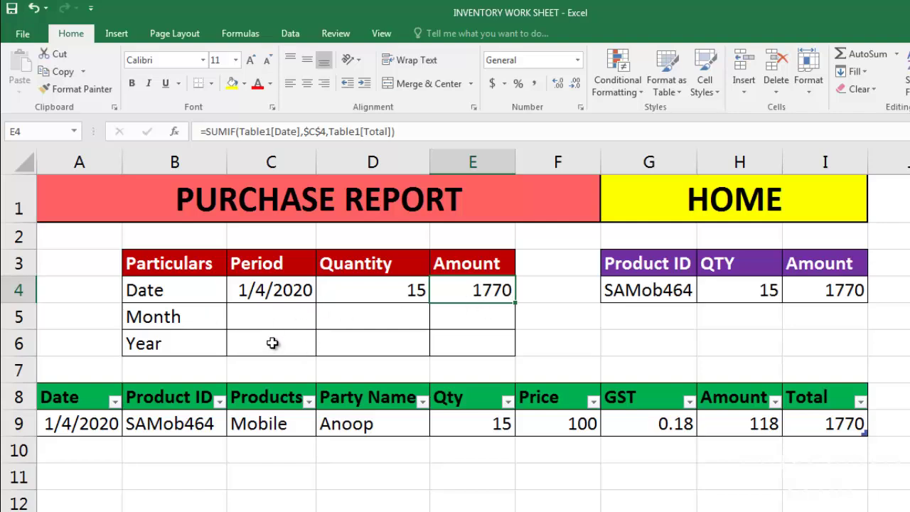
click(282, 320)
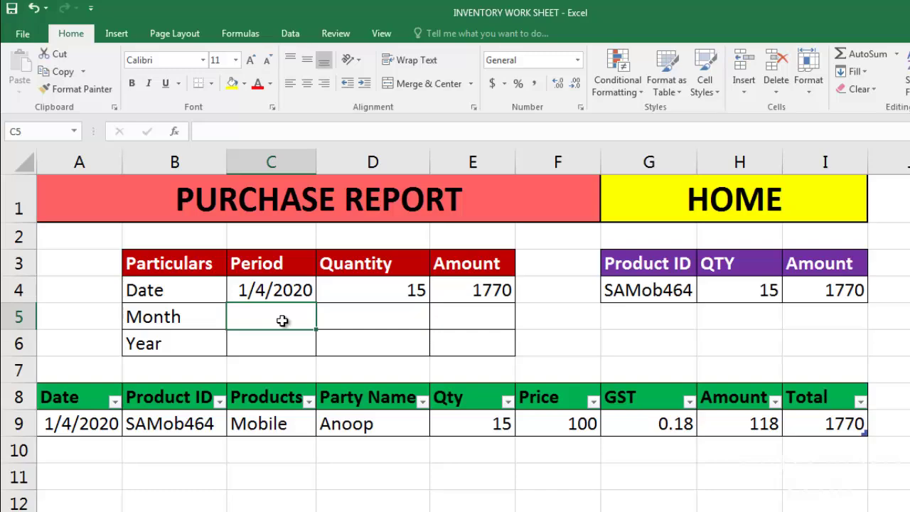
Give the Month period cell C5 the custom number format mmmm.
right_click(282, 321)
click(341, 256)
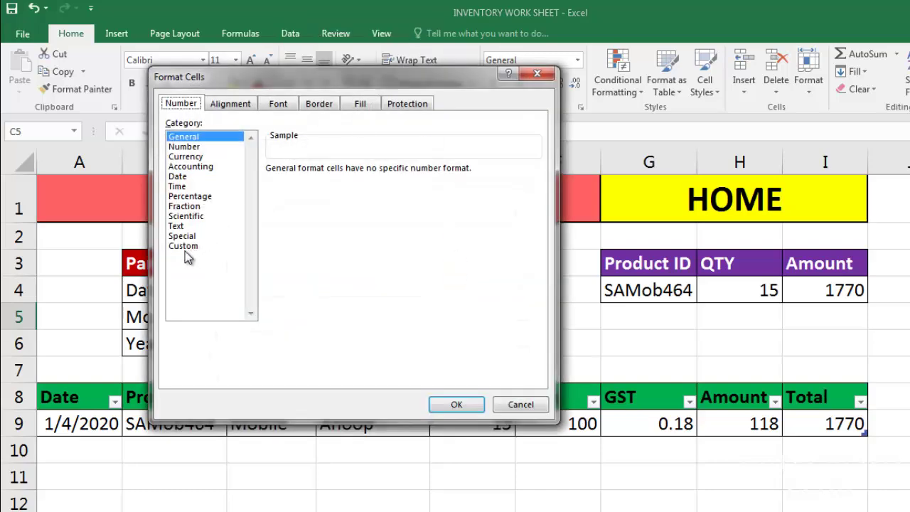
click(187, 247)
drag(331, 82, 548, 97)
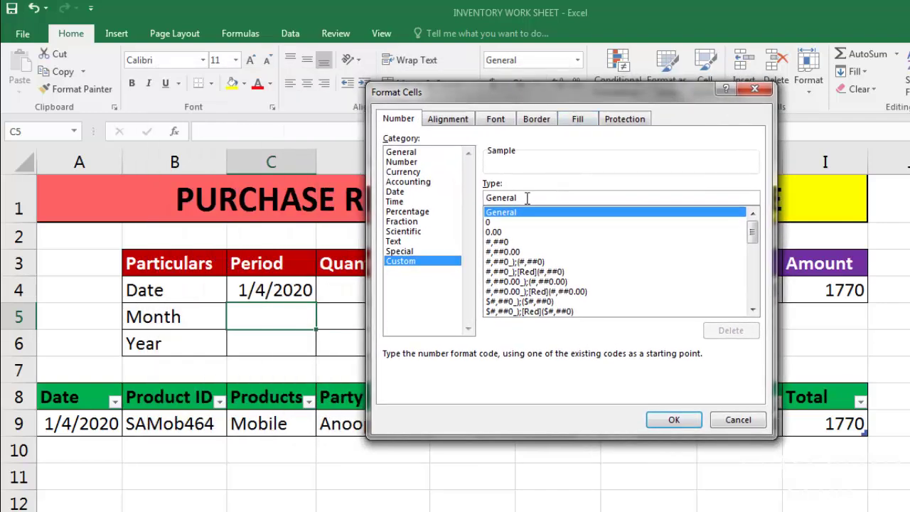
drag(527, 198, 483, 198)
key(BackSpace)
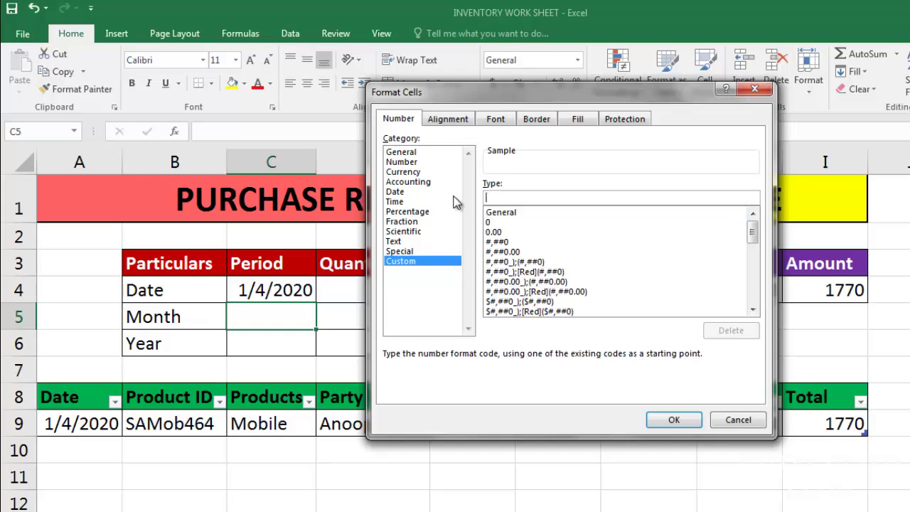
text(mmmm)
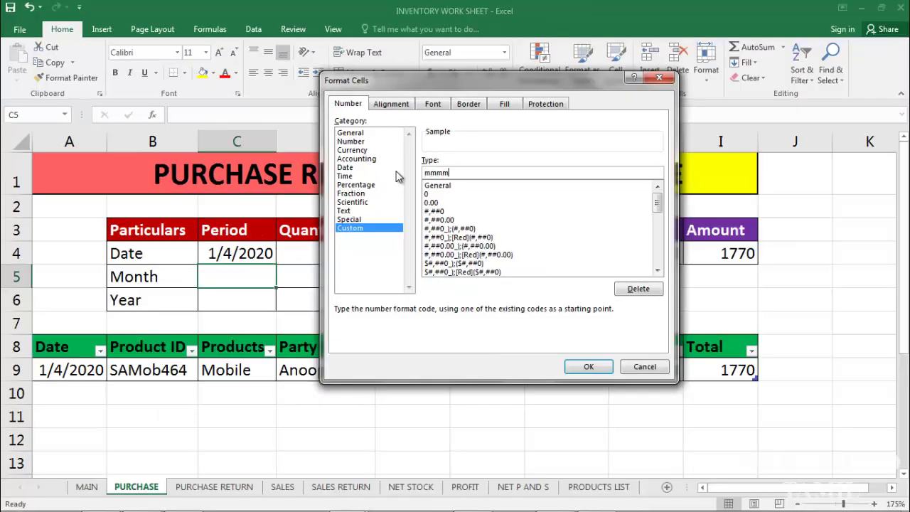
click(589, 366)
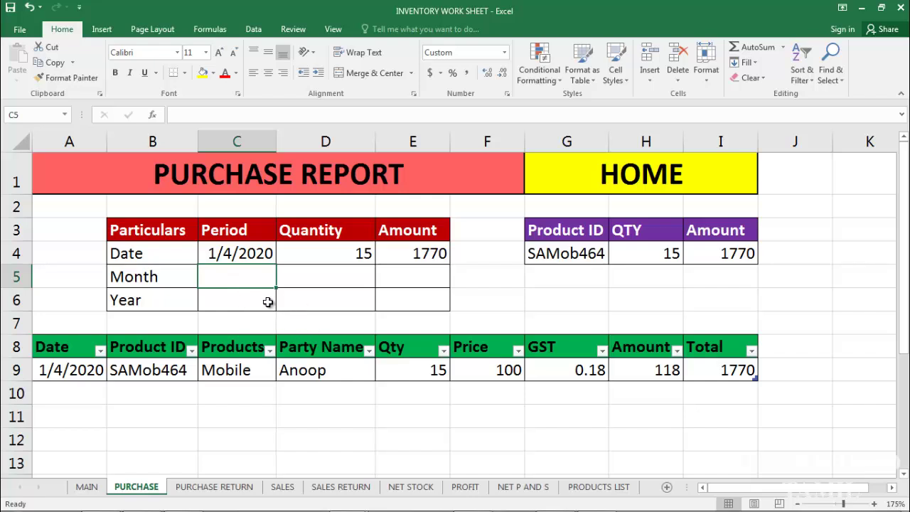
Enter the date 1/4/2020 in C5 so it displays as April.
text(04)
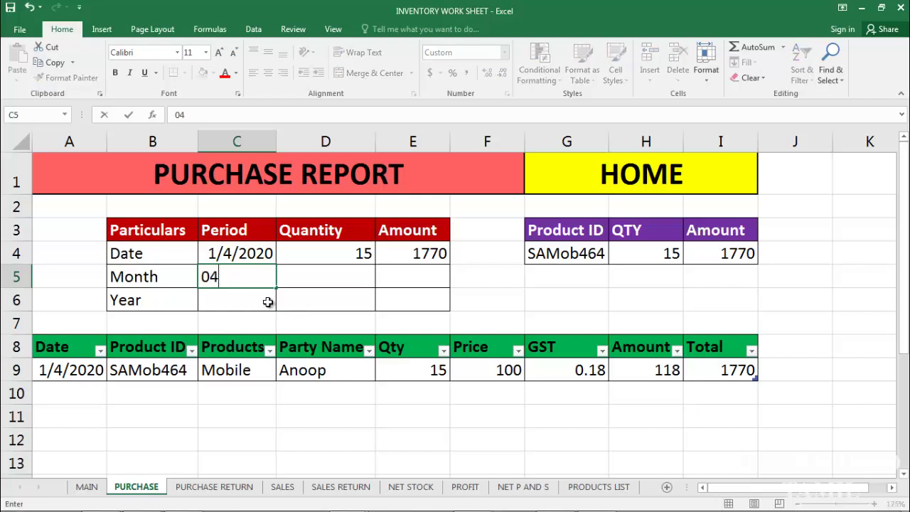
text(1/04/2020)
key(Return)
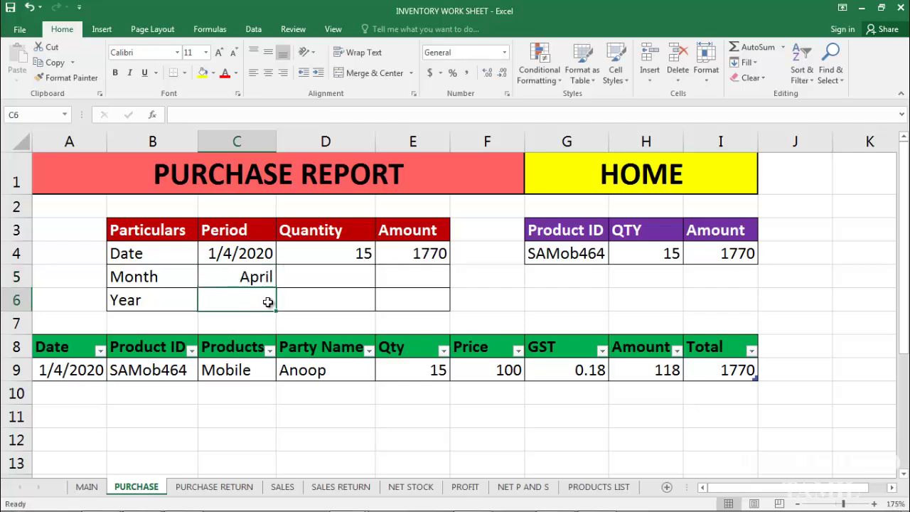
click(255, 278)
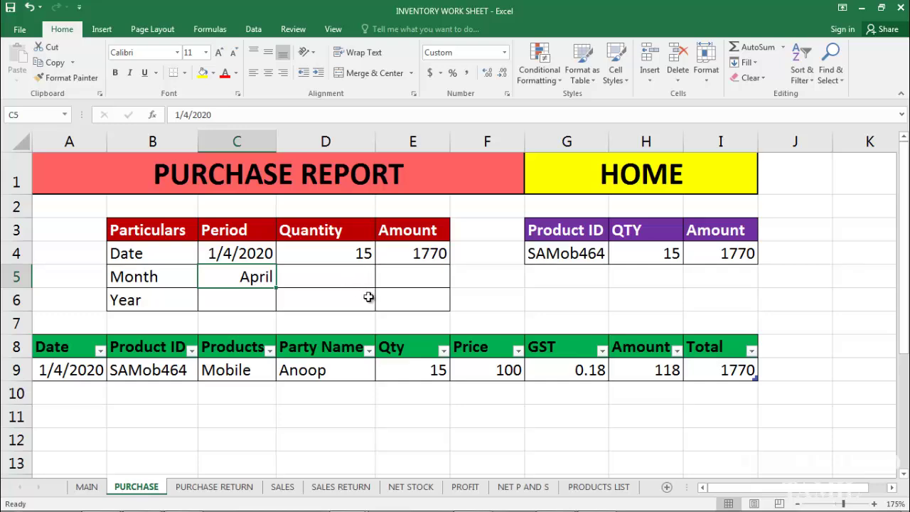
Start D5's SUMIFS summing Table1[Qty] where Table1[Date] is >= $C$5.
click(339, 277)
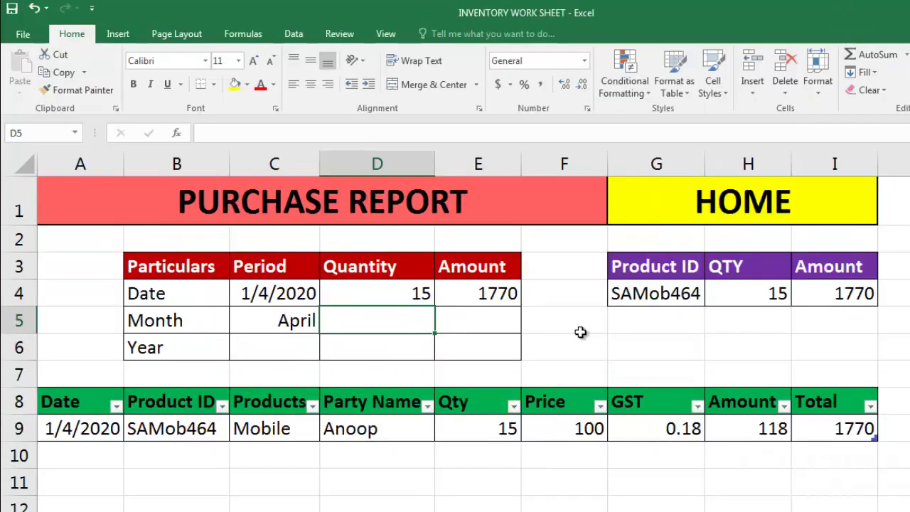
text(=)
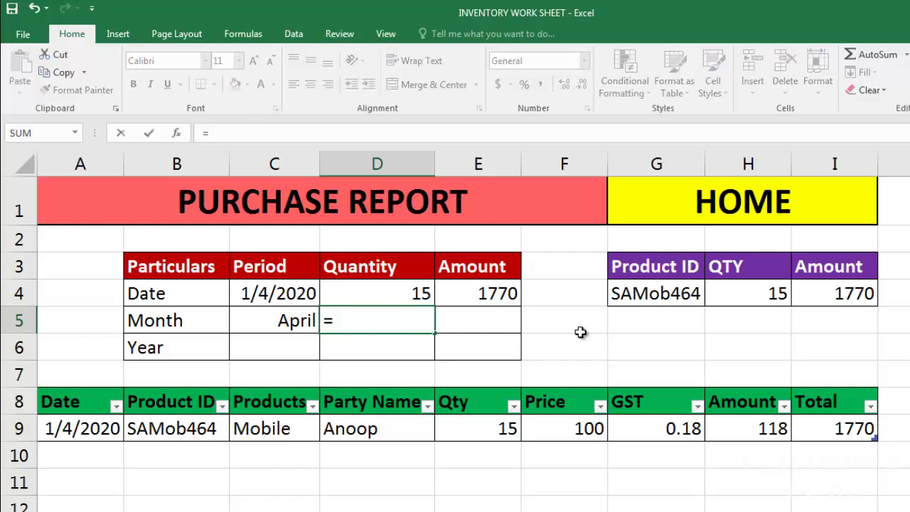
text(SUMIFS)
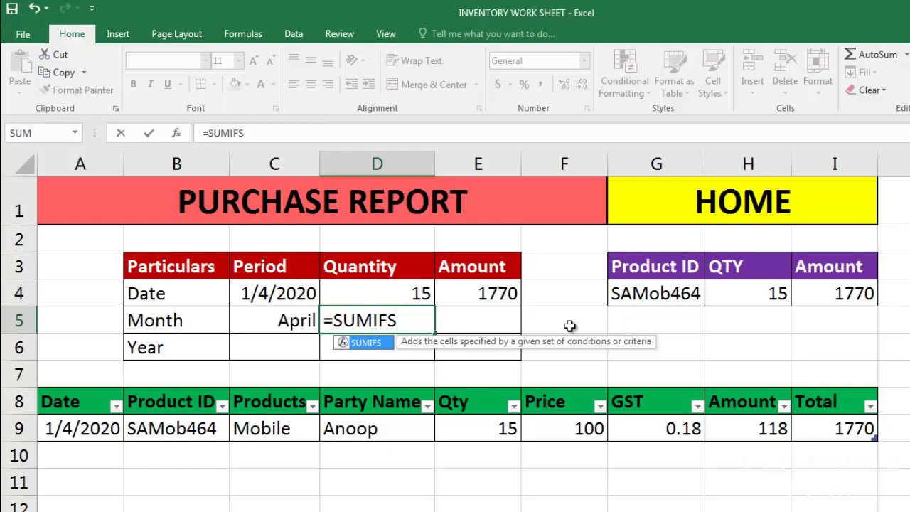
text(()
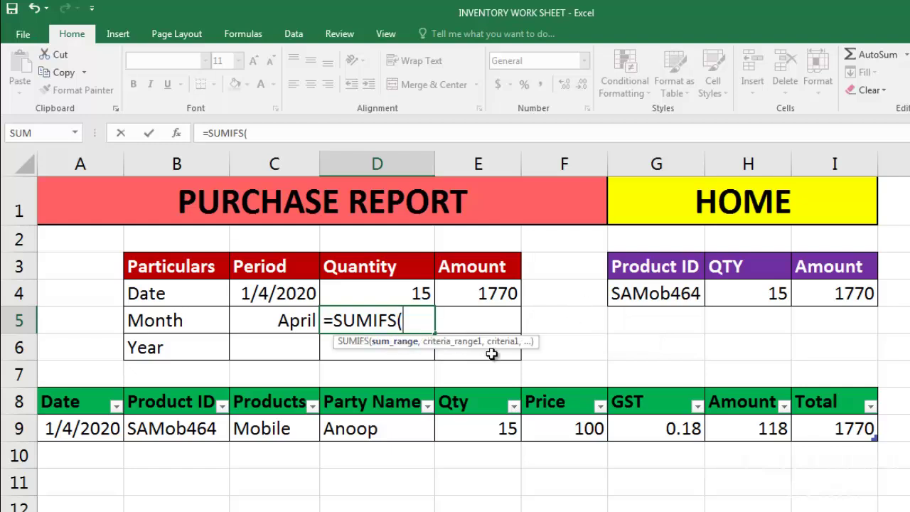
click(495, 428)
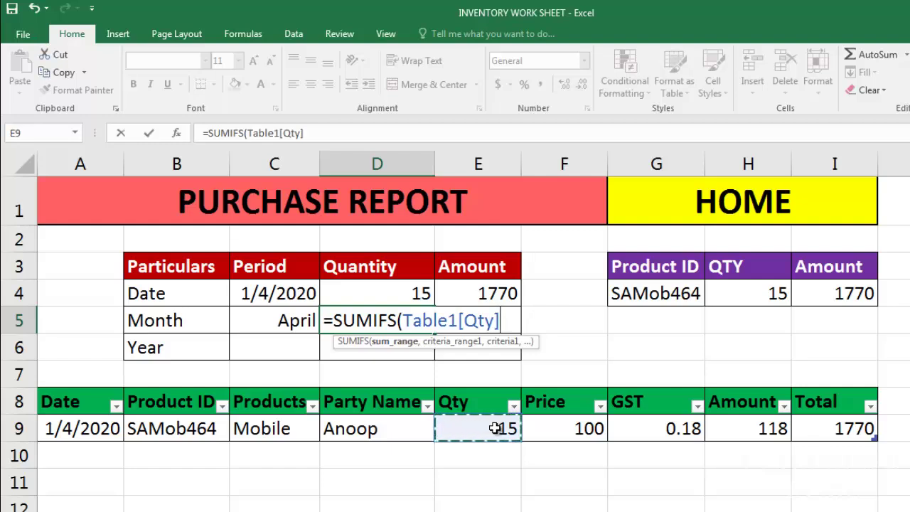
text(,)
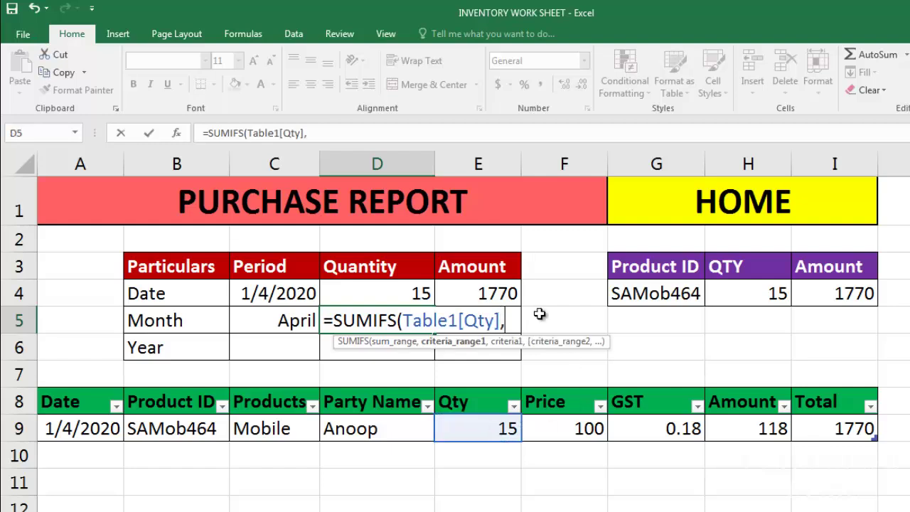
click(88, 426)
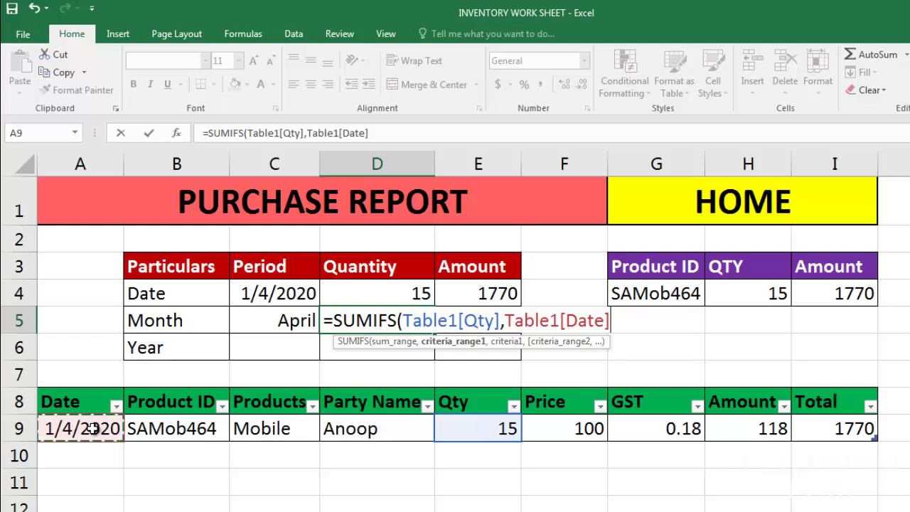
text(,">=)
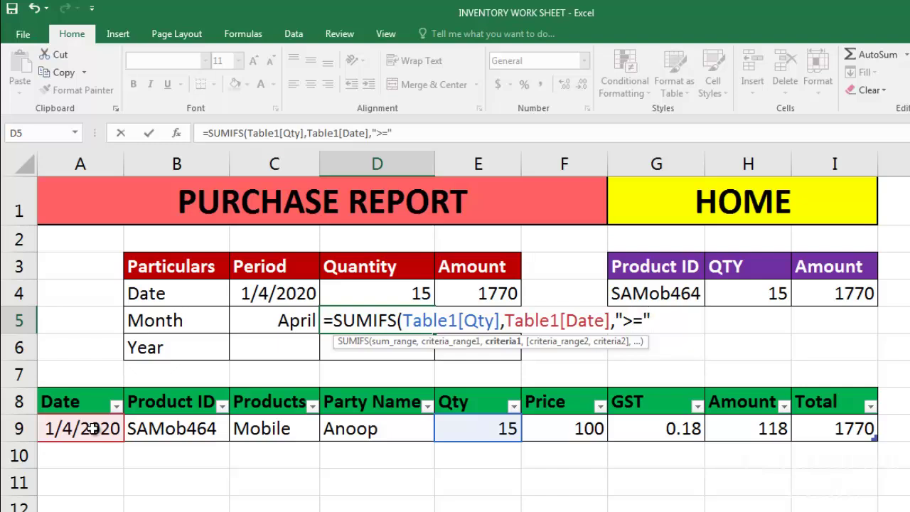
text("&)
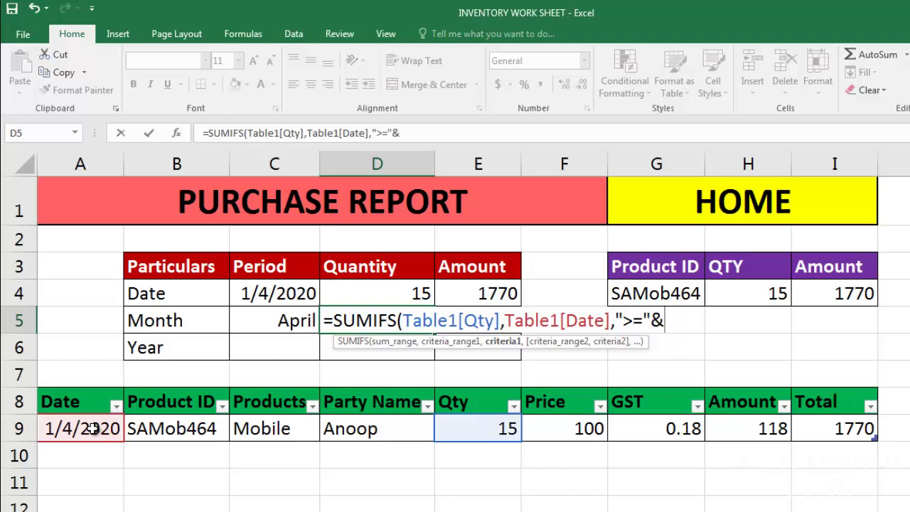
click(299, 321)
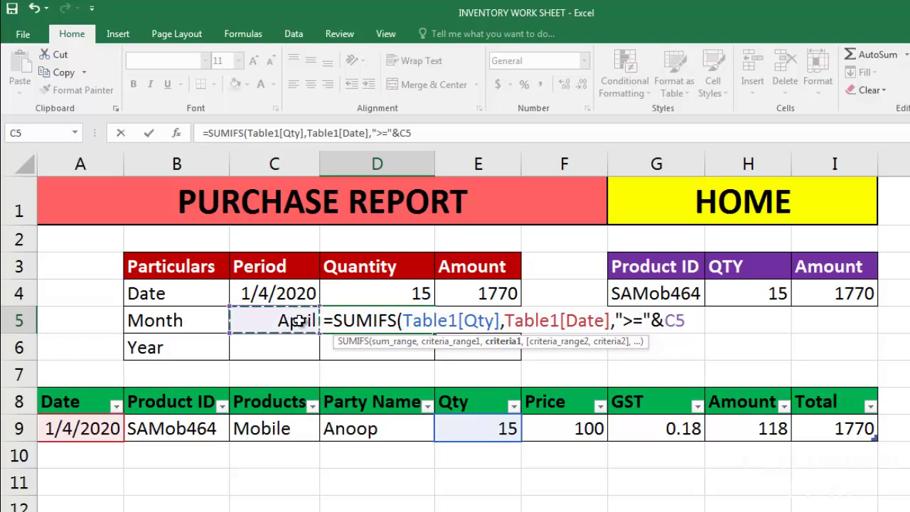
key(F4)
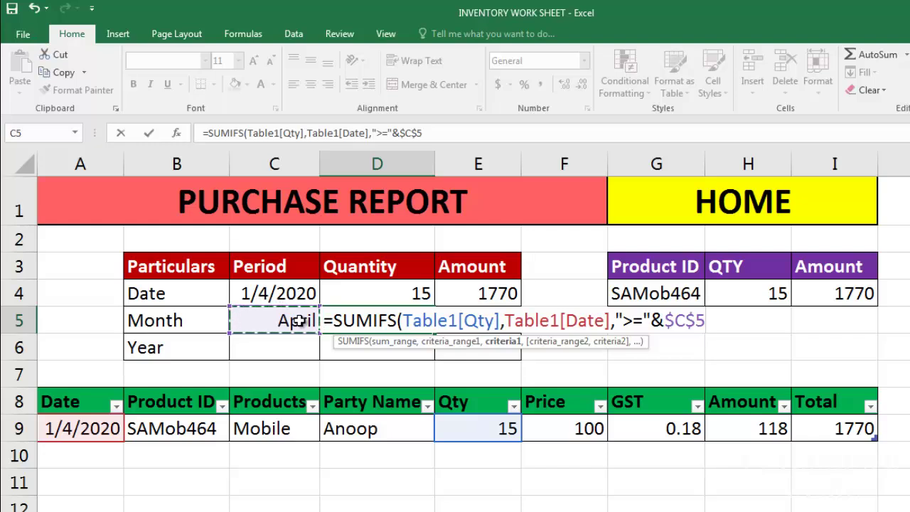
text(,)
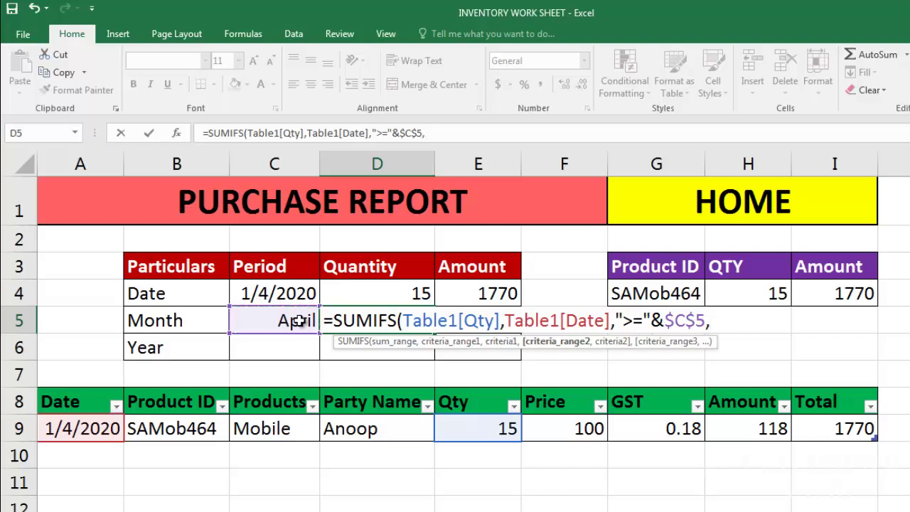
Add the criterion Table1[Date] <= EOMONTH($C$5,0) and commit, giving 15.
click(91, 426)
text(,"<=)
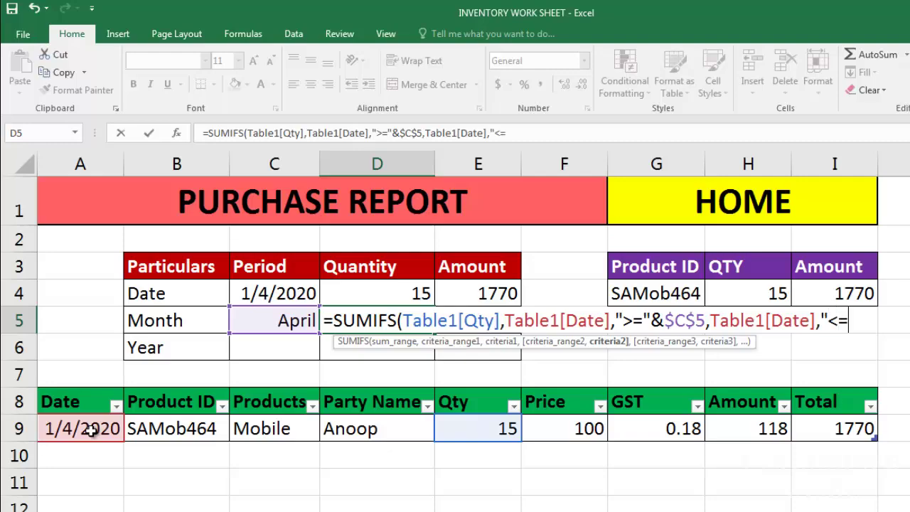
text(")
text(&)
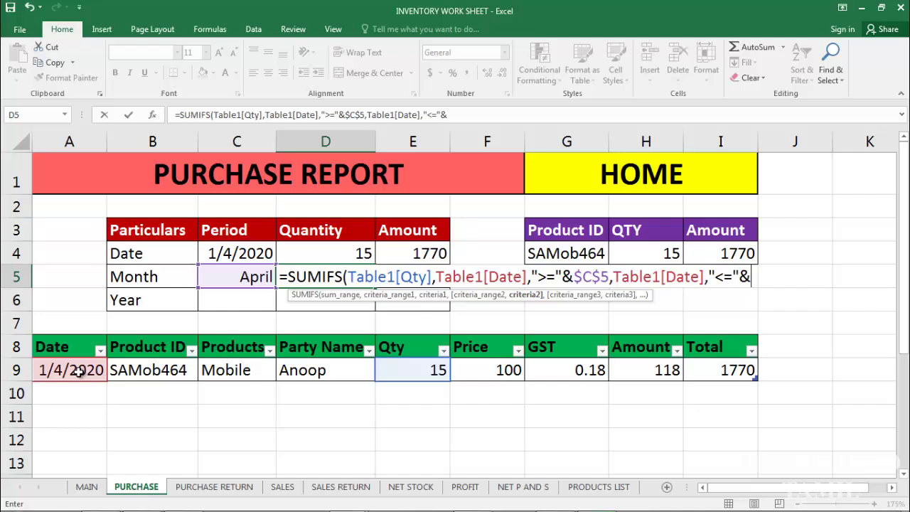
text(EOM)
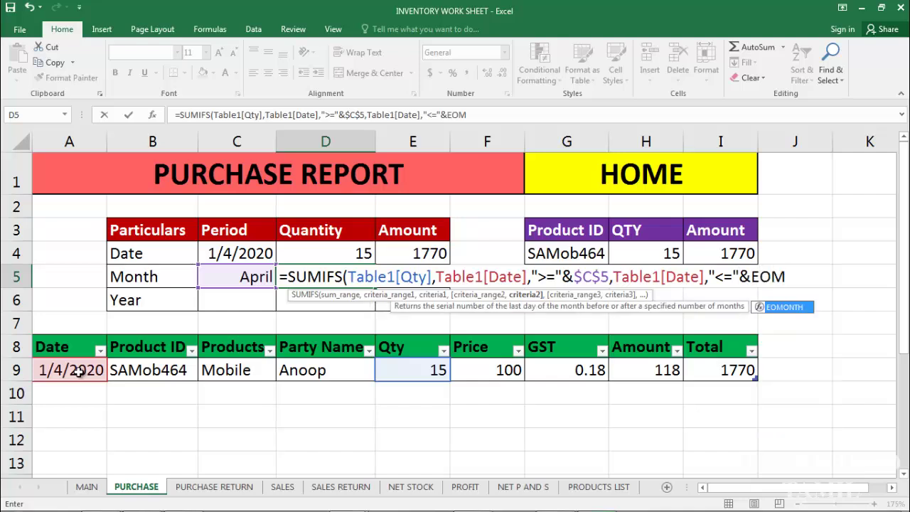
key(Tab)
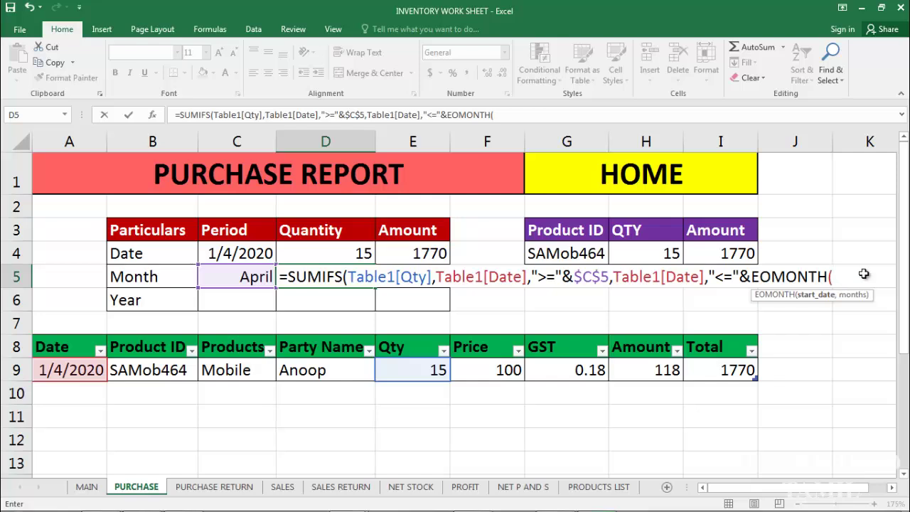
click(258, 279)
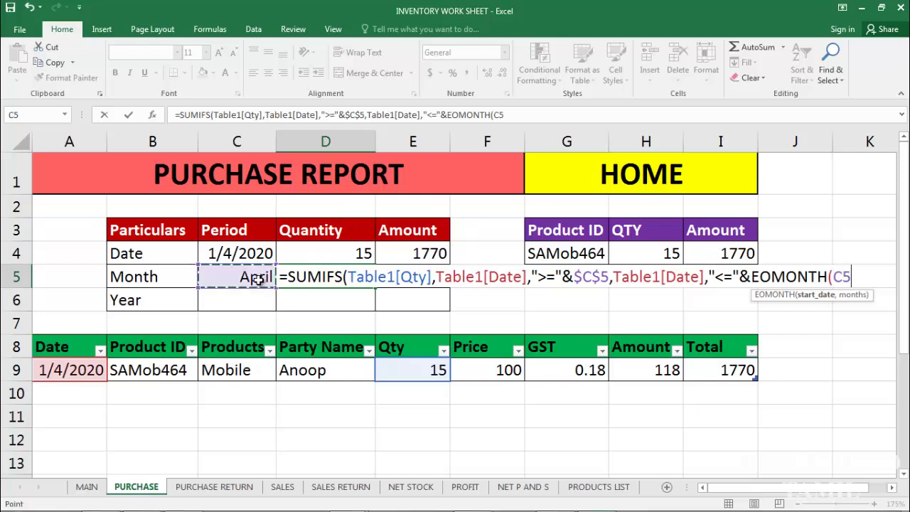
key(F4)
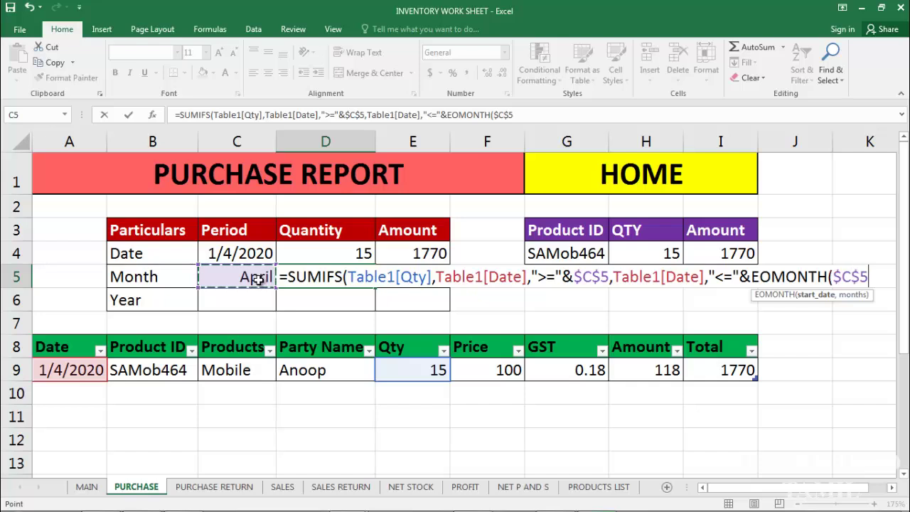
text(,0)
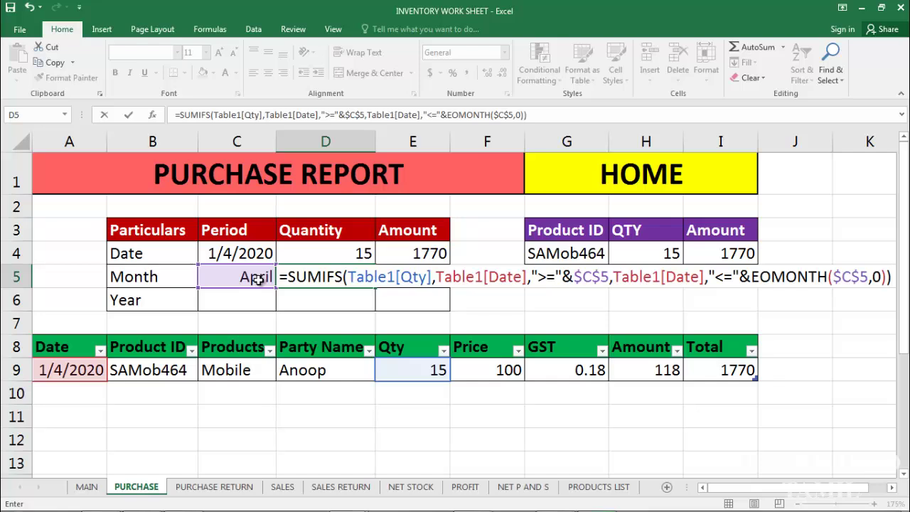
key(Return)
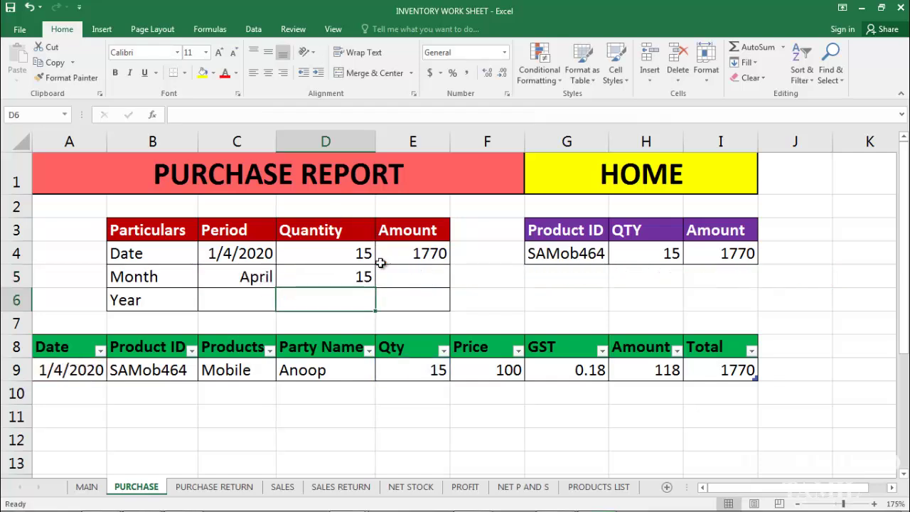
click(362, 276)
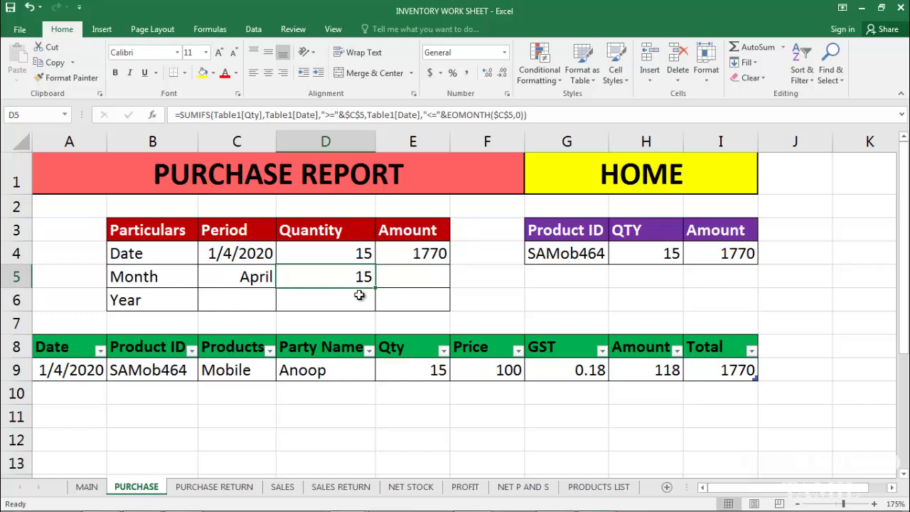
Copy D5's monthly formula to E5 and swap Table1[Qty] for Table1[Total], giving 1770.
drag(352, 283, 362, 277)
key(ctrl+c)
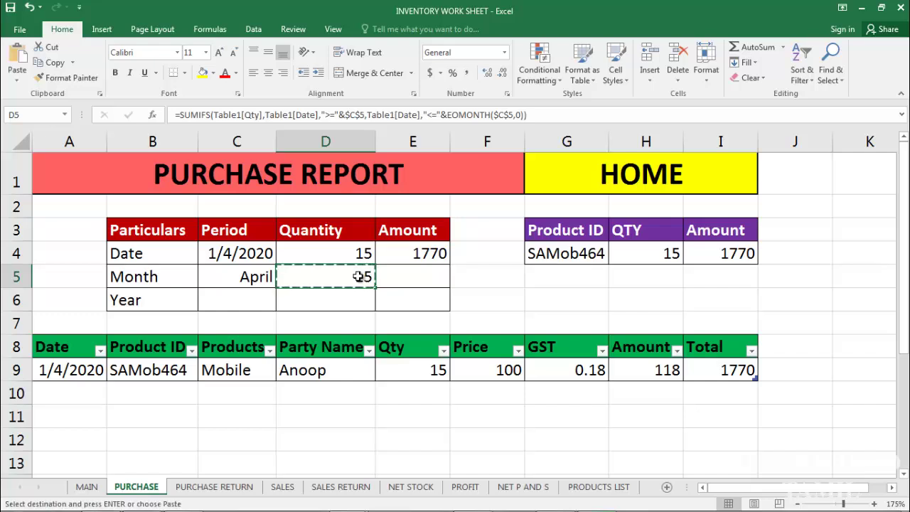
click(419, 275)
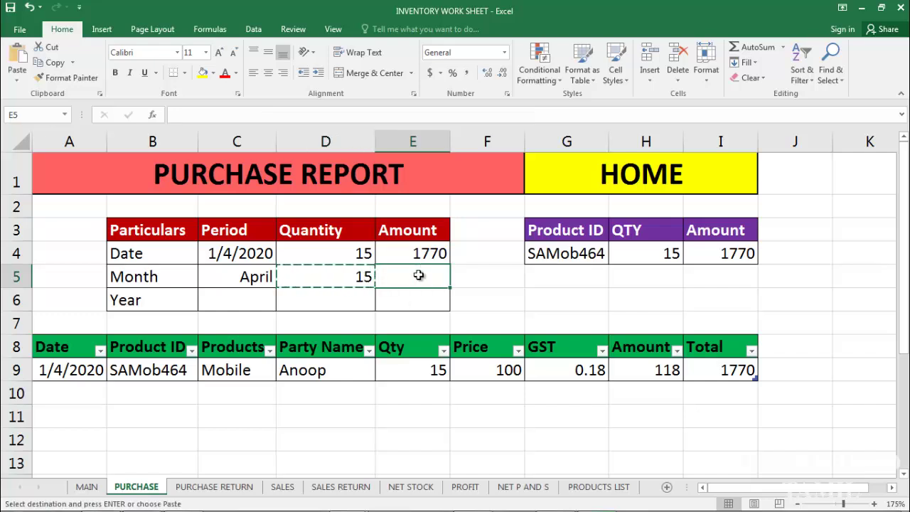
key(ctrl+v)
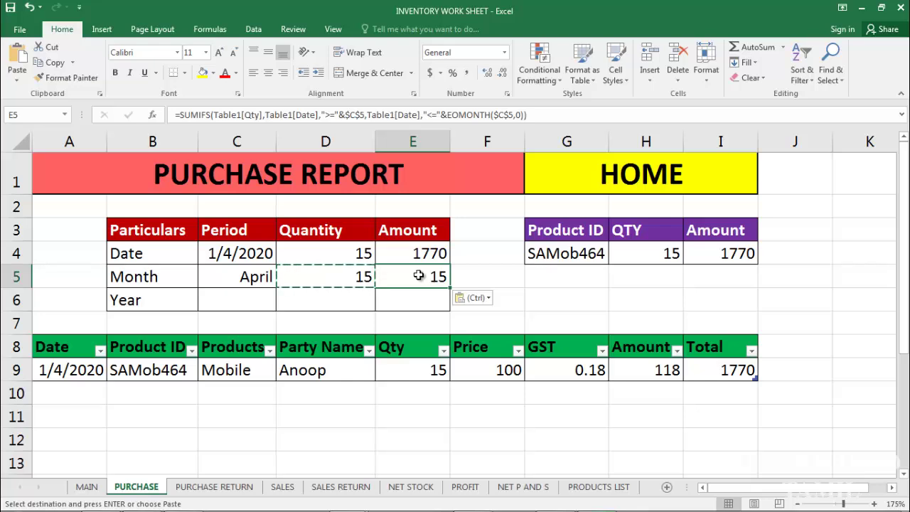
click(424, 292)
double_click(425, 276)
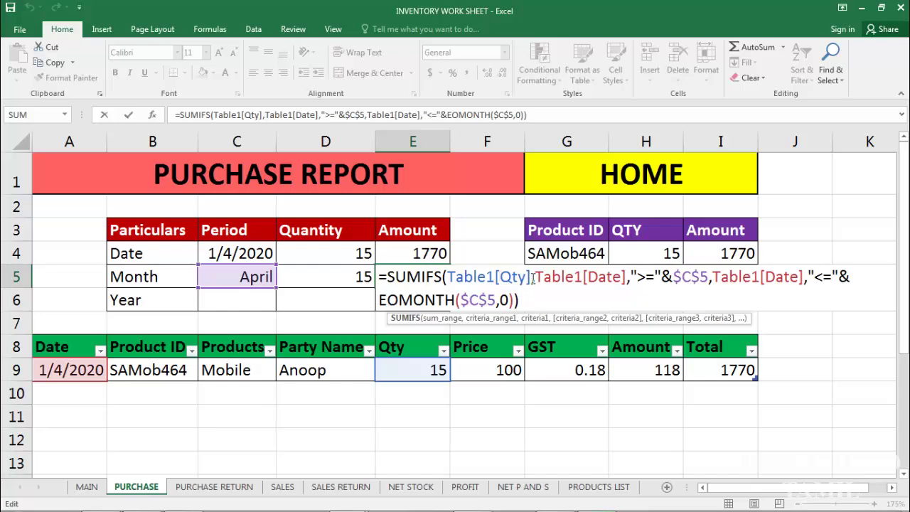
click(532, 277)
key(BackSpace)
key(BackSpace)
key(BackSpace)
key(BackSpace)
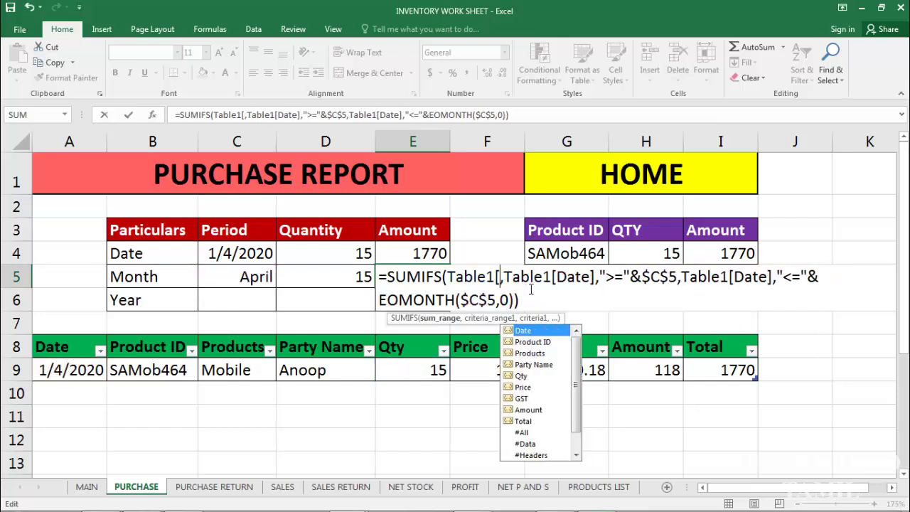
key(BackSpace)
key(BackSpace)
key(BackSpace)
key(BackSpace)
key(BackSpace)
key(BackSpace)
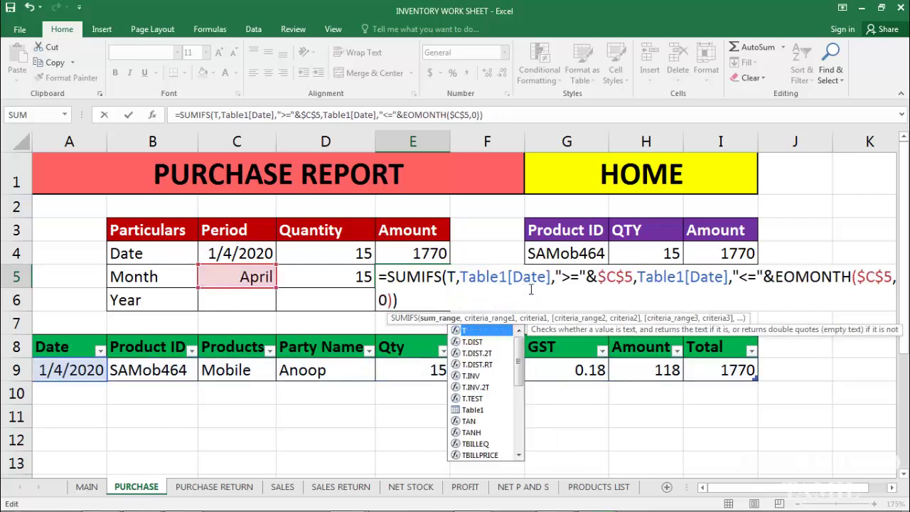
key(BackSpace)
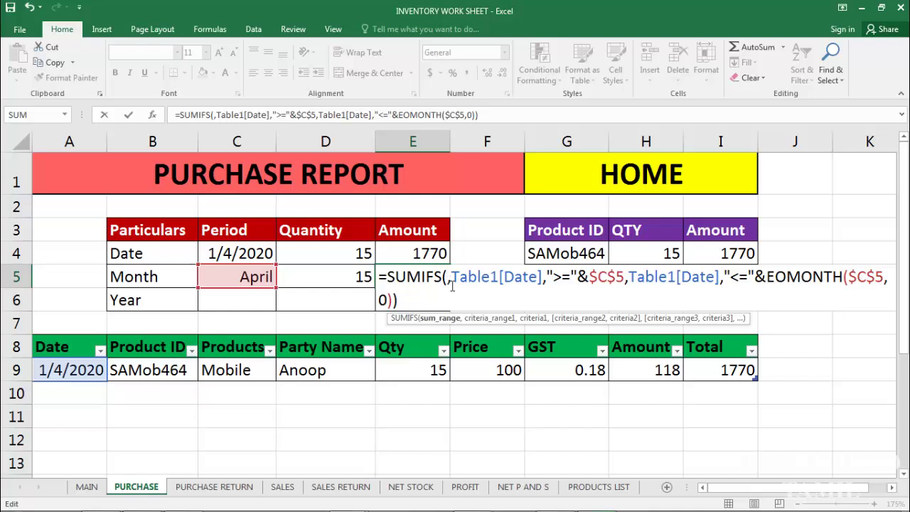
click(732, 373)
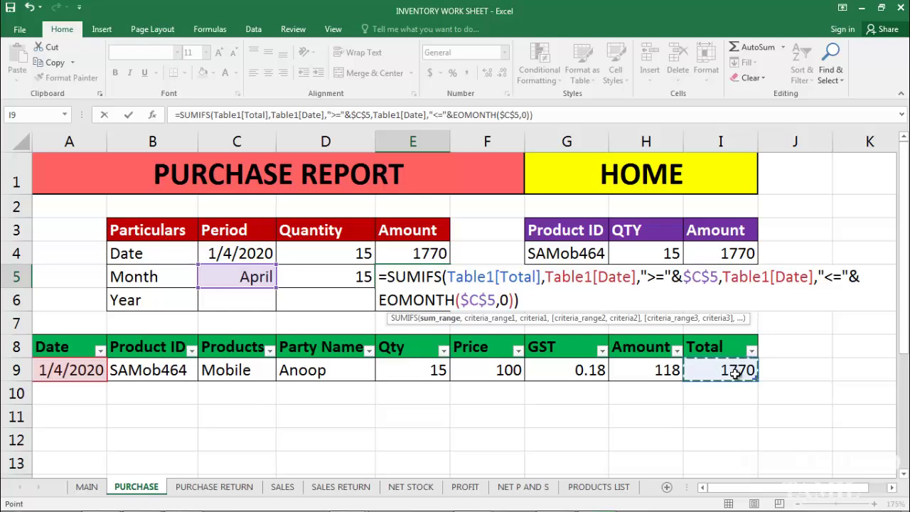
key(Return)
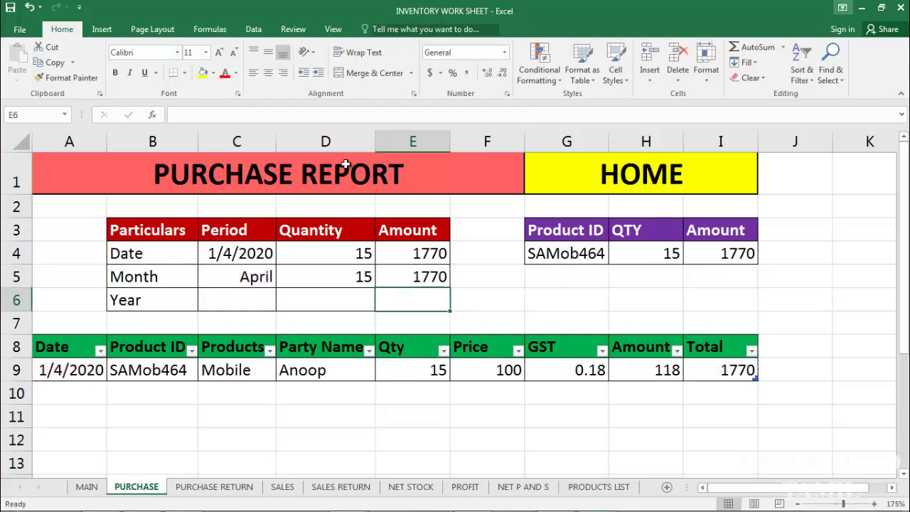
Review the Month row's Amount formula in E5 and the date in C5.
click(419, 279)
click(242, 284)
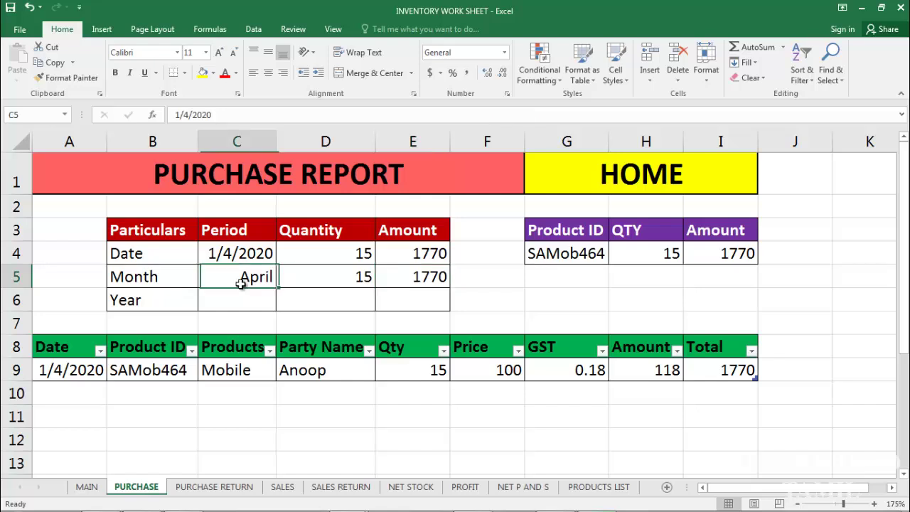
click(419, 278)
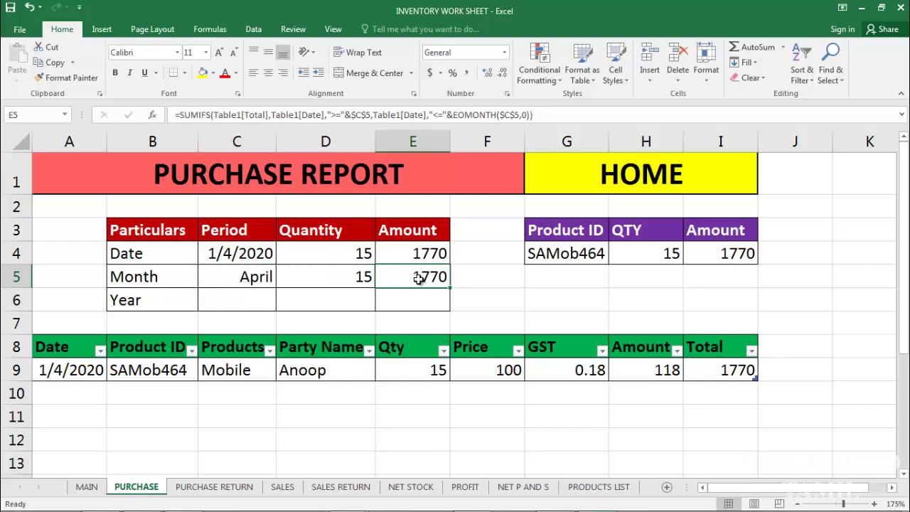
key(Down)
key(Down)
key(Left)
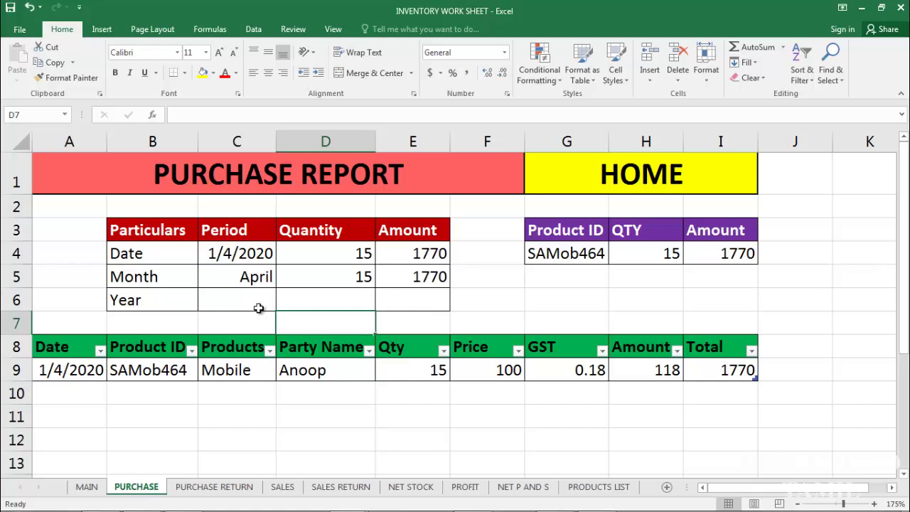
Enter 2020 in the Year period cell C6 and begin a SUMIFS in D6.
click(233, 304)
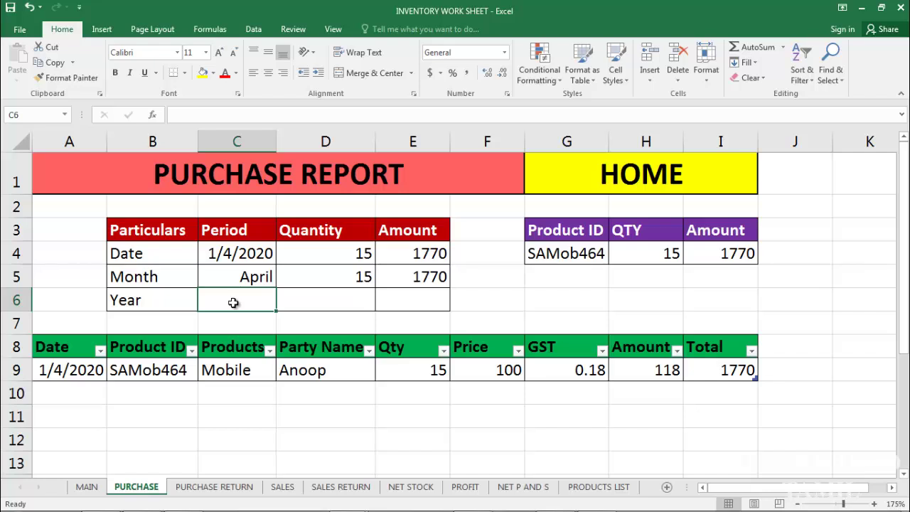
text(2020)
key(Return)
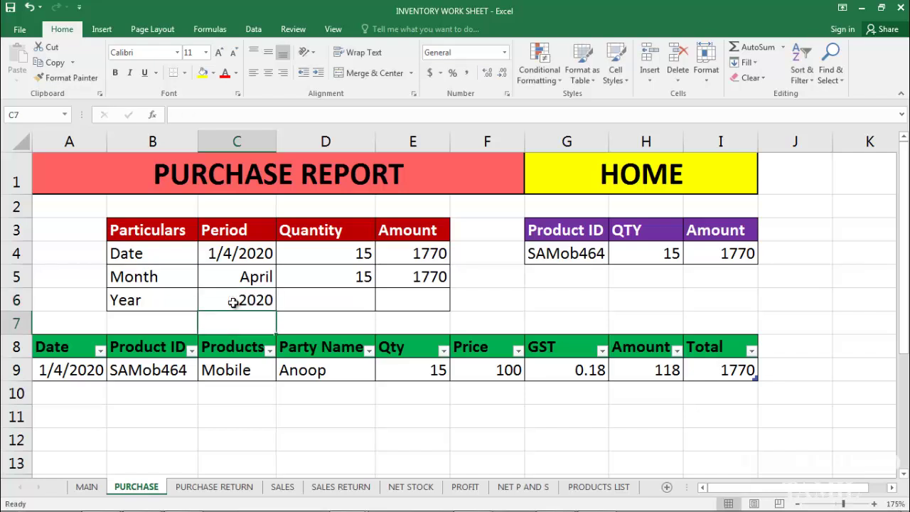
click(349, 298)
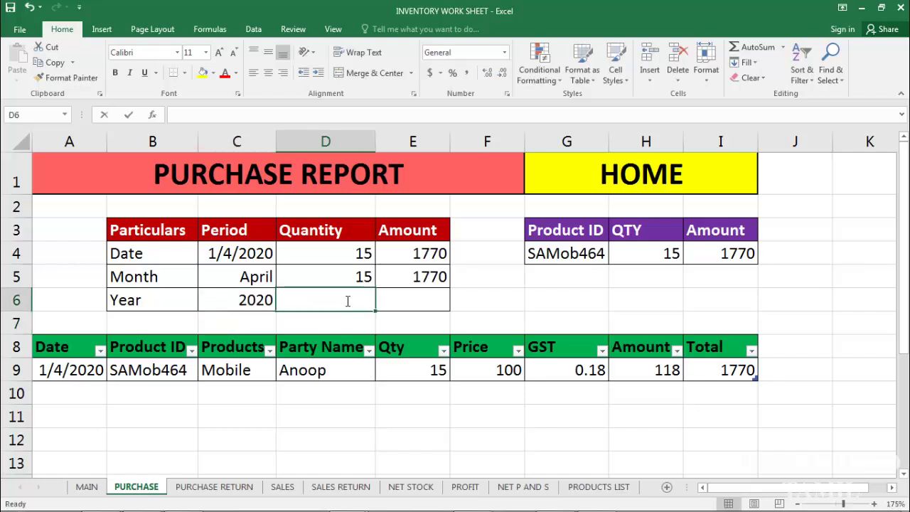
text(=SUMIFS()
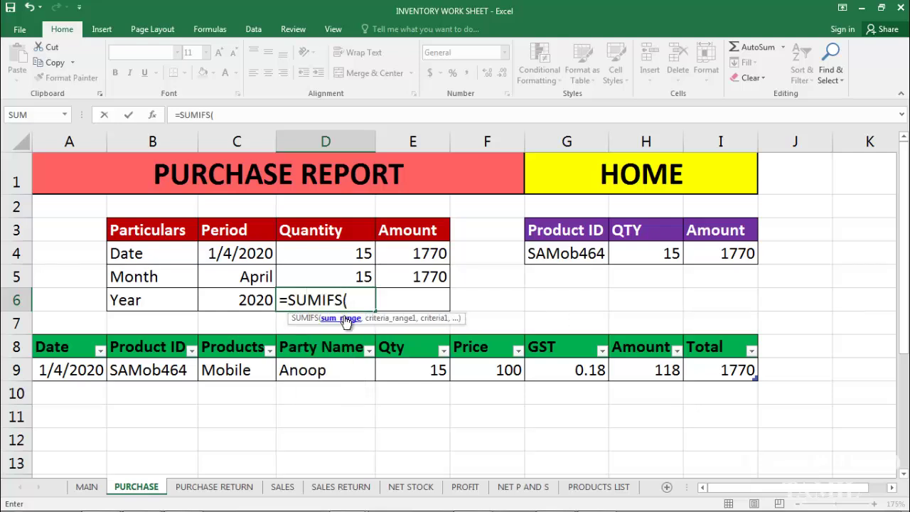
Sum Table1[Qty] where Table1[Date] is >= DATE($C$6,1,1).
click(430, 366)
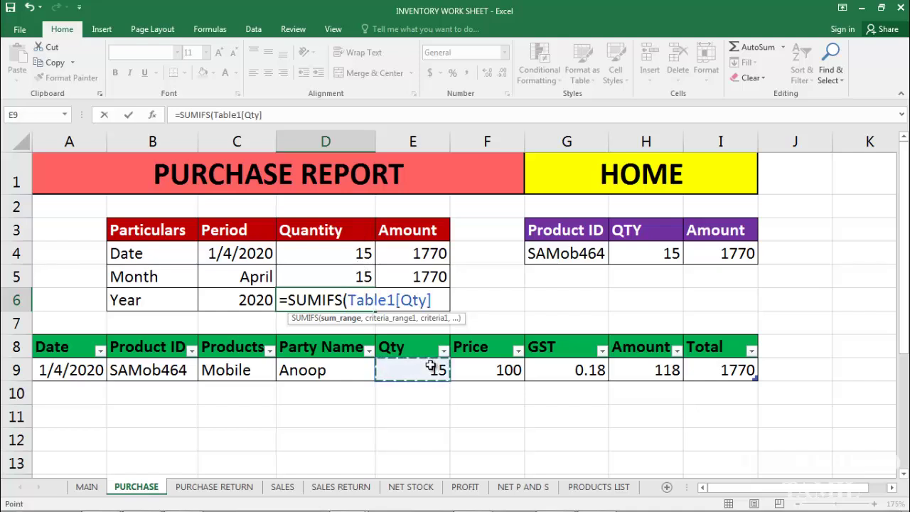
text(,)
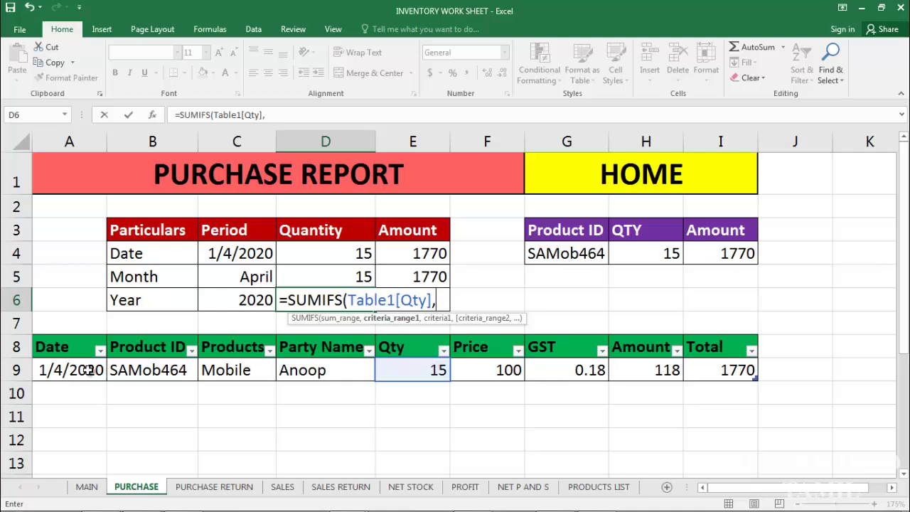
click(87, 369)
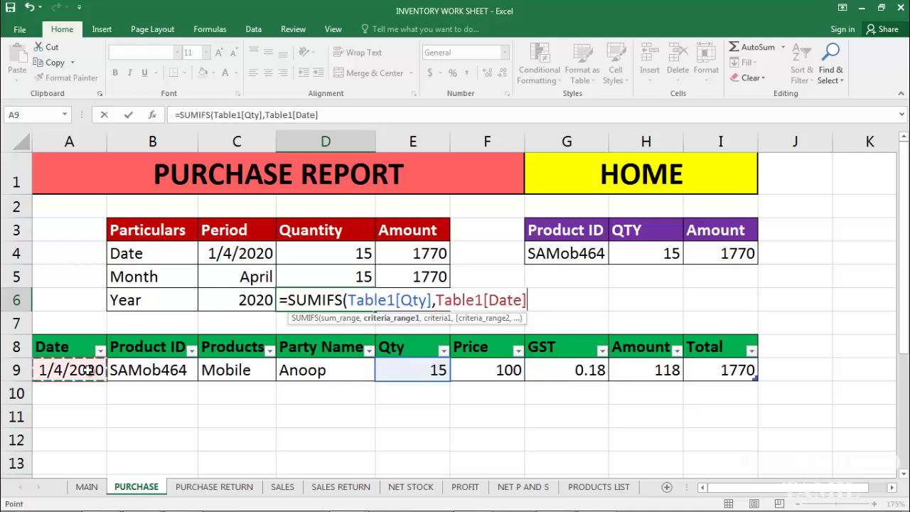
text(,">=)
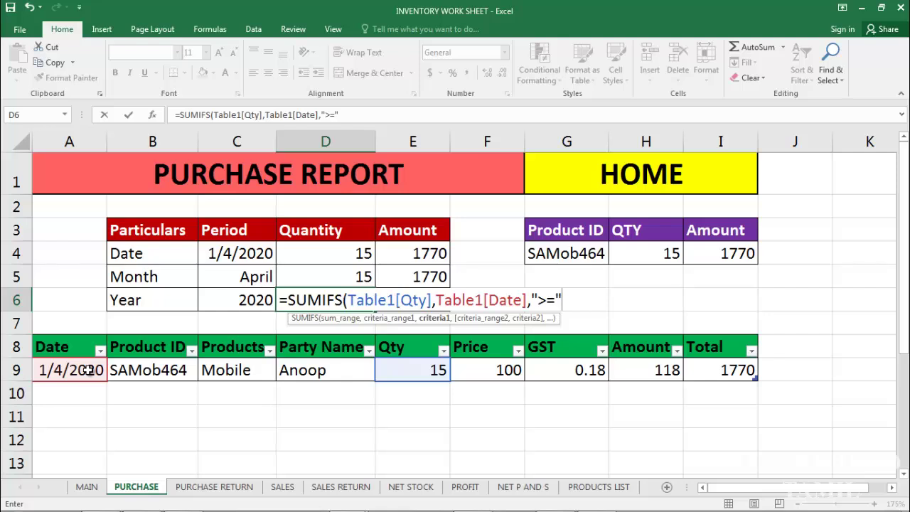
text(&E)
key(BackSpace)
text(DATE()
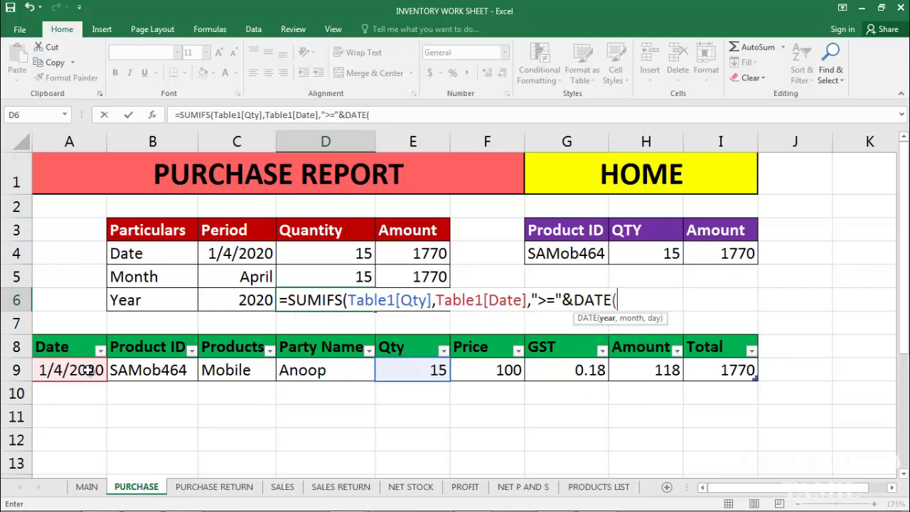
click(258, 300)
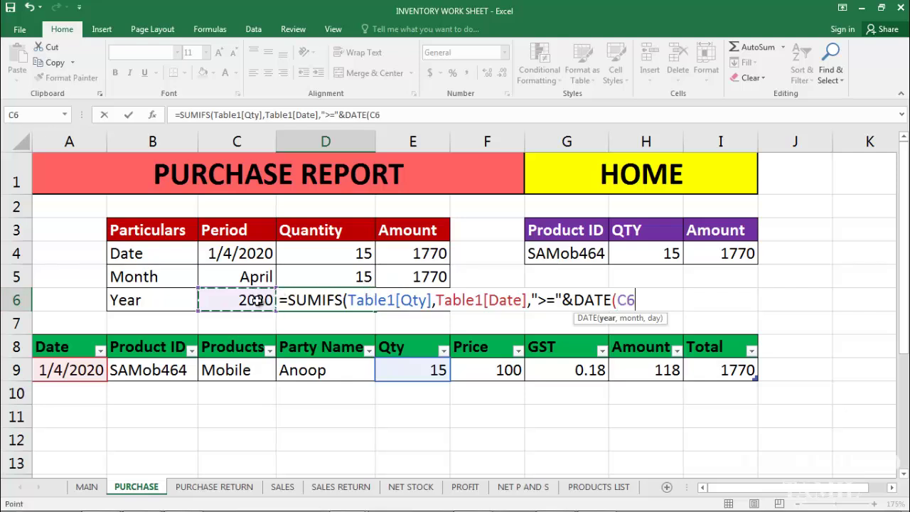
key(F4)
text(,1)
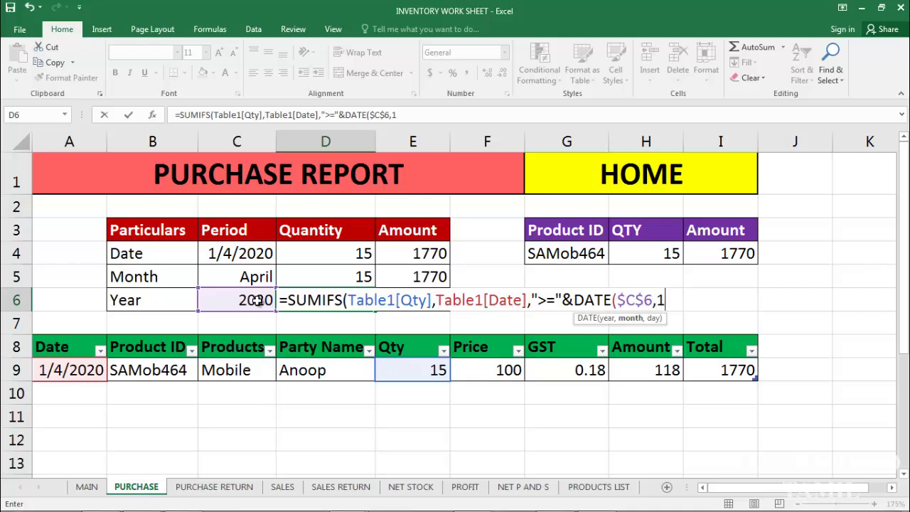
text(,1))
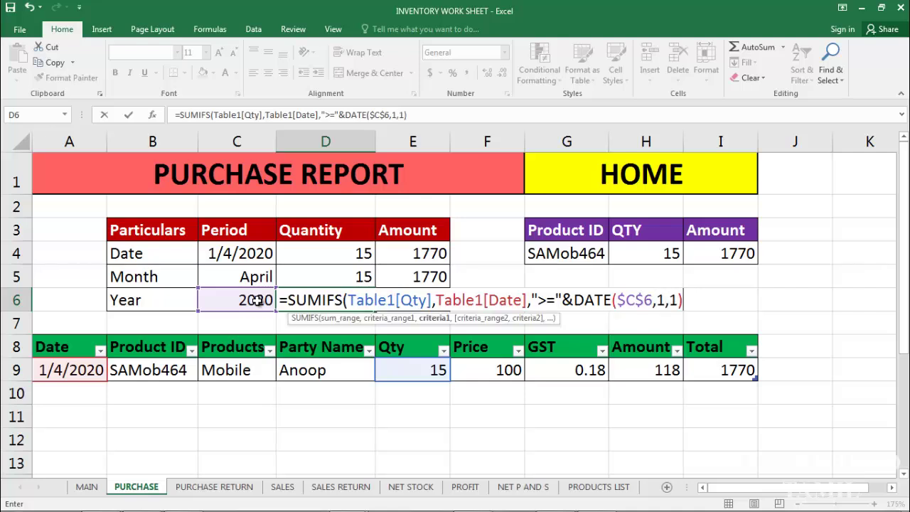
text(,)
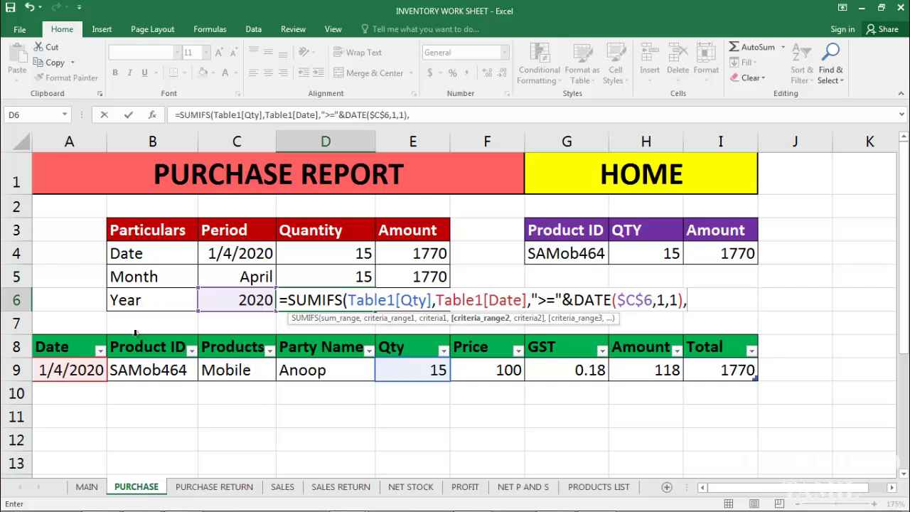
Add the criterion Table1[Date] <= DATE($C$6,12,31) and commit, giving 15.
click(77, 369)
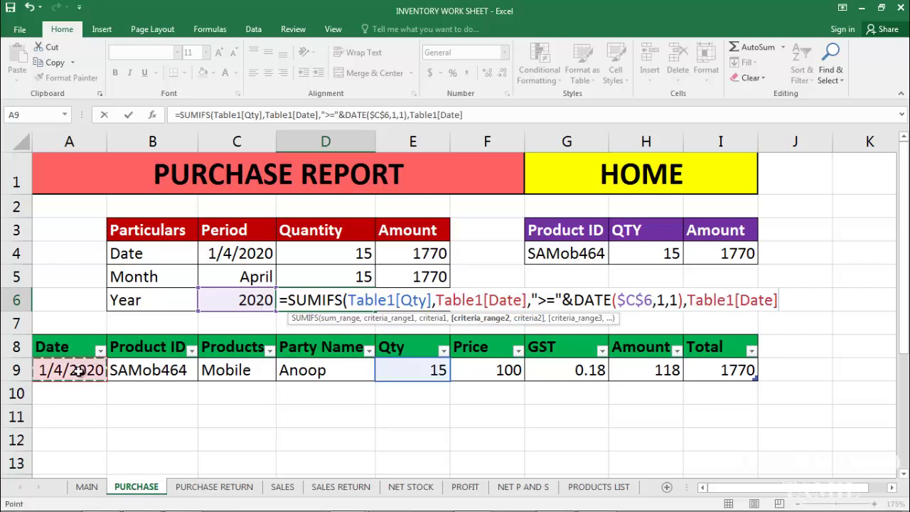
text(,)
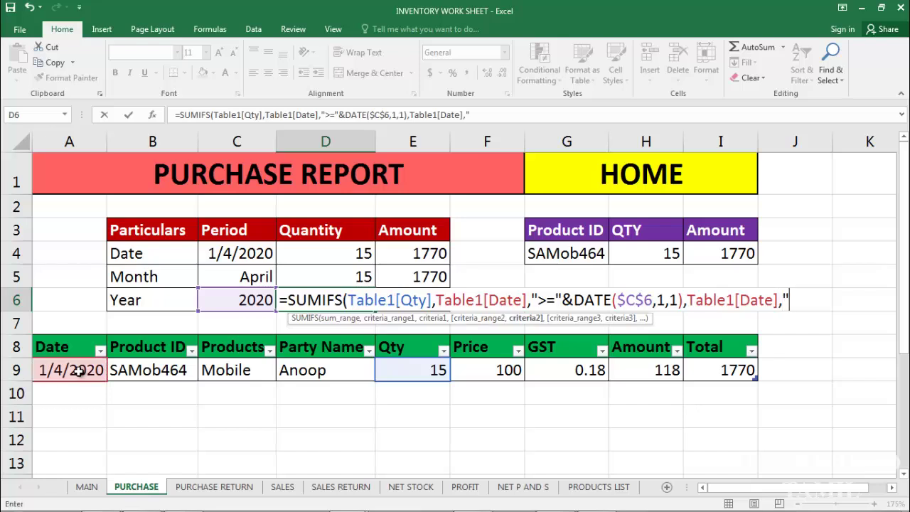
text("<="&DATE)
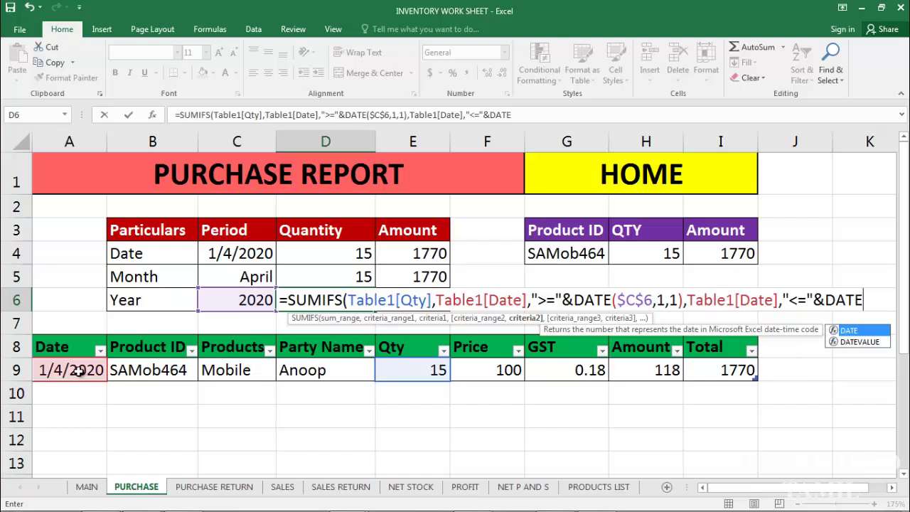
text(()
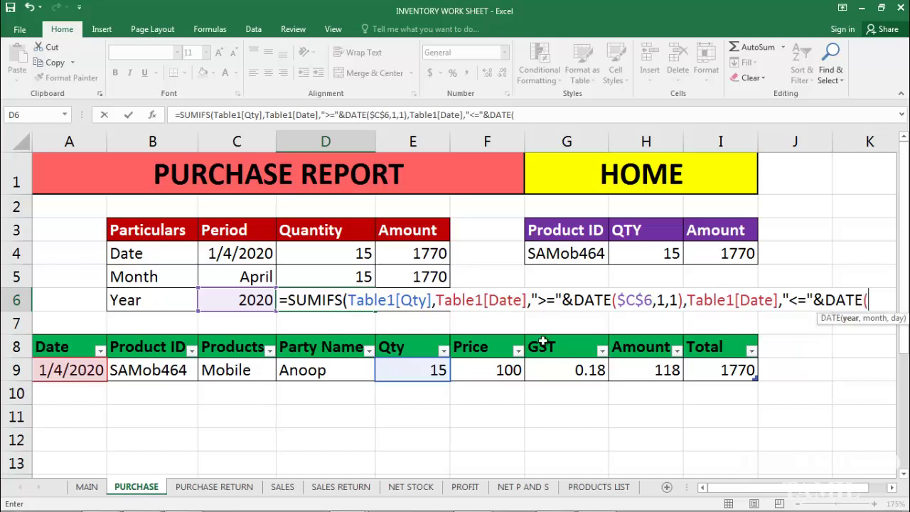
click(245, 300)
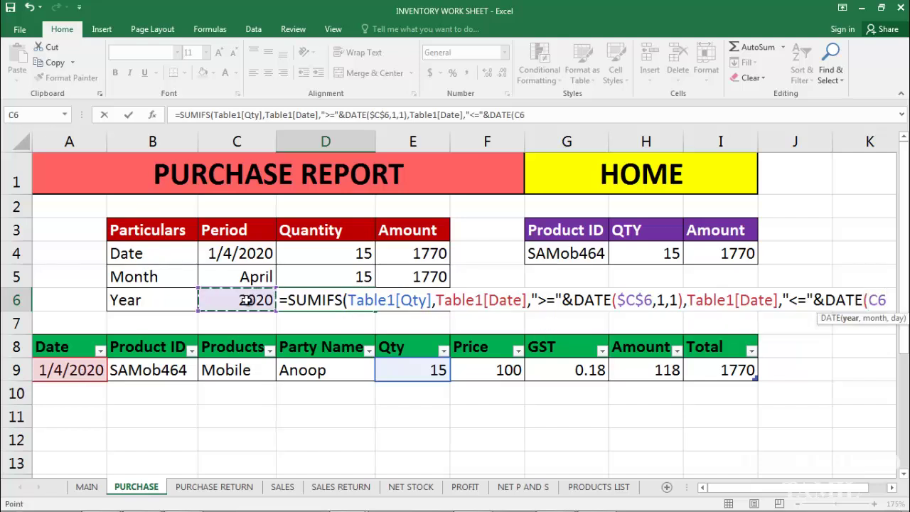
key(F4)
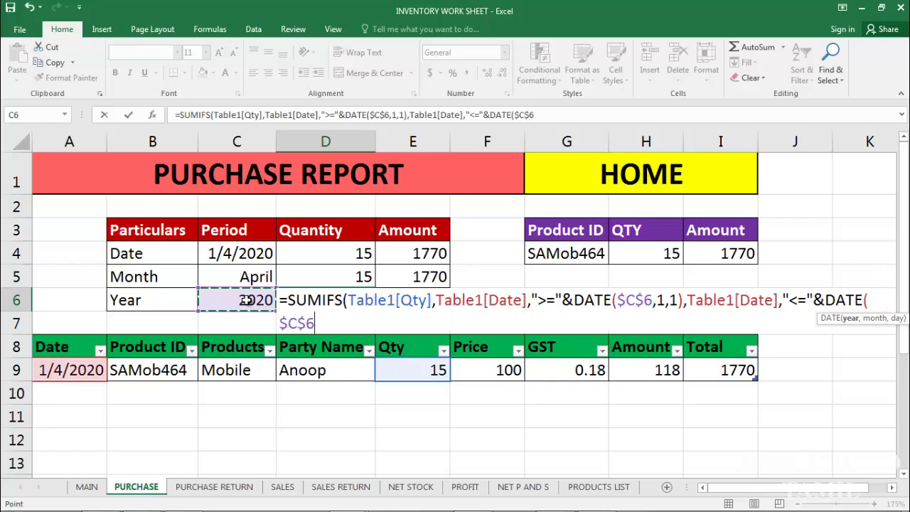
text(,)
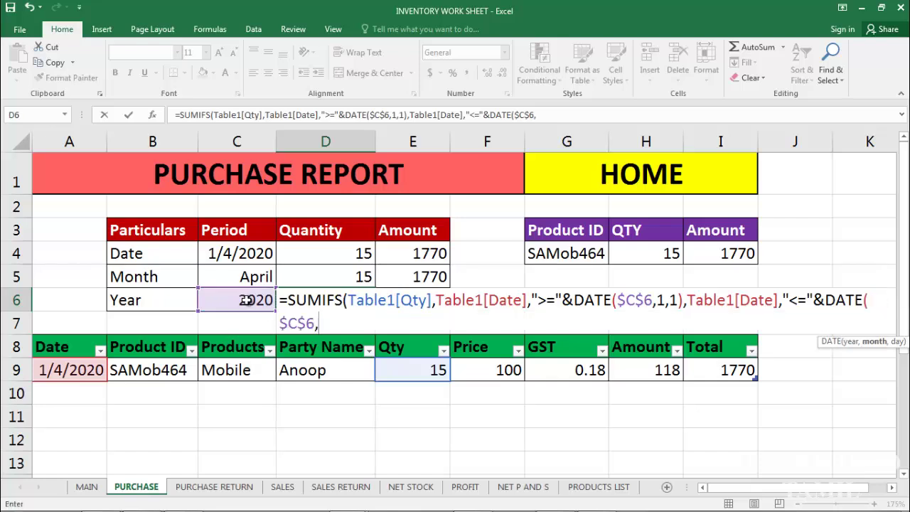
text(12,)
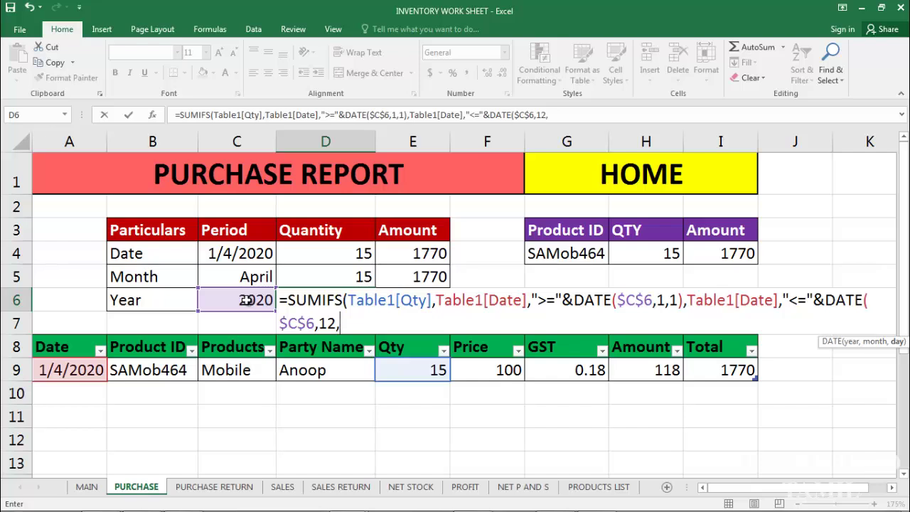
text(31)))
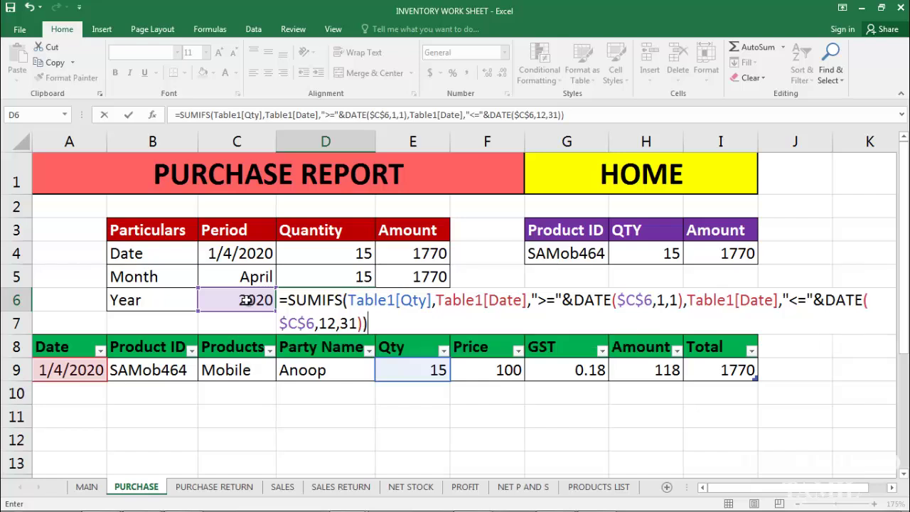
key(Return)
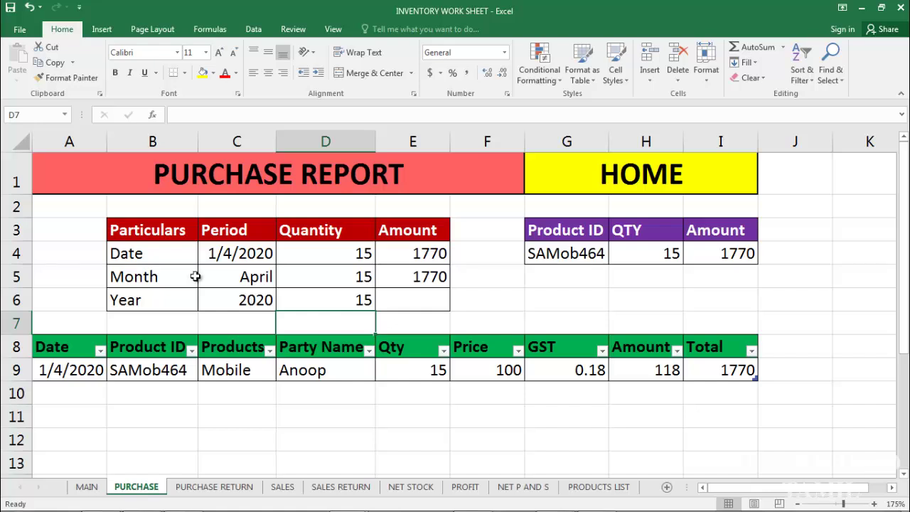
Check C6 and D6, then copy the yearly quantity formula into E6.
click(237, 295)
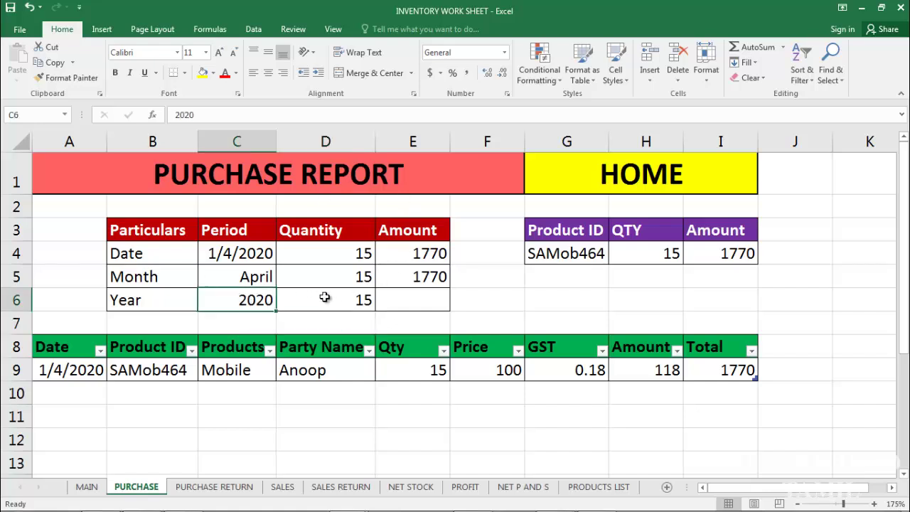
click(345, 301)
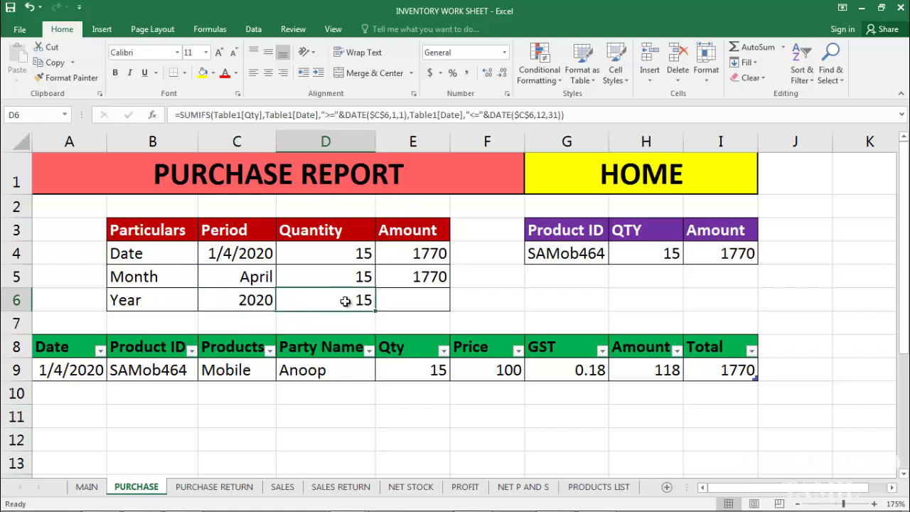
click(358, 325)
click(361, 299)
key(ctrl+c)
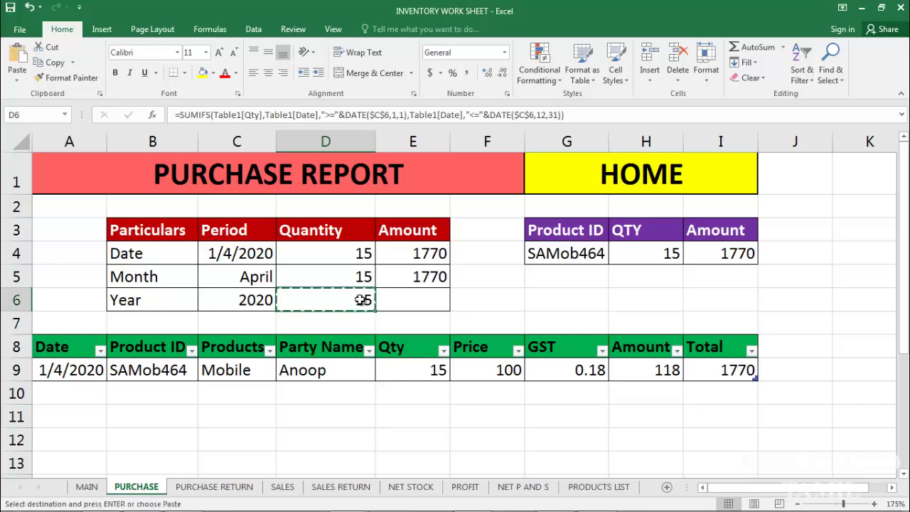
click(415, 299)
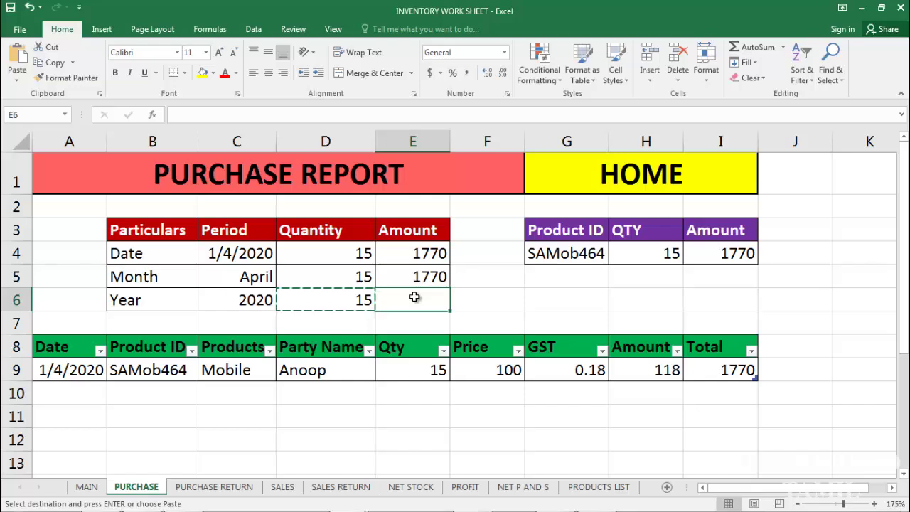
key(ctrl+v)
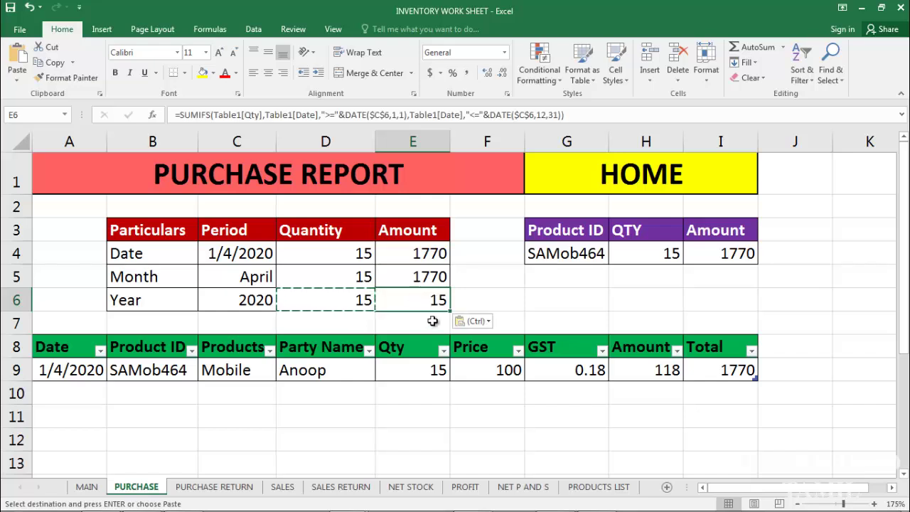
key(Down)
Change E6's sum range from Table1[Qty] to Table1[Total], giving 1770.
double_click(433, 299)
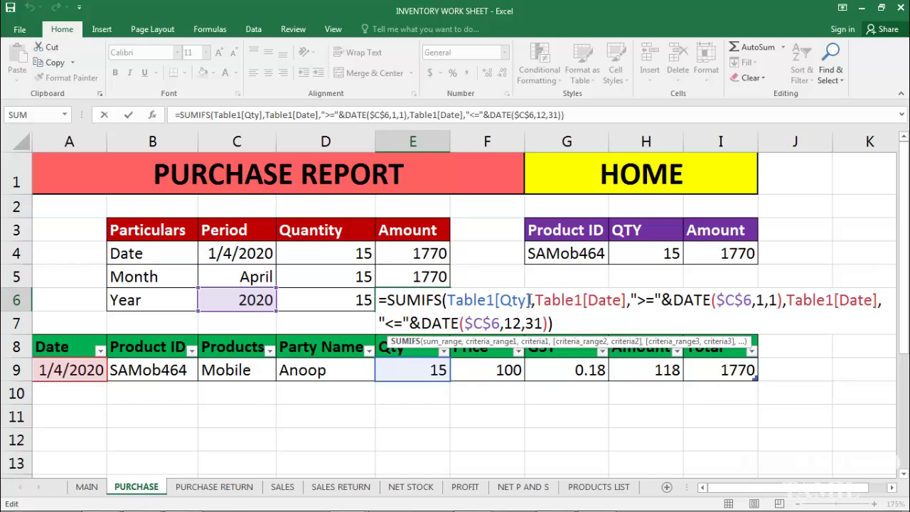
click(533, 303)
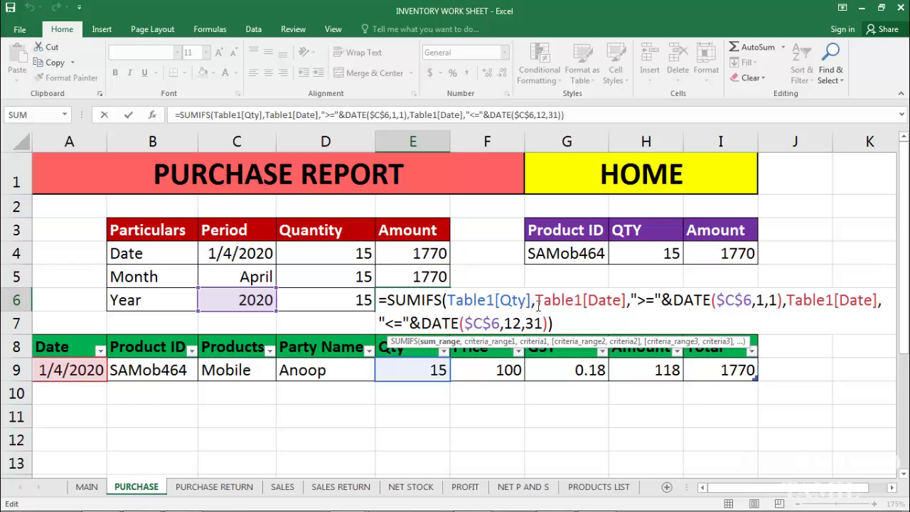
key(BackSpace)
key(BackSpace)
key(BackSpace)
key(BackSpace)
key(BackSpace)
key(BackSpace)
key(BackSpace)
key(BackSpace)
key(BackSpace)
key(BackSpace)
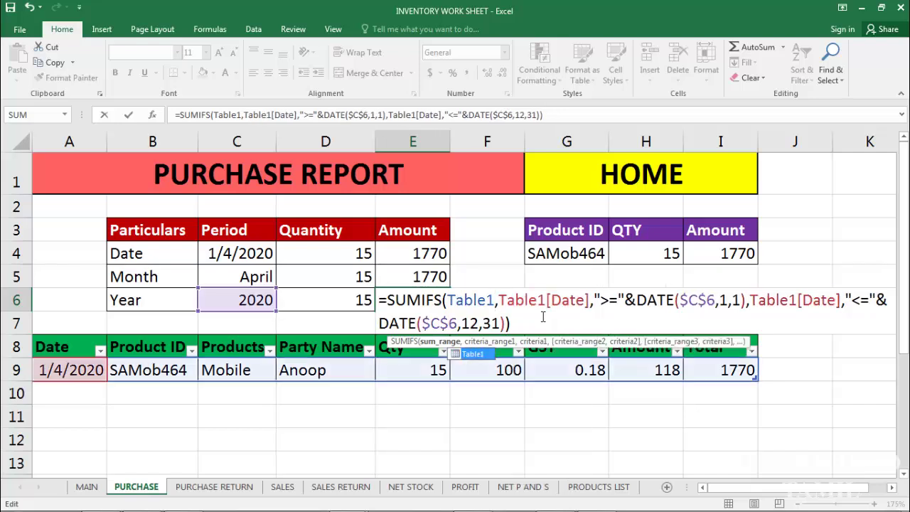
key(BackSpace)
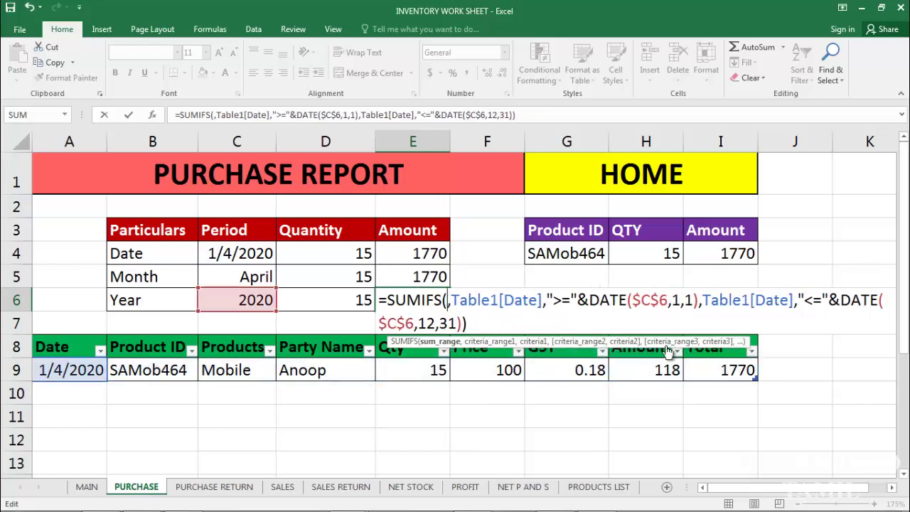
click(735, 371)
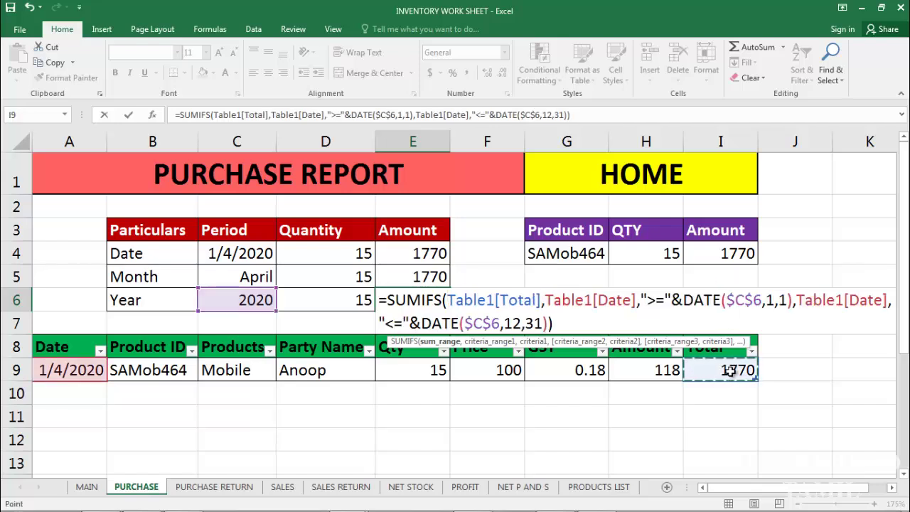
key(Return)
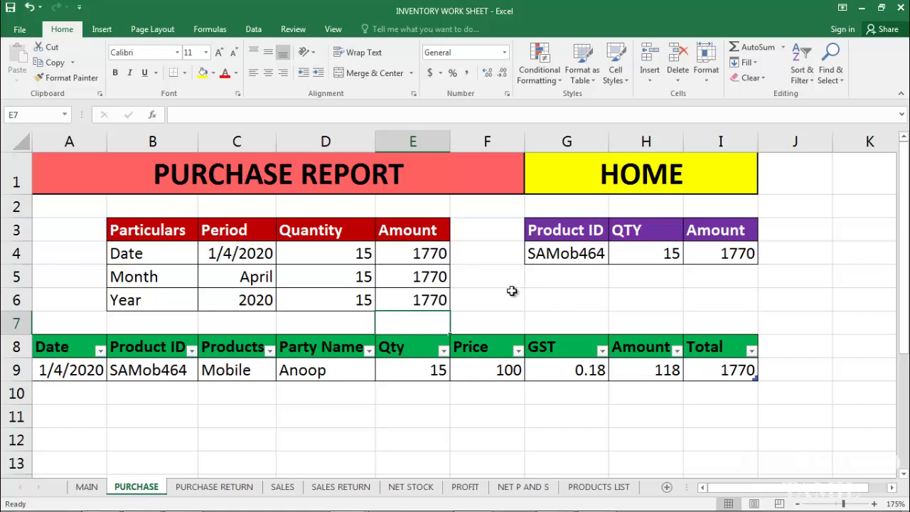
Check the finished formula in E6, then select the entire PURCHASE sheet via Select All.
click(419, 302)
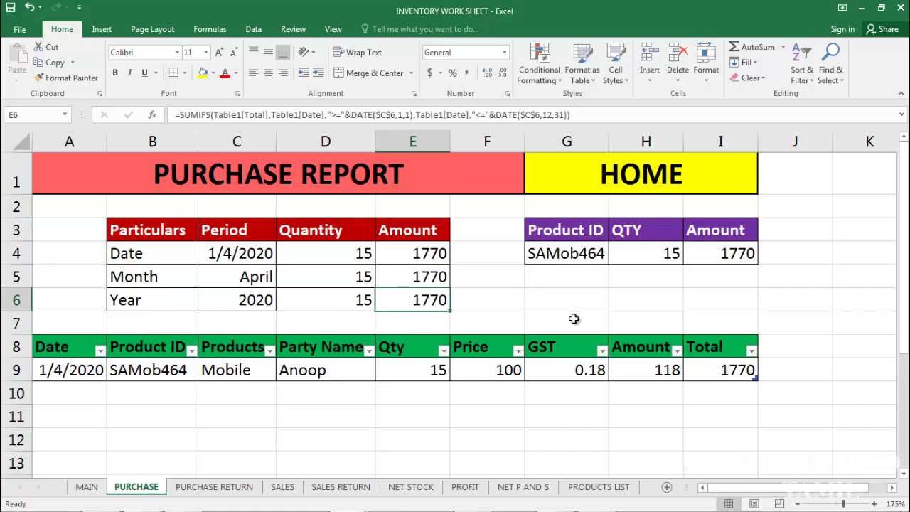
click(503, 415)
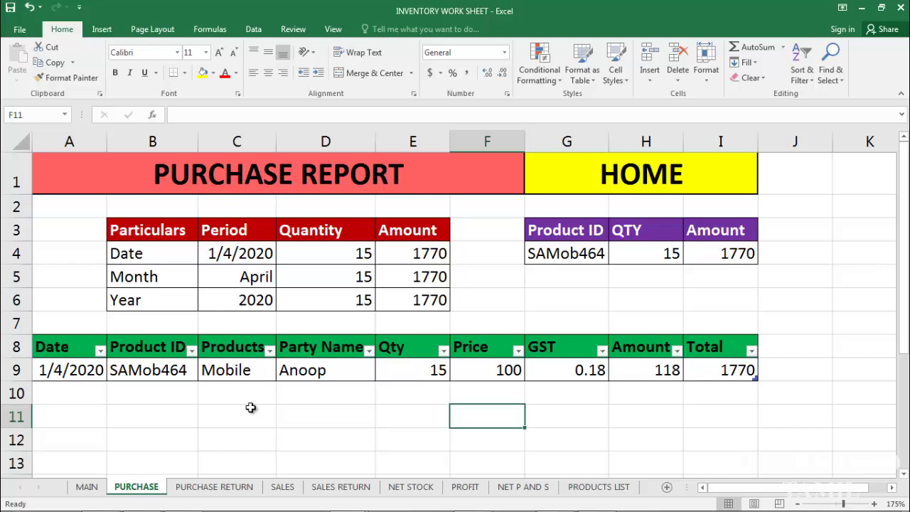
key(Up)
key(Up)
key(Up)
key(Up)
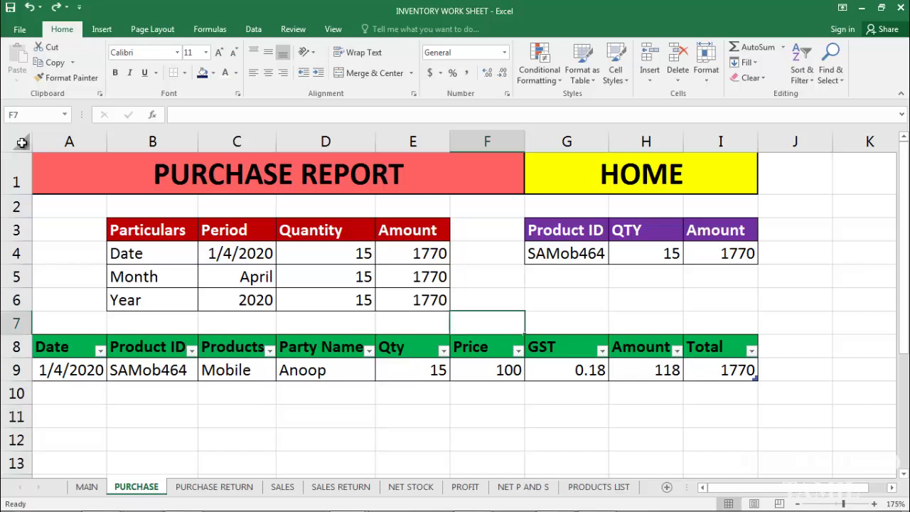
click(22, 142)
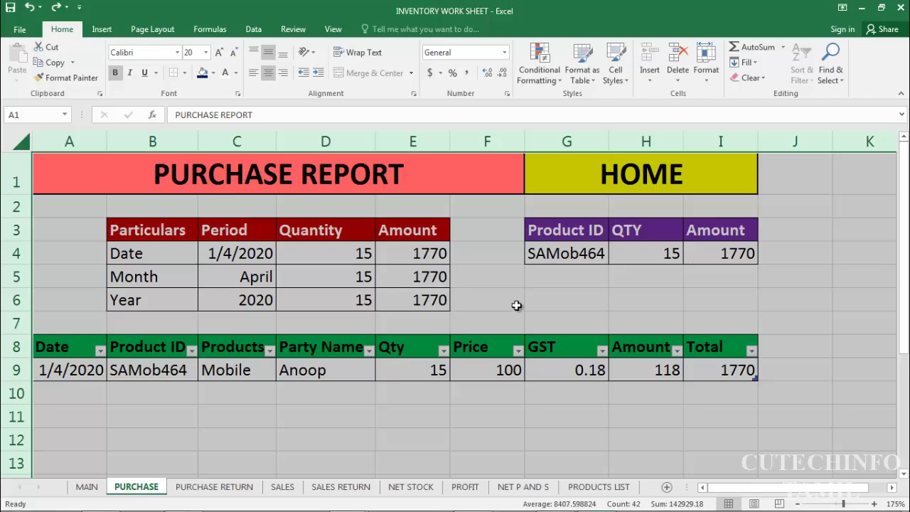
Copy the whole PURCHASE sheet and paste it into the PURCHASE RETURN sheet.
key(ctrl+c)
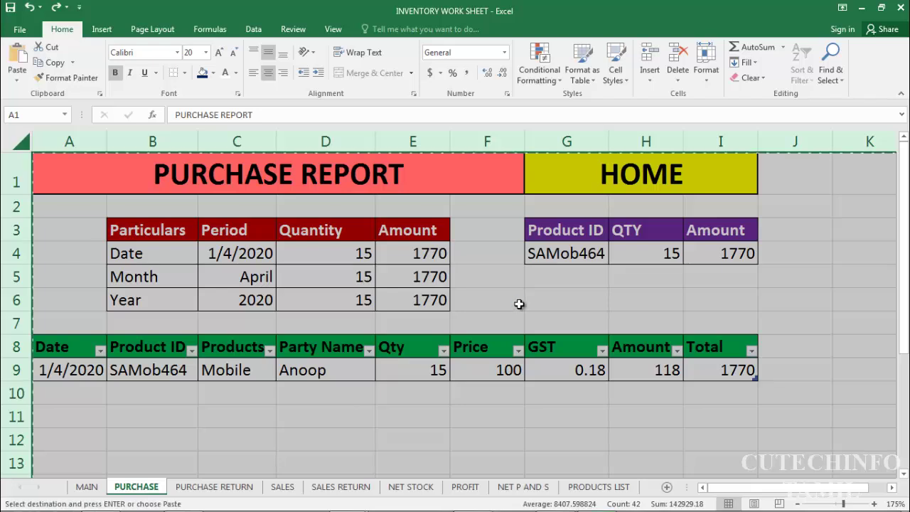
click(239, 487)
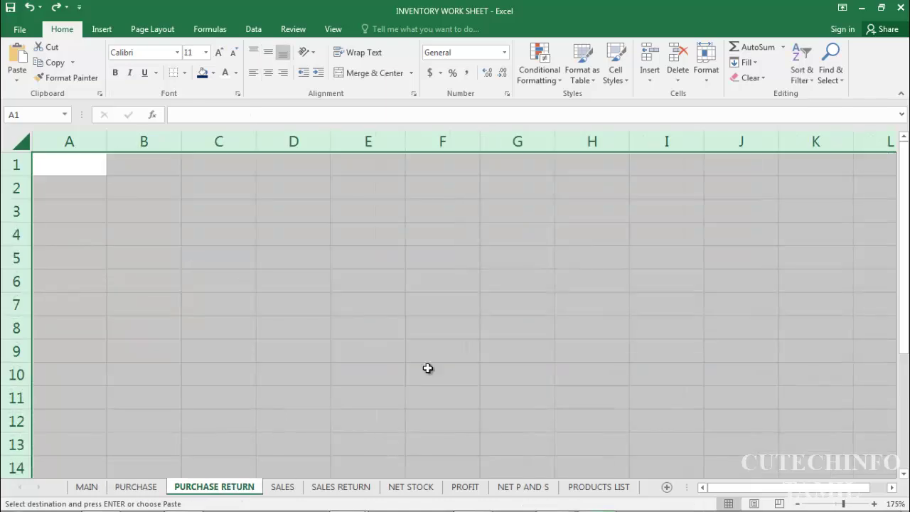
click(24, 143)
key(ctrl+v)
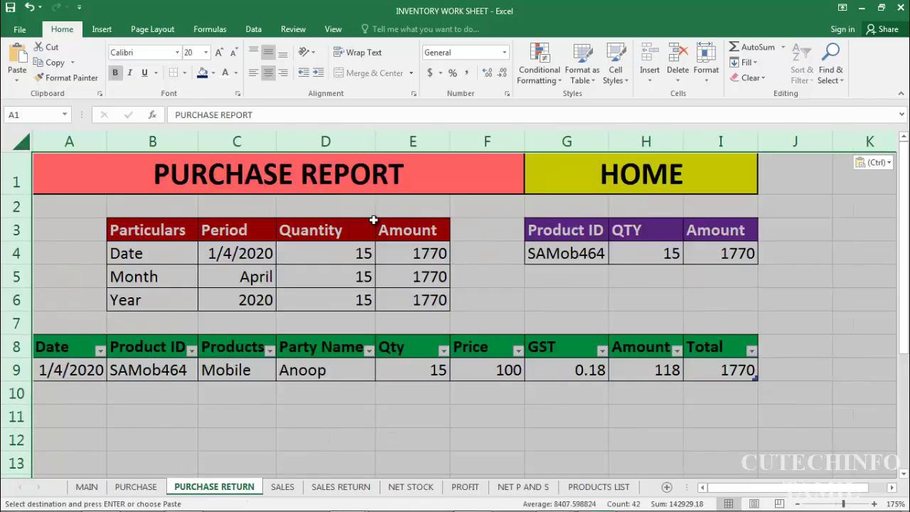
click(470, 290)
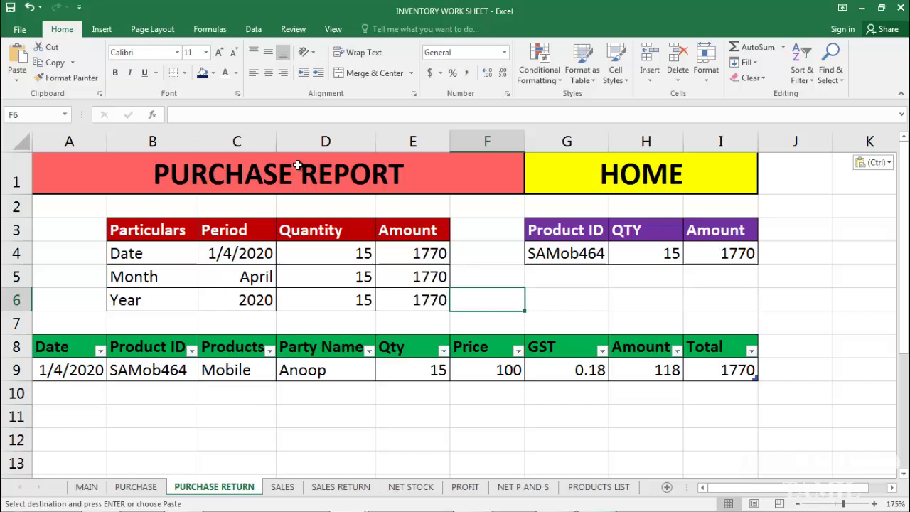
Change the A1 title from PURCHASE REPORT to PURCHASE RETURN.
double_click(415, 179)
double_click(417, 179)
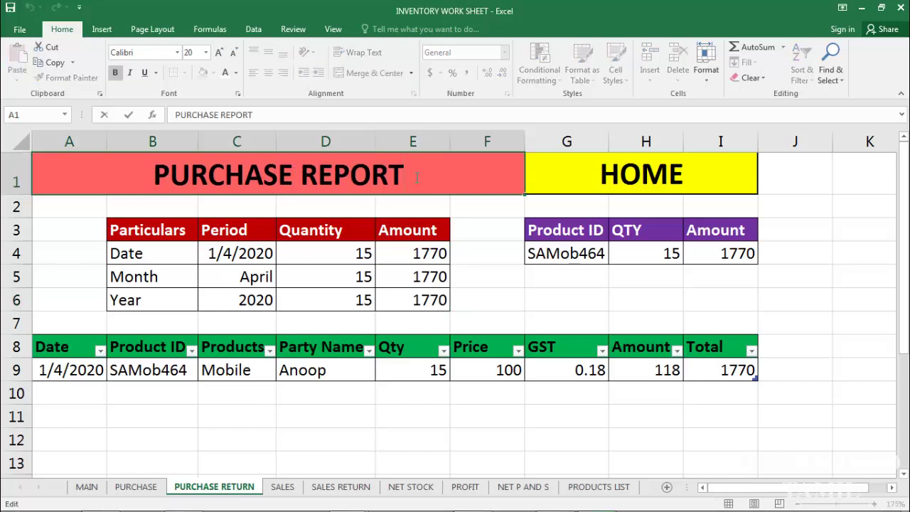
key(BackSpace)
key(BackSpace)
key(BackSpace)
key(BackSpace)
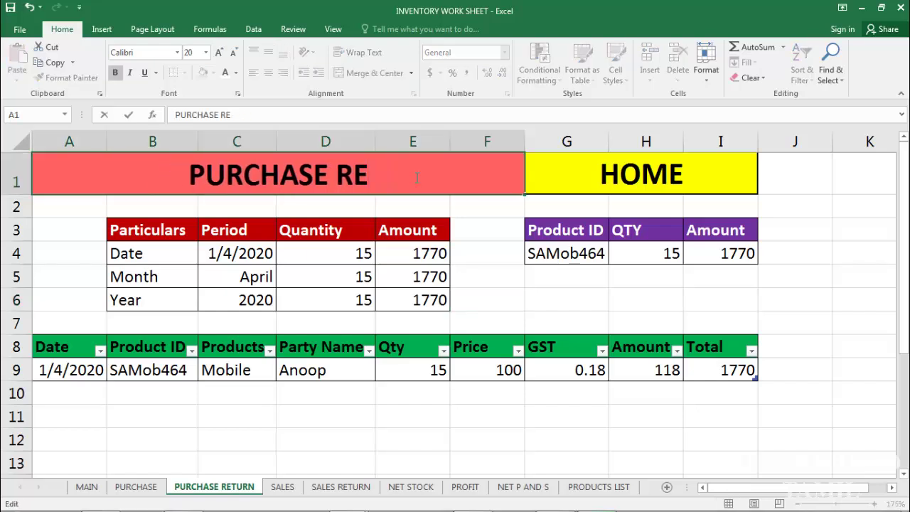
text(TURN)
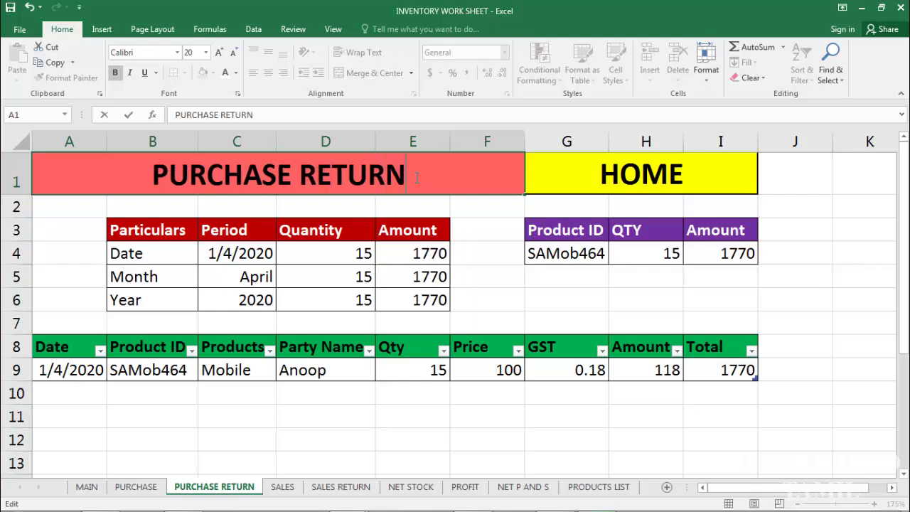
click(471, 233)
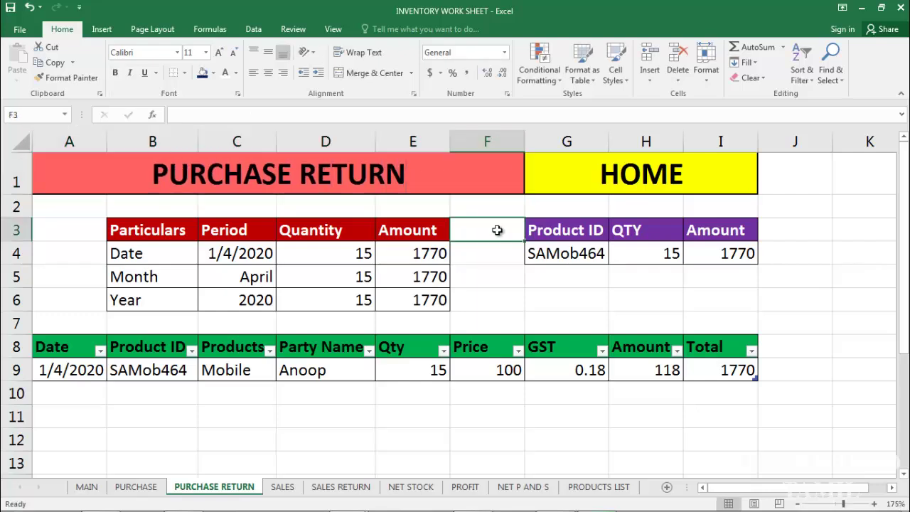
click(440, 205)
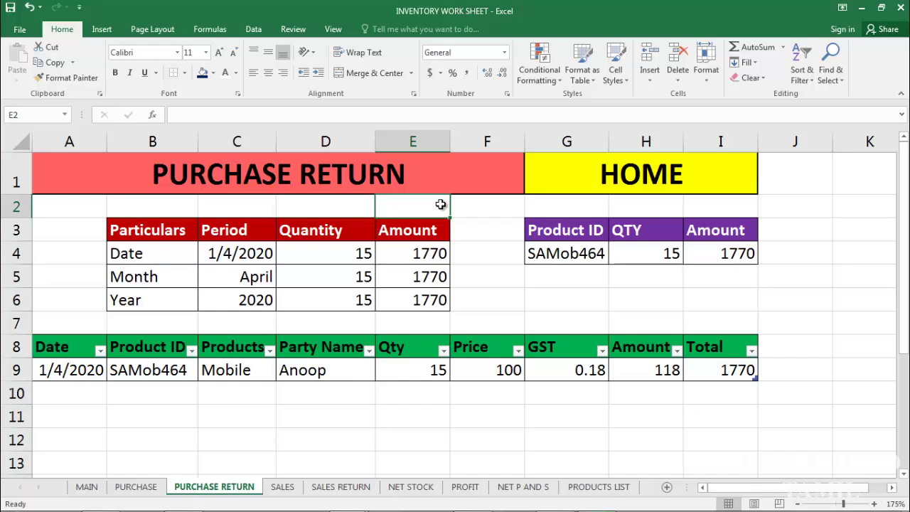
Format the A1 title cell with a dark blue fill and white font.
click(452, 166)
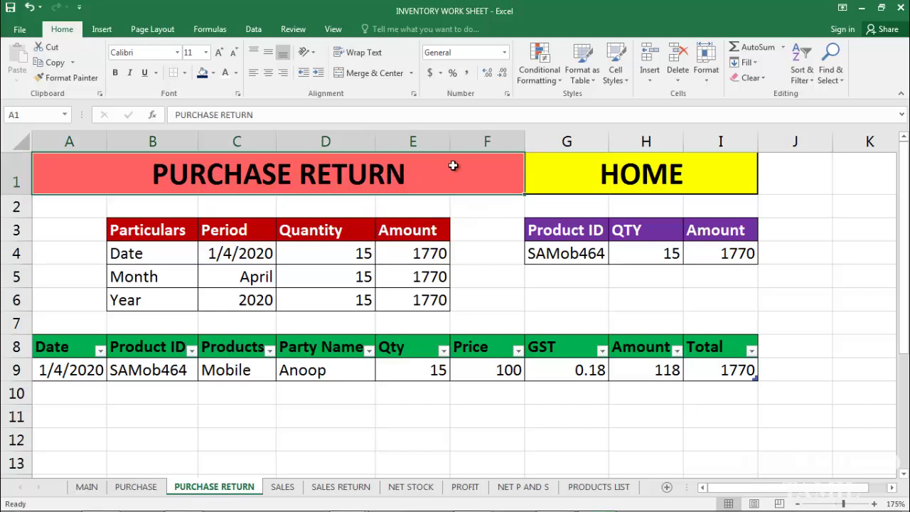
click(203, 75)
click(224, 74)
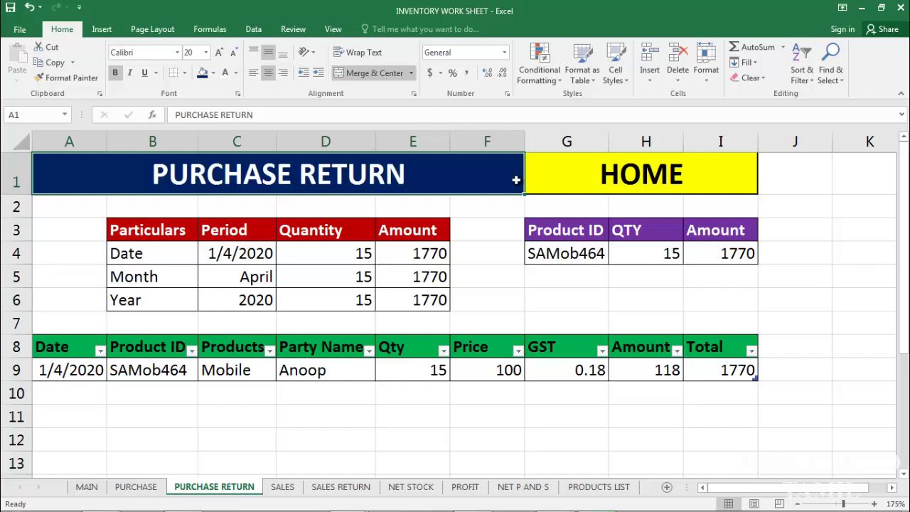
click(497, 305)
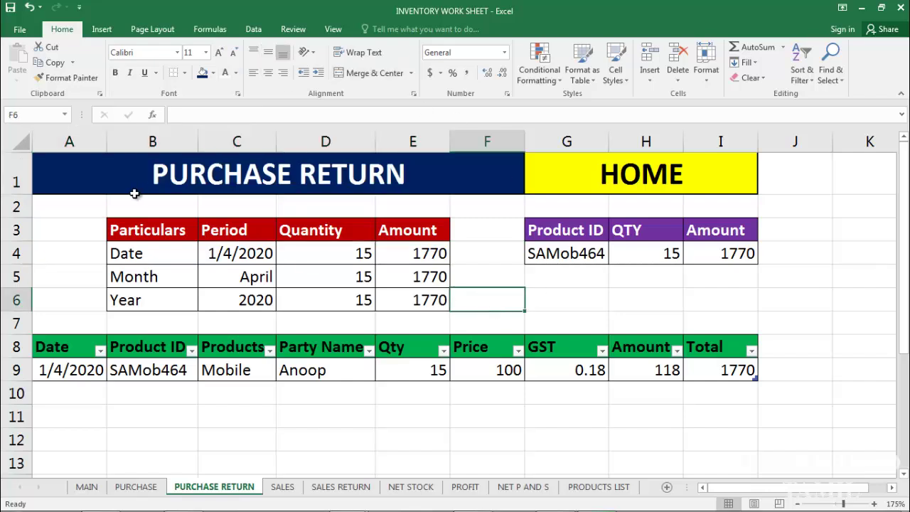
click(24, 142)
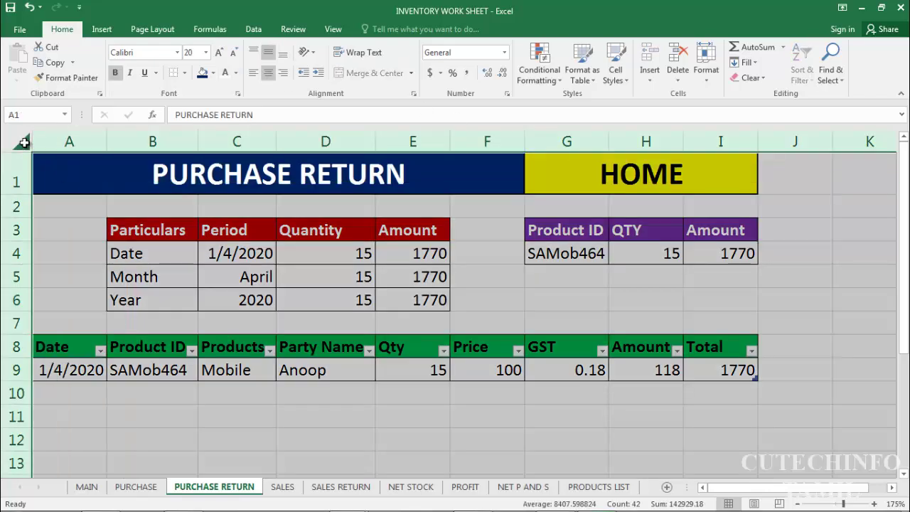
Copy the whole sheet and paste it into the SALES sheet.
key(ctrl+c)
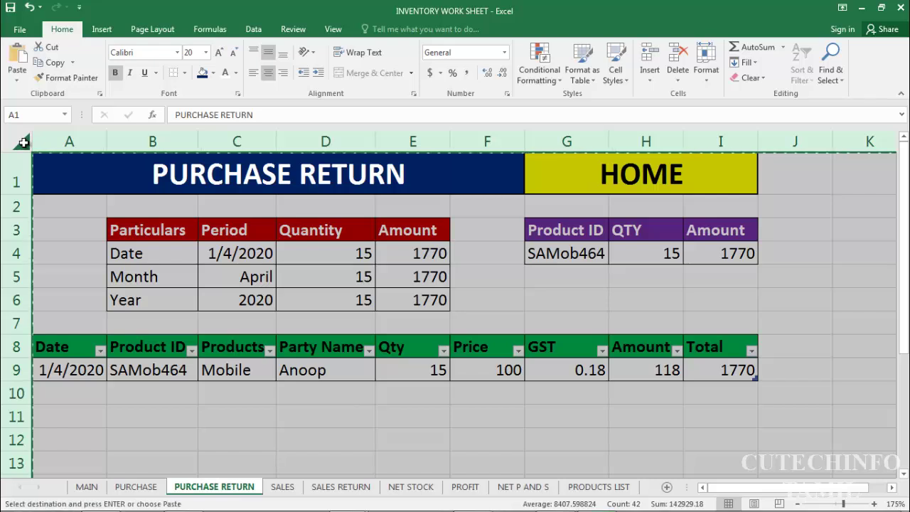
click(290, 487)
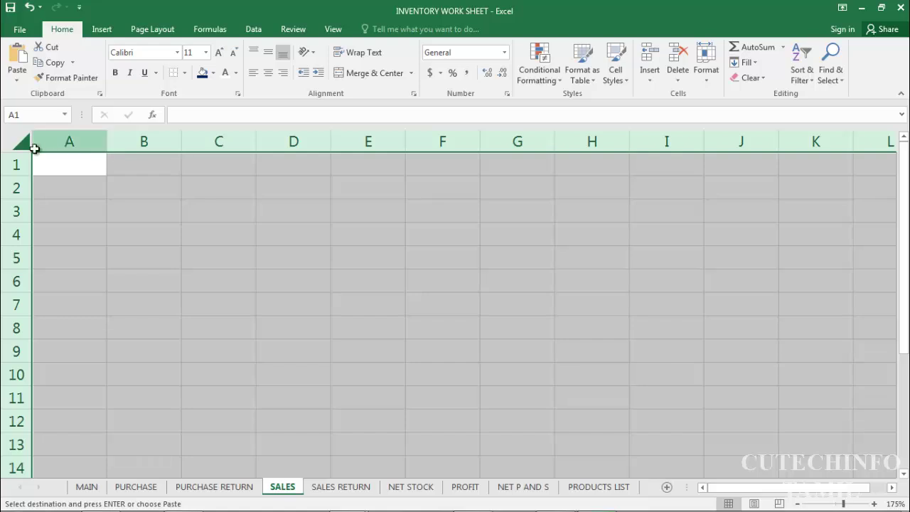
key(ctrl+v)
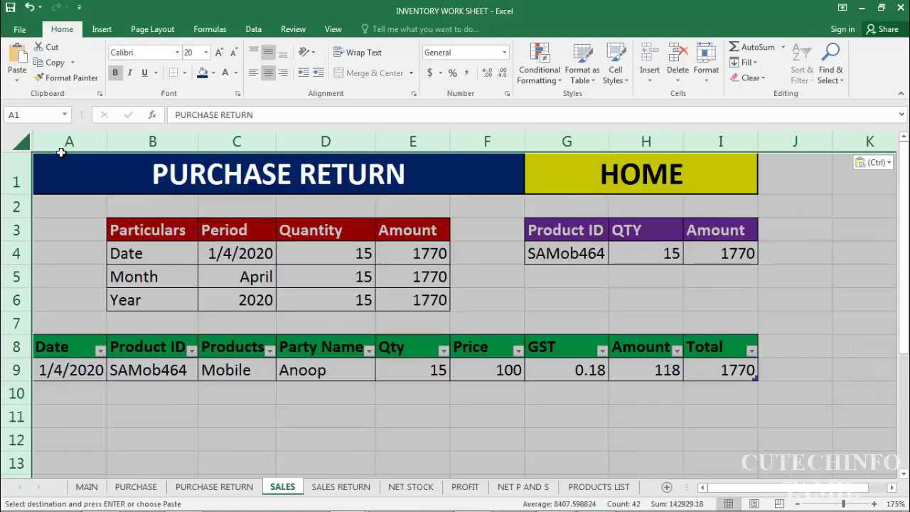
click(438, 256)
Retitle cell A1 as SALES REPORT.
click(366, 178)
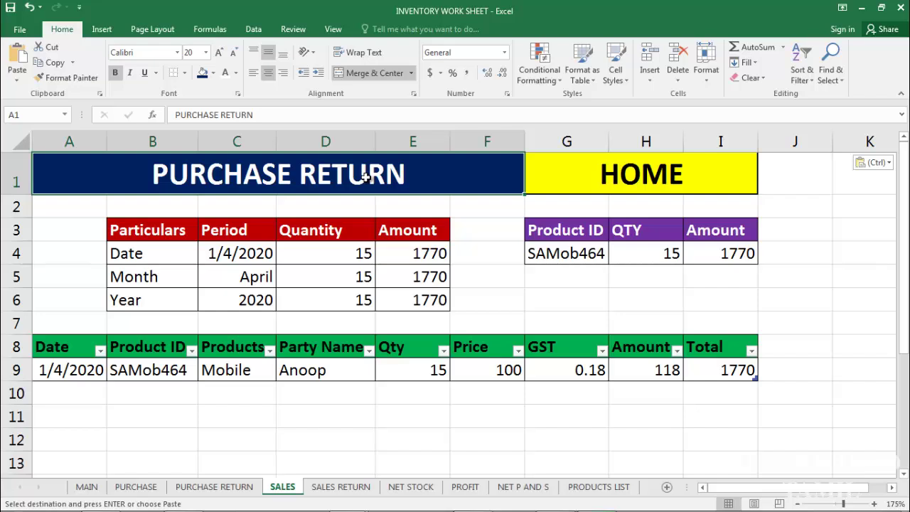
text(SALES)
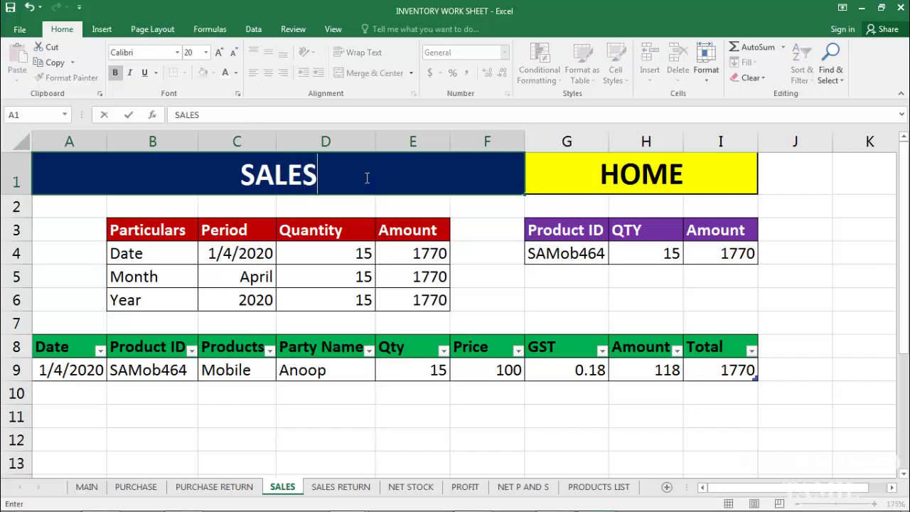
text( REPORT)
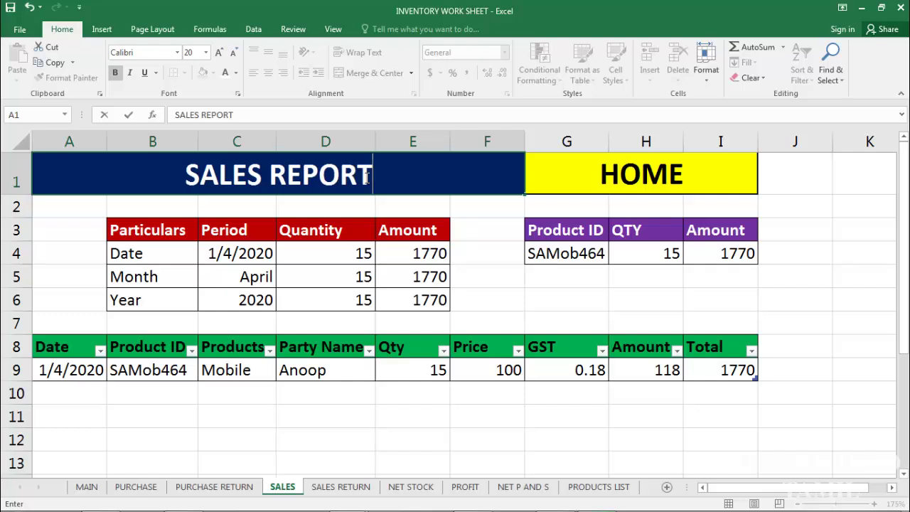
click(488, 223)
Fill the SALES REPORT title cell green.
click(435, 175)
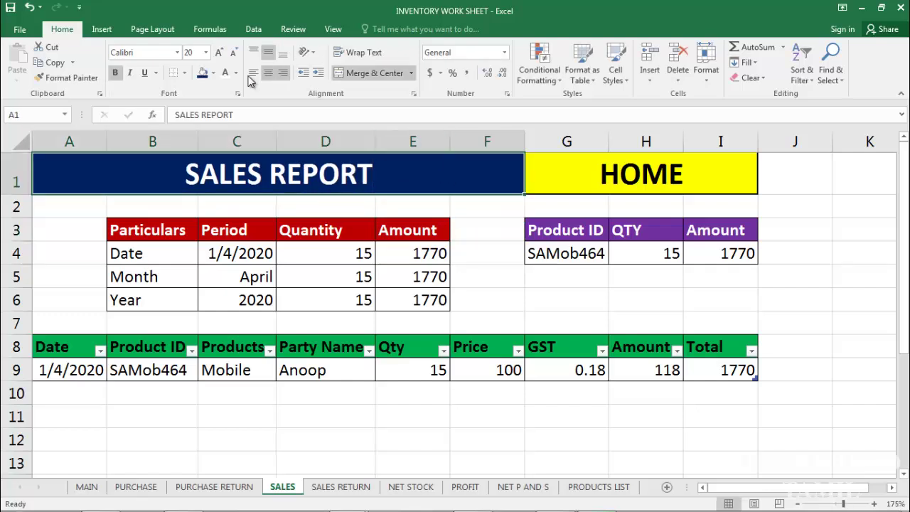
click(213, 74)
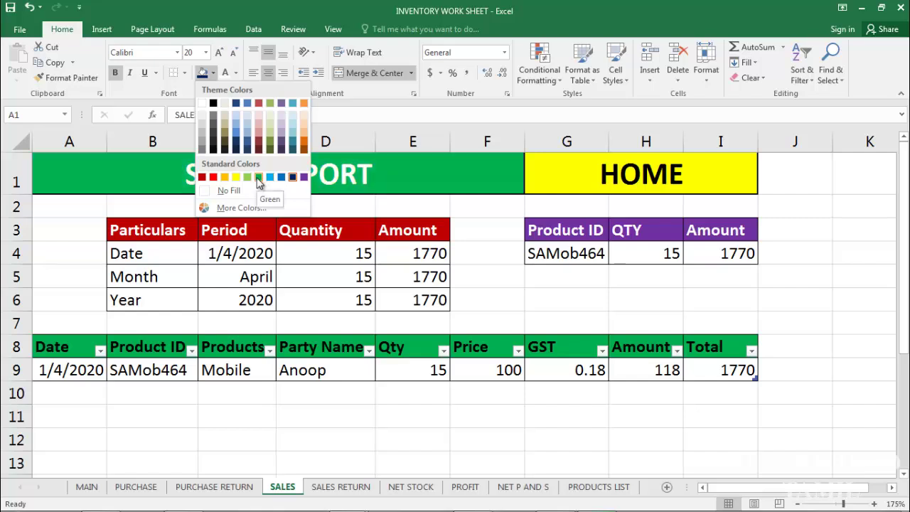
click(258, 177)
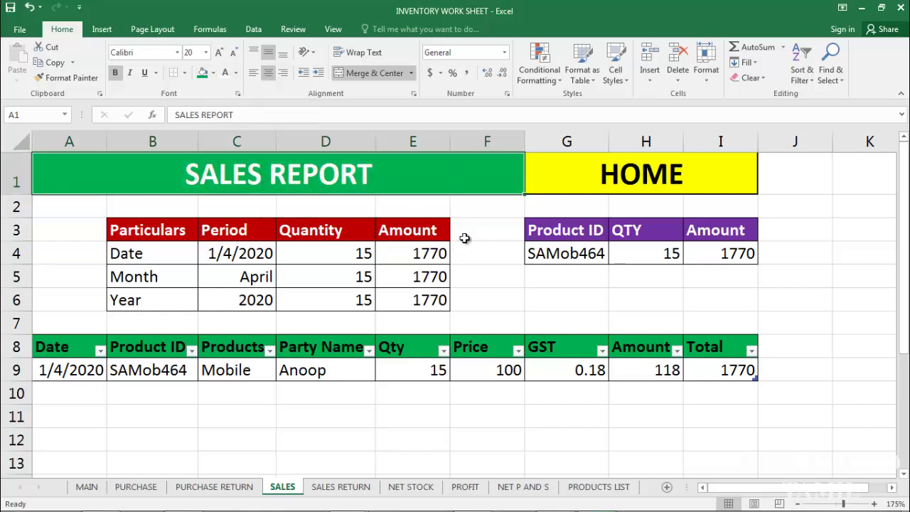
click(473, 274)
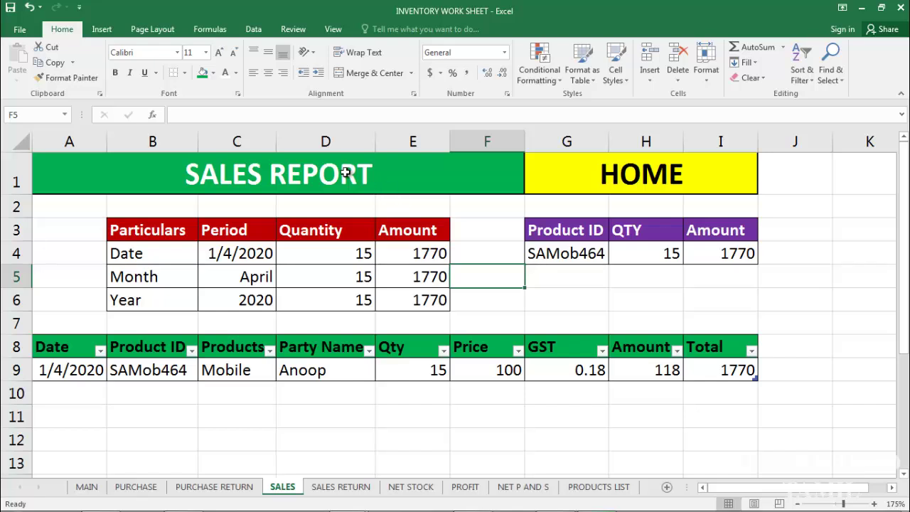
click(27, 141)
Copy the whole SALES sheet and paste it into the empty SALES RETURN sheet.
key(ctrl+c)
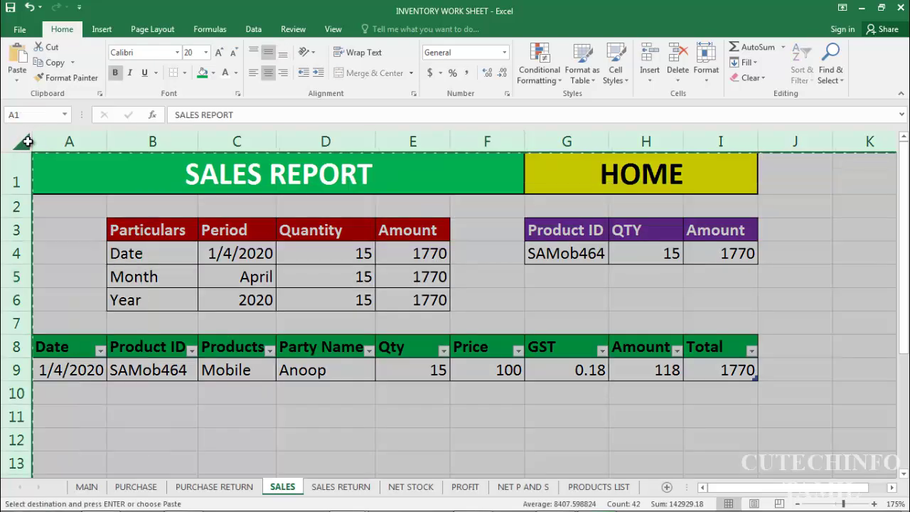
click(341, 490)
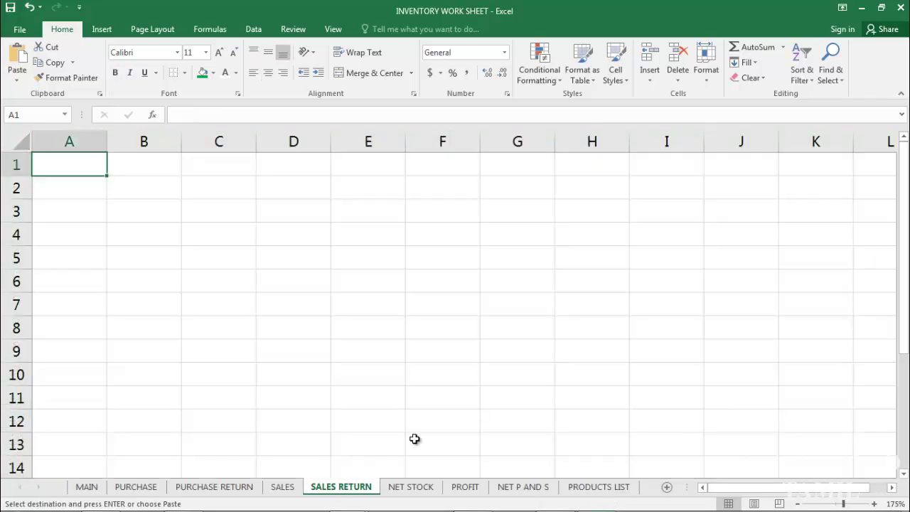
click(27, 135)
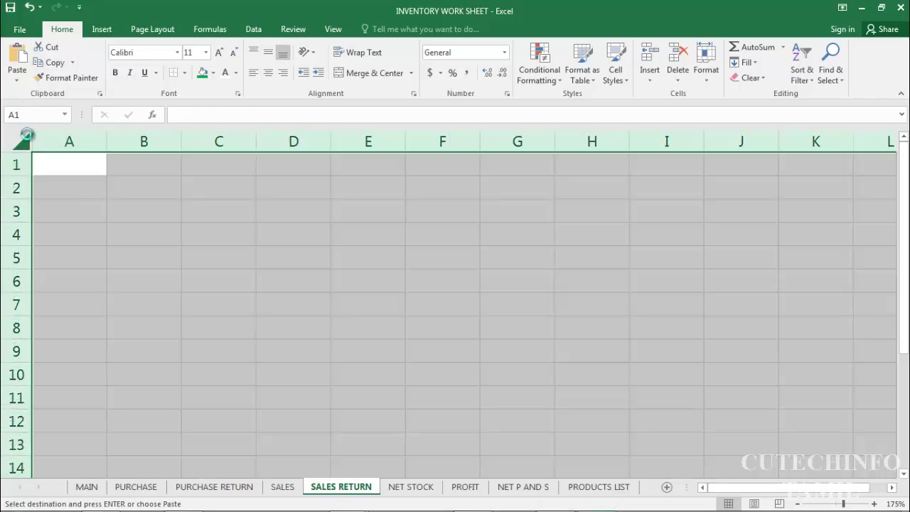
key(ctrl+v)
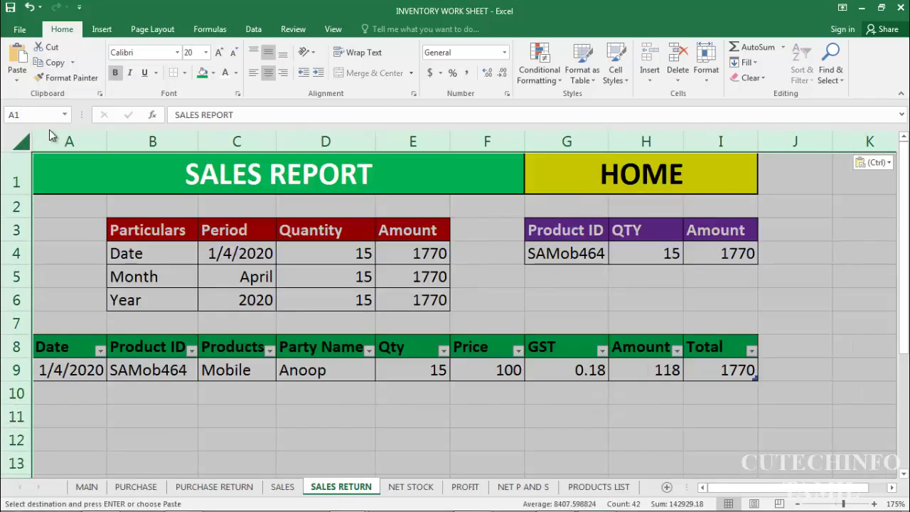
Change the A1 title from SALES REPORT to SALES RETURN.
double_click(374, 174)
key(BackSpace)
key(BackSpace)
key(BackSpace)
key(BackSpace)
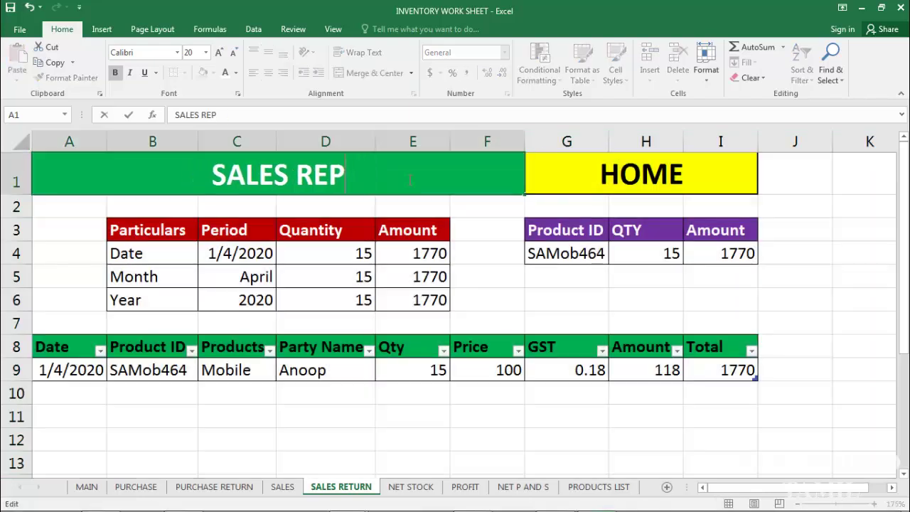
text(TURN)
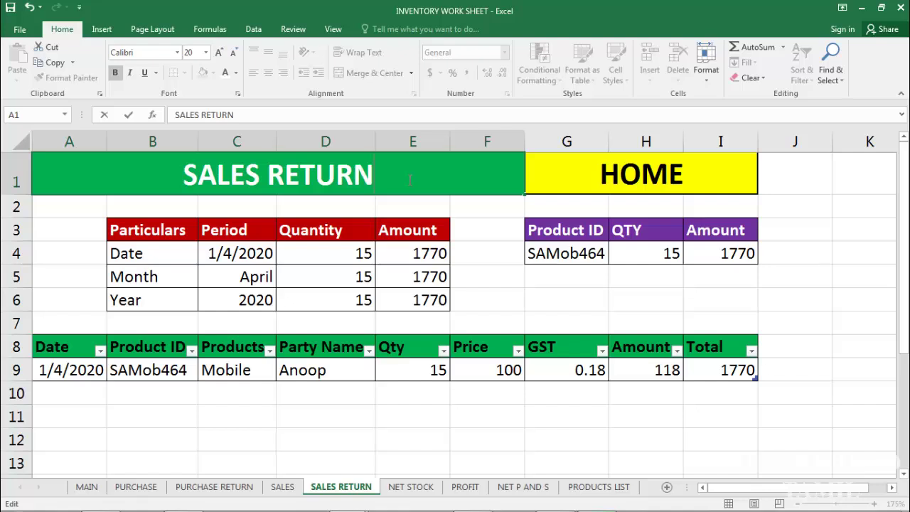
click(498, 302)
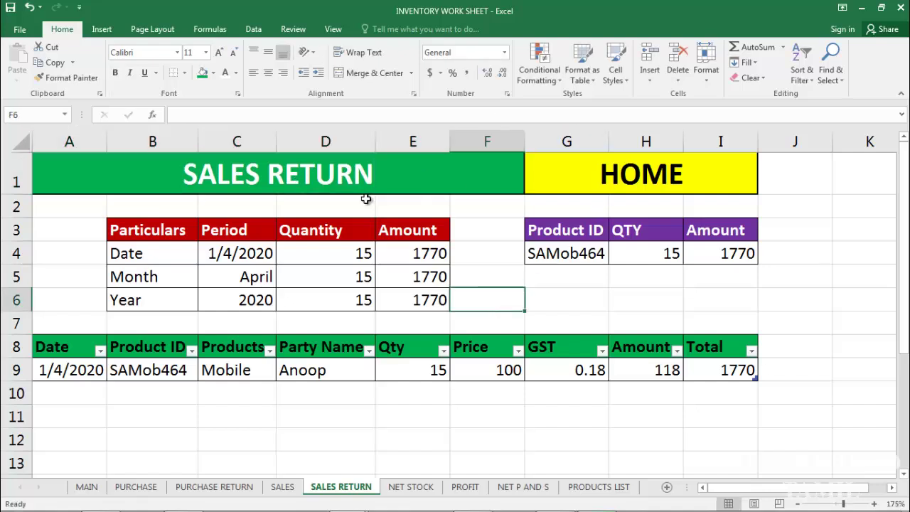
click(283, 489)
click(328, 489)
Fill the SALES RETURN title cell dark teal.
click(263, 174)
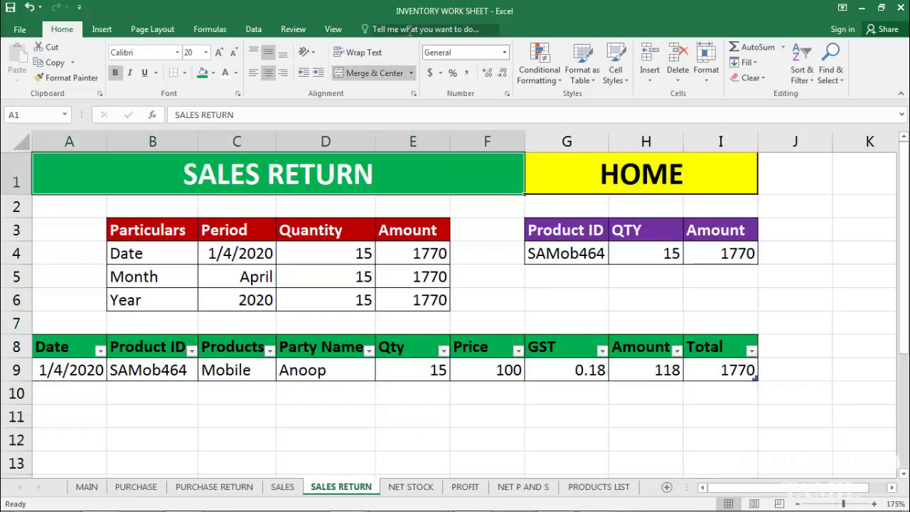
click(214, 73)
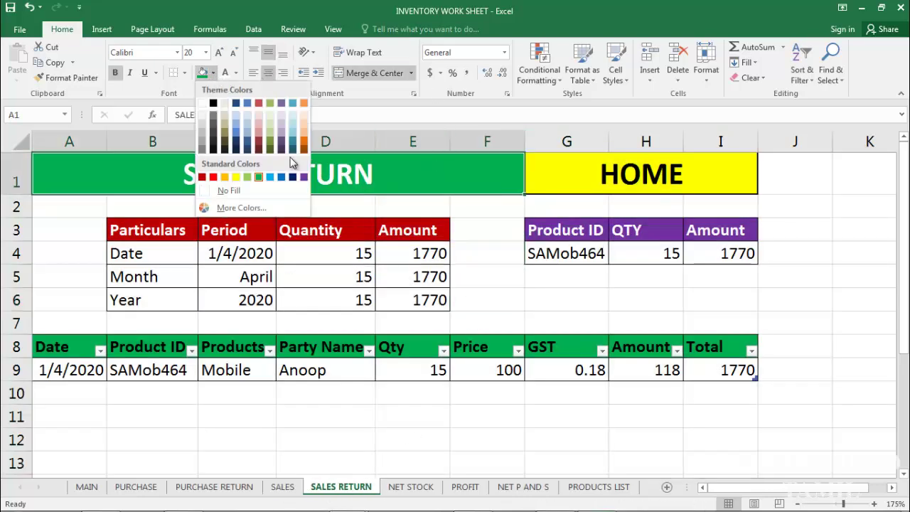
click(295, 146)
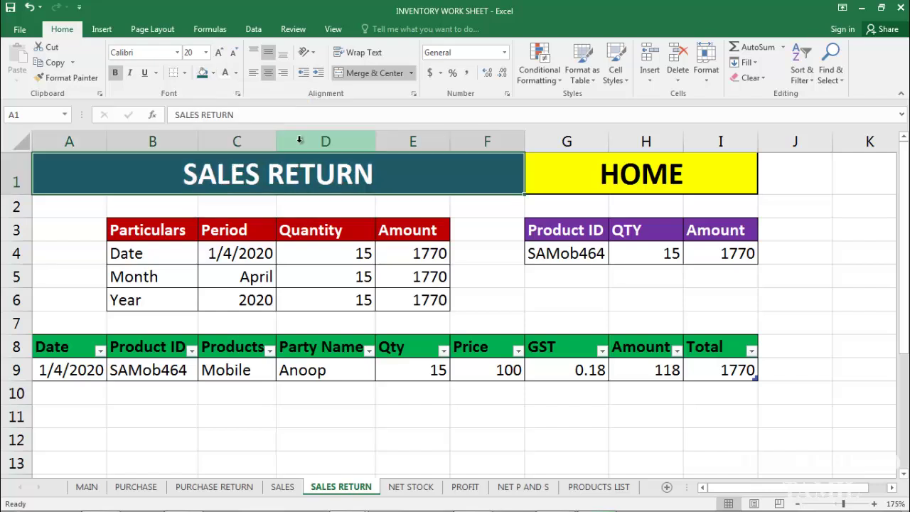
click(451, 213)
click(348, 191)
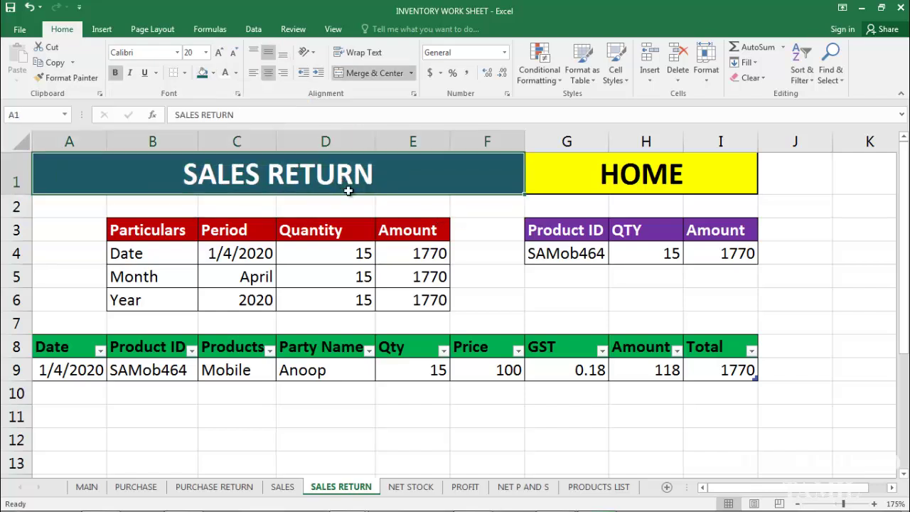
click(502, 409)
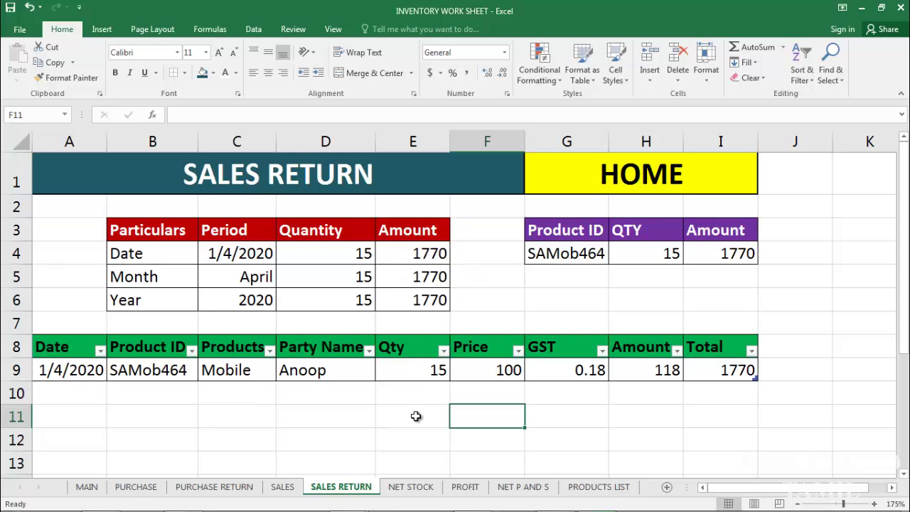
Look over the NET STOCK sheet's title, HOME cell and column headers.
click(412, 487)
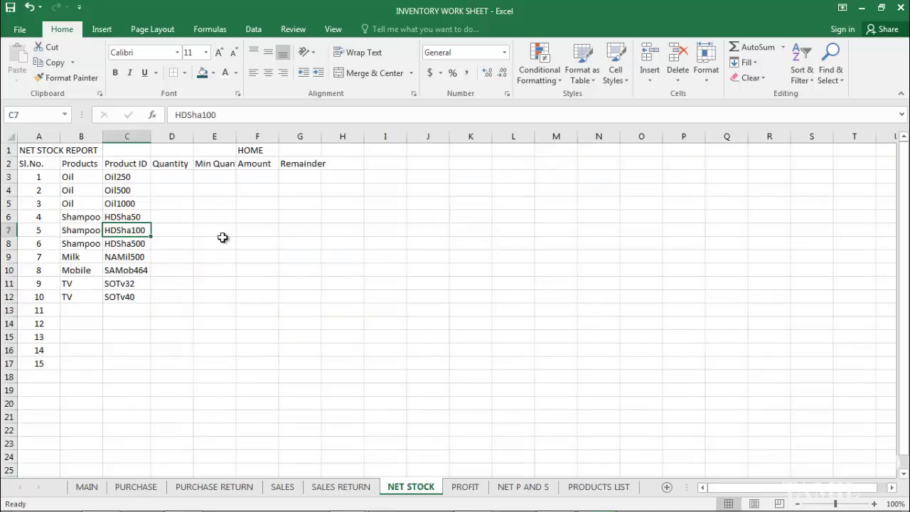
click(44, 149)
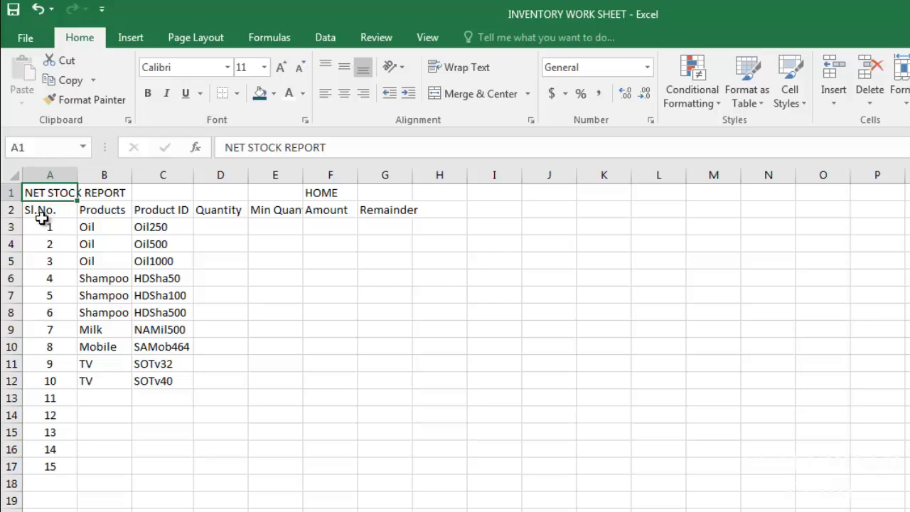
click(330, 193)
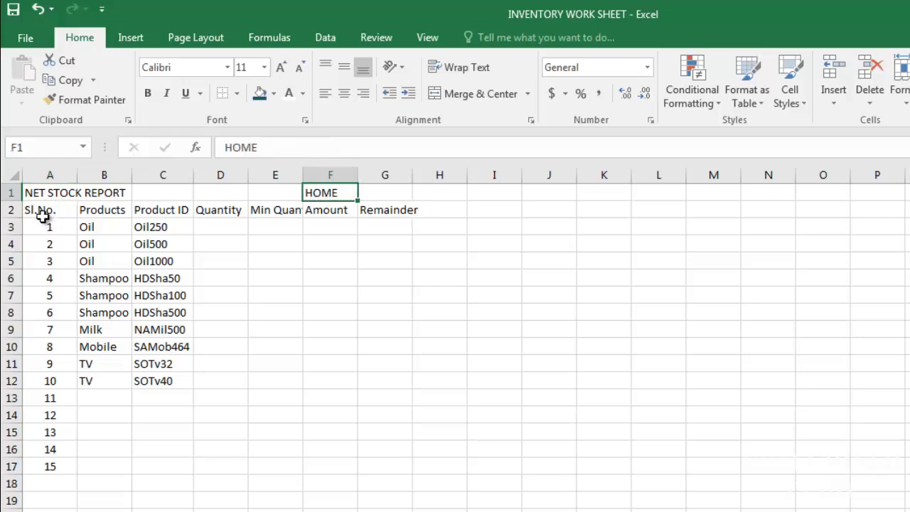
click(12, 211)
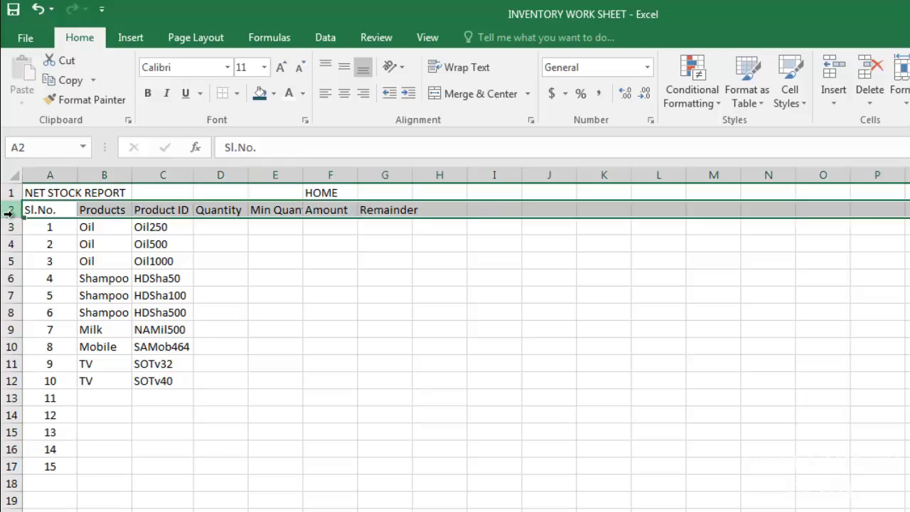
click(54, 211)
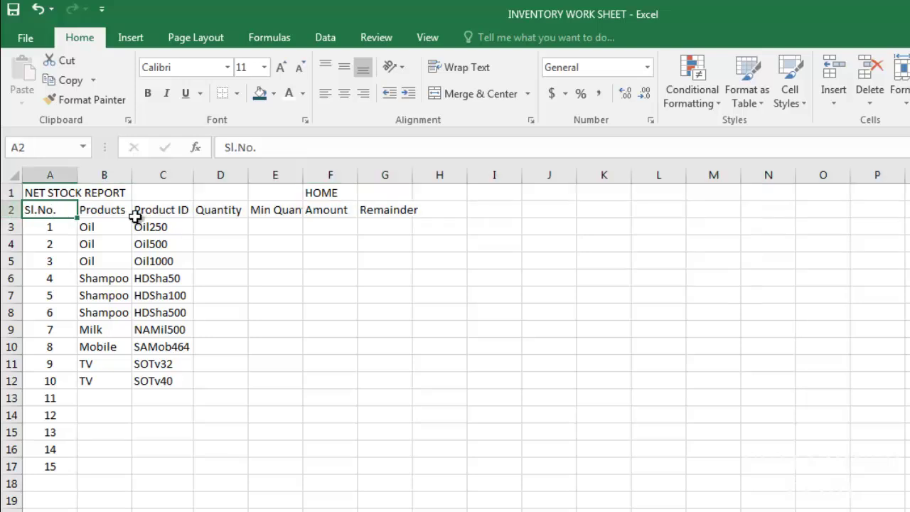
key(Right)
key(Right)
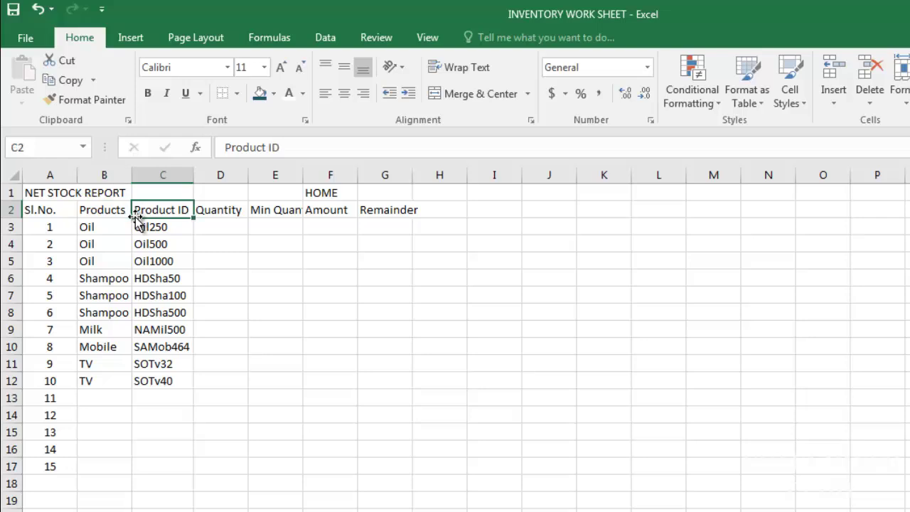
key(Right)
key(Right)
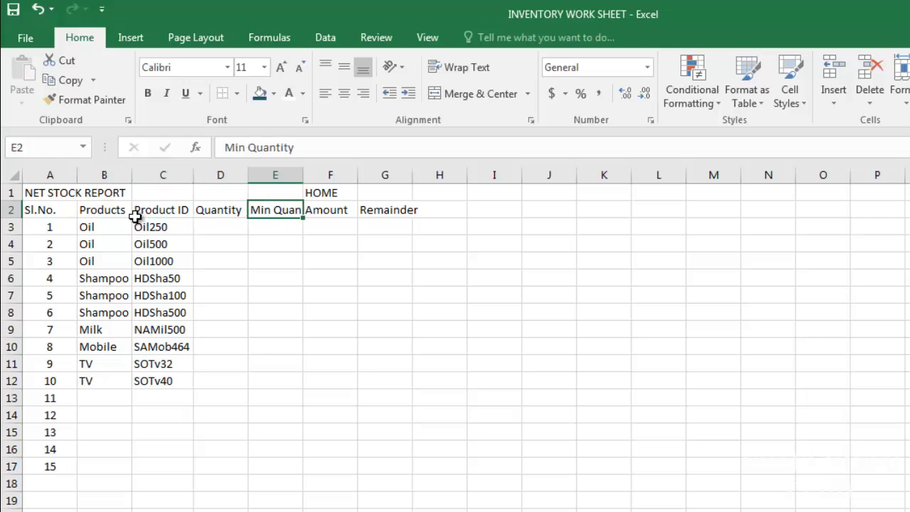
key(Right)
key(Right)
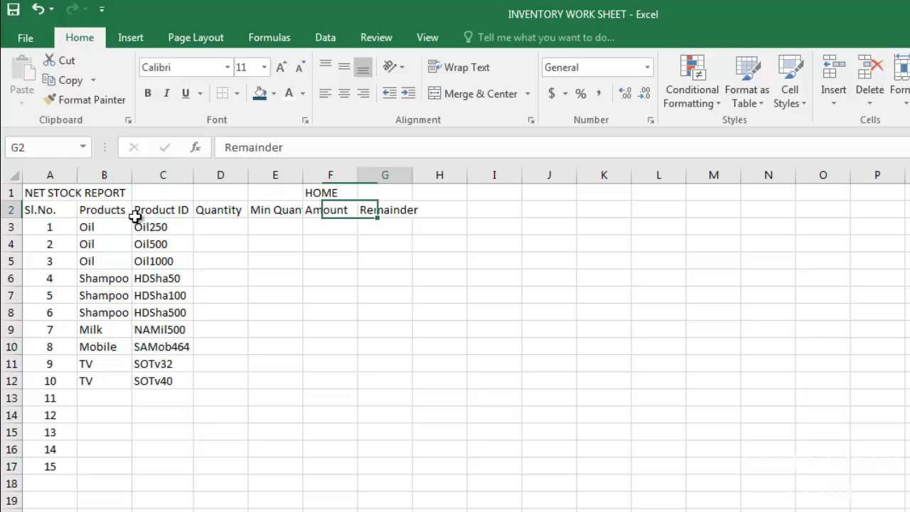
Select the Sl.No., Products and Product ID columns in turn to inspect them.
click(55, 230)
drag(55, 242, 44, 466)
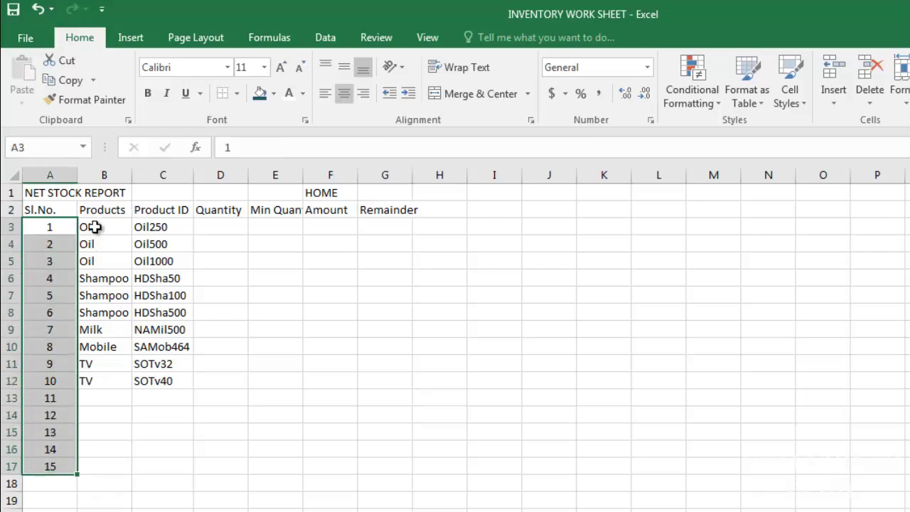
drag(88, 228, 98, 398)
drag(163, 226, 163, 398)
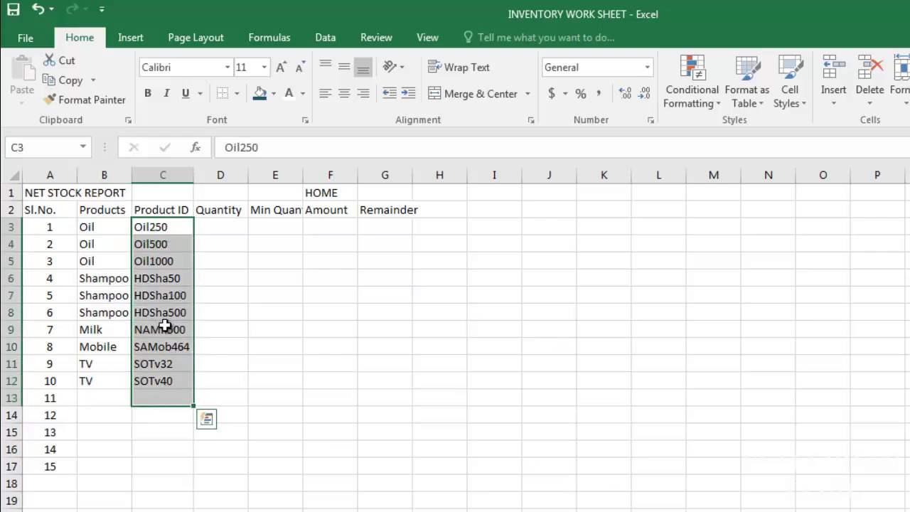
click(103, 300)
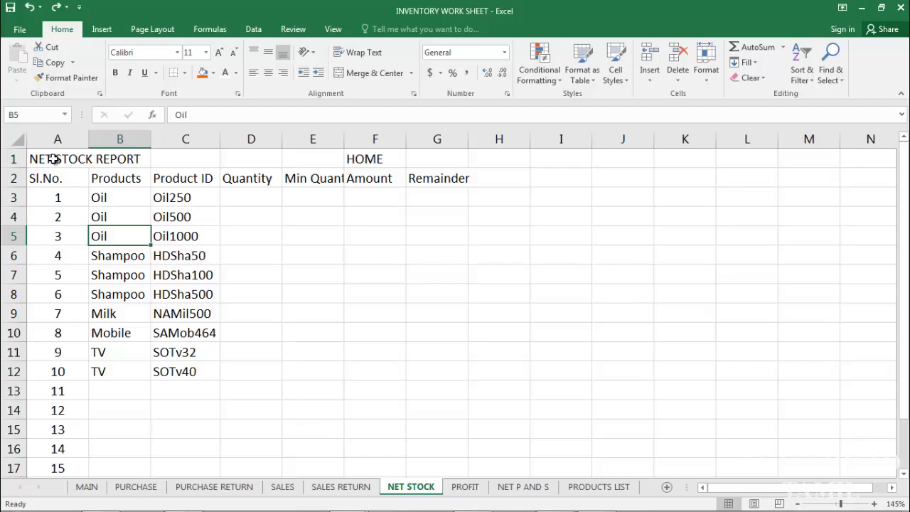
Merge NET STOCK REPORT across A1:E1, bold 20 pt with orange fill.
drag(54, 159, 327, 158)
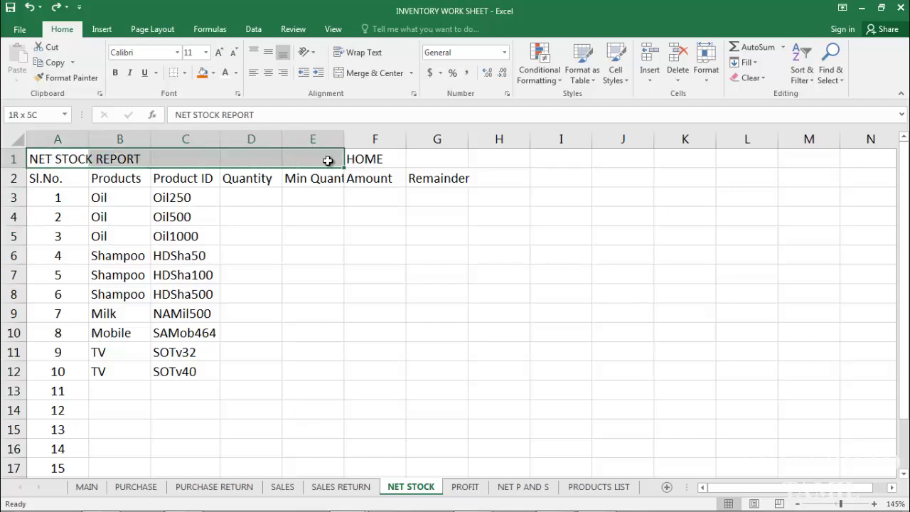
click(371, 73)
click(205, 52)
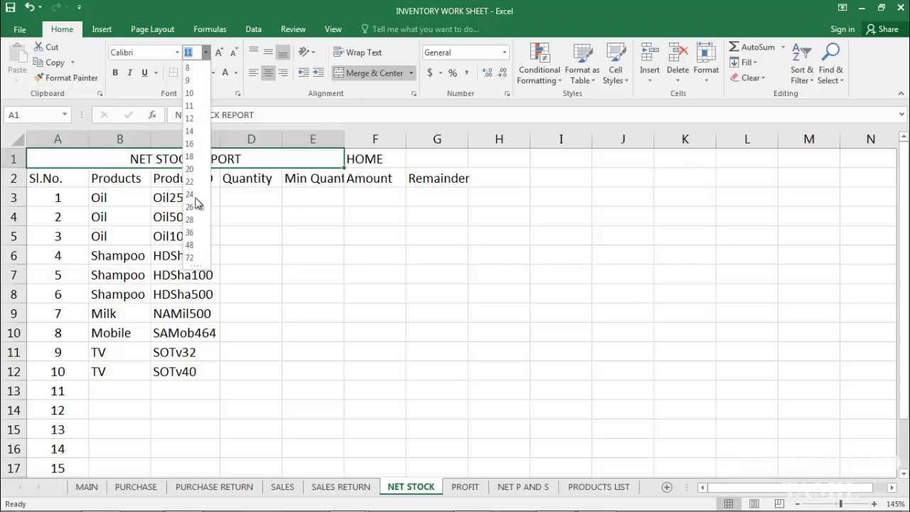
click(190, 167)
click(254, 52)
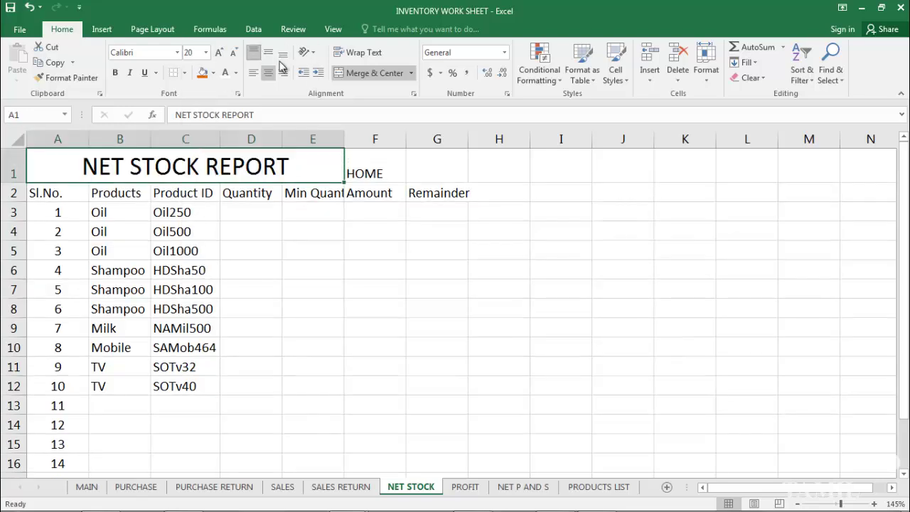
key(ctrl+b)
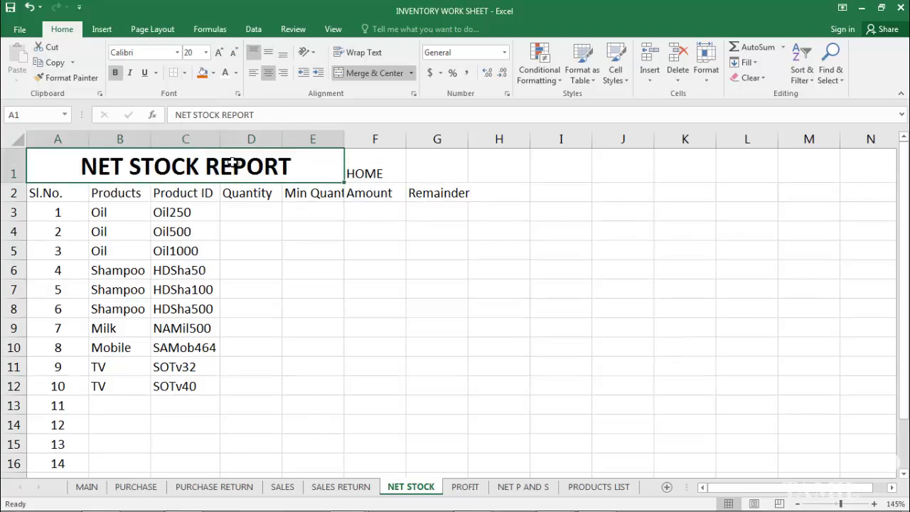
click(202, 74)
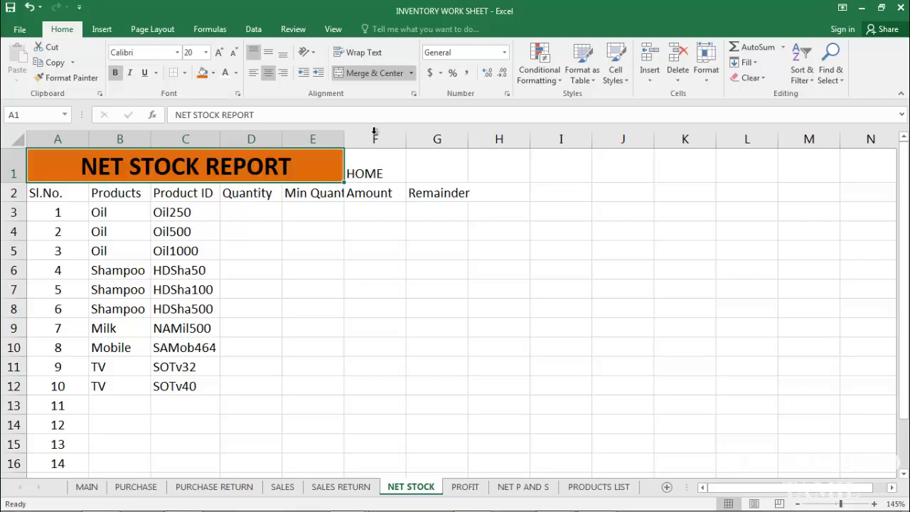
Merge HOME across F1:G1, bold 20 pt with yellow fill.
drag(362, 167, 437, 169)
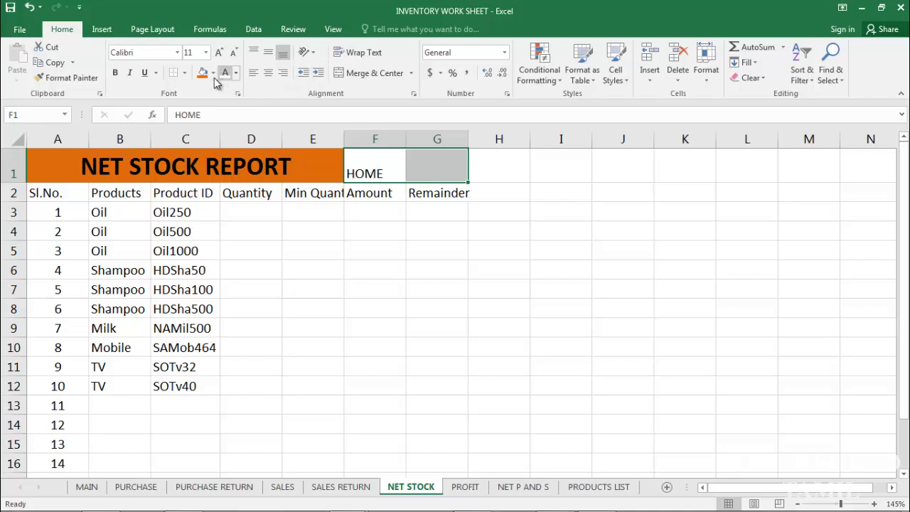
click(374, 73)
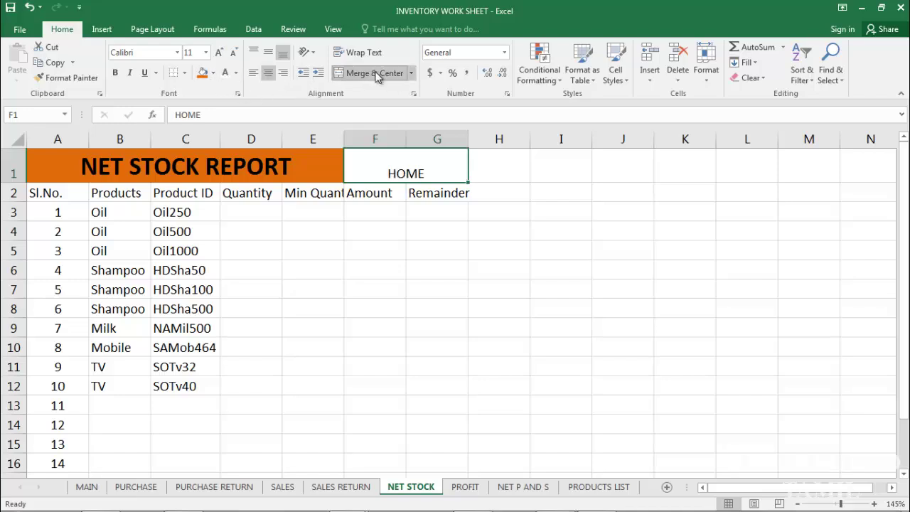
click(205, 52)
click(196, 172)
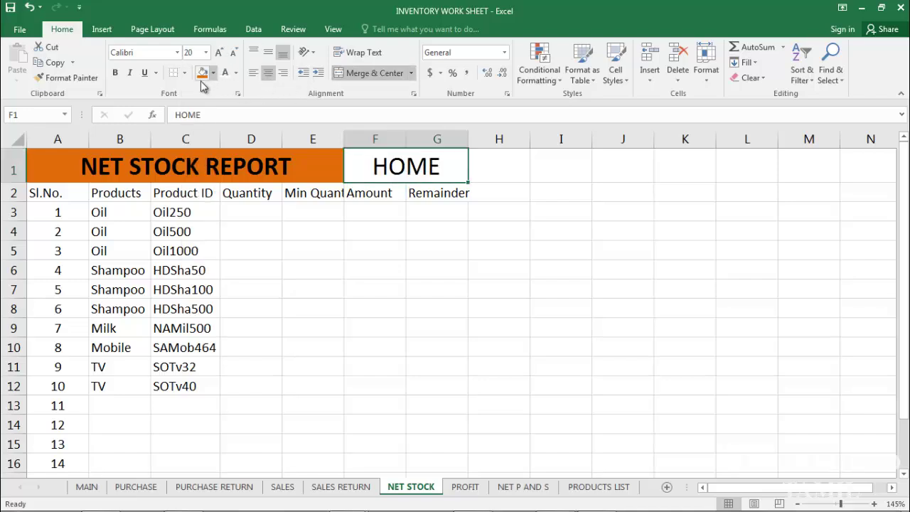
click(114, 72)
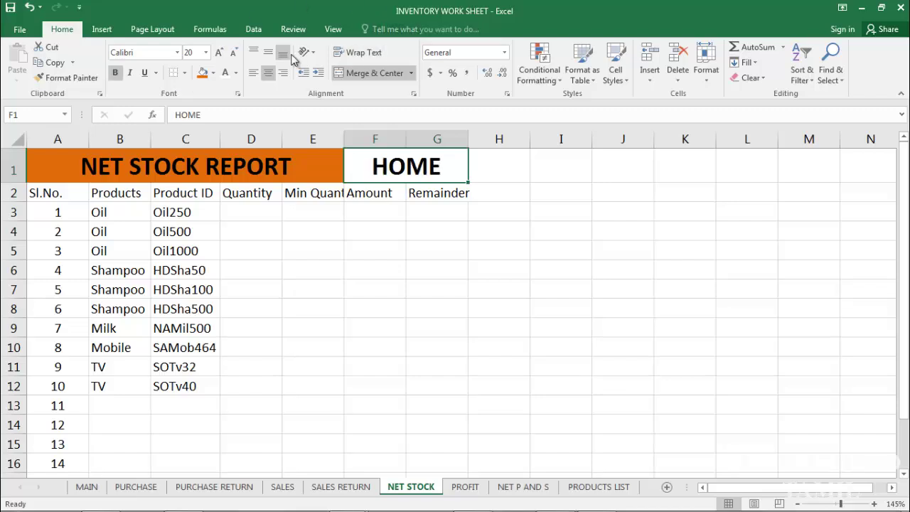
click(213, 73)
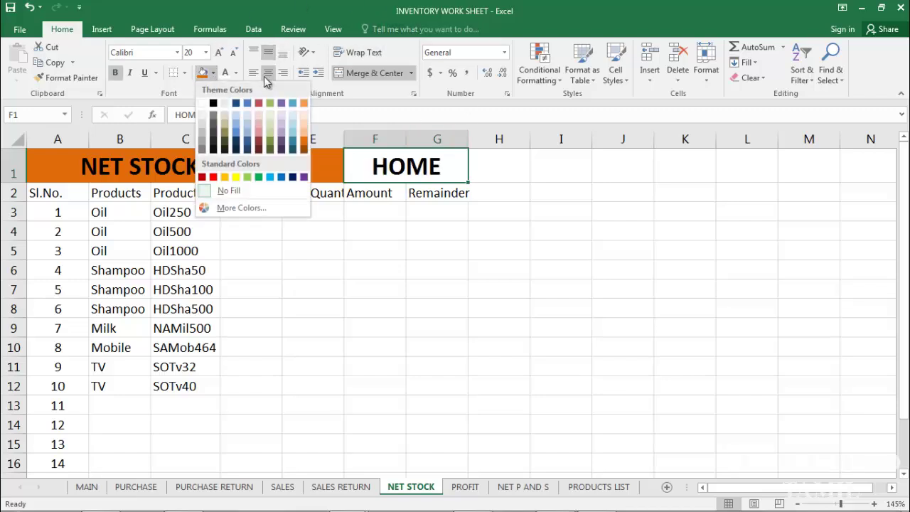
click(235, 177)
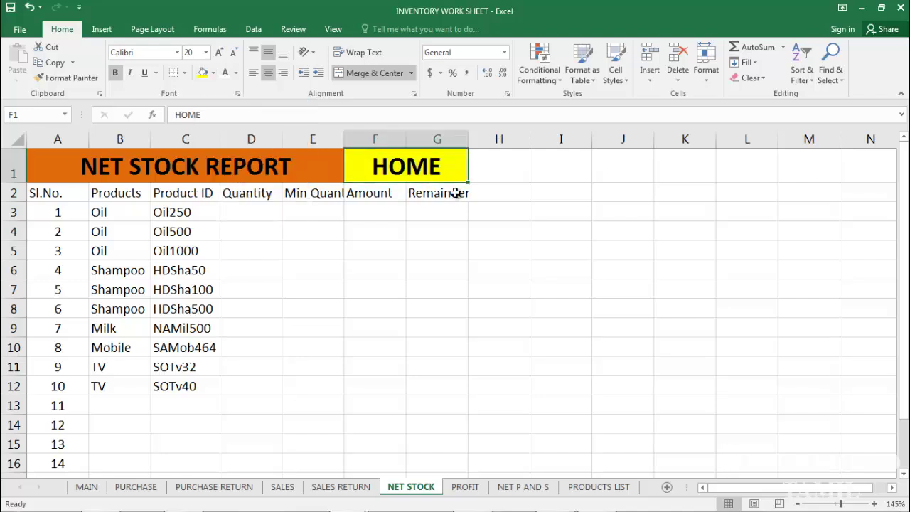
click(288, 195)
Apply All Borders to the A2:G17 table.
drag(50, 189, 411, 446)
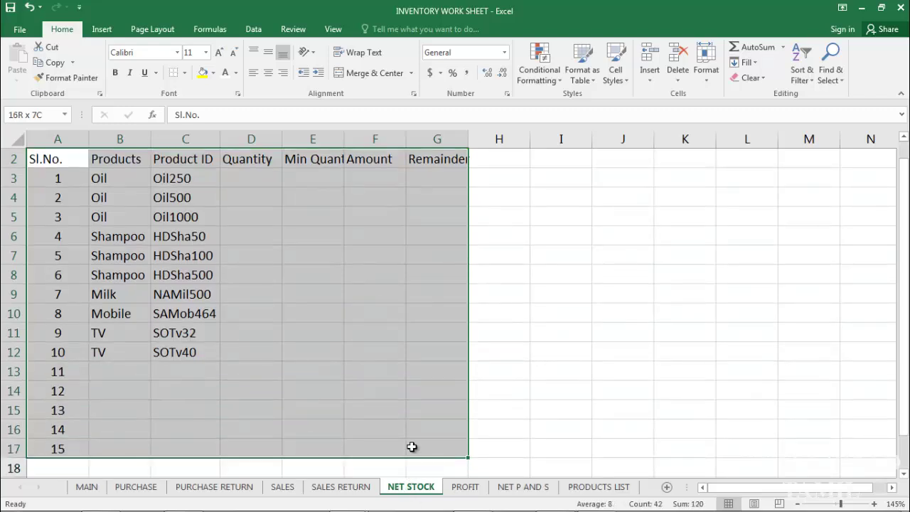
click(184, 73)
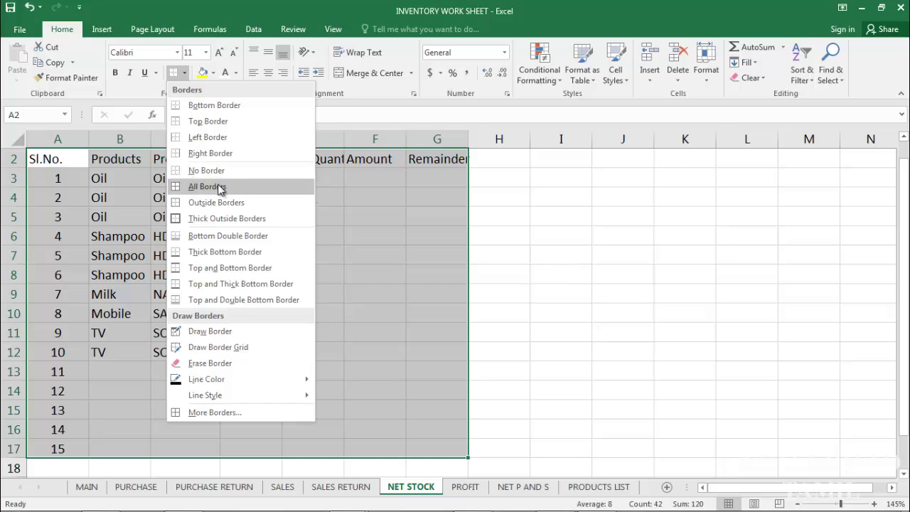
click(226, 187)
click(291, 233)
Make the A2:G2 header row bold with a light green fill.
scroll(343, 255, up, 1)
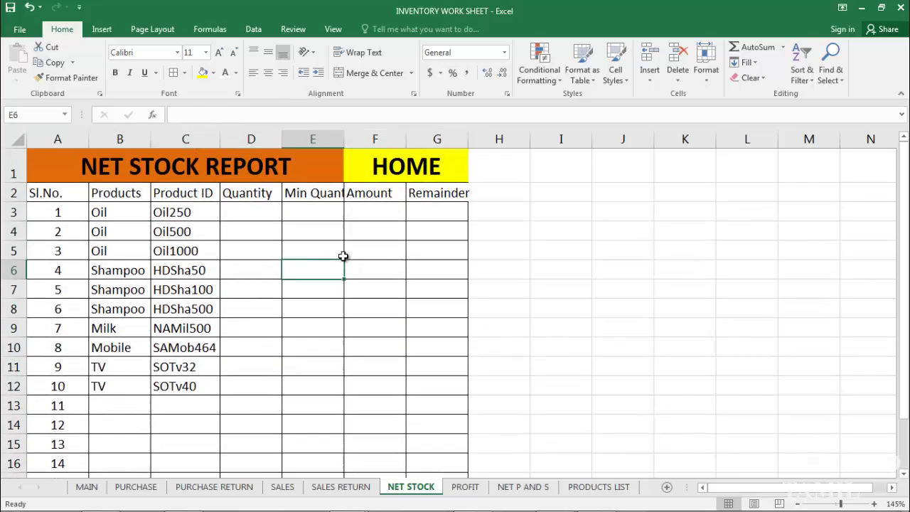
drag(59, 193, 462, 195)
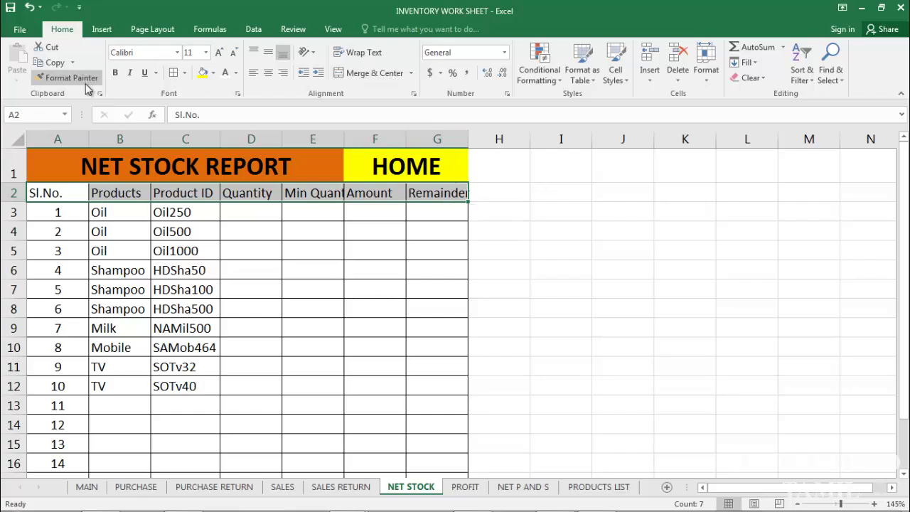
key(ctrl+b)
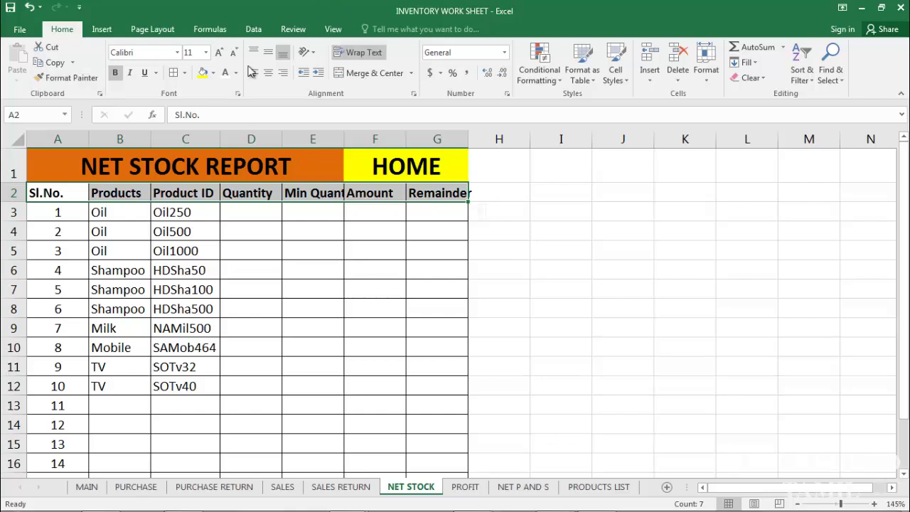
click(213, 73)
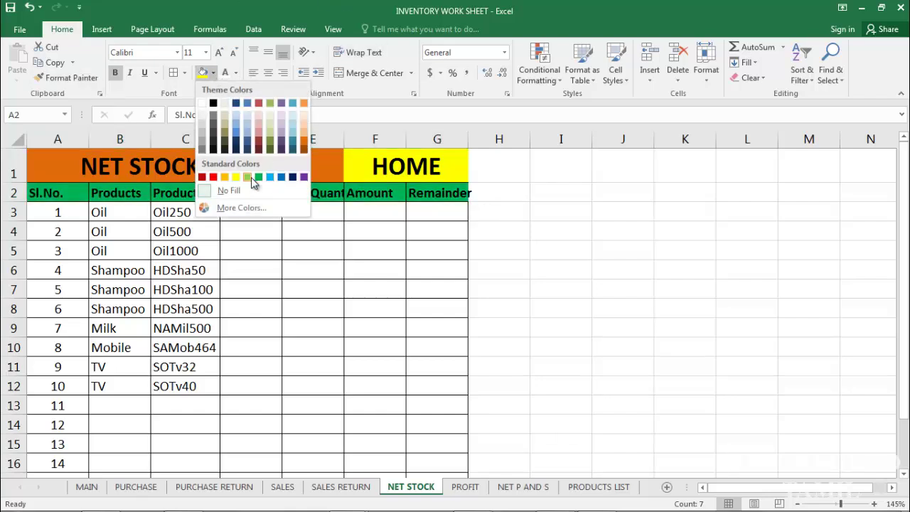
click(270, 123)
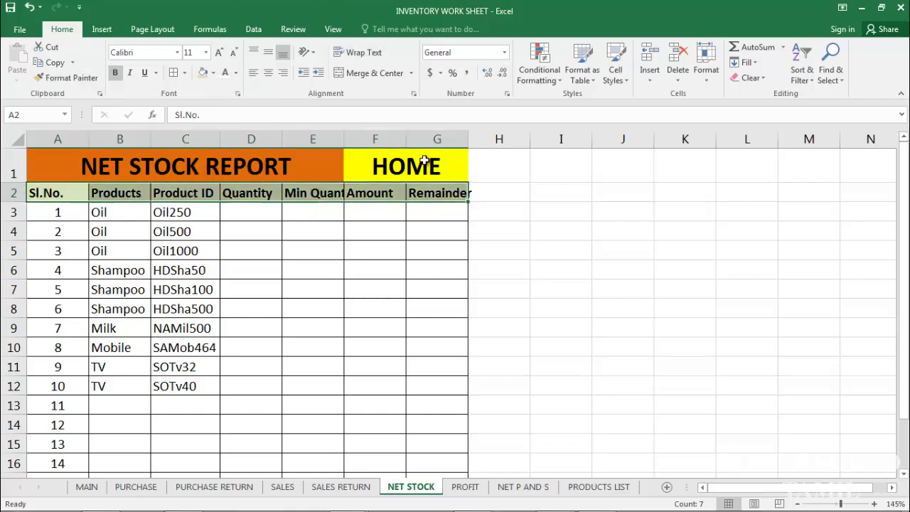
click(358, 231)
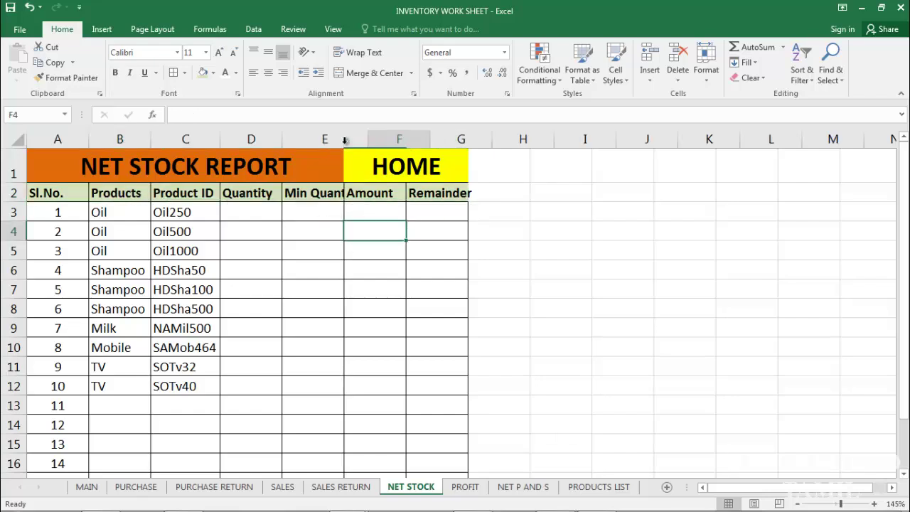
Auto-fit columns E, F and G so Min Quantity, Amount and Remainder headers show fully.
double_click(344, 138)
double_click(427, 138)
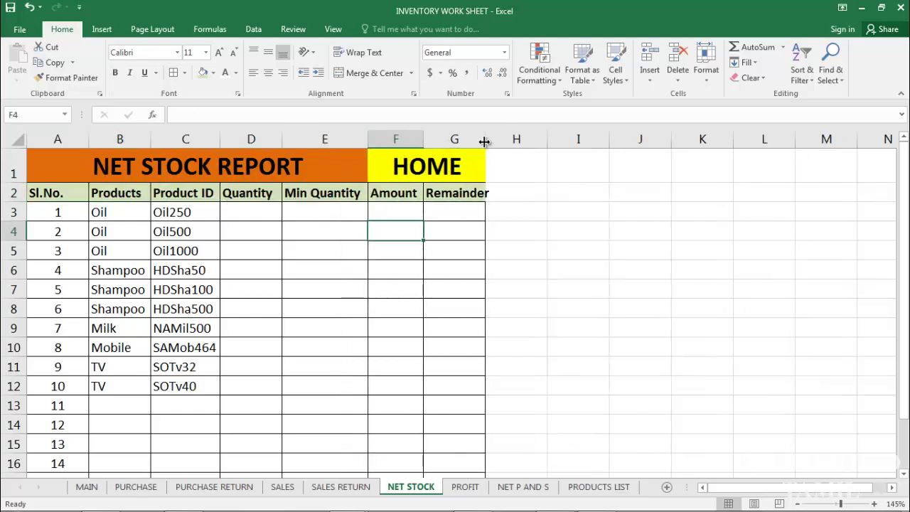
double_click(484, 140)
click(235, 225)
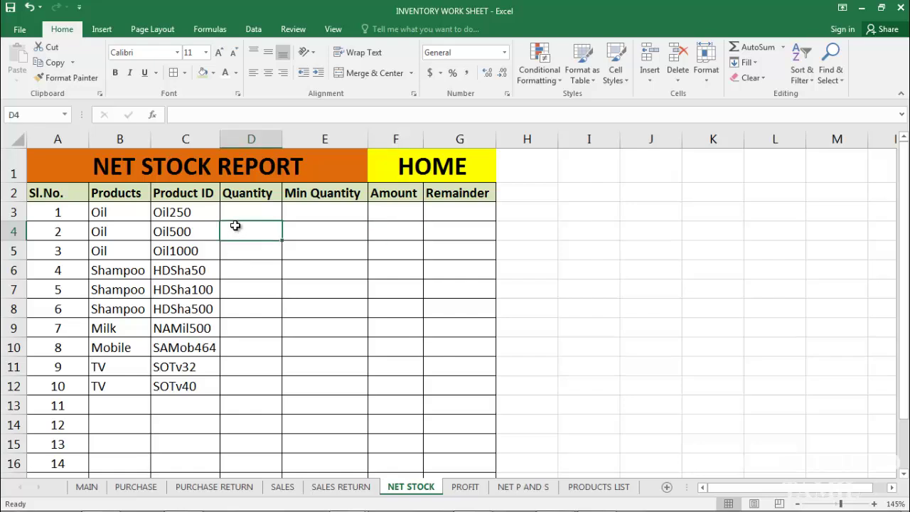
key(Down)
key(Down)
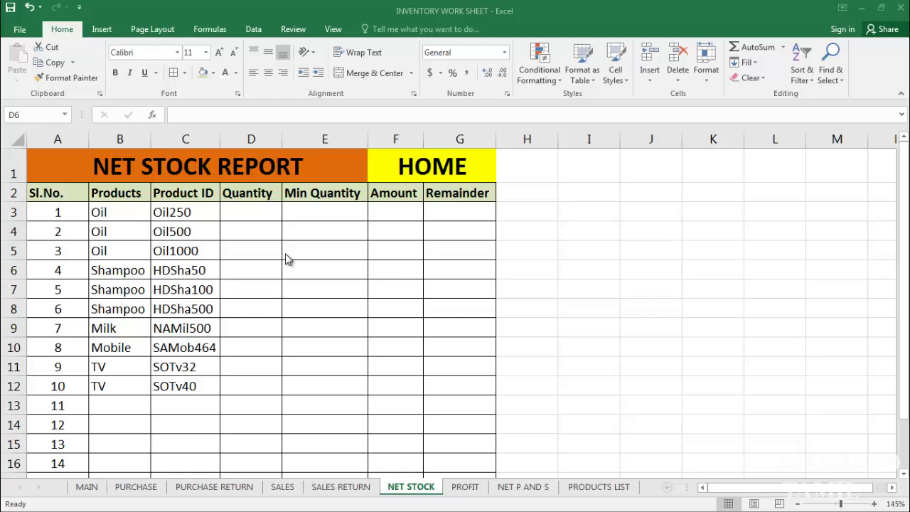
Enter =SUMIF(Table1[Product ID],'NET STOCK'!C3,Table1[Qty]) in D3 from PURCHASE, then start -SUMIF.
click(263, 213)
text(=)
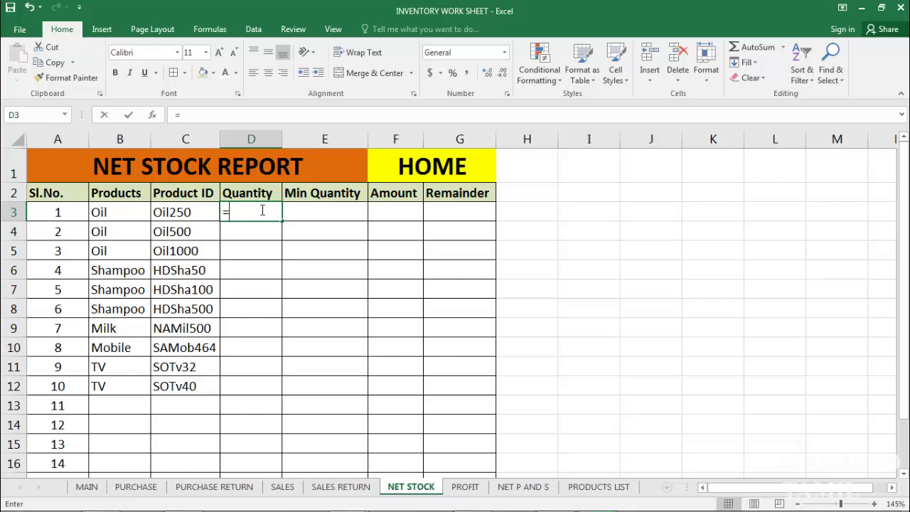
text(SUMIF)
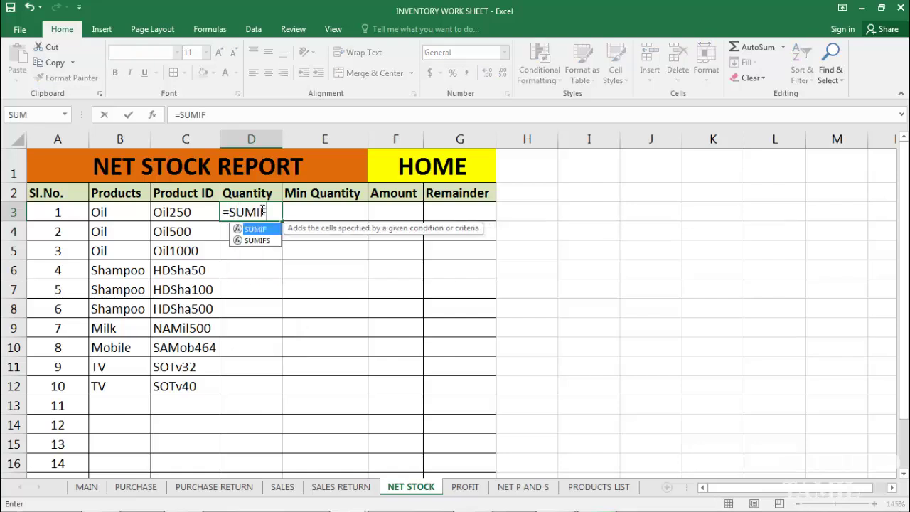
text(()
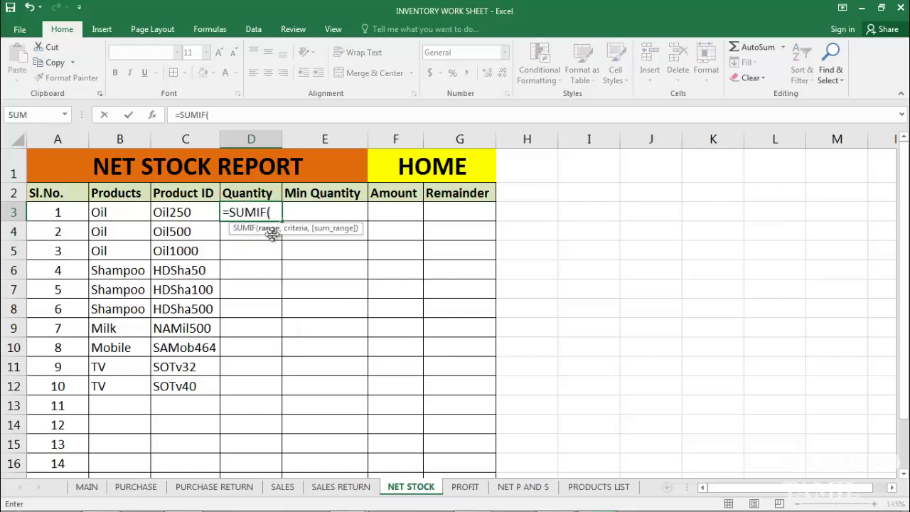
click(151, 489)
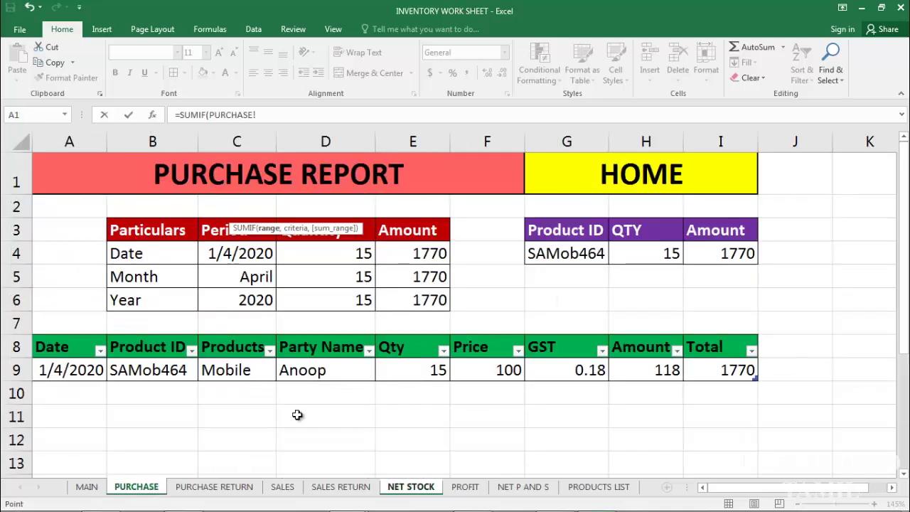
click(160, 371)
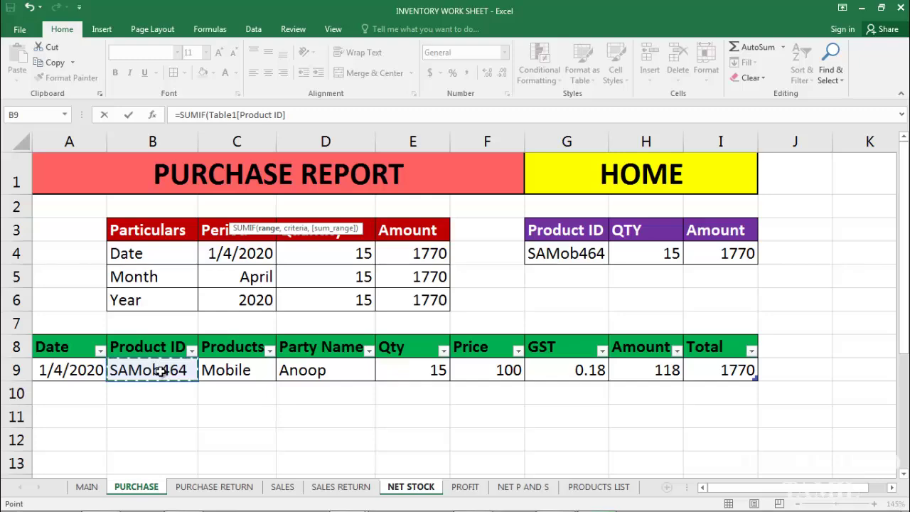
text(,)
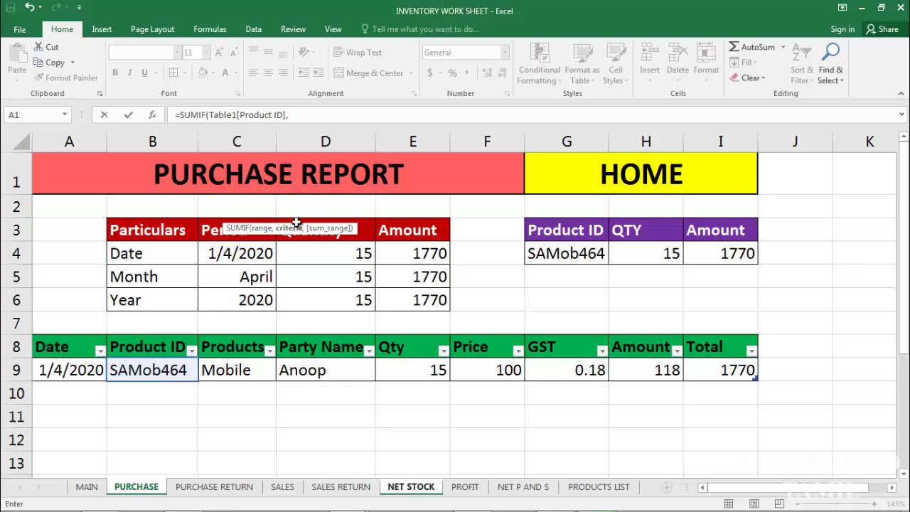
click(411, 488)
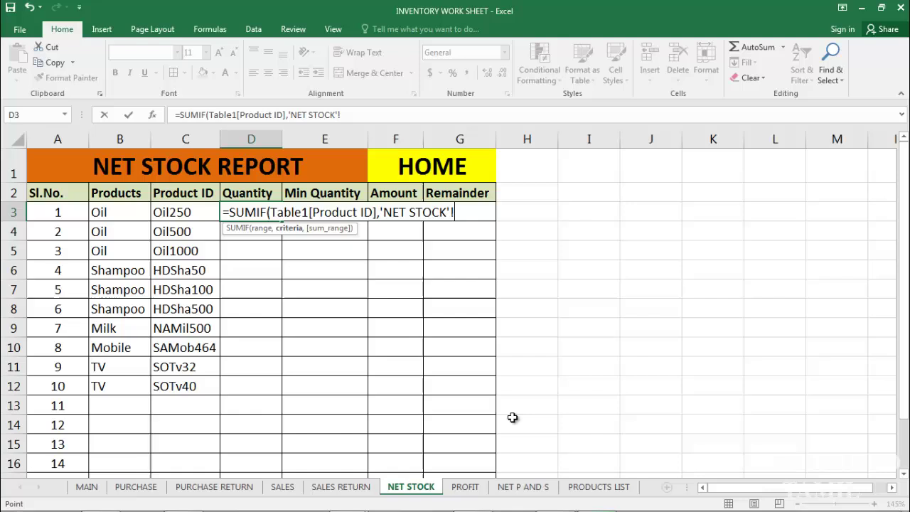
click(184, 212)
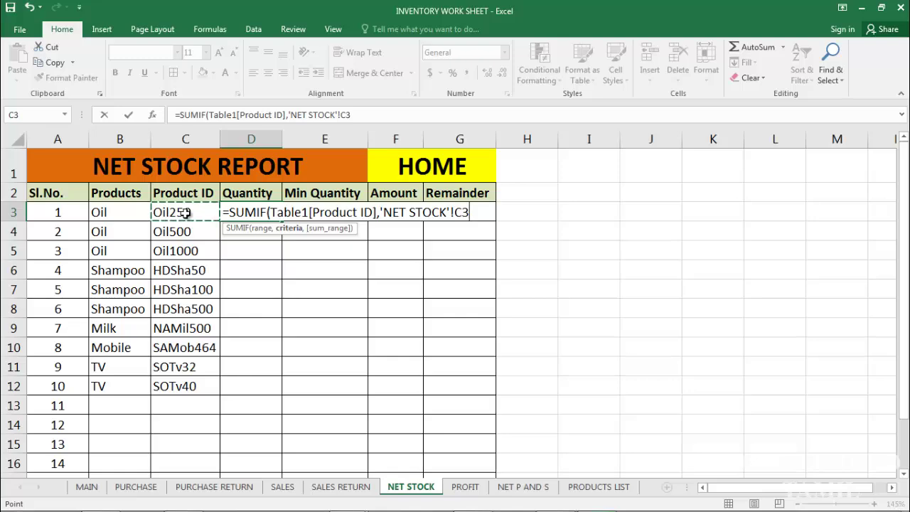
text(,)
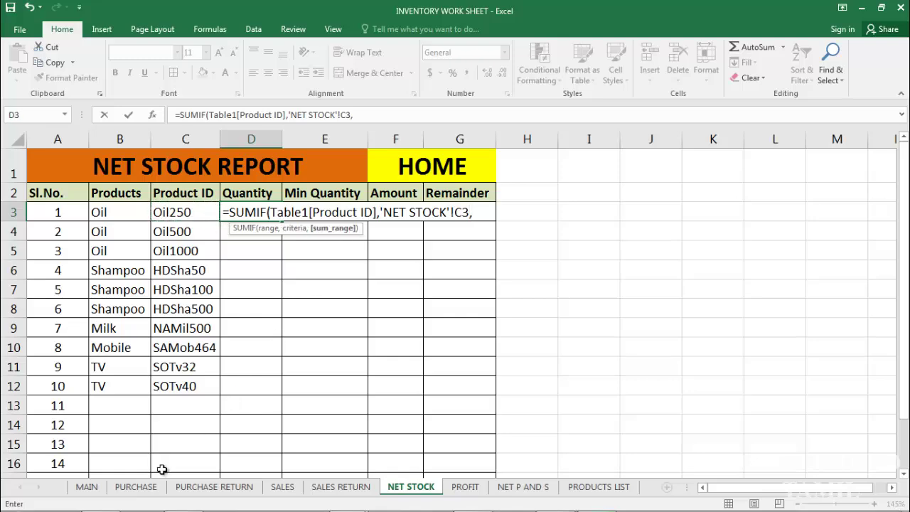
click(152, 492)
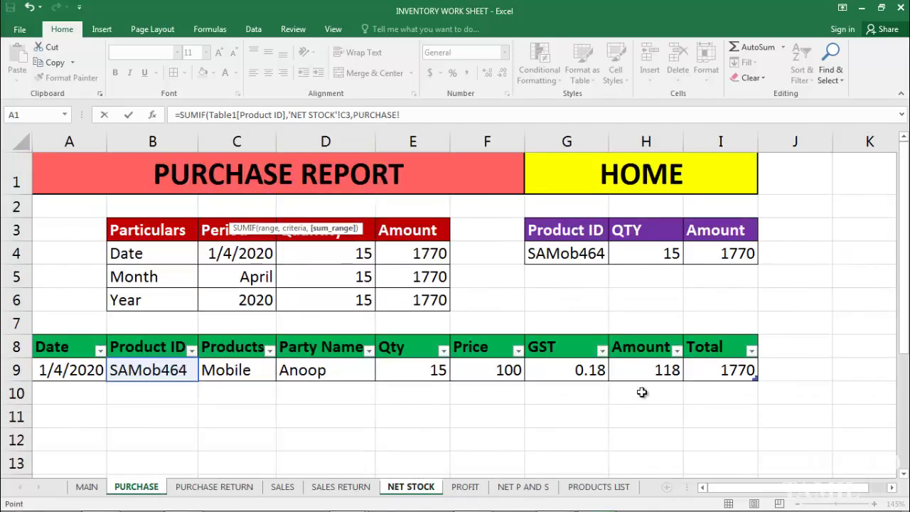
click(423, 369)
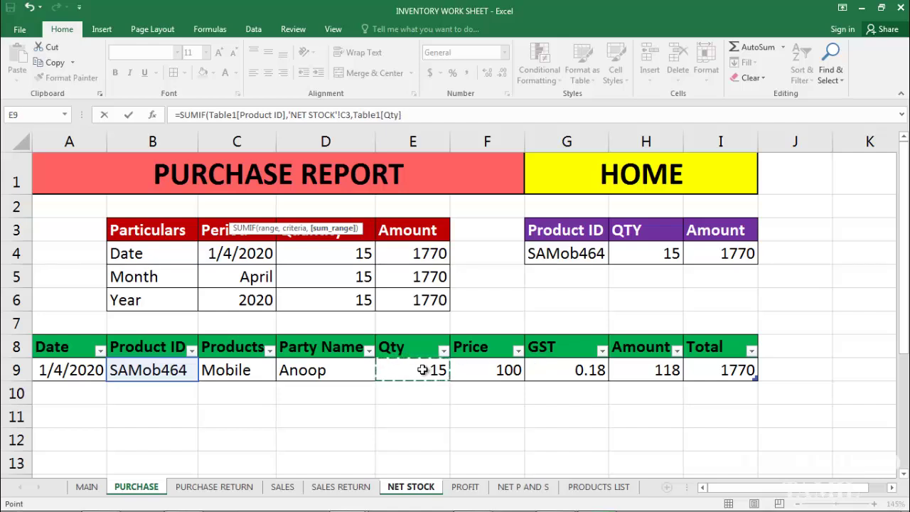
key(Return)
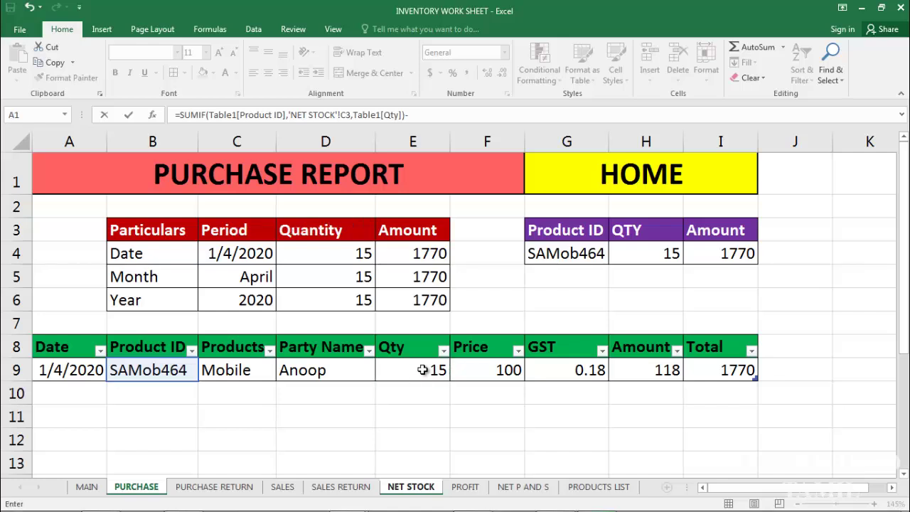
text(SUMIF)
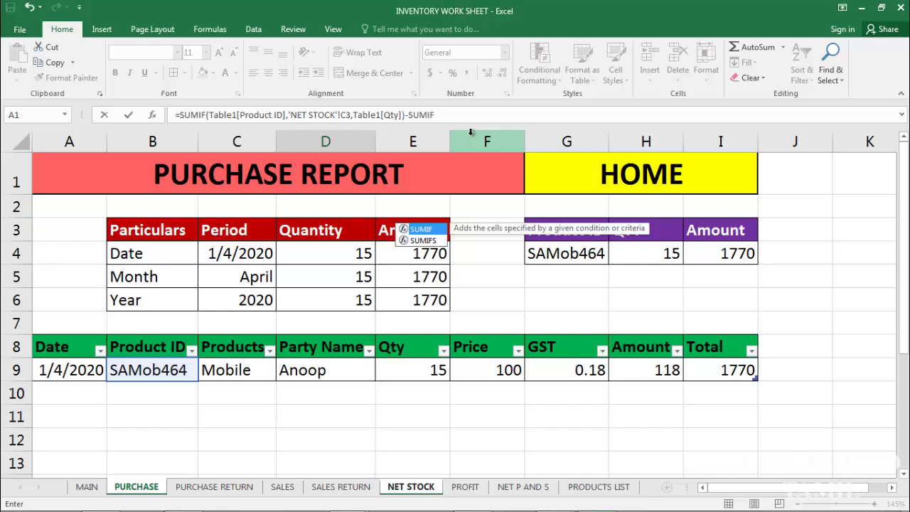
Complete the subtracted SUMIF on SALES Product ID and Qty matching C3, committing D3.
text(()
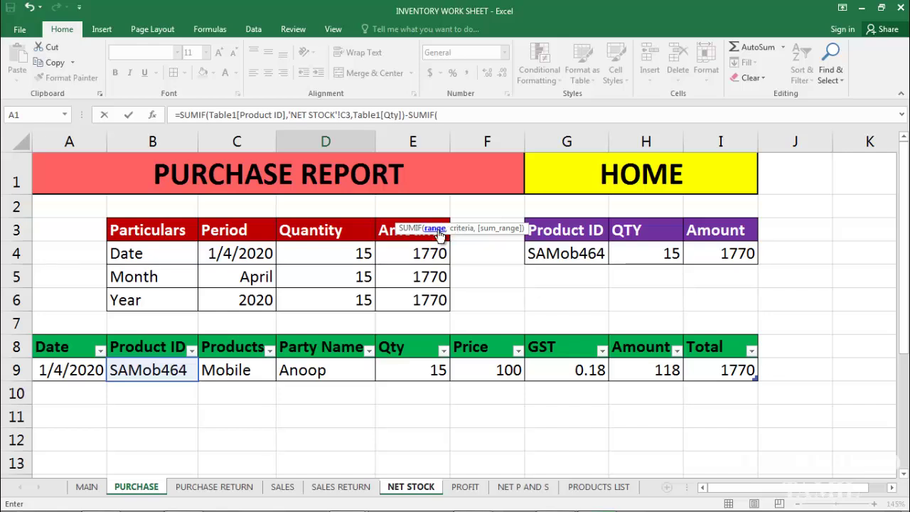
click(282, 486)
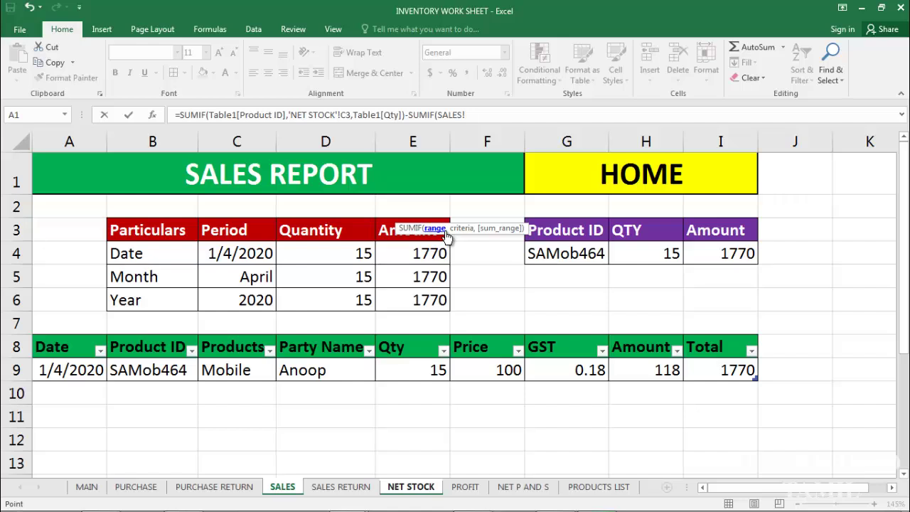
click(165, 374)
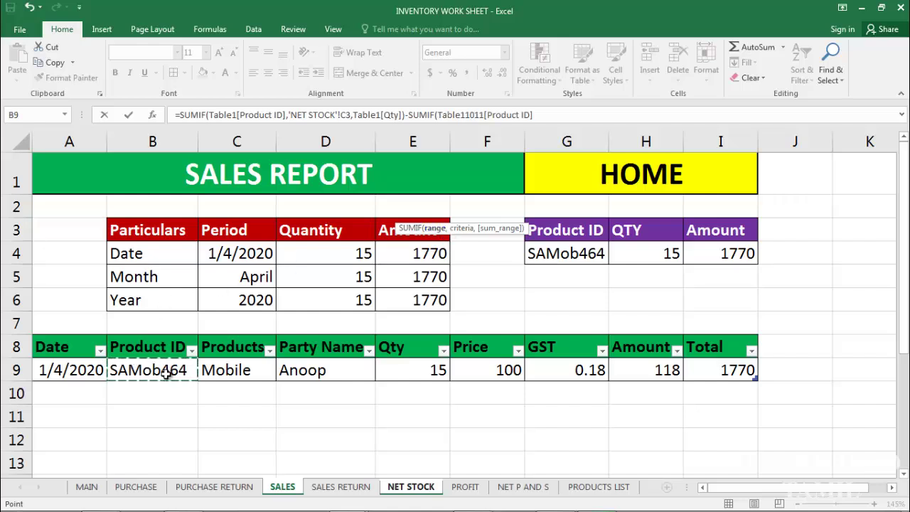
text(,)
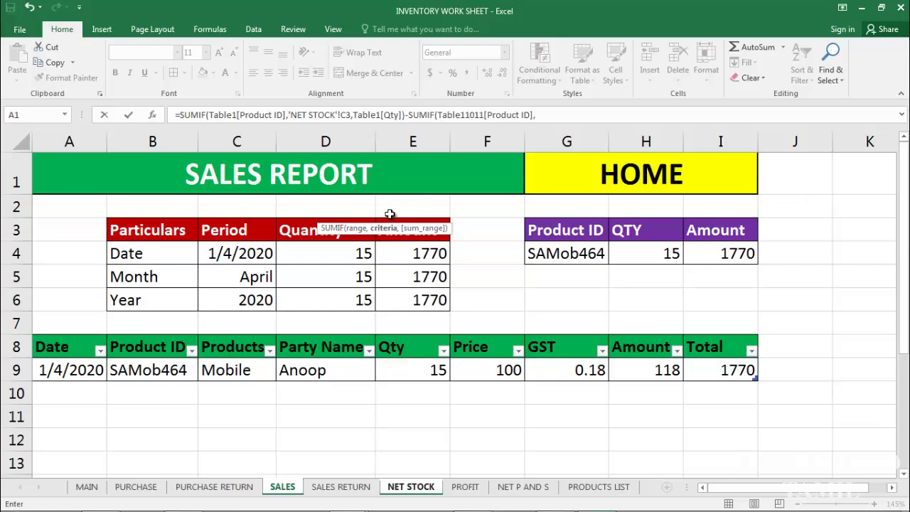
click(412, 488)
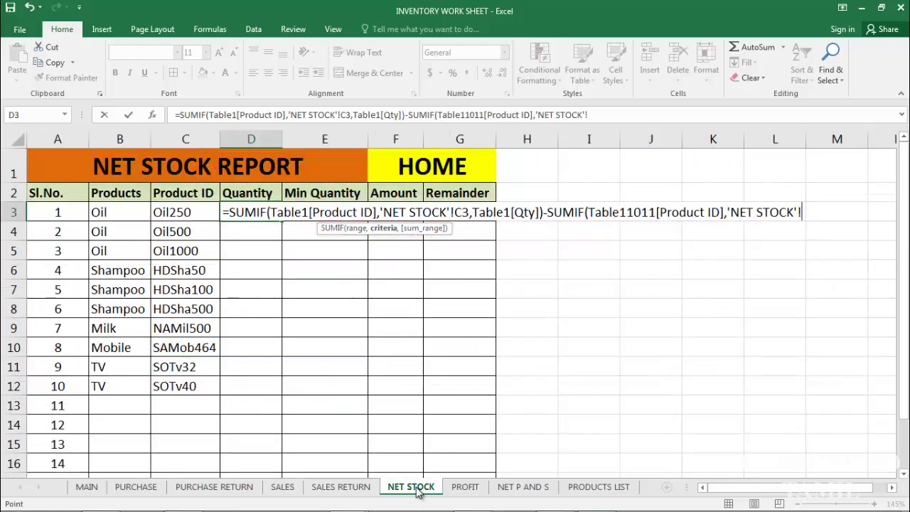
click(187, 212)
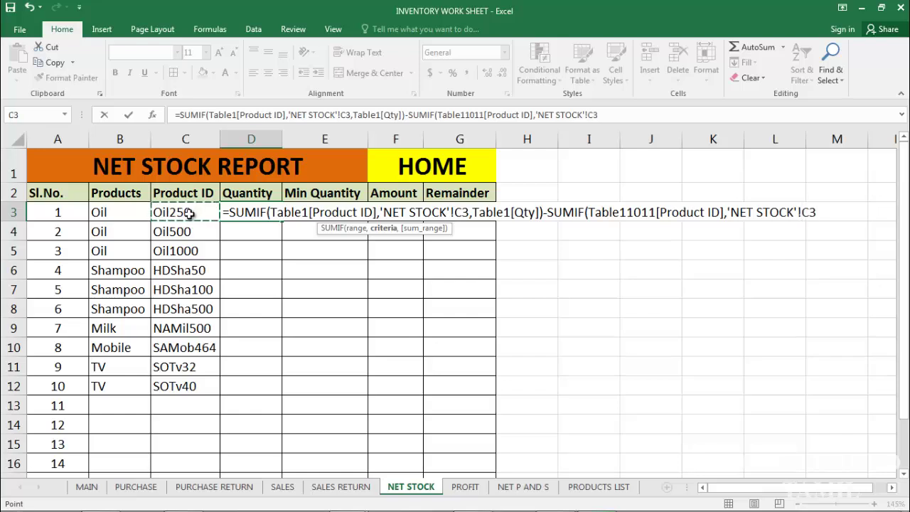
text(,)
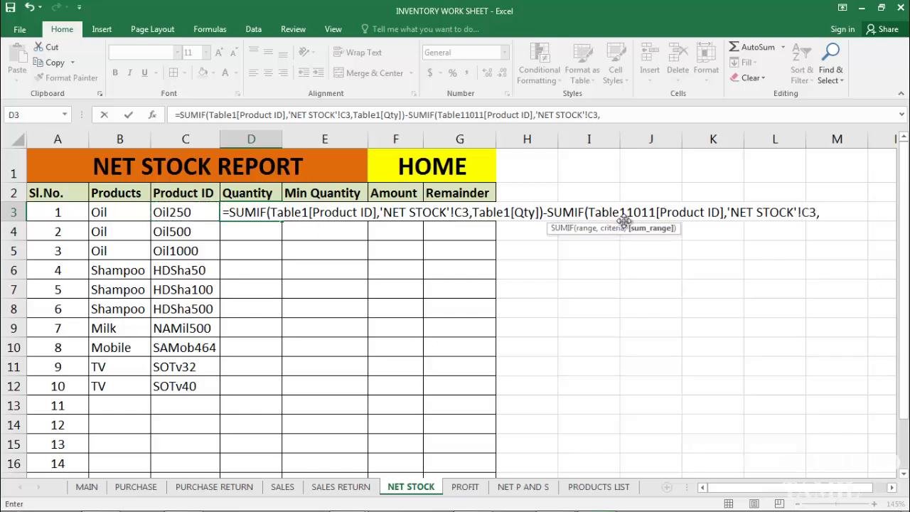
click(285, 489)
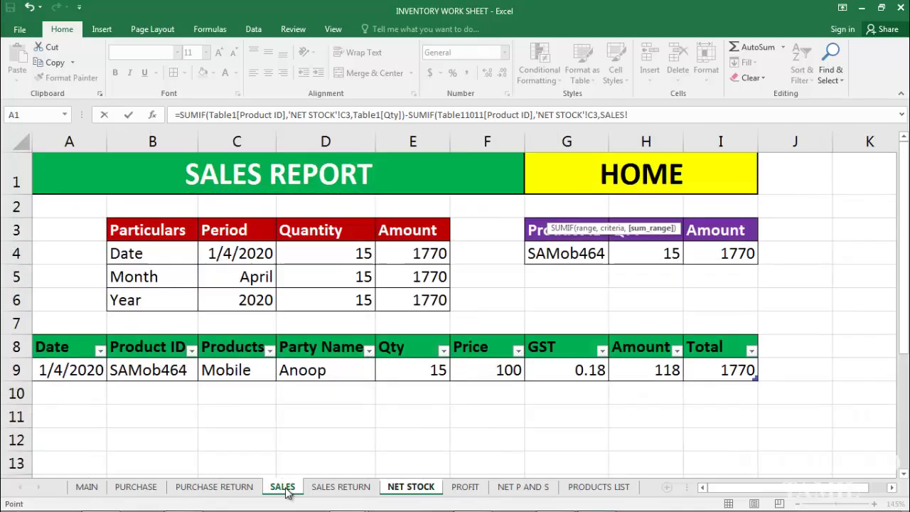
click(418, 372)
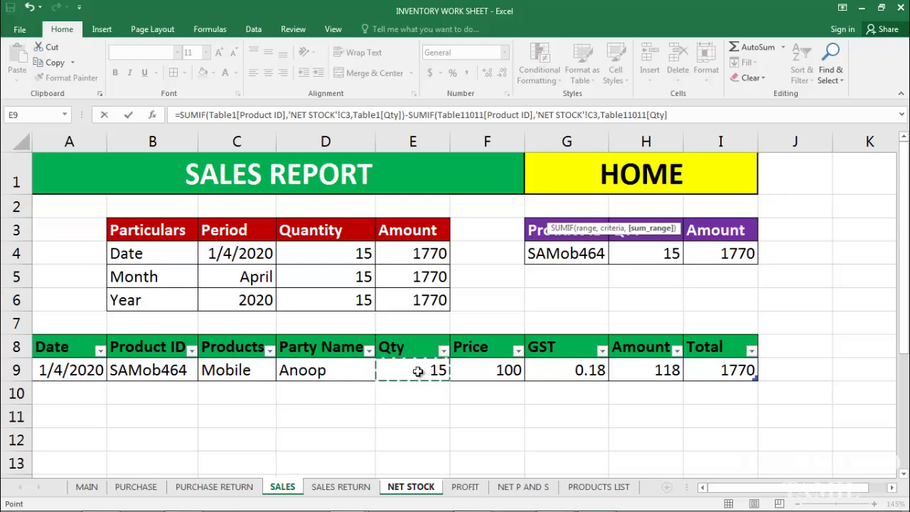
key(Return)
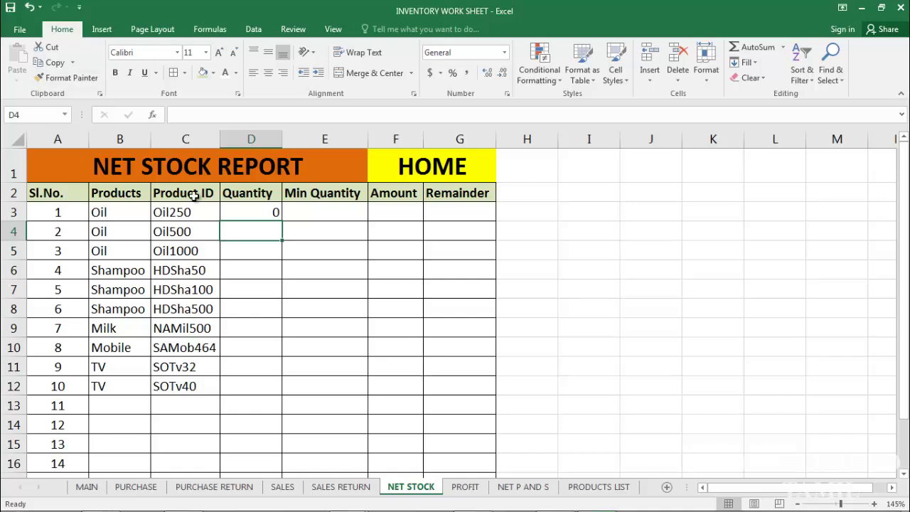
click(272, 211)
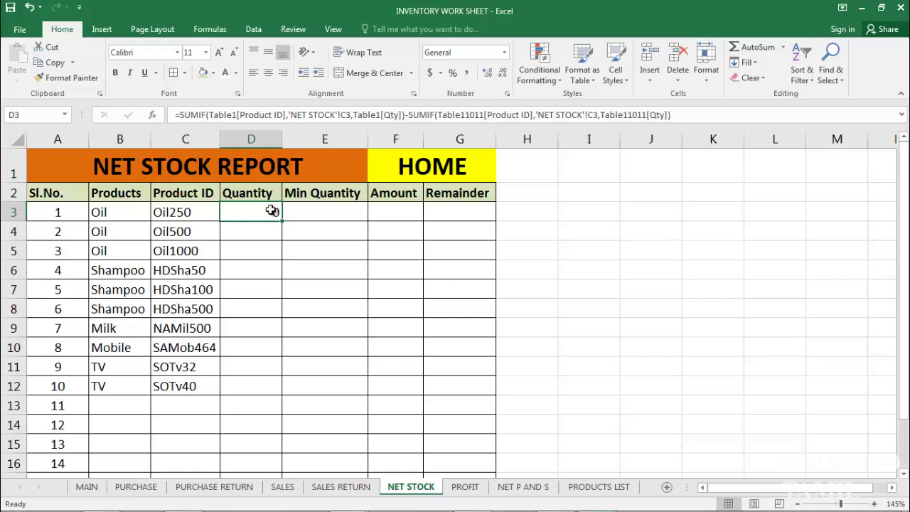
Append -SUMIF(Table110[Product ID],'NET STOCK'!C3,Table110[Qty]) from PURCHASE RETURN, then start +SUMIF(.
click(681, 114)
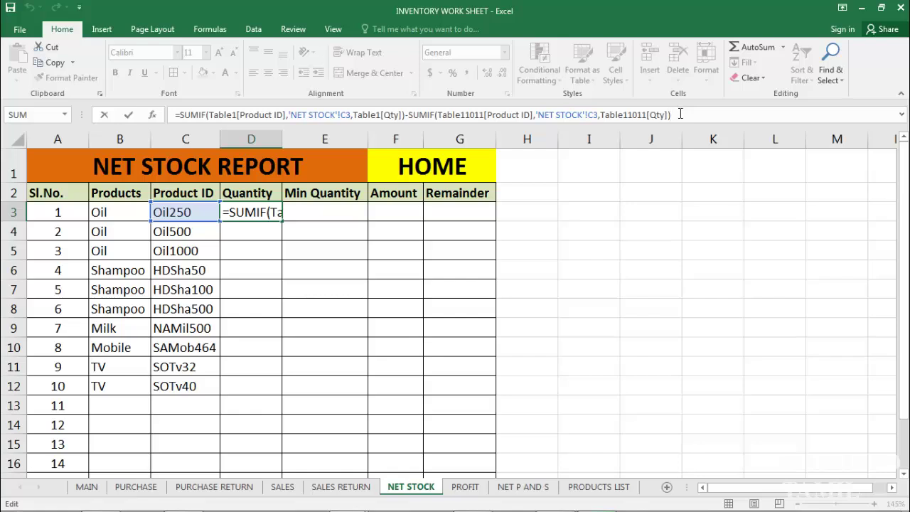
text(-)
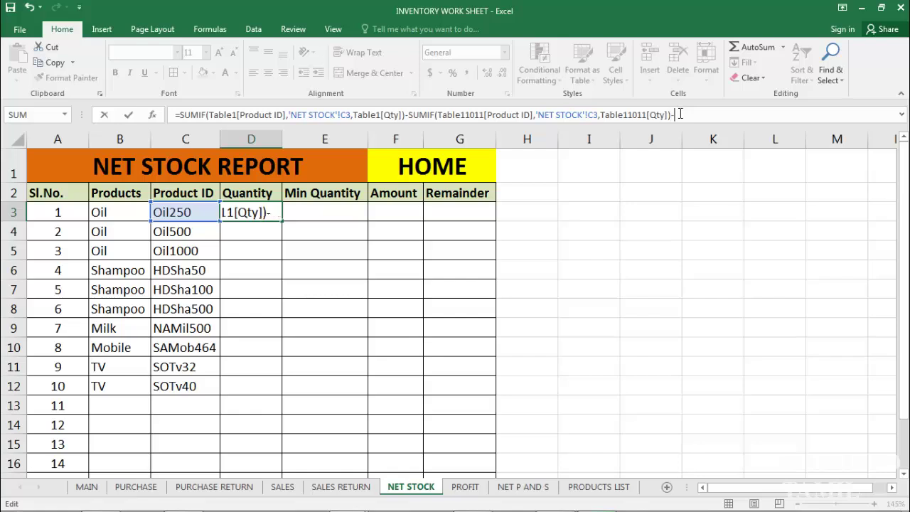
text(SUMIF)
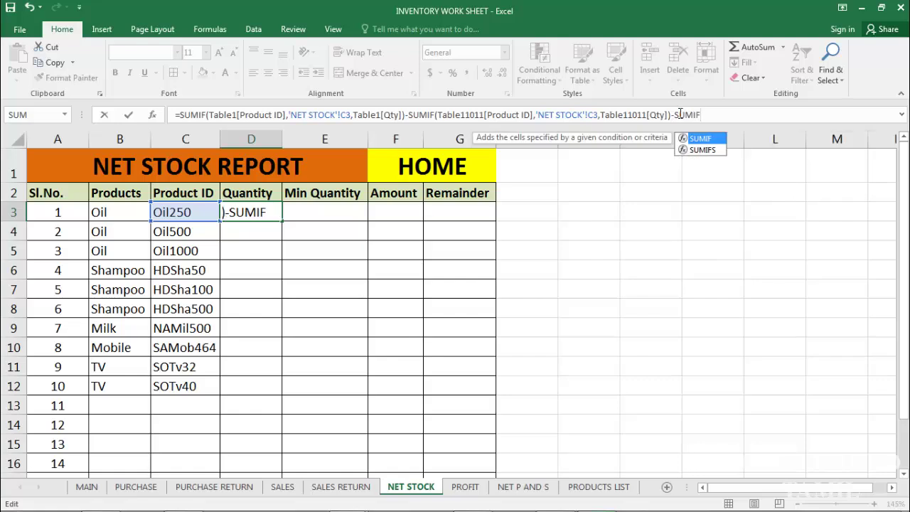
text(()
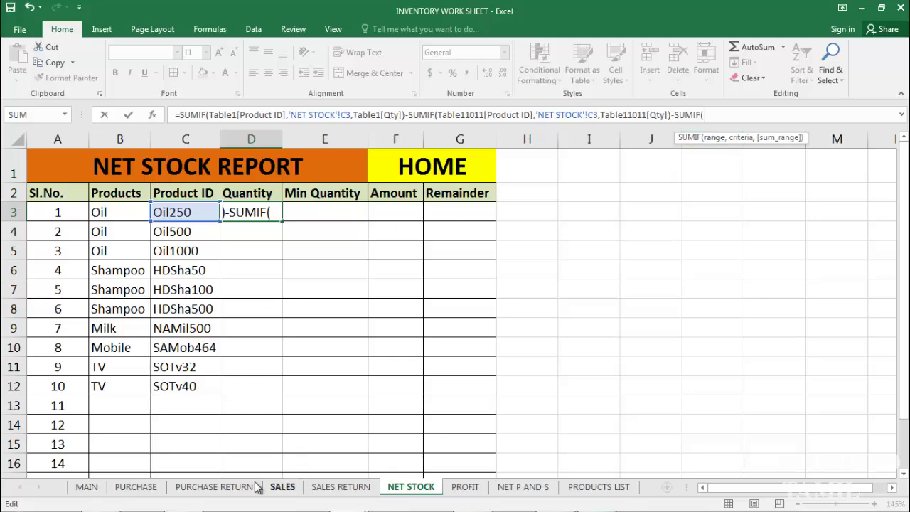
click(210, 487)
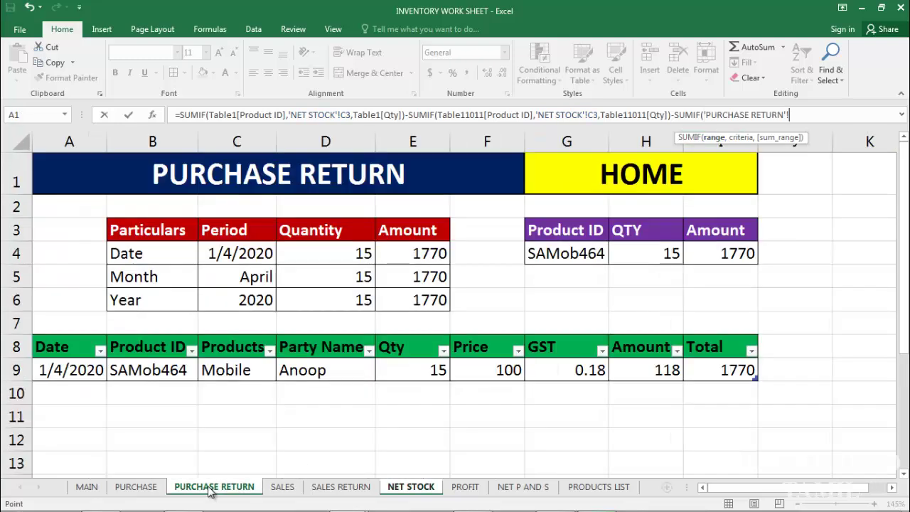
click(148, 371)
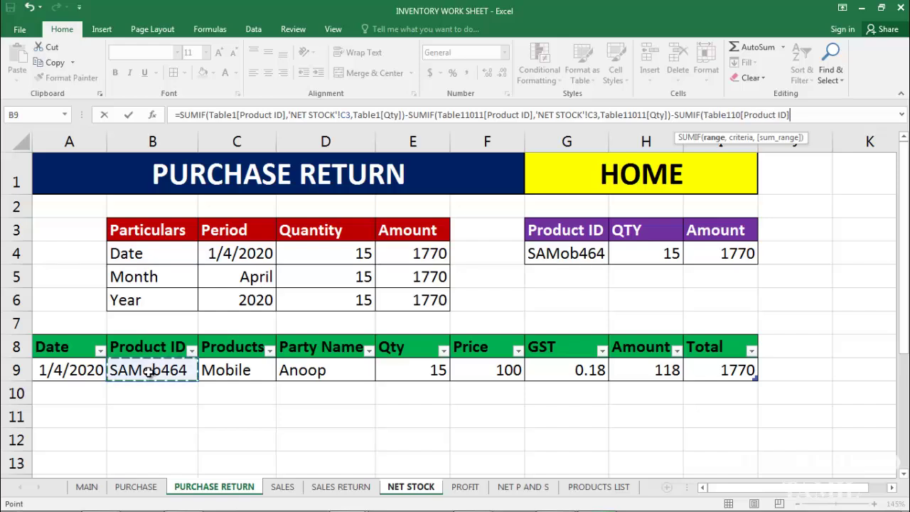
text(,)
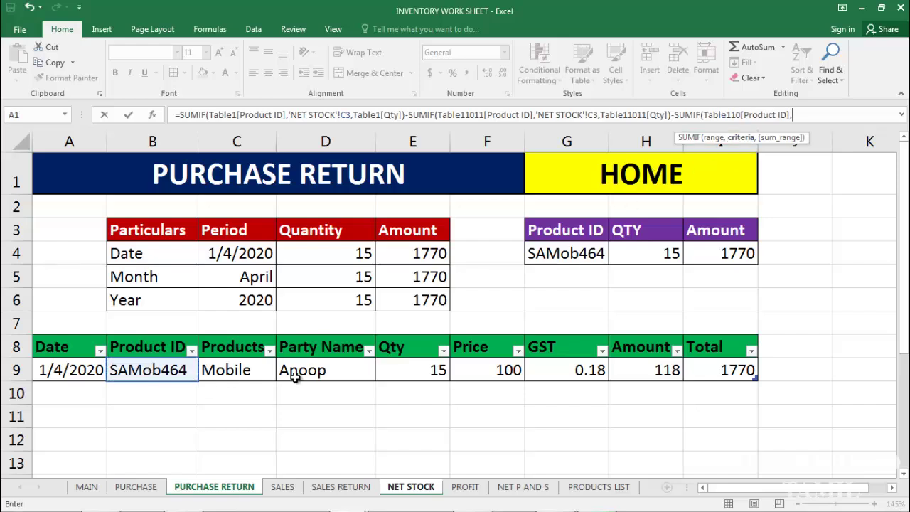
click(411, 486)
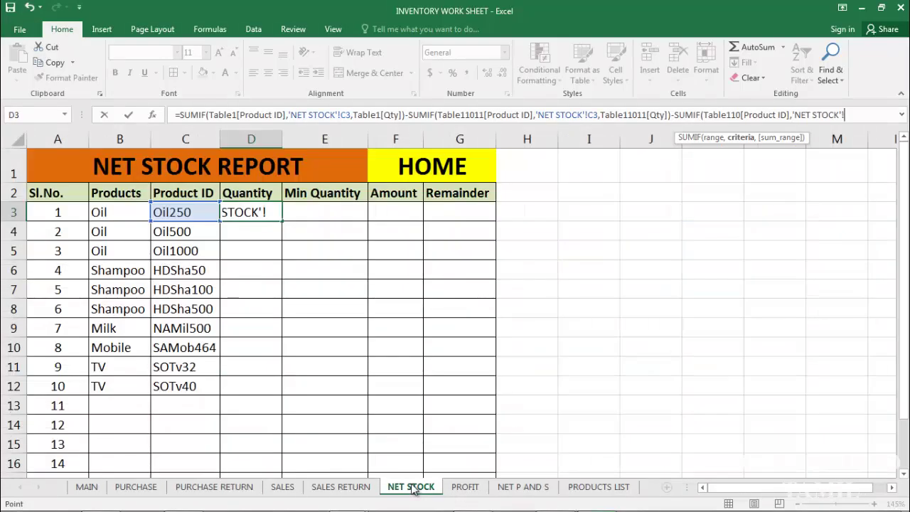
click(181, 213)
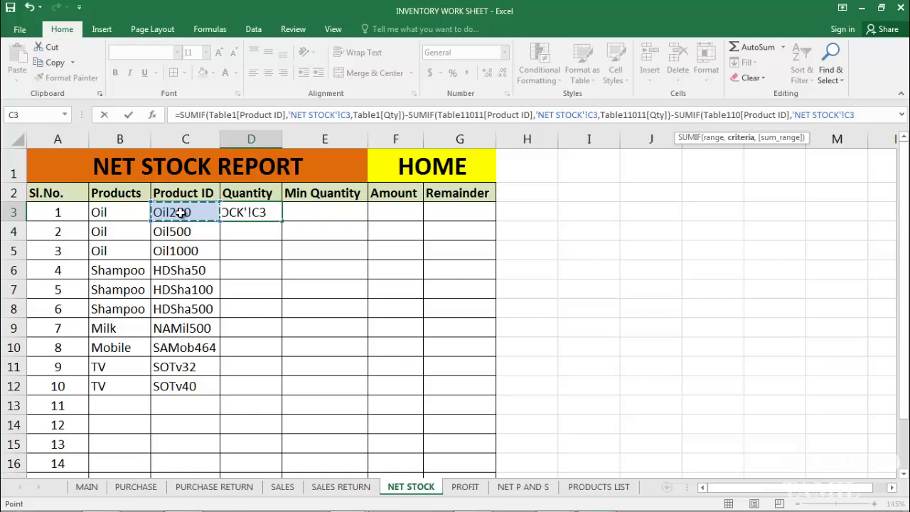
text(,)
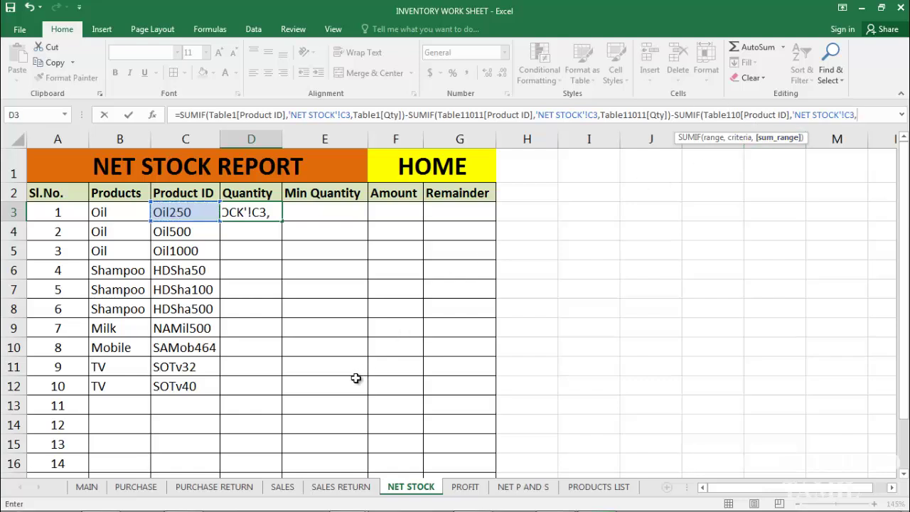
click(229, 491)
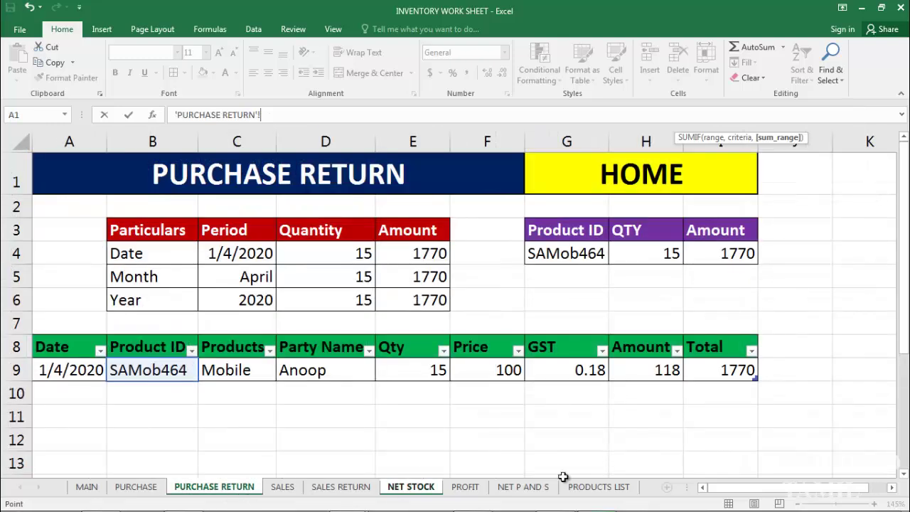
click(421, 371)
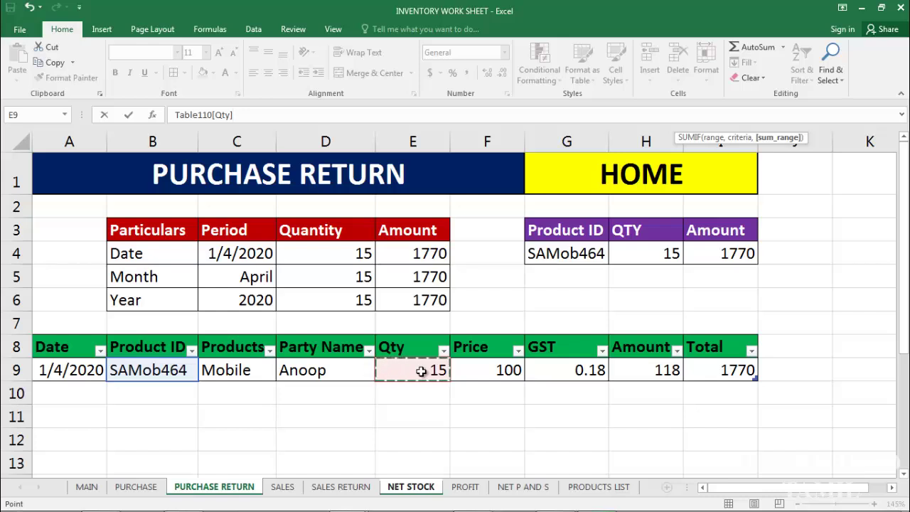
text())
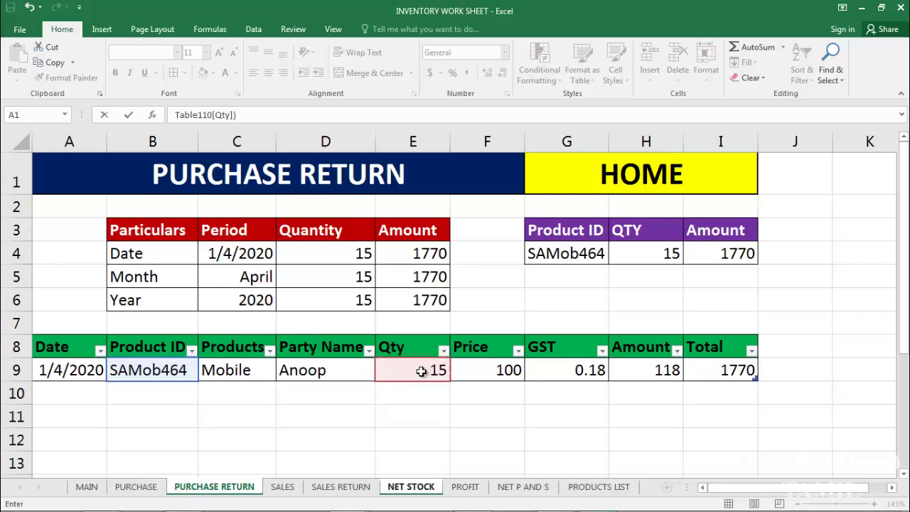
text(+SUM)
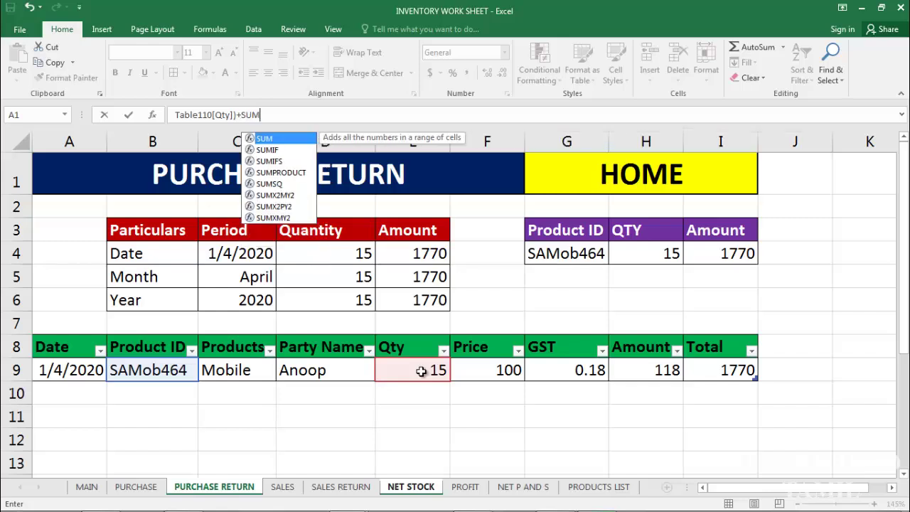
text(IF()
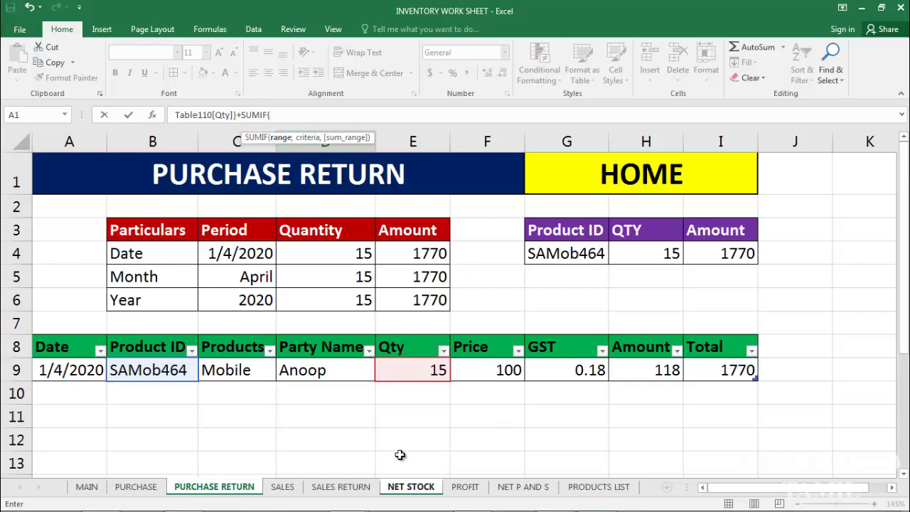
Finish the +SUMIF on SALES RETURN Product ID and Qty matching C3, committing D3.
click(341, 490)
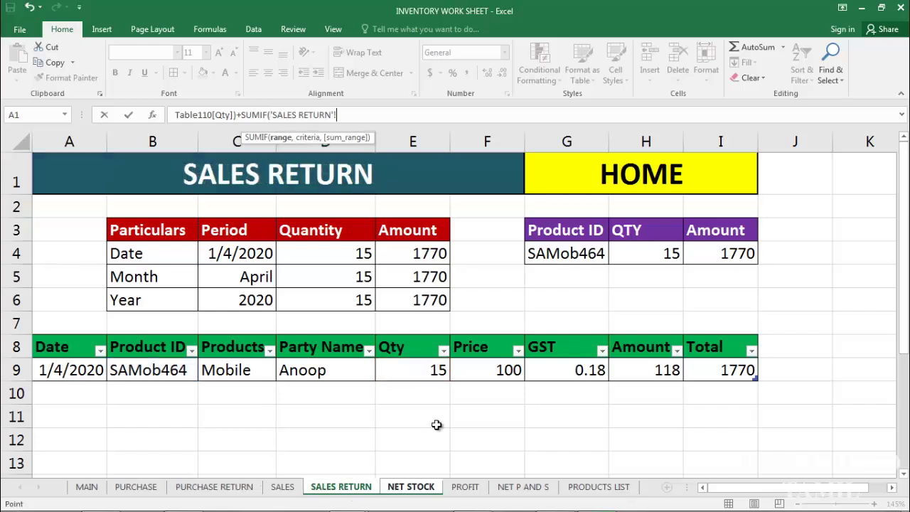
click(150, 374)
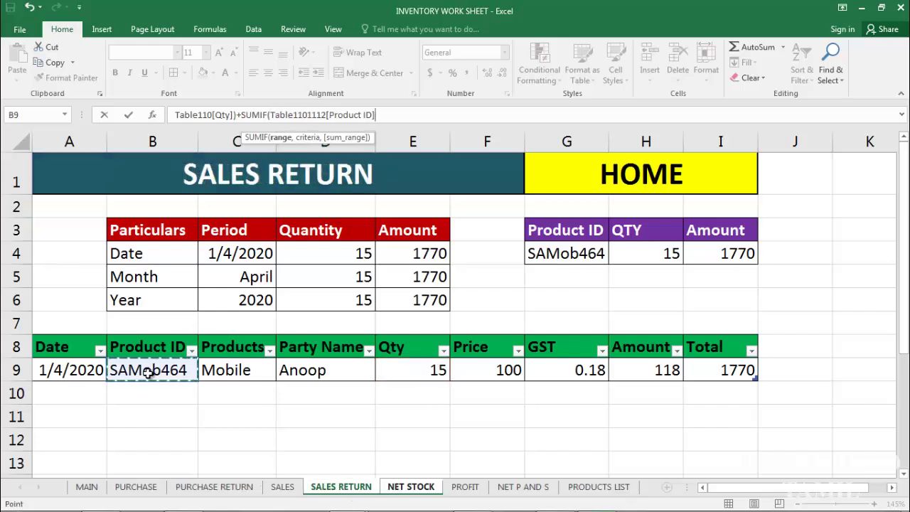
text(,)
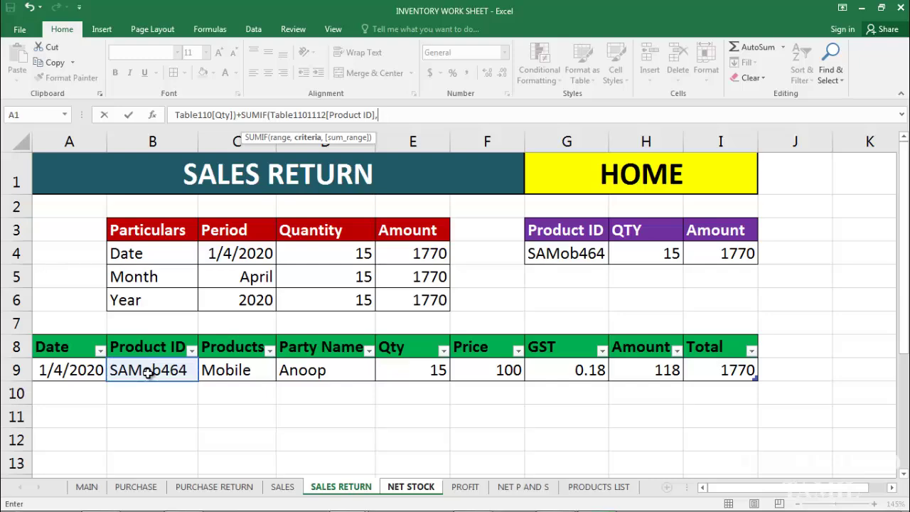
click(416, 489)
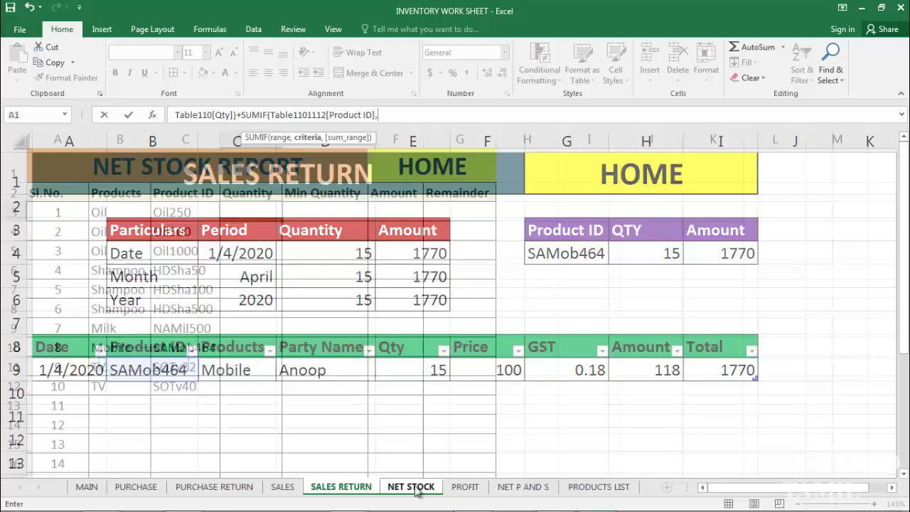
click(184, 213)
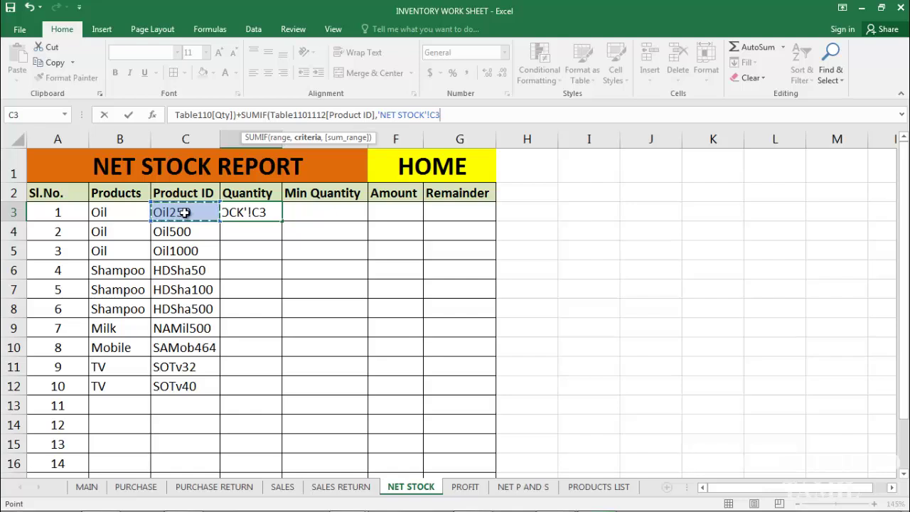
text(,)
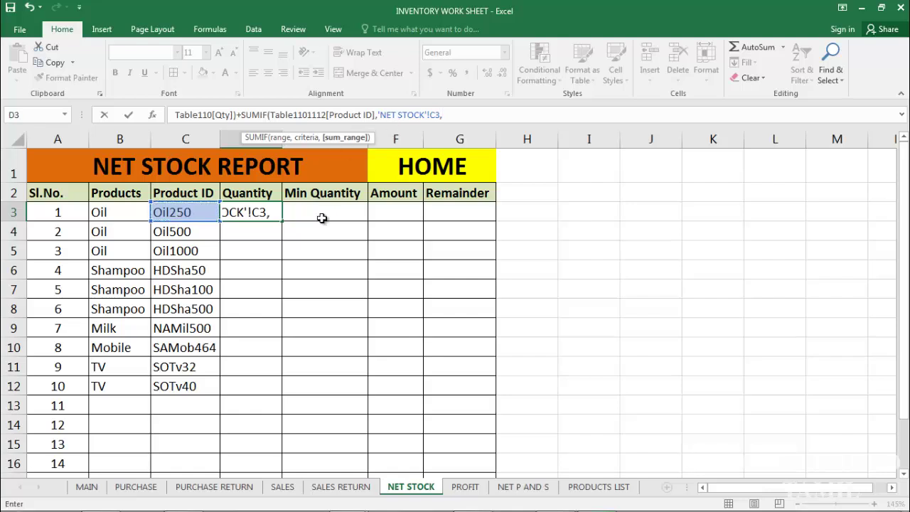
click(340, 487)
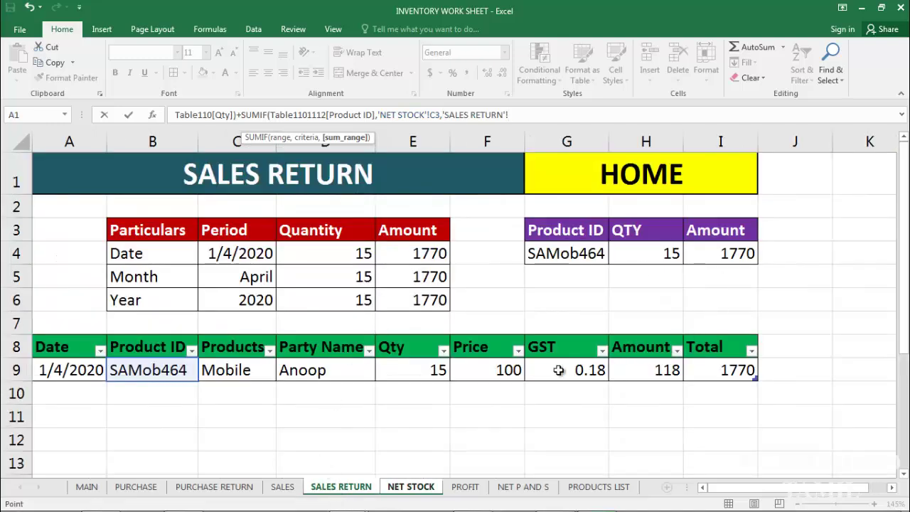
click(424, 371)
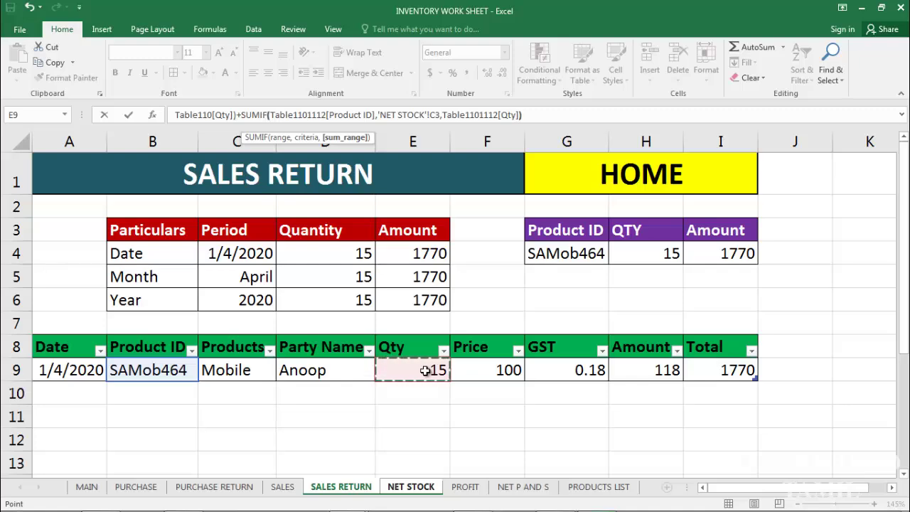
key(Return)
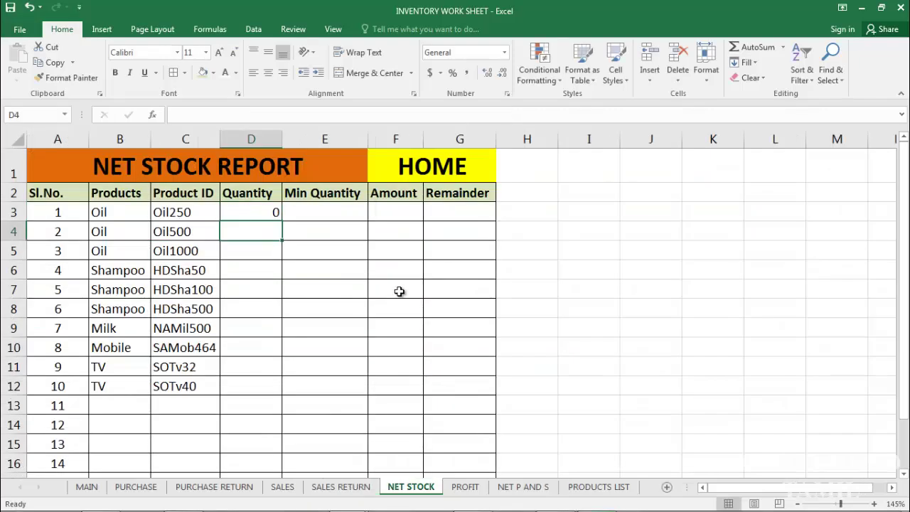
Copy the Quantity formula in D3 down through D16.
click(252, 208)
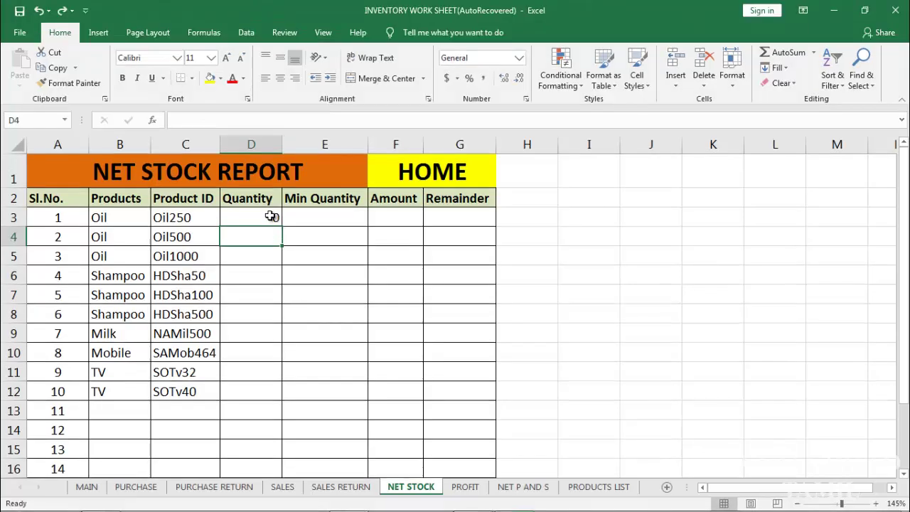
click(270, 213)
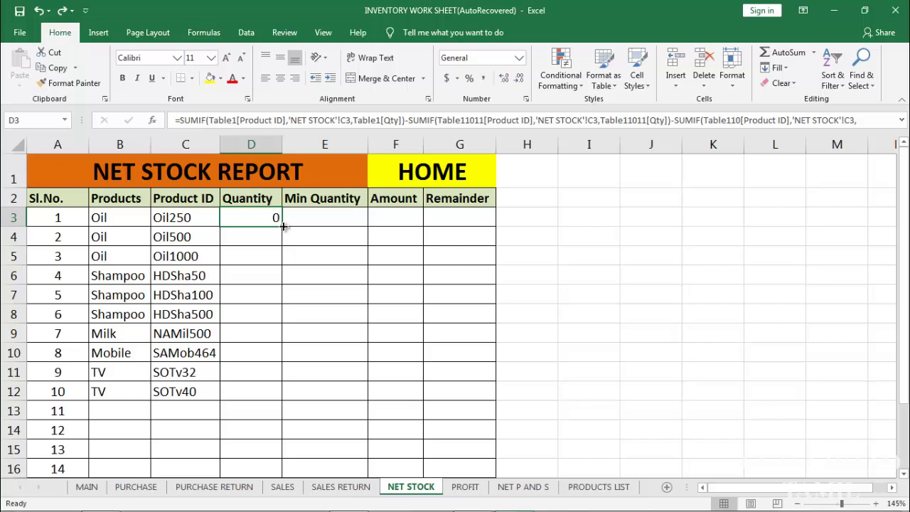
double_click(281, 226)
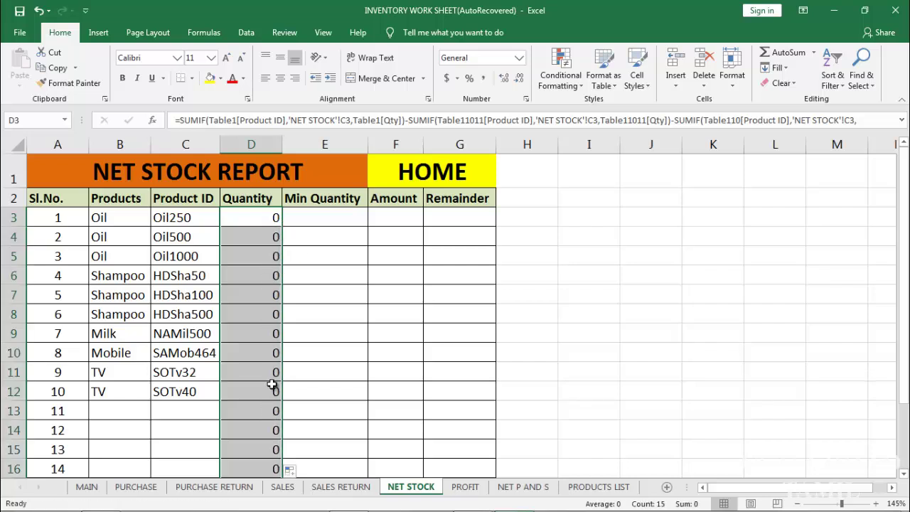
Enter Min Quantity 5 in E3 and fill it down to E16.
click(337, 217)
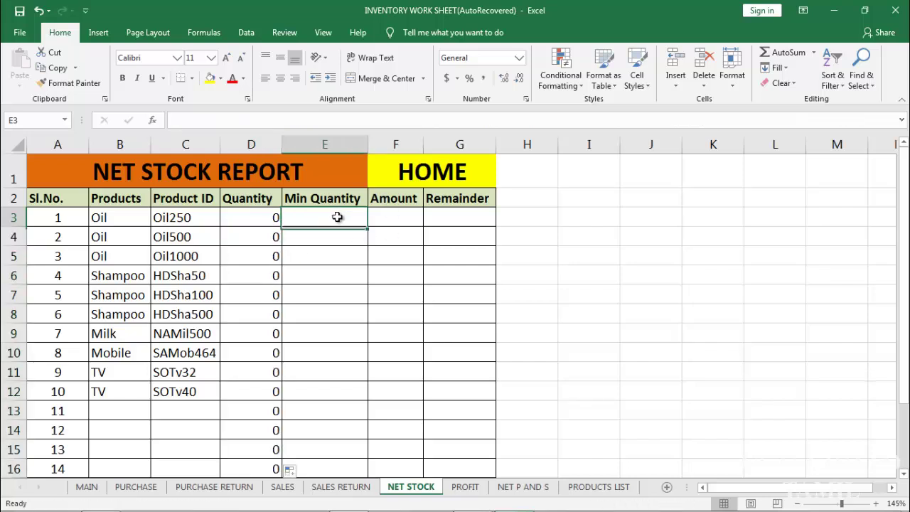
text(5)
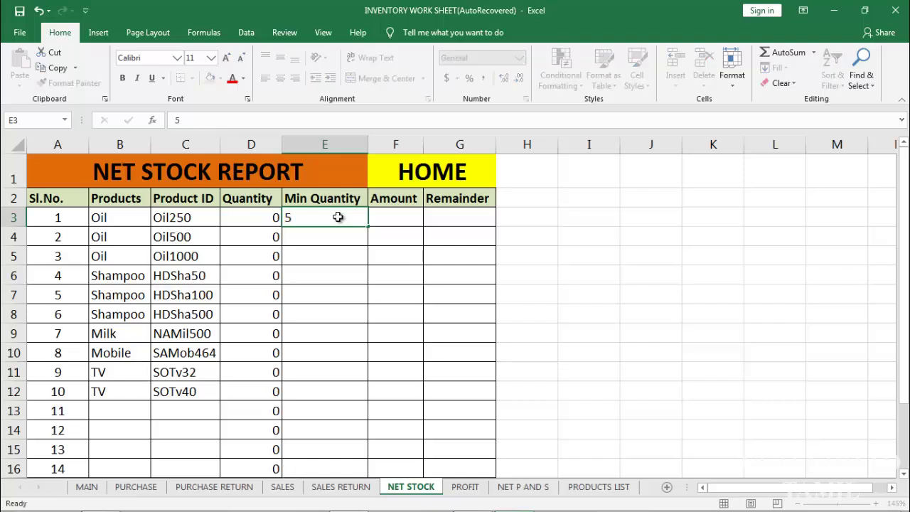
key(Return)
click(349, 211)
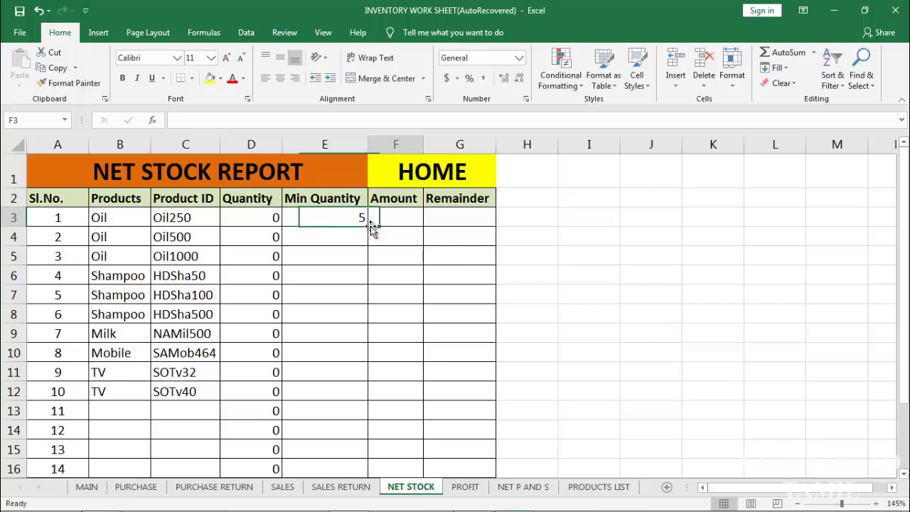
double_click(367, 226)
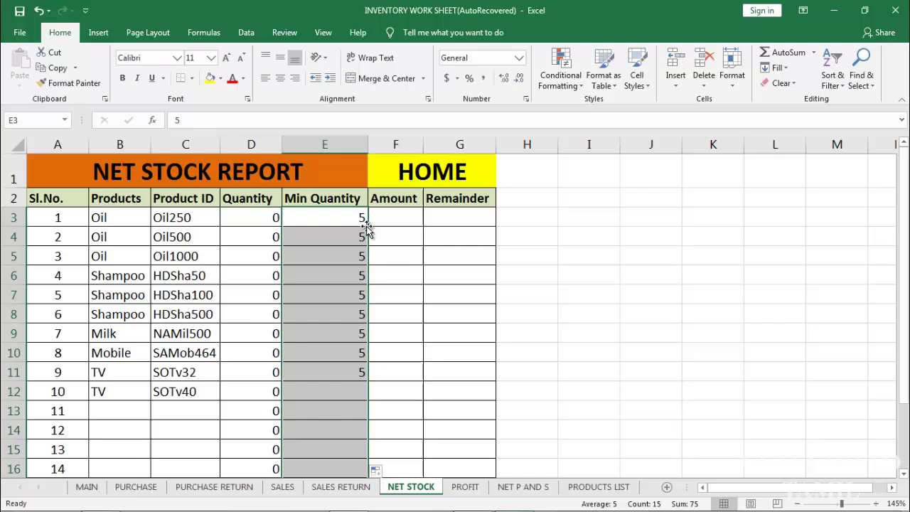
click(402, 220)
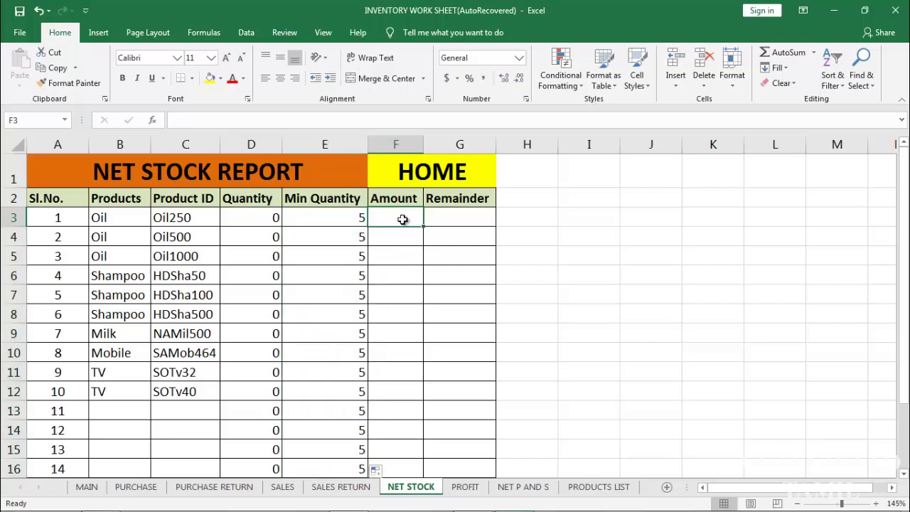
Begin F3's Amount as =D3*VLOOKUP(C3, over PURCHASE's Product ID to Total columns.
text(=)
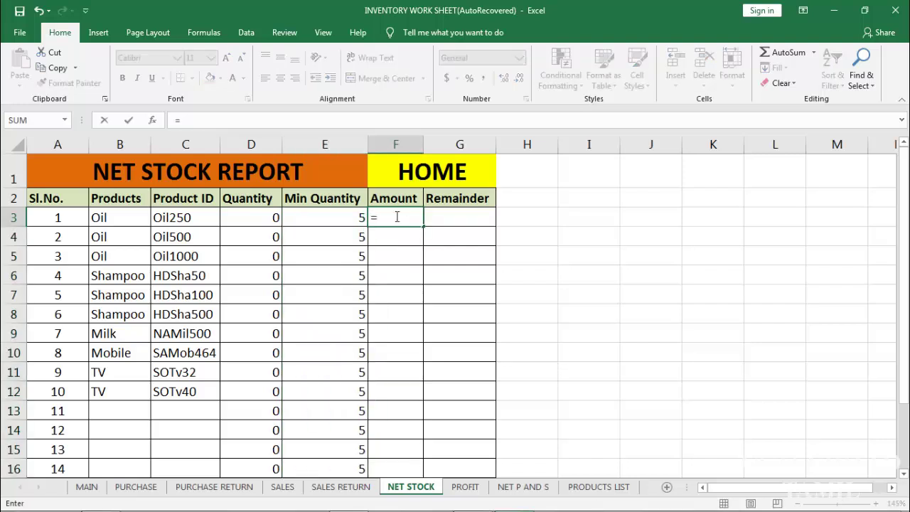
click(267, 217)
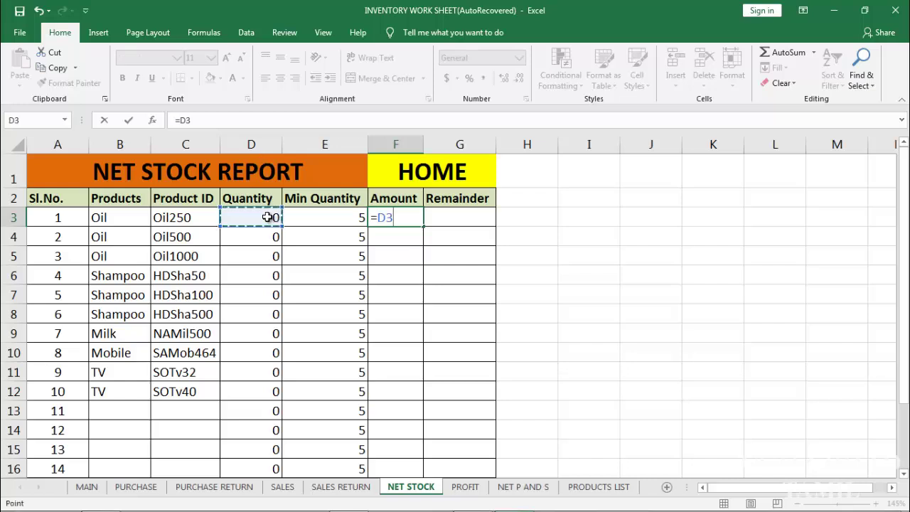
text(*vl)
key(Tab)
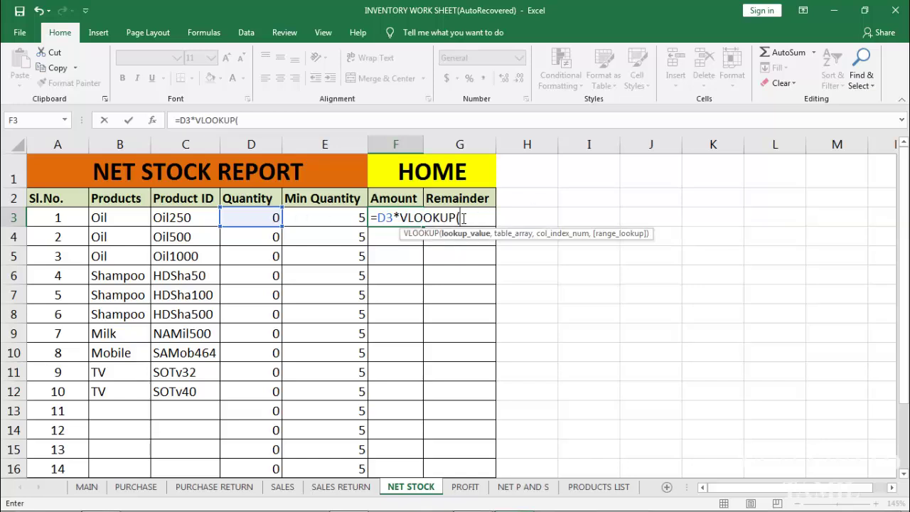
click(189, 221)
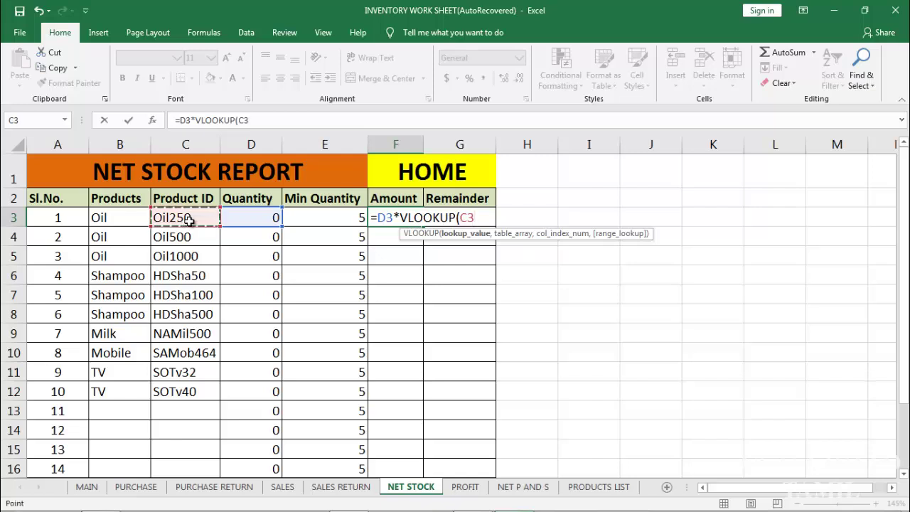
text(,)
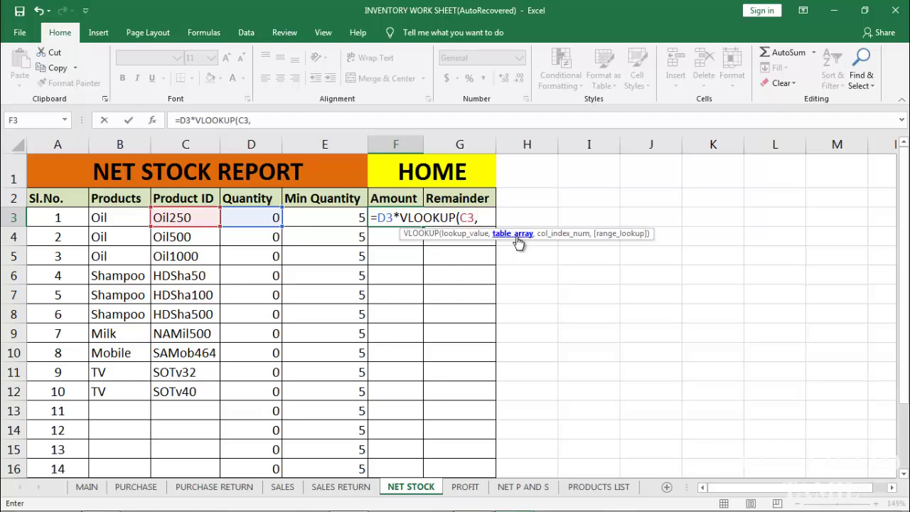
click(145, 487)
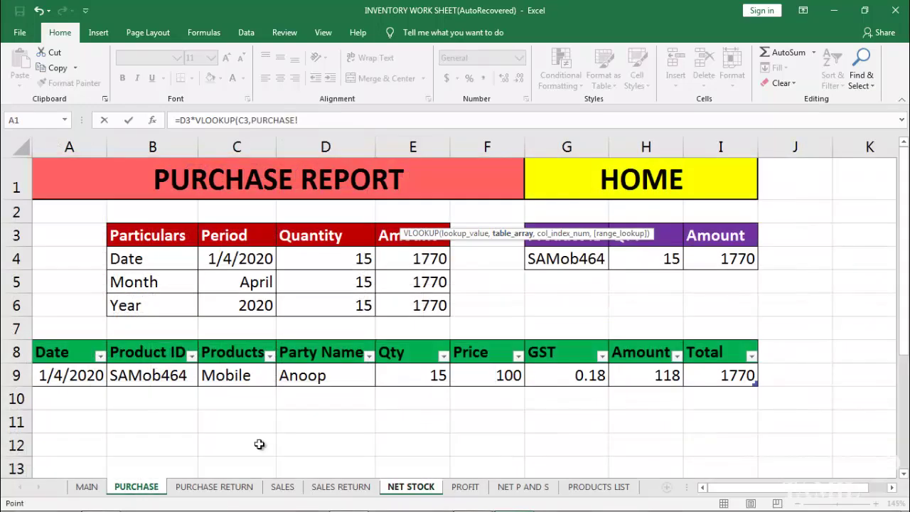
click(152, 376)
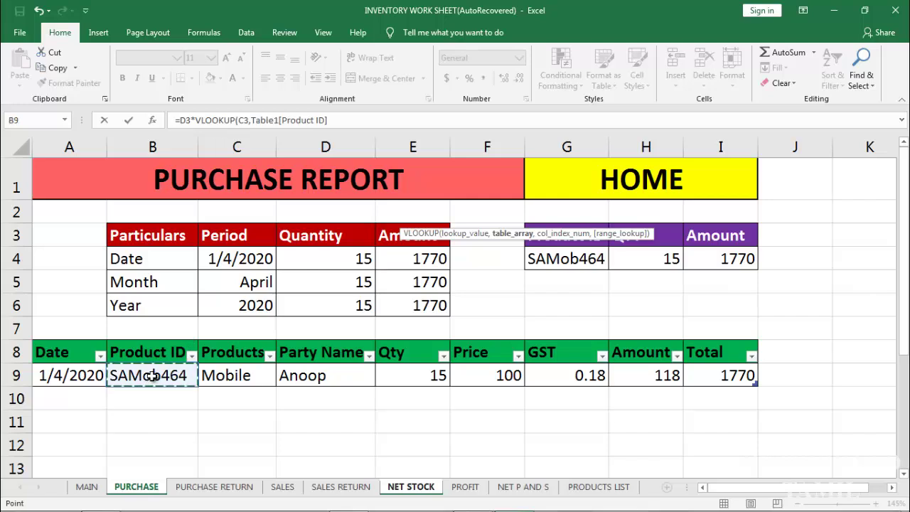
drag(152, 376, 725, 379)
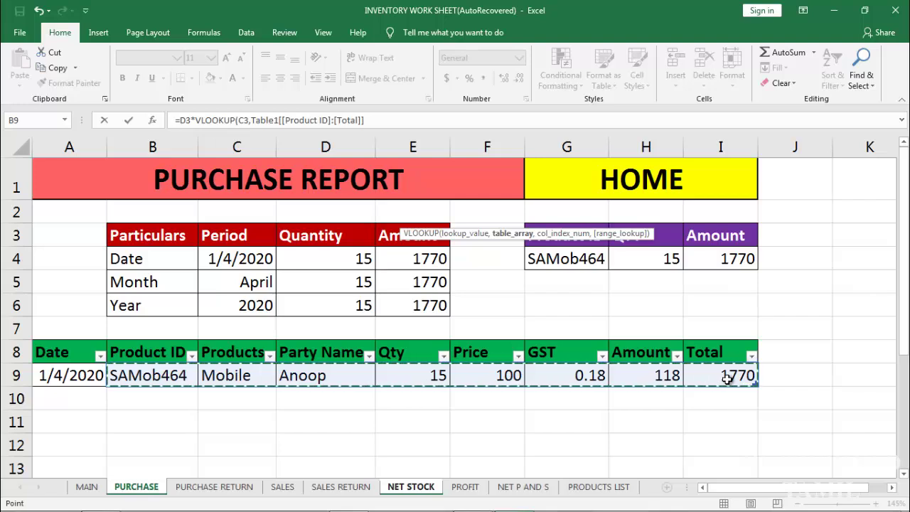
text(,7,0)
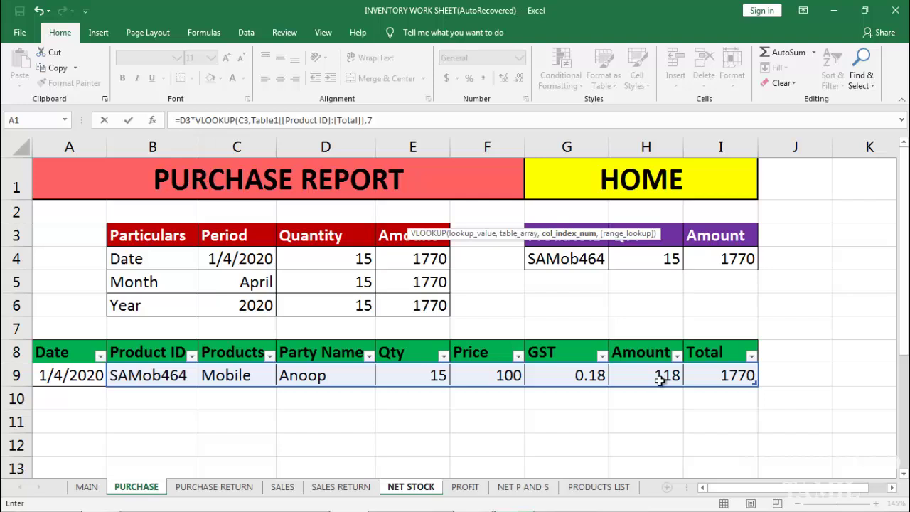
Enter =D3*VLOOKUP(C3,Table1[[Product ID]:[Total]],7,0) in F3, then wrap it in IFERROR with a "" fallback.
text(,)
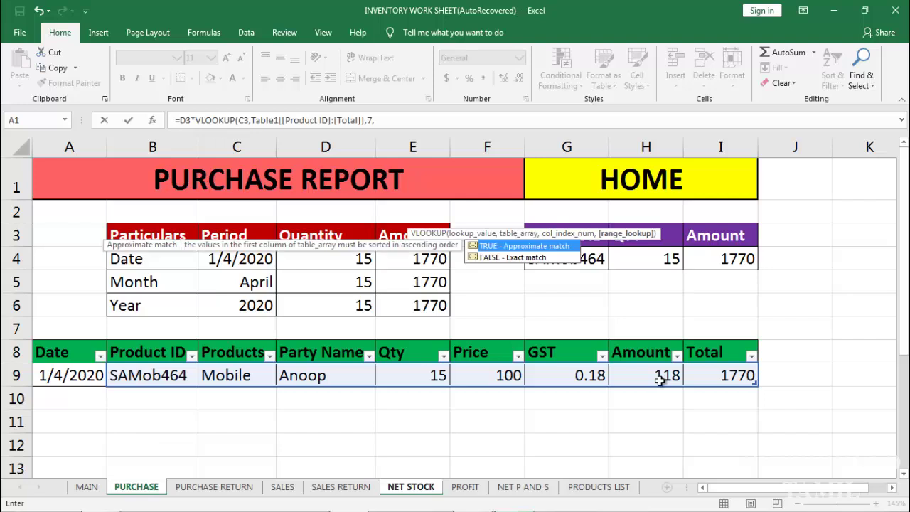
text(0))
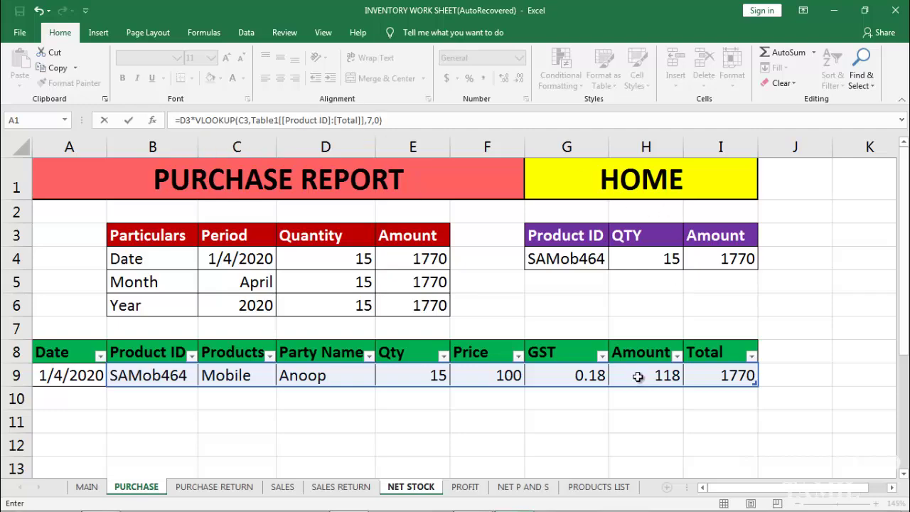
key(Return)
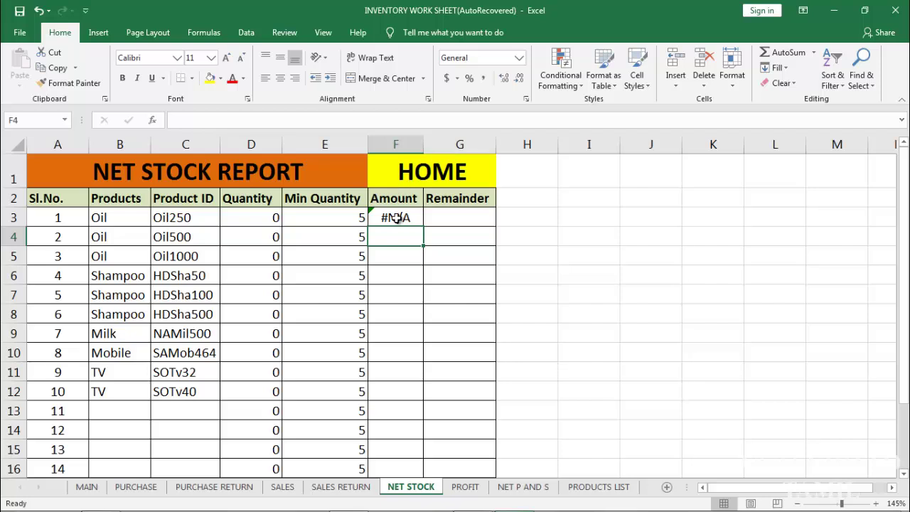
click(396, 218)
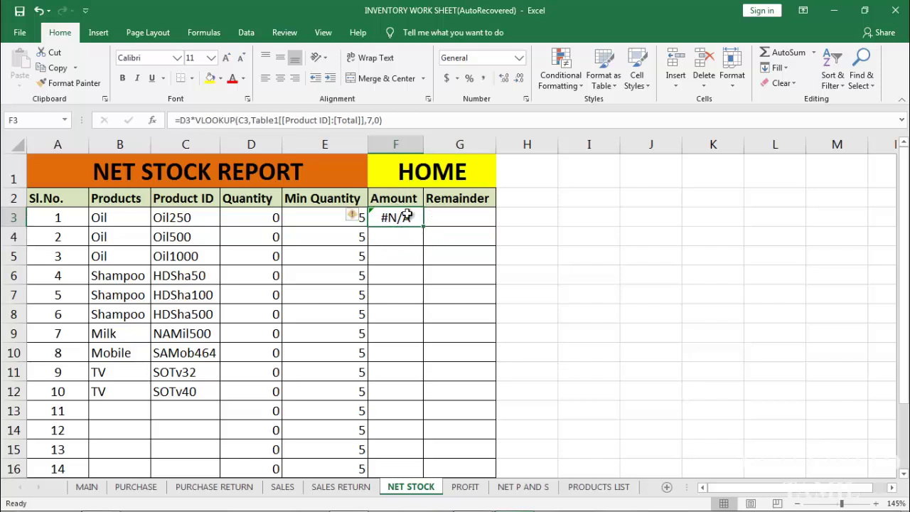
double_click(398, 218)
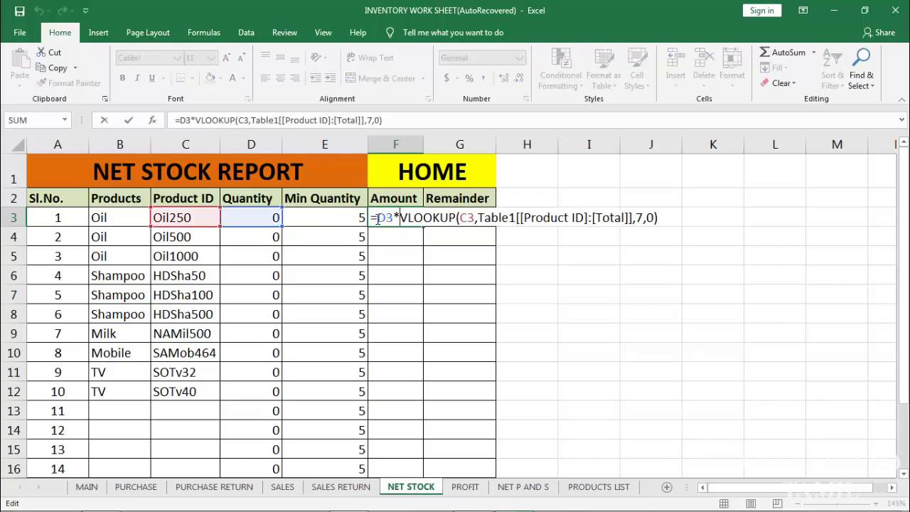
click(377, 218)
text(if)
key(Down)
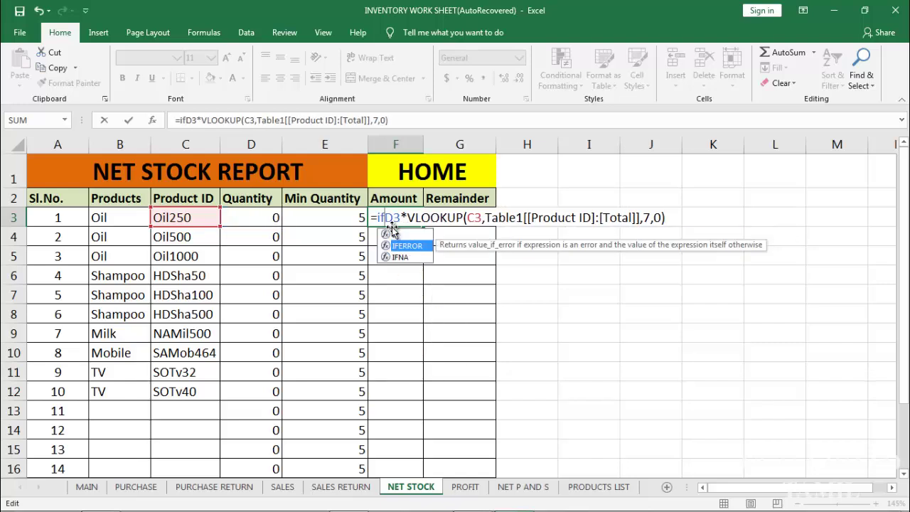
key(Tab)
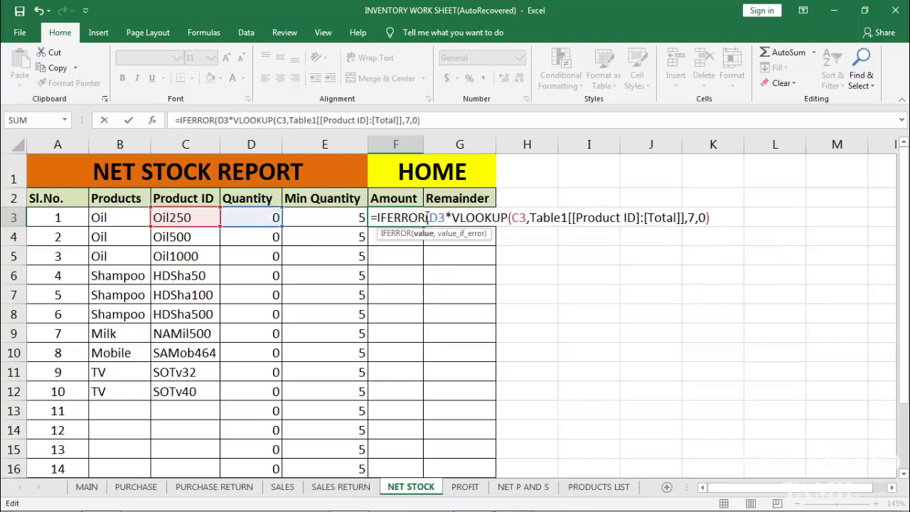
click(707, 217)
text(,""))
key(Return)
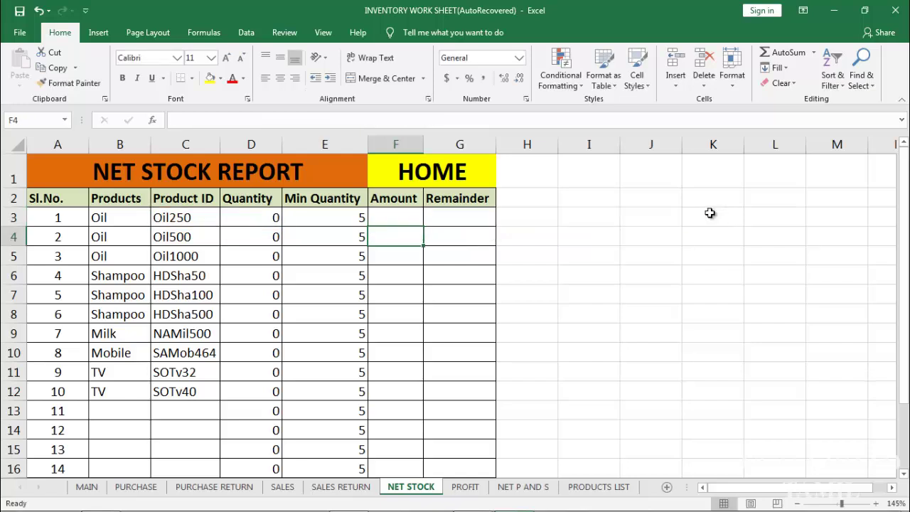
Fill F3's Amount formula down column F and enter a returned quantity of 2 on PURCHASE RETURN.
click(397, 213)
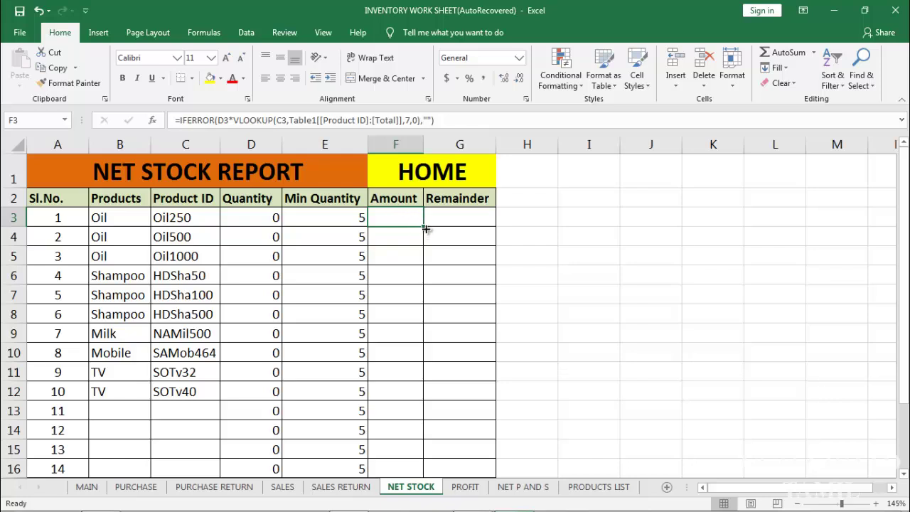
double_click(423, 228)
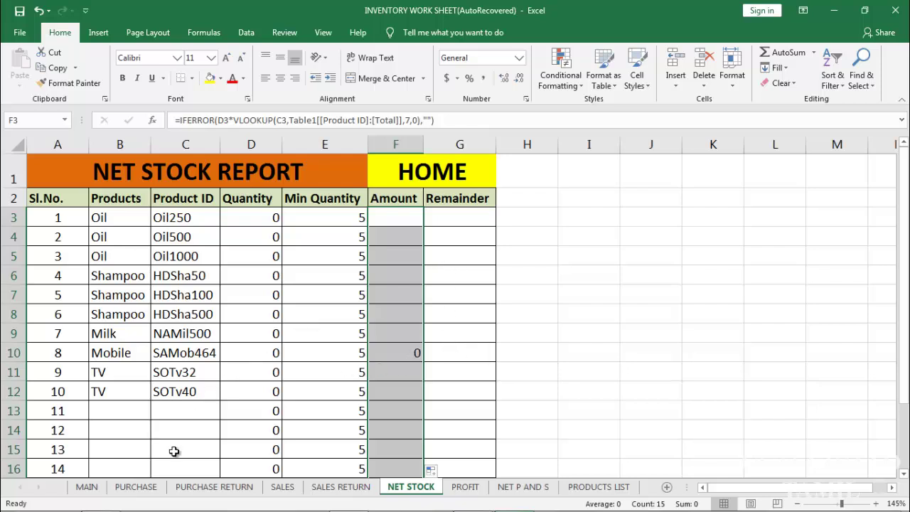
click(135, 487)
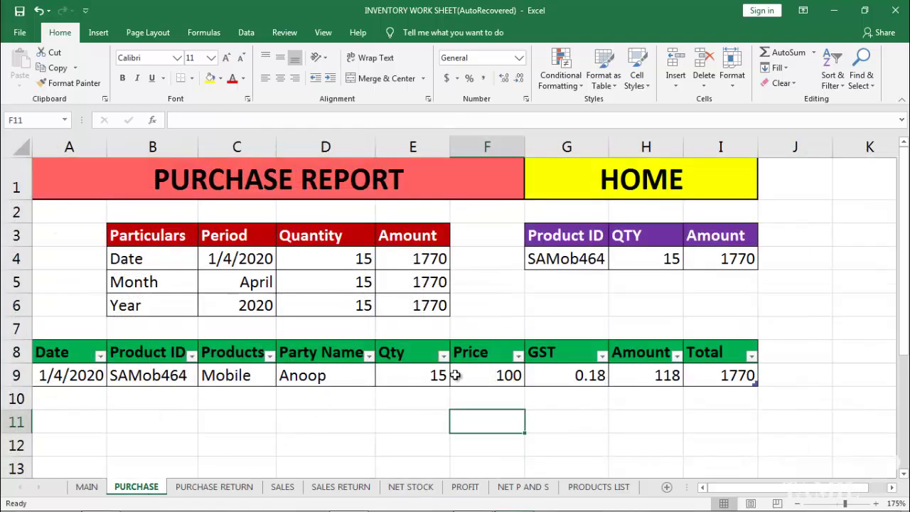
click(213, 486)
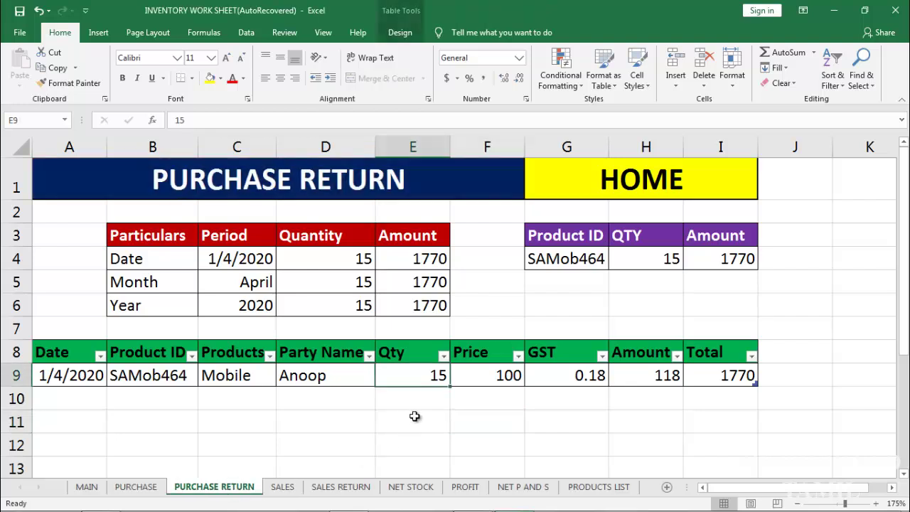
text(2)
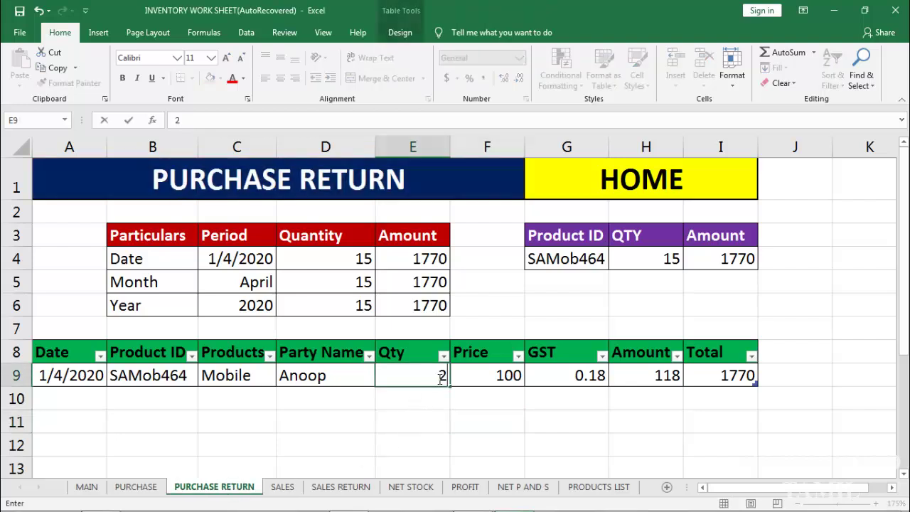
key(Return)
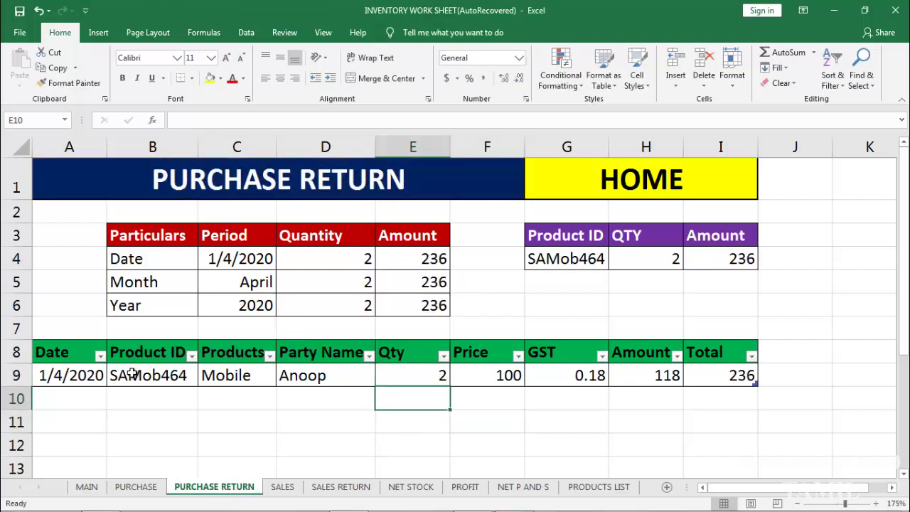
click(410, 486)
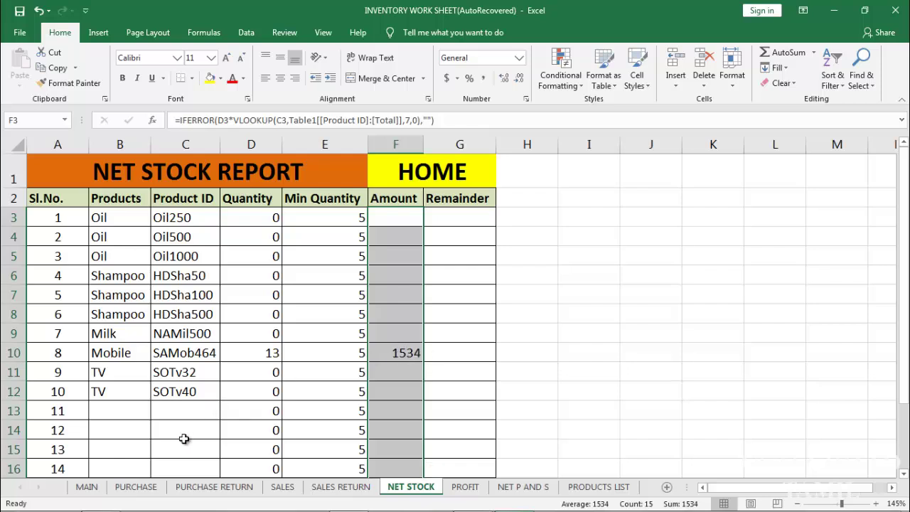
Verify on PURCHASE that =13*Table1[Amount] gives 1534, then delete the check from F11.
click(145, 488)
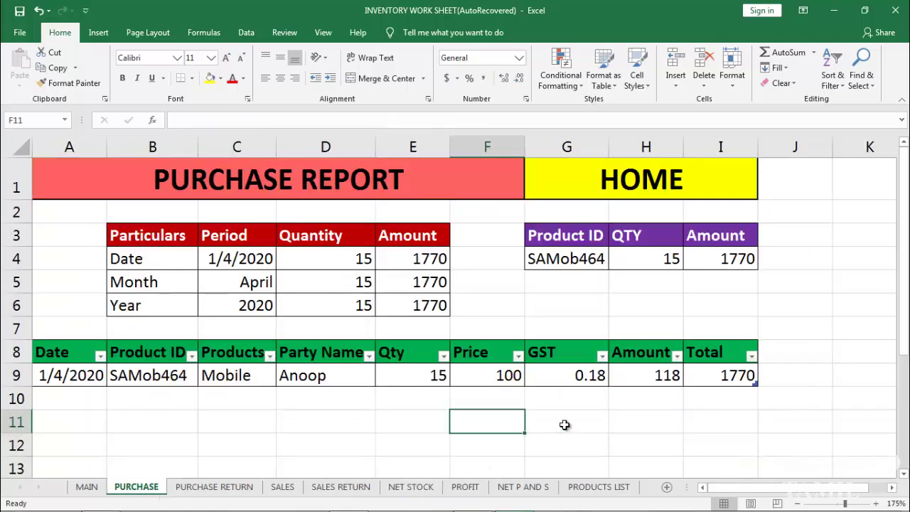
text(=13)
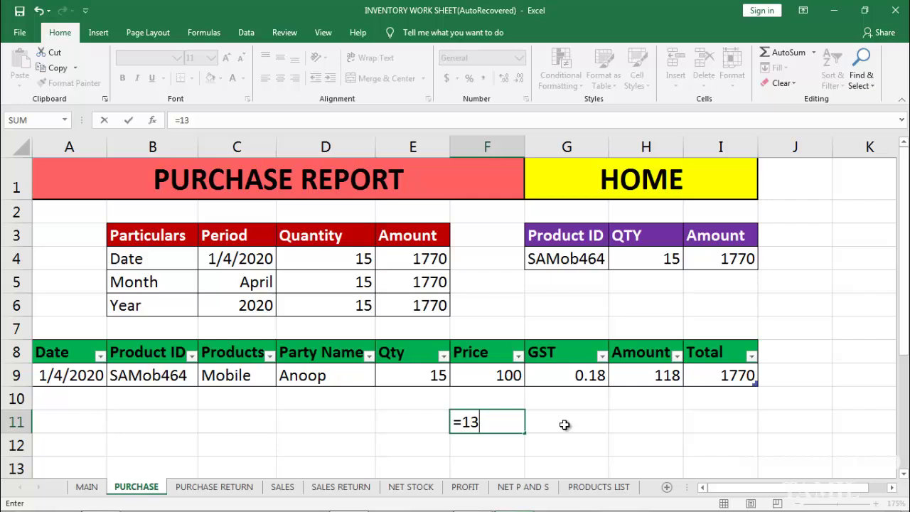
text(*)
click(663, 374)
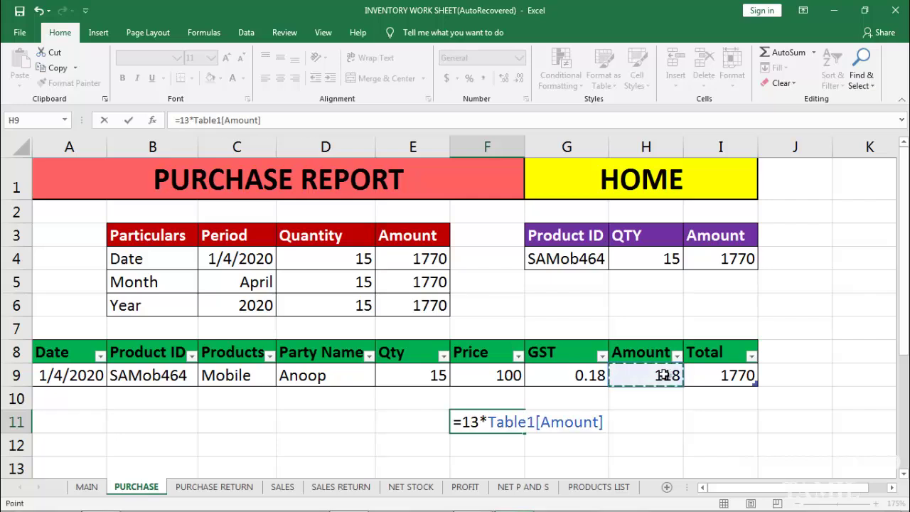
key(Return)
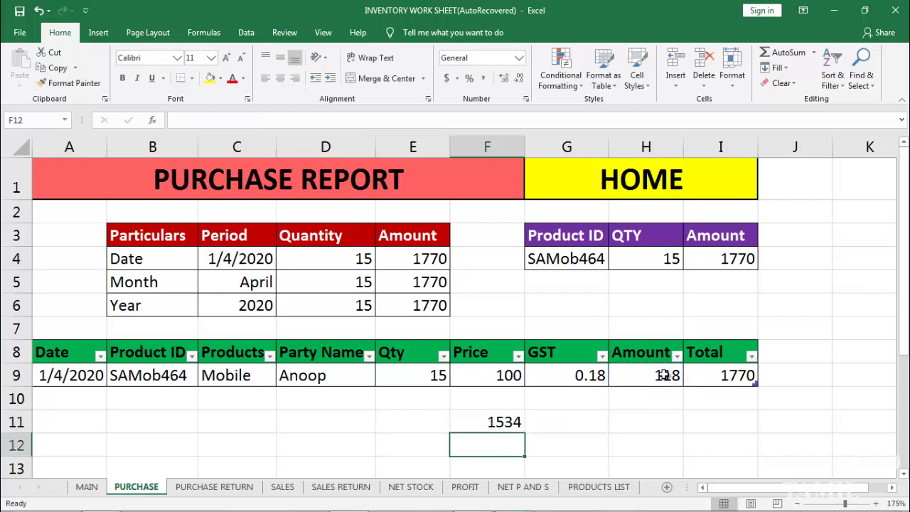
click(502, 424)
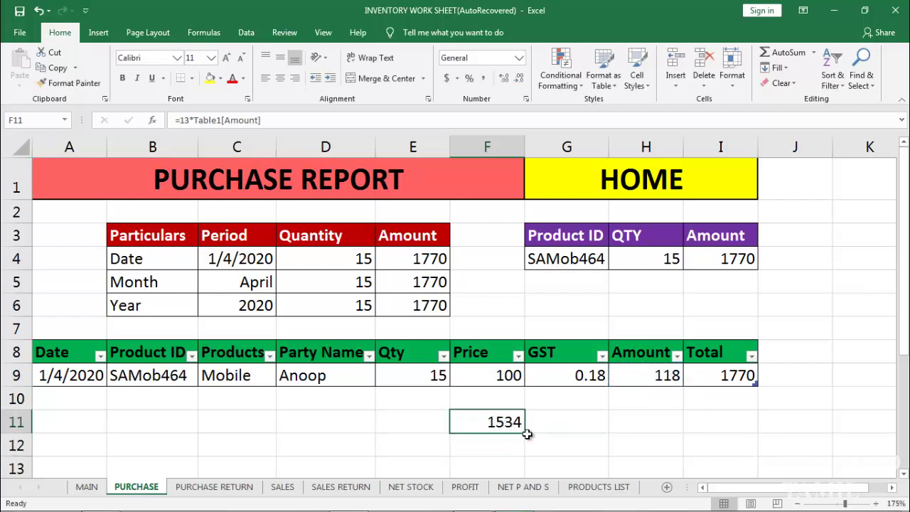
key(Delete)
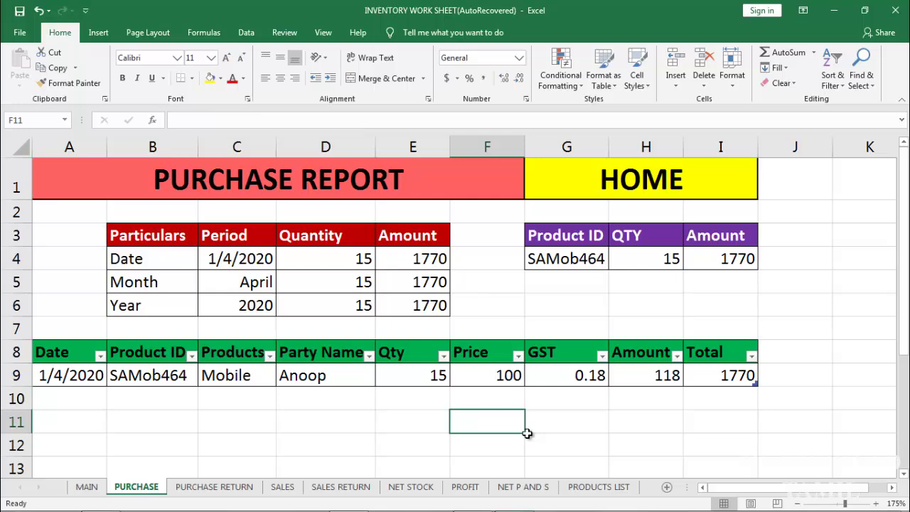
click(408, 487)
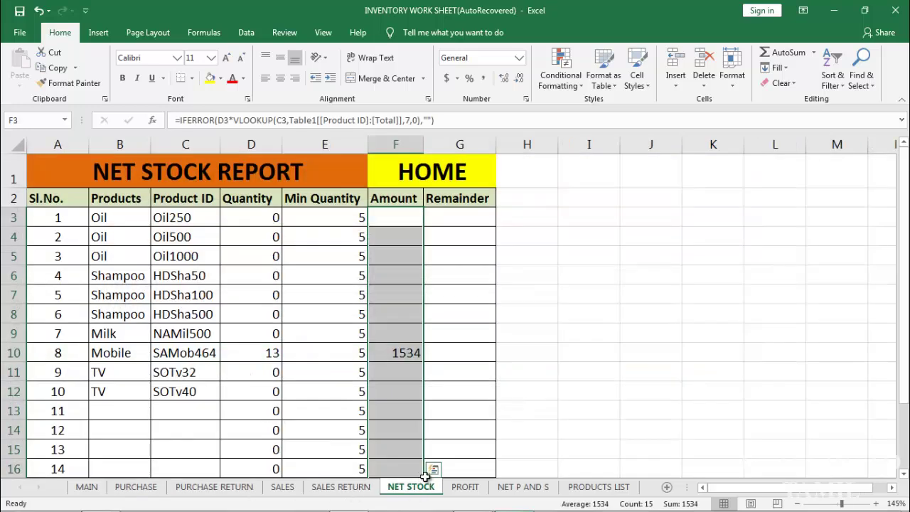
Enter =IF(D3<=E3,"Place Order","") in G3 and fill it down the Remainder column to row 16.
click(469, 222)
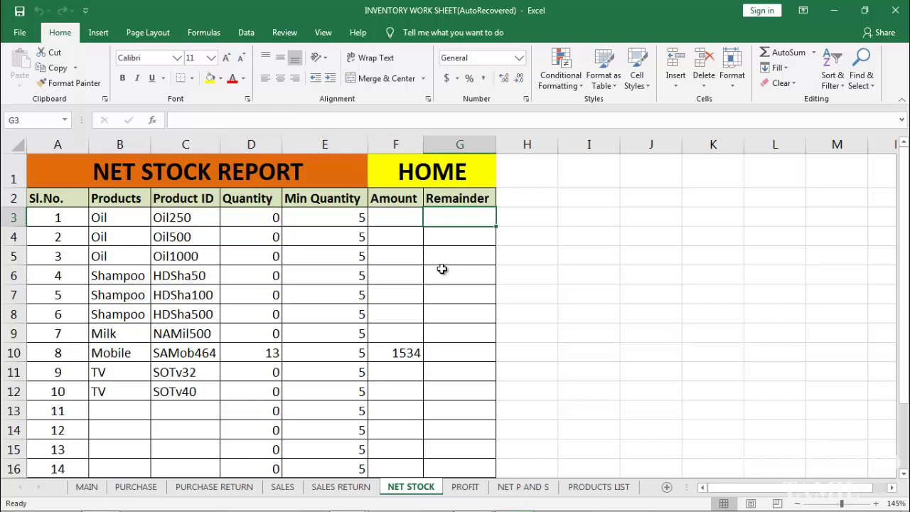
text(=IF()
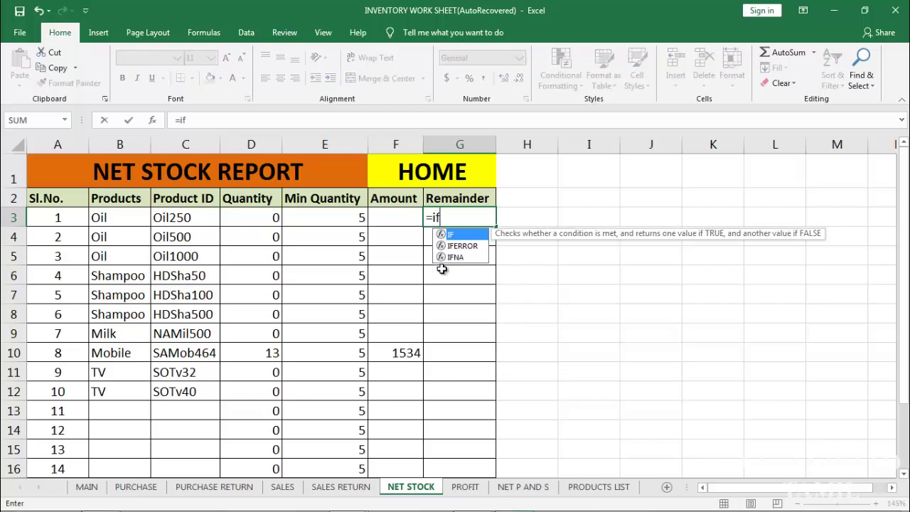
click(273, 217)
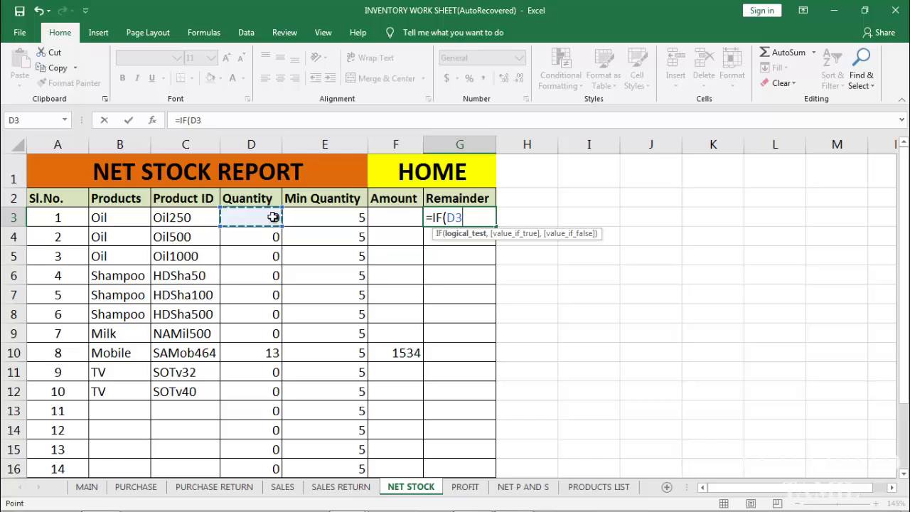
text(<=)
click(357, 221)
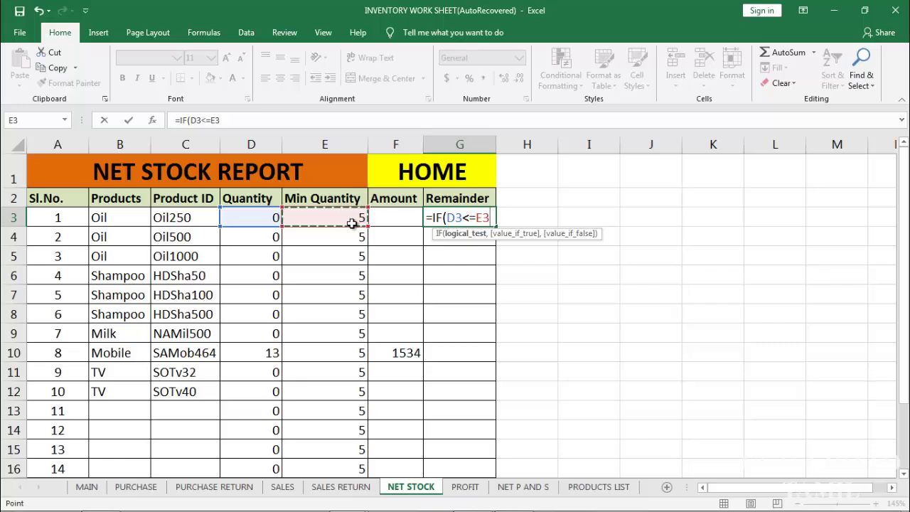
text(,)
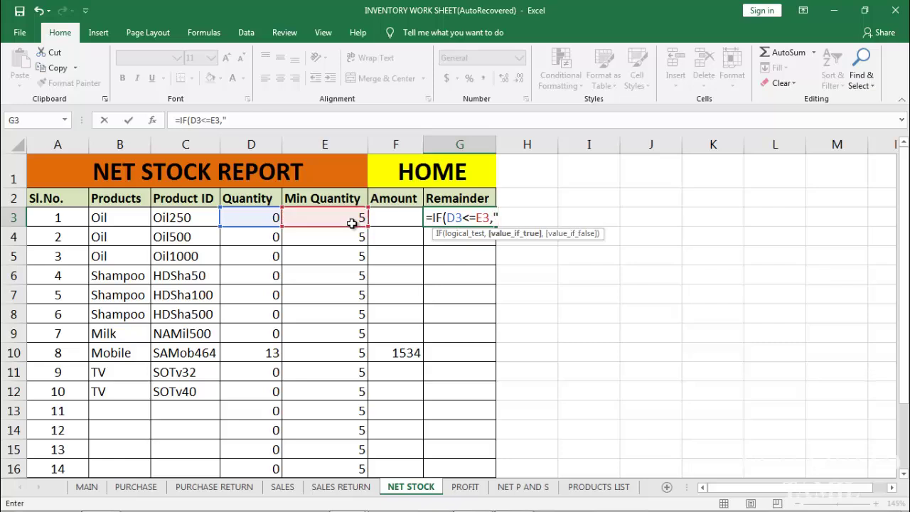
text("Place O)
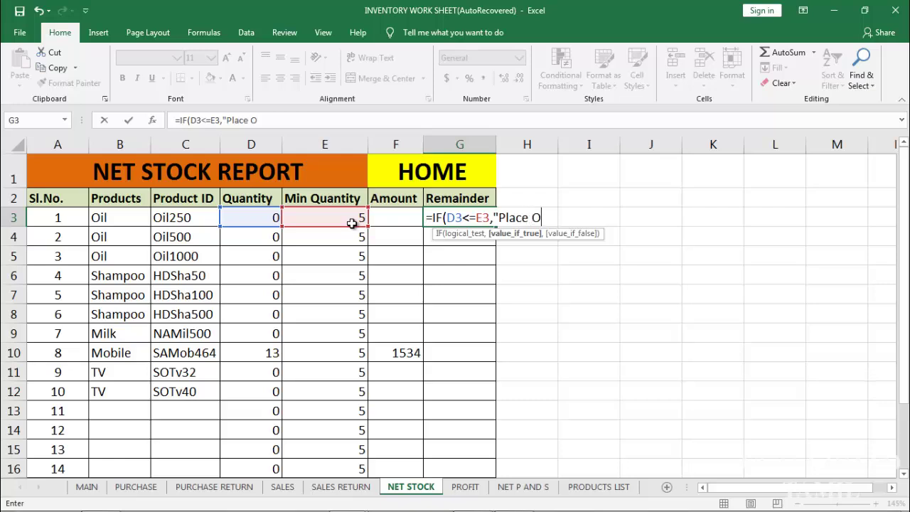
text(rder",)
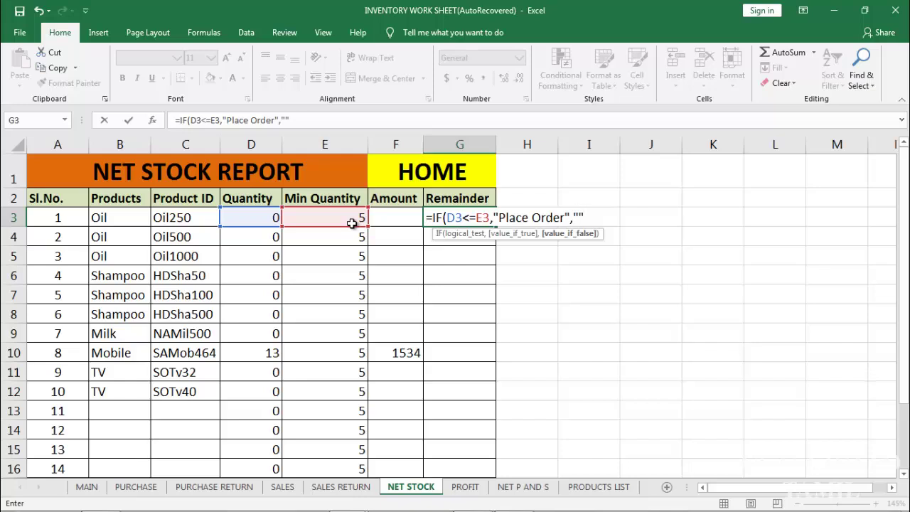
key(Return)
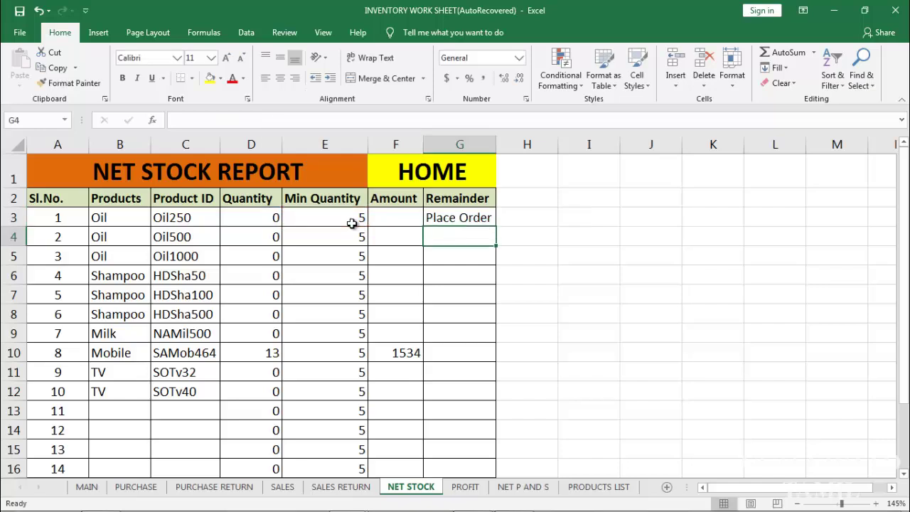
click(266, 218)
click(449, 220)
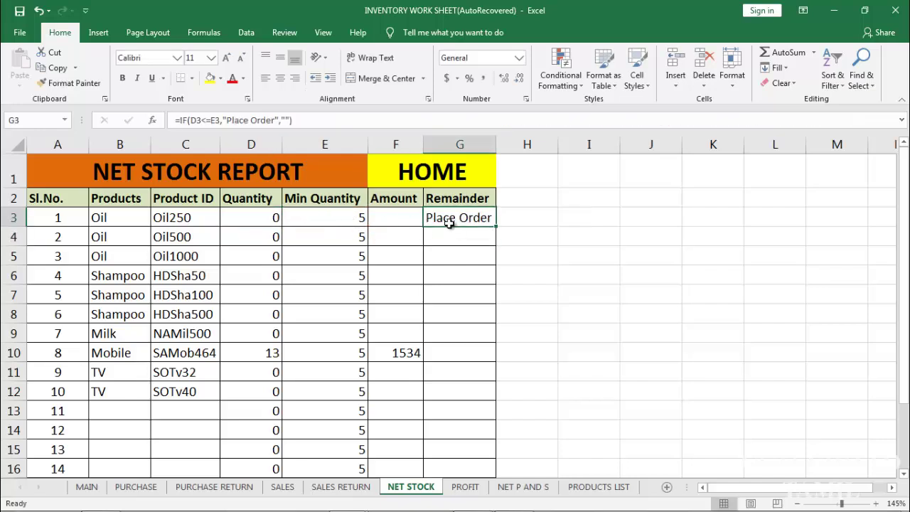
double_click(497, 228)
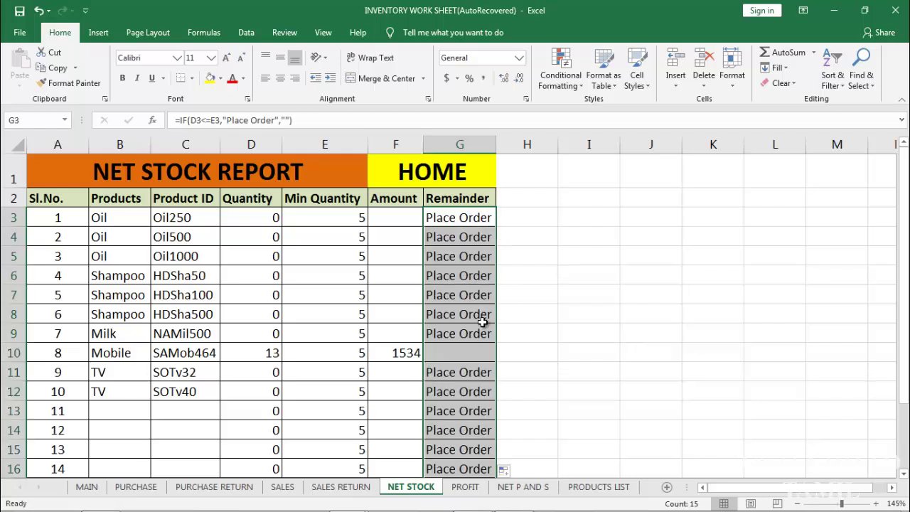
Check the blank Remainder result in G10 against the quantity formula in D10.
click(449, 351)
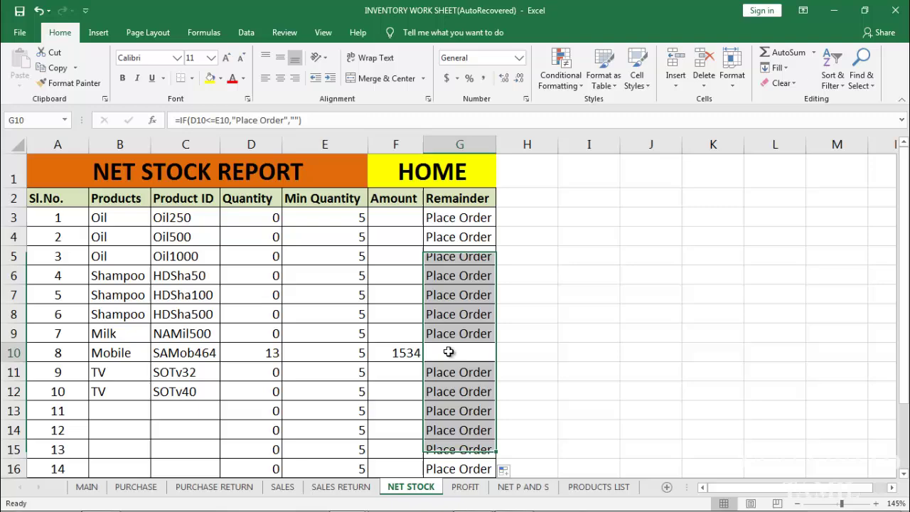
click(266, 354)
click(452, 351)
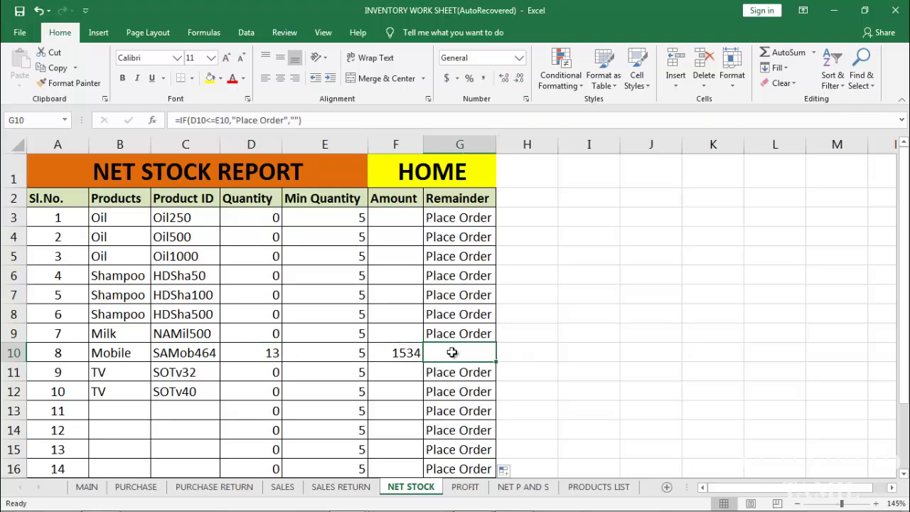
scroll(474, 289, down, 2)
scroll(474, 293, up, 2)
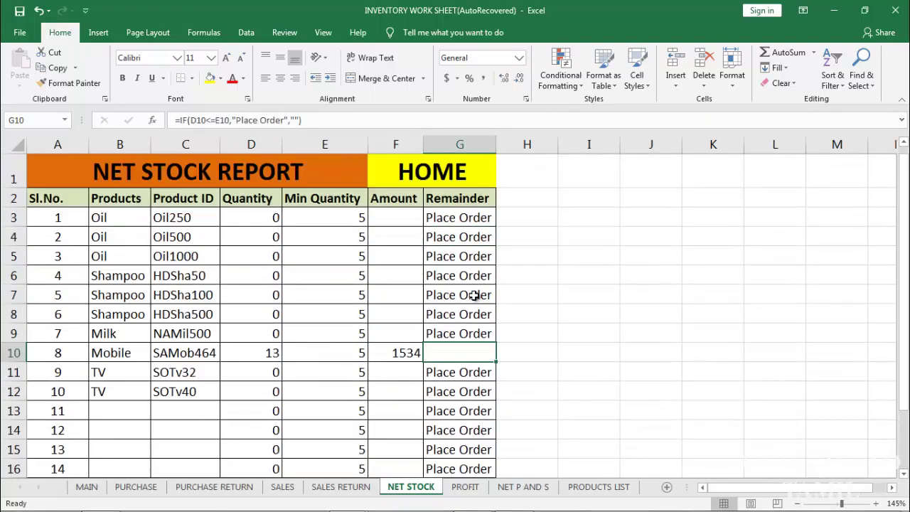
Highlight G3:G17 cells containing 'Place Order' with Light Red Fill and dark red text.
drag(459, 219, 474, 434)
scroll(562, 367, up, 1)
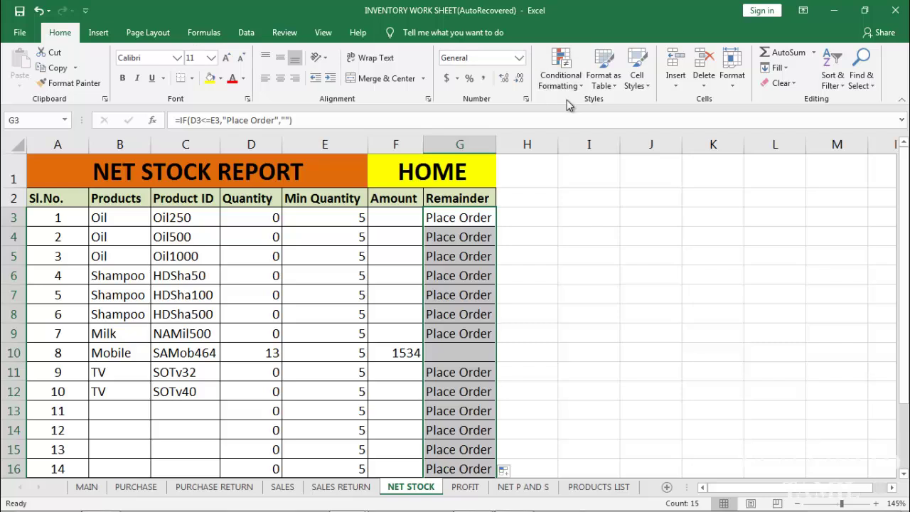
click(579, 86)
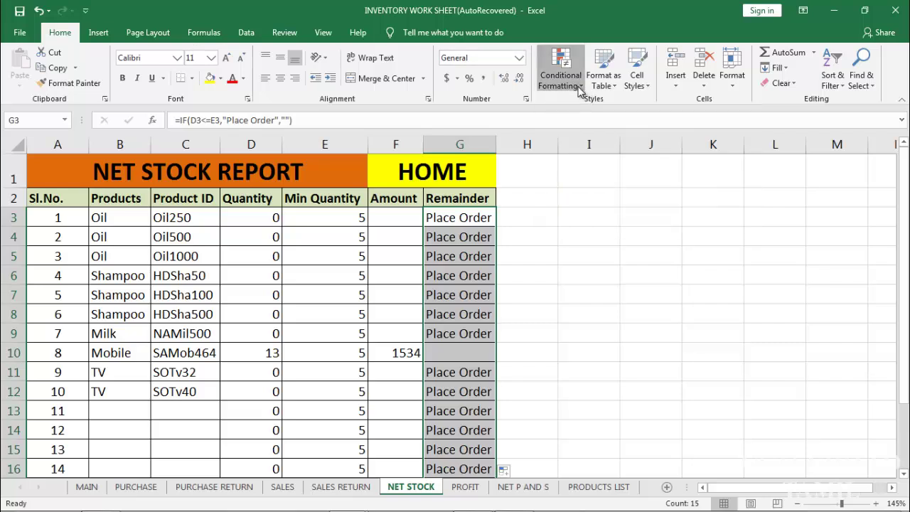
mouse_move(594, 112)
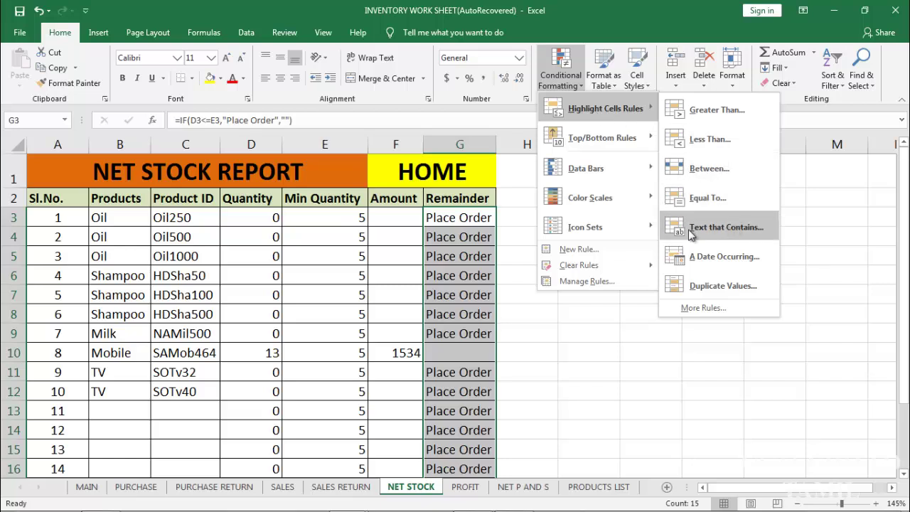
click(722, 229)
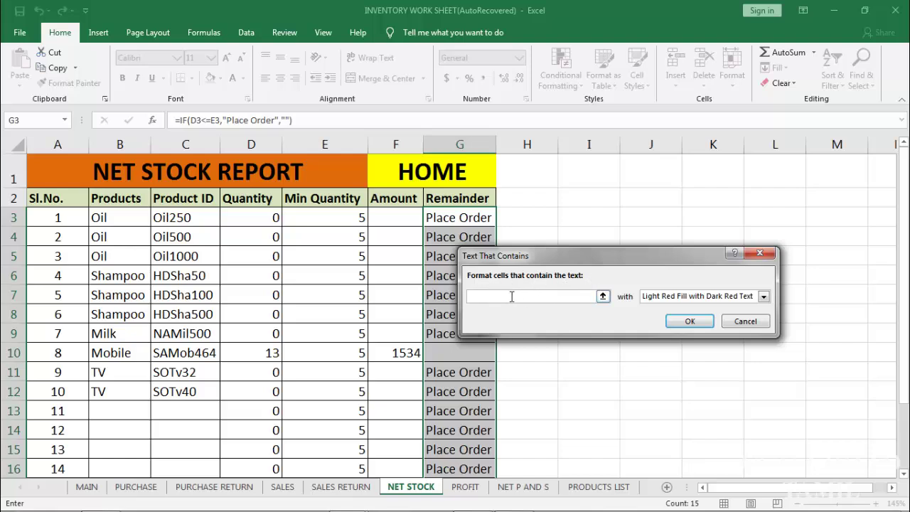
text(Place Order)
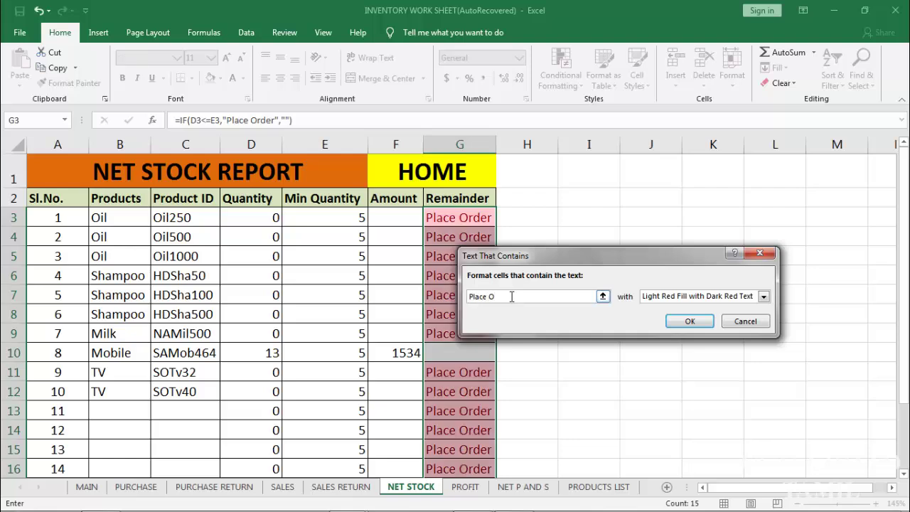
click(689, 321)
click(466, 350)
click(460, 218)
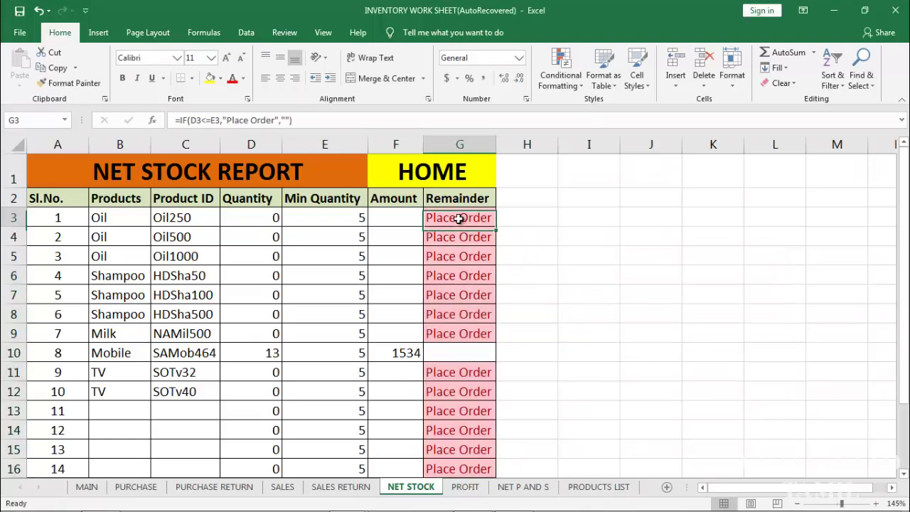
scroll(477, 314, down, 2)
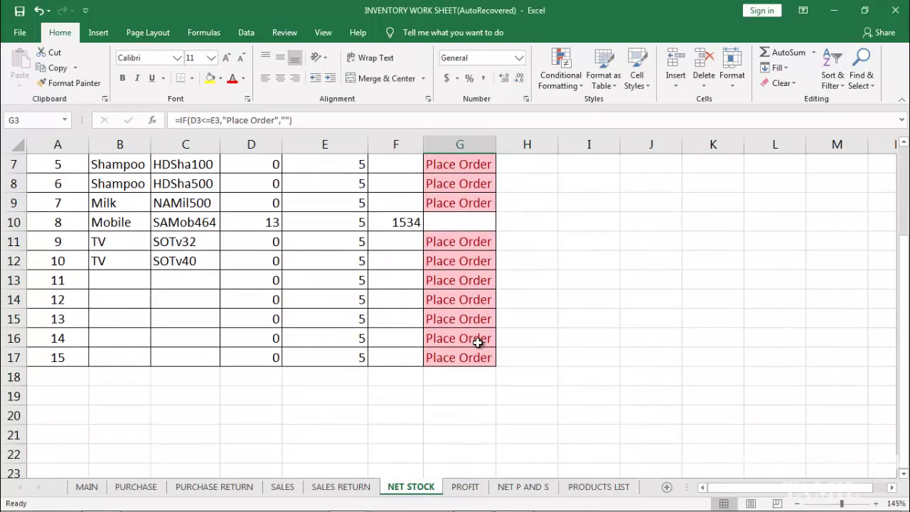
scroll(479, 338, up, 2)
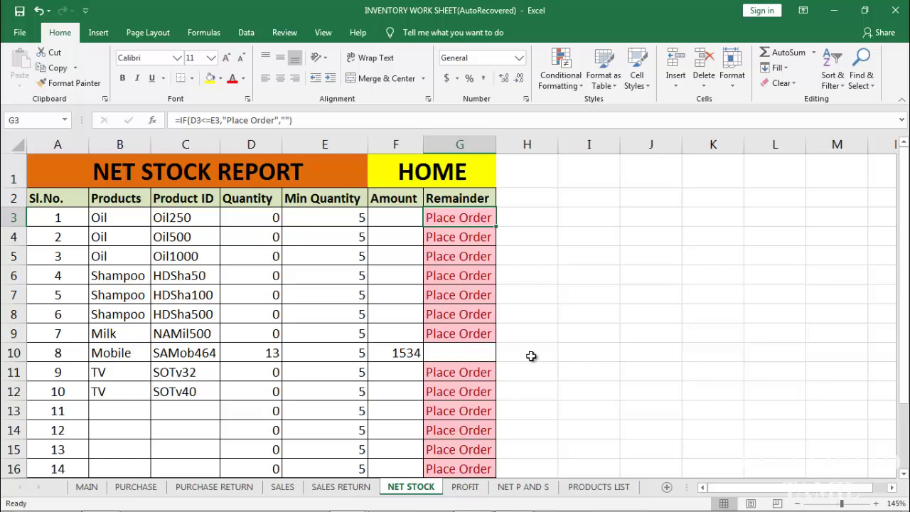
Switch to the PROFIT sheet and review the PROFIT, HOME, Net Purchase and Net Sales headings.
click(466, 489)
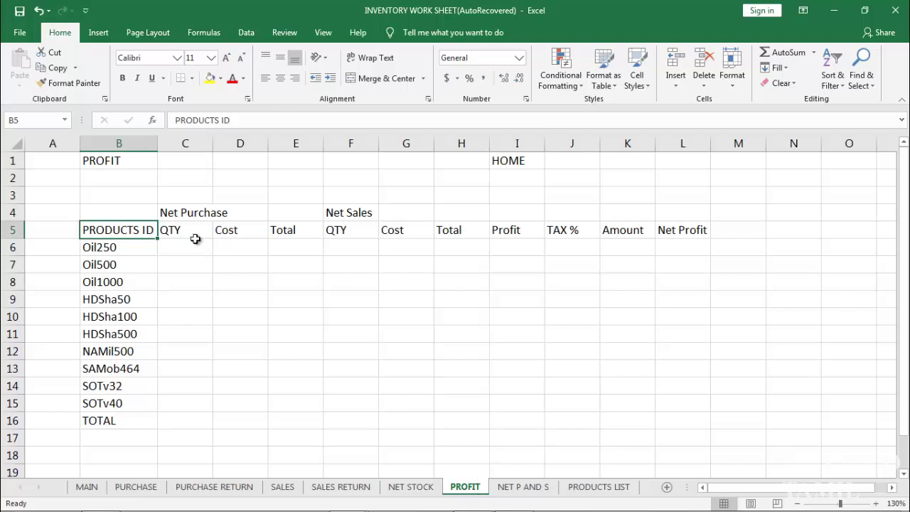
click(312, 352)
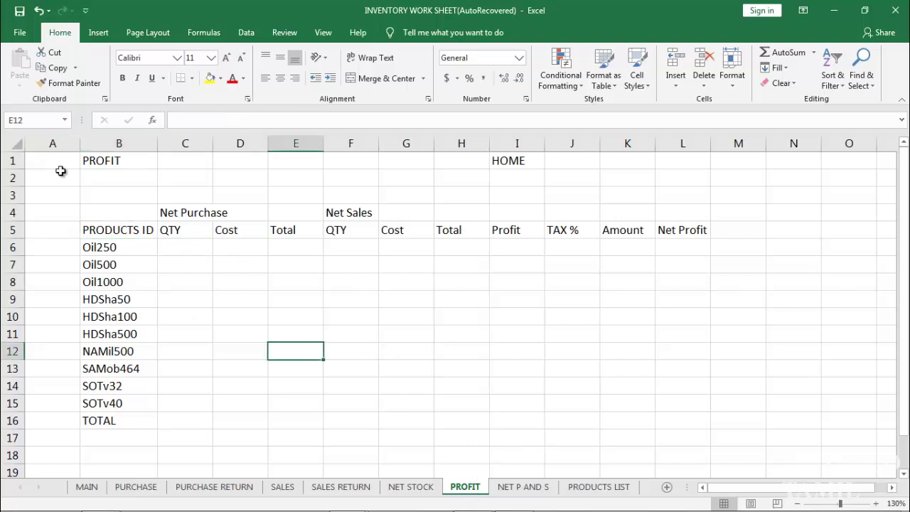
click(115, 163)
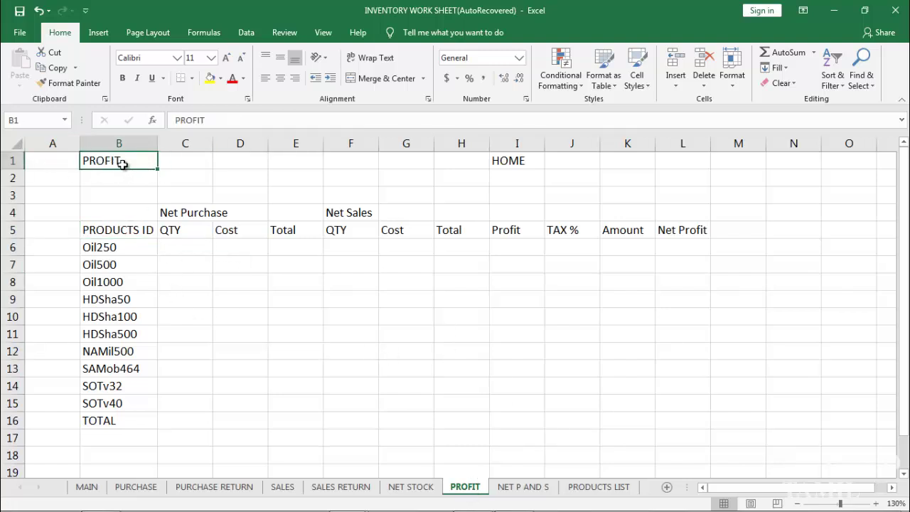
click(533, 161)
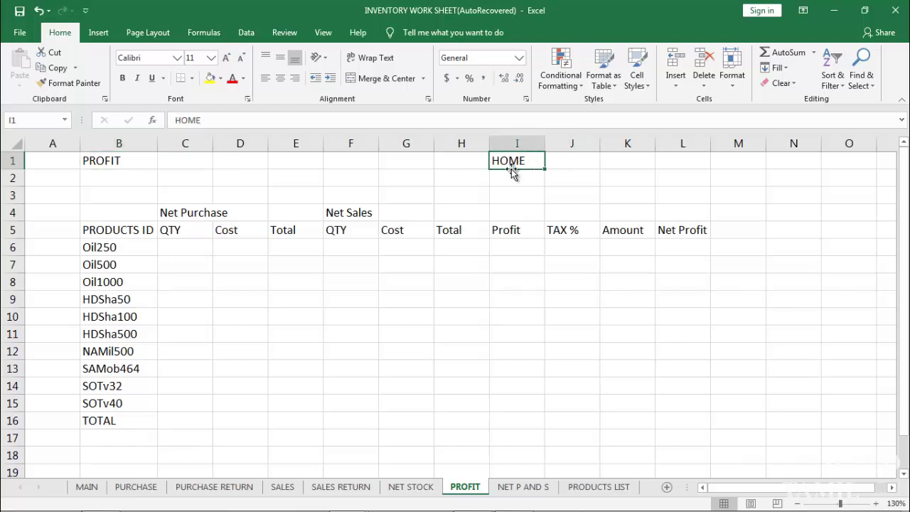
click(189, 213)
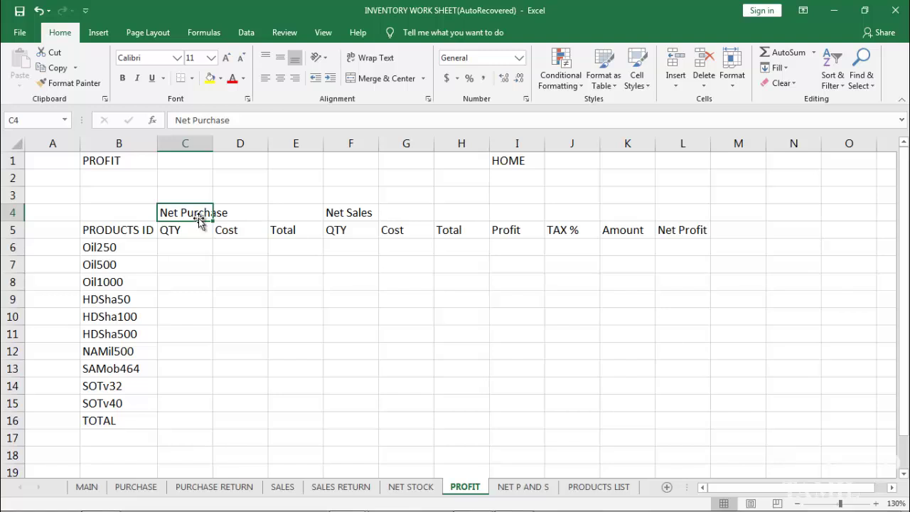
click(344, 212)
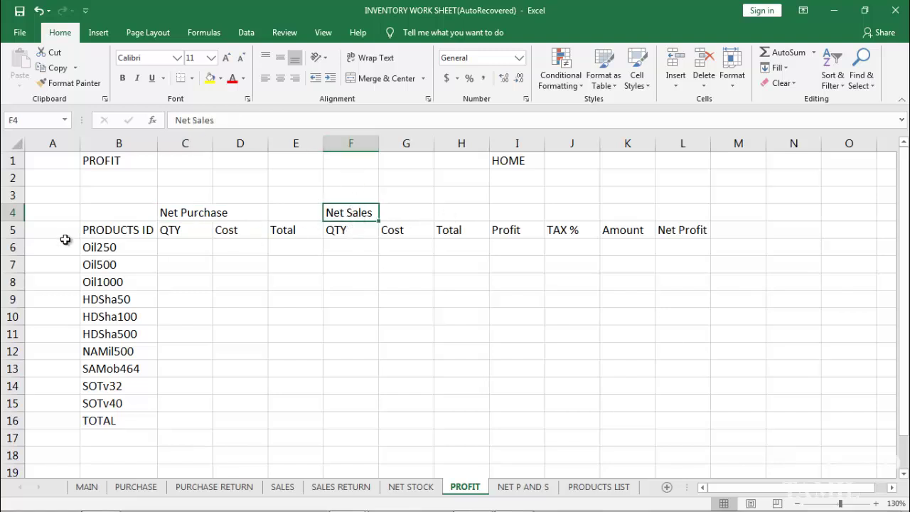
Step through the row 5 column headings, the product IDs Oil250 to SOTv40, and the TOTAL label.
click(12, 230)
click(119, 229)
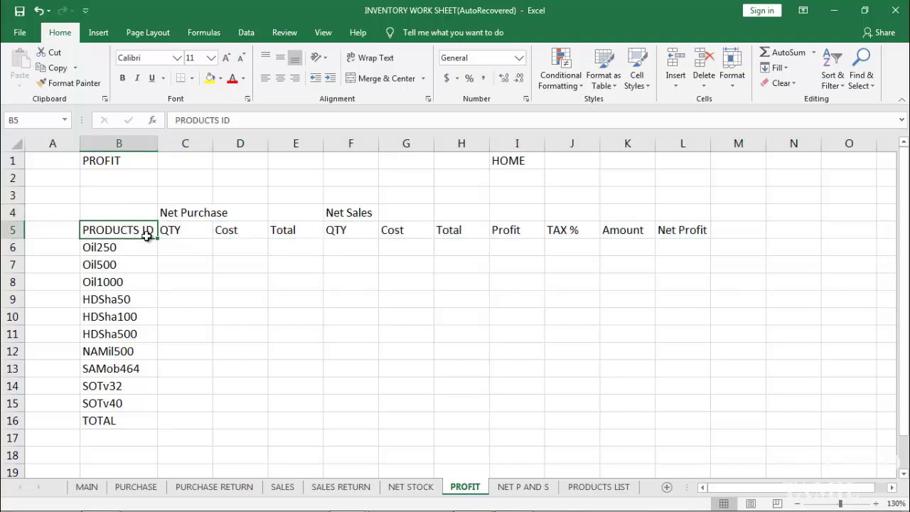
key(Right)
key(Right)
key(Right)
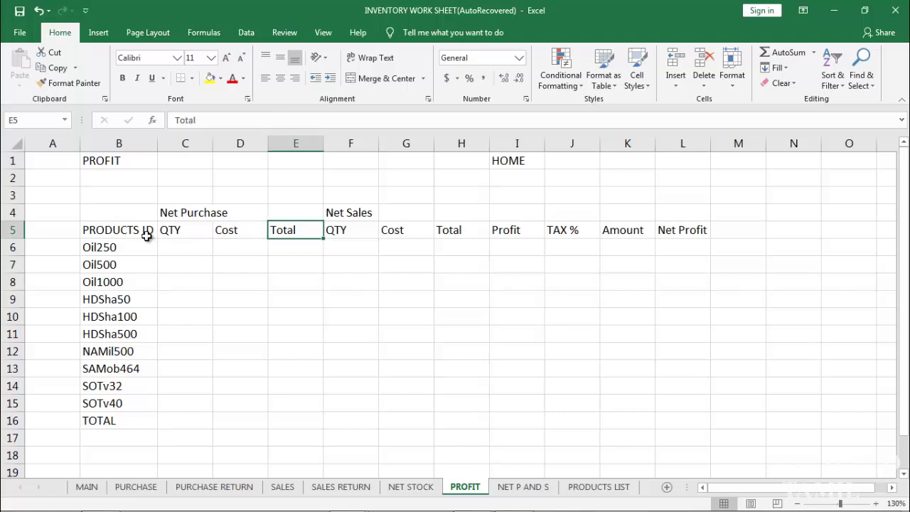
key(Right)
key(Right)
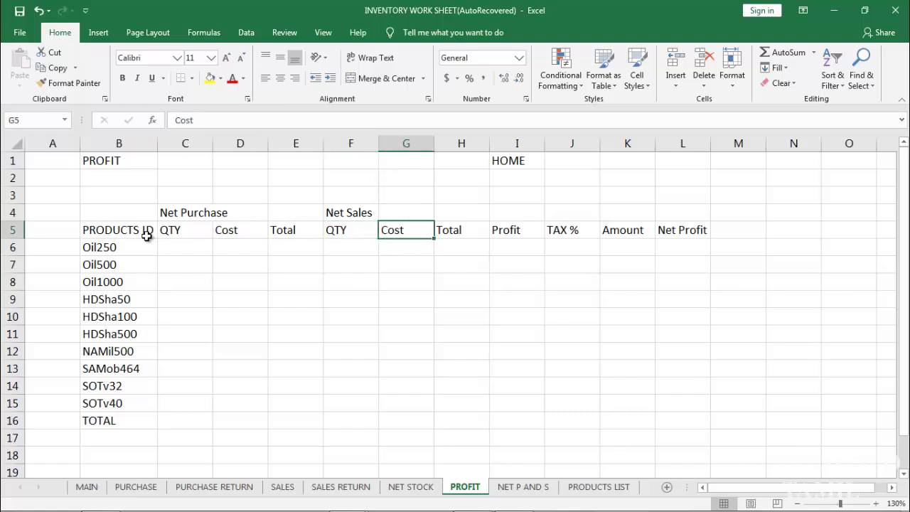
key(Right)
key(Right)
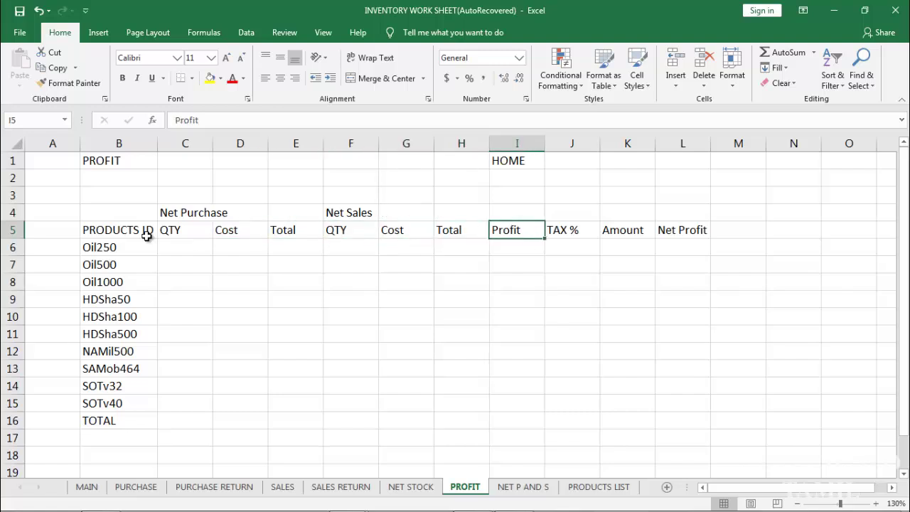
key(Right)
key(Right)
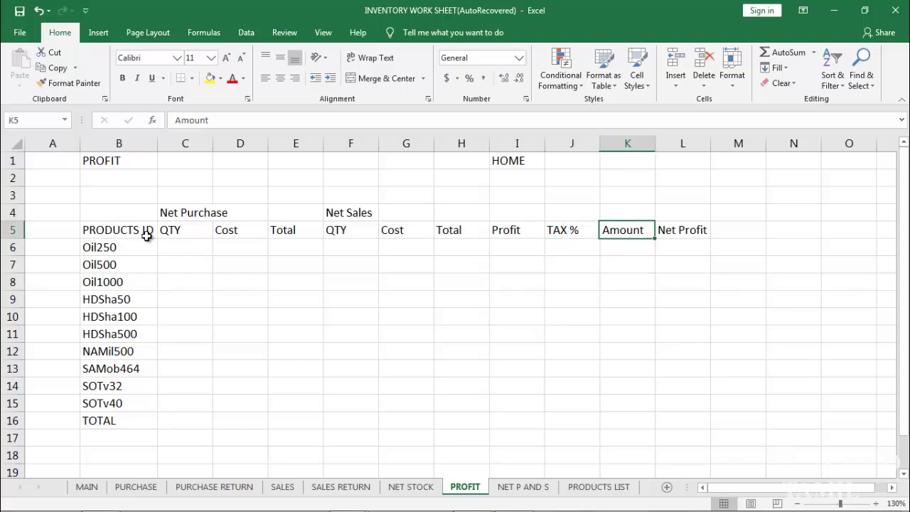
key(Right)
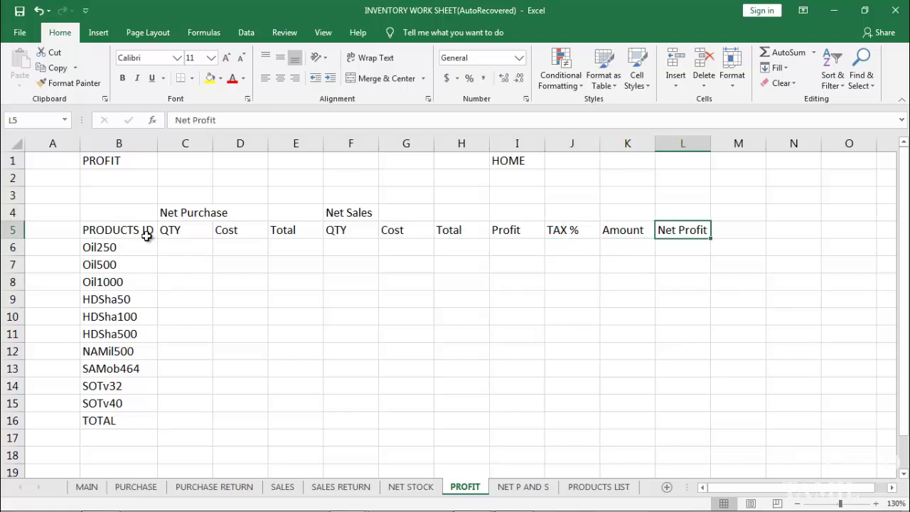
drag(116, 248, 130, 399)
click(119, 424)
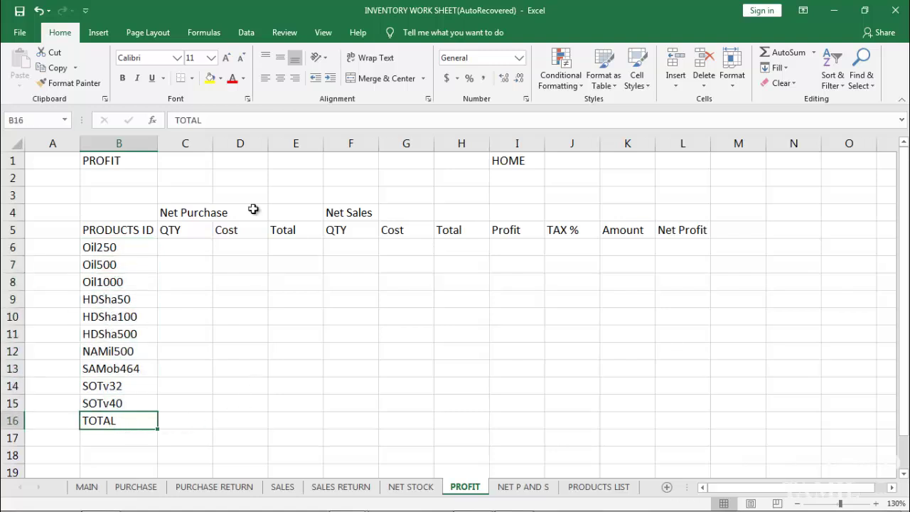
Make PROFIT in B1:H1 merged, size 20, bold, middle-aligned, white text on green fill.
drag(116, 158, 446, 161)
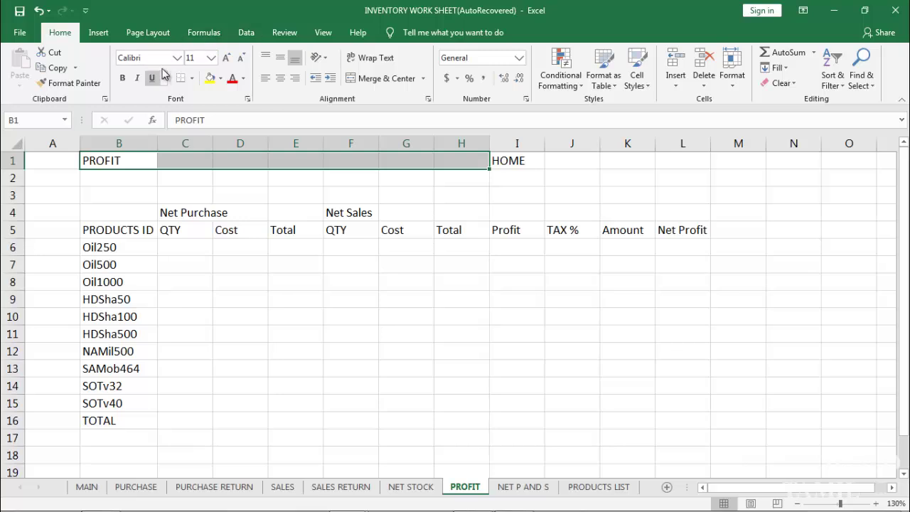
click(210, 58)
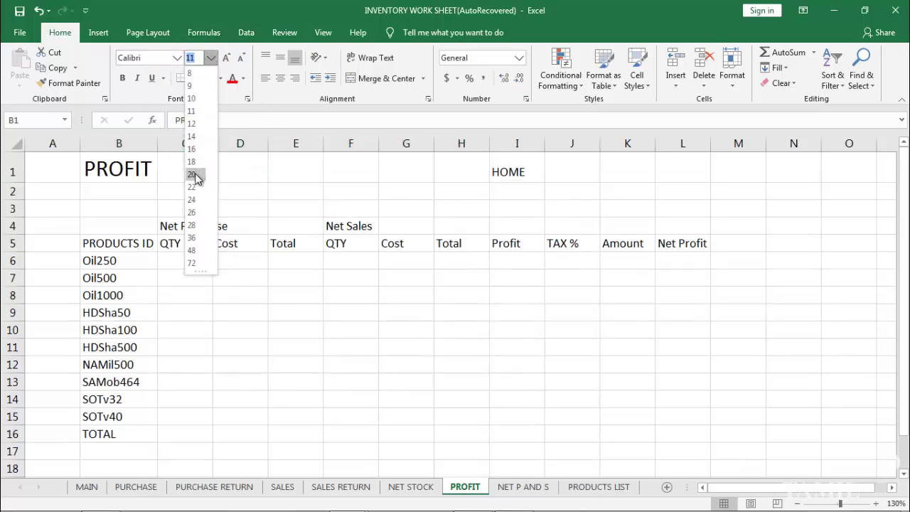
click(191, 174)
click(379, 79)
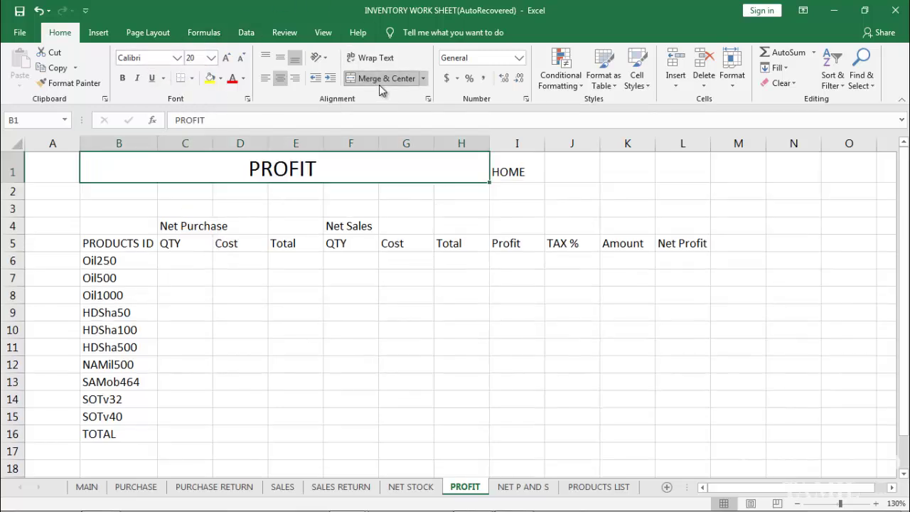
key(ctrl+b)
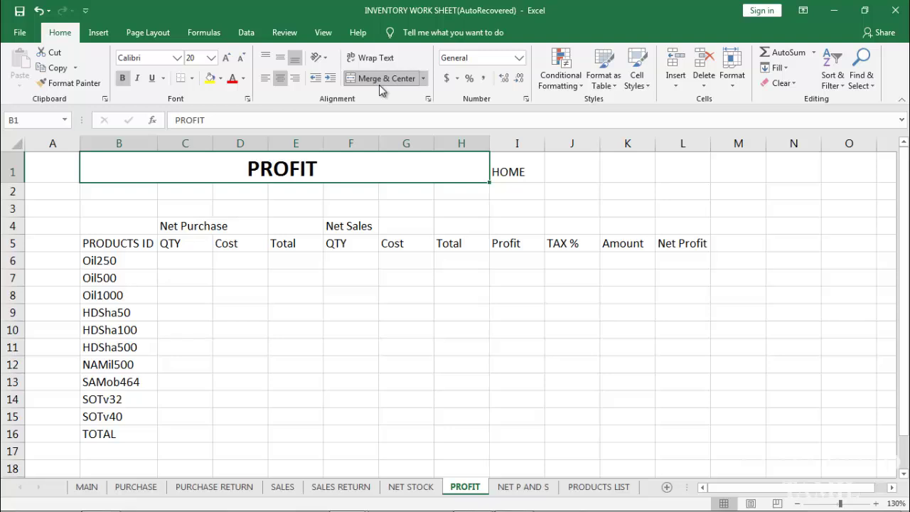
click(279, 61)
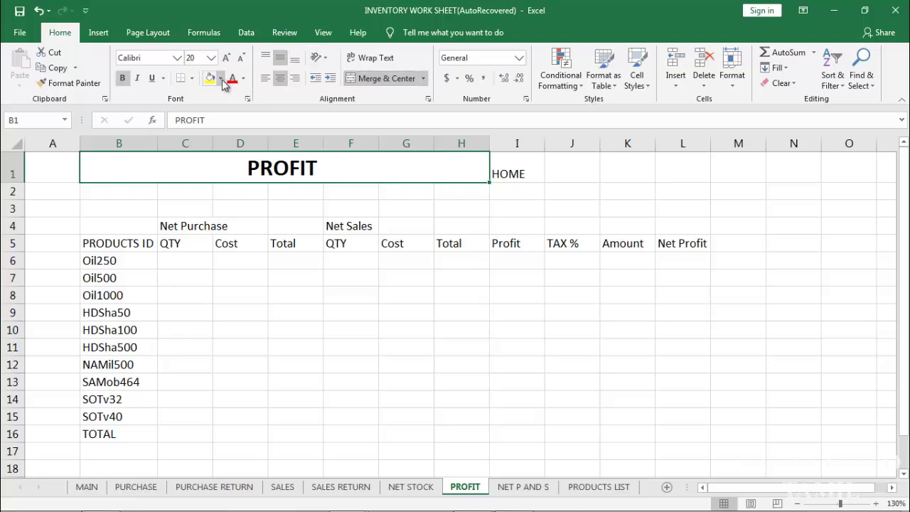
click(221, 78)
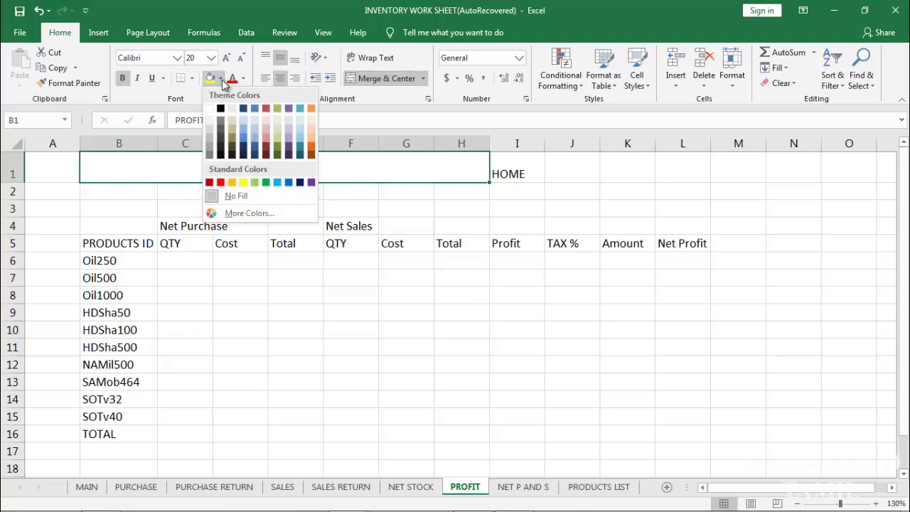
click(265, 182)
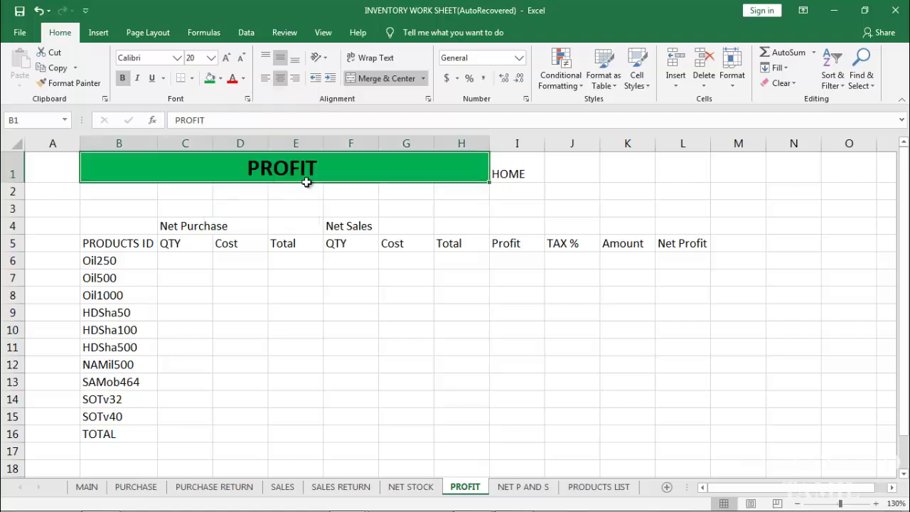
click(236, 83)
click(243, 78)
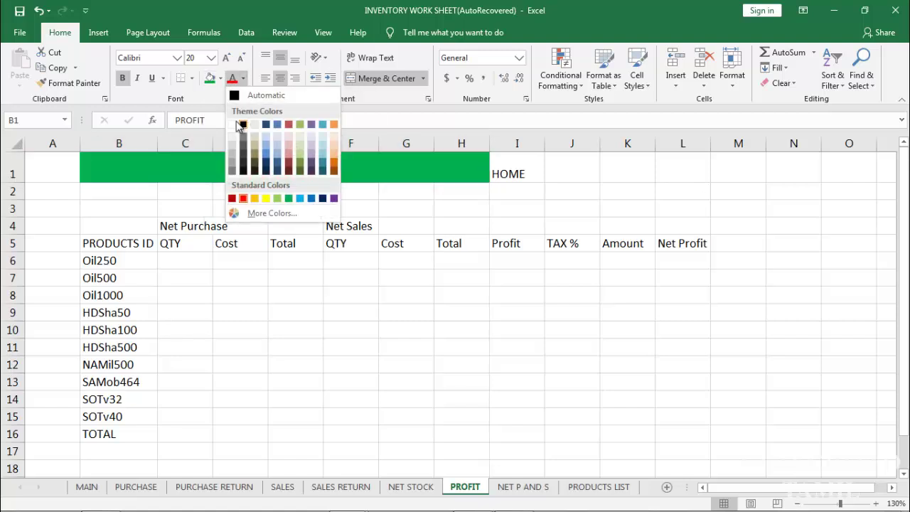
click(235, 128)
Merge HOME across I1:L1 with size 20, bold, middle alignment and a yellow fill.
drag(516, 171, 675, 169)
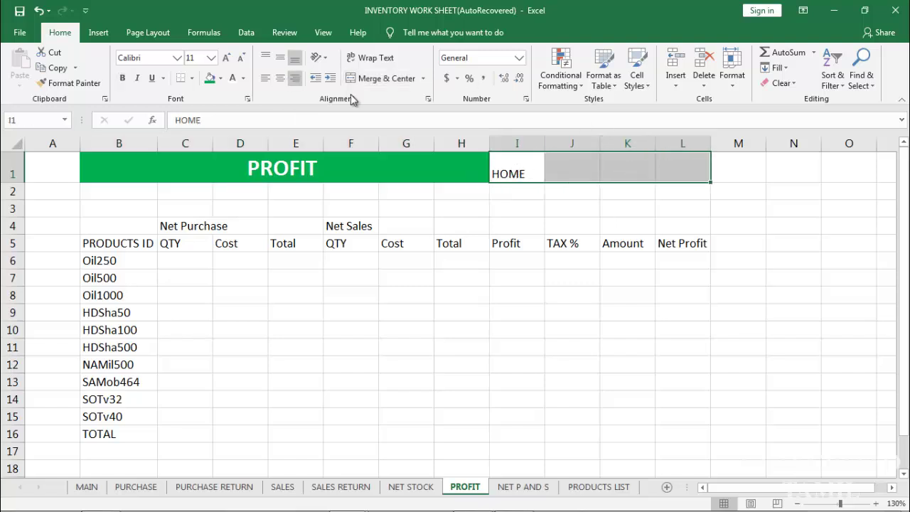
click(391, 79)
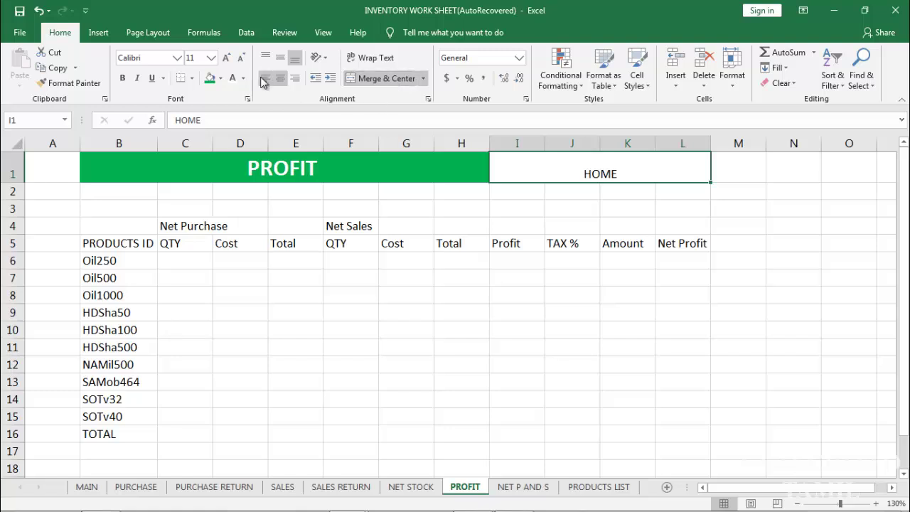
click(280, 58)
click(211, 58)
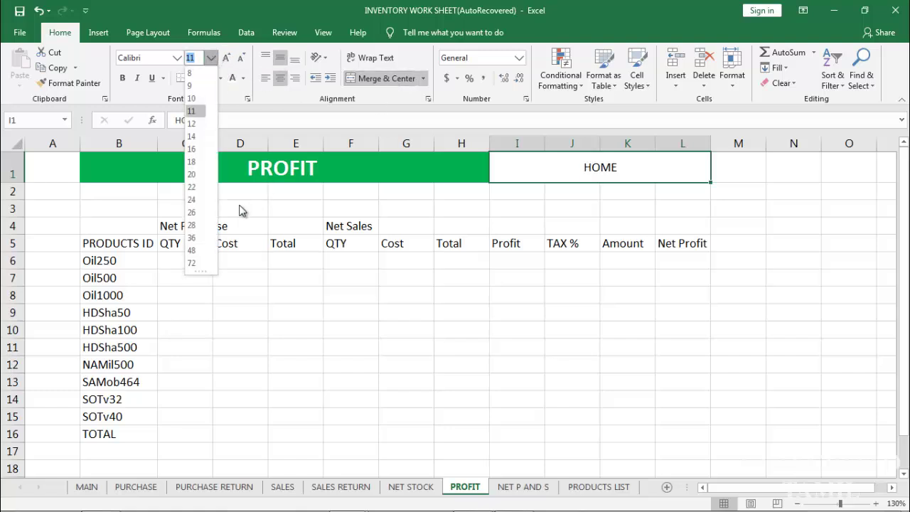
click(193, 175)
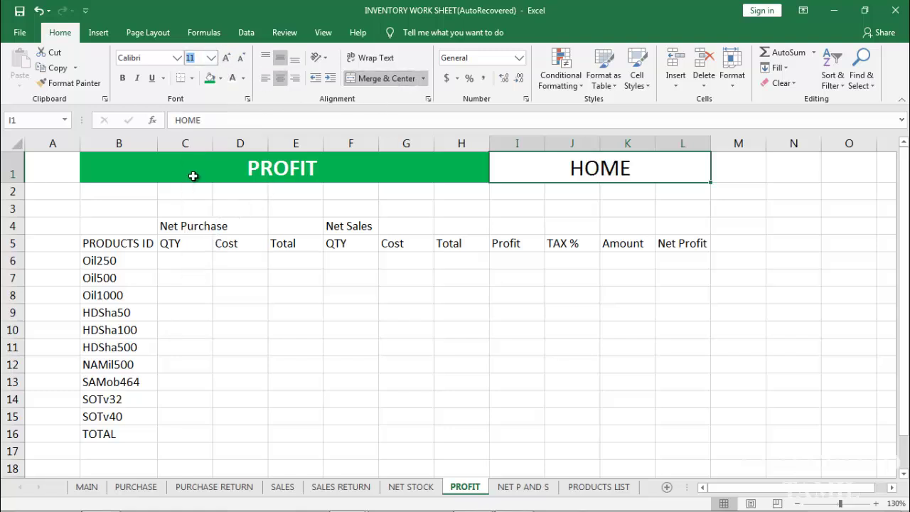
click(221, 78)
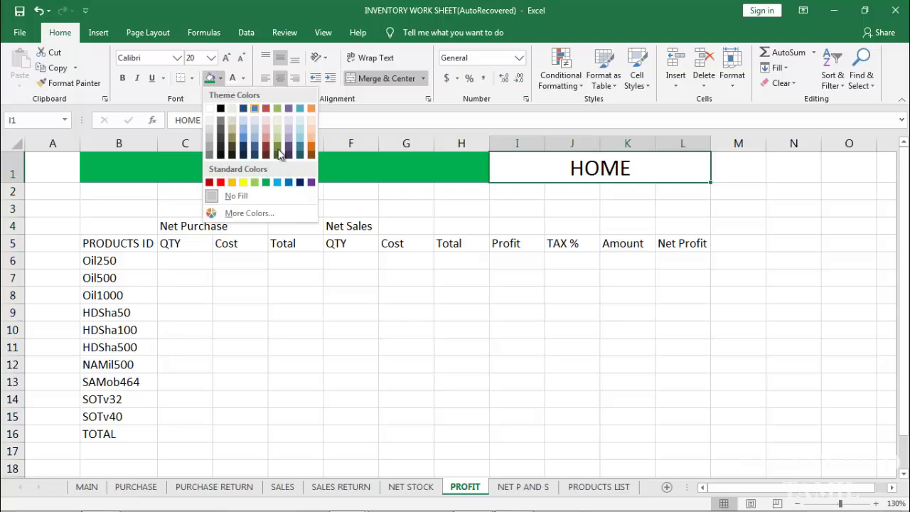
click(242, 182)
key(ctrl+b)
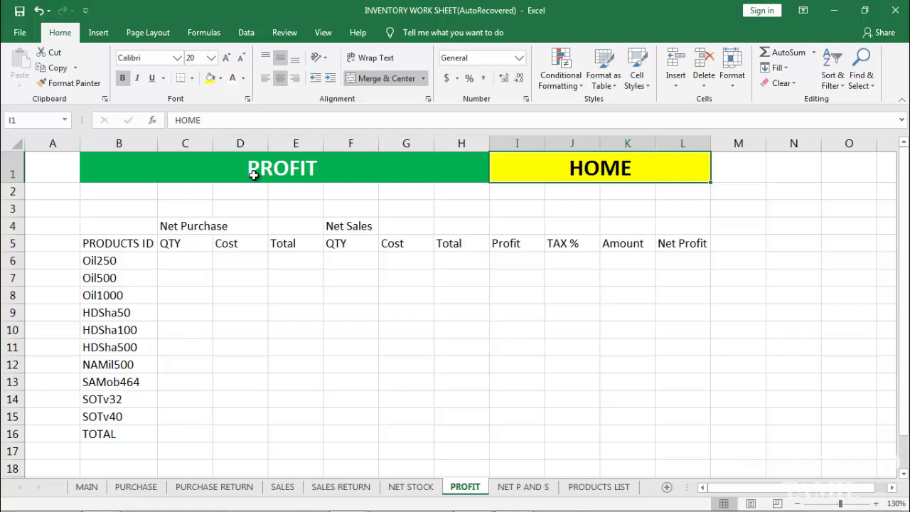
click(112, 227)
Apply All Borders to the table range B4:L16.
drag(127, 234, 691, 434)
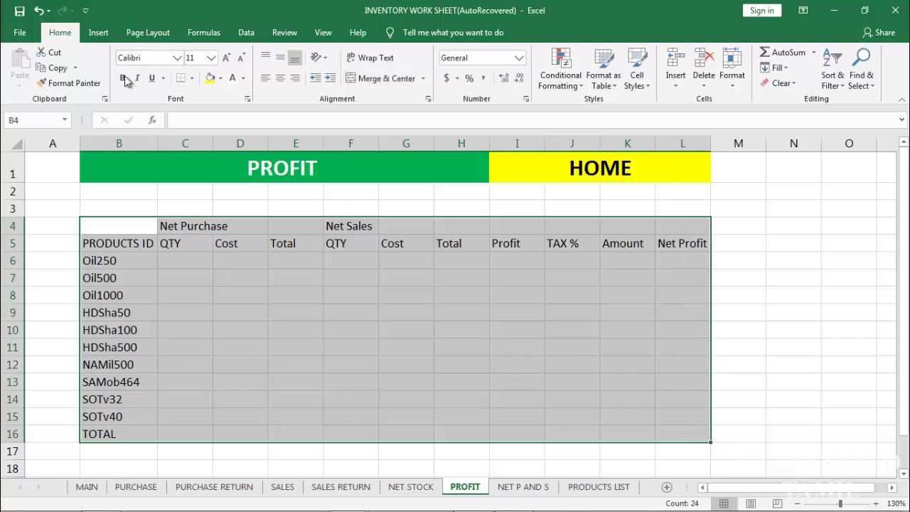
click(190, 81)
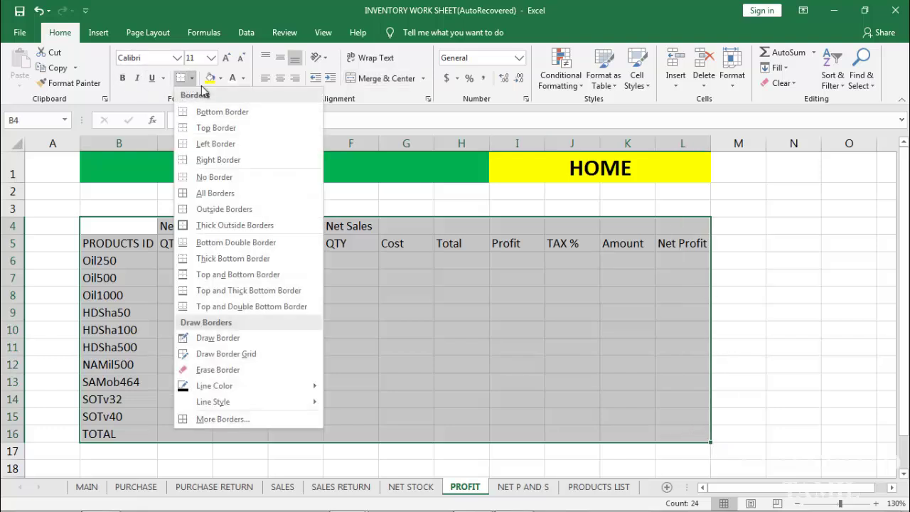
click(240, 193)
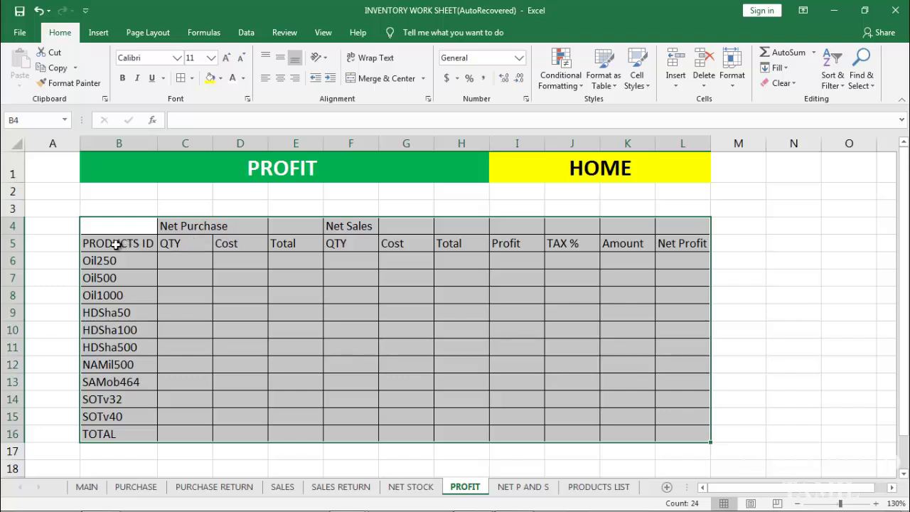
Make the row 5 headers B5:L5 bold white text on a dark red fill.
drag(118, 242, 697, 243)
key(ctrl+b)
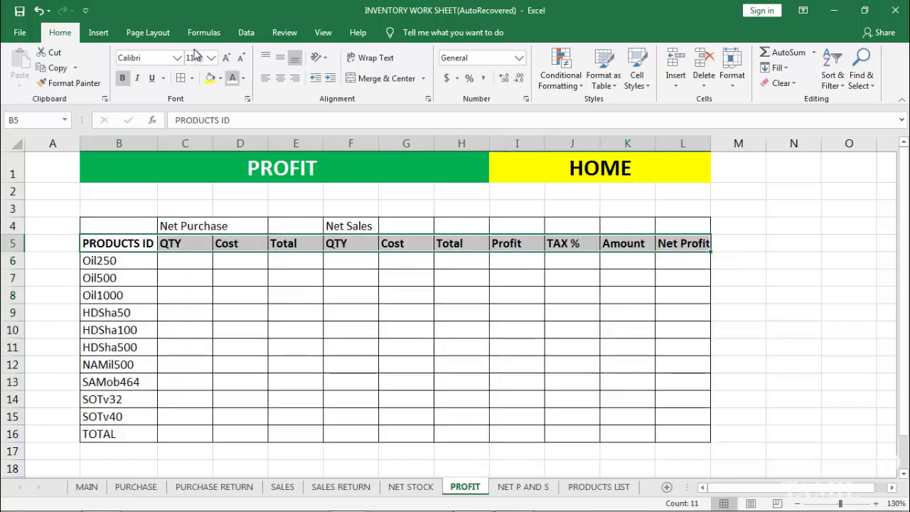
click(220, 79)
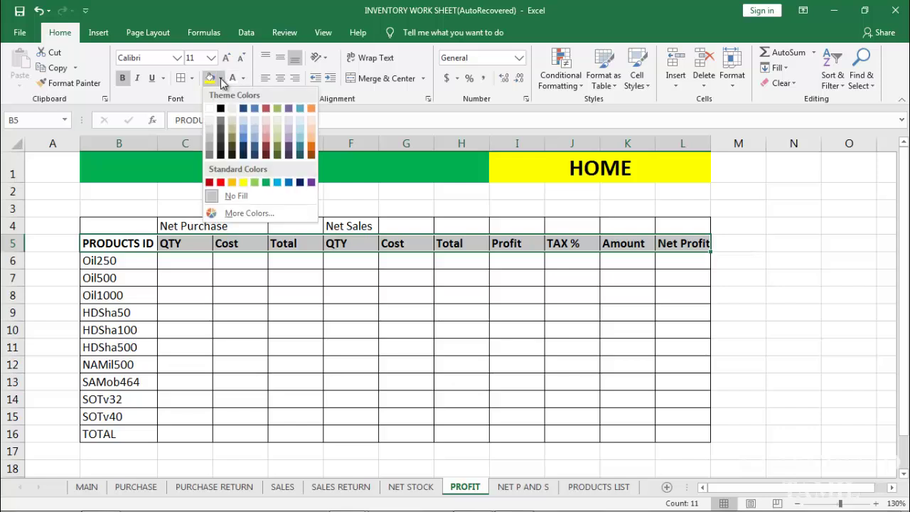
click(209, 183)
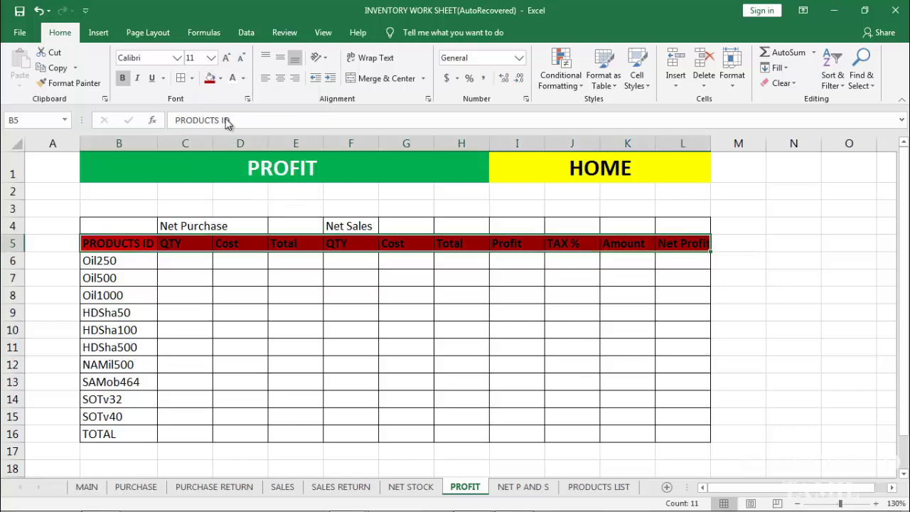
click(233, 79)
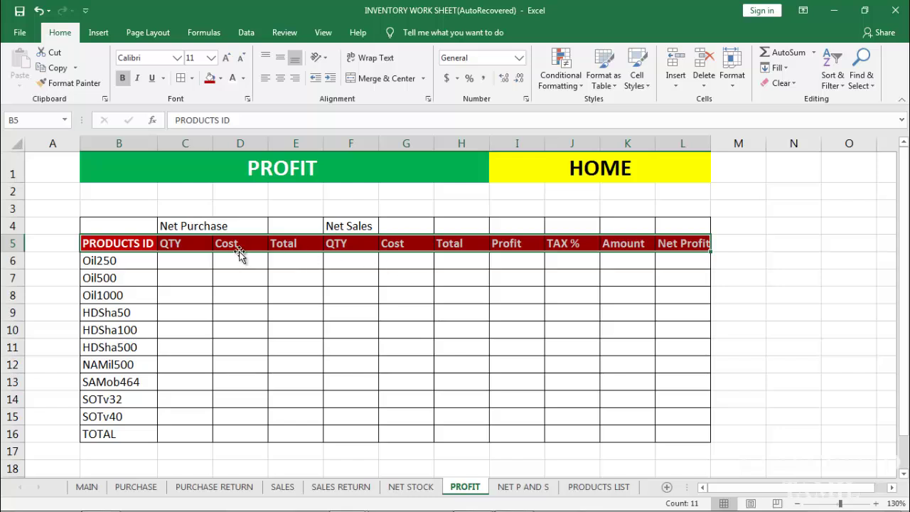
Merge and centre Net Purchase across C4:E4 with a light blue fill.
click(193, 228)
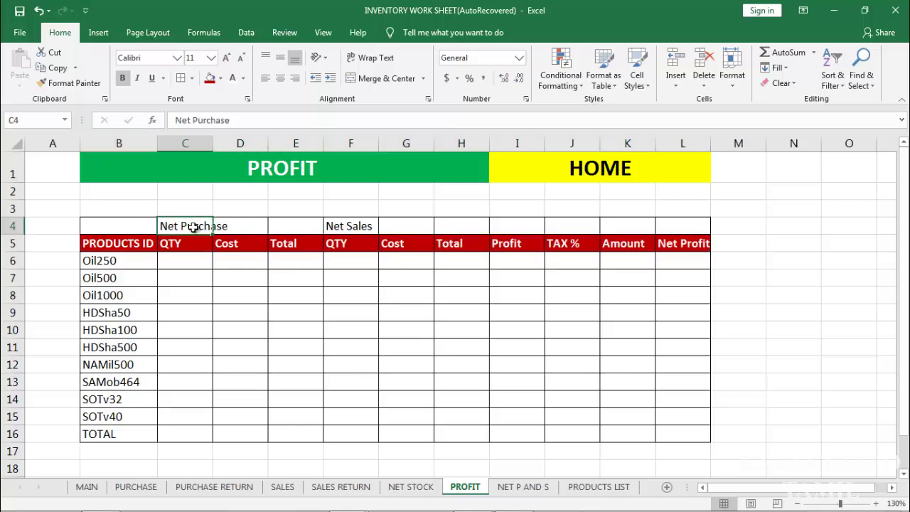
drag(211, 226, 294, 228)
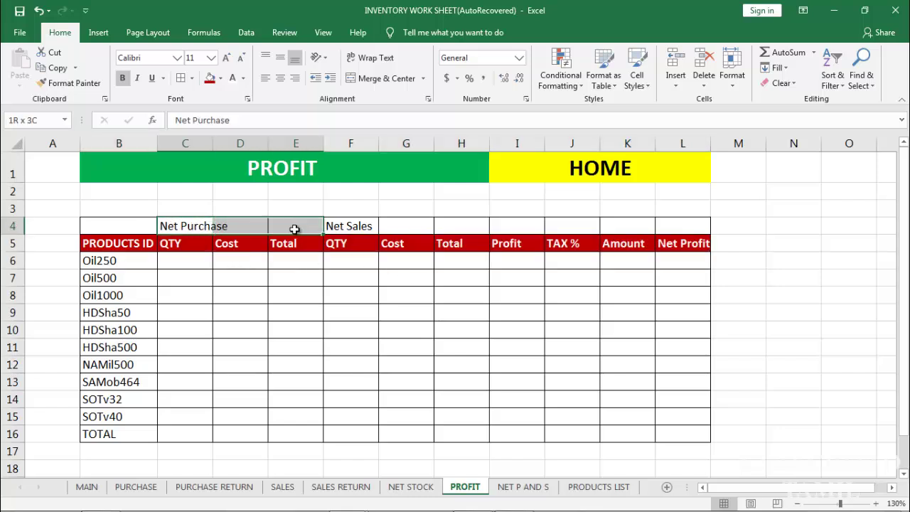
click(203, 230)
drag(199, 226, 313, 226)
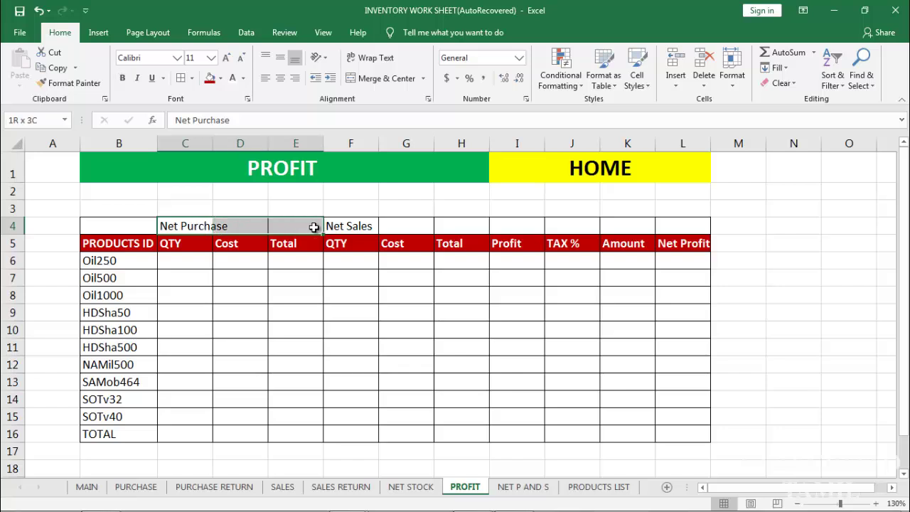
click(388, 79)
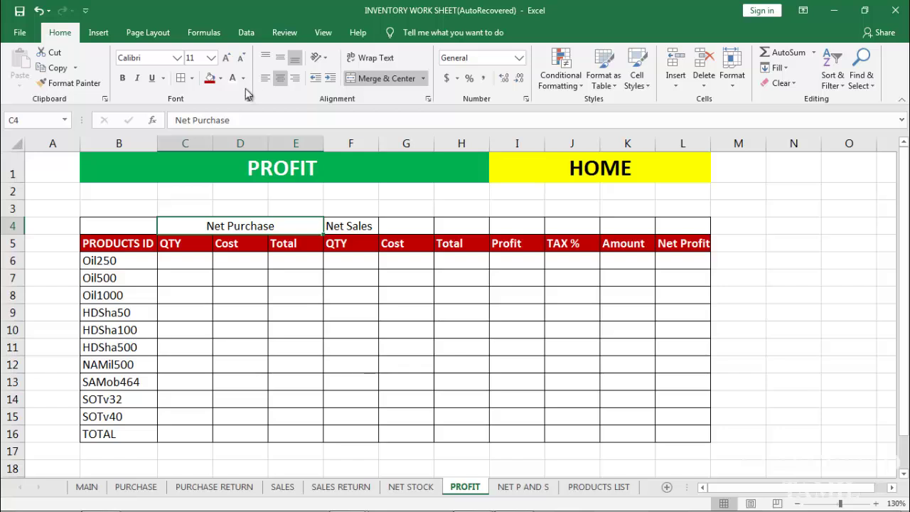
click(222, 79)
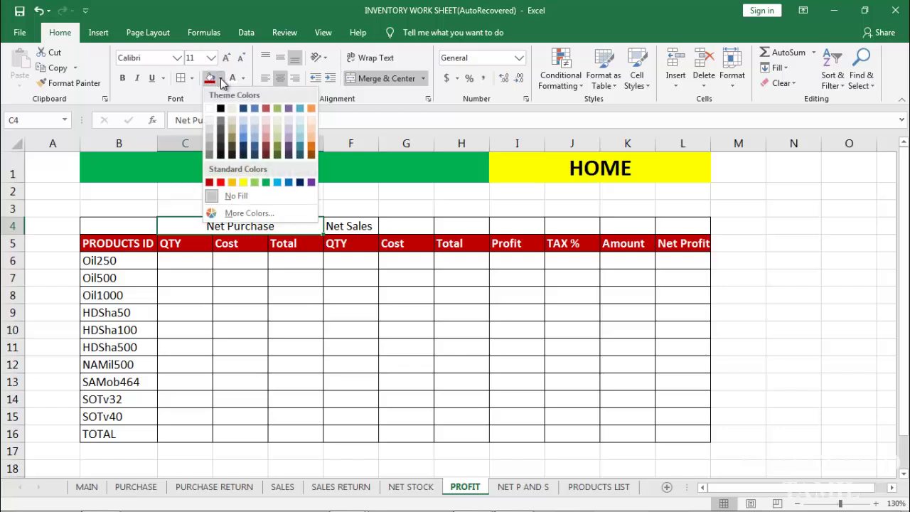
click(278, 183)
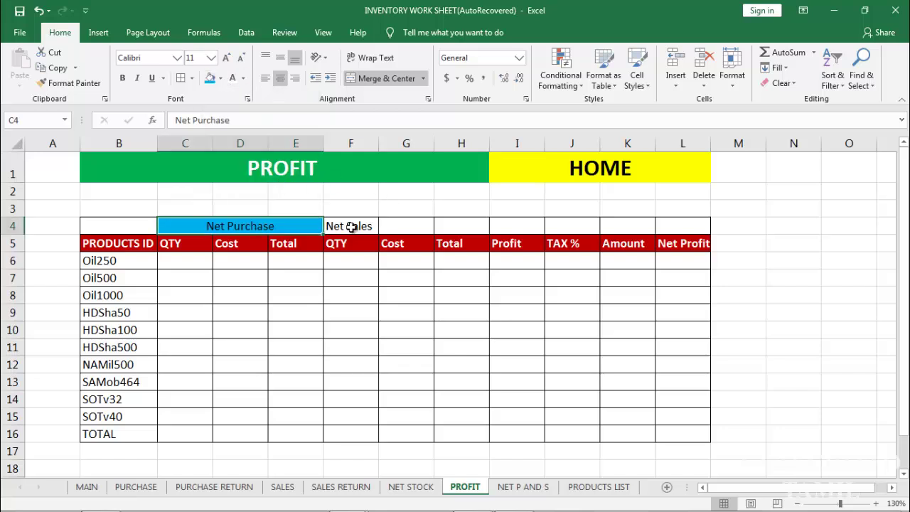
Merge and centre Net Sales across F4:H4 with a dark navy fill.
drag(350, 226, 471, 229)
click(385, 78)
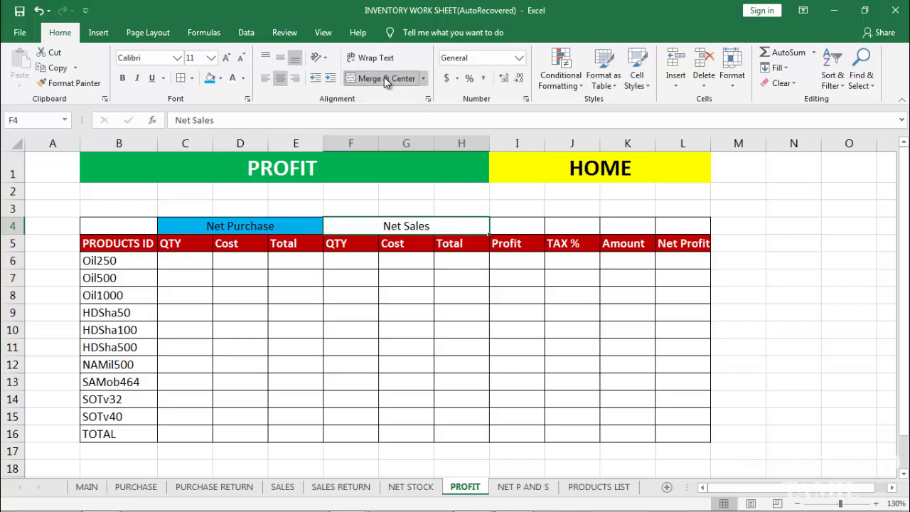
click(220, 78)
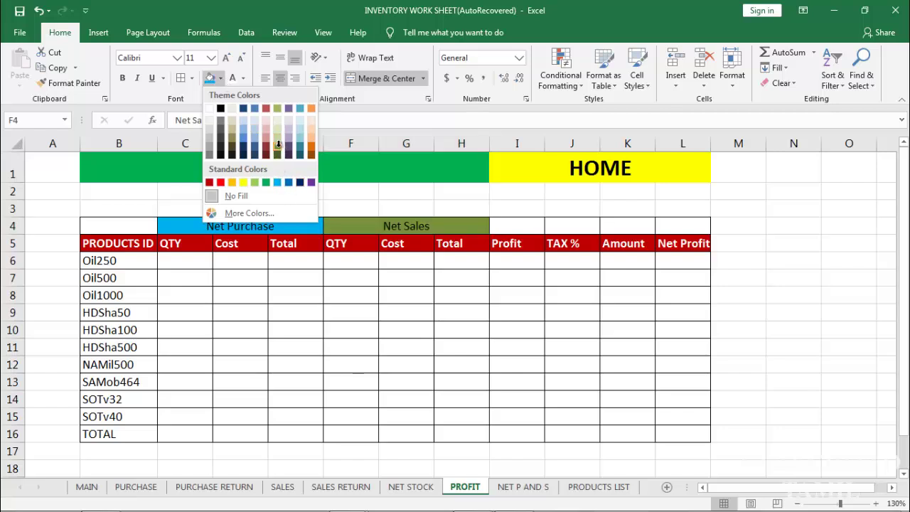
click(300, 182)
click(572, 258)
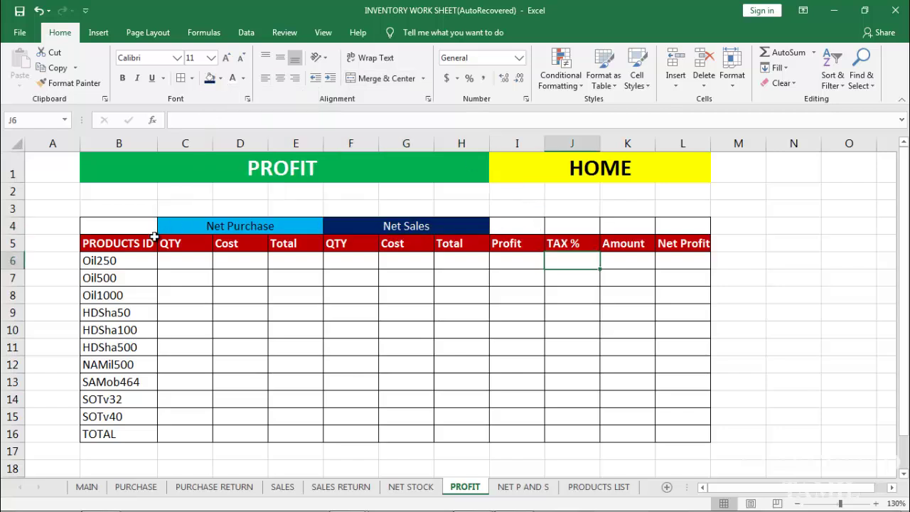
Merge the PRODUCTS ID (B4:B5) and Profit (I4:I5) headers, vertically centred.
drag(128, 244, 122, 226)
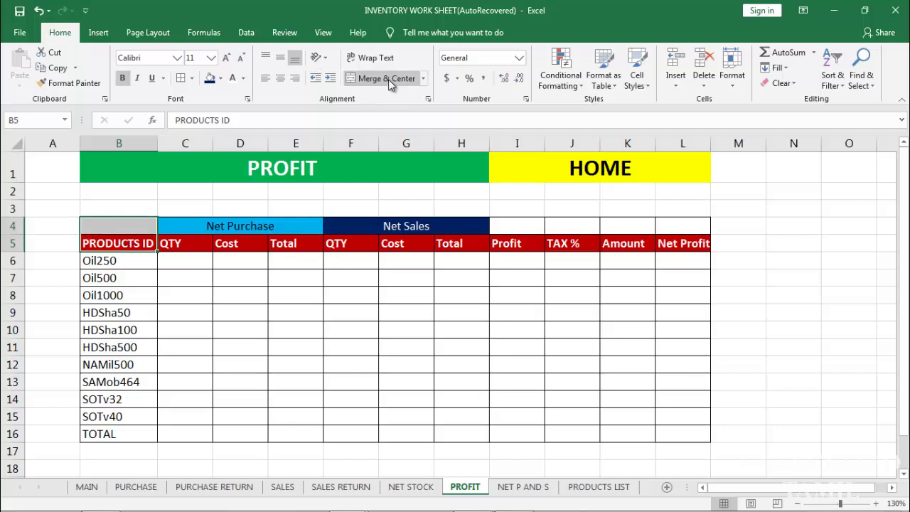
click(387, 79)
click(280, 57)
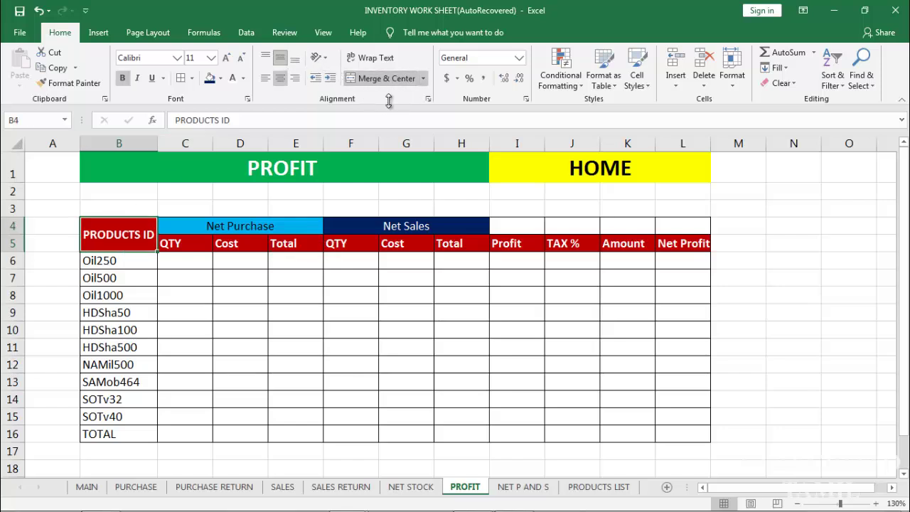
click(524, 243)
drag(523, 230, 524, 227)
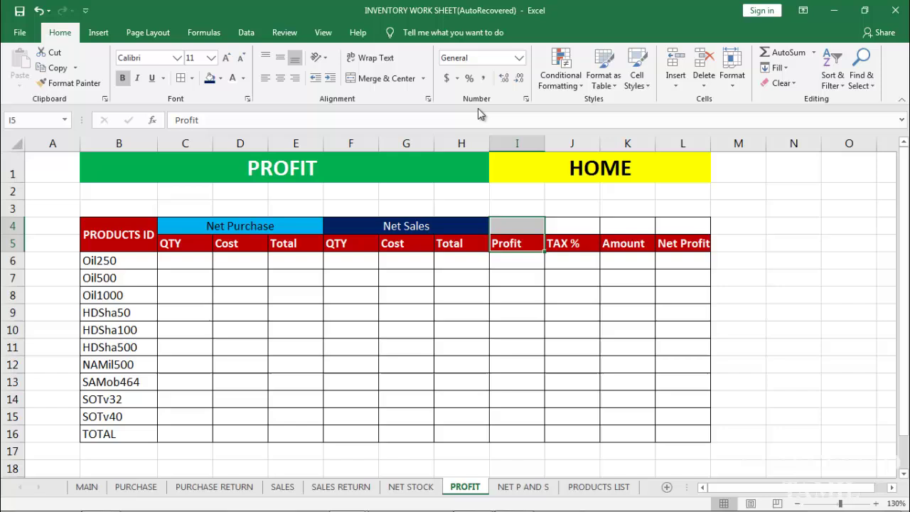
click(393, 78)
click(279, 63)
Merge the TAX %, Amount and Net Profit headers across rows 4–5, vertically centred.
click(575, 241)
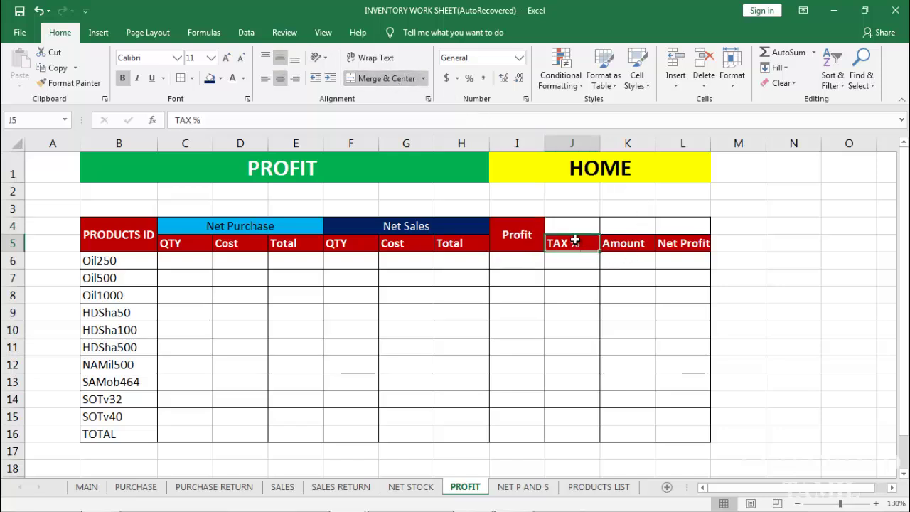
drag(574, 241, 574, 230)
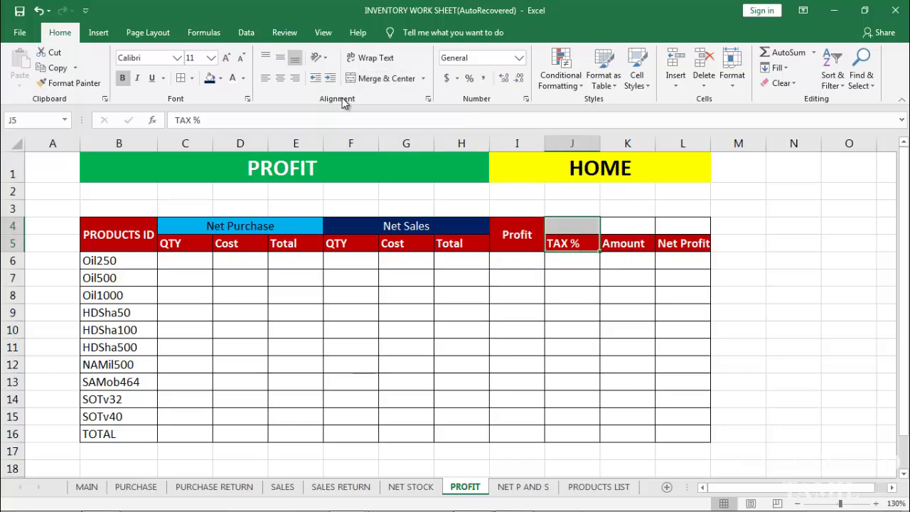
click(386, 78)
click(279, 56)
drag(648, 246, 640, 226)
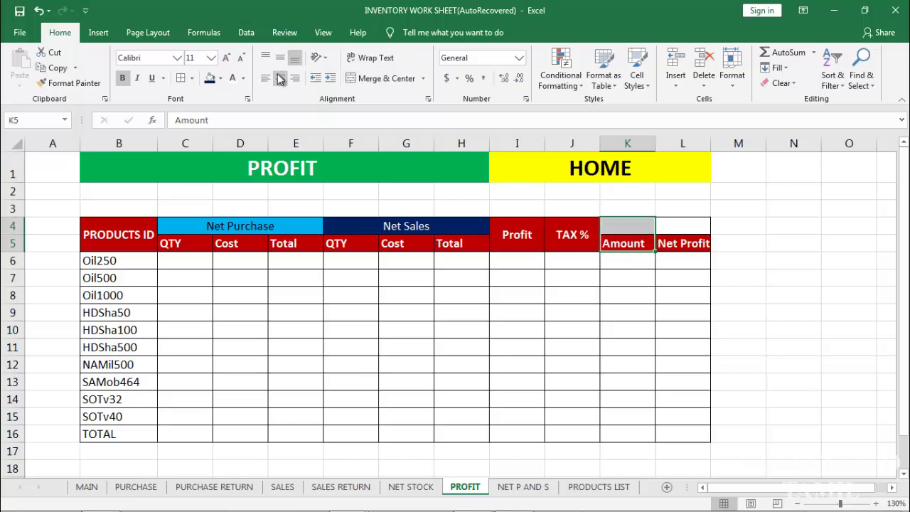
click(389, 79)
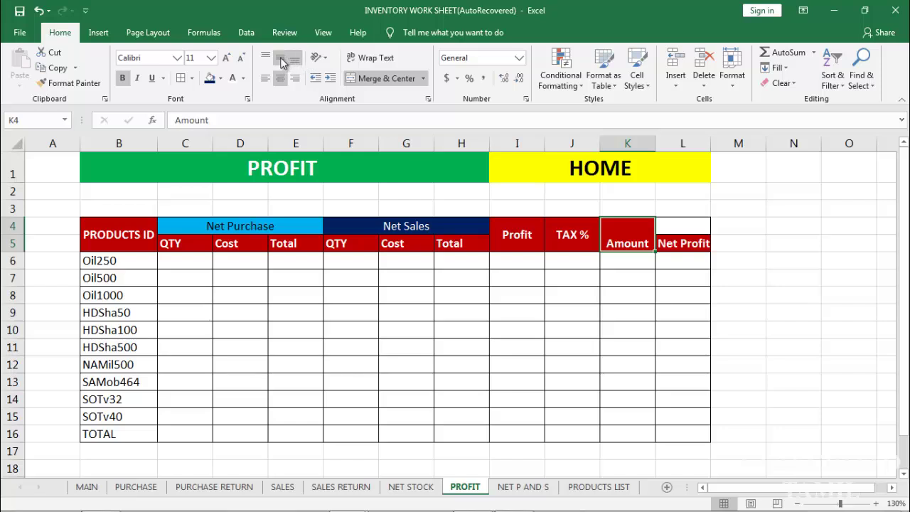
click(279, 57)
drag(693, 246, 690, 230)
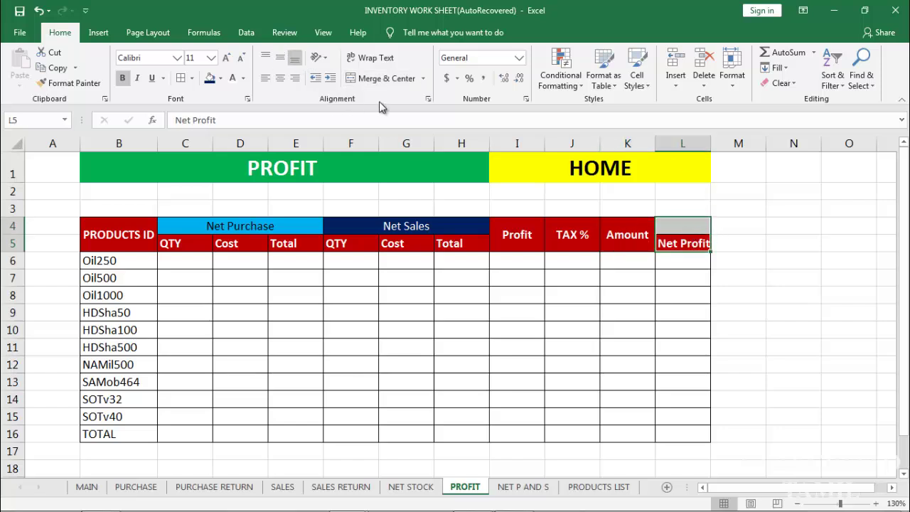
click(363, 78)
click(286, 60)
click(651, 277)
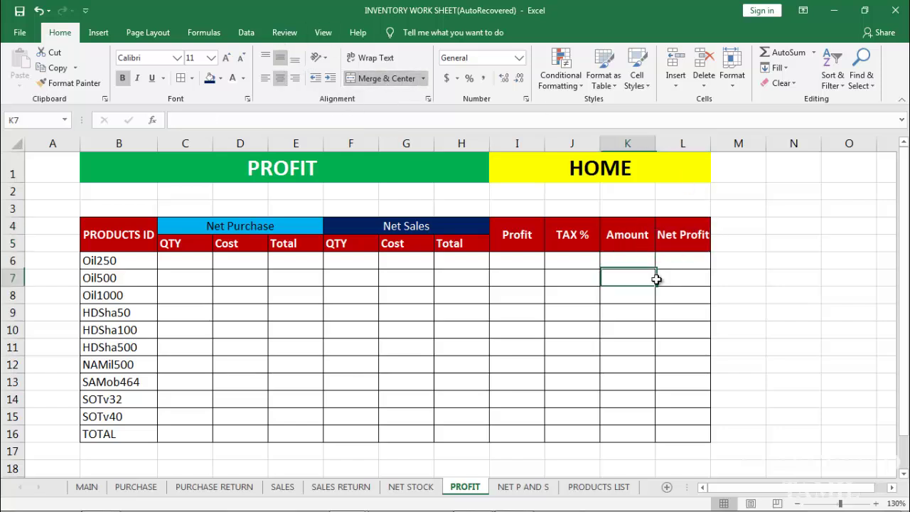
click(193, 260)
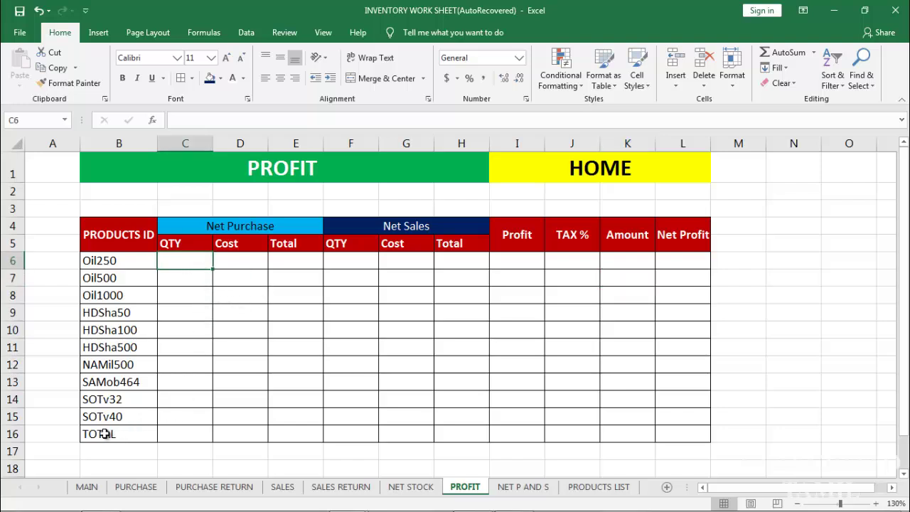
Make the TOTAL row B16:L16 bold.
drag(96, 433, 690, 437)
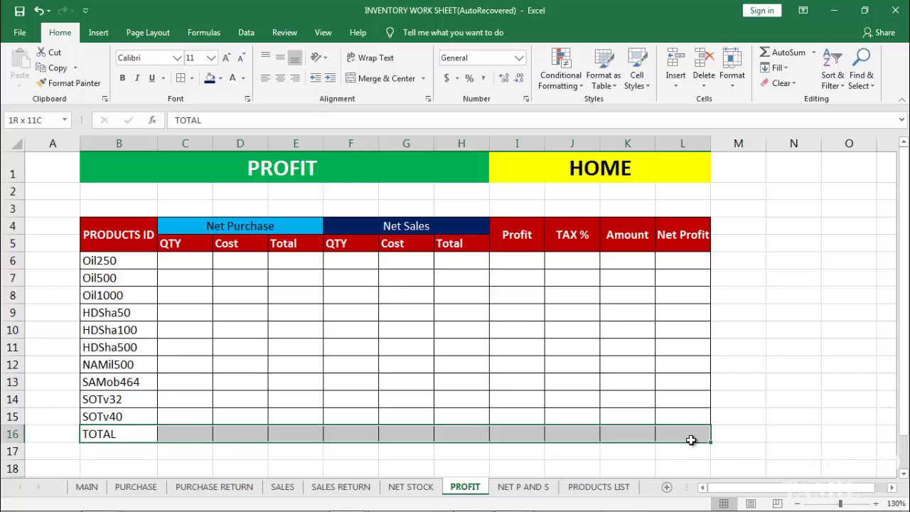
key(ctrl+b)
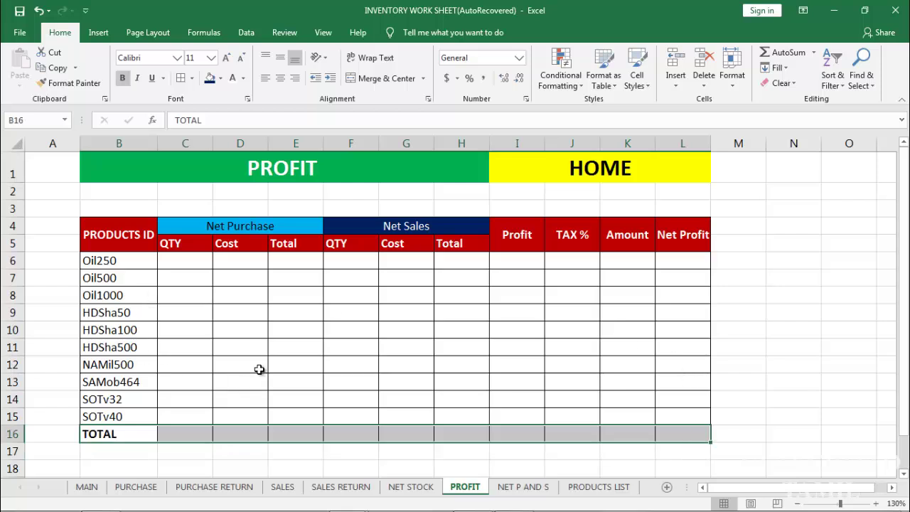
click(191, 263)
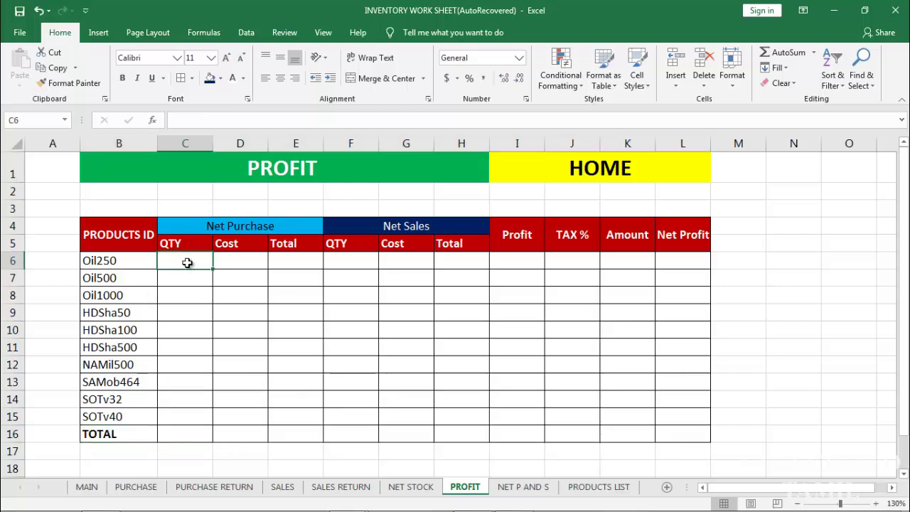
Add thick outside borders around the PROFIT and HOME title cells.
click(112, 159)
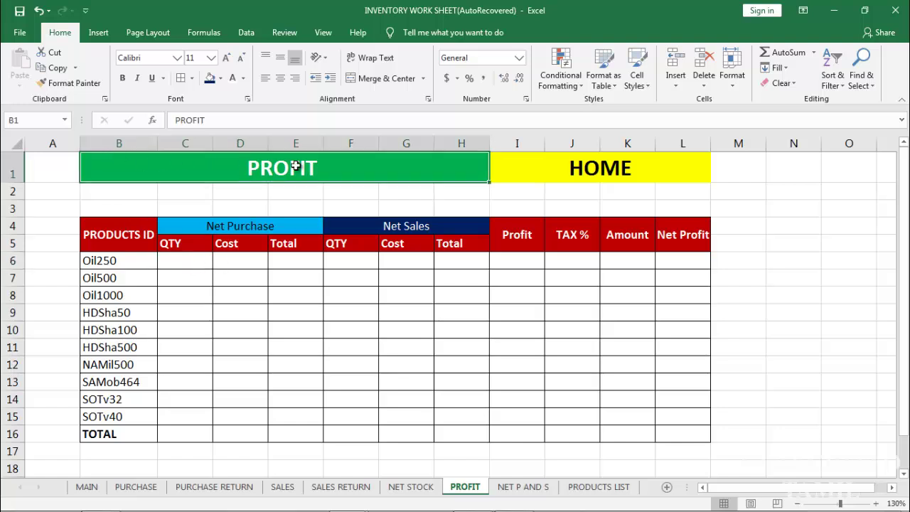
click(192, 78)
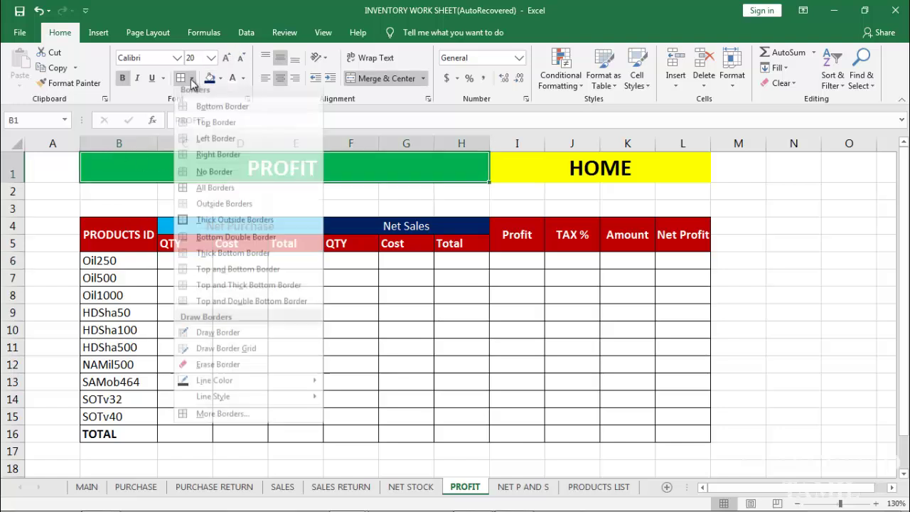
click(240, 225)
click(521, 168)
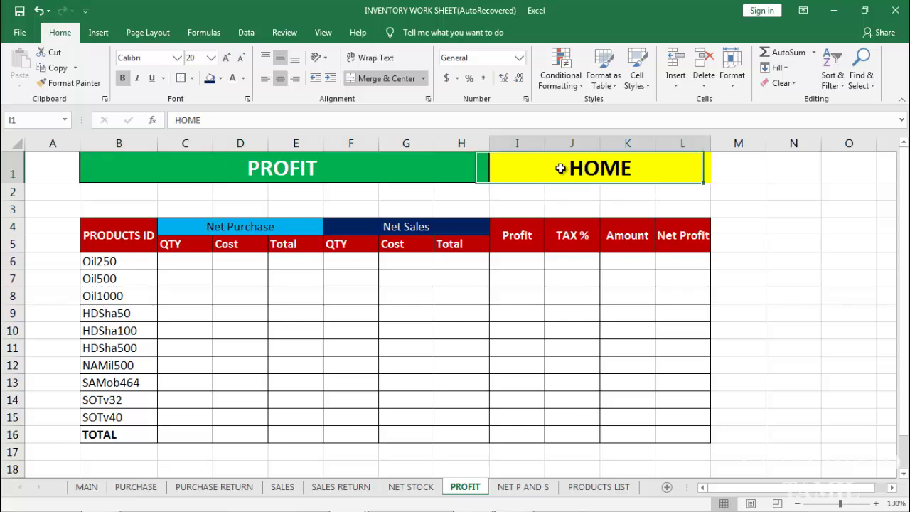
click(191, 78)
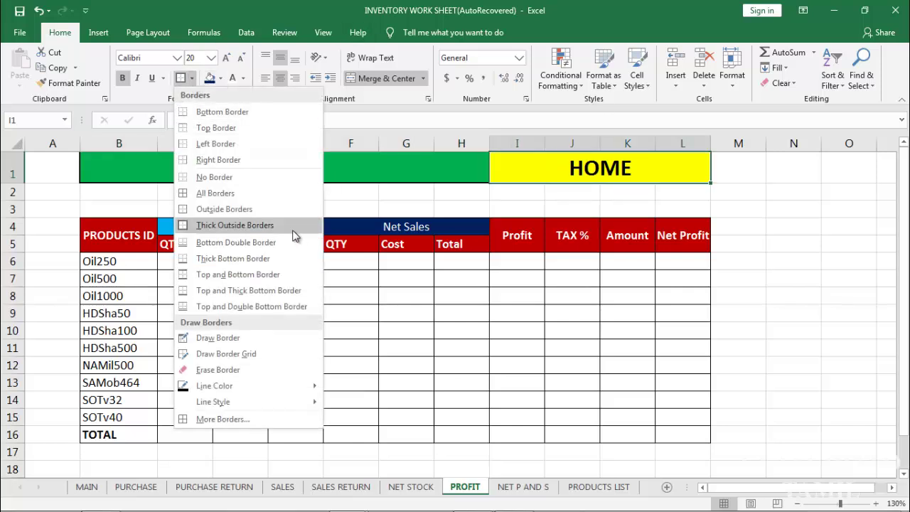
click(240, 225)
click(374, 323)
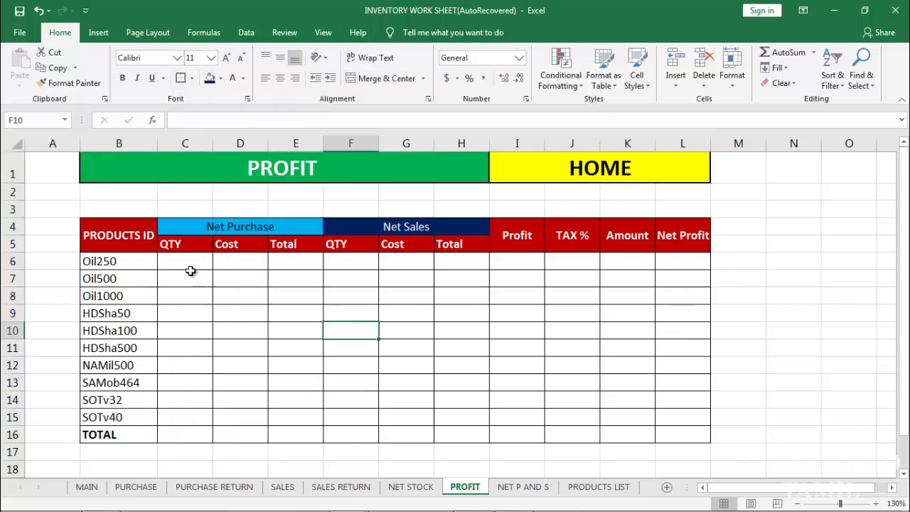
click(190, 263)
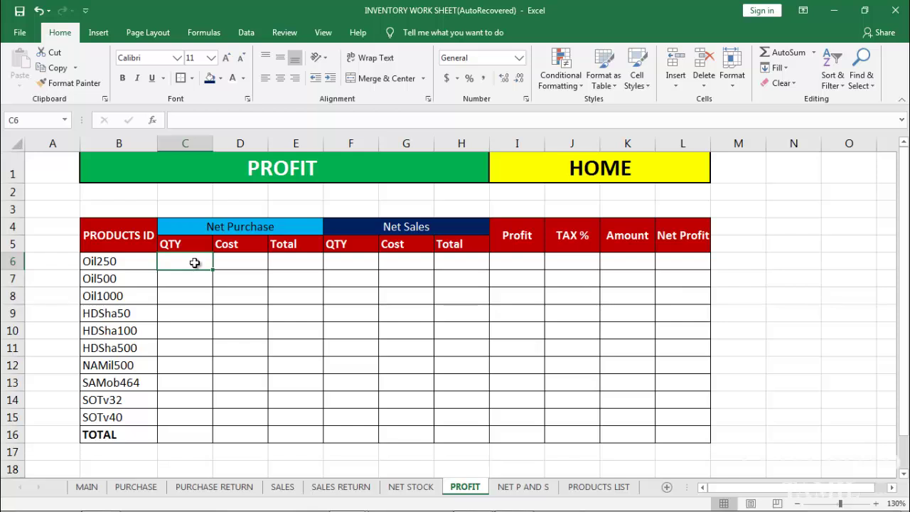
In C6, enter =SUMIF(Table1[Product ID],B6,Table1[Qty]) from the PURCHASE sheet and append -SUMIF(.
ctrl+scroll(194, 263, up, 1)
text(=)
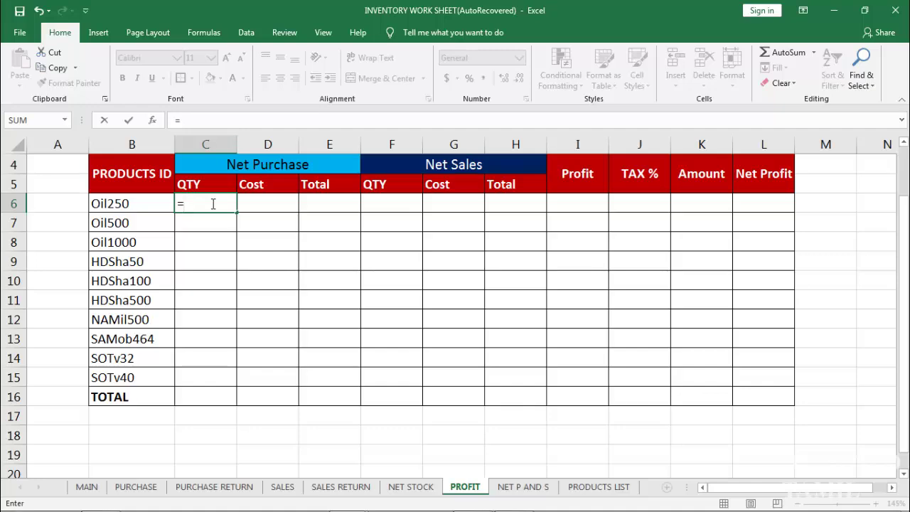
text(SUMIF()
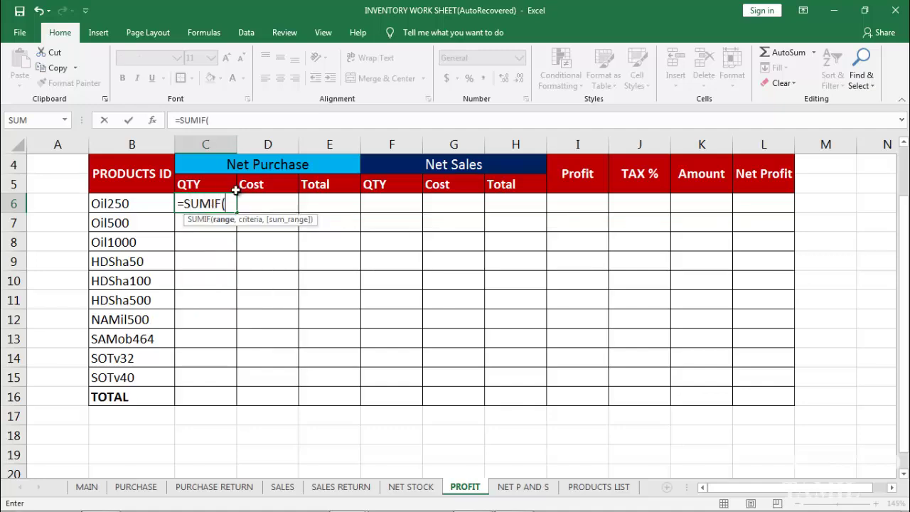
click(138, 487)
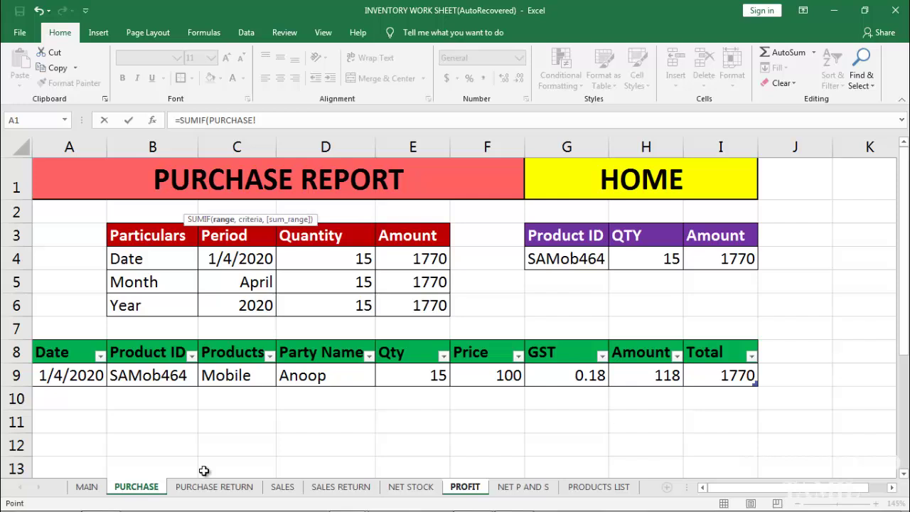
click(162, 380)
text(,)
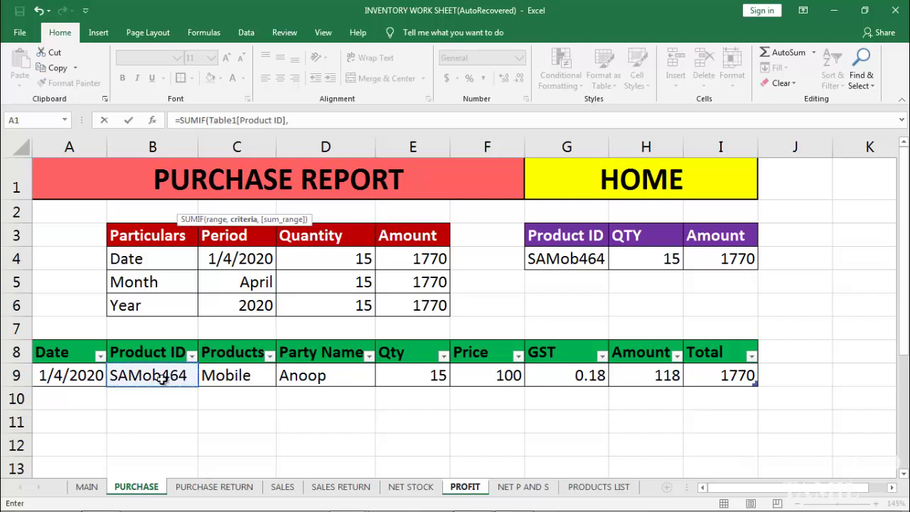
click(465, 487)
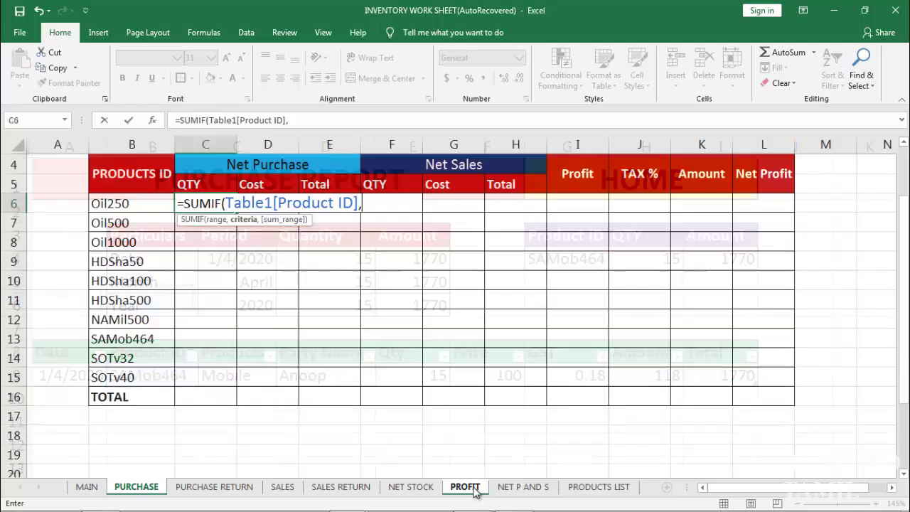
click(123, 204)
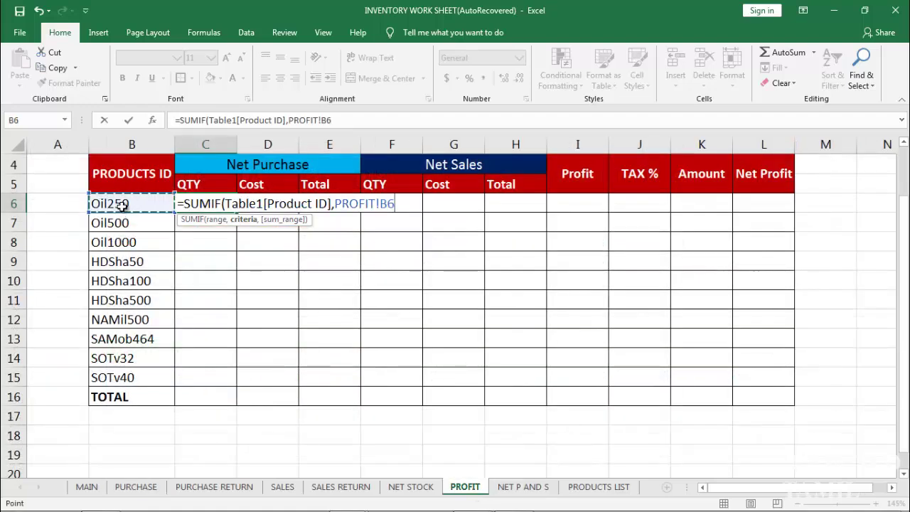
text(,)
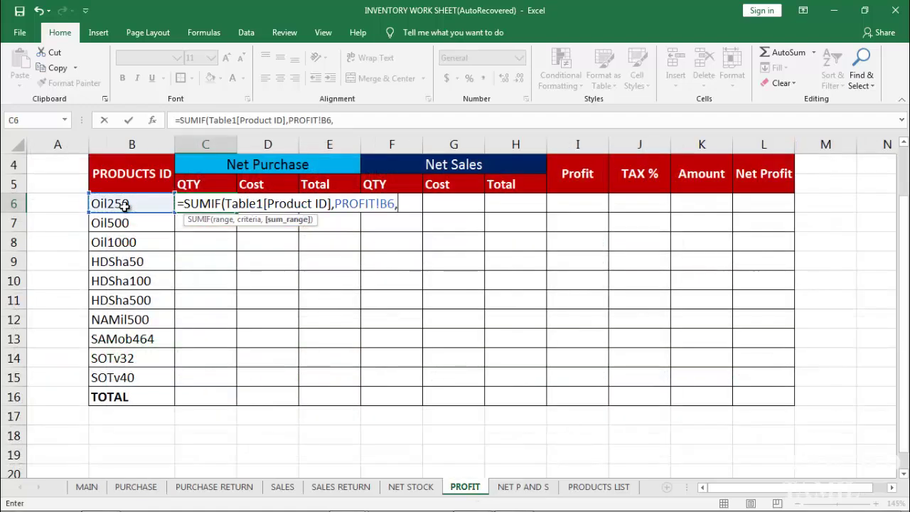
click(135, 490)
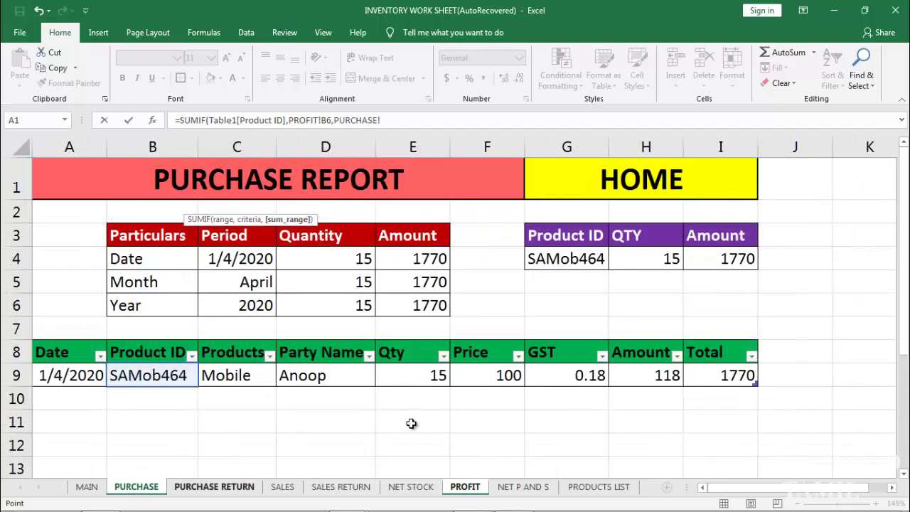
click(425, 377)
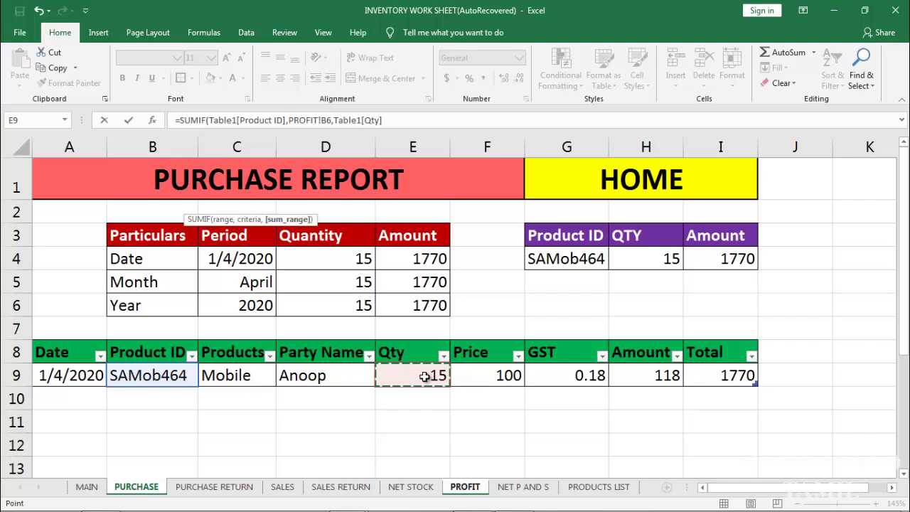
text())
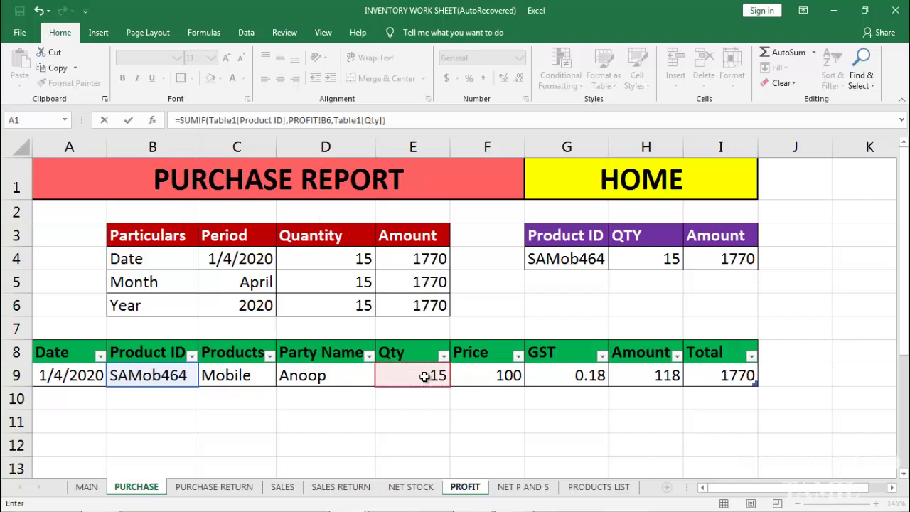
text(-SUM)
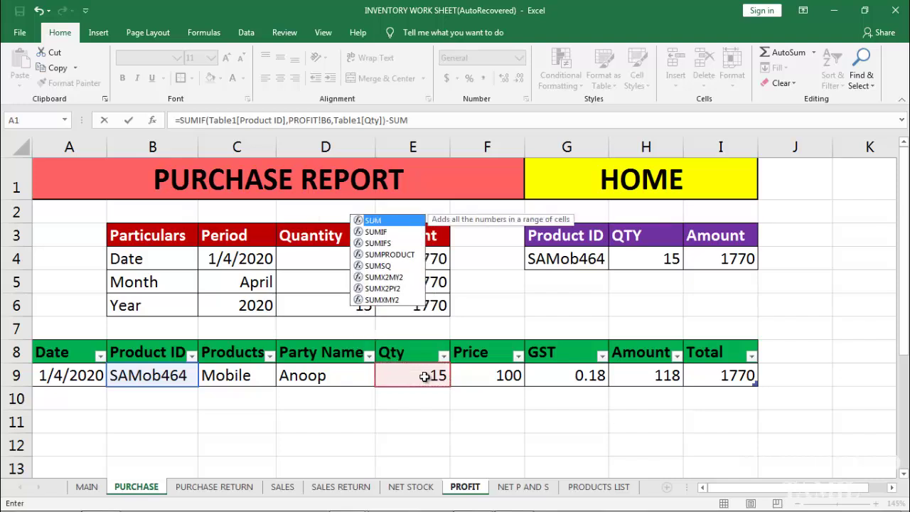
text(IF('PURCHASE RETURN'!)
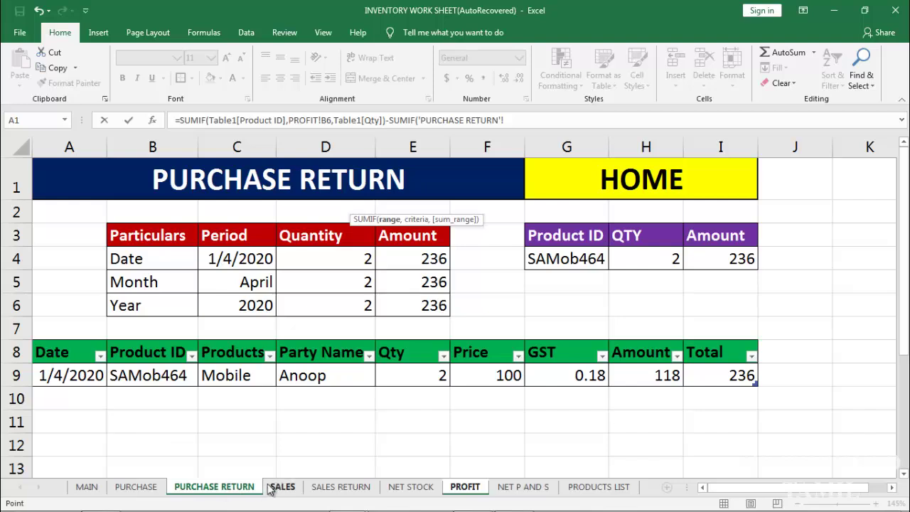
Complete the PURCHASE RETURN SUMIF on Table110 Product ID, B6 and Qty, and commit C6.
click(147, 377)
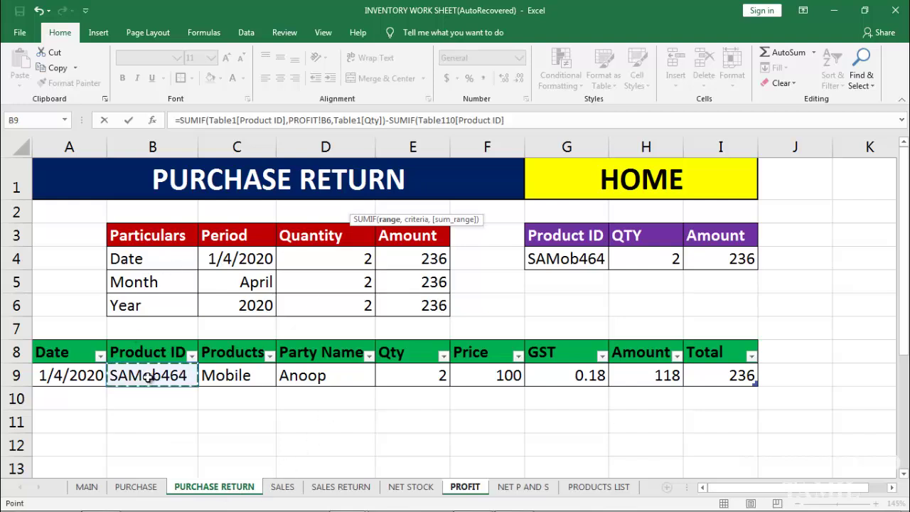
text(,)
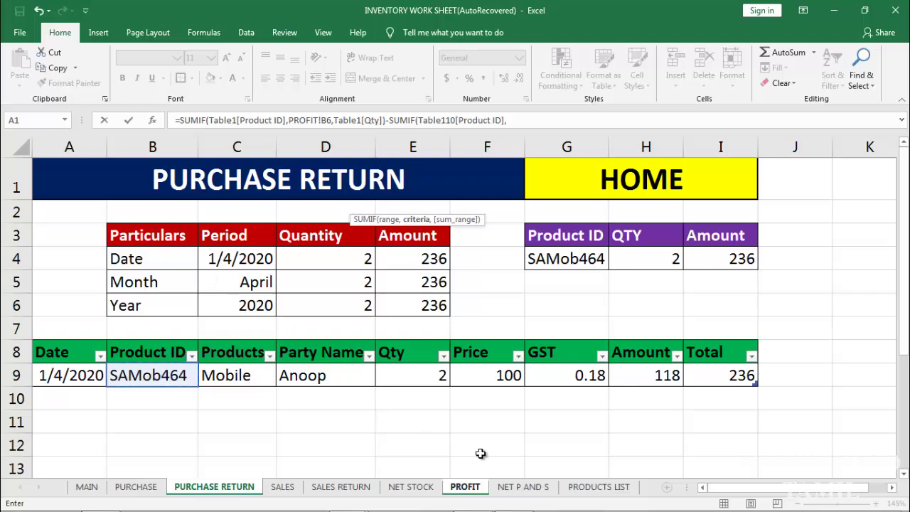
click(464, 486)
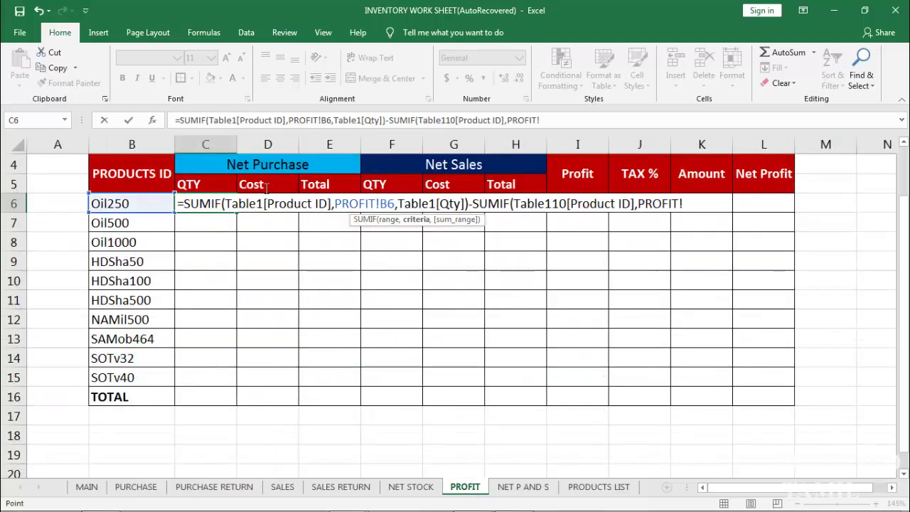
click(132, 204)
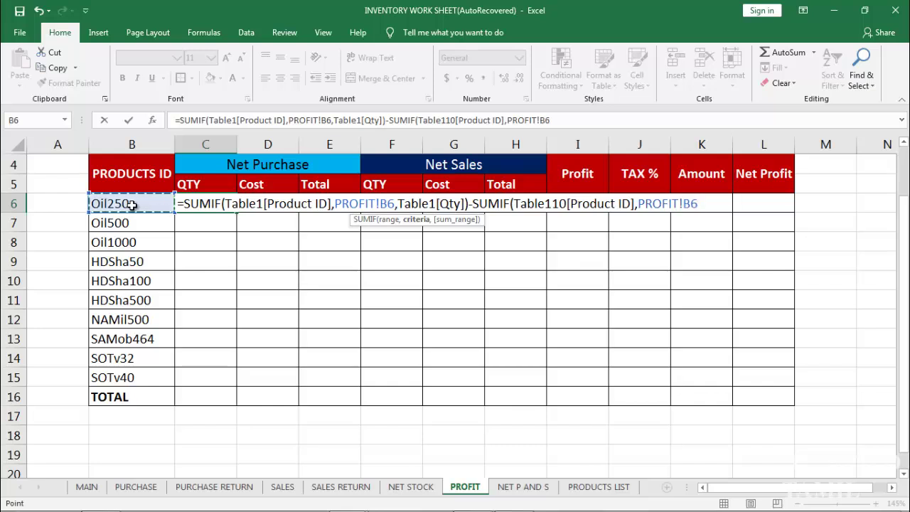
text(,)
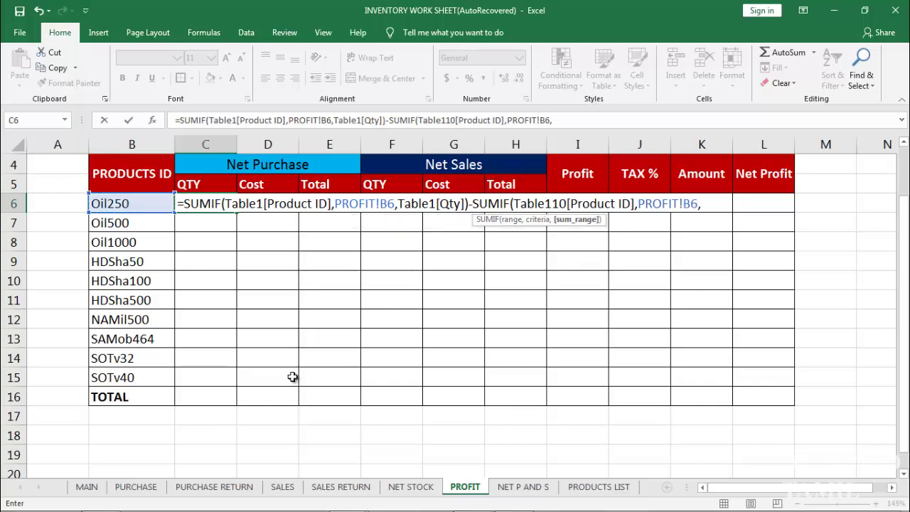
click(213, 487)
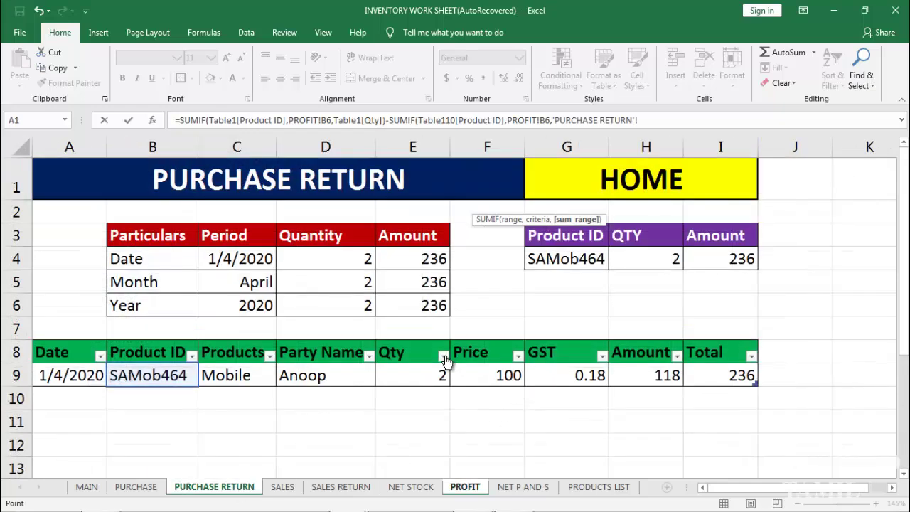
click(422, 376)
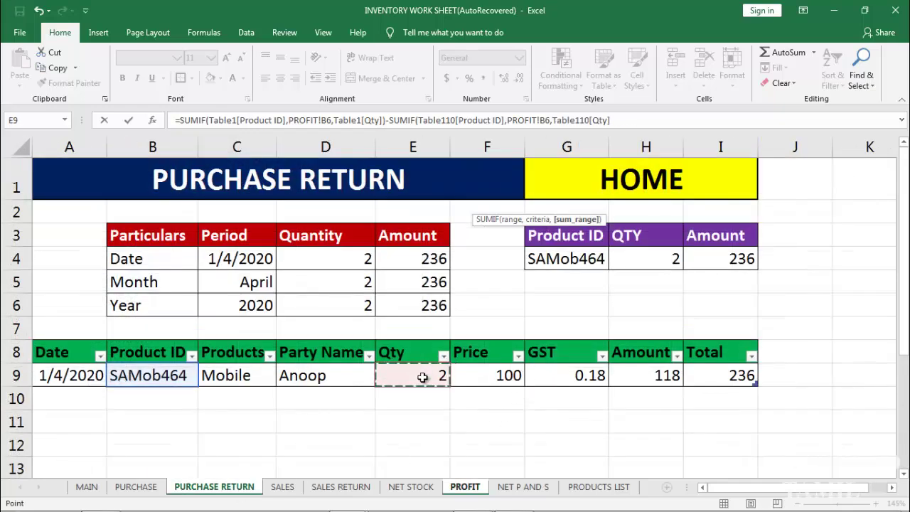
text())
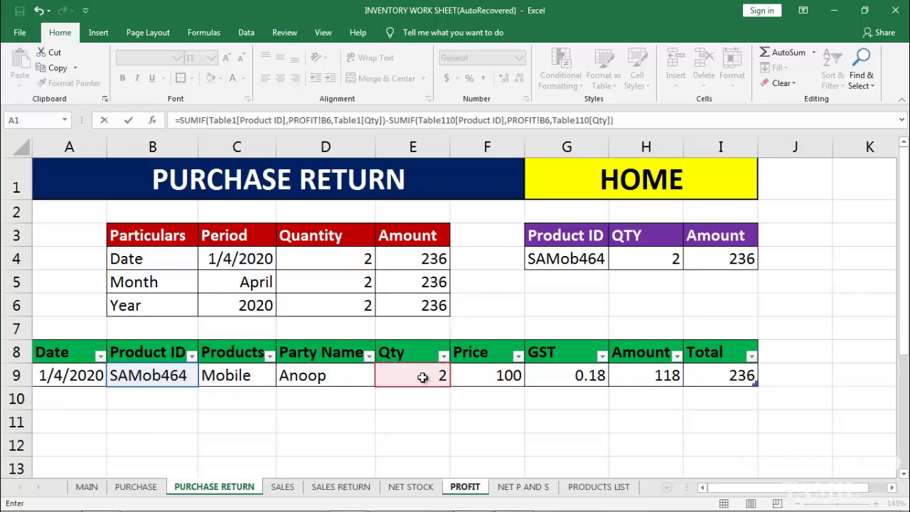
key(Return)
Fill the net quantity formula from C6 down to C16.
scroll(298, 271, up, 1)
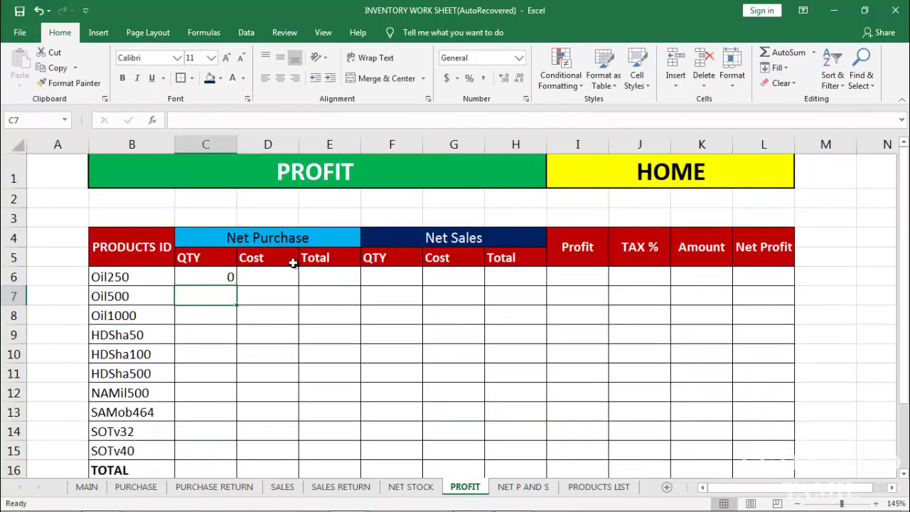
click(206, 278)
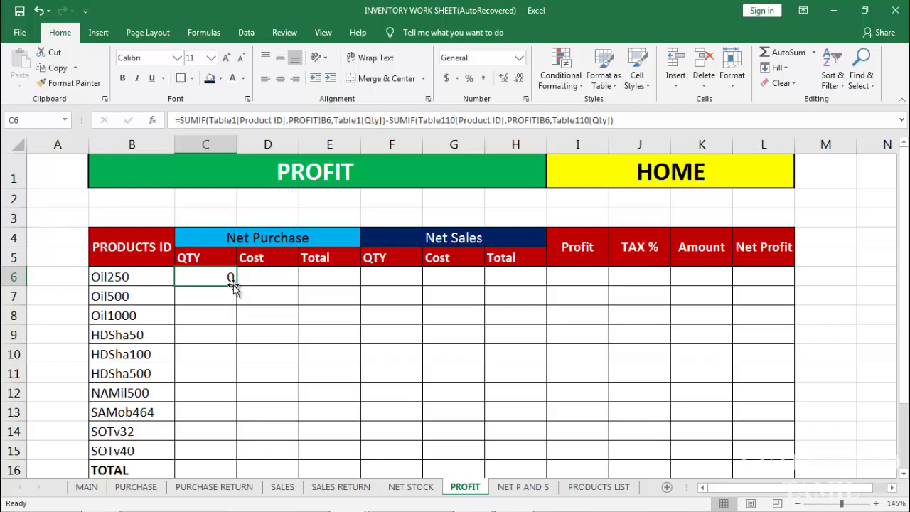
double_click(239, 284)
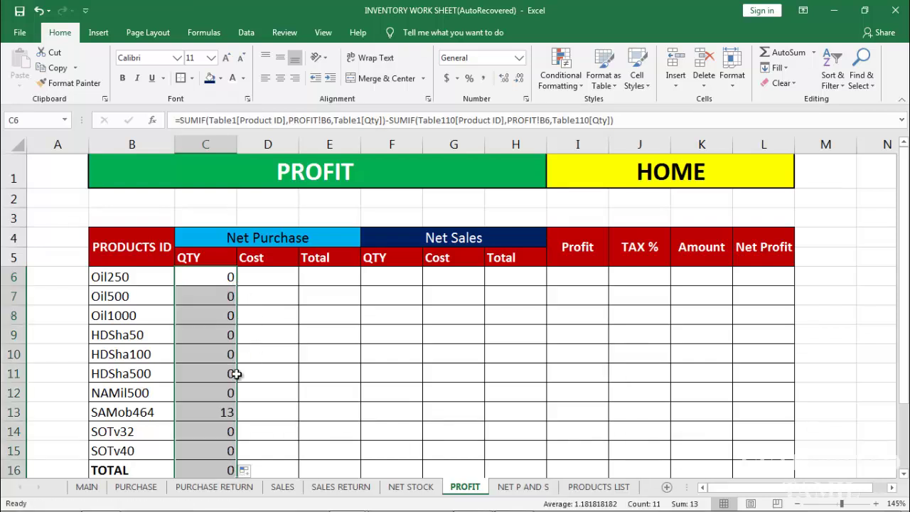
click(275, 276)
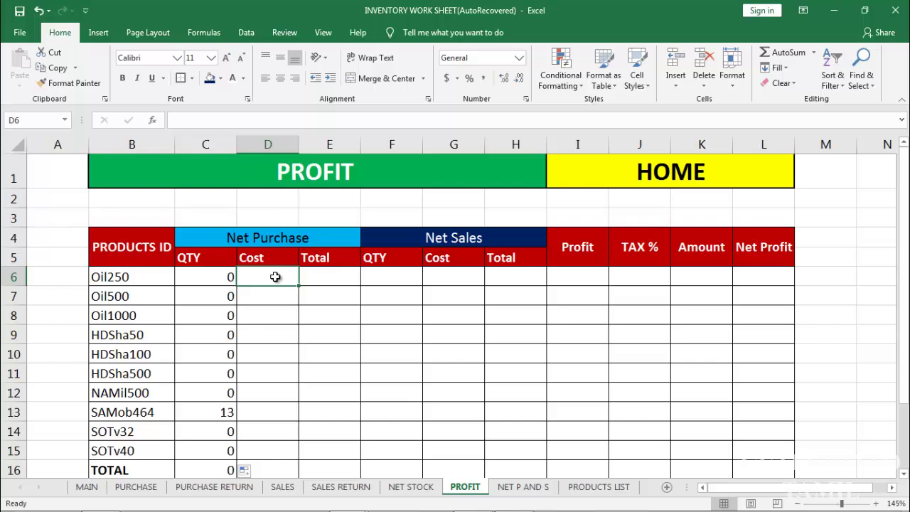
In D6, enter =VLOOKUP(B6,Table1[[Product ID]:[Total]],7,0) using the PURCHASE table.
text(=VLOOK)
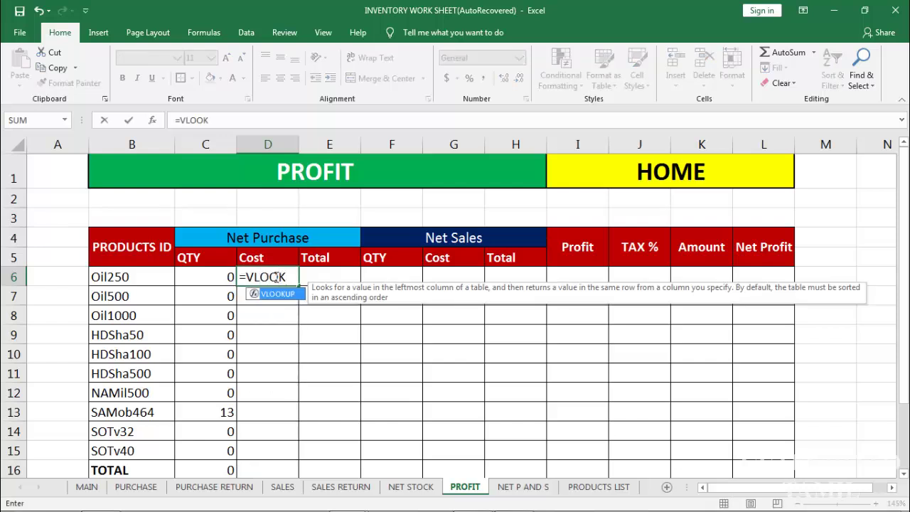
key(Tab)
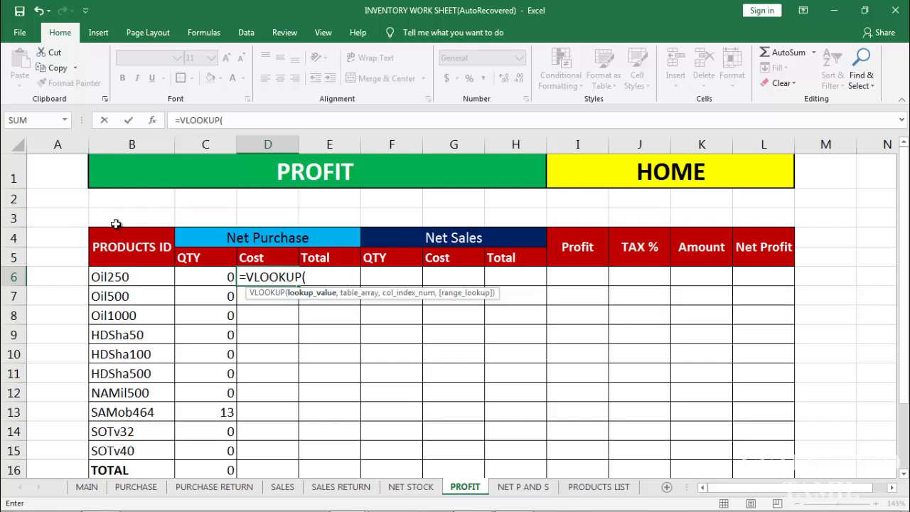
click(131, 279)
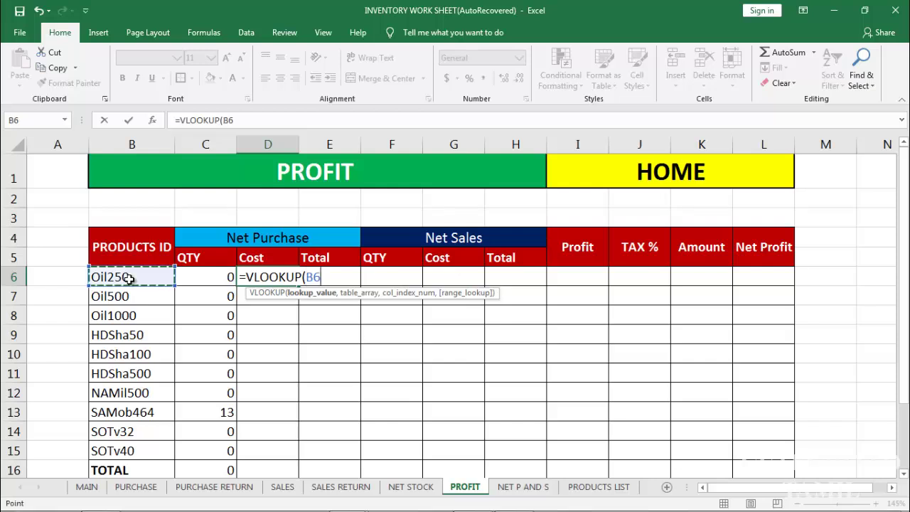
text(,)
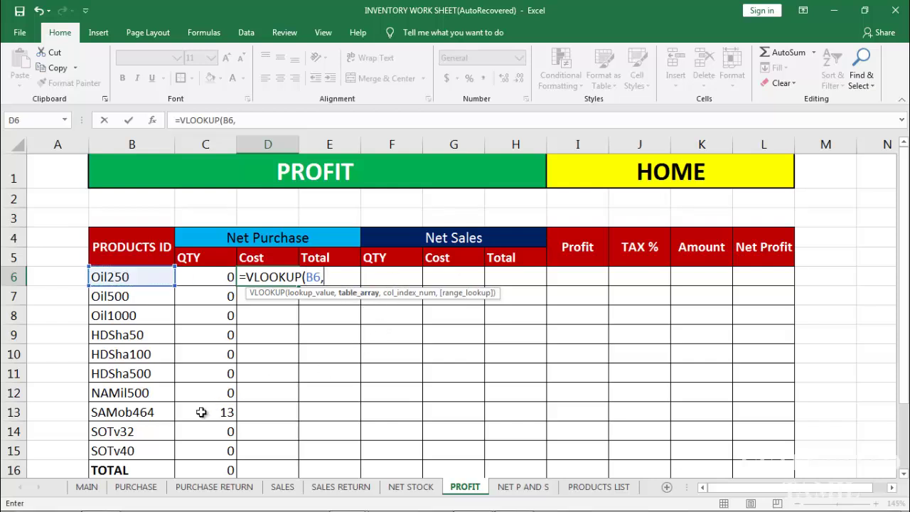
click(149, 492)
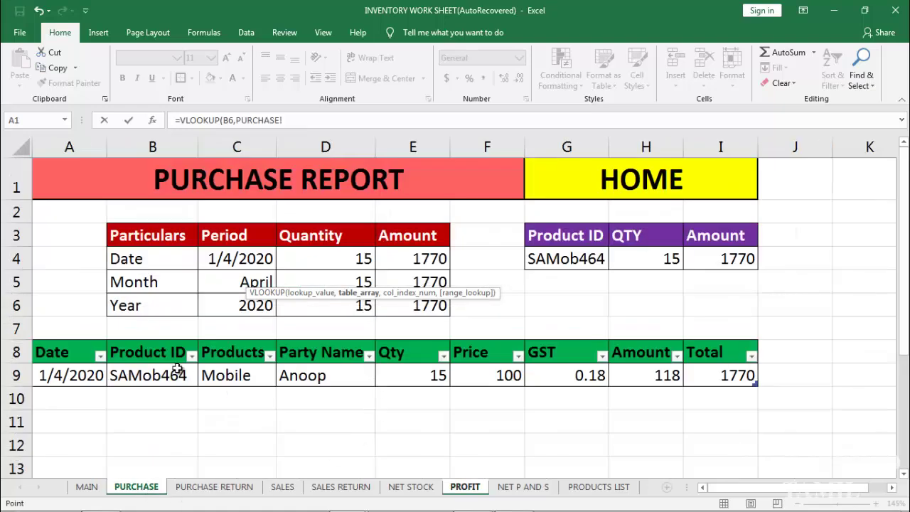
drag(144, 377, 701, 374)
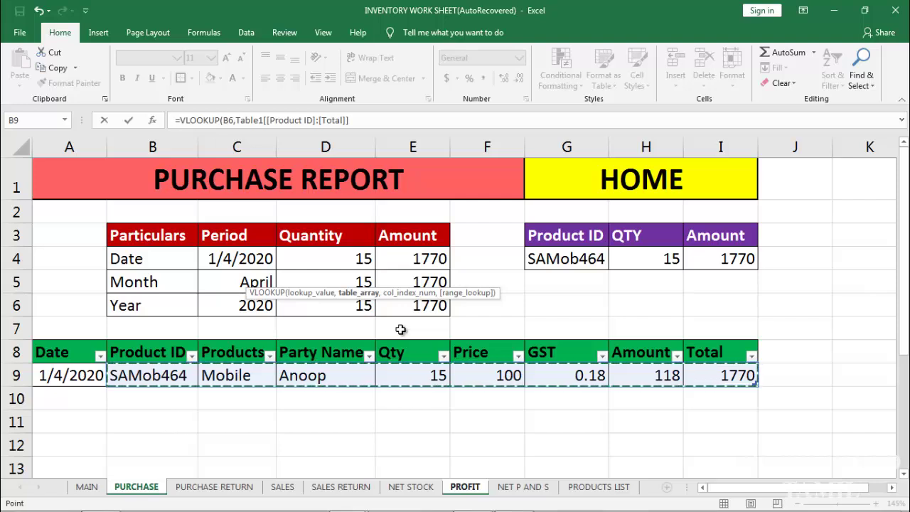
text(,7)
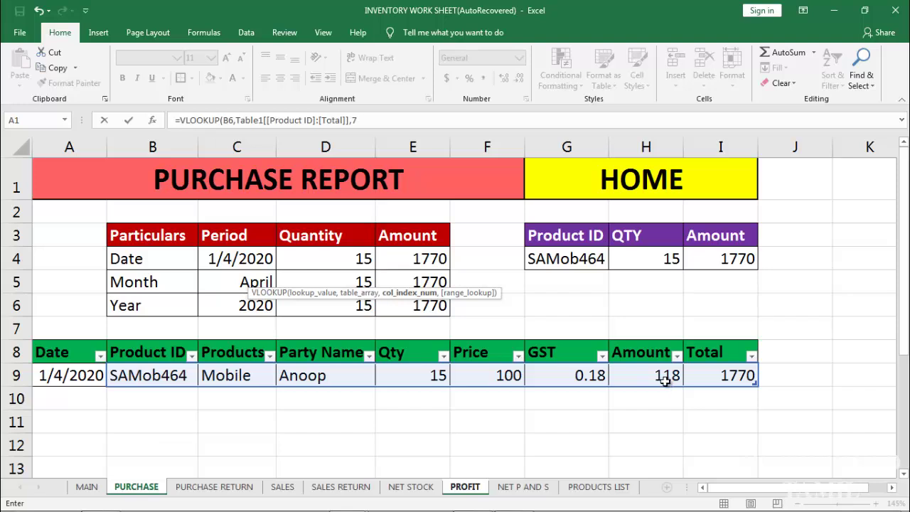
text(,)
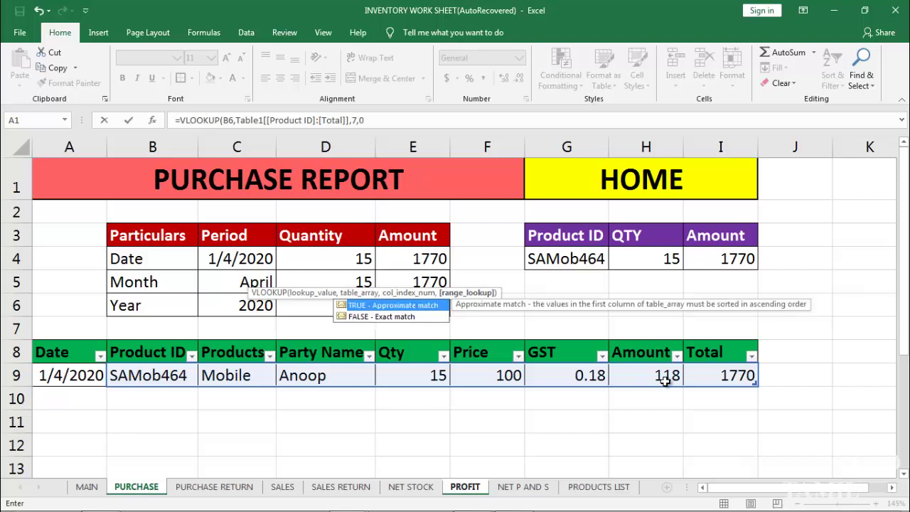
text(0))
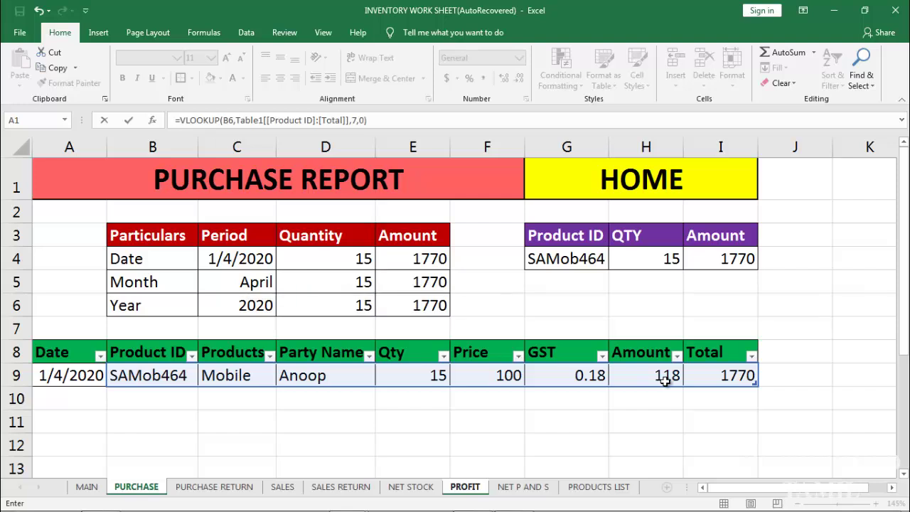
key(Return)
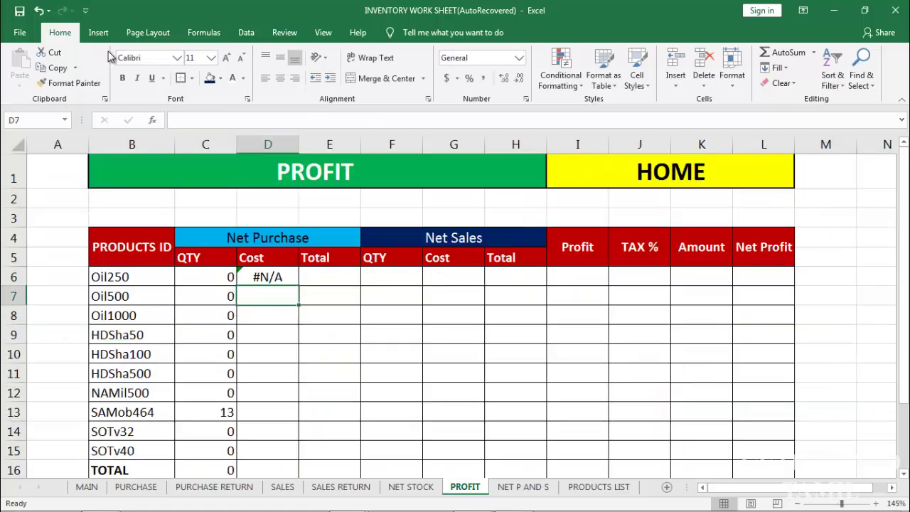
Wrap D6's lookup in IFERROR with an empty-text fallback to hide #N/A.
click(274, 279)
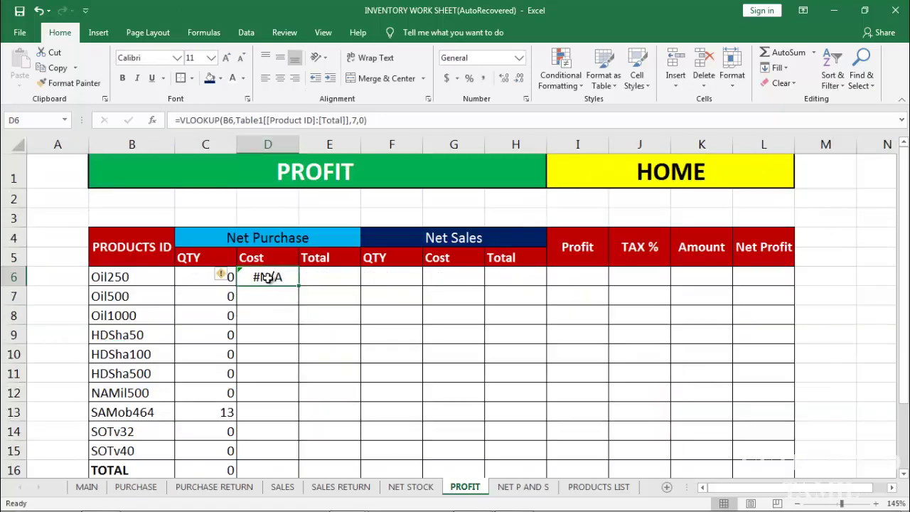
double_click(267, 278)
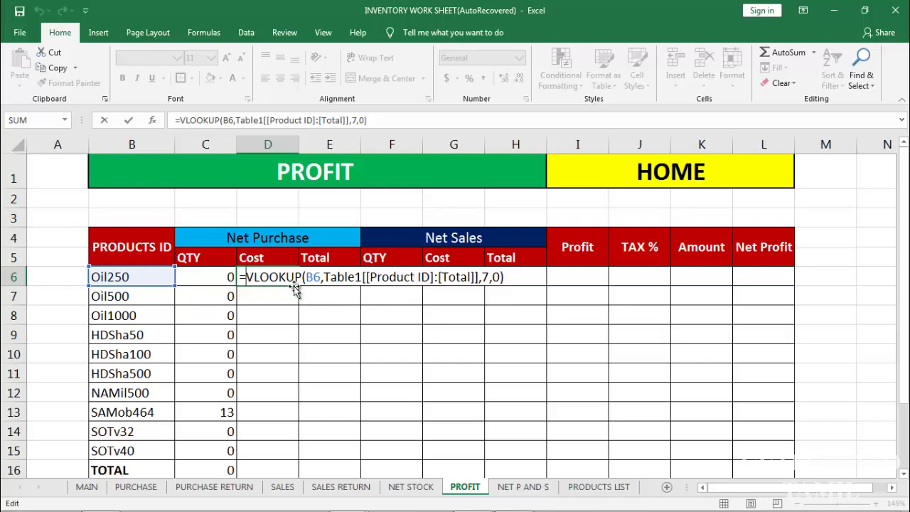
text(IF)
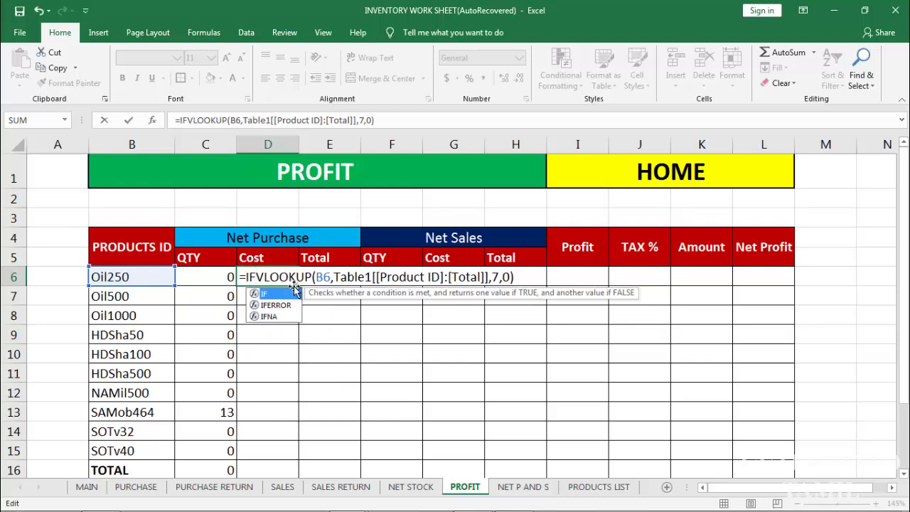
key(Down)
key(Tab)
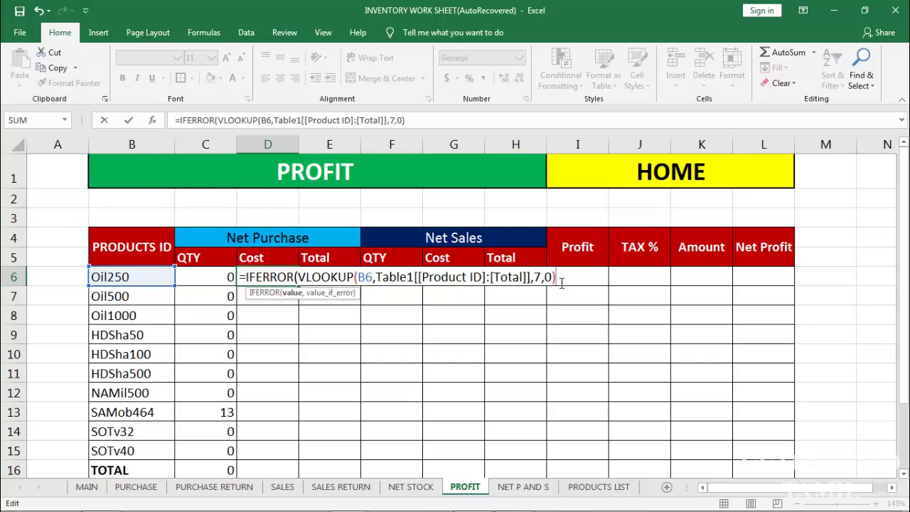
text(,)
key(Return)
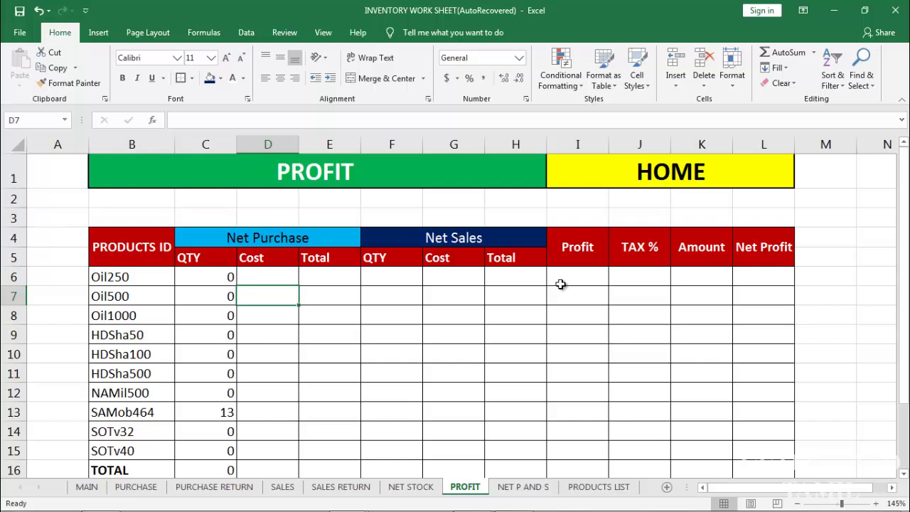
Copy the cost formula down to D16 and confirm SAMob464 shows 118.
click(276, 275)
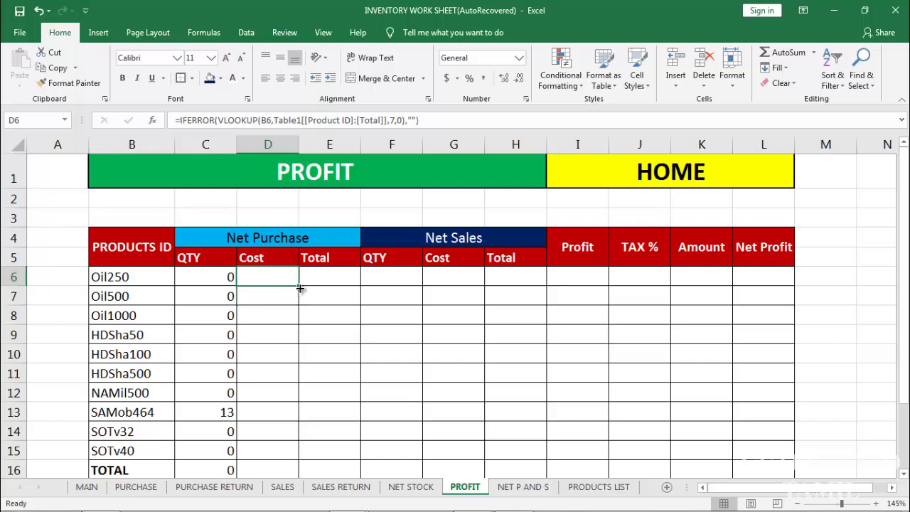
double_click(300, 286)
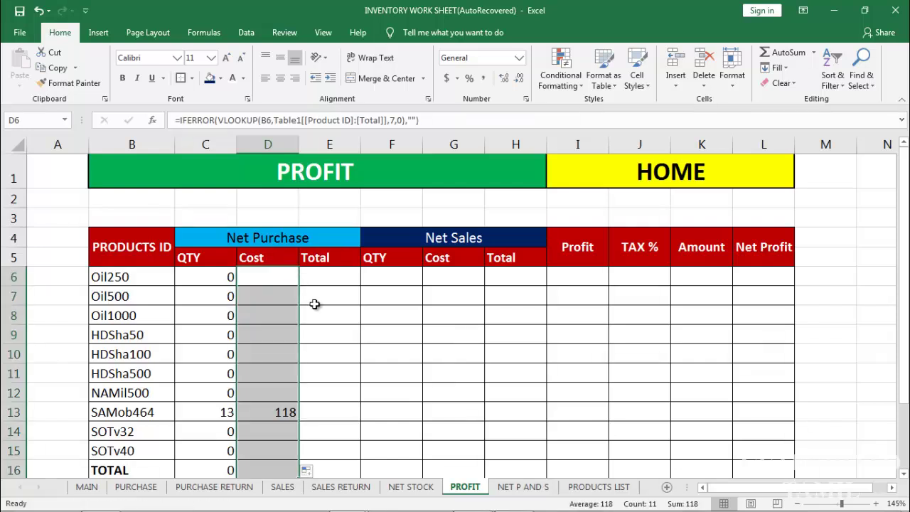
click(284, 410)
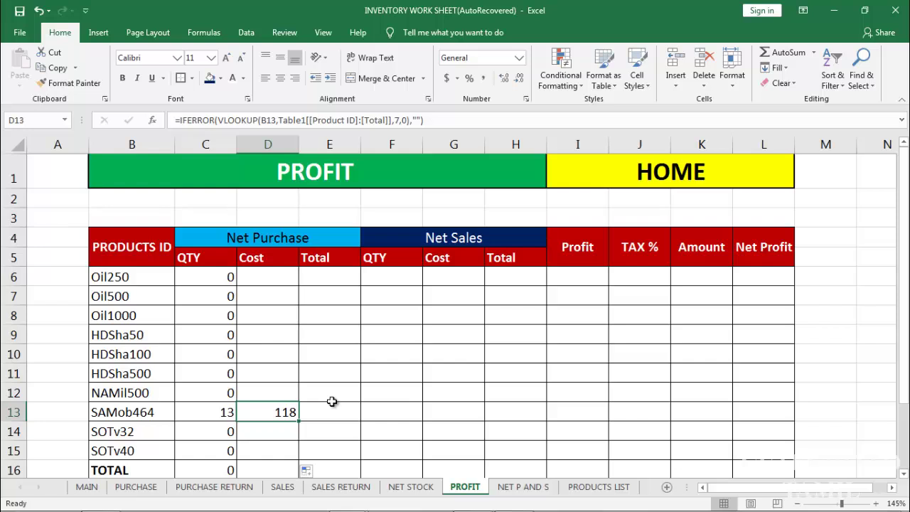
scroll(332, 402, down, 1)
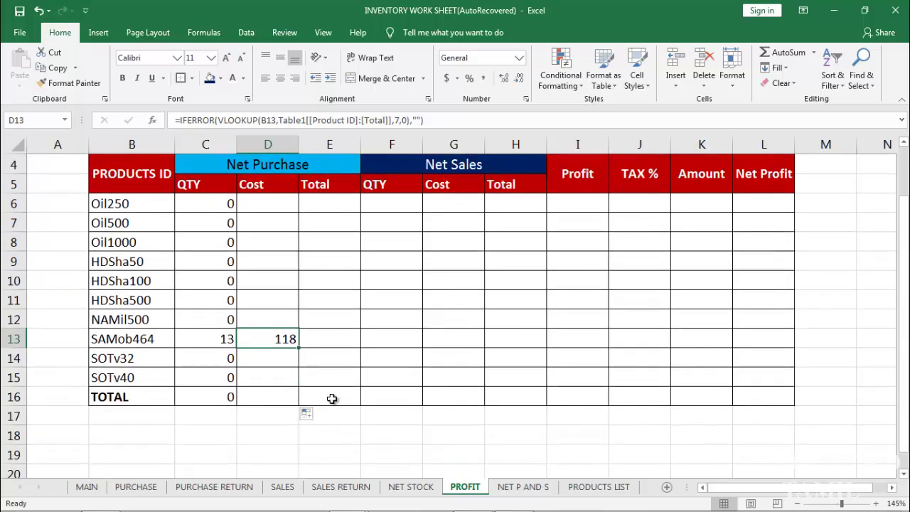
Enter =C6*D6 in E6 and fill it down to E16.
click(332, 204)
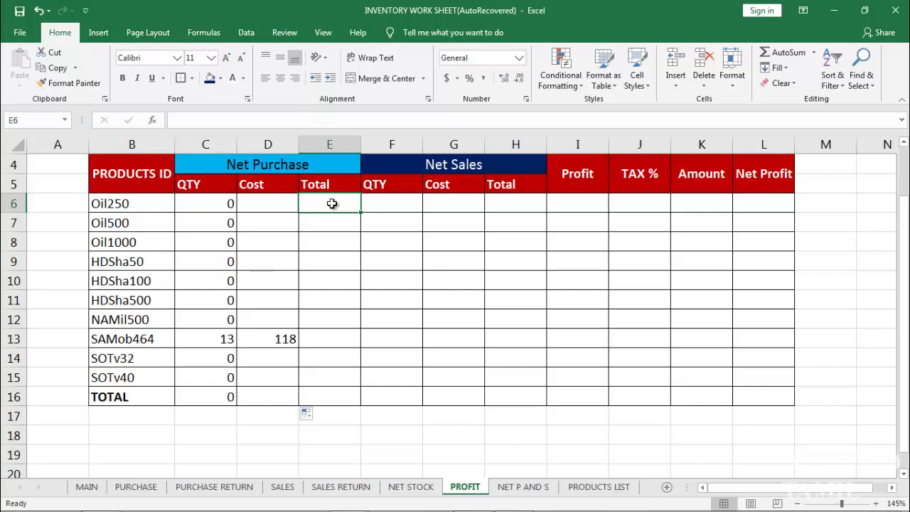
text(=)
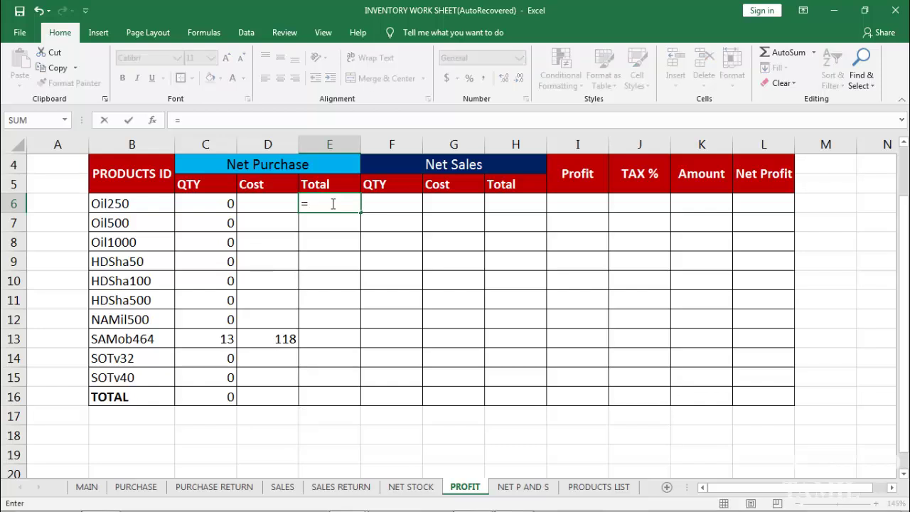
click(225, 205)
text(*)
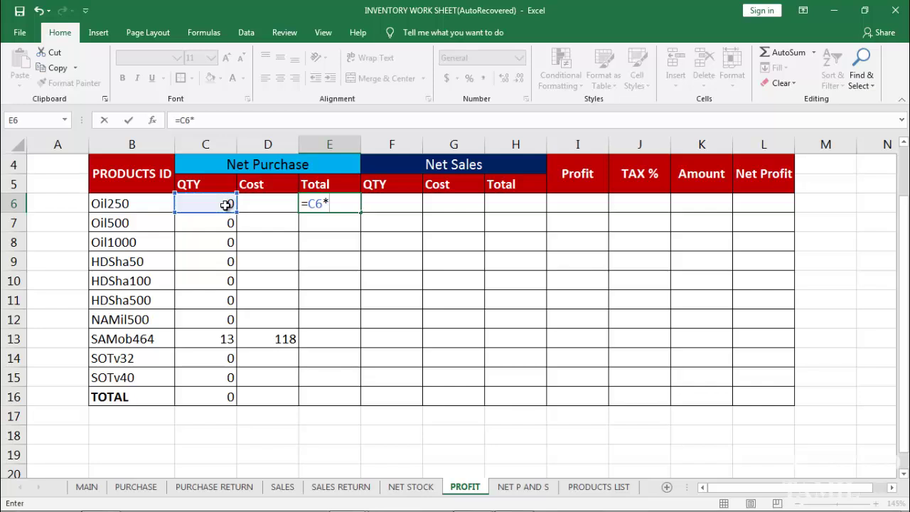
click(263, 203)
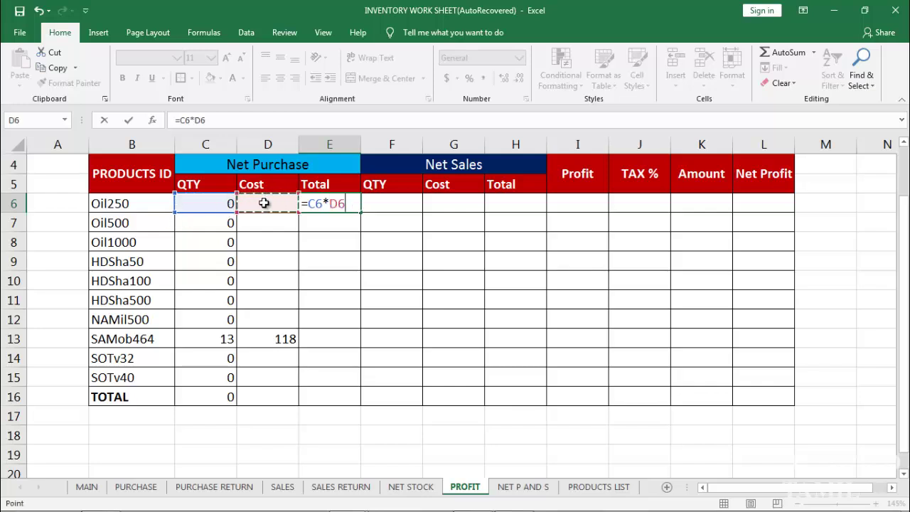
key(Return)
click(317, 204)
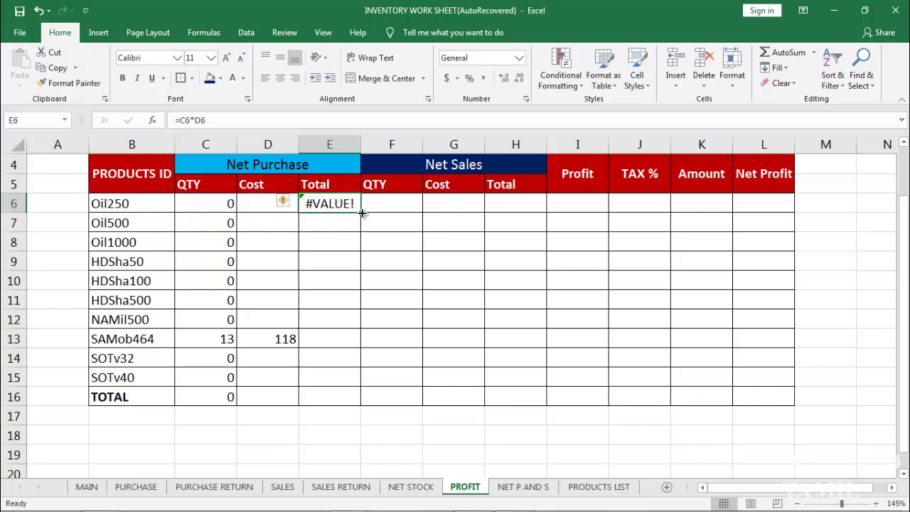
double_click(362, 213)
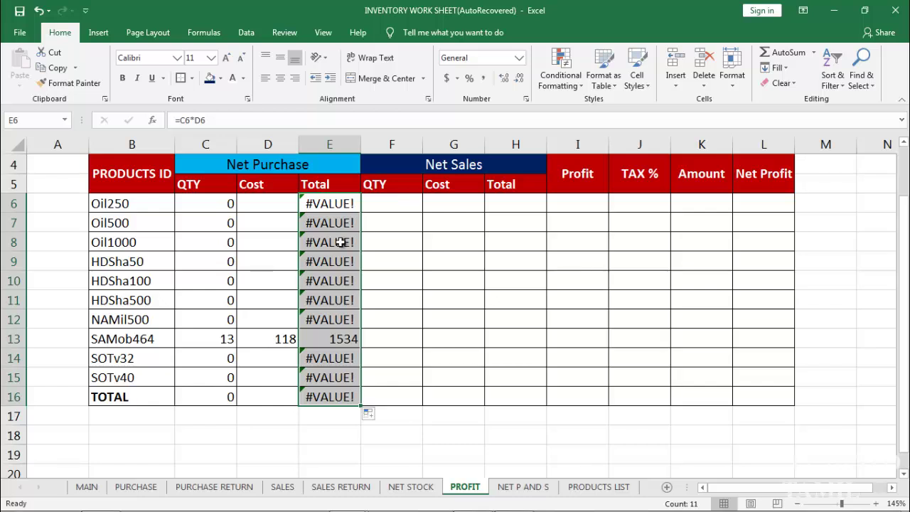
click(340, 339)
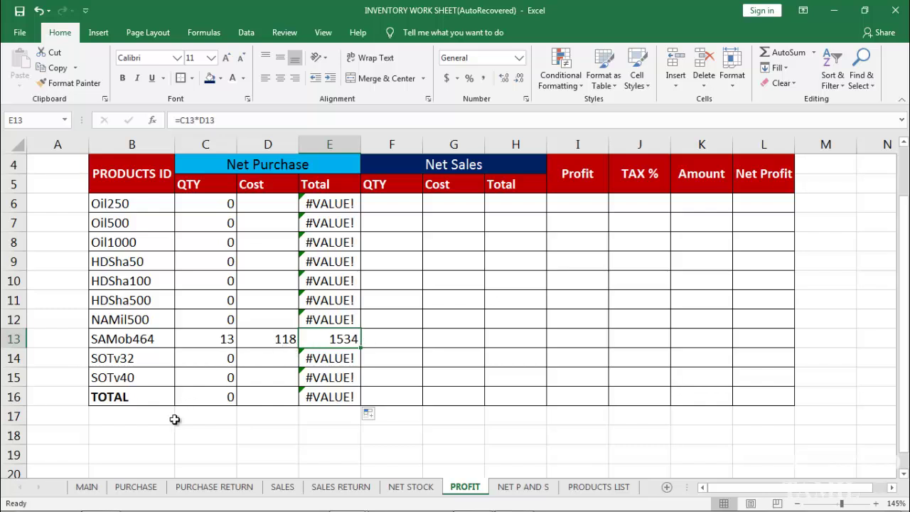
Check the PURCHASE figures and enter a test =C13*D13 (13×118) in E18.
click(148, 488)
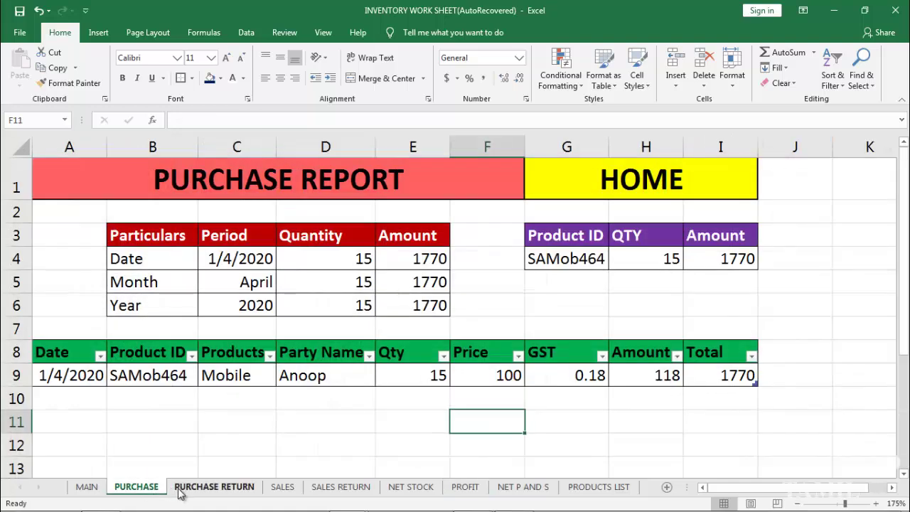
click(465, 488)
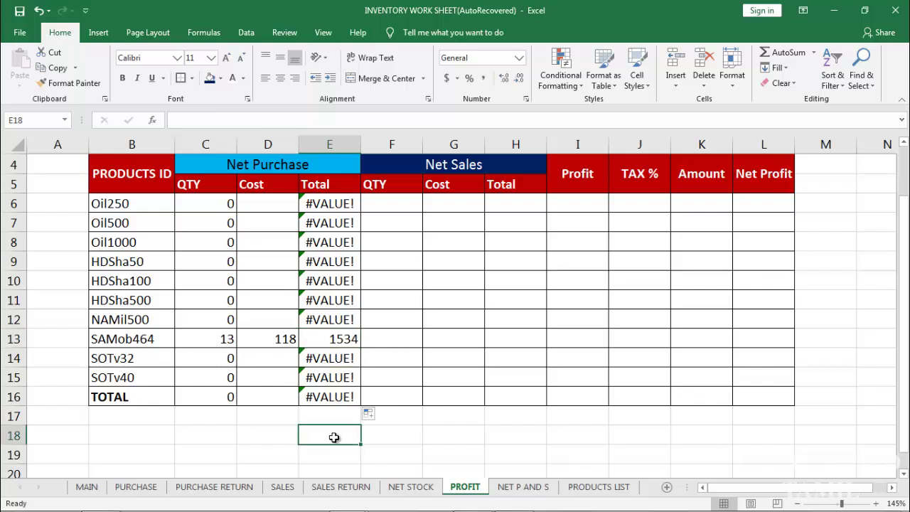
text(=)
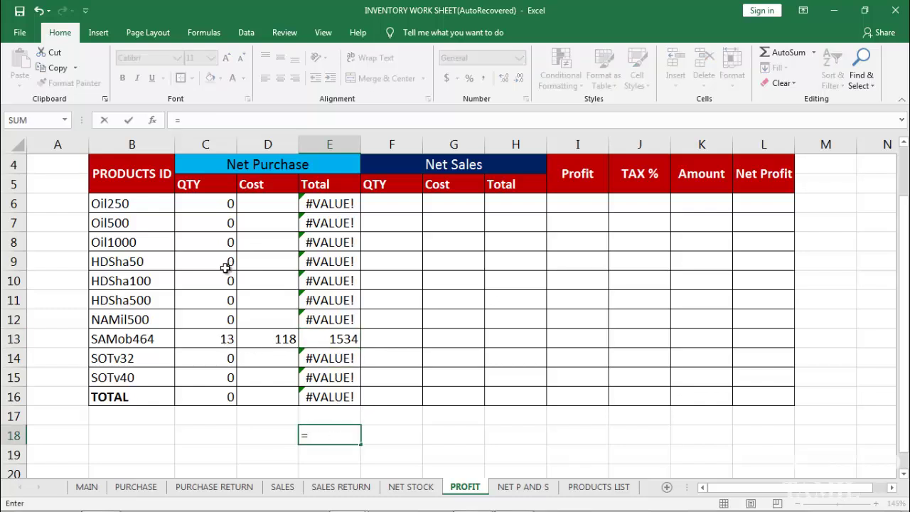
click(220, 343)
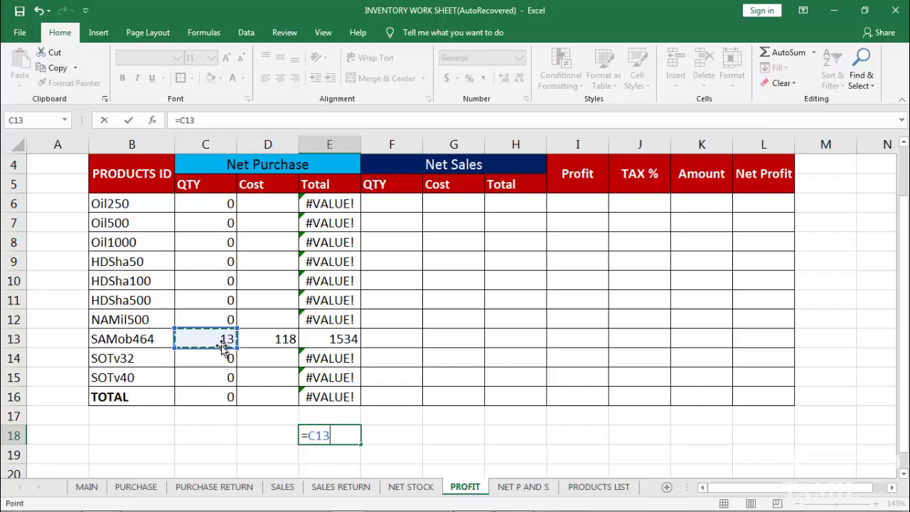
text(*)
click(273, 332)
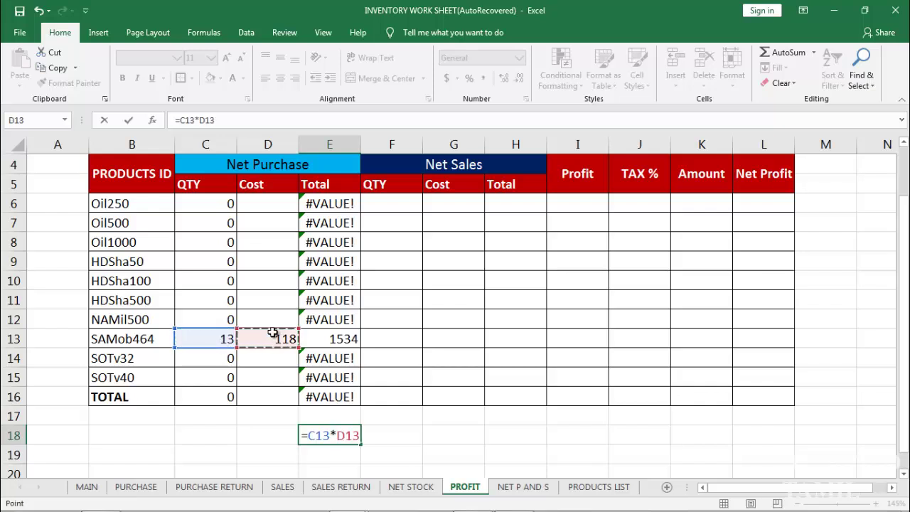
key(Return)
Delete the test calculation from E18.
click(339, 436)
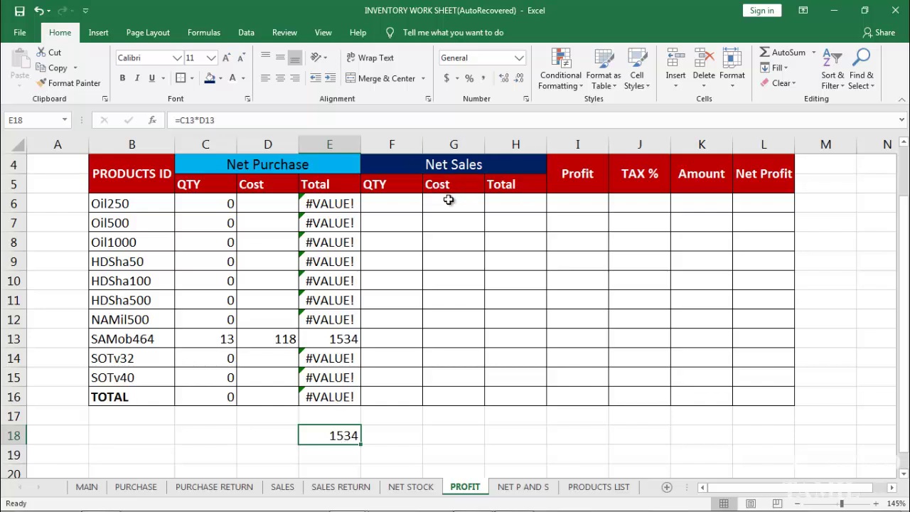
click(393, 448)
click(329, 434)
key(Delete)
click(401, 199)
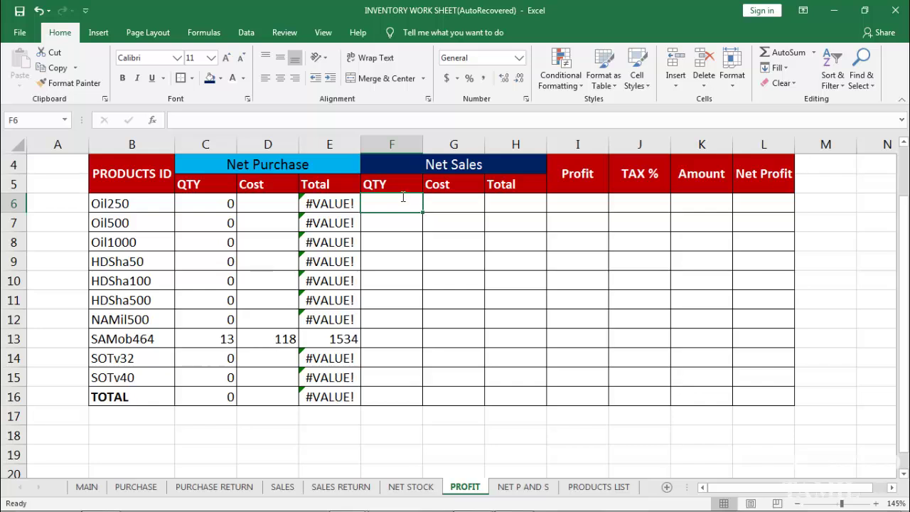
In F6, enter a SUMIF of SALES Qty by Product ID matching B6, then append -SUMIF(.
text(=SUMIF()
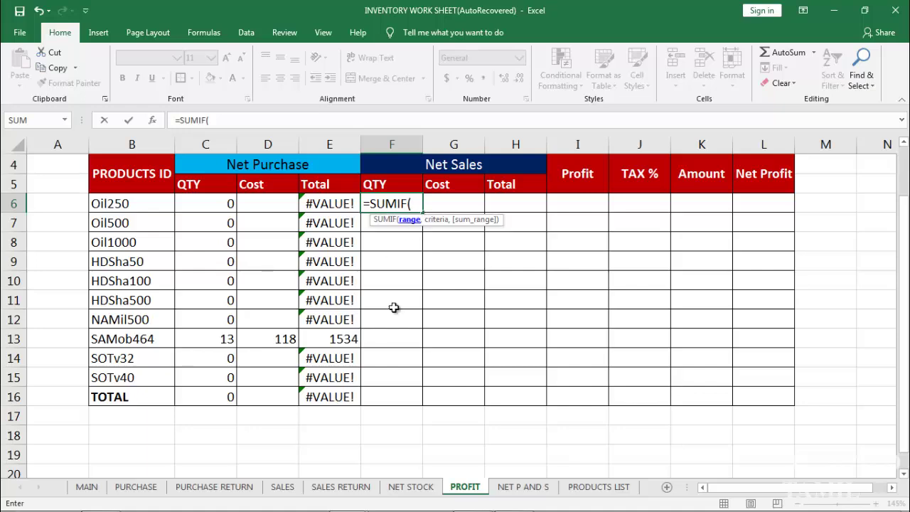
click(296, 489)
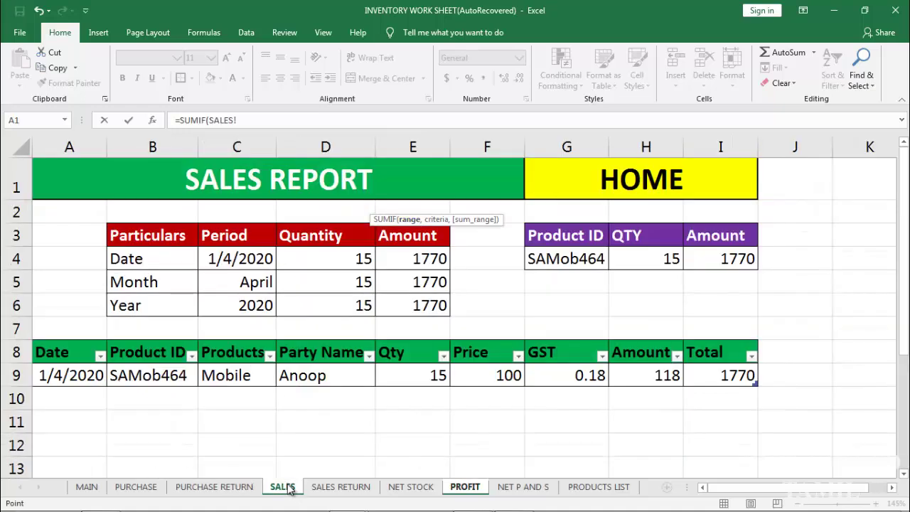
click(166, 377)
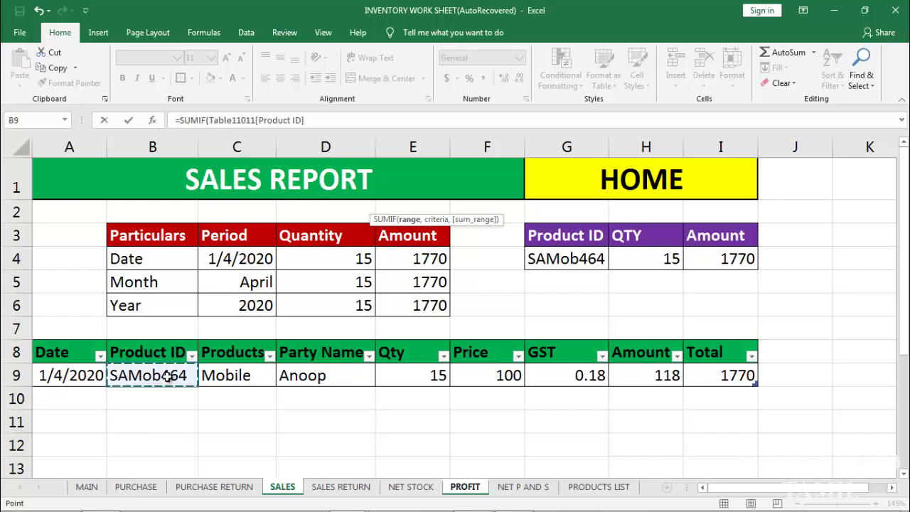
text(,)
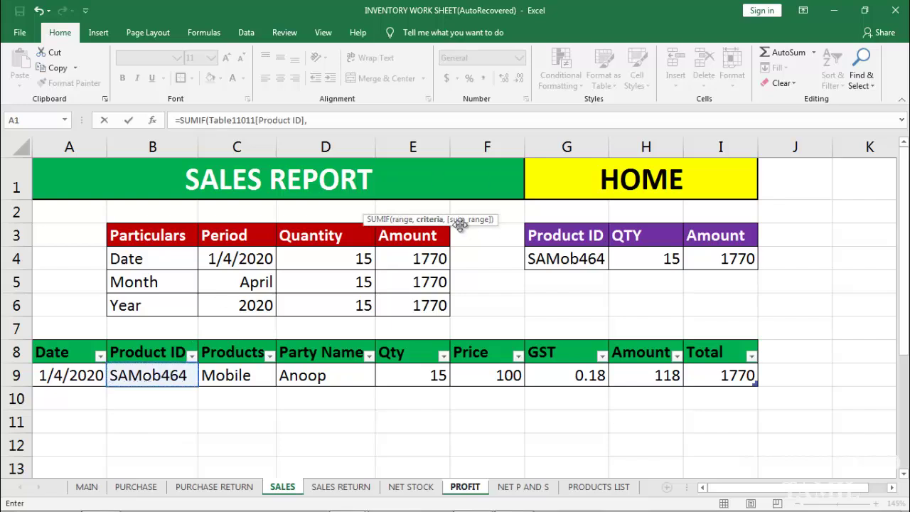
click(462, 494)
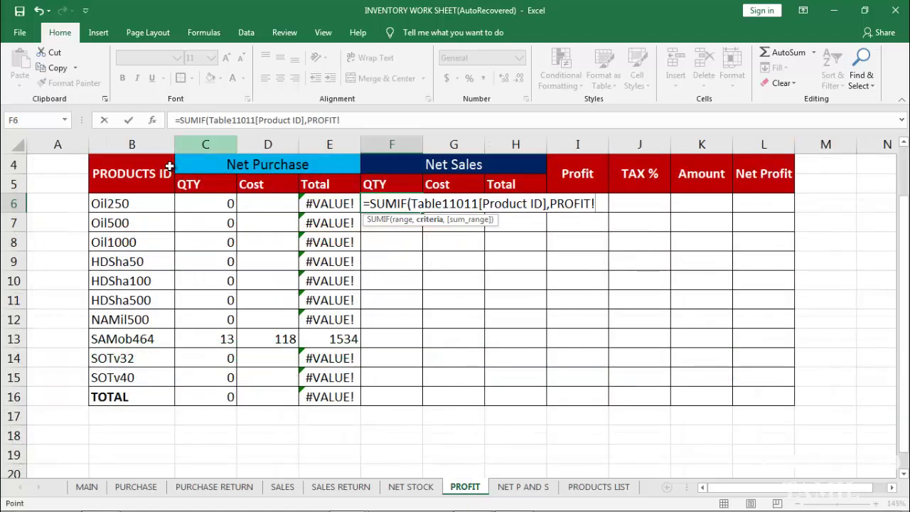
click(137, 204)
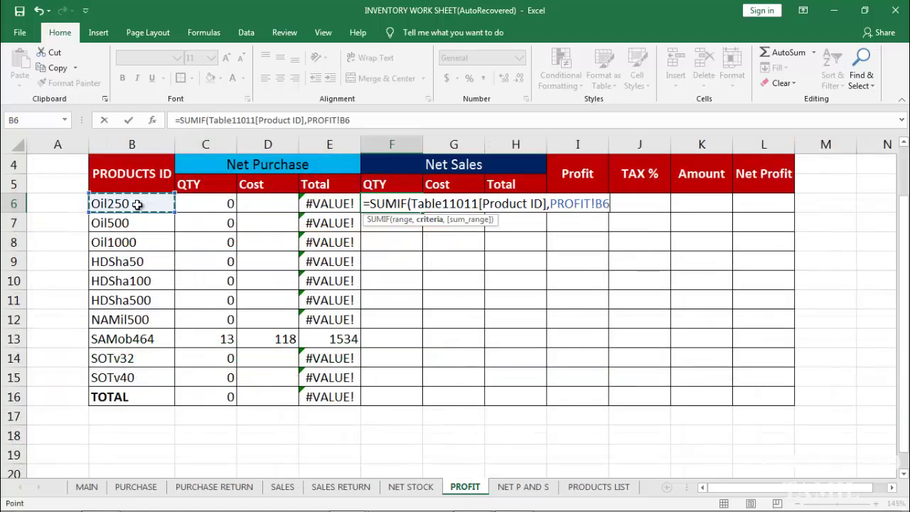
text(,)
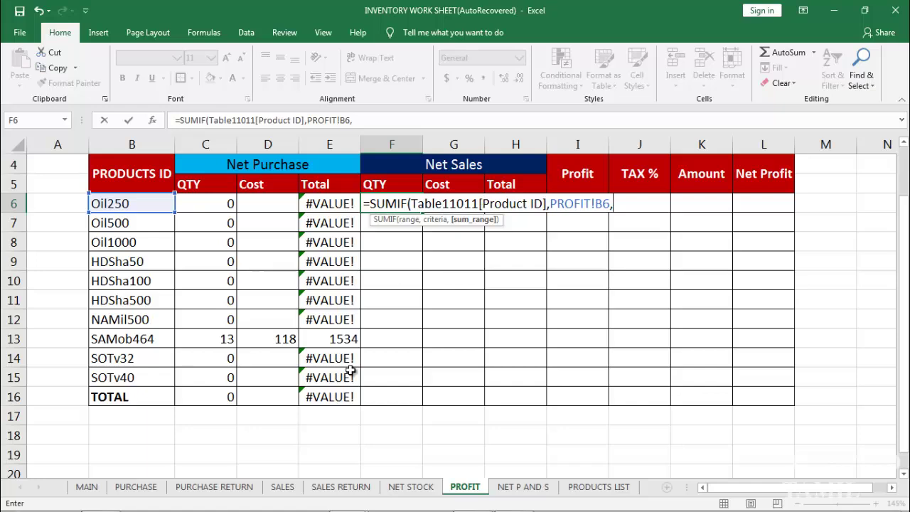
click(291, 489)
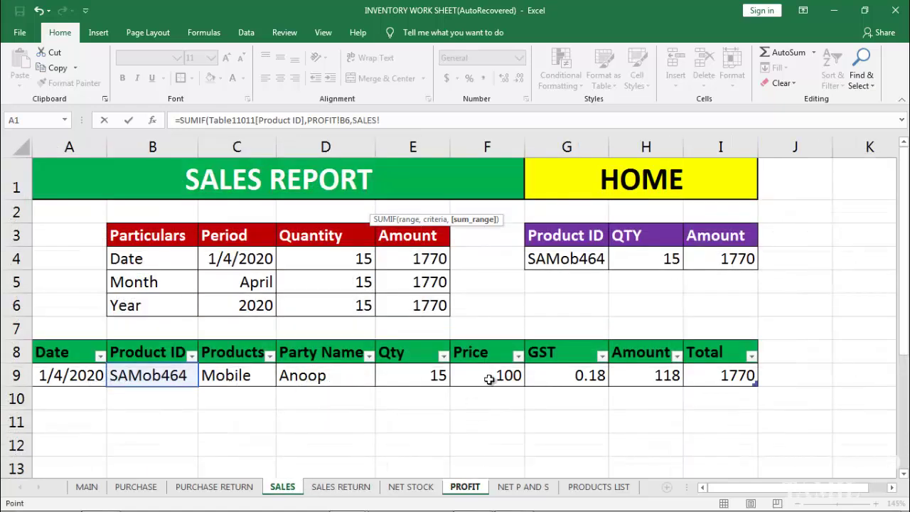
click(419, 378)
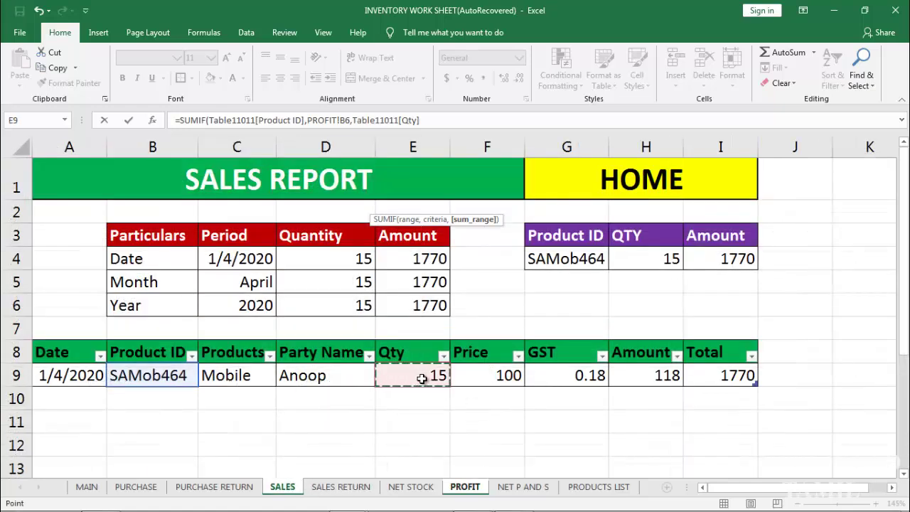
text())
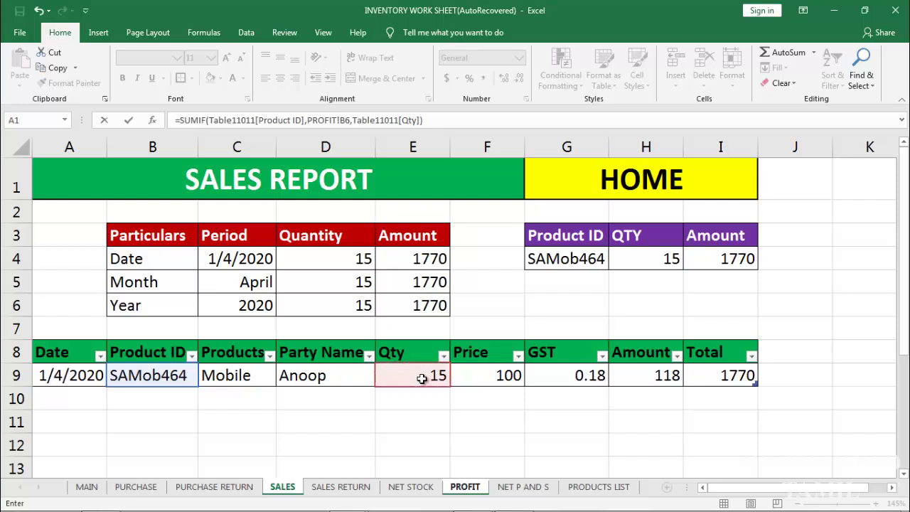
text(-S)
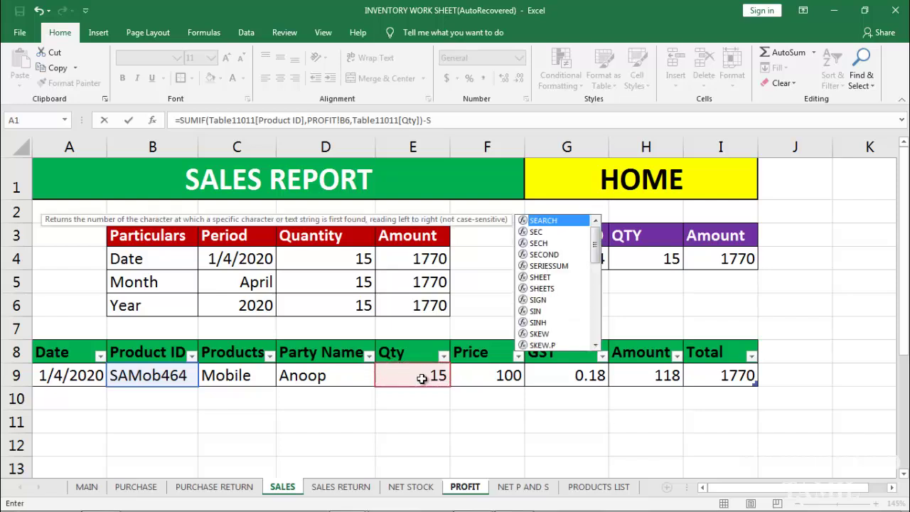
text(UMIF)
text(()
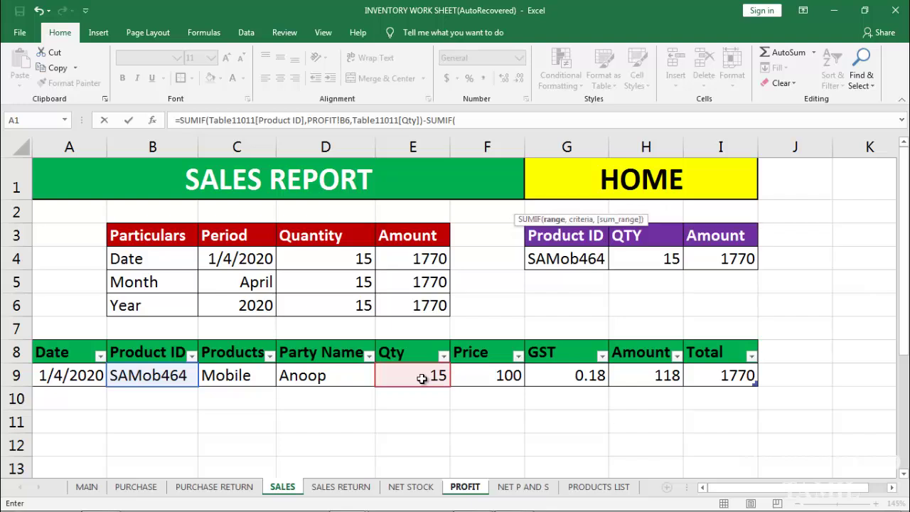
Complete the SALES RETURN SUMIF on Table1101112 Product ID, B6 and Qty, and commit F6.
click(341, 487)
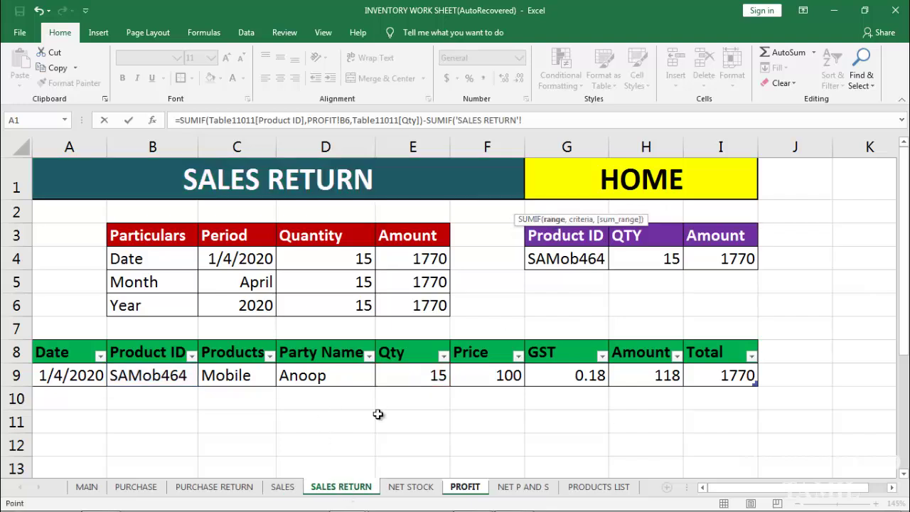
click(154, 374)
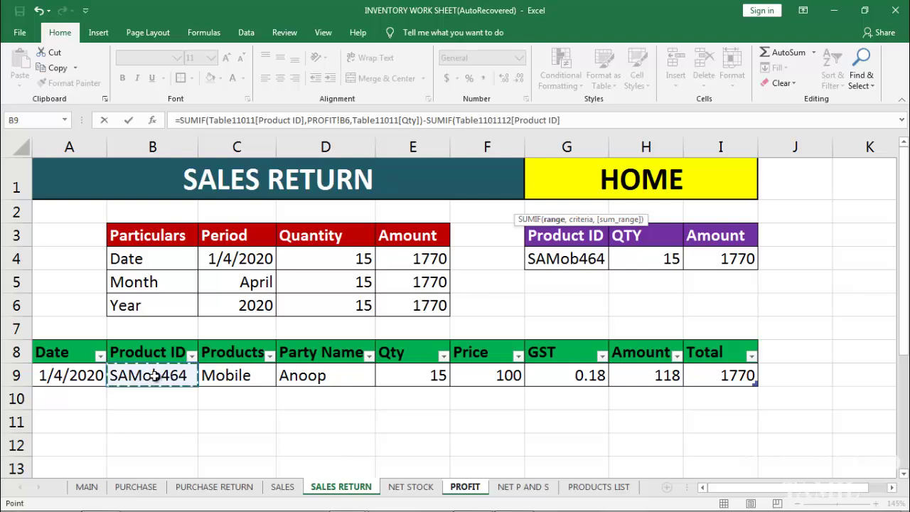
text(,)
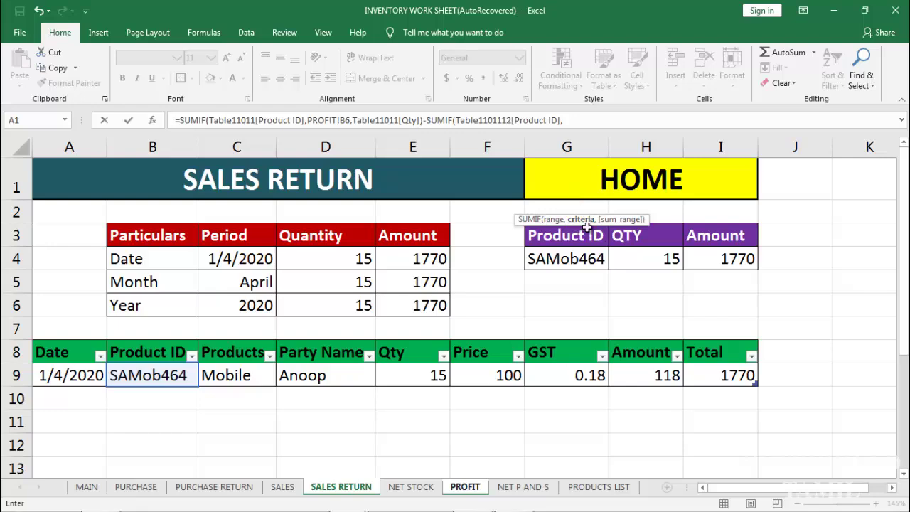
click(465, 486)
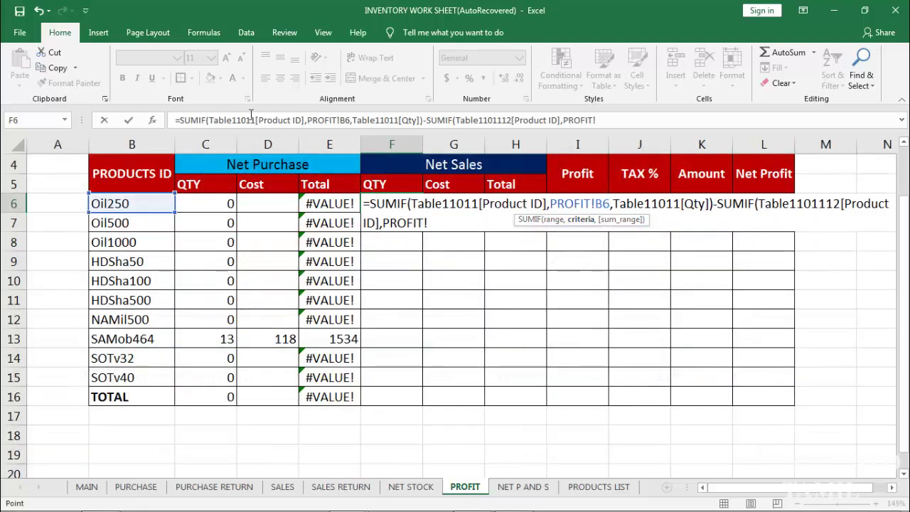
click(134, 204)
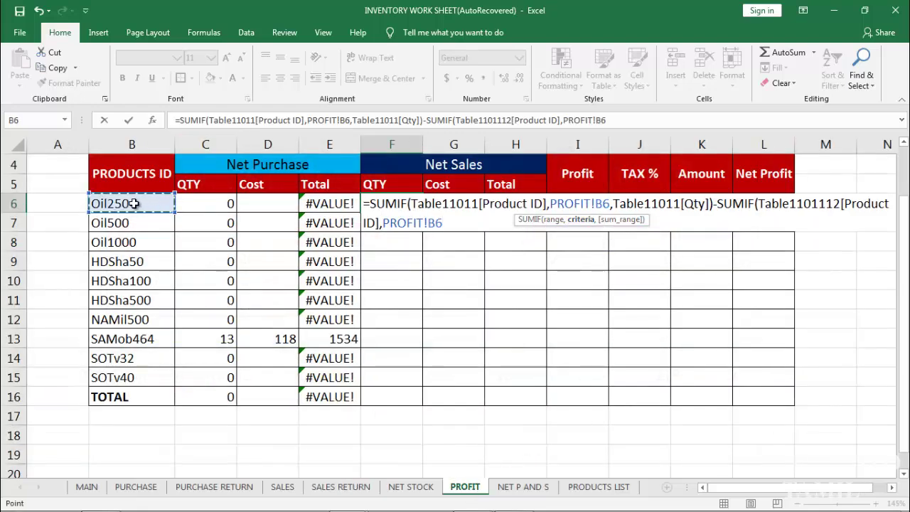
text(,)
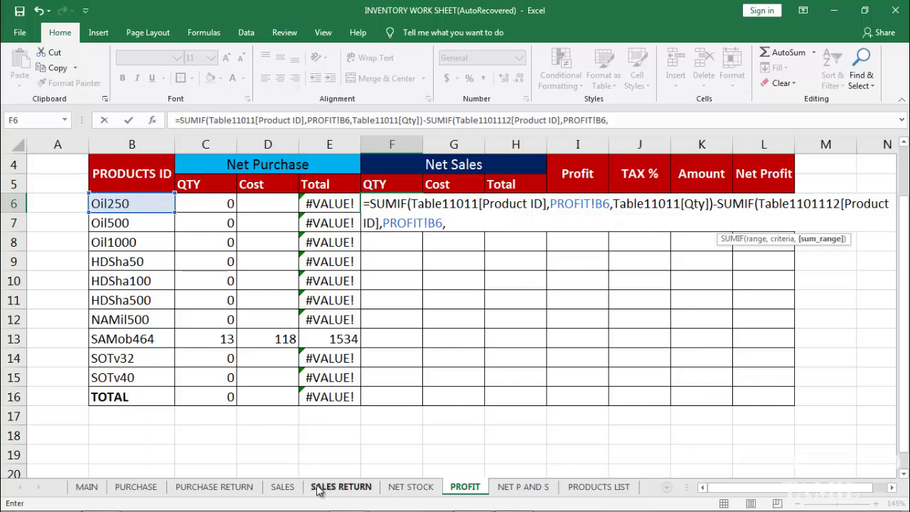
click(342, 488)
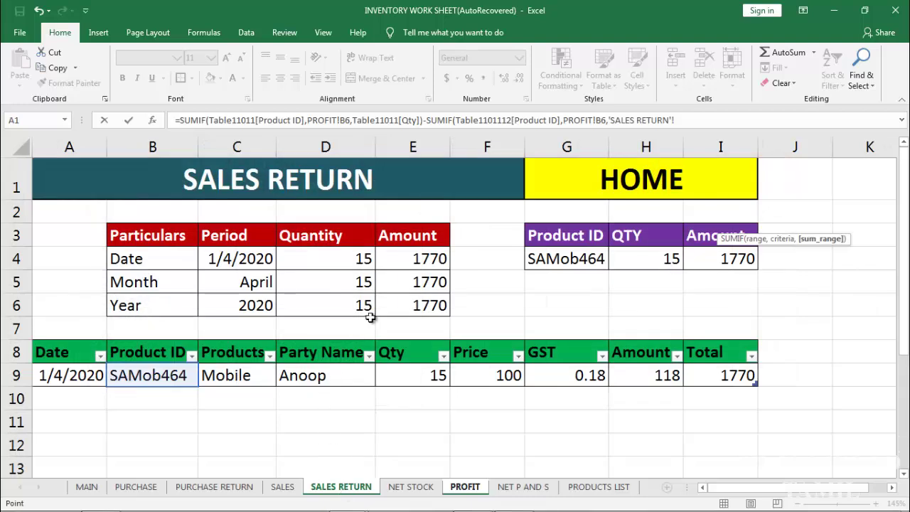
click(420, 376)
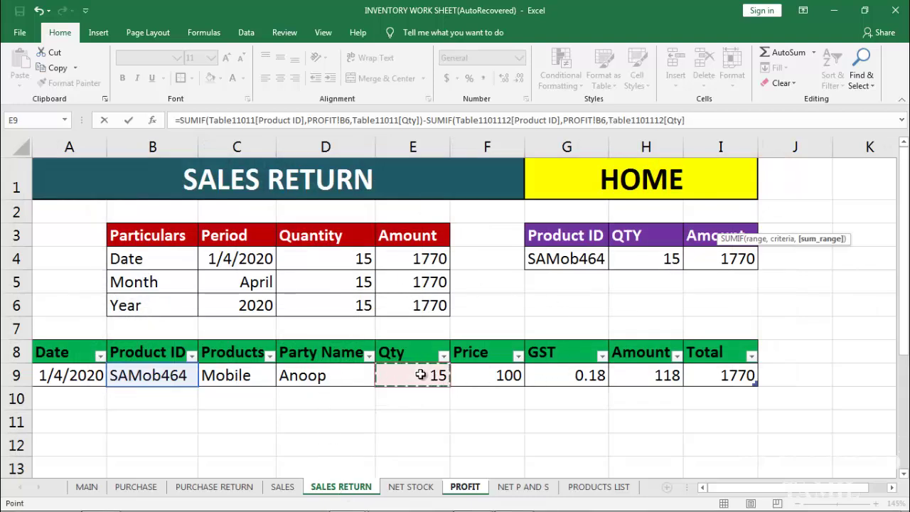
text())
key(Return)
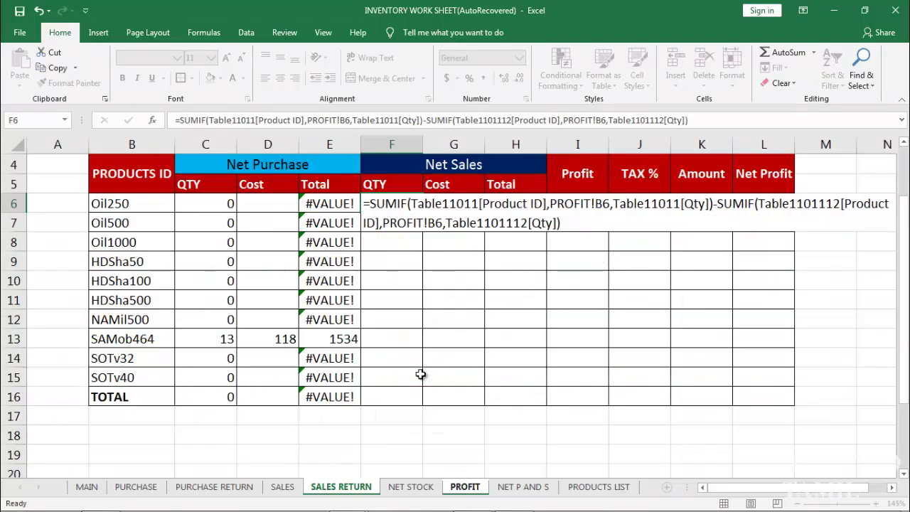
Fill the formula down to F16 and compare it with C6's purchase formula.
click(390, 202)
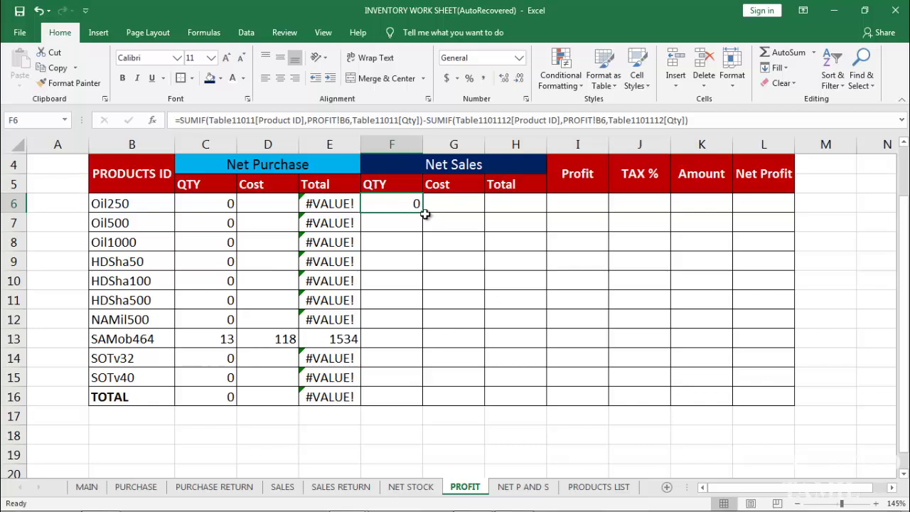
double_click(423, 213)
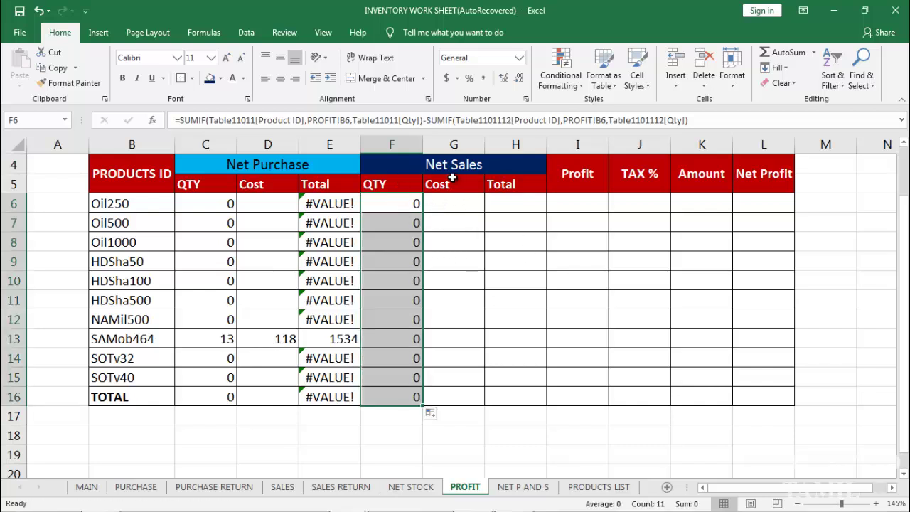
click(451, 204)
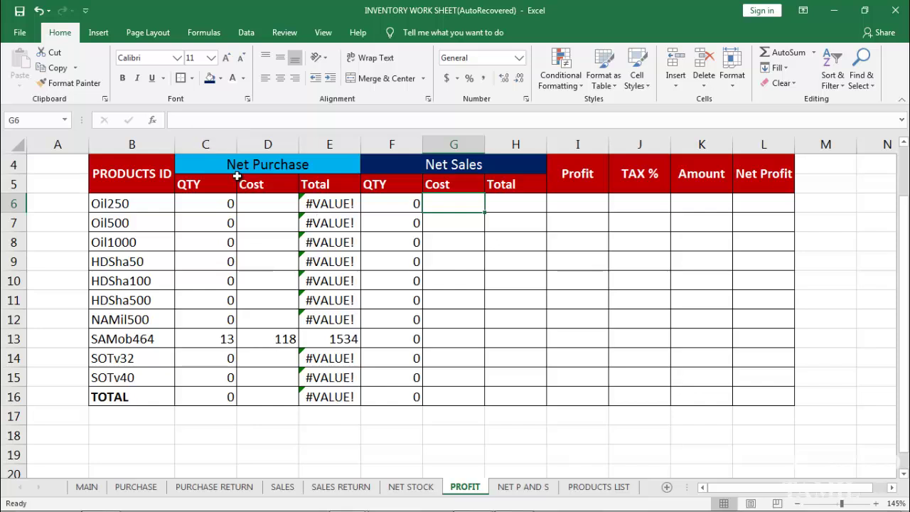
click(221, 203)
click(403, 204)
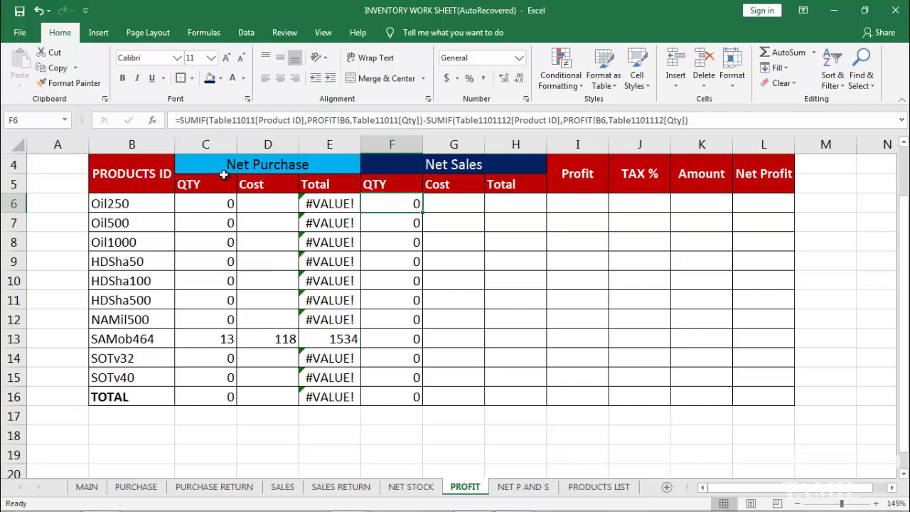
click(214, 205)
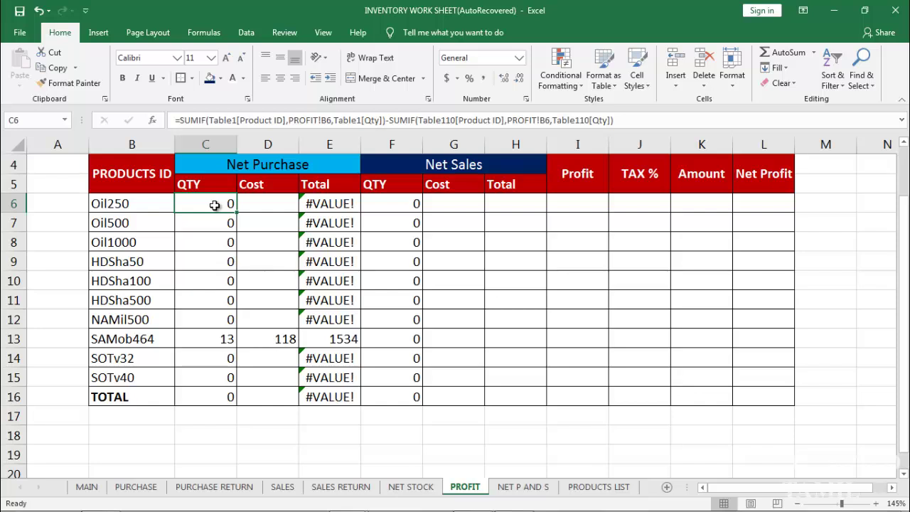
click(400, 206)
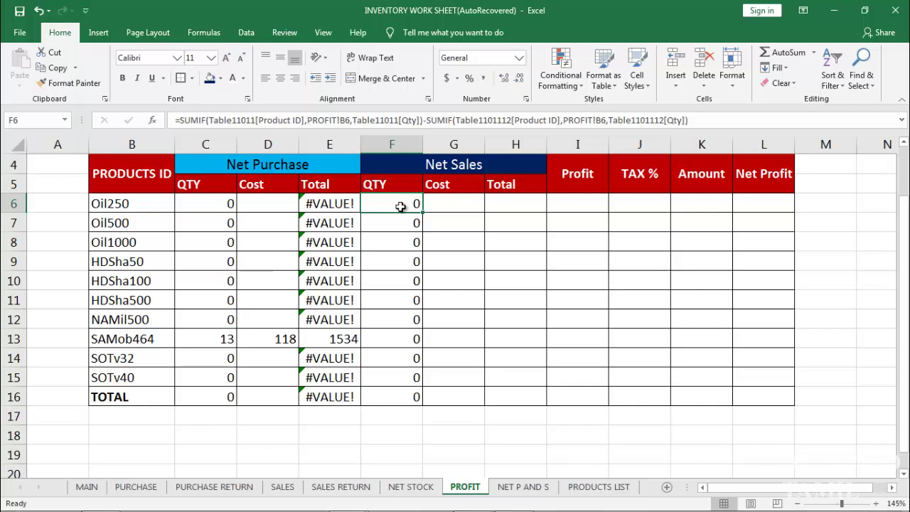
In G6, enter =VLOOKUP(B6,Table11011[[Product ID]:[Total]],7,0) from the SALES table.
click(461, 204)
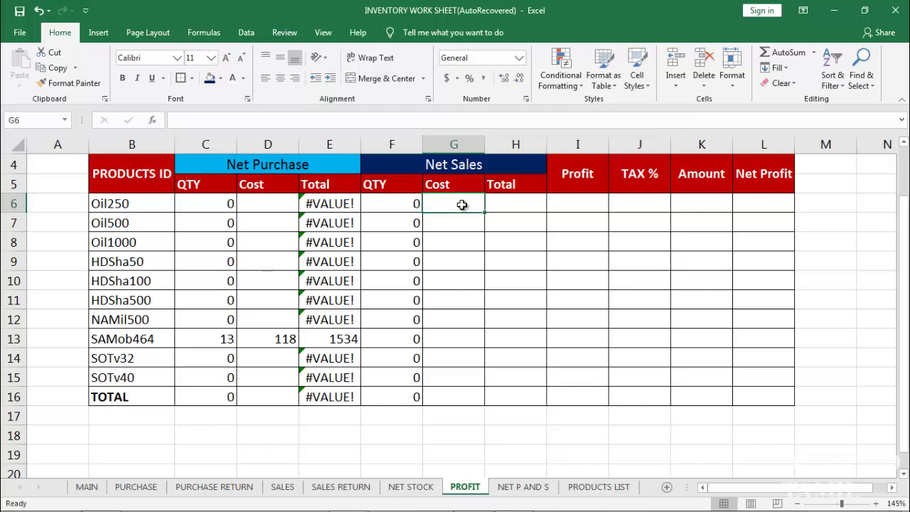
text(=VL)
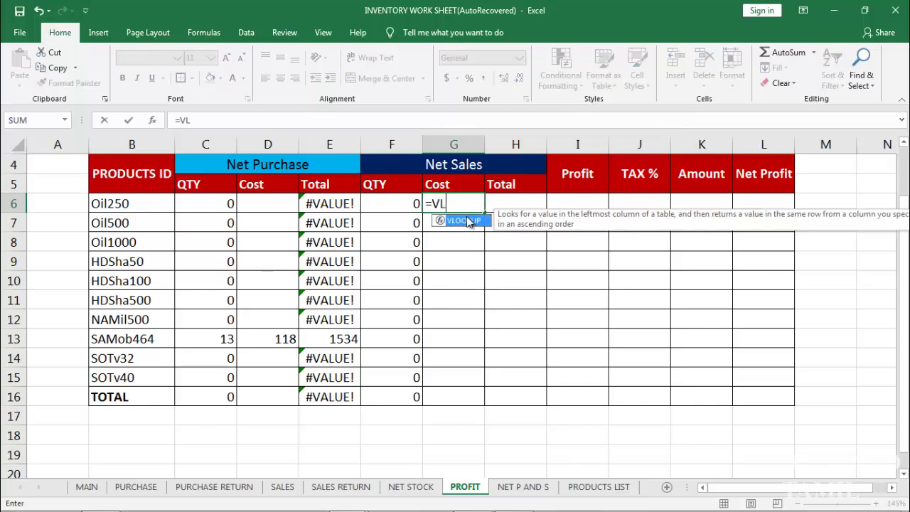
key(Tab)
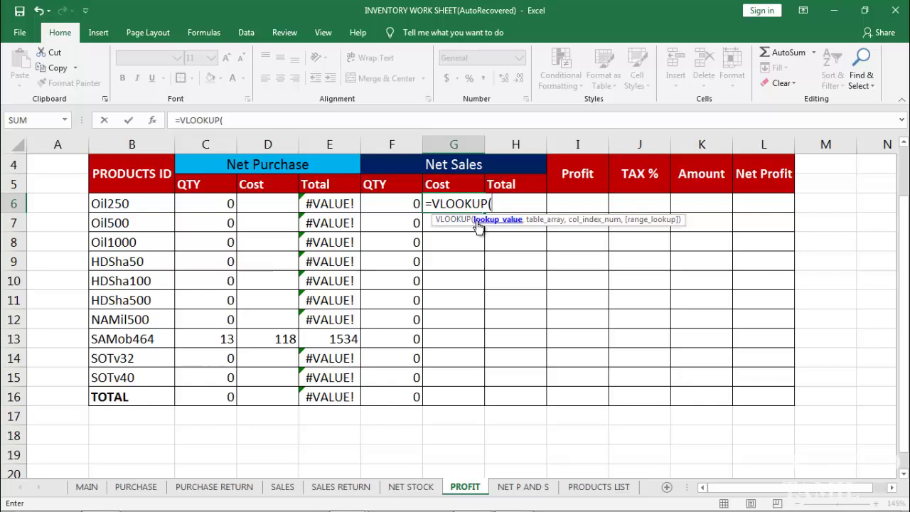
click(138, 207)
text(,)
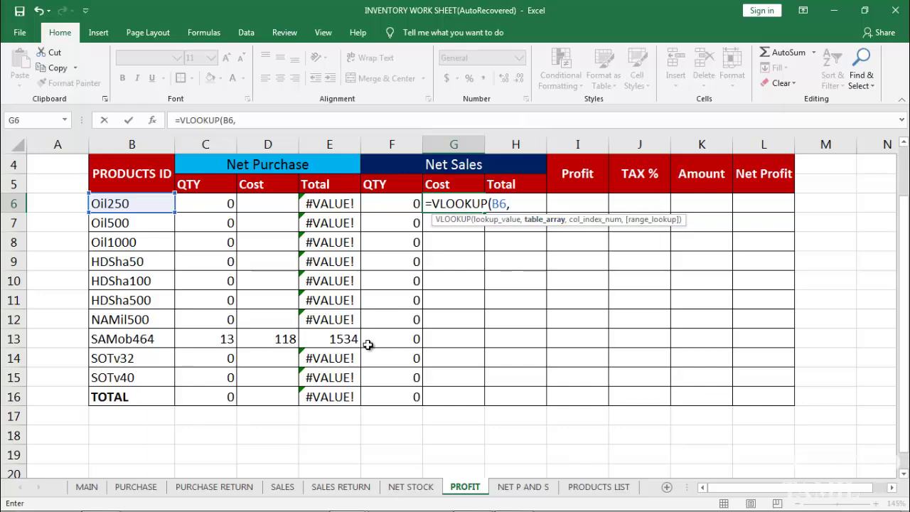
click(283, 486)
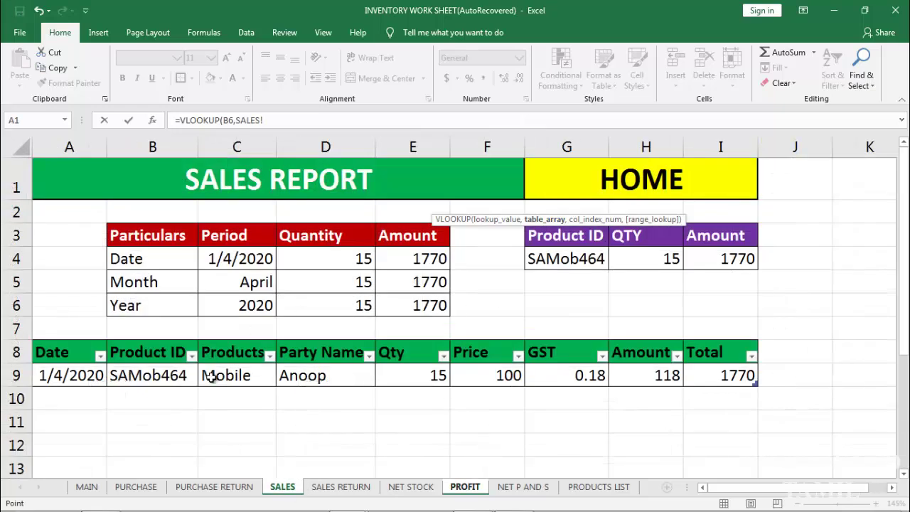
drag(149, 375, 719, 366)
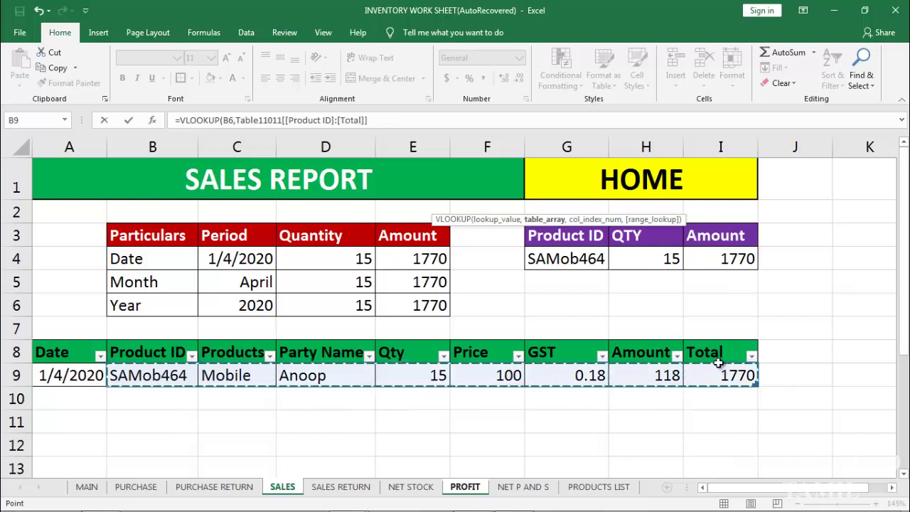
text(,7)
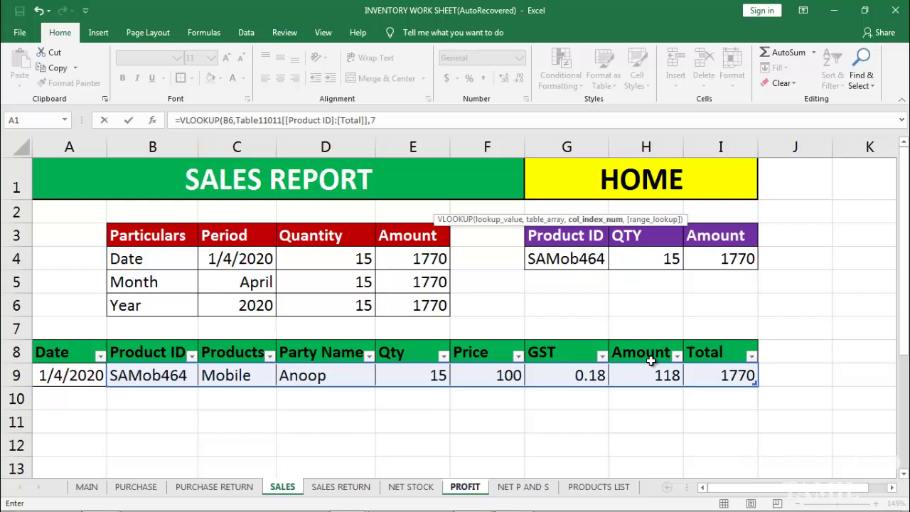
text(,)
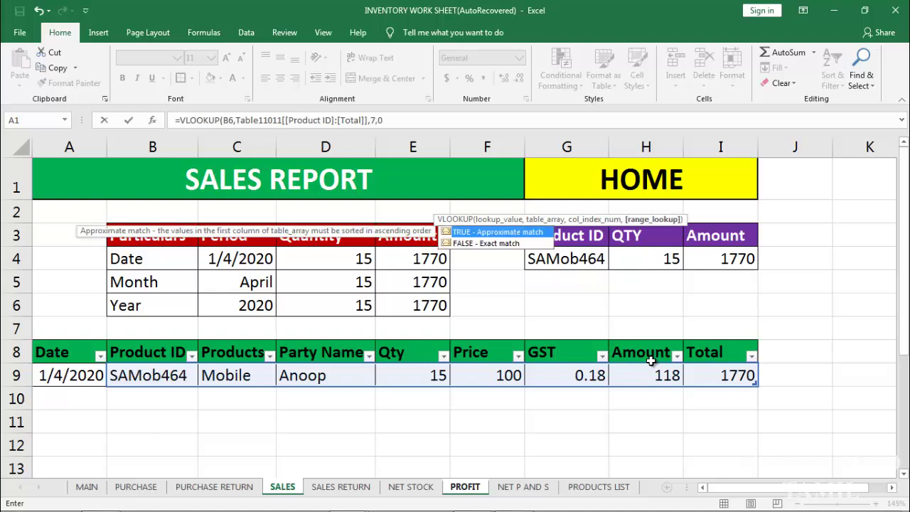
text(0))
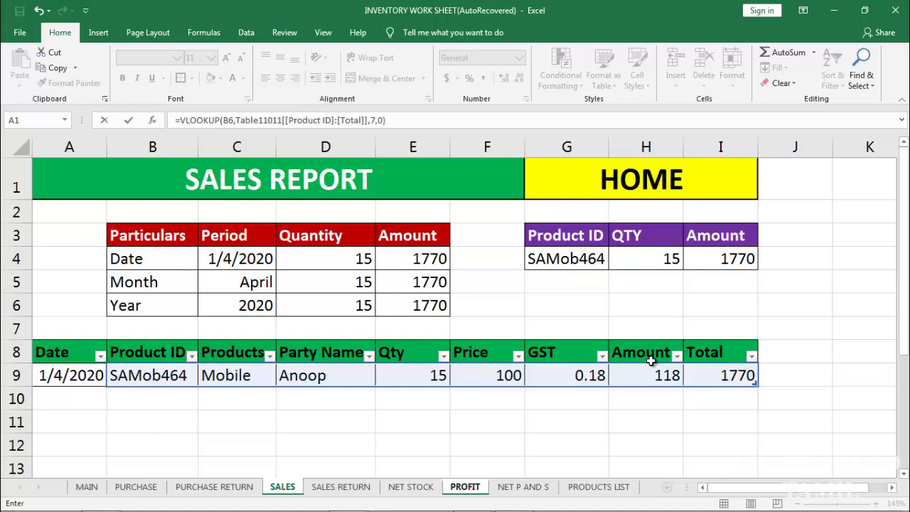
key(Return)
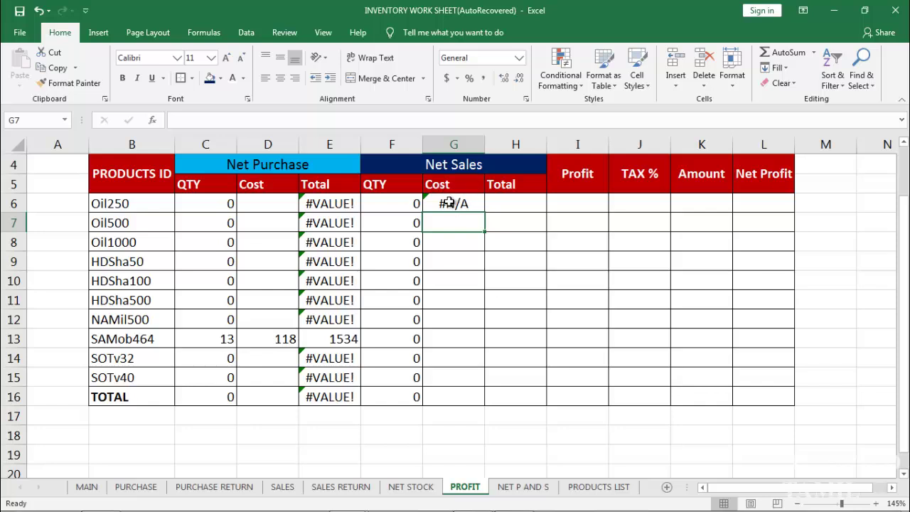
Wrap G6's VLOOKUP in IFERROR with "" as the fallback.
double_click(458, 202)
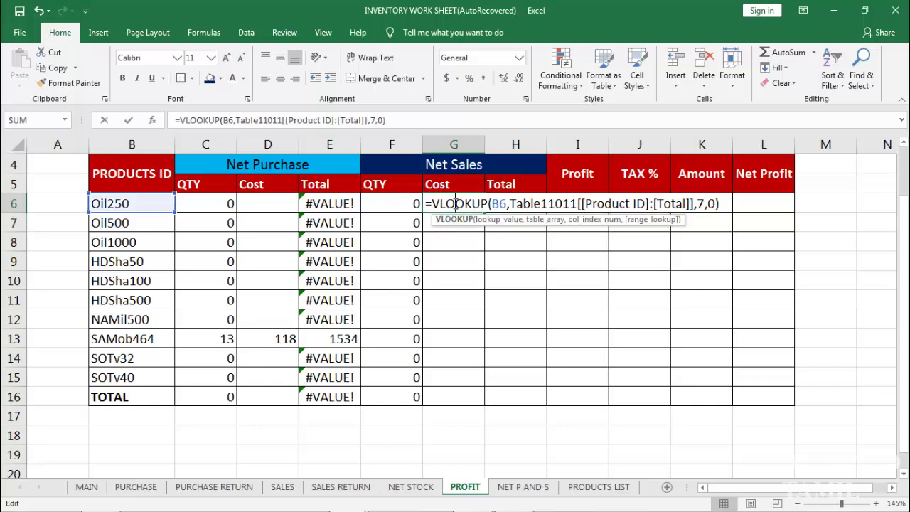
click(432, 204)
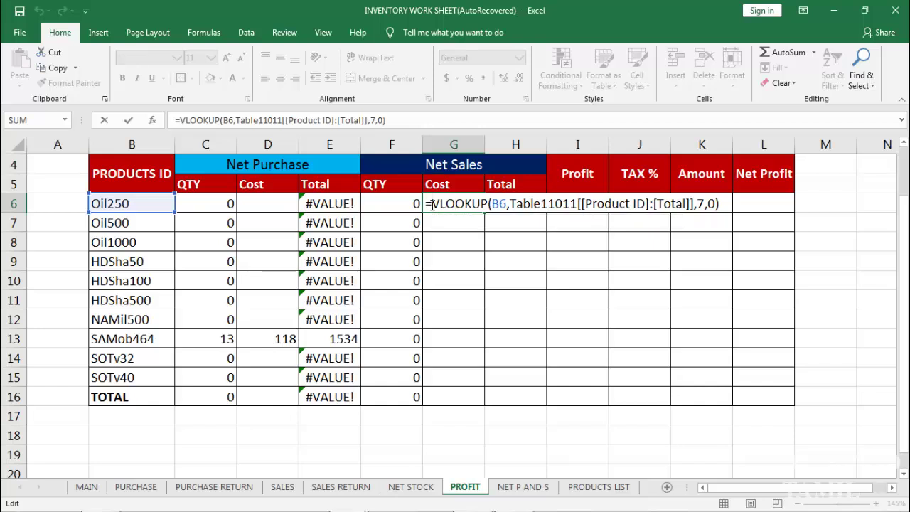
text(IF)
key(Down)
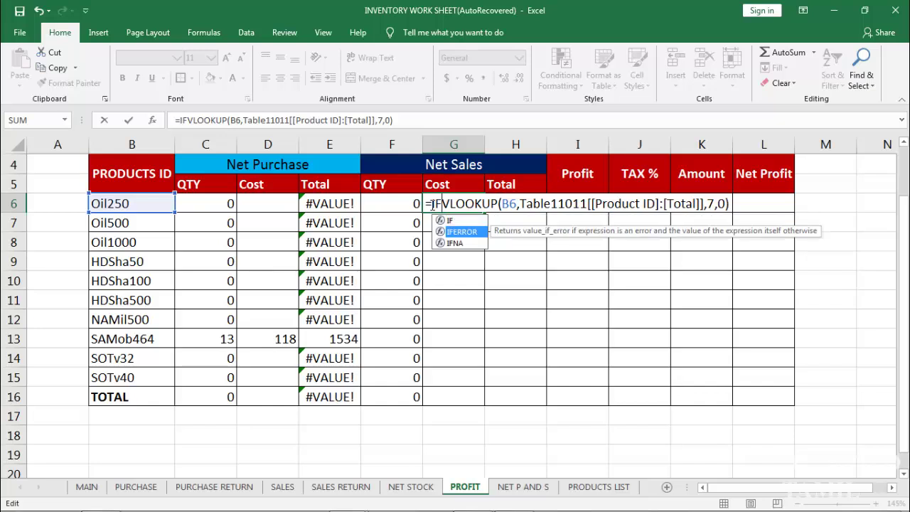
key(Tab)
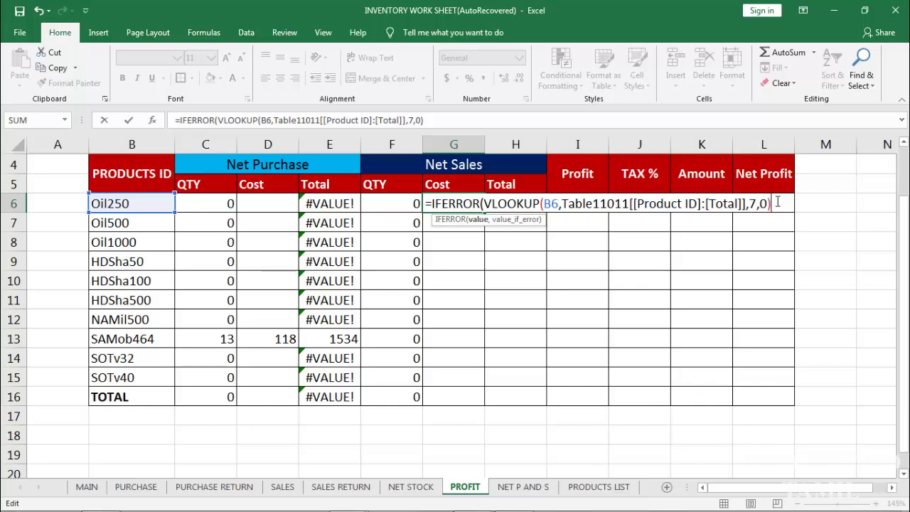
text(,""))
key(Return)
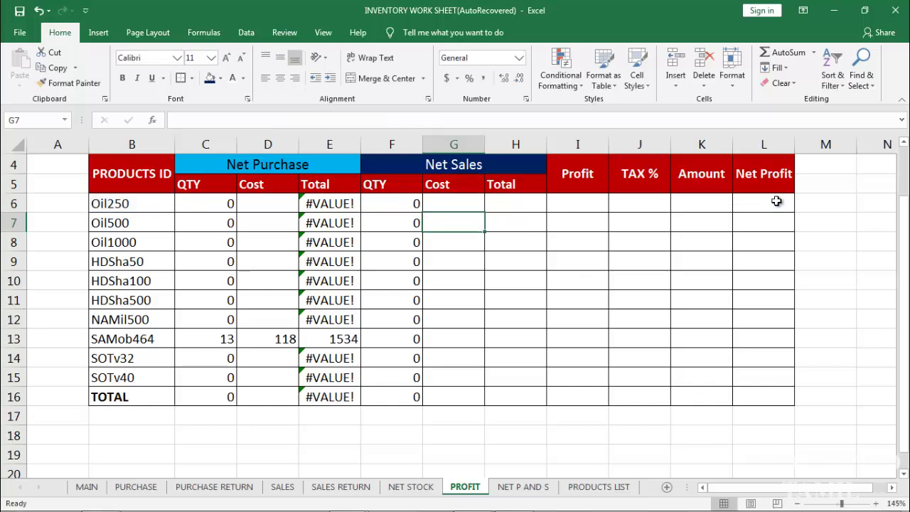
Copy the cost formula down to G16 and confirm SAMob464 shows 118.
click(451, 201)
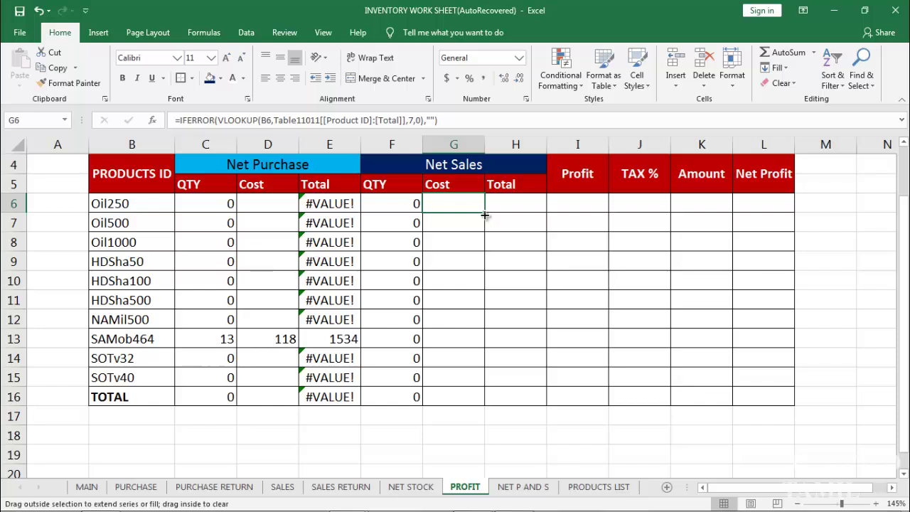
double_click(483, 213)
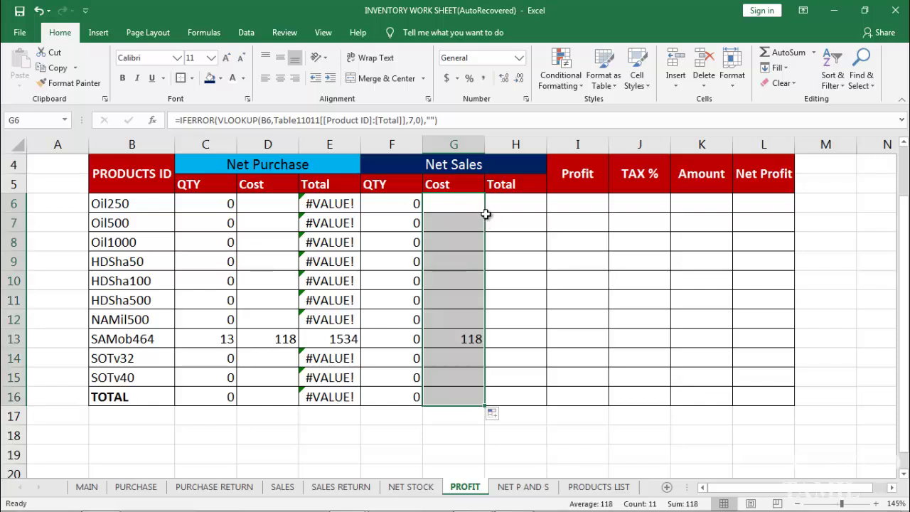
click(473, 339)
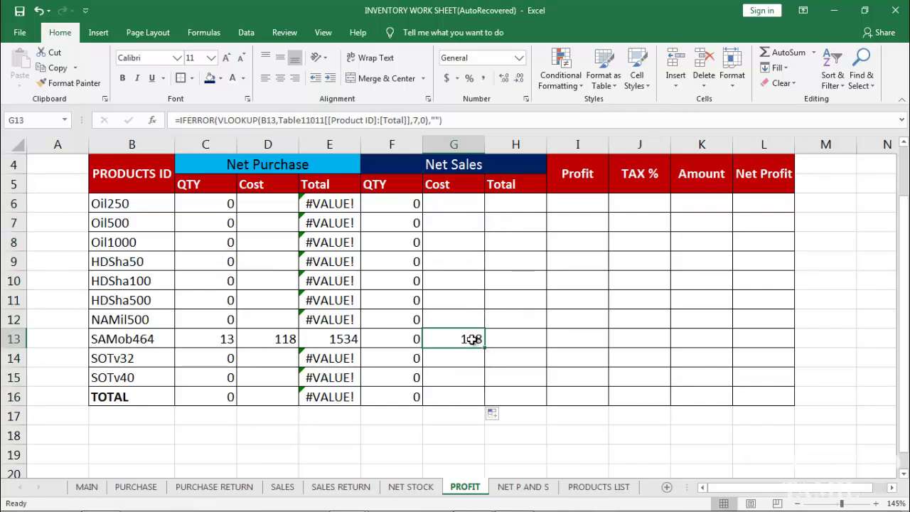
click(521, 204)
Enter =F6*G6 in H6.
text(=)
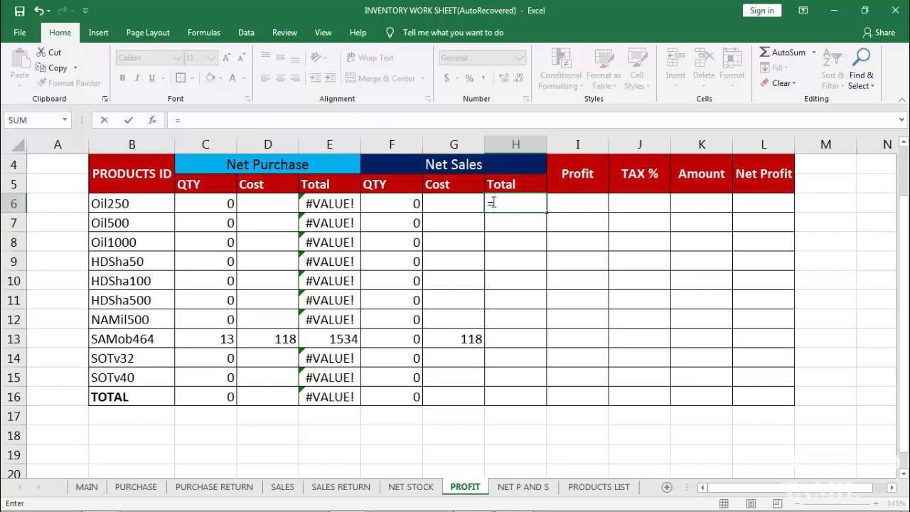
click(388, 199)
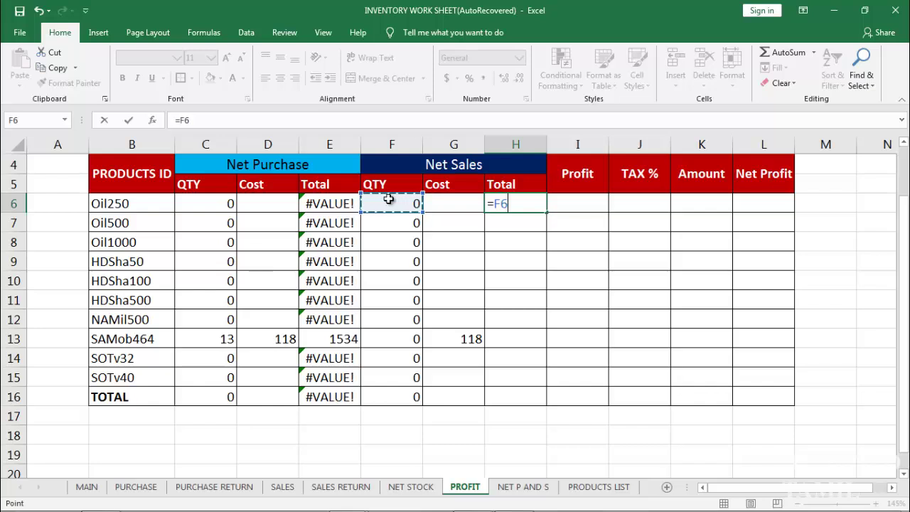
text(*)
click(456, 204)
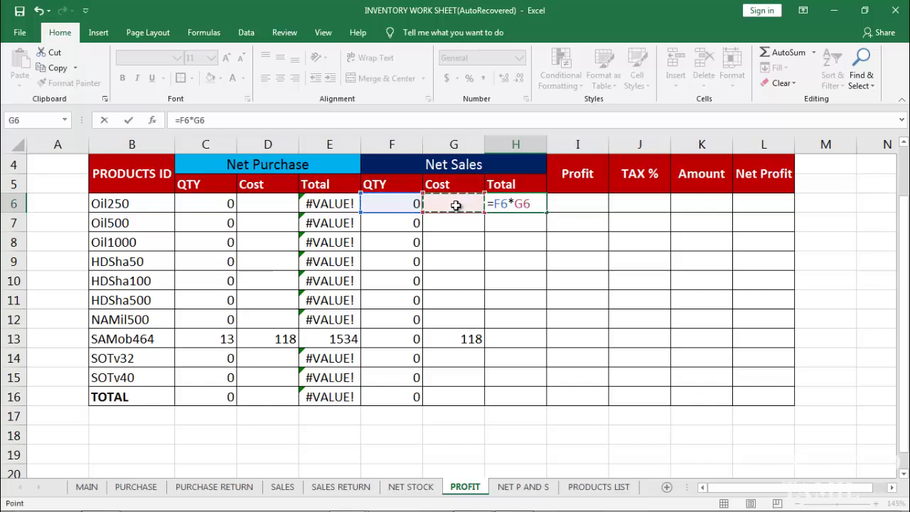
key(Return)
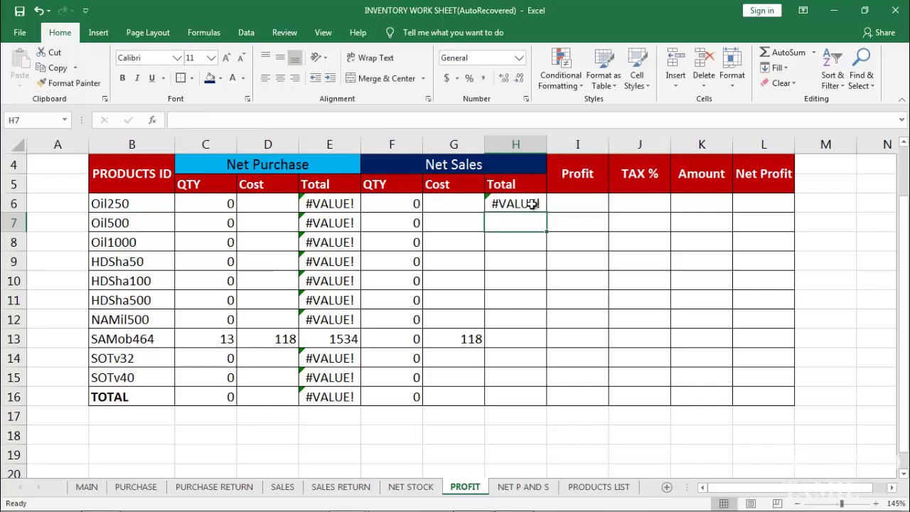
Copy the total down to H16 and compare SAMob464's totals and costs in row 13.
click(533, 204)
double_click(547, 213)
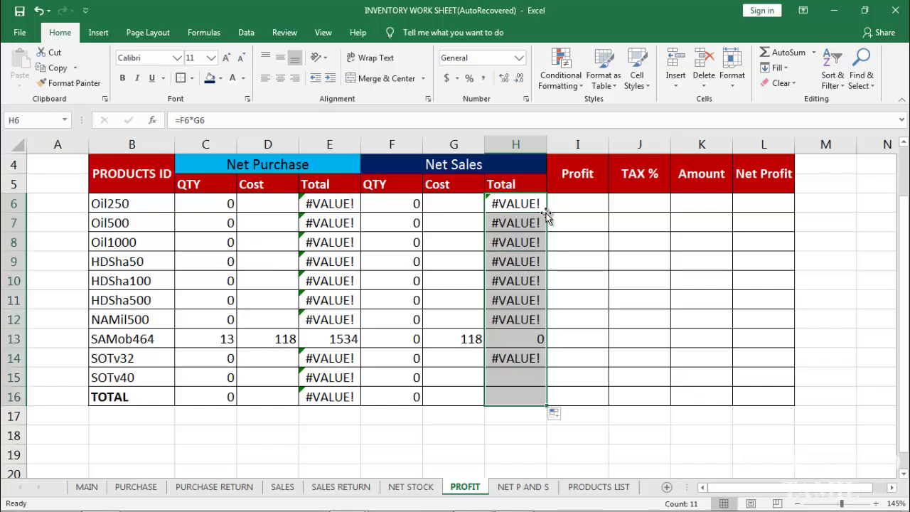
click(526, 340)
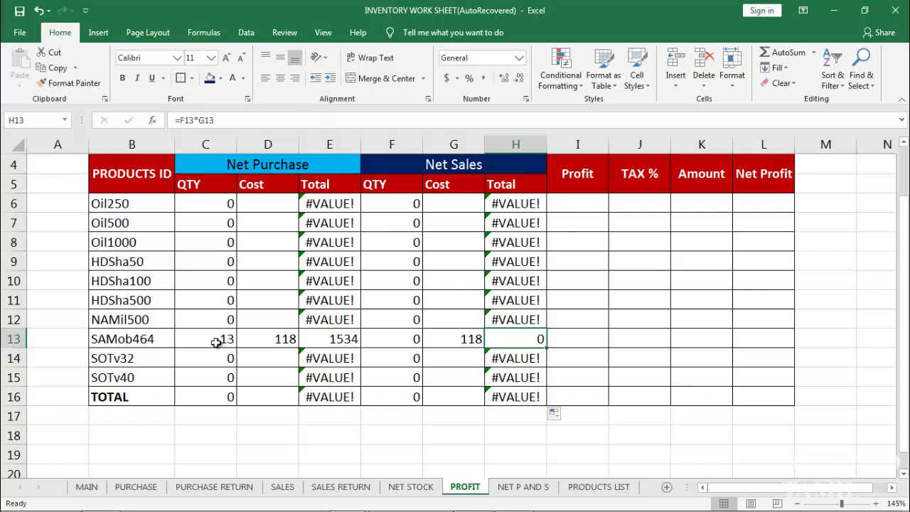
click(281, 339)
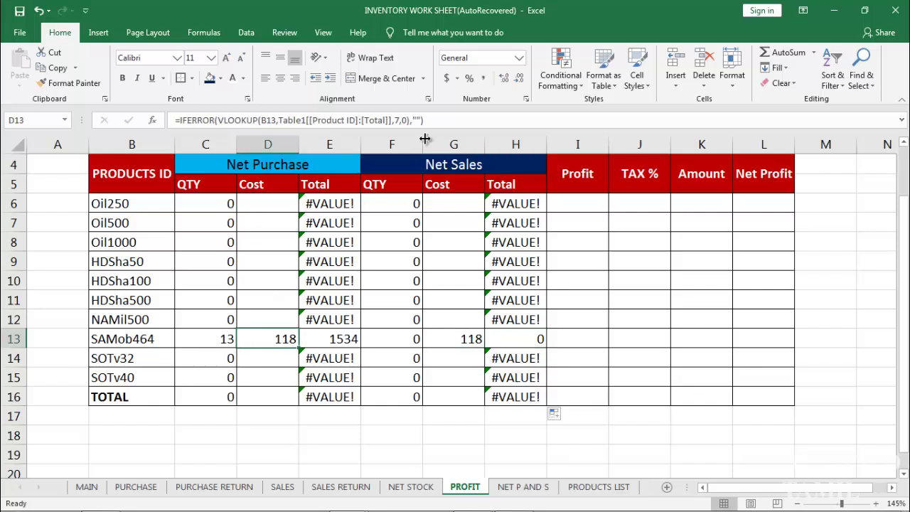
click(471, 341)
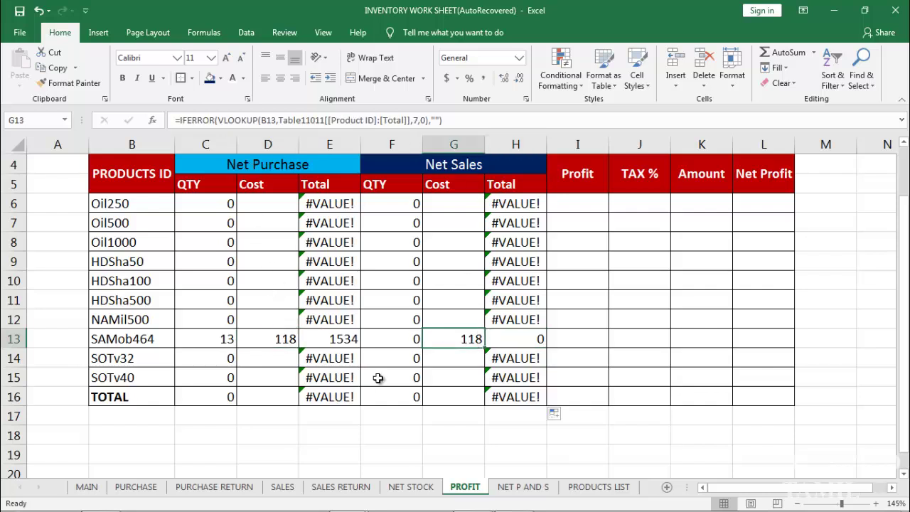
Change the SAMob464 Price in SALES F9 to 150 and check its GST and Amount.
click(283, 488)
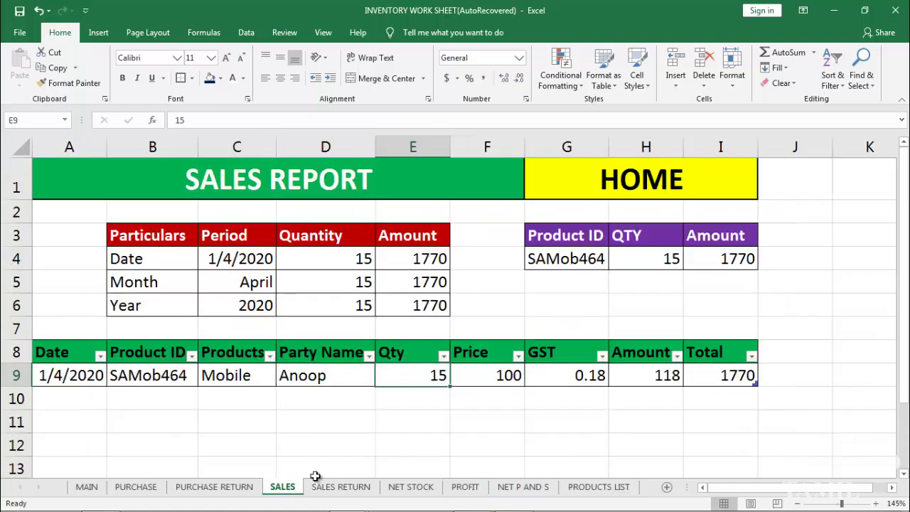
click(500, 377)
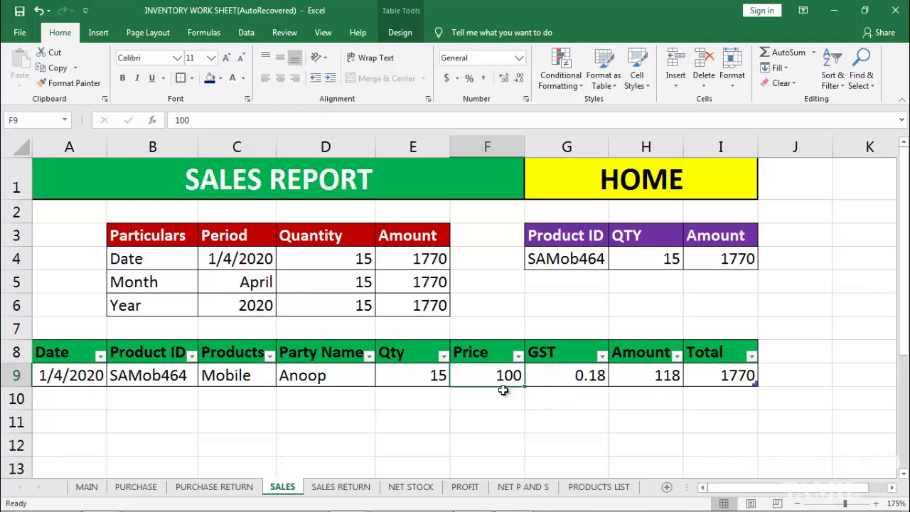
text(150)
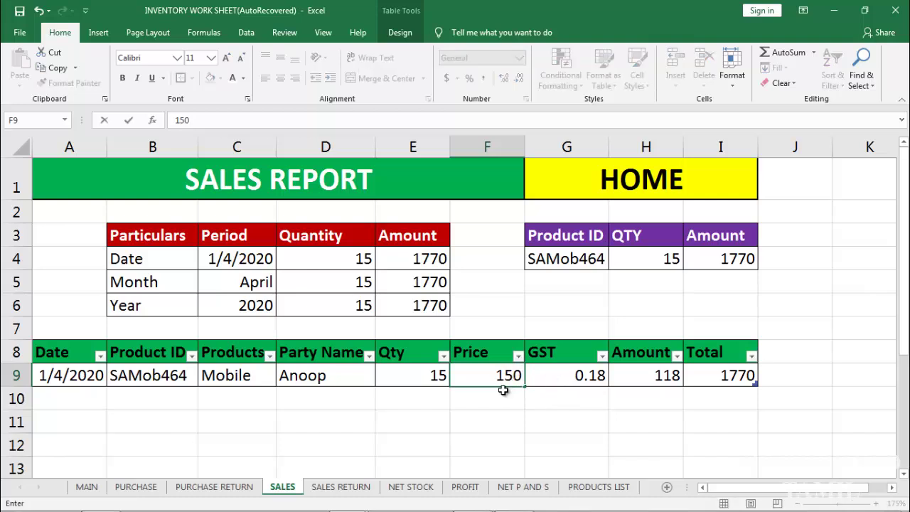
key(Return)
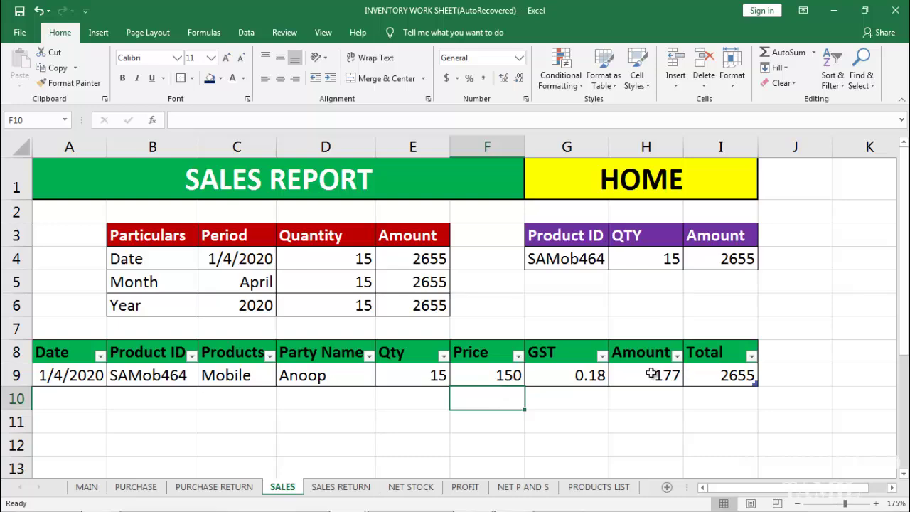
click(589, 373)
click(639, 378)
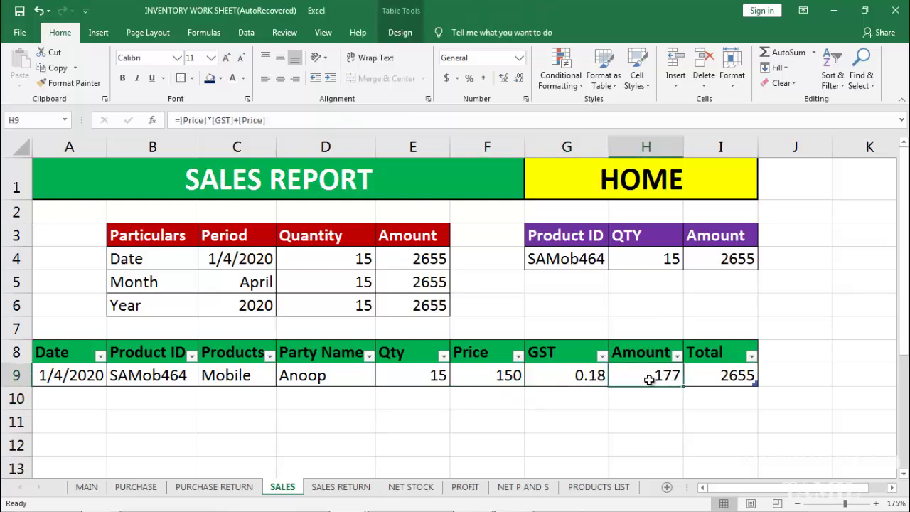
click(466, 489)
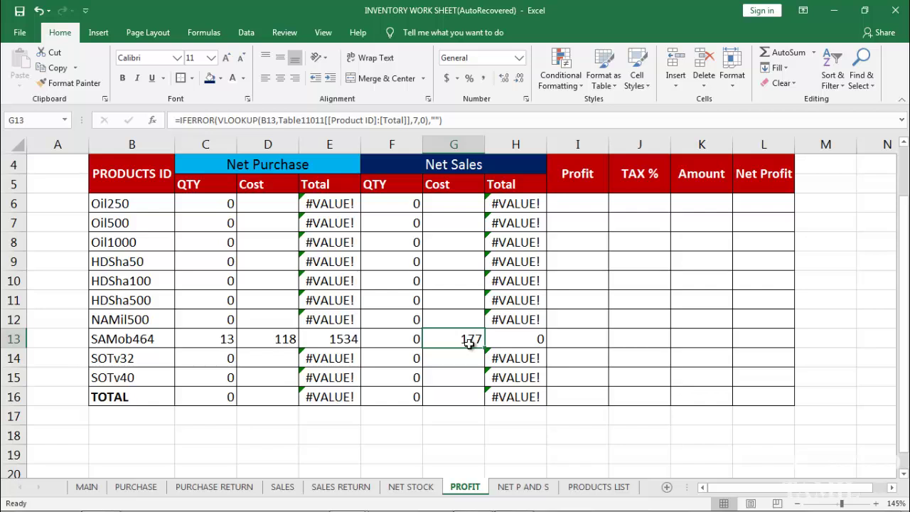
Type =(G6-D6) in I6 as the start of the Profit formula.
click(581, 203)
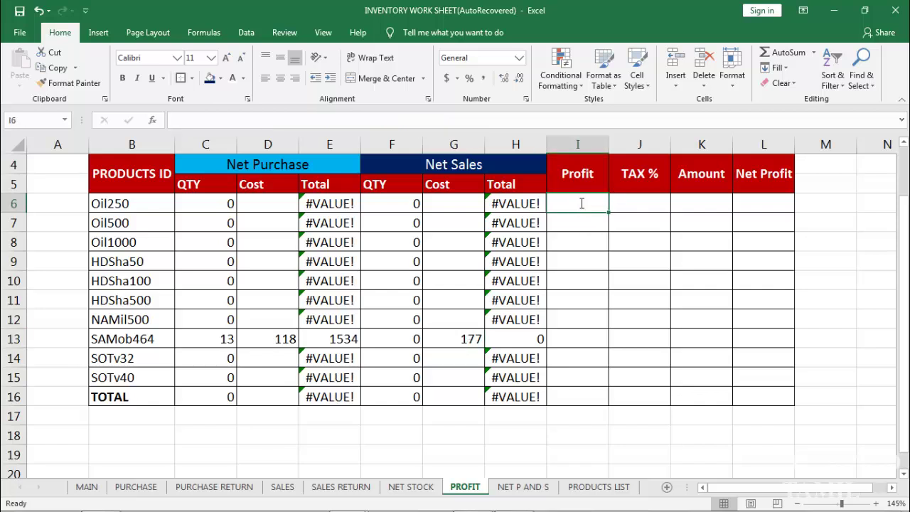
text(=)
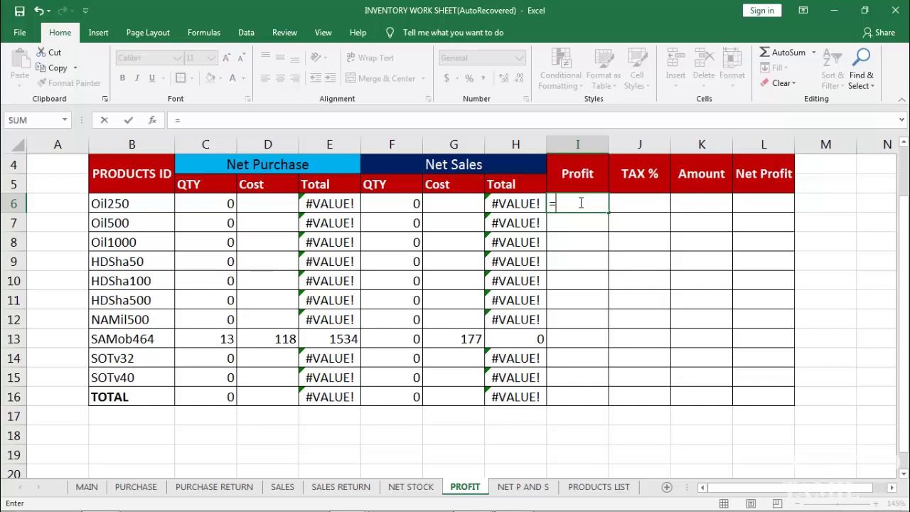
text(()
click(452, 202)
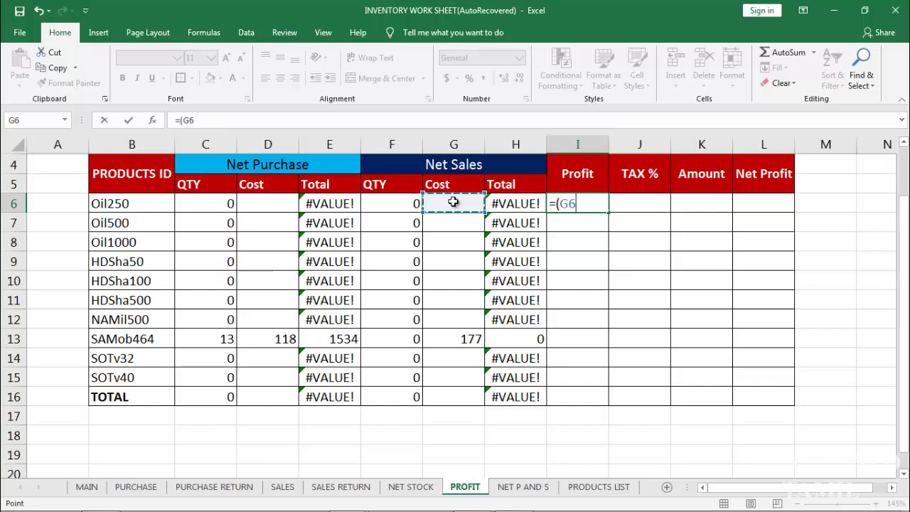
text(-)
click(270, 204)
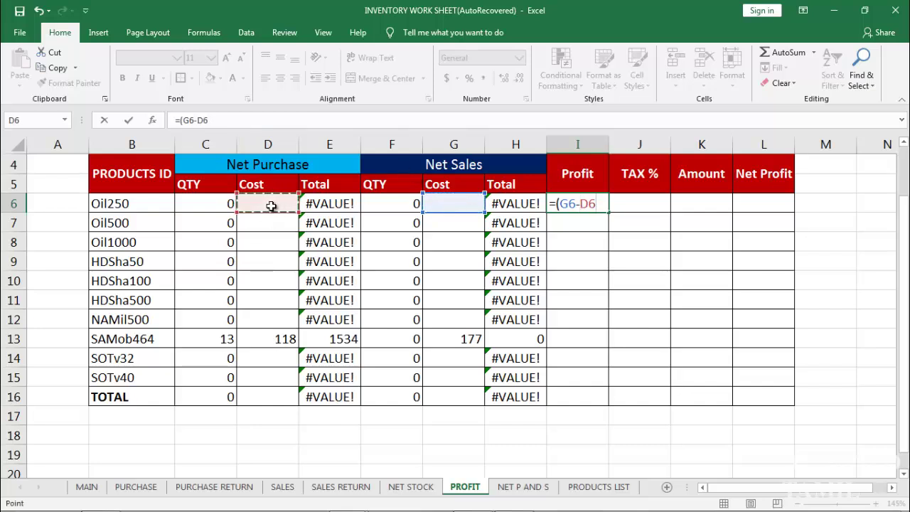
text()*()
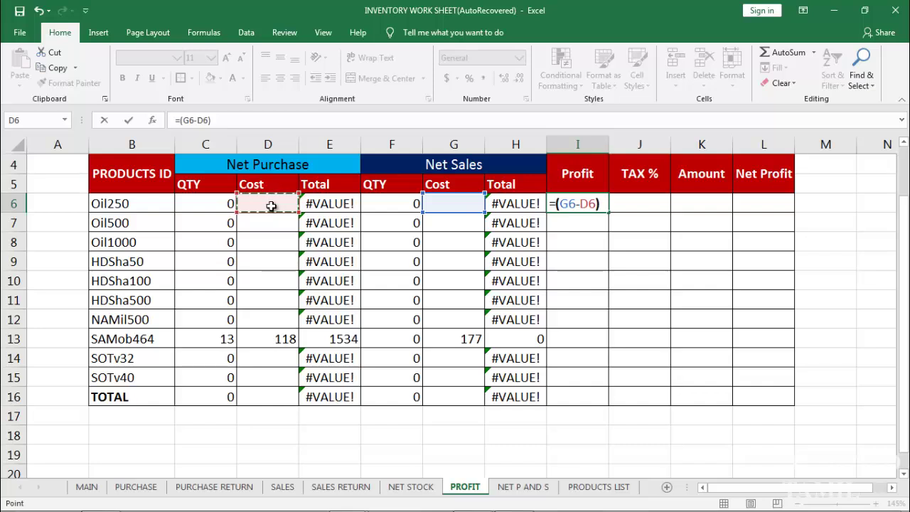
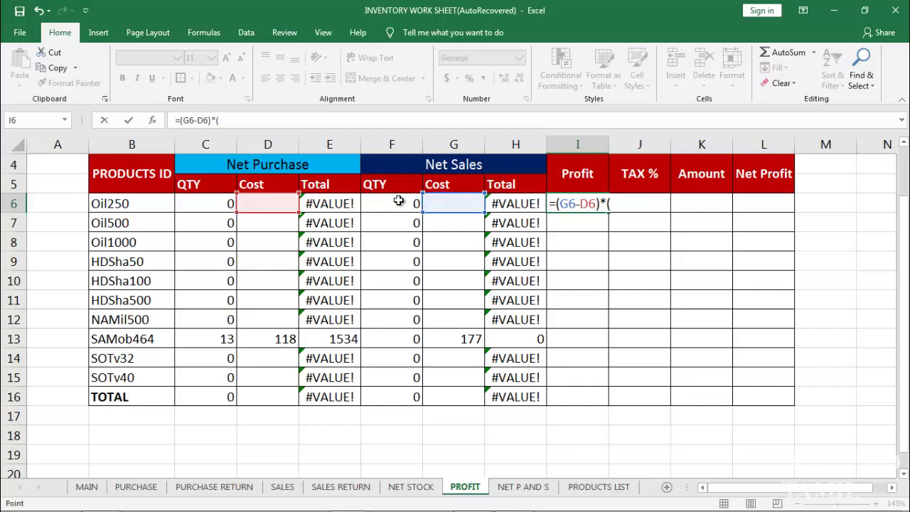
Finish the Profit formula in I6 as =(G6-D6)*(F6).
click(398, 201)
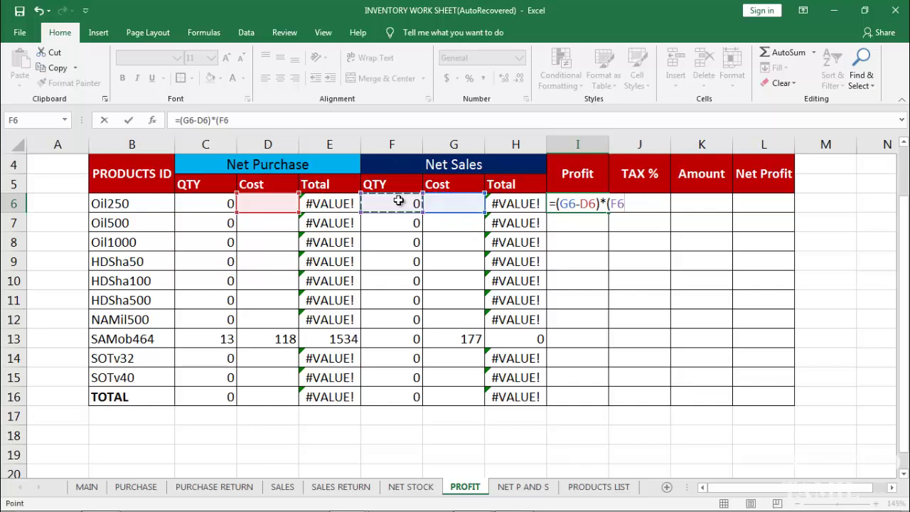
text())
key(Return)
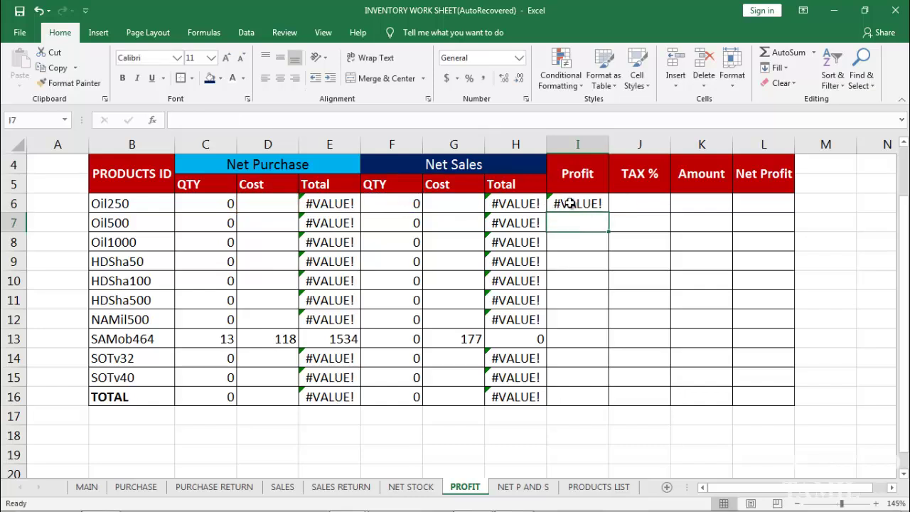
Fill the I6 Profit formula down through I16.
click(569, 203)
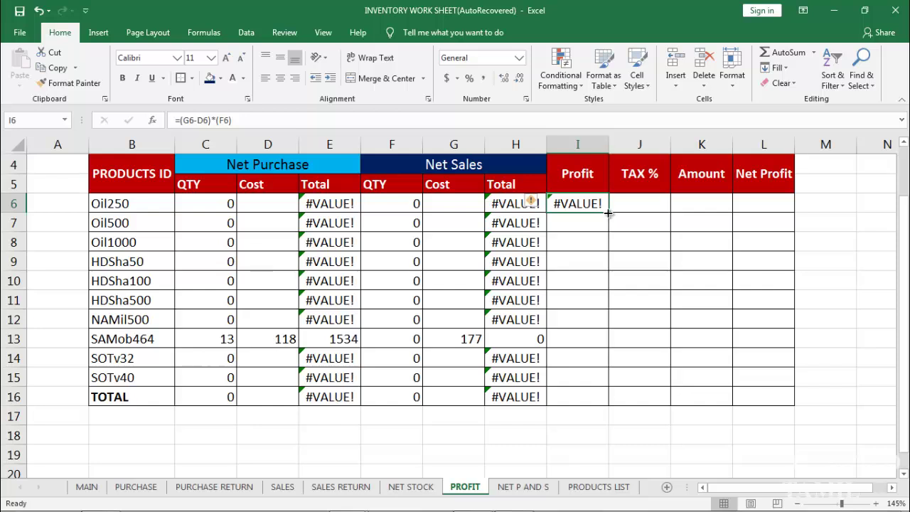
drag(608, 212, 609, 399)
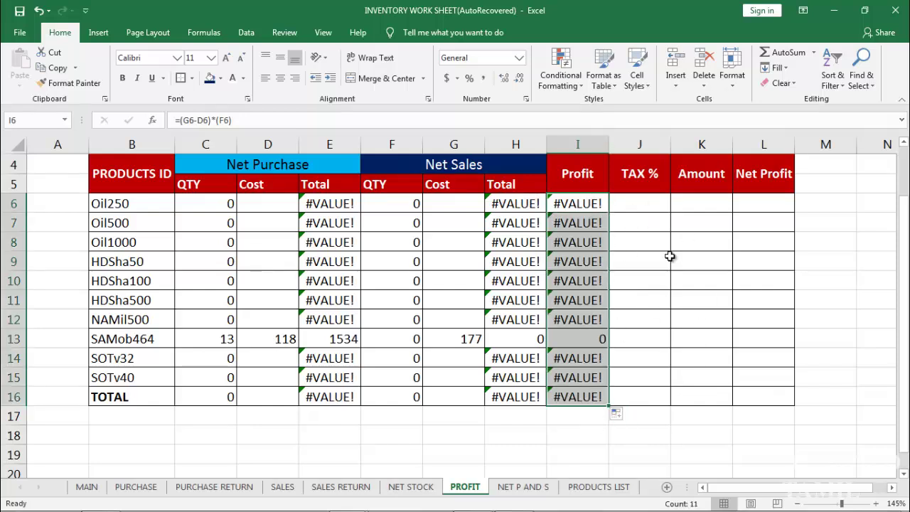
click(649, 205)
click(645, 283)
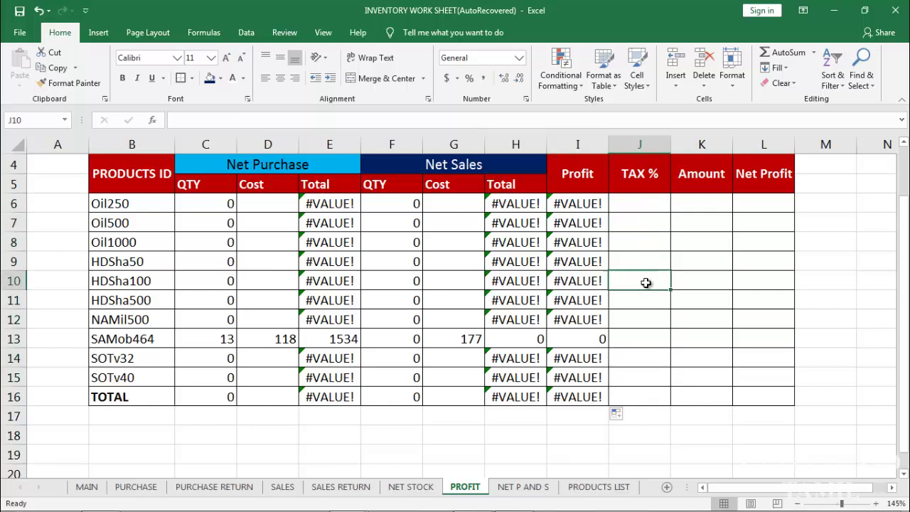
click(586, 204)
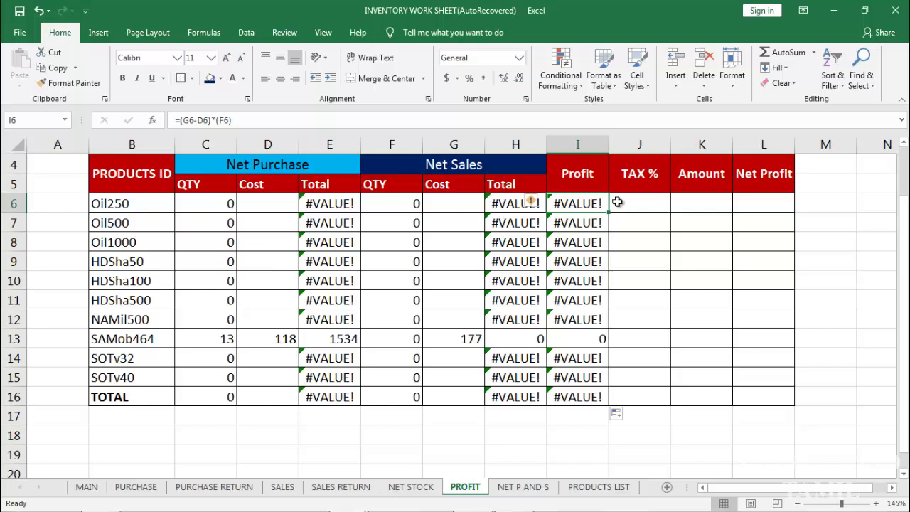
Copy the GST rates C3:C12 from PRODUCTS LIST into the PROFIT sheet's TAX % cells starting at J6.
click(604, 488)
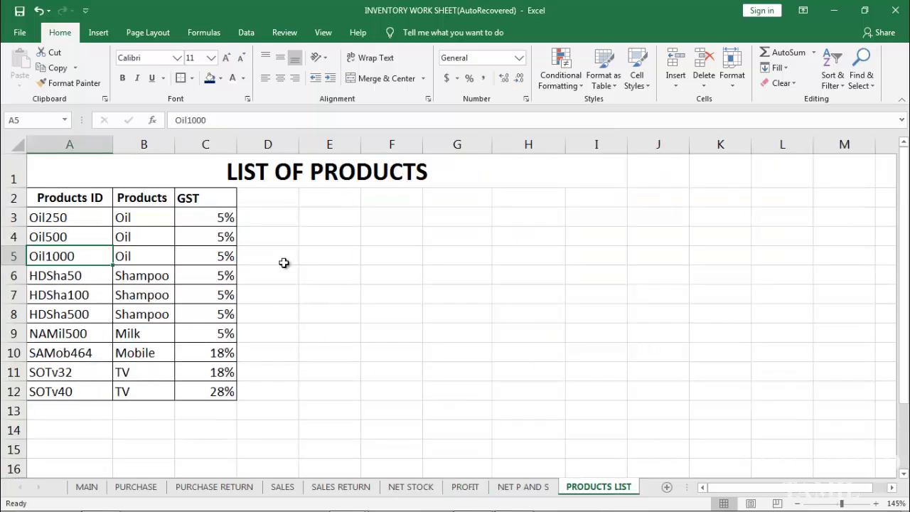
click(338, 276)
drag(218, 216, 223, 392)
key(ctrl+c)
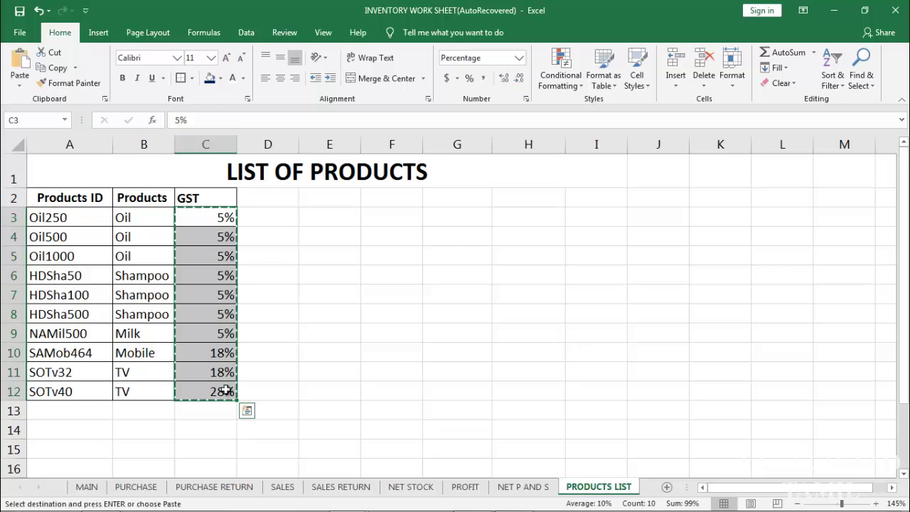
click(465, 486)
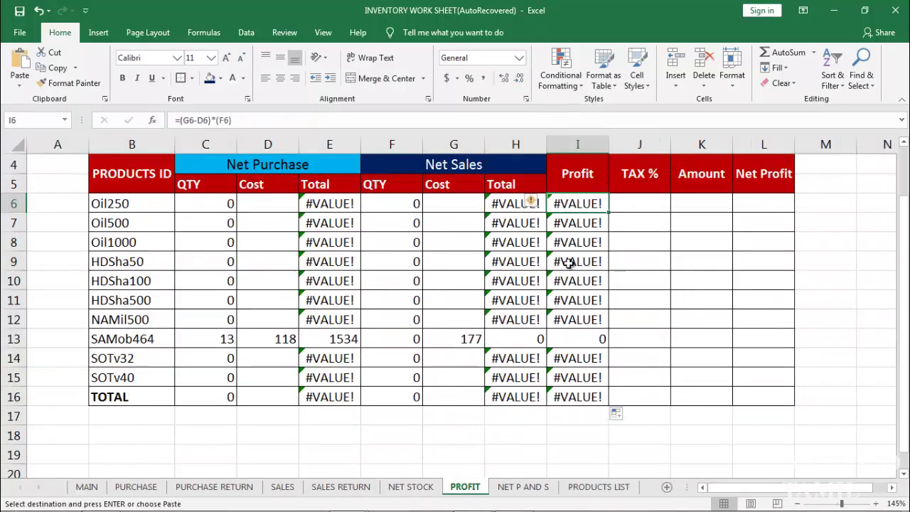
drag(636, 205, 638, 388)
key(ctrl+v)
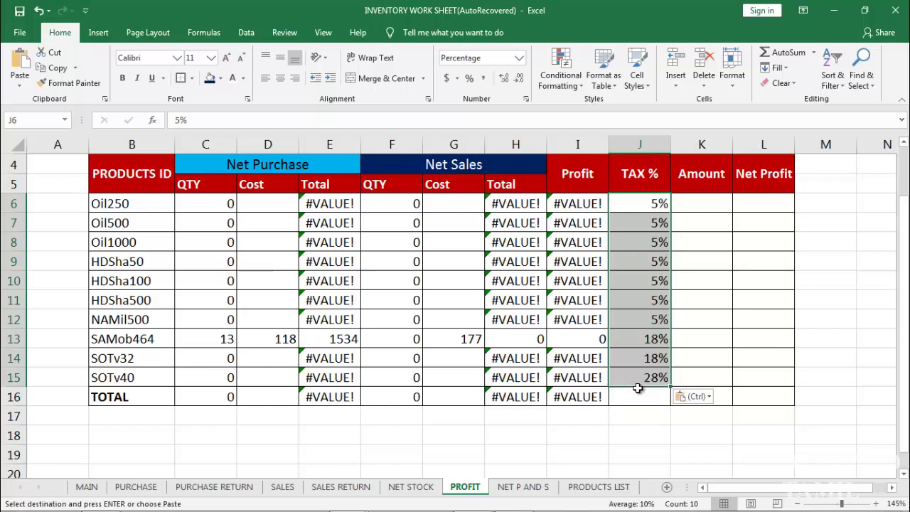
click(702, 205)
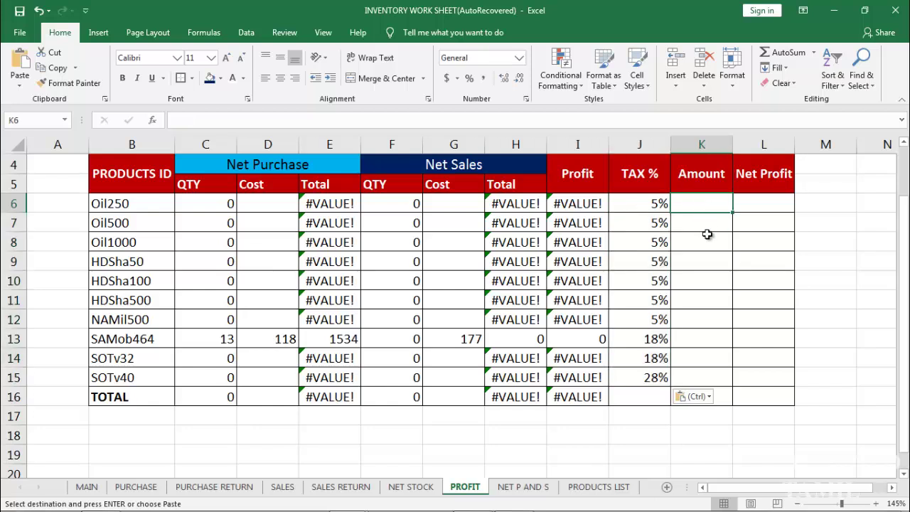
click(708, 235)
click(705, 200)
On PURCHASE, start row 10 with date 02/05/2020 and product Oil250.
click(136, 487)
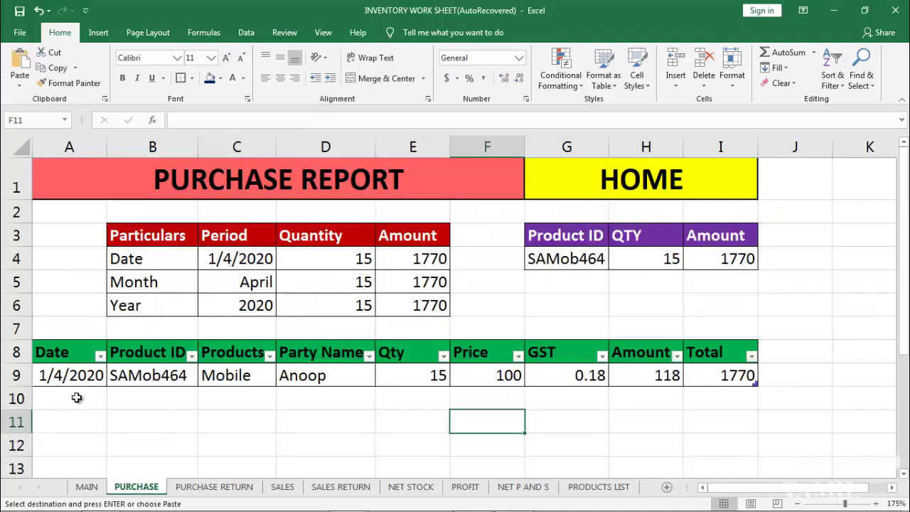
click(161, 377)
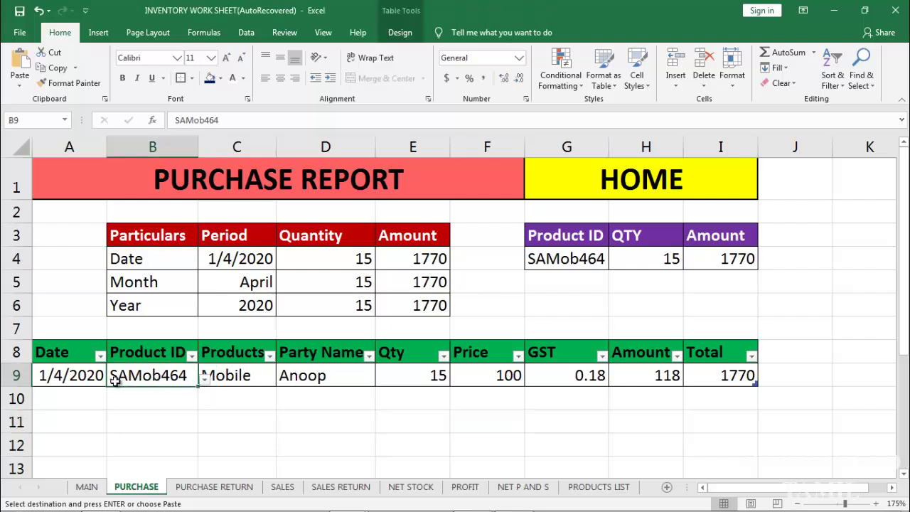
click(191, 400)
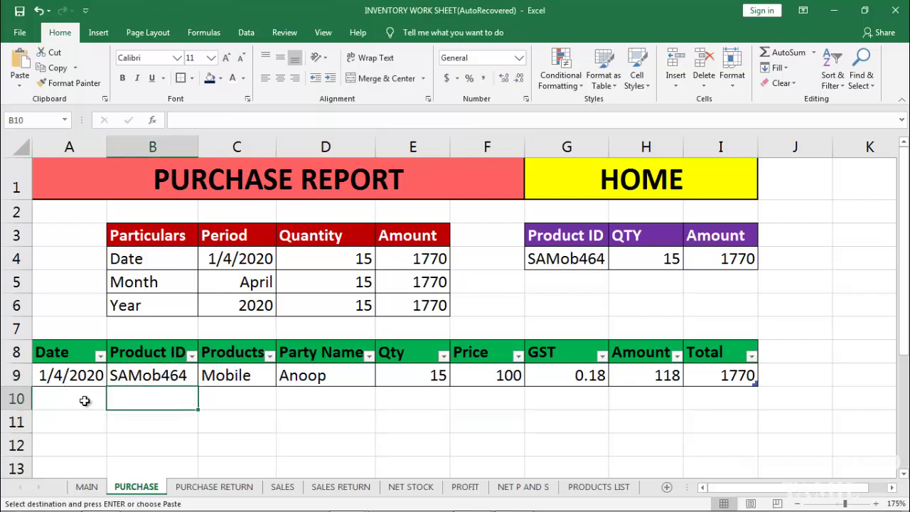
click(84, 400)
text(02)
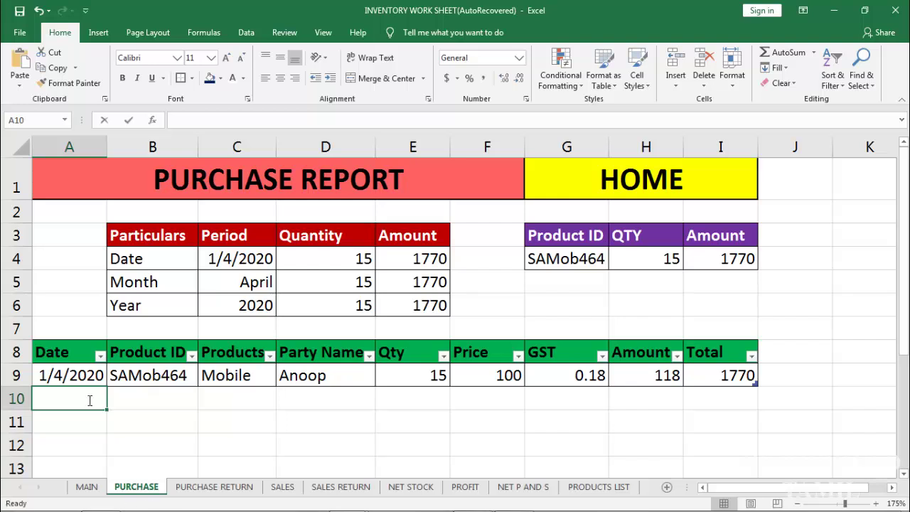
text(/05/2)
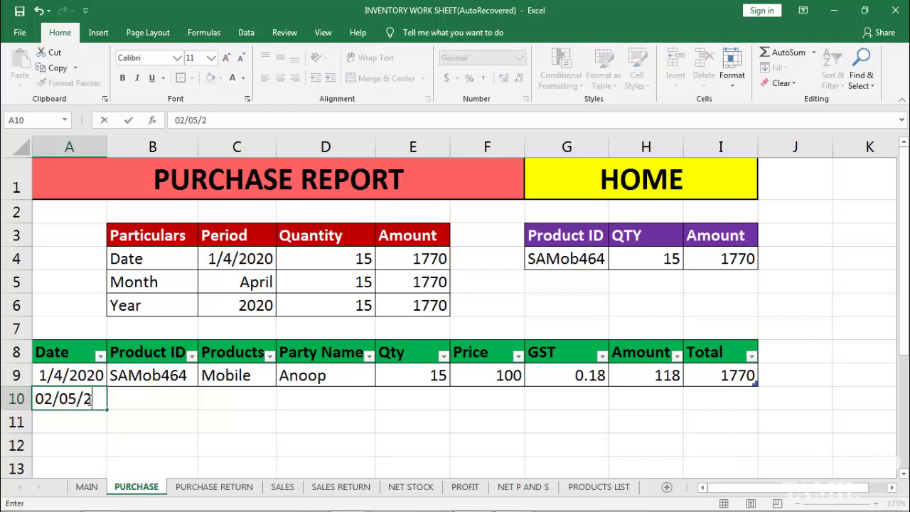
text(020)
key(Return)
click(155, 406)
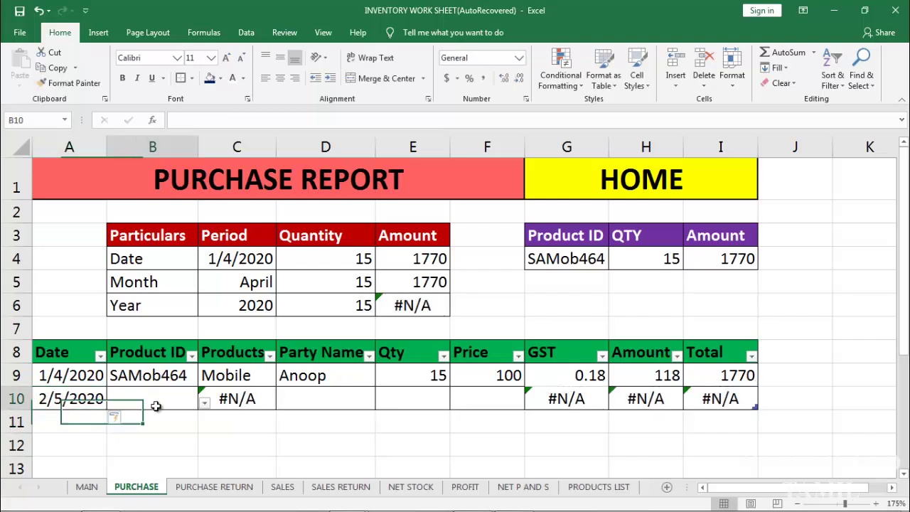
click(204, 402)
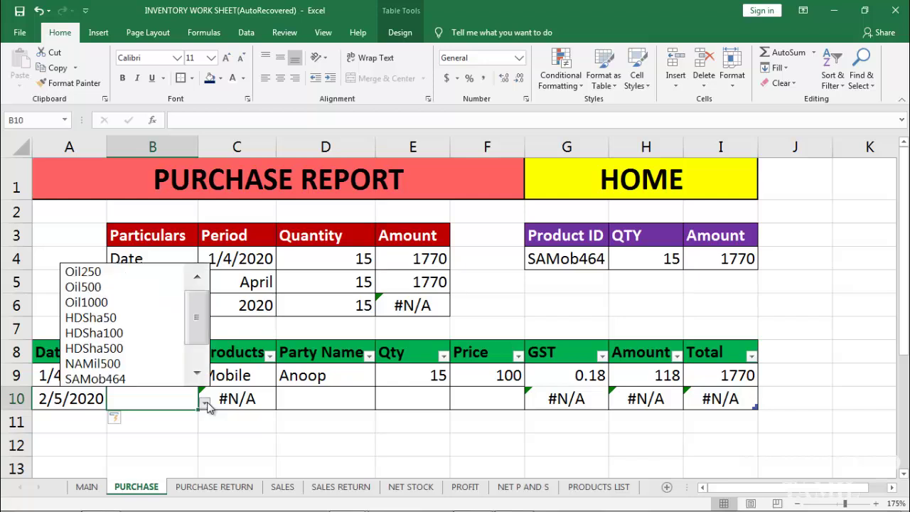
click(131, 272)
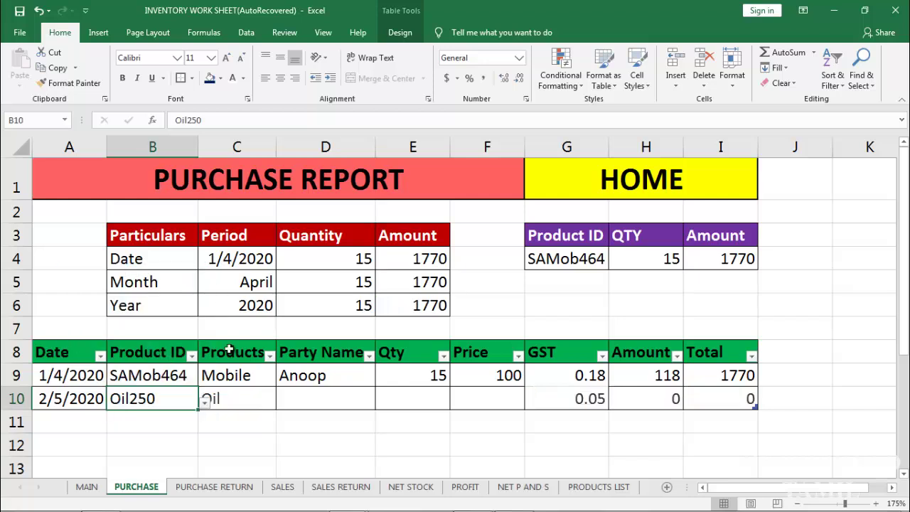
Enter quantity 20 and price 100 for the Oil250 purchase, giving total 2100.
click(324, 402)
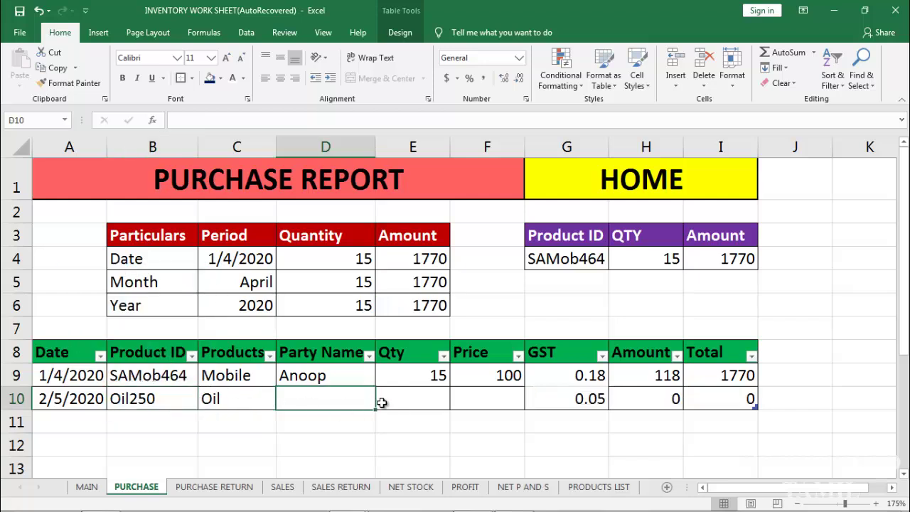
click(418, 402)
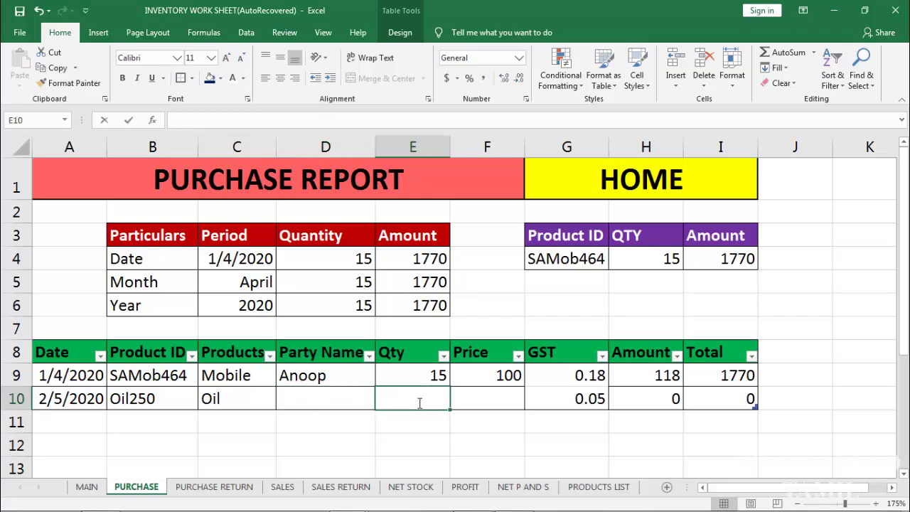
text(20)
key(Return)
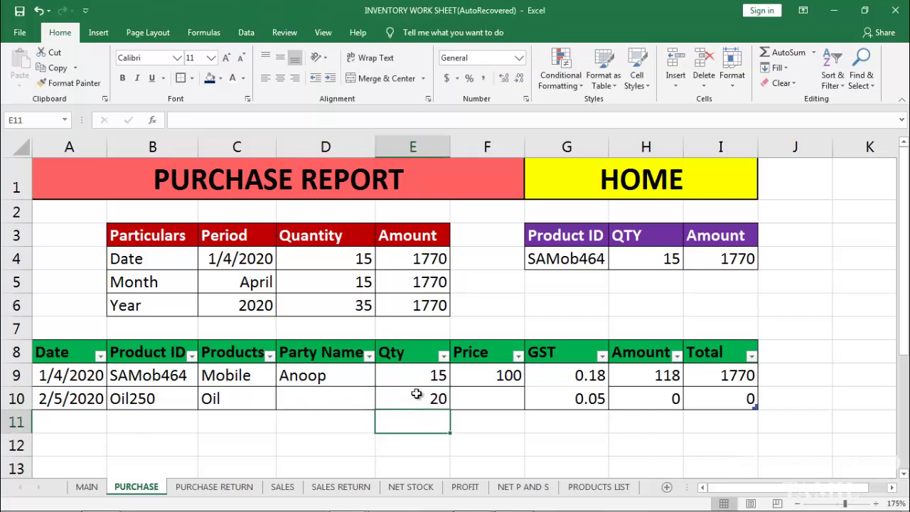
click(490, 399)
text(100)
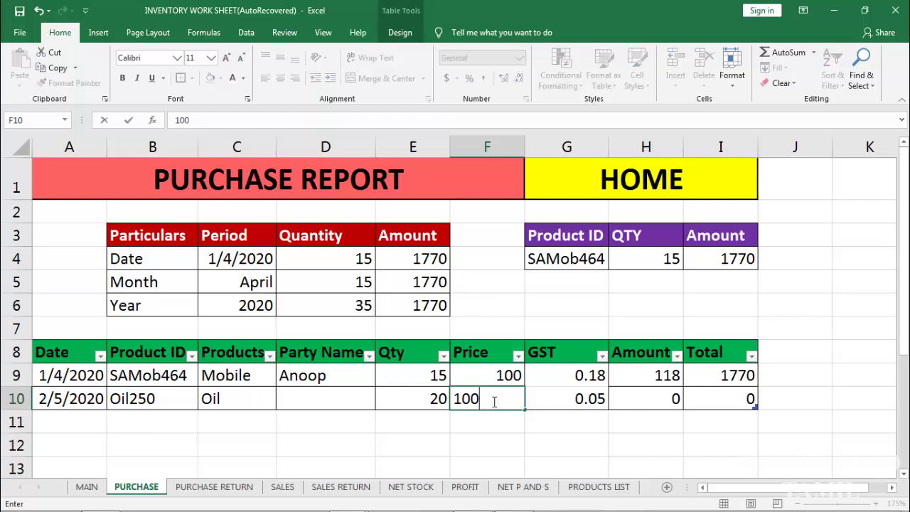
key(Return)
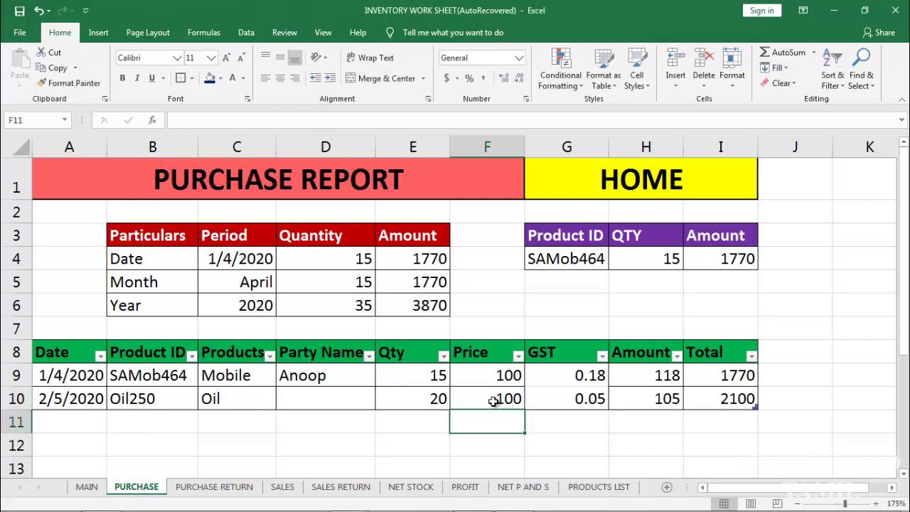
click(668, 386)
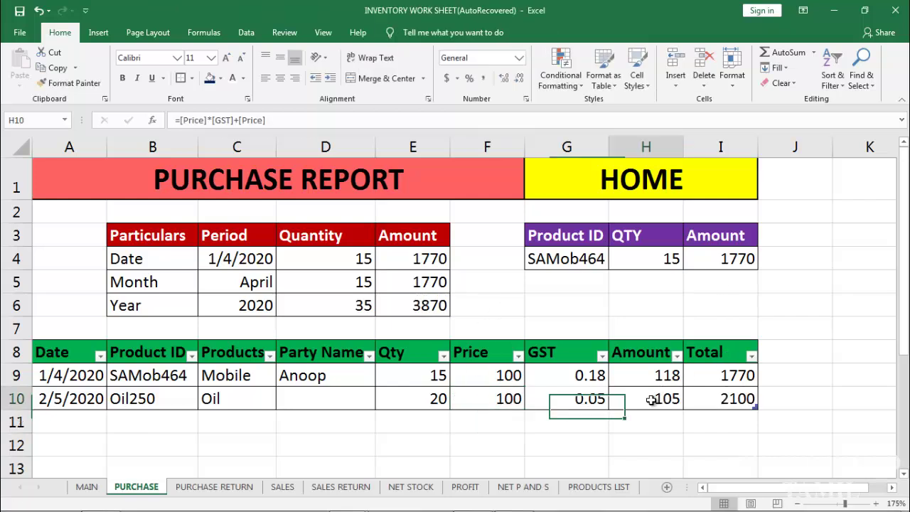
On PURCHASE RETURN, start row 10 with date 03/05/2020 and product Oil250.
click(214, 486)
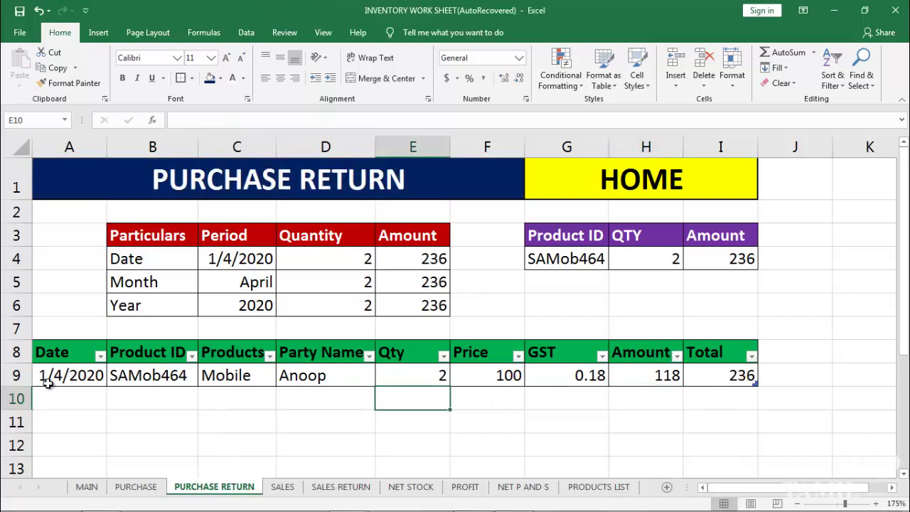
click(65, 401)
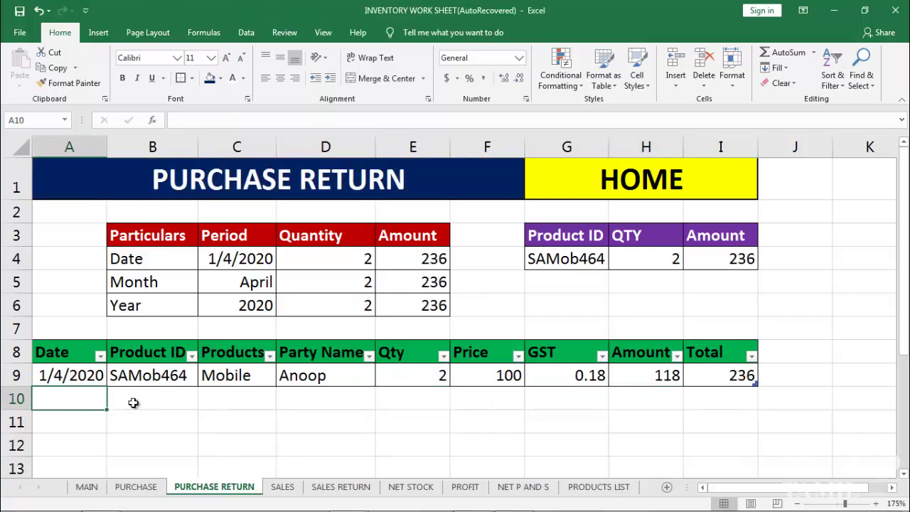
text(03/0)
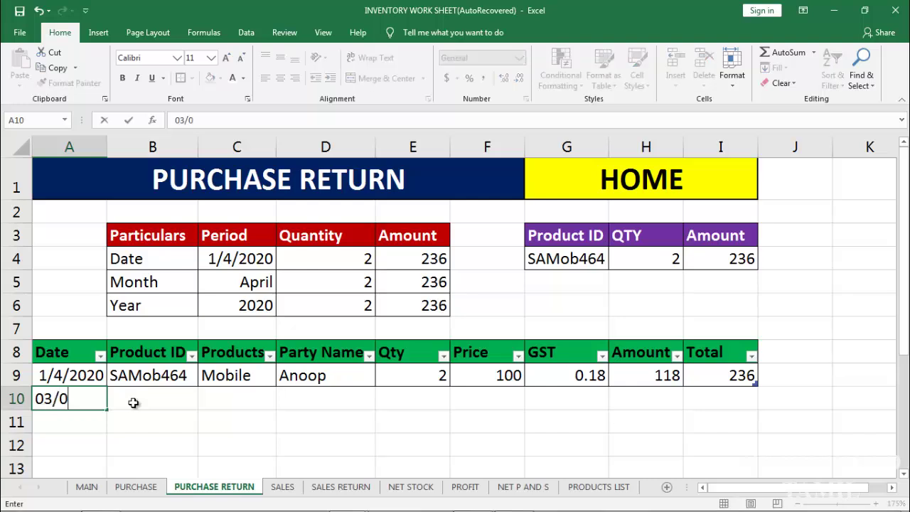
text(5/2020)
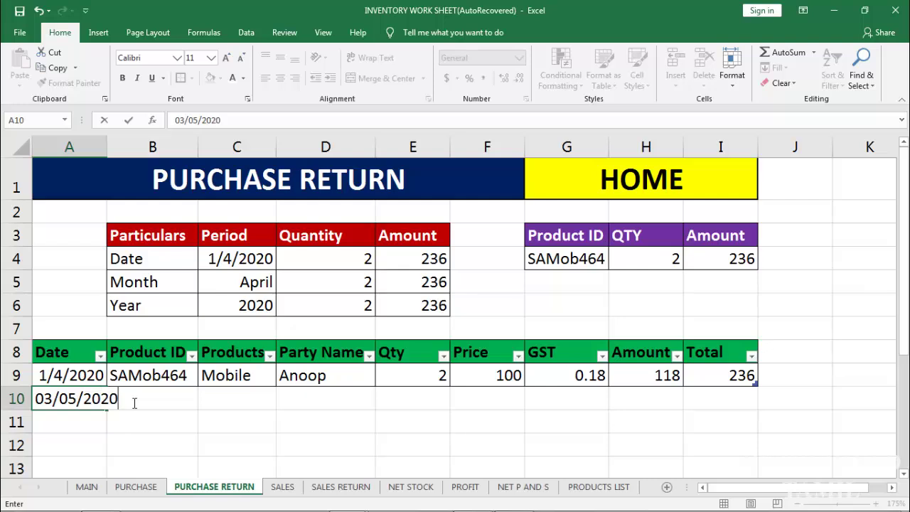
key(Return)
click(182, 393)
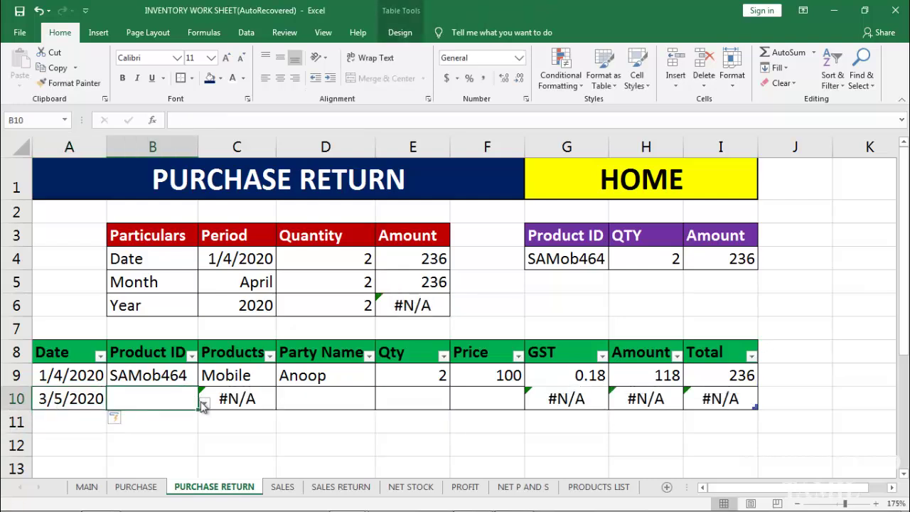
click(204, 403)
click(114, 273)
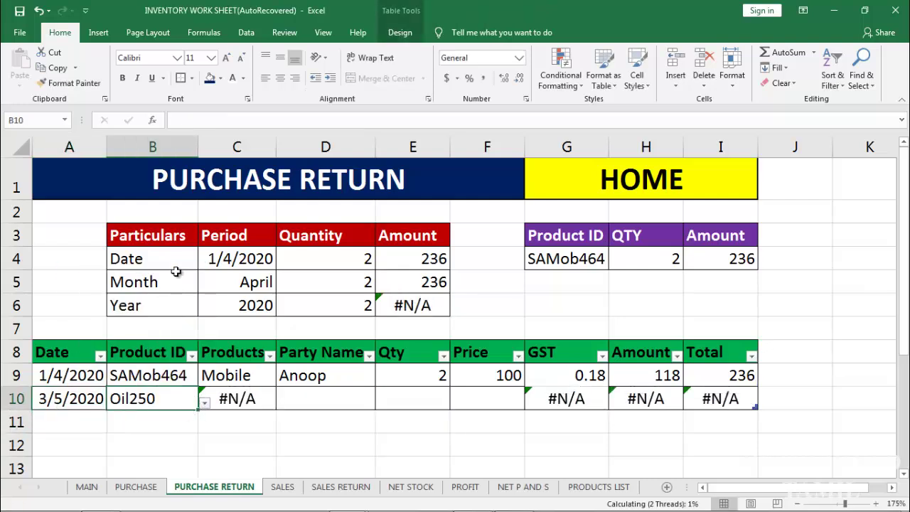
Enter return quantity 3 and price 100 for Oil250, giving total 315.
click(417, 400)
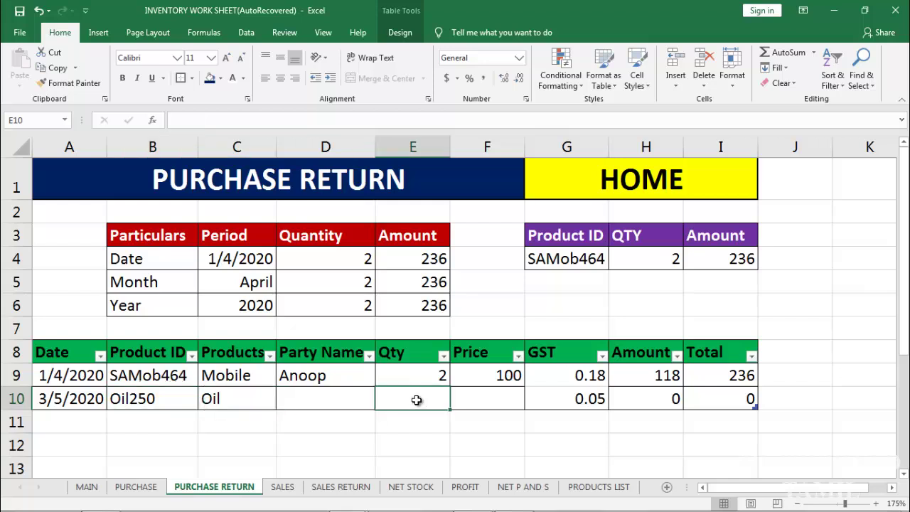
text(3)
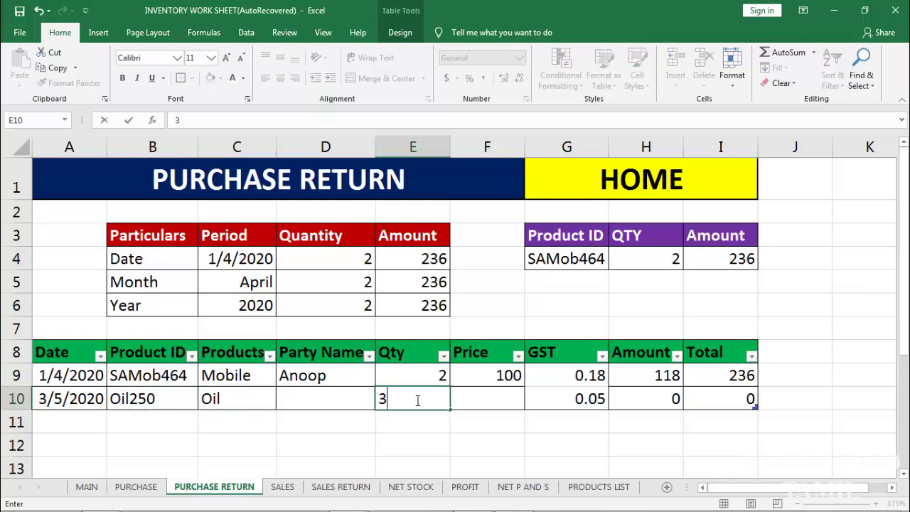
key(Return)
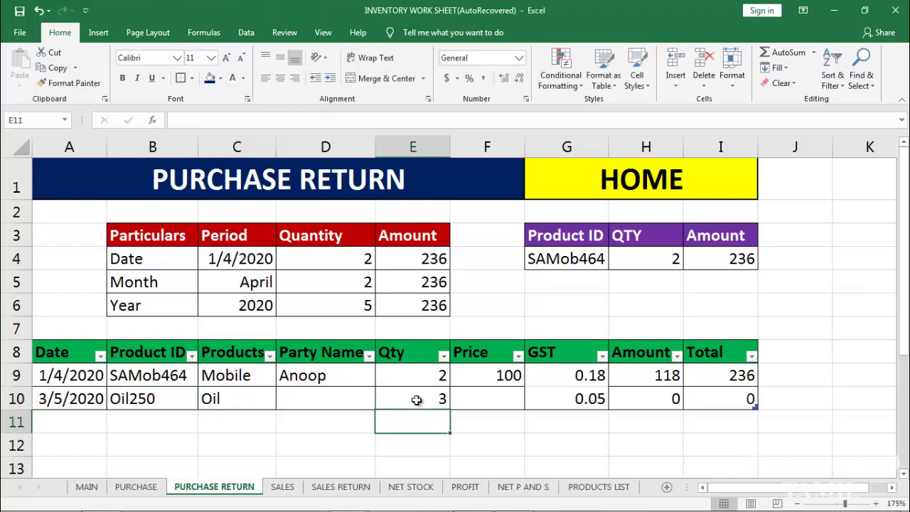
click(282, 487)
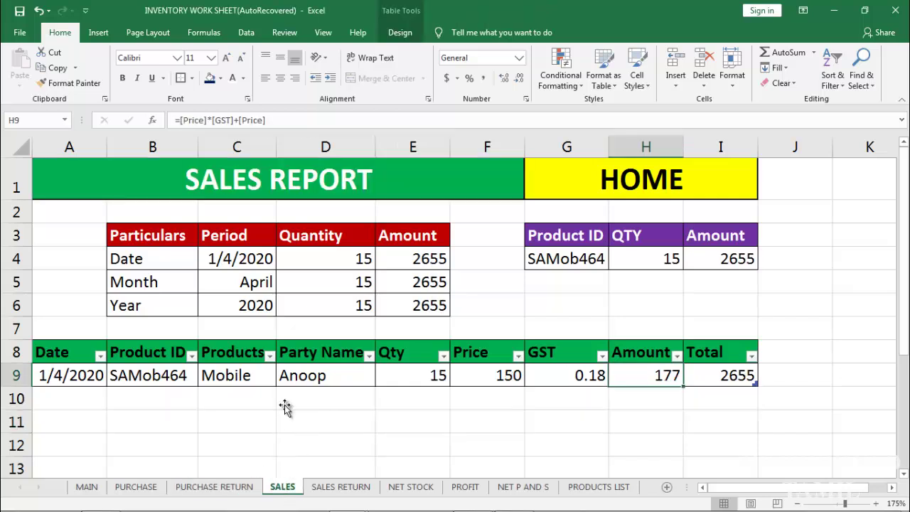
click(214, 487)
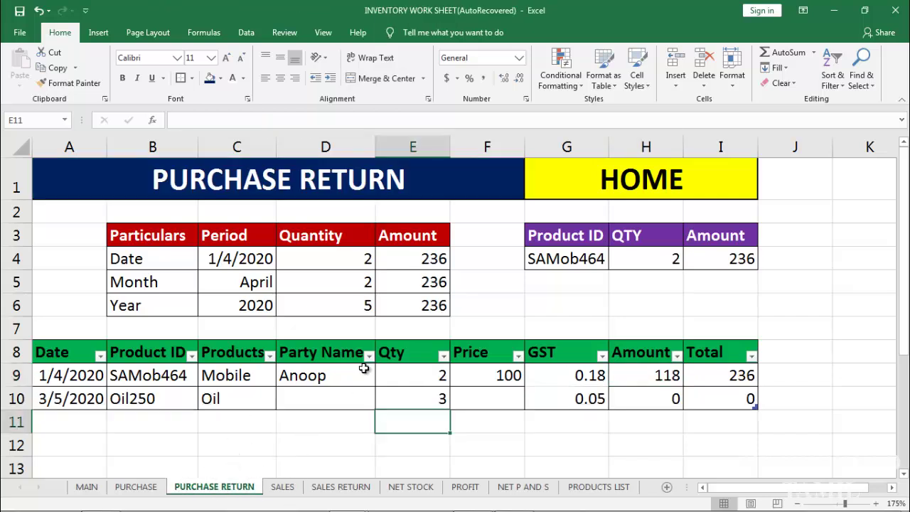
click(499, 402)
text(10)
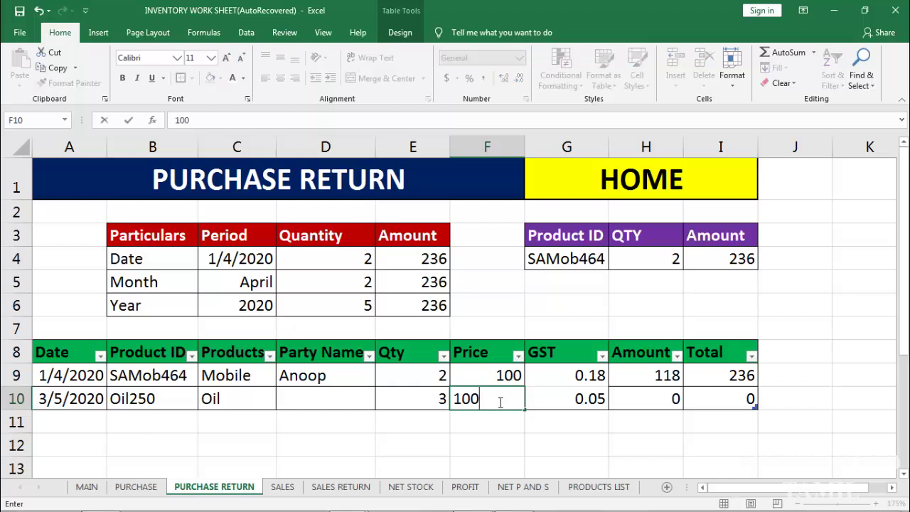
text(0)
key(Return)
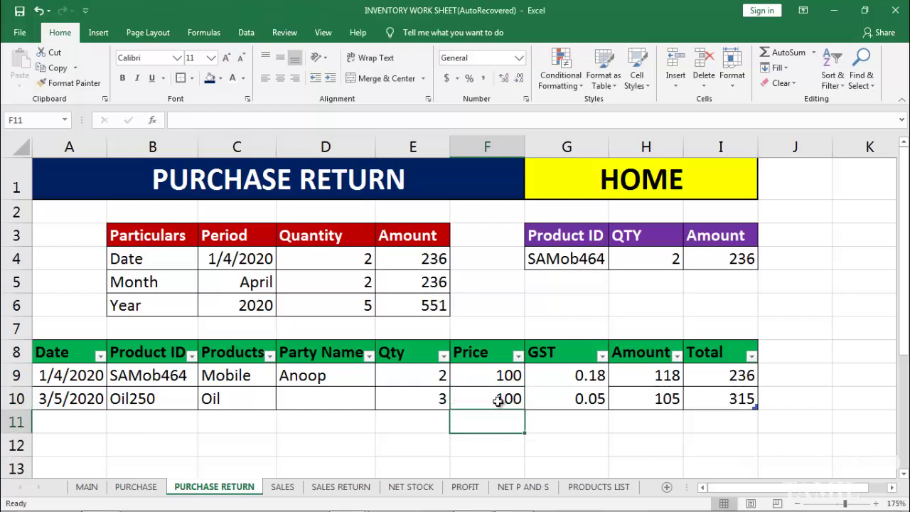
click(287, 489)
On SALES, start row 10 with date 04/05/2020 and product Oil250.
click(87, 397)
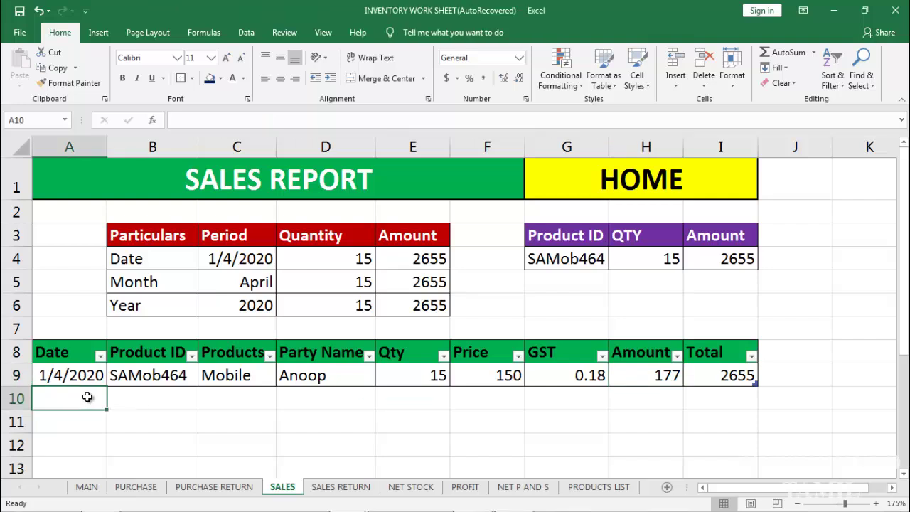
text(04)
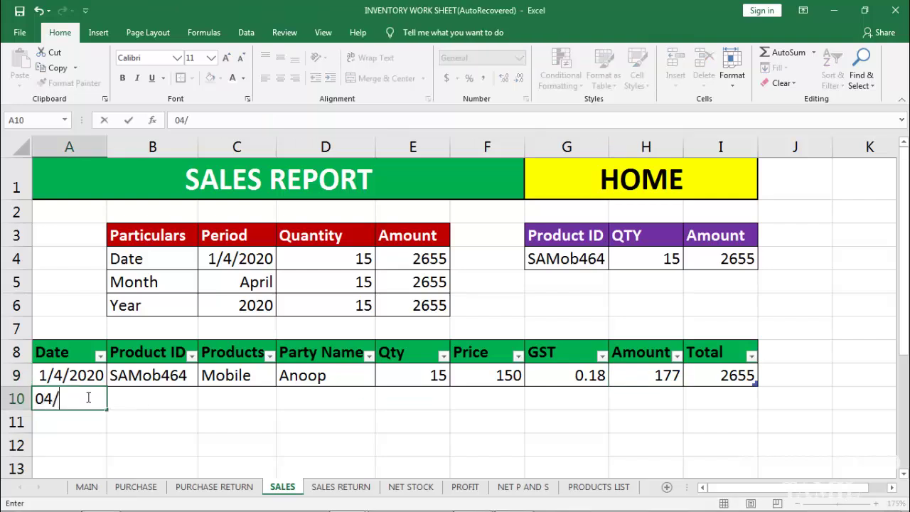
text(/05/2020)
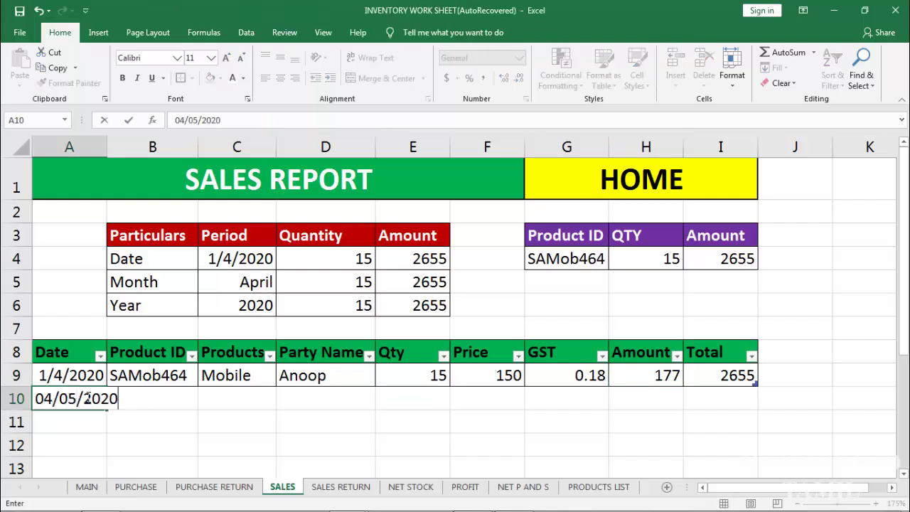
key(Return)
click(162, 393)
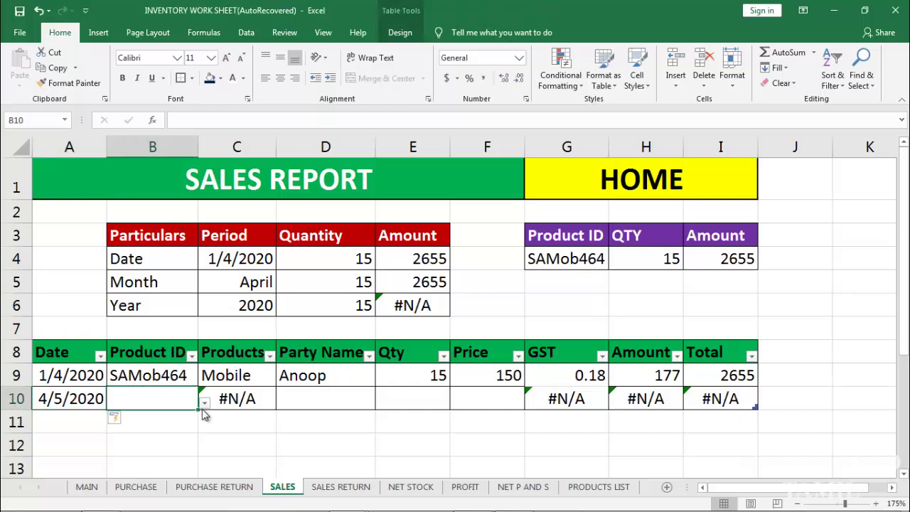
click(204, 403)
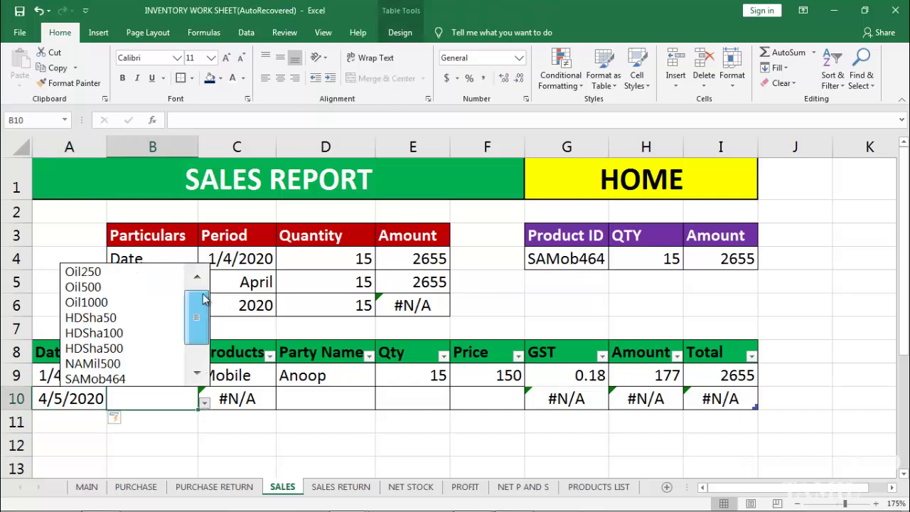
click(83, 271)
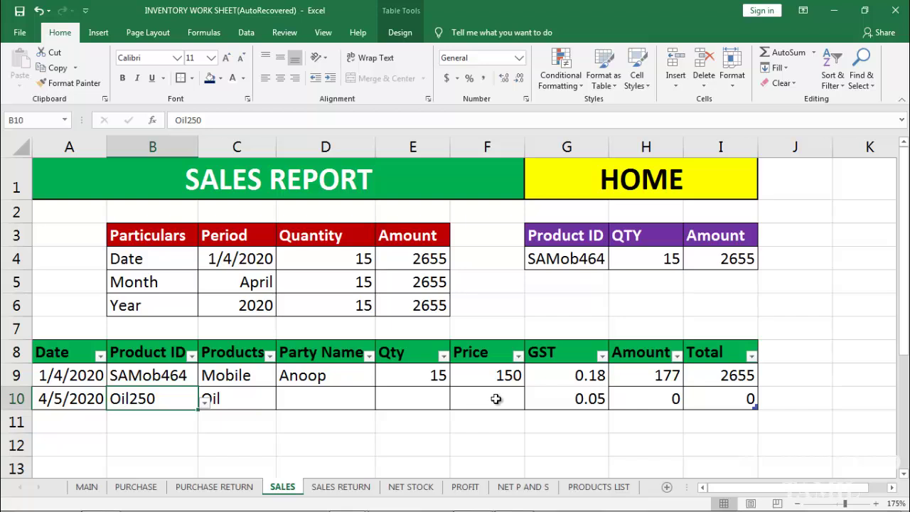
Enter price 140 and quantity 12 for the Oil250 sale, totalling 1764.
click(412, 401)
click(495, 403)
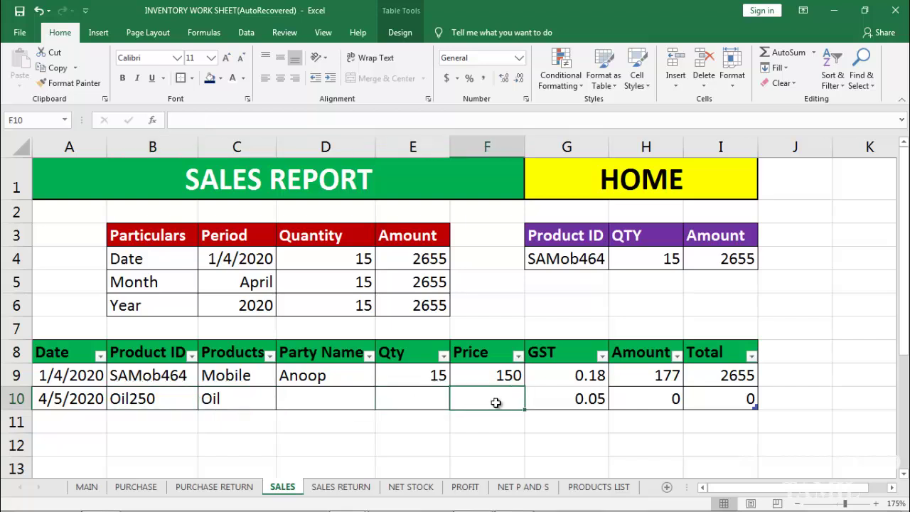
text(14)
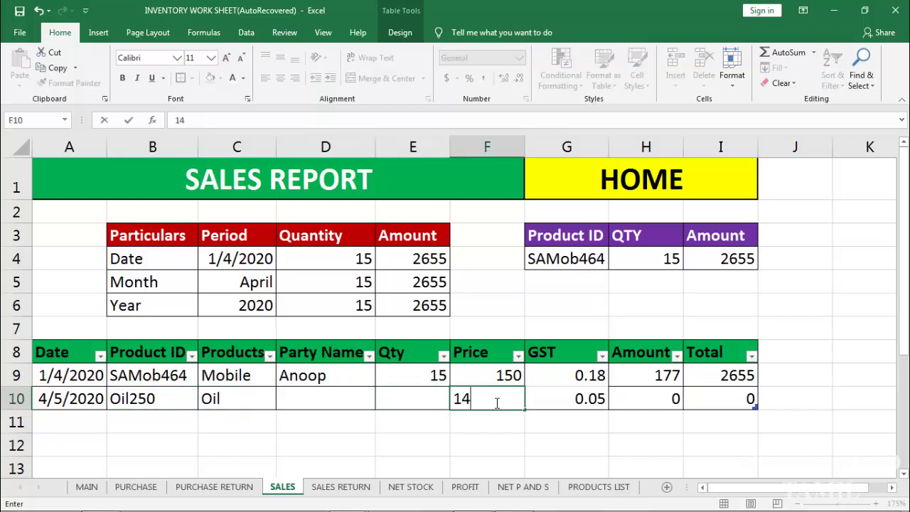
text(0)
key(Return)
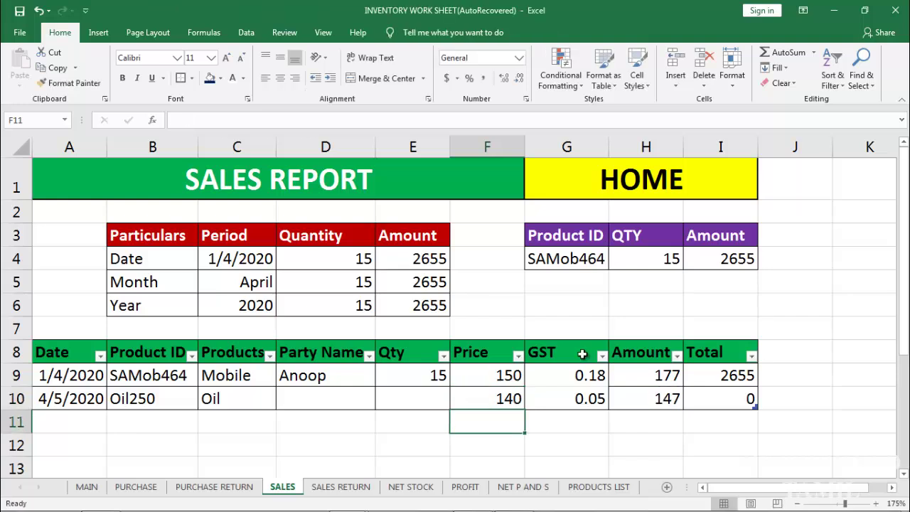
click(426, 398)
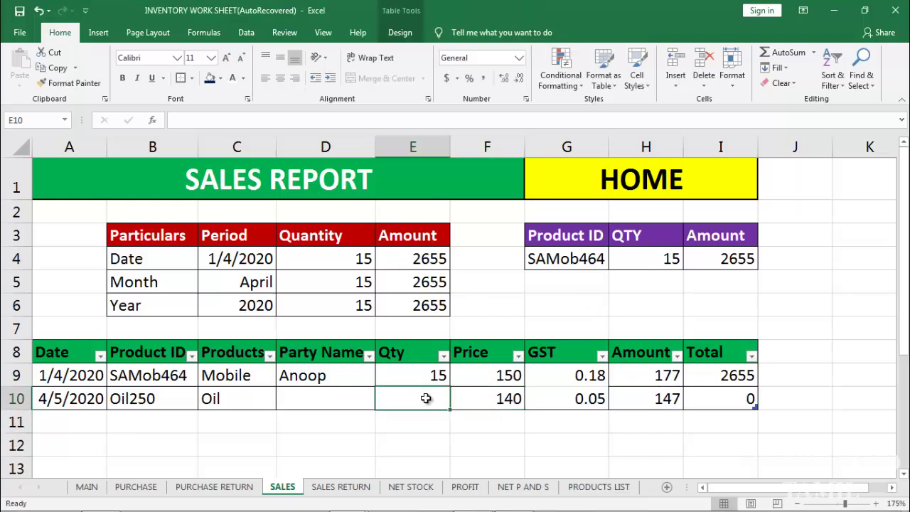
text(1)
key(BackSpace)
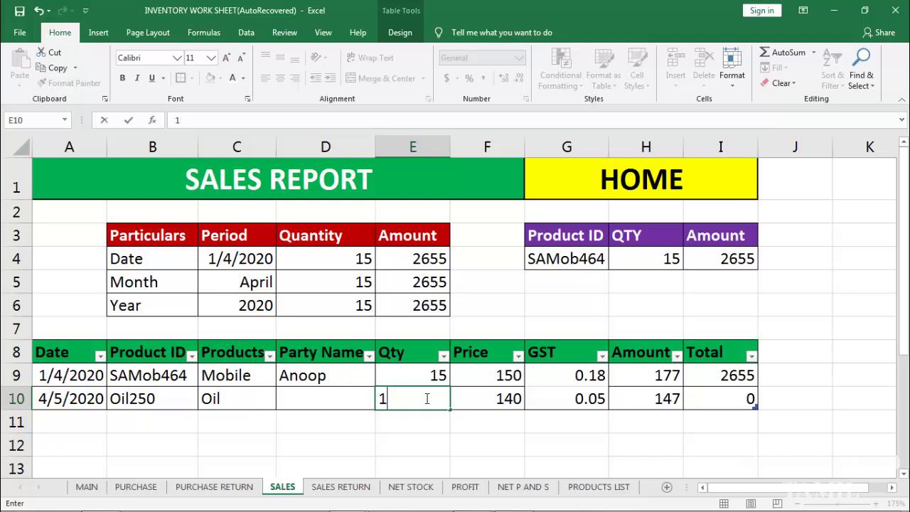
text(2)
key(Return)
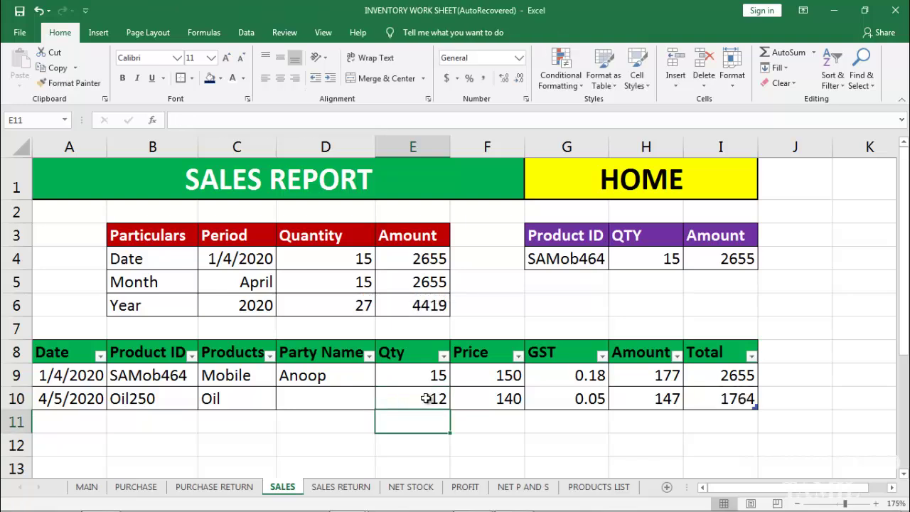
On SALES RETURN, start row 10 with date 06/05/2020 and product Oil250.
click(344, 488)
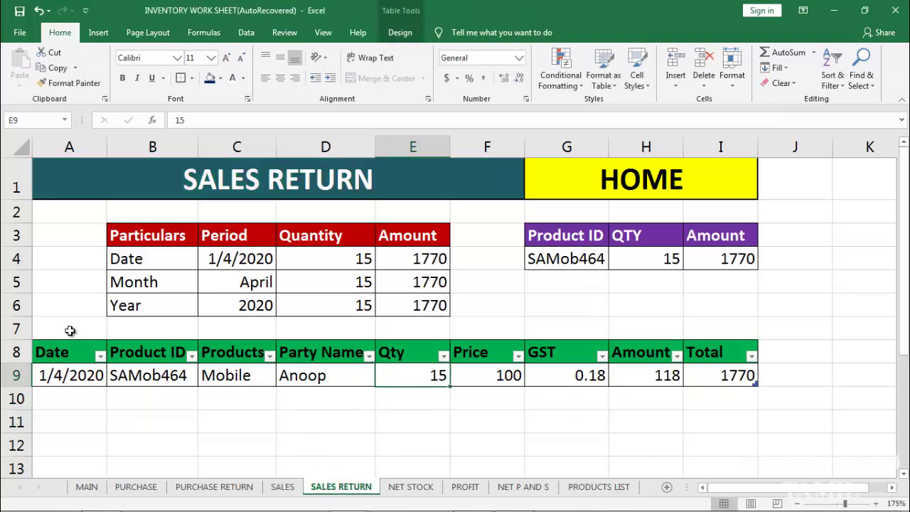
click(83, 395)
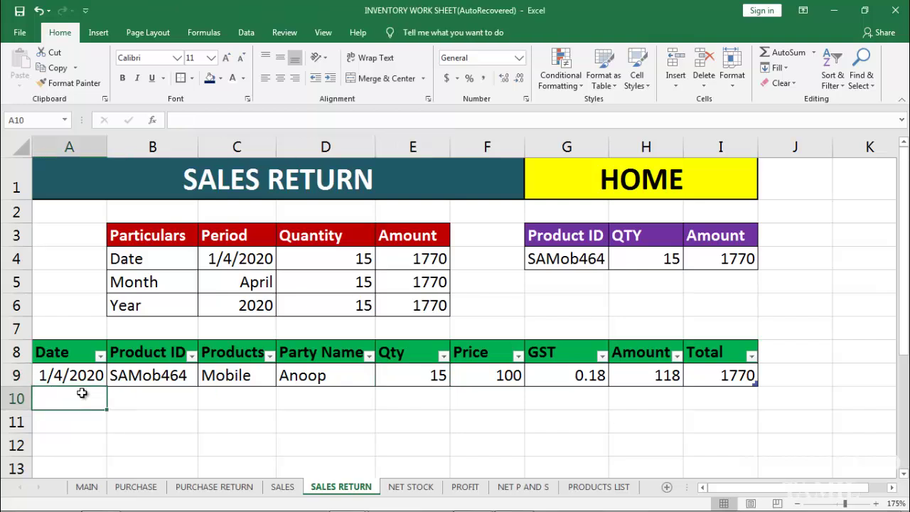
text(06/05/)
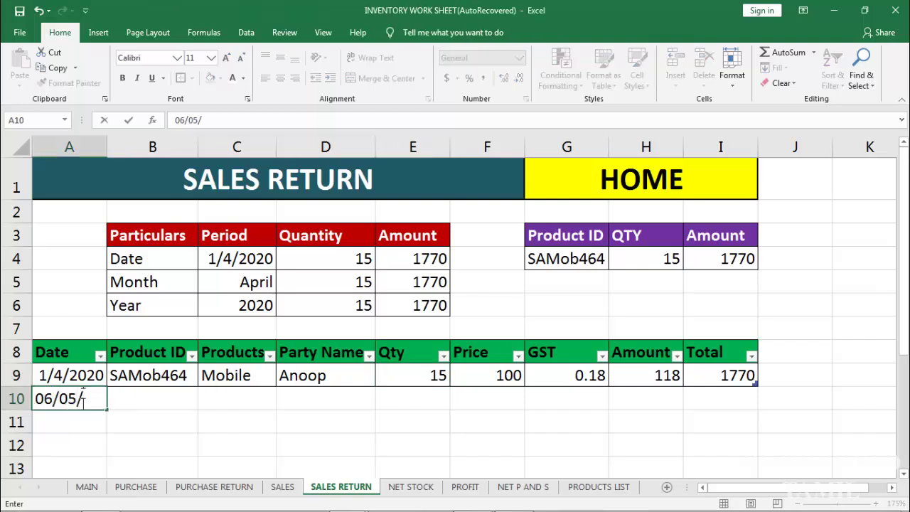
text(2020)
key(Return)
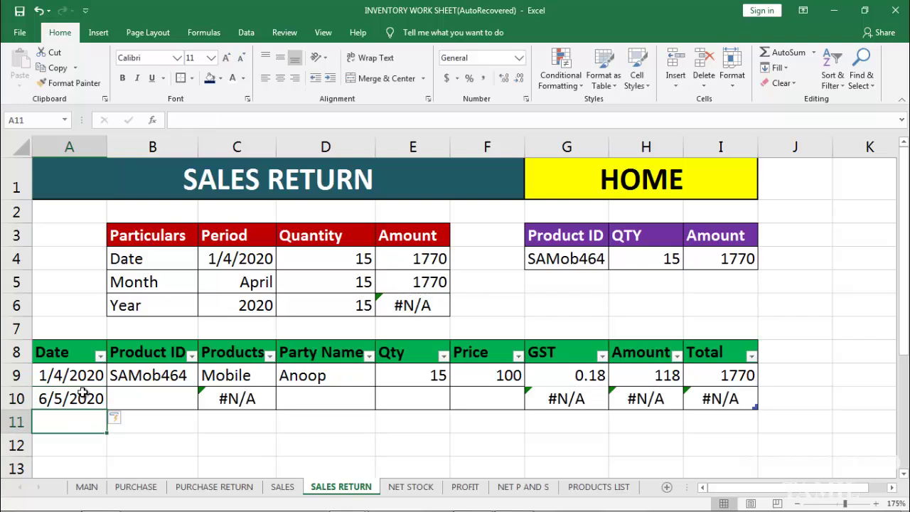
click(152, 402)
click(204, 402)
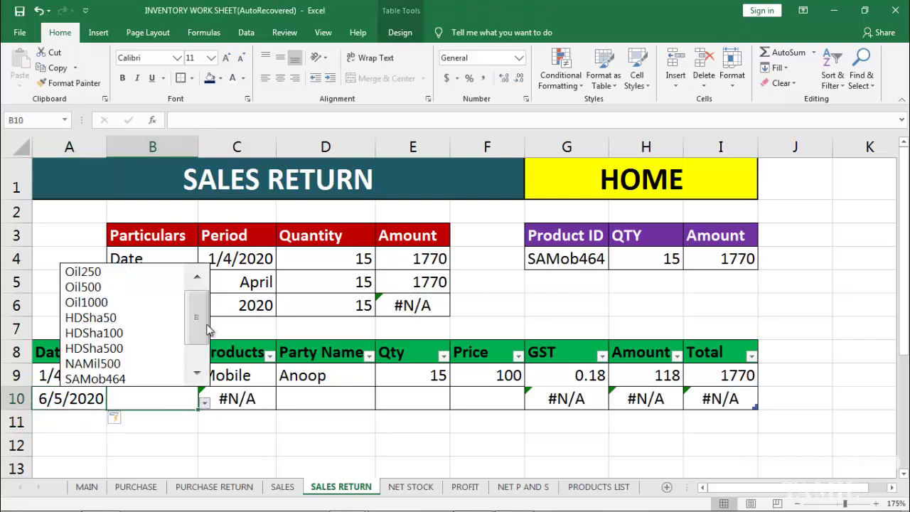
click(106, 273)
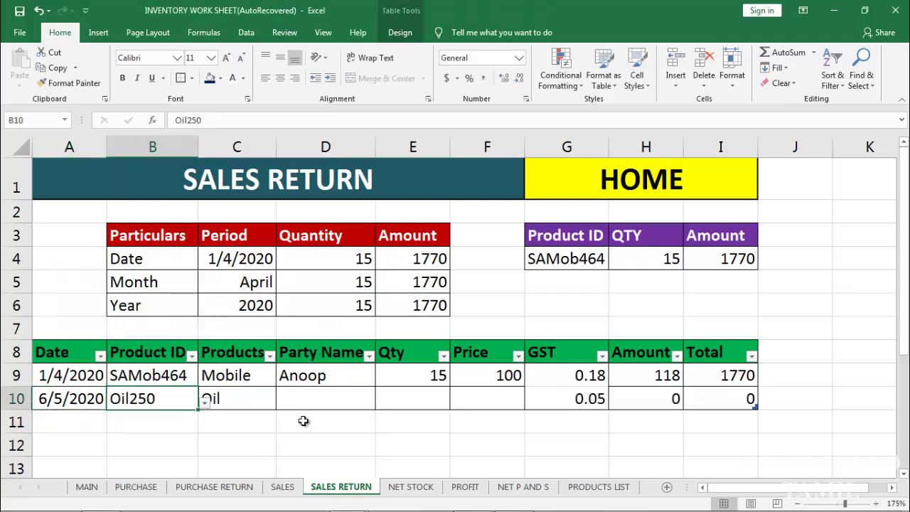
Enter return quantity 2 and price 140 for Oil250, totalling 294.
click(317, 395)
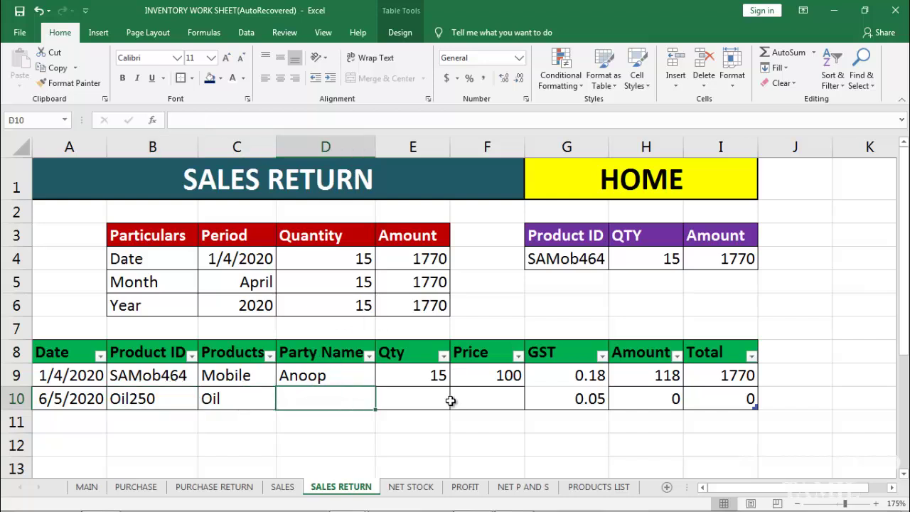
click(426, 399)
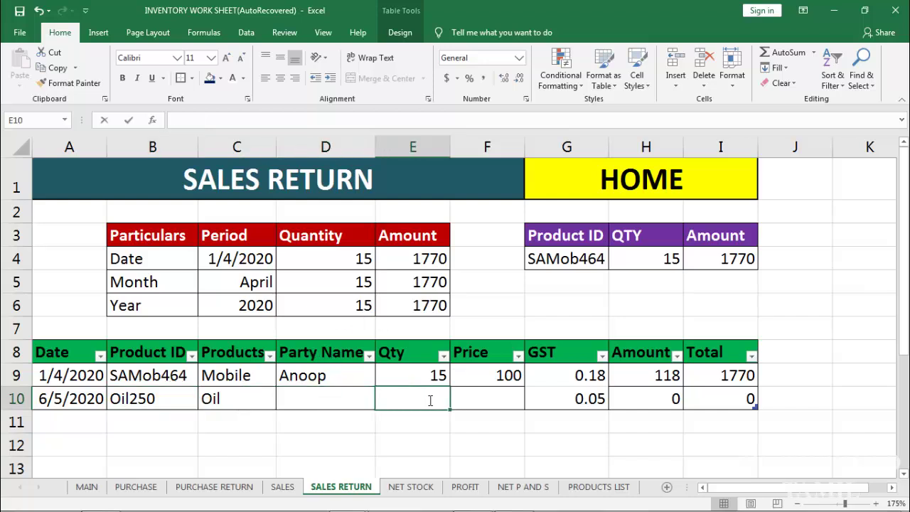
text(2)
click(499, 449)
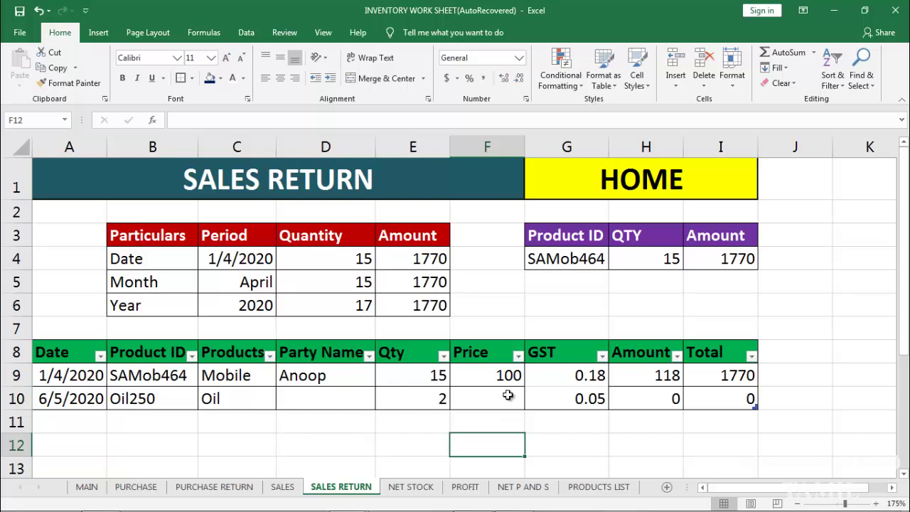
click(507, 395)
text(140)
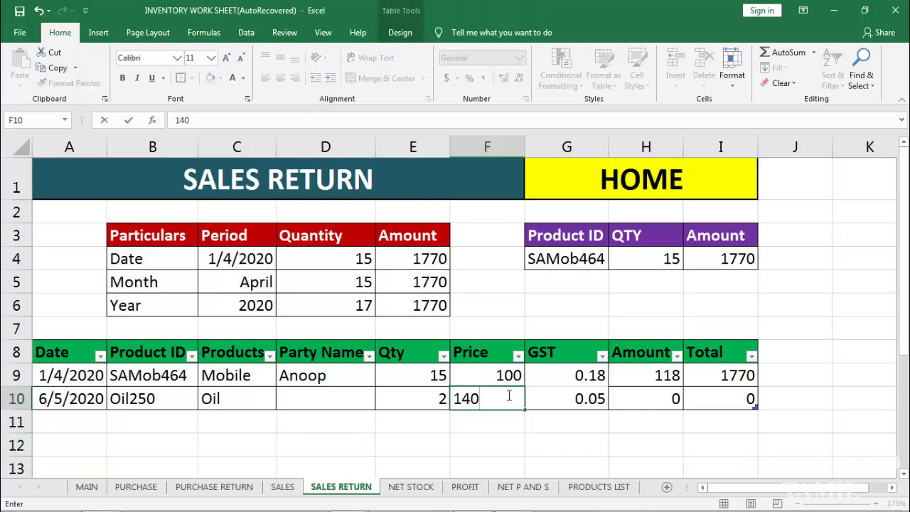
key(Return)
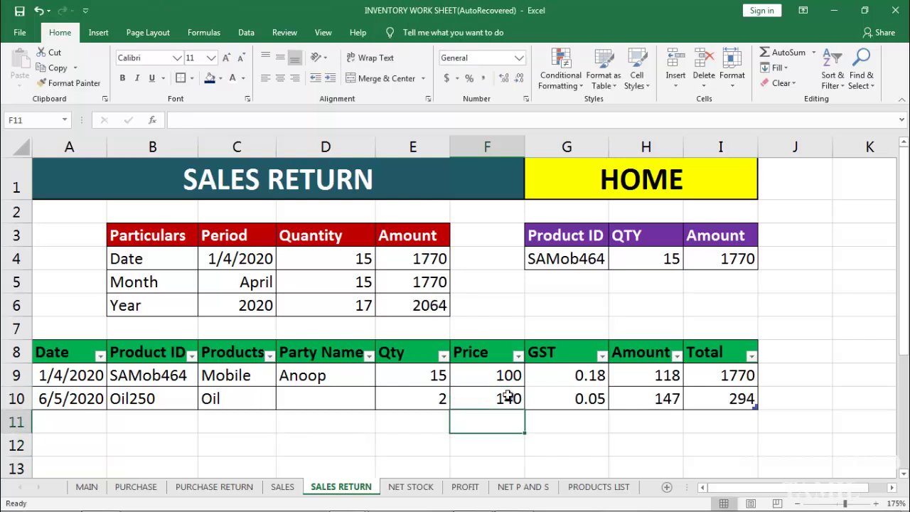
click(508, 397)
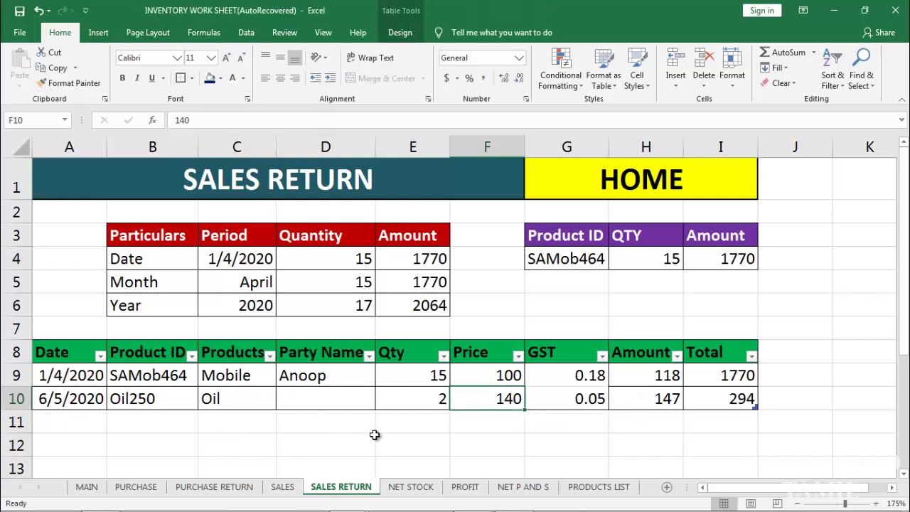
click(309, 445)
click(412, 436)
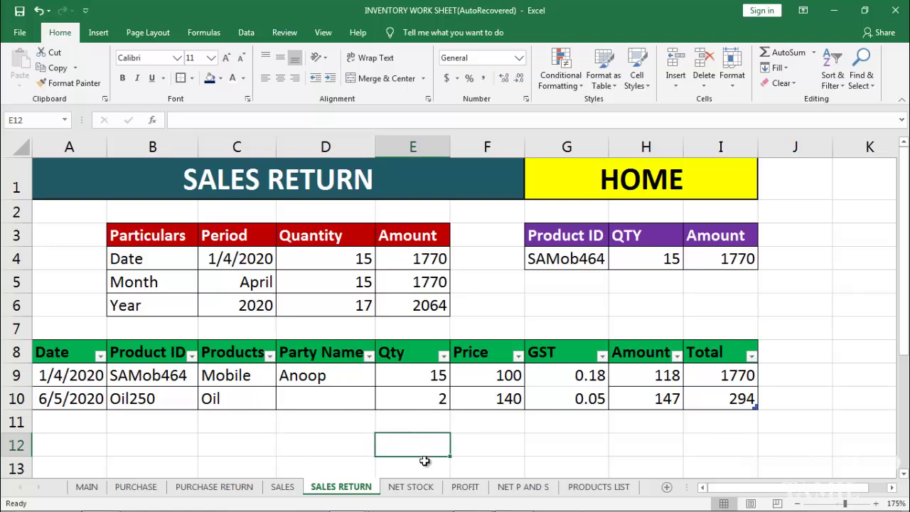
click(465, 486)
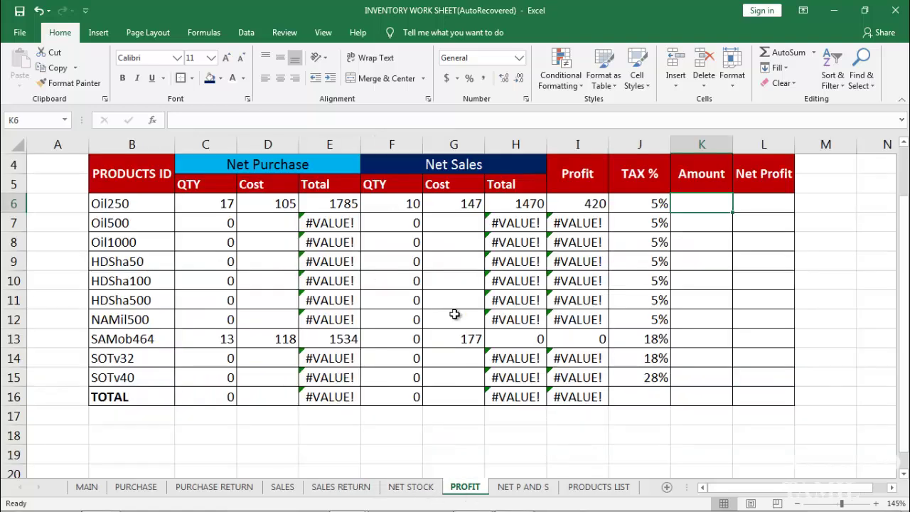
Review the Oil250 purchase quantity, purchase cost, sales cost and profit formulas.
click(222, 203)
click(284, 204)
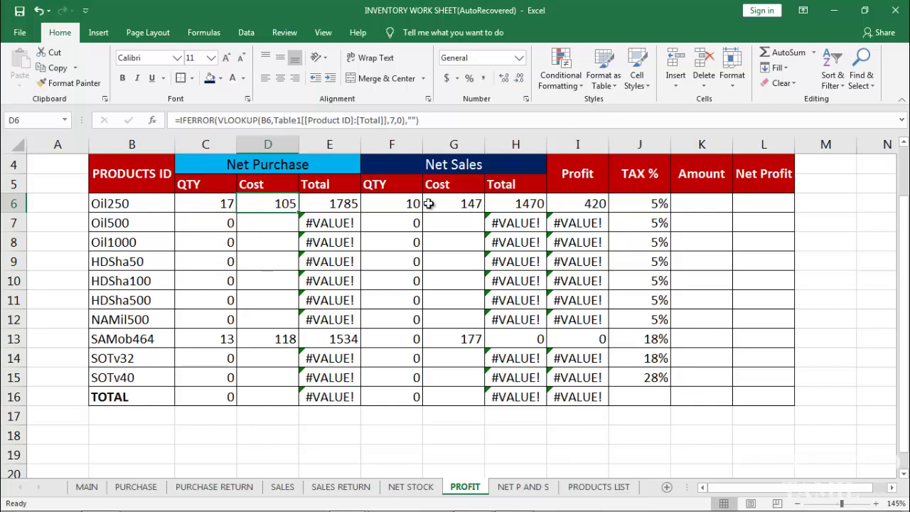
click(472, 204)
click(585, 205)
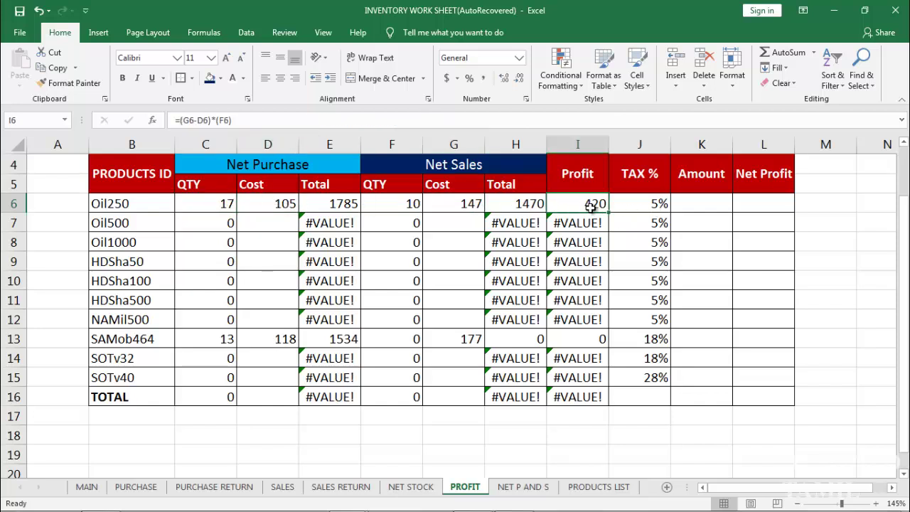
Enter =I6*J6 in K6 so Oil250's Amount is Profit times TAX %, giving 21.
click(712, 204)
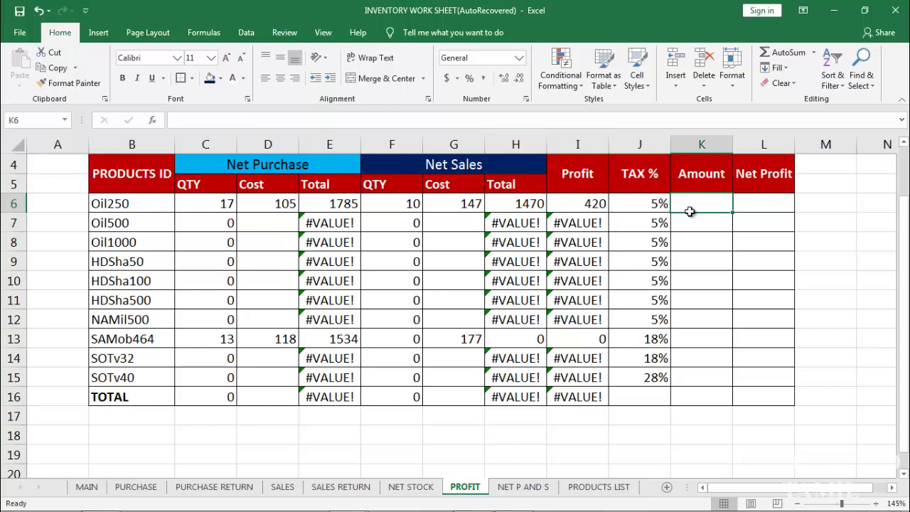
click(709, 244)
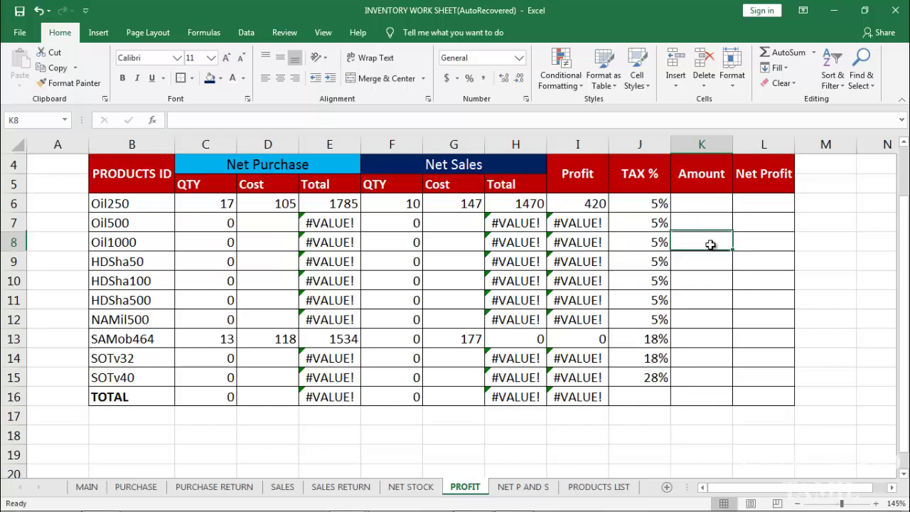
click(705, 205)
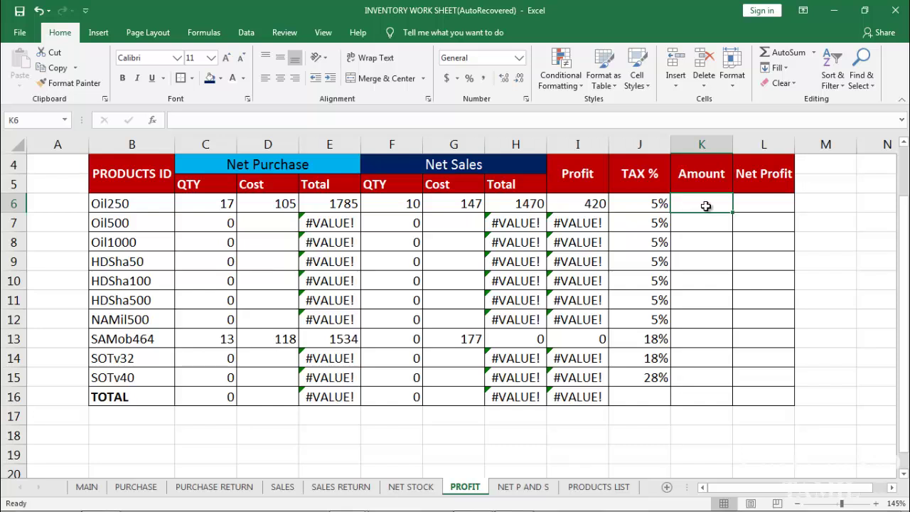
text(=)
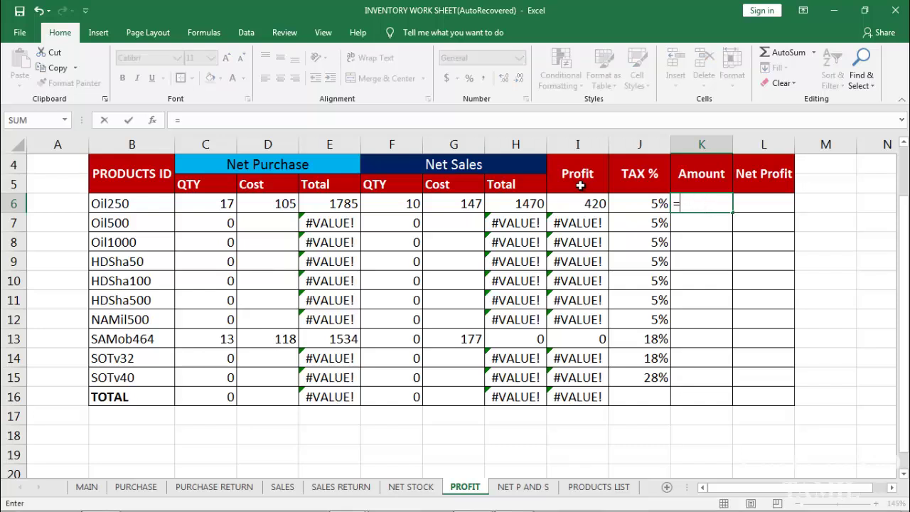
click(590, 205)
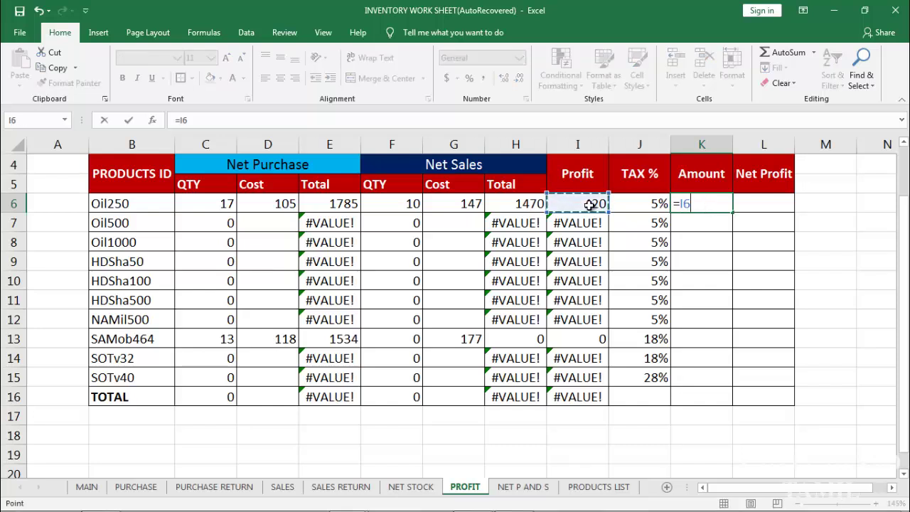
text(*)
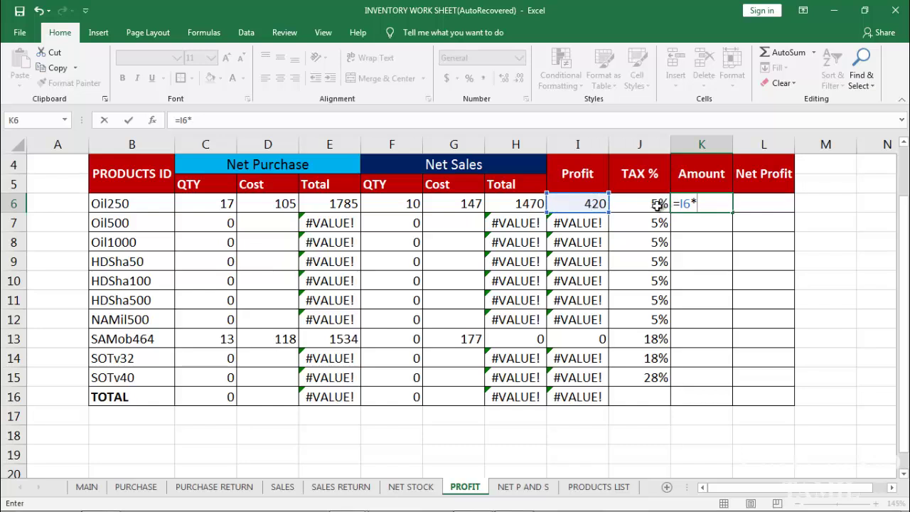
click(653, 205)
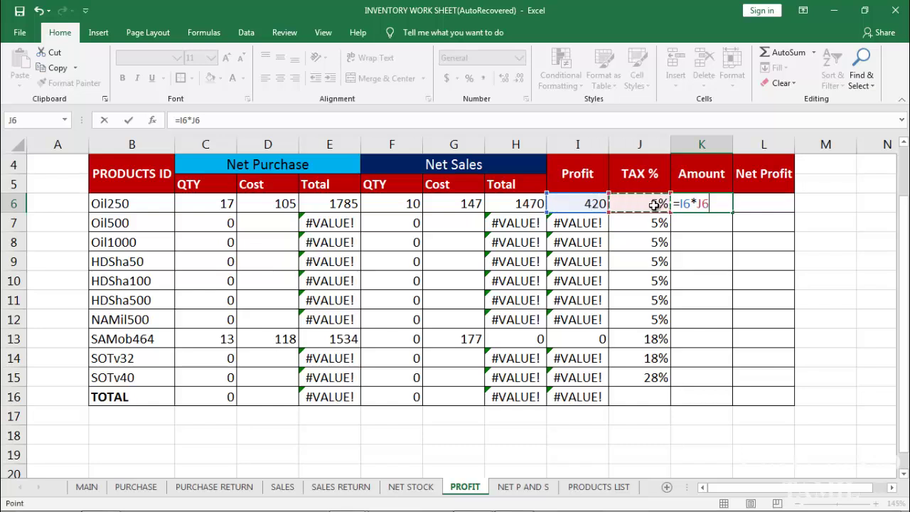
key(Return)
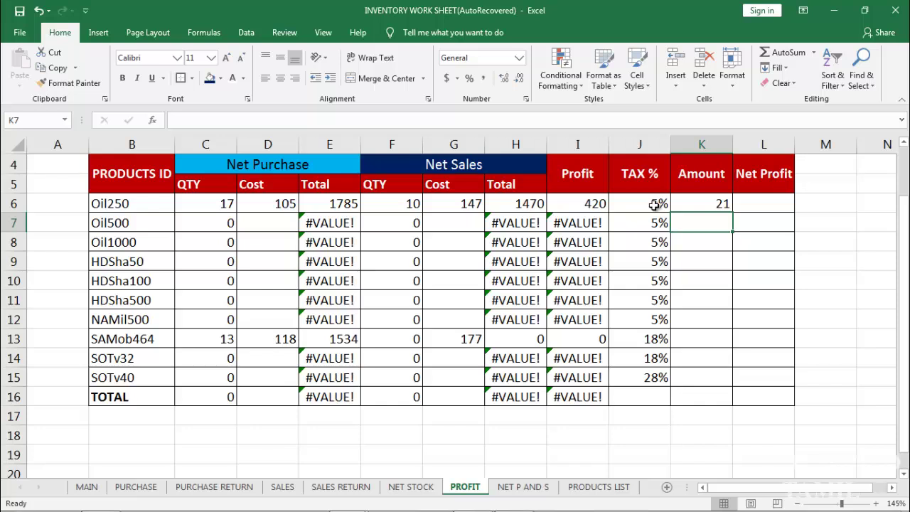
click(719, 204)
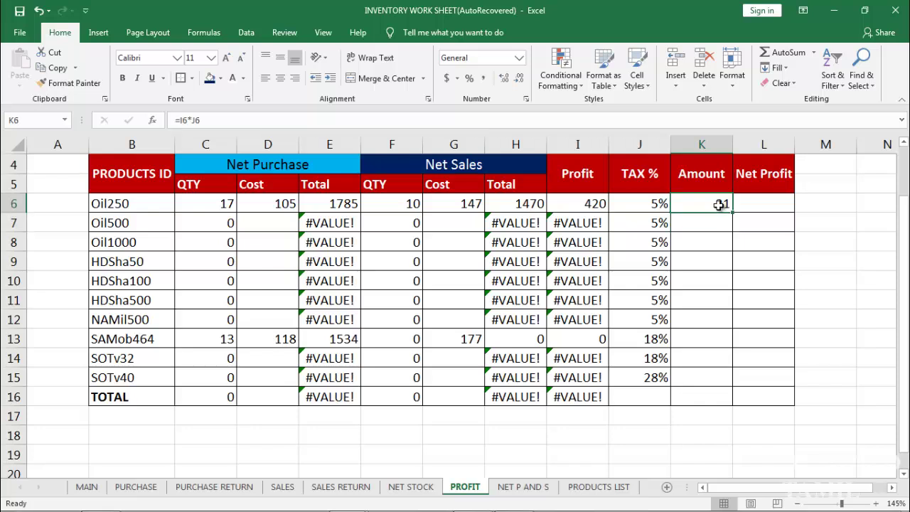
click(410, 206)
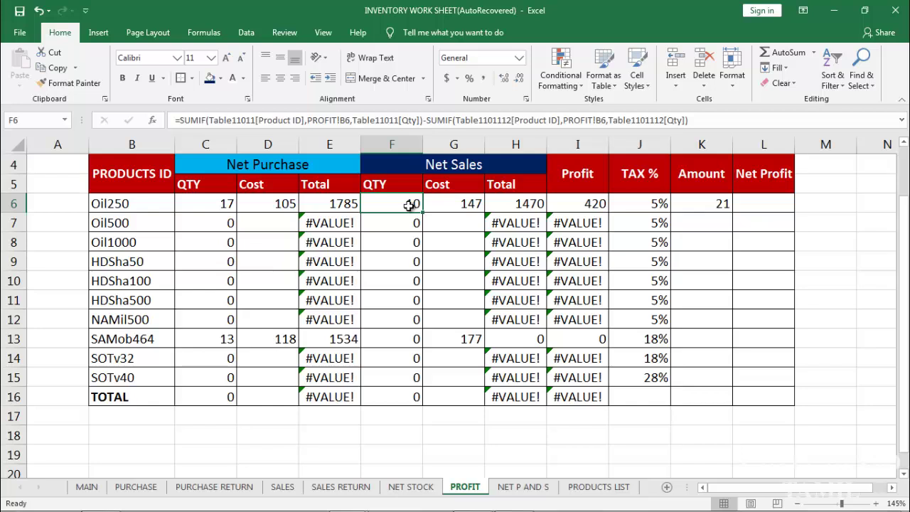
click(711, 205)
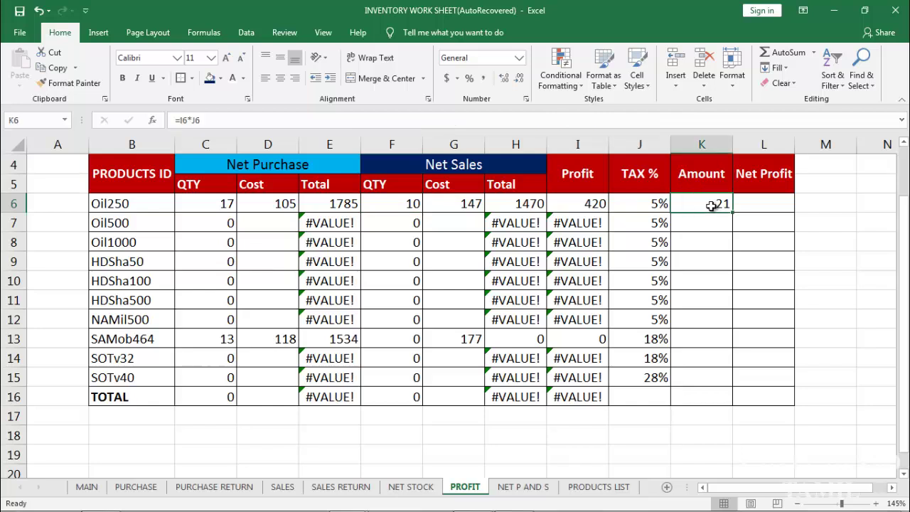
click(756, 204)
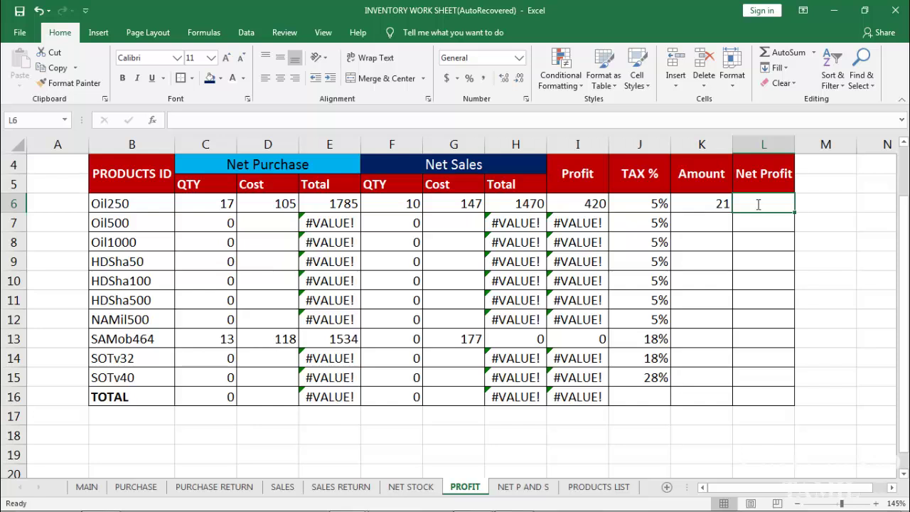
Enter =I6-K6 in L6 for Oil250's Net Profit of 399.
text(=)
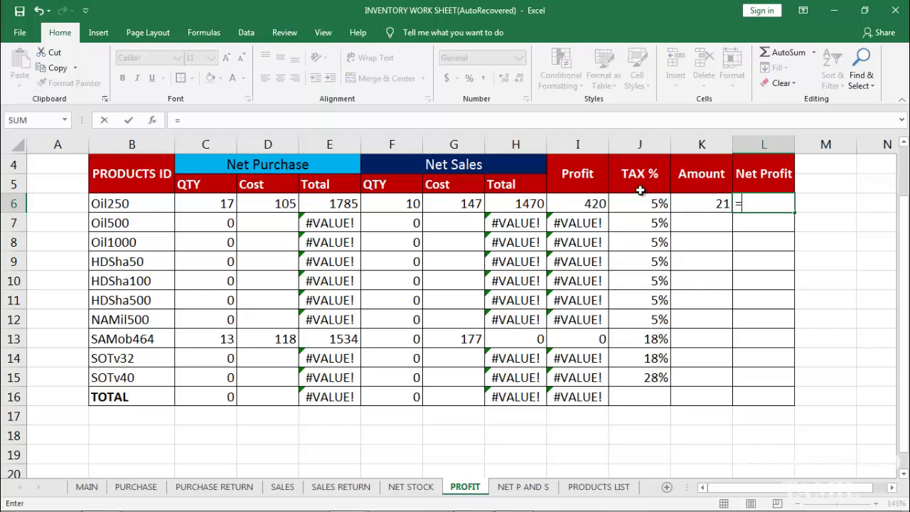
click(585, 205)
text(-)
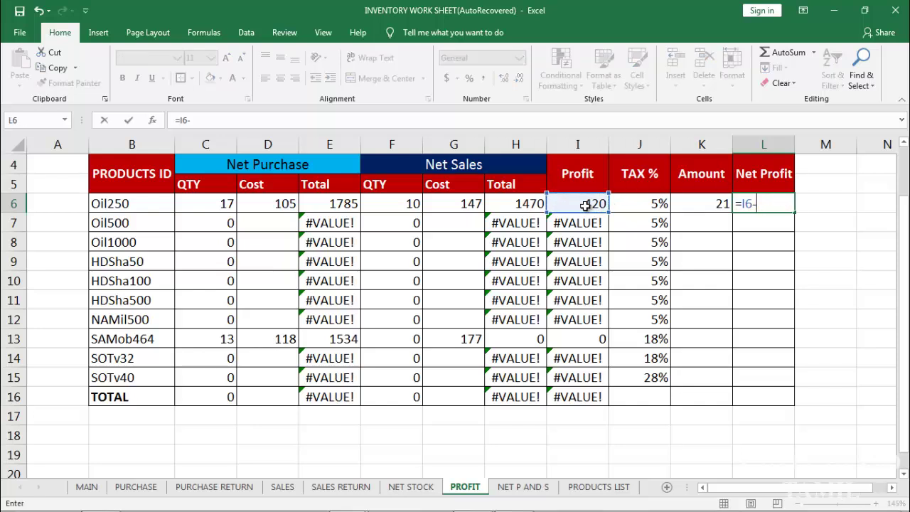
click(722, 204)
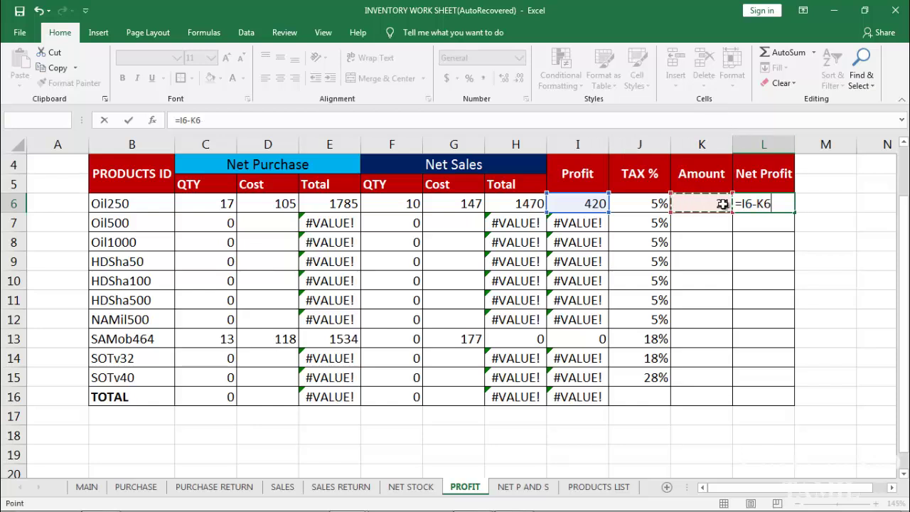
key(Return)
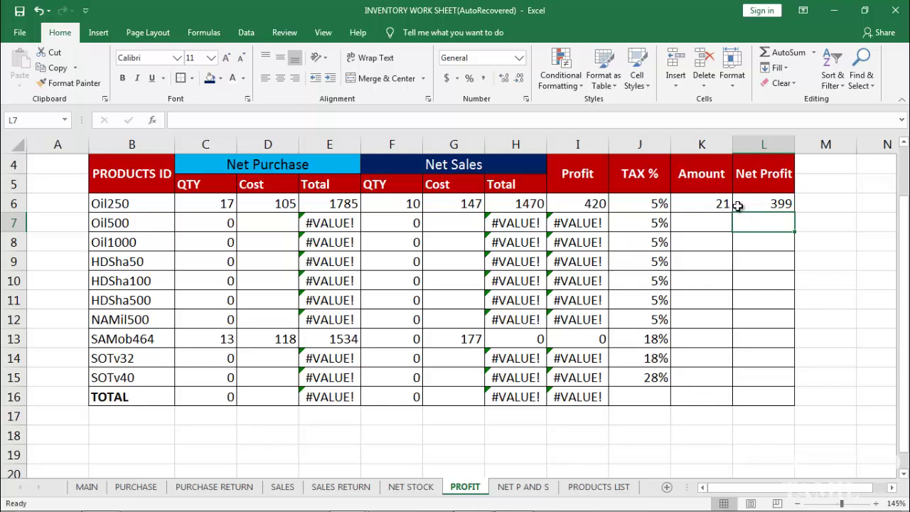
Fill the Amount and Net Profit formulas down through row 16.
click(711, 203)
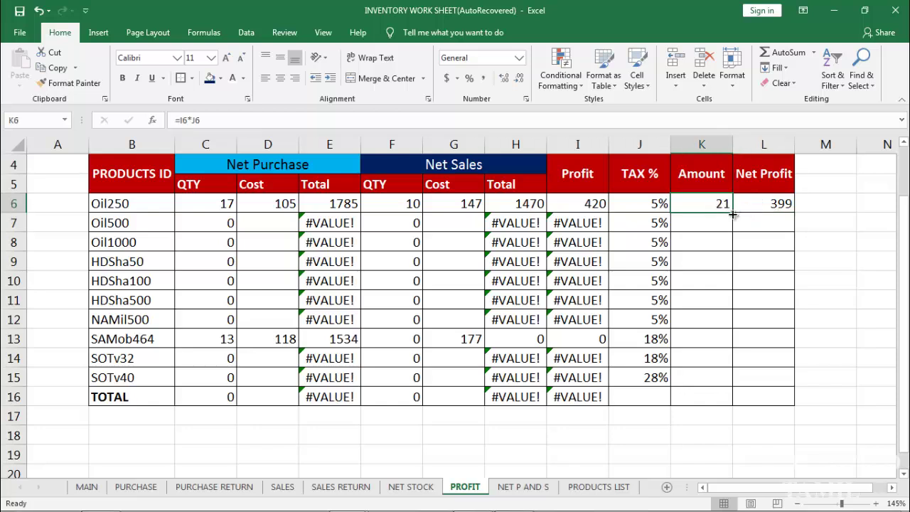
drag(732, 213, 713, 402)
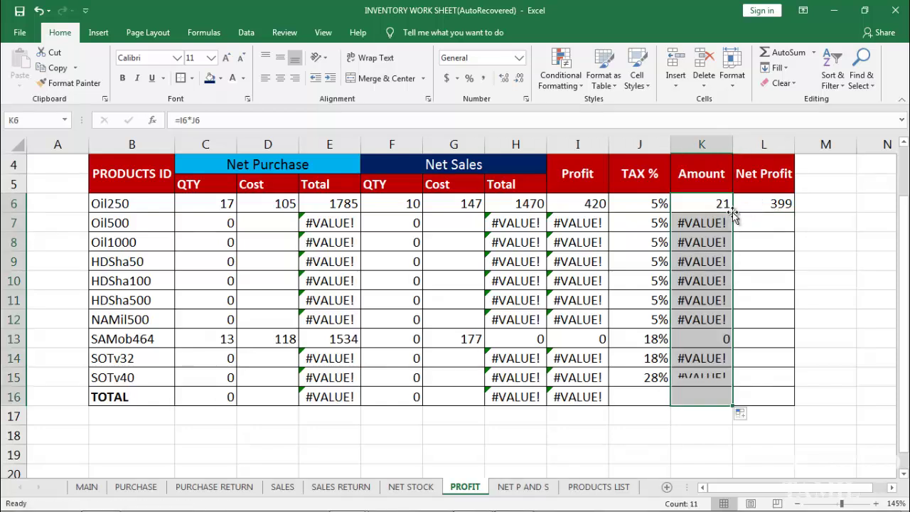
click(778, 202)
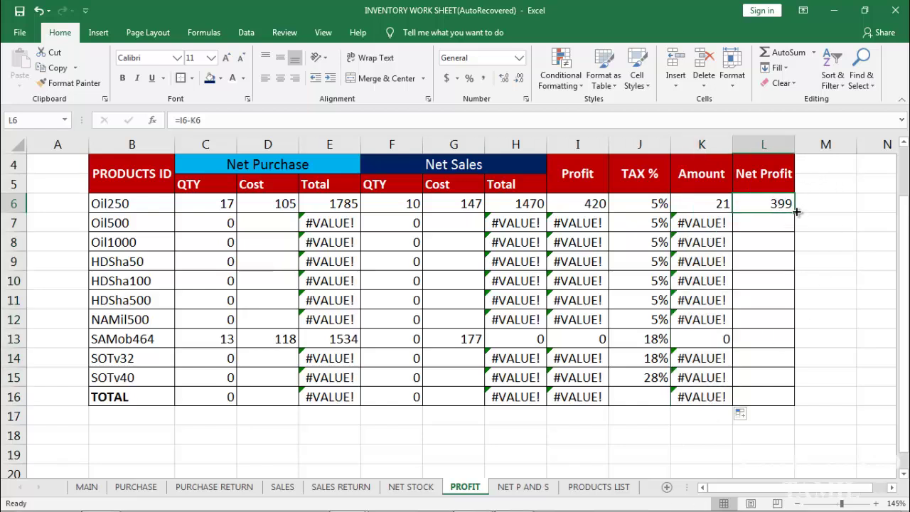
double_click(797, 211)
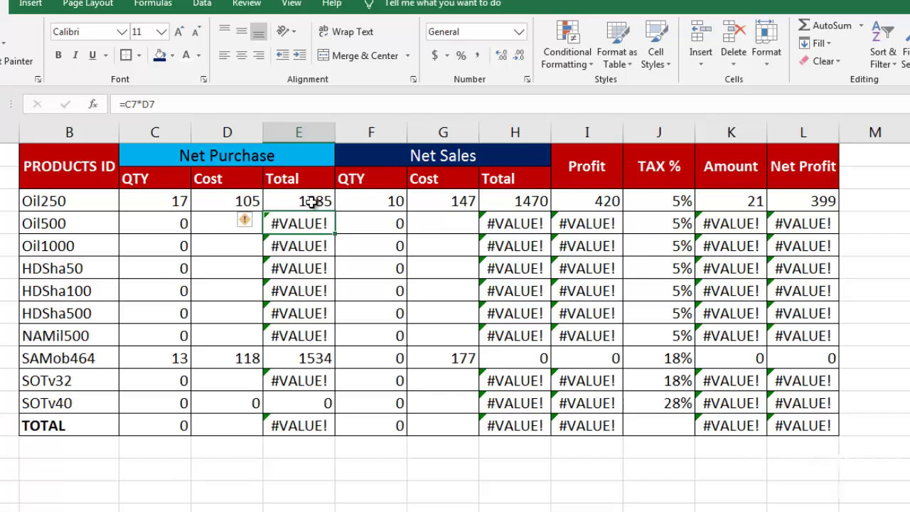
Wrap the E6 Total in =IFERROR(C6*D6,"") and fill it down to E16.
double_click(305, 201)
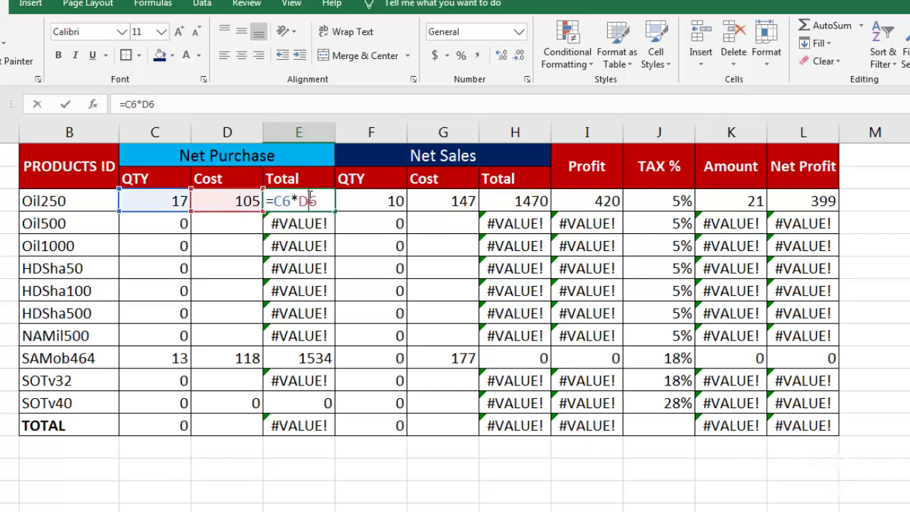
click(271, 201)
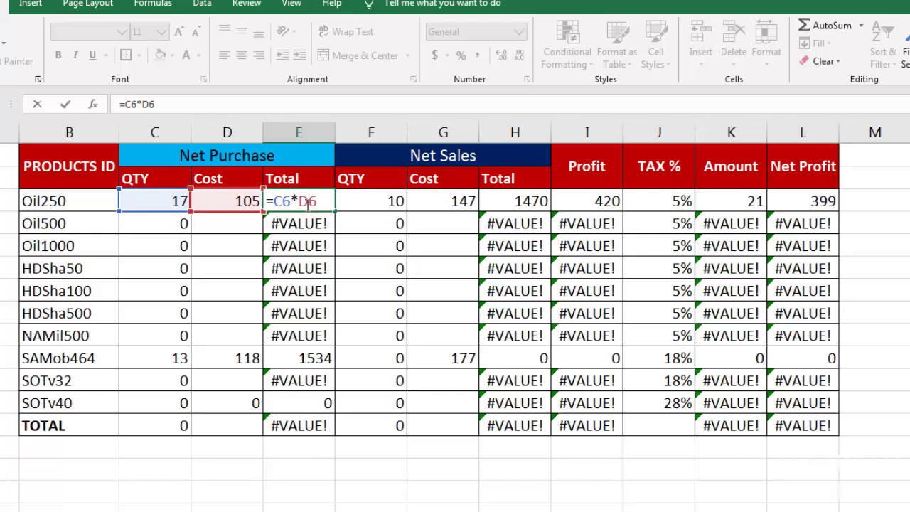
text(IFE)
key(Tab)
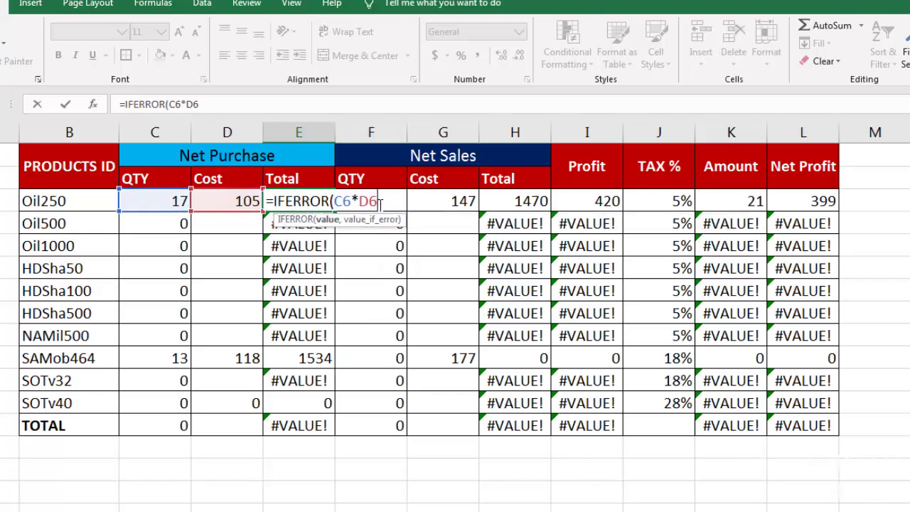
text(,)
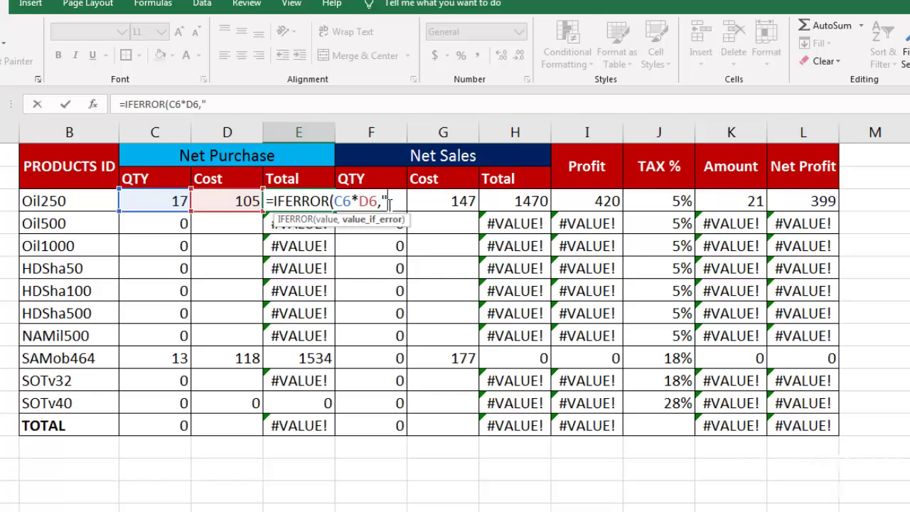
text(""))
key(Return)
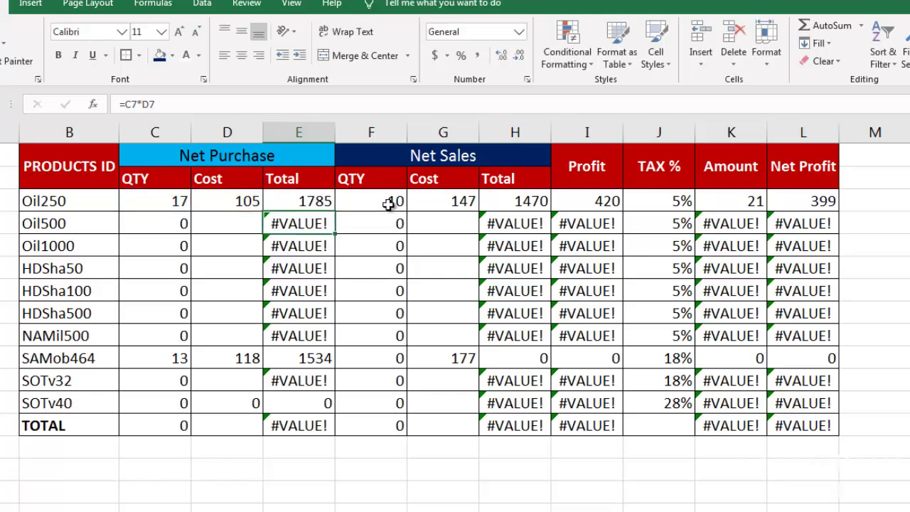
click(315, 199)
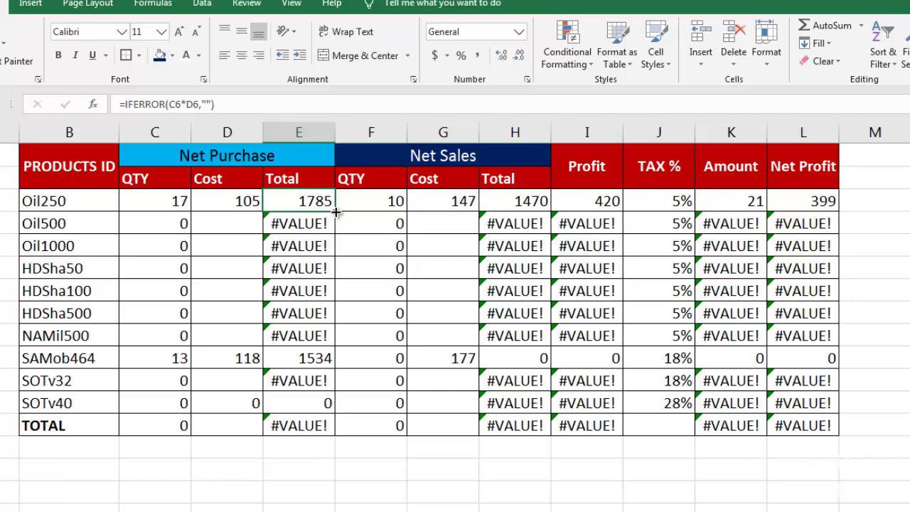
double_click(335, 211)
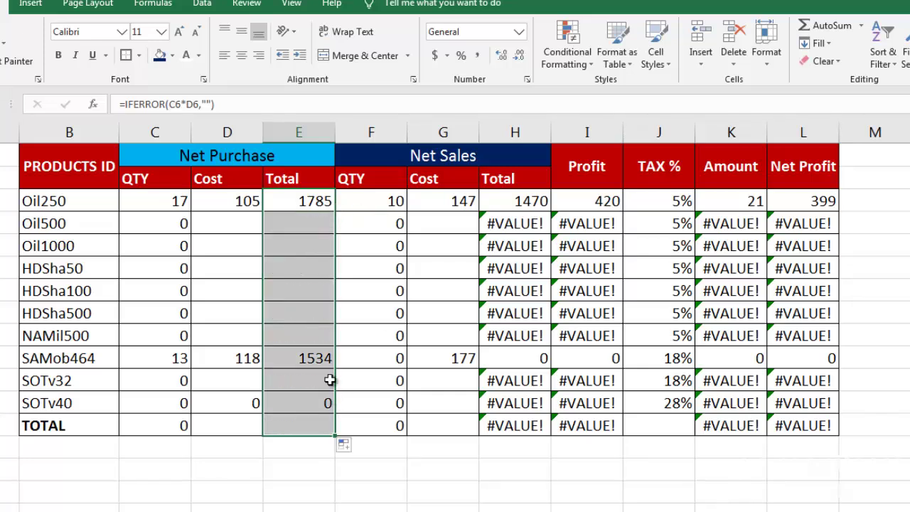
click(589, 226)
click(532, 221)
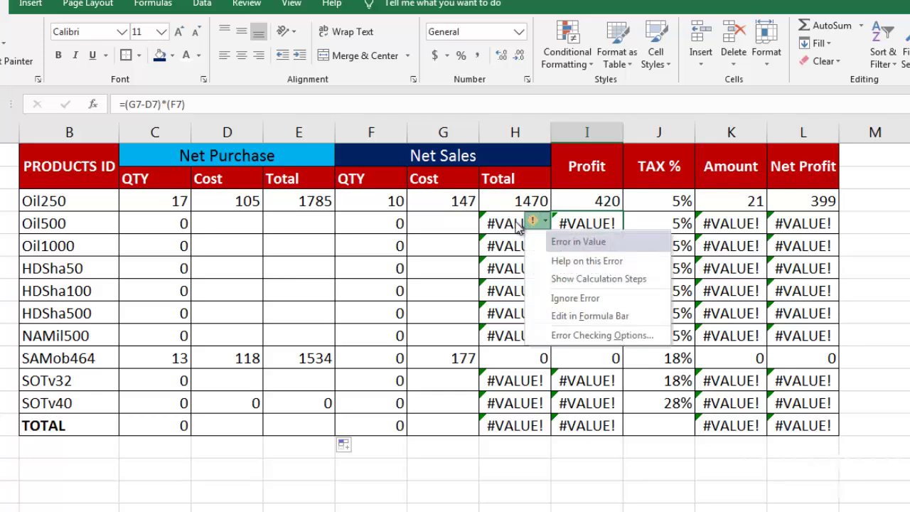
click(517, 200)
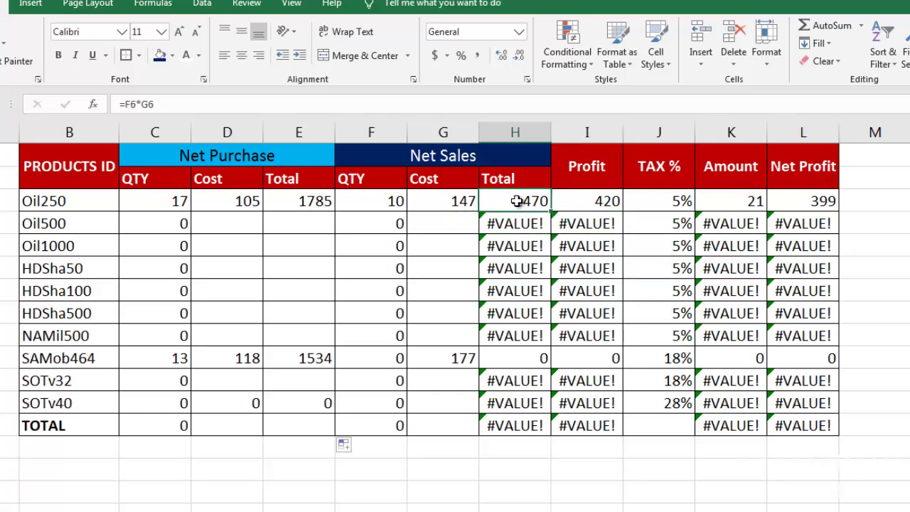
Rewrite H6 as =IFERROR(F6*G6,""), fixing its syntax errors, and fill it down to H16.
double_click(516, 201)
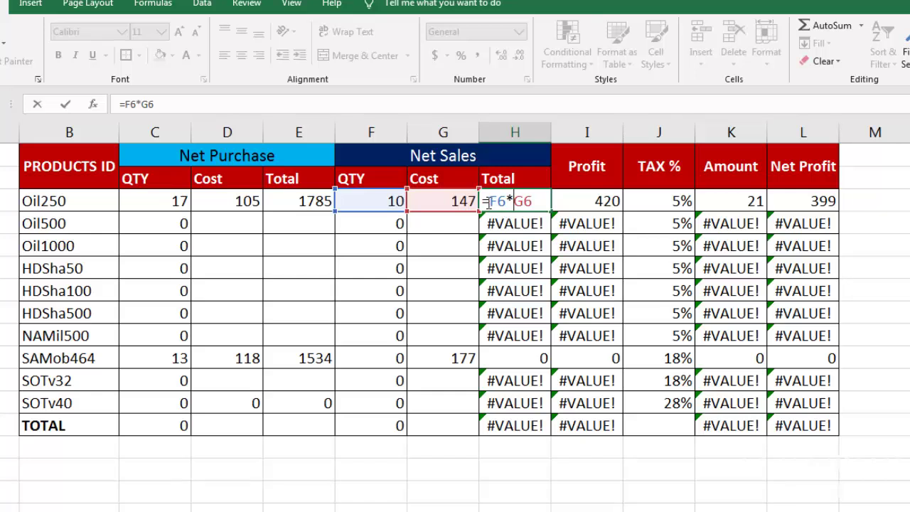
text(IF)
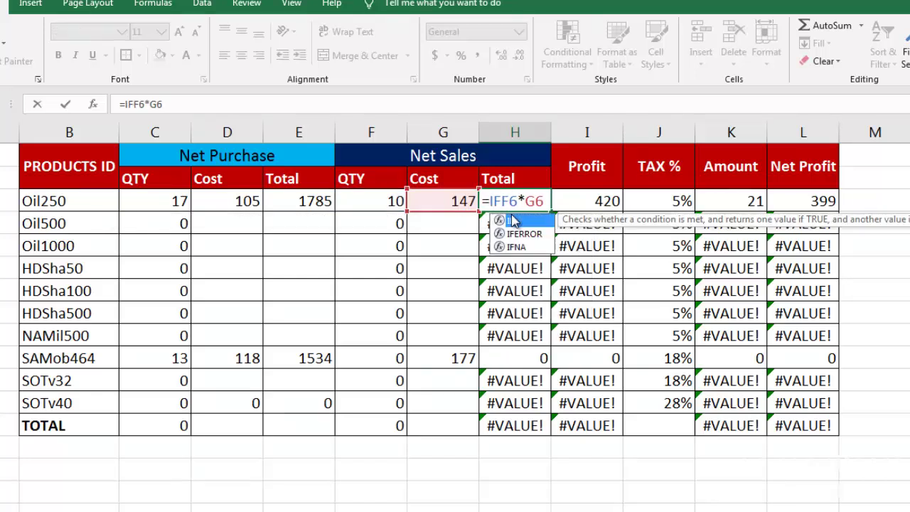
double_click(524, 233)
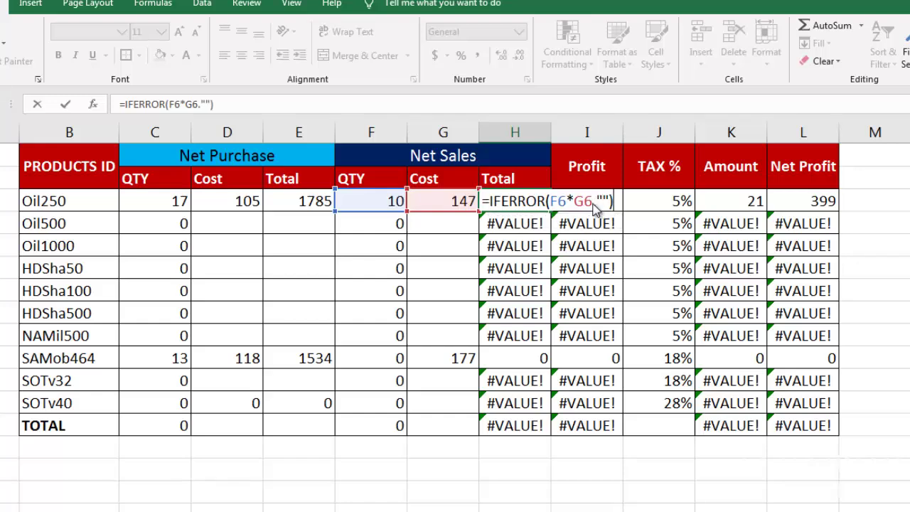
key(Return)
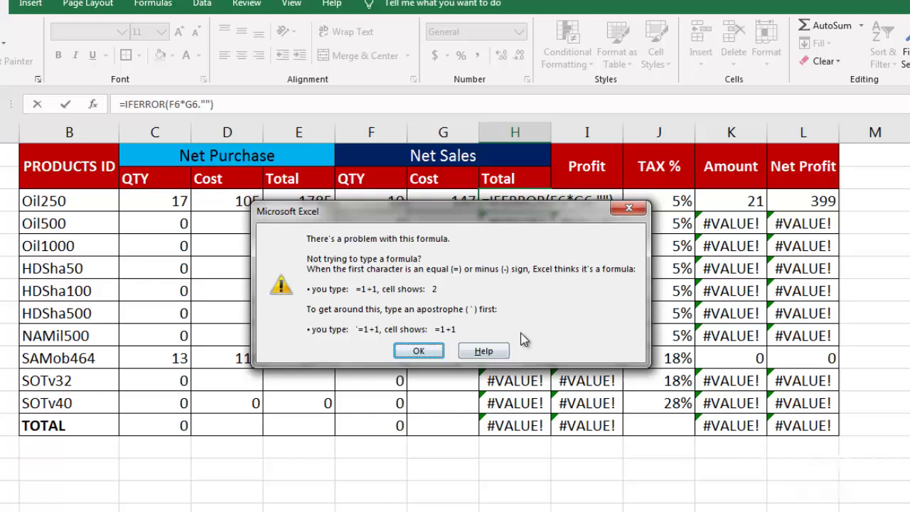
click(628, 208)
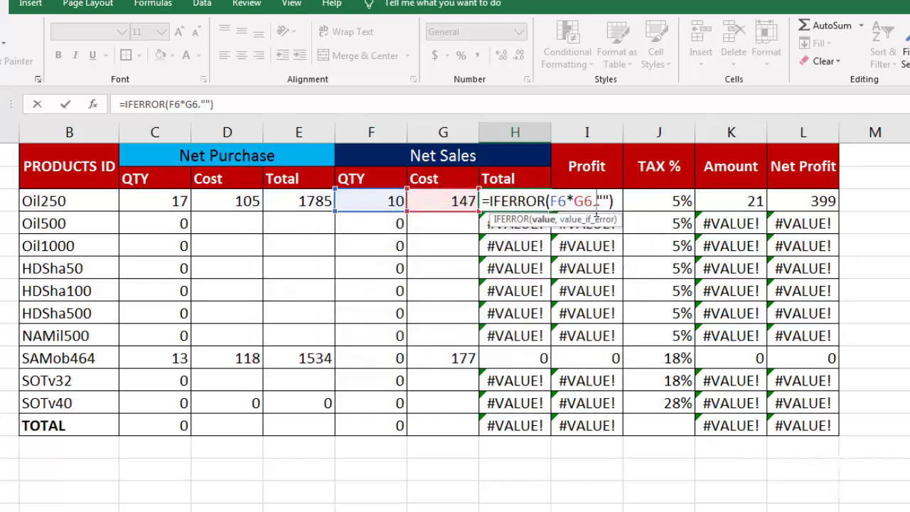
key(BackSpace)
key(Return)
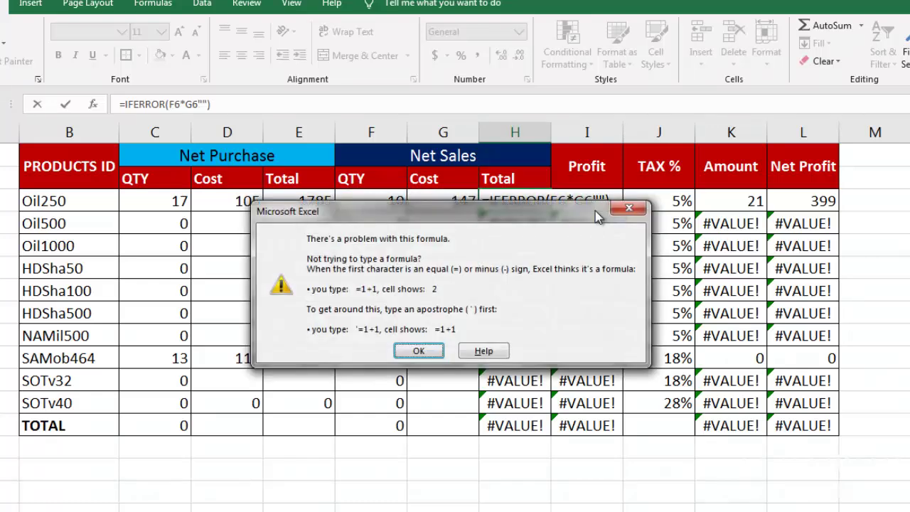
click(629, 207)
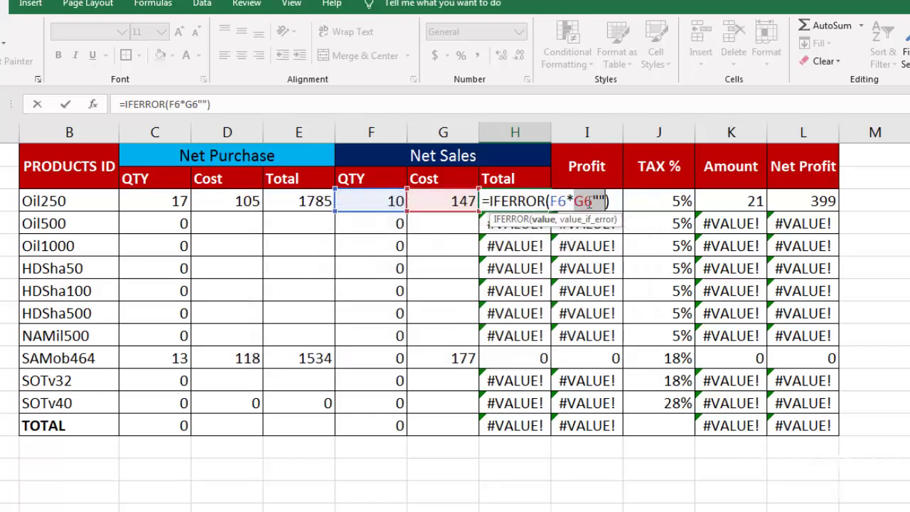
click(592, 202)
text(,)
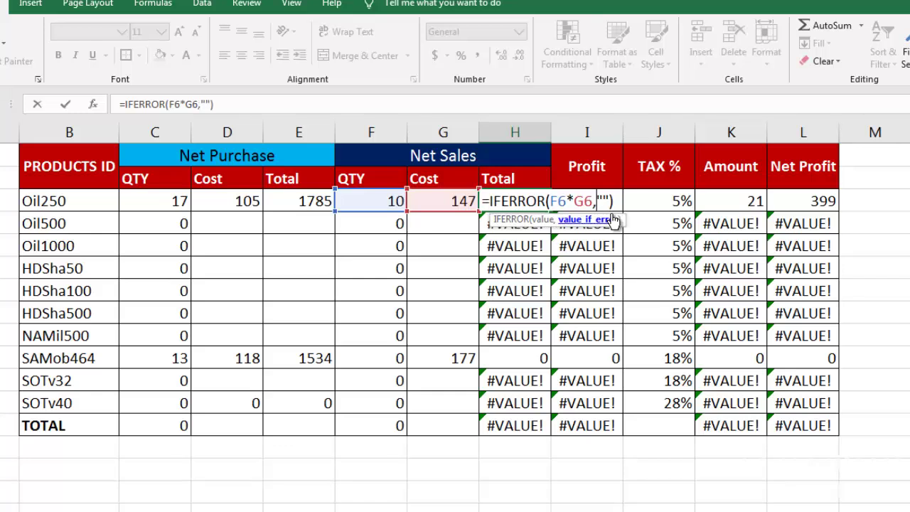
key(Return)
click(520, 201)
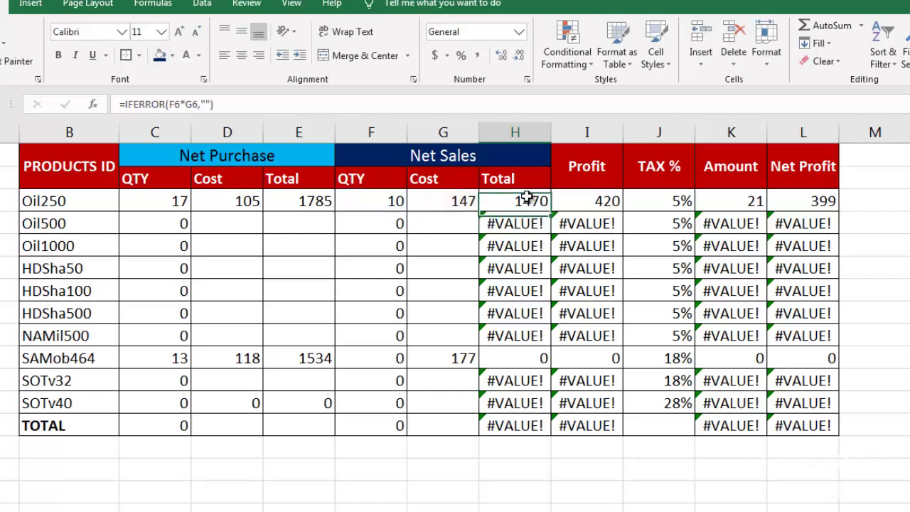
double_click(551, 212)
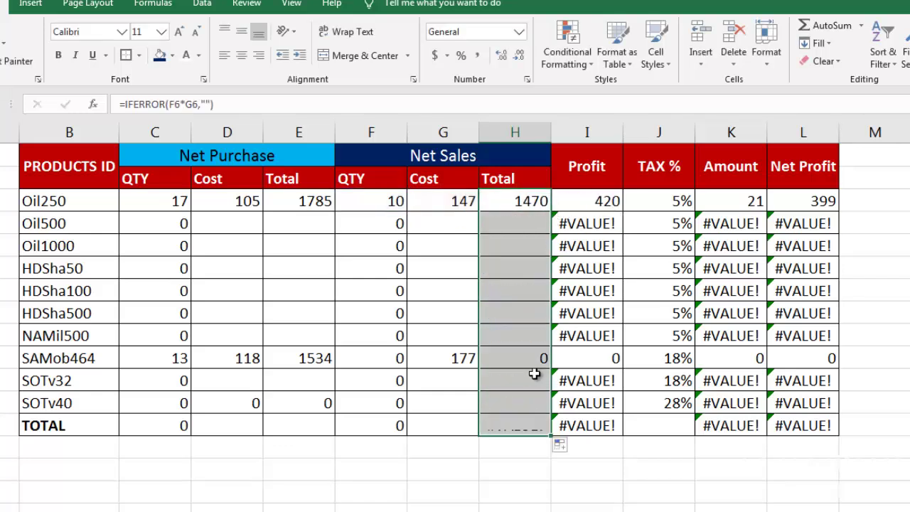
Change K6 to =IFERROR(I6*J6,"") and fill it down to K16, keeping 21 for Oil250.
click(739, 201)
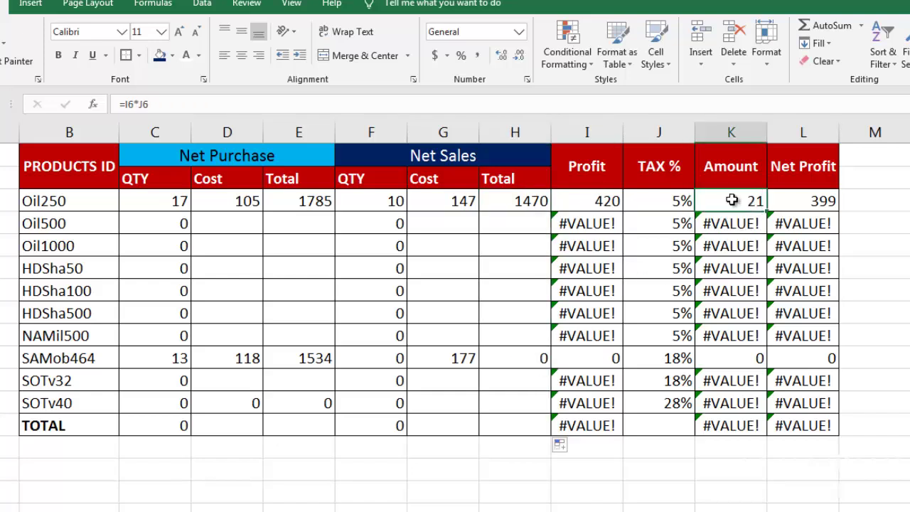
double_click(731, 201)
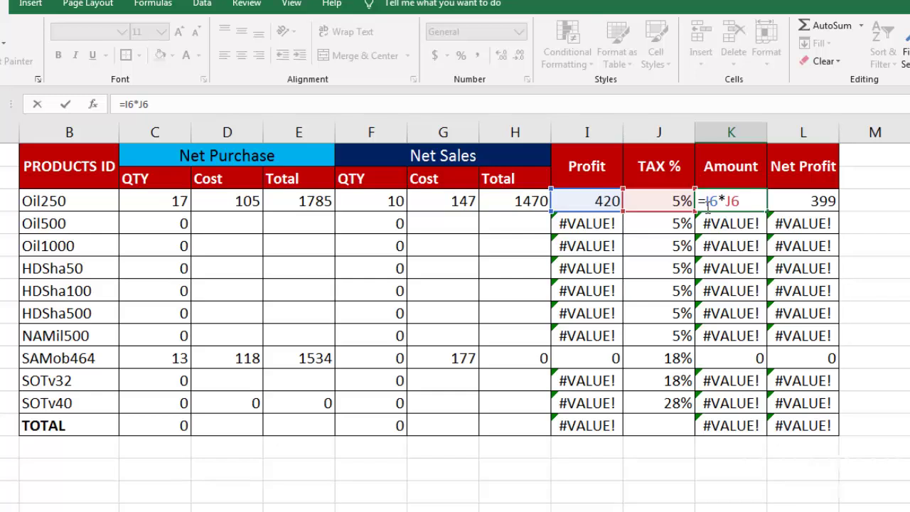
text(IFE)
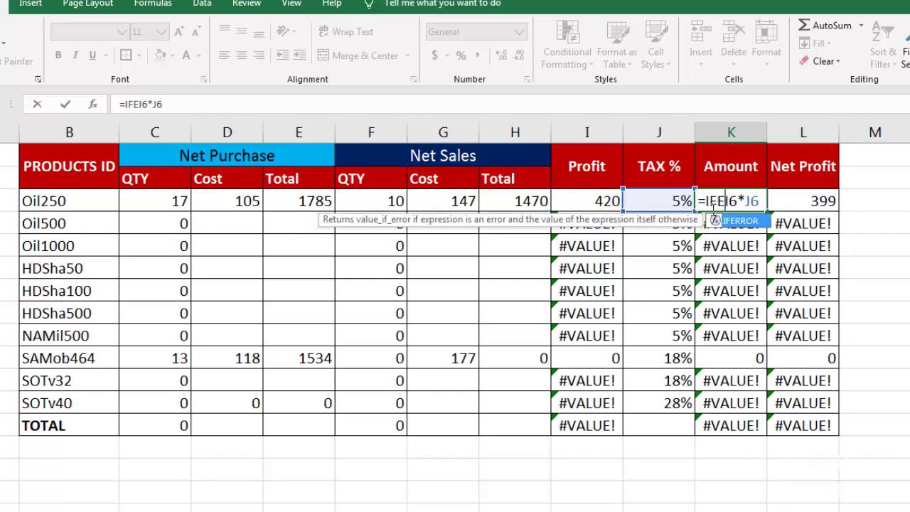
key(Tab)
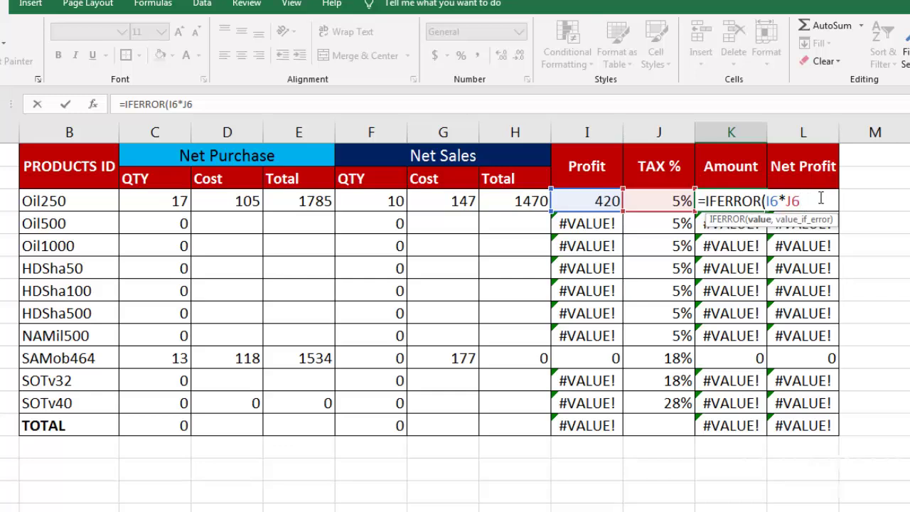
text(,)
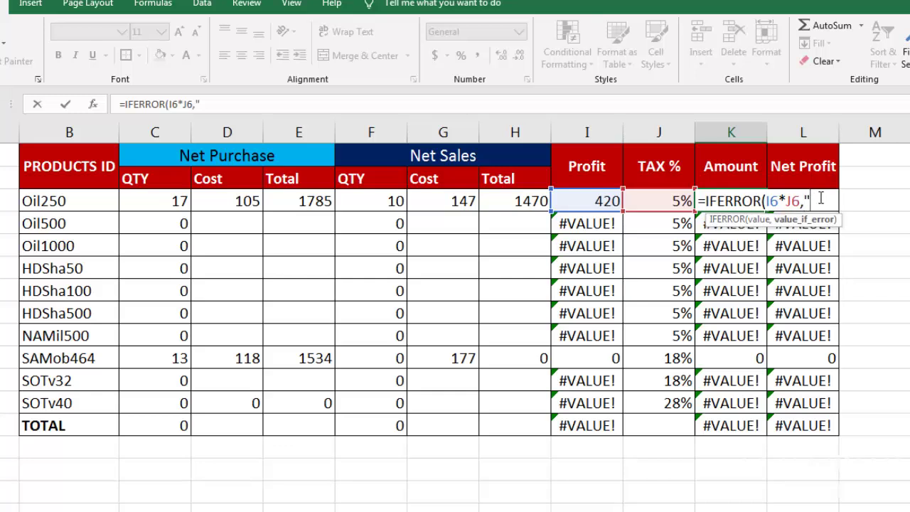
text(""))
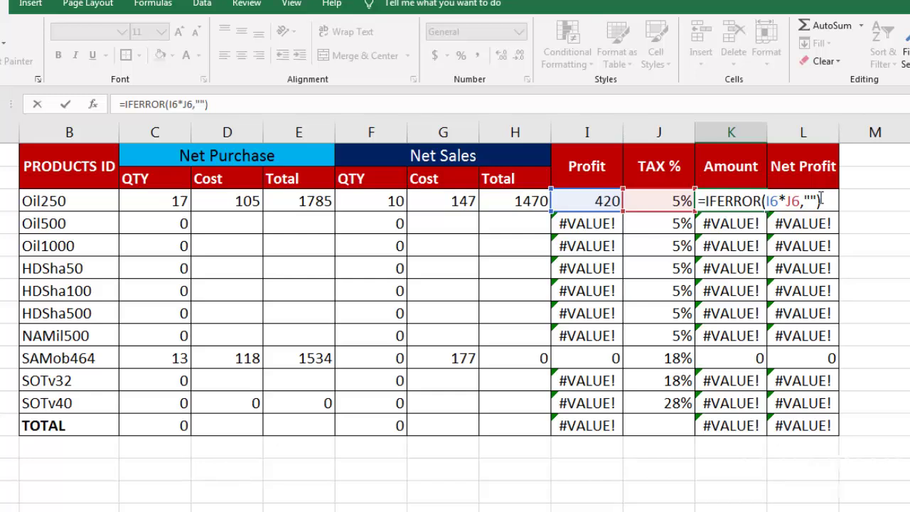
key(Return)
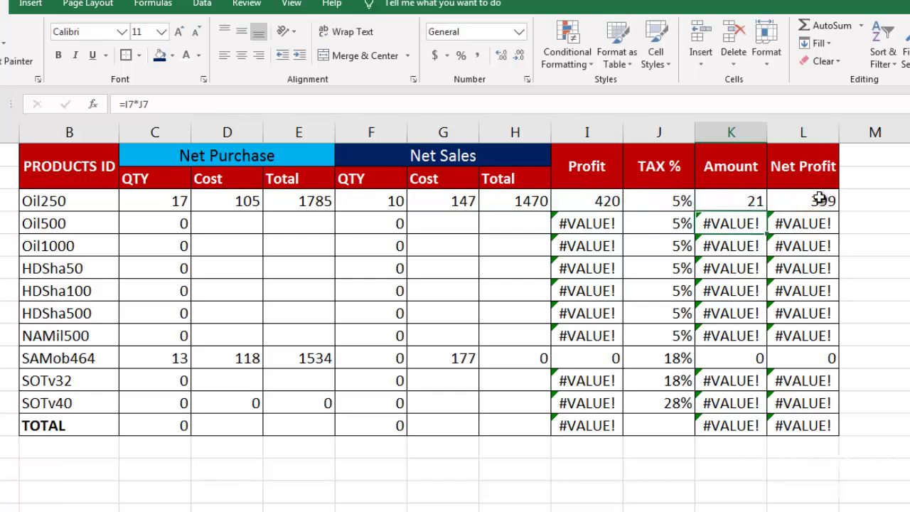
click(758, 198)
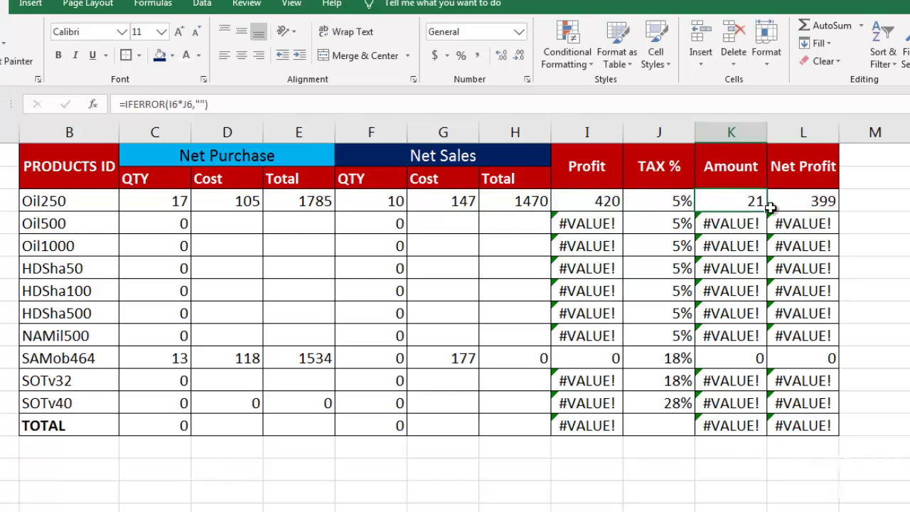
double_click(766, 211)
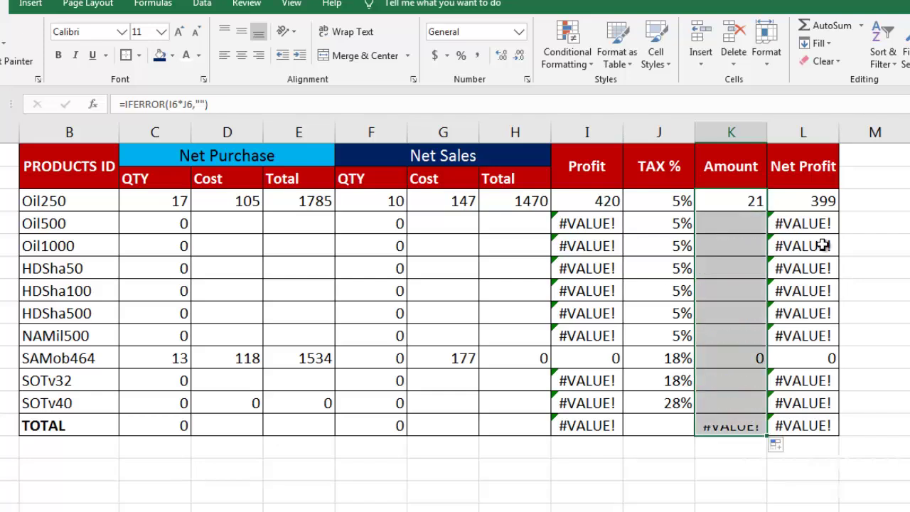
Change L6 to =IFERROR(I6-K6,"") and fill it down through L16, keeping 399 for Oil250.
click(817, 201)
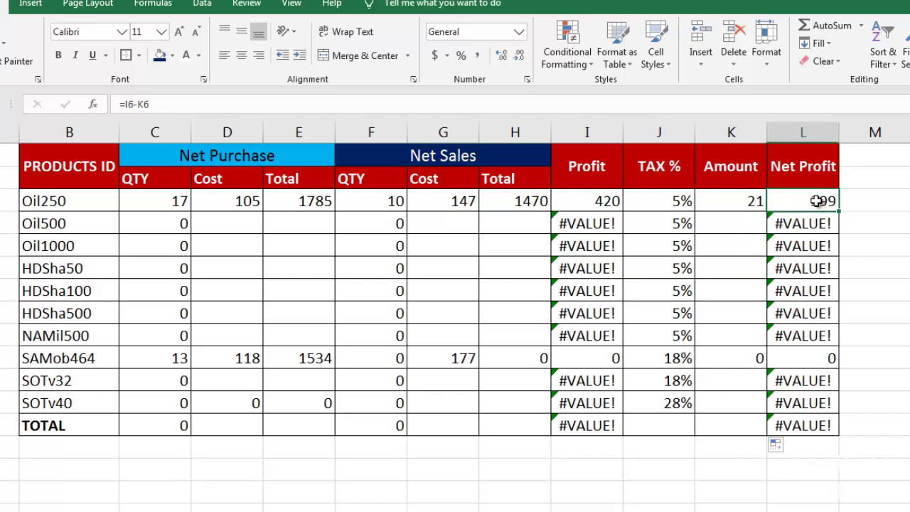
double_click(817, 201)
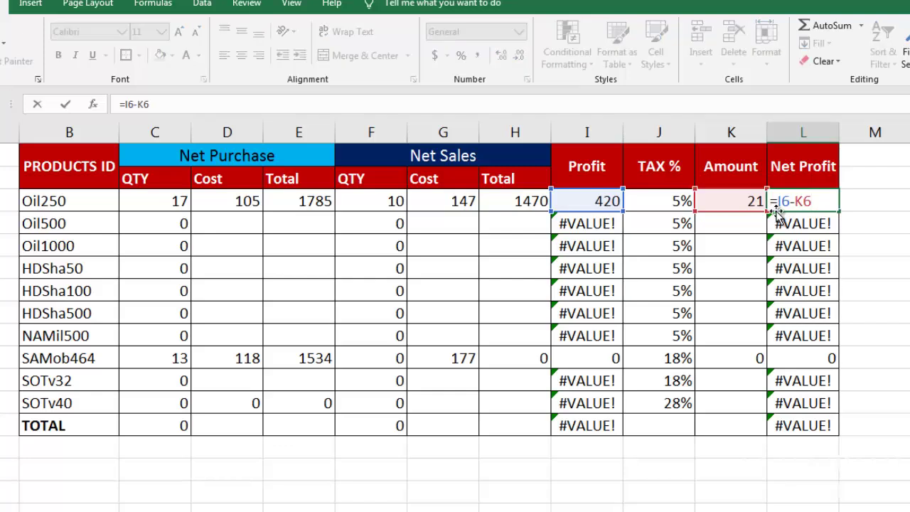
text(IFE)
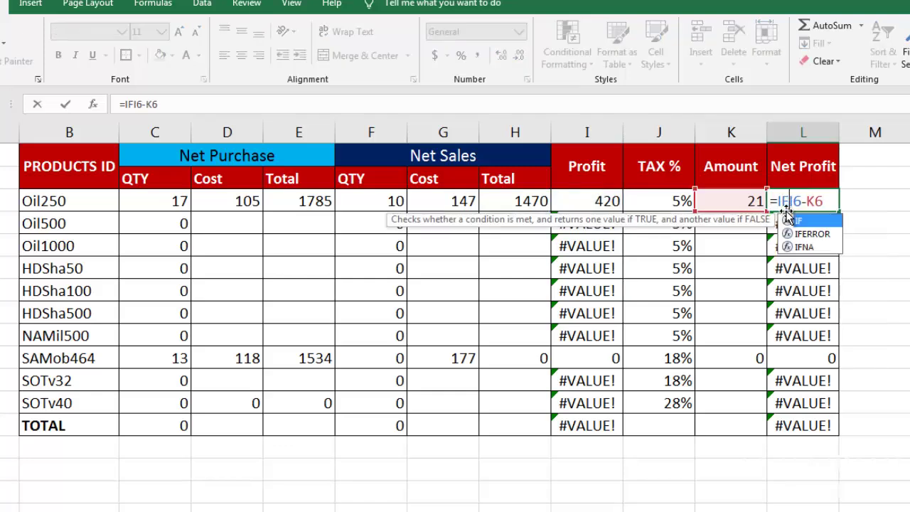
key(Tab)
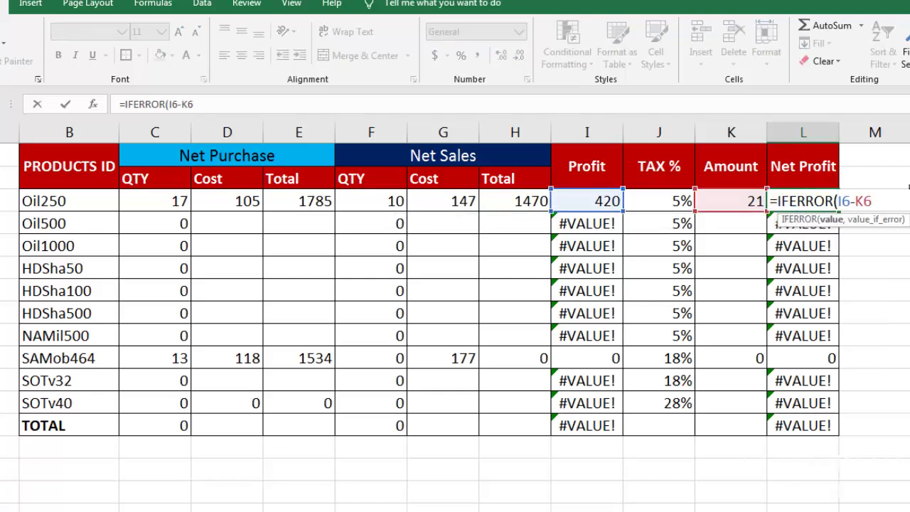
click(873, 201)
text(,)
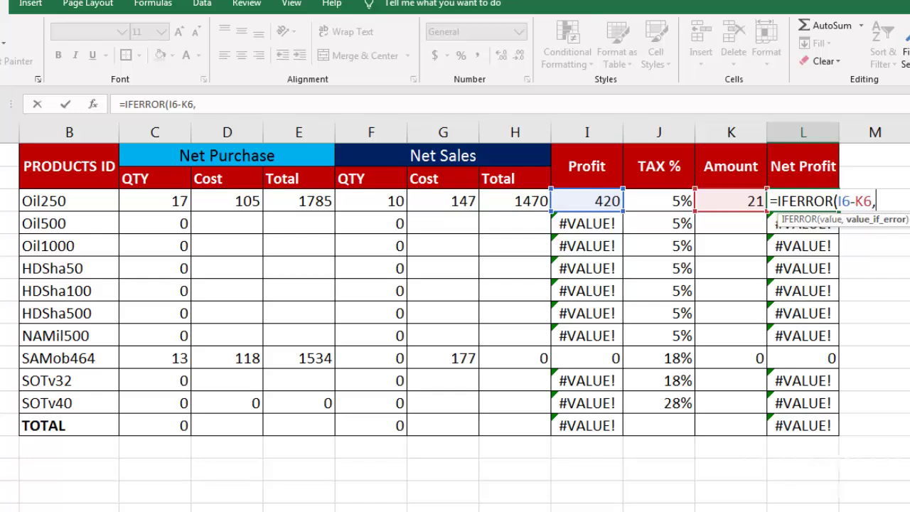
text(""))
key(Return)
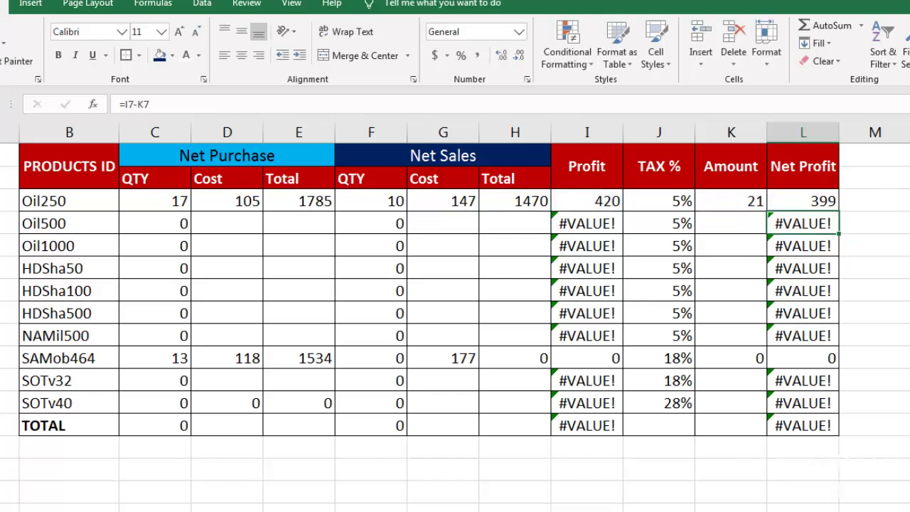
click(812, 201)
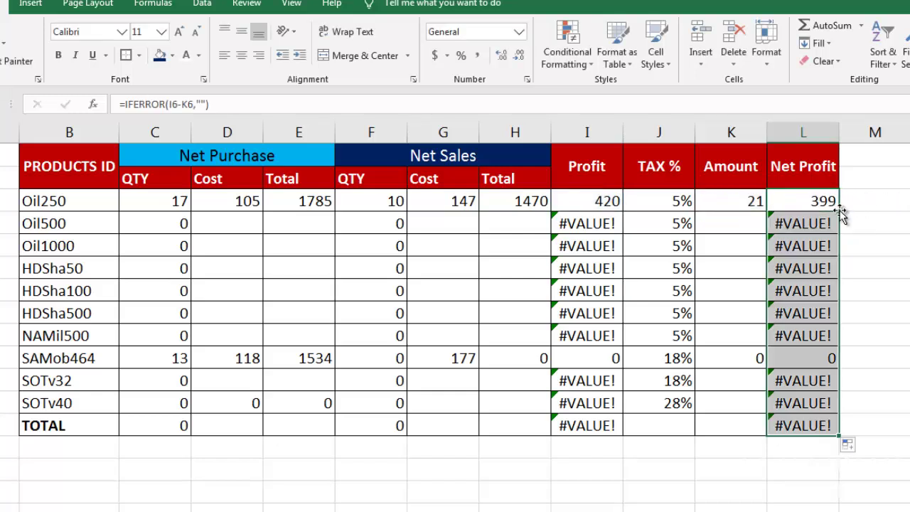
double_click(839, 212)
click(526, 464)
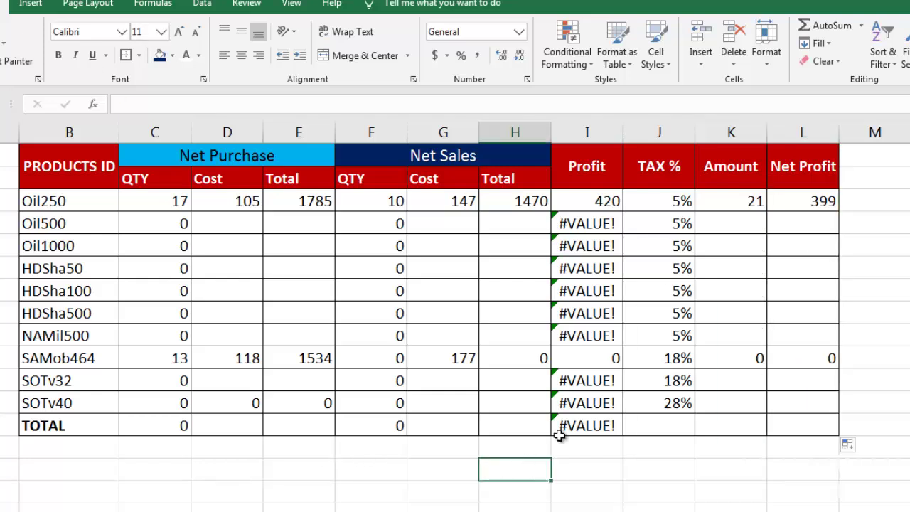
Clear the TOTAL row C16:L16 and enter =SUM(C6:C15) in C16.
drag(135, 425, 815, 425)
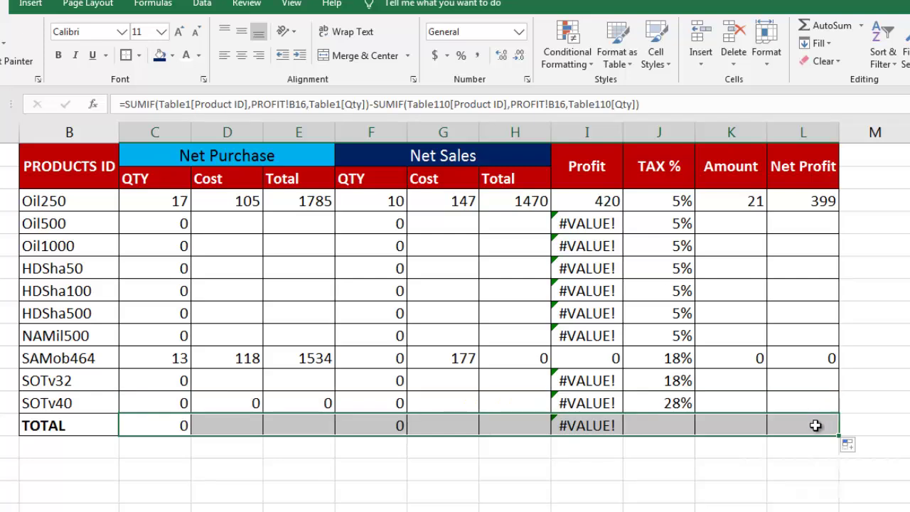
key(ctrl+v)
key(Delete)
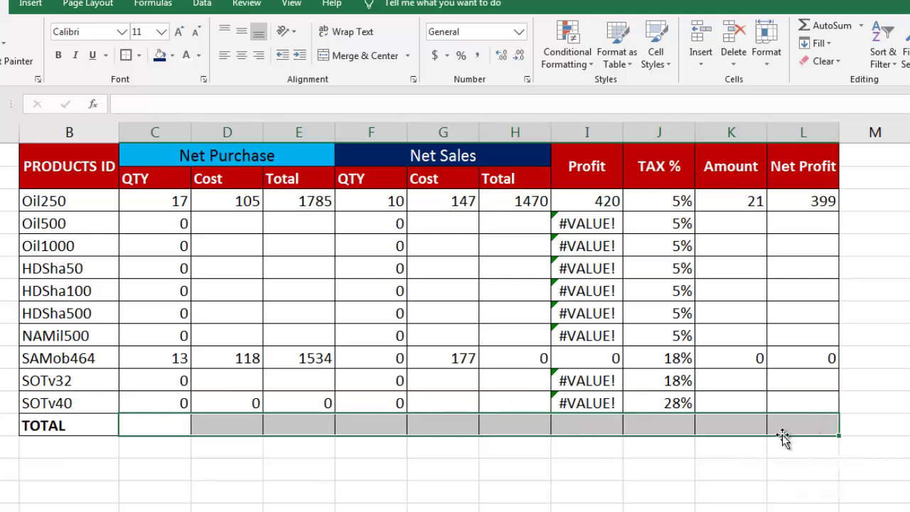
click(173, 427)
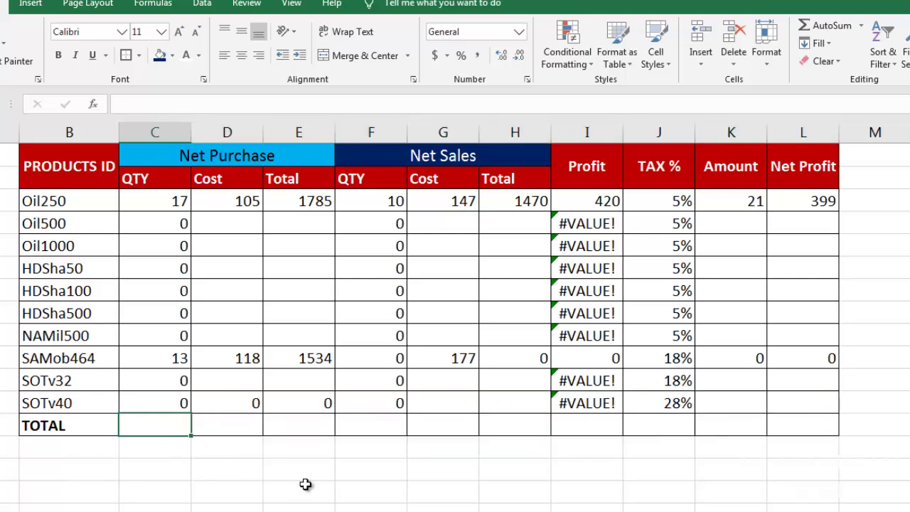
text(=)
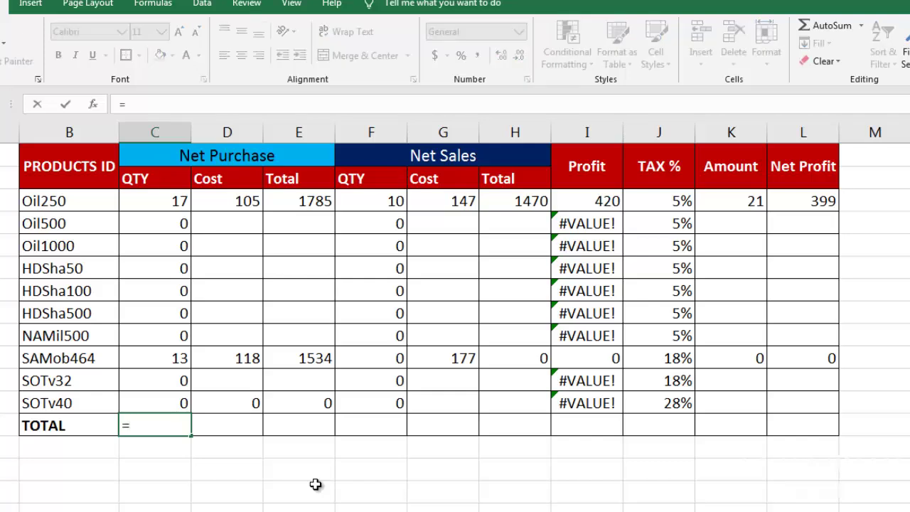
text(S)
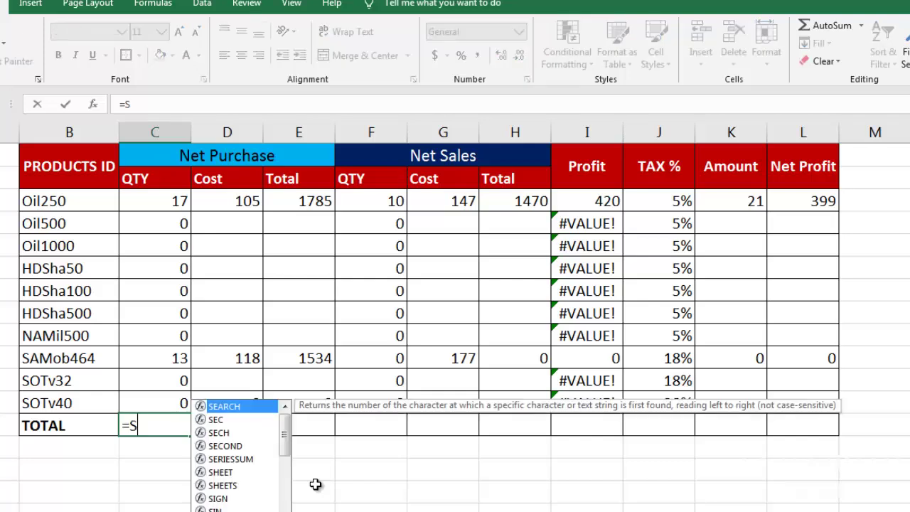
text(UM()
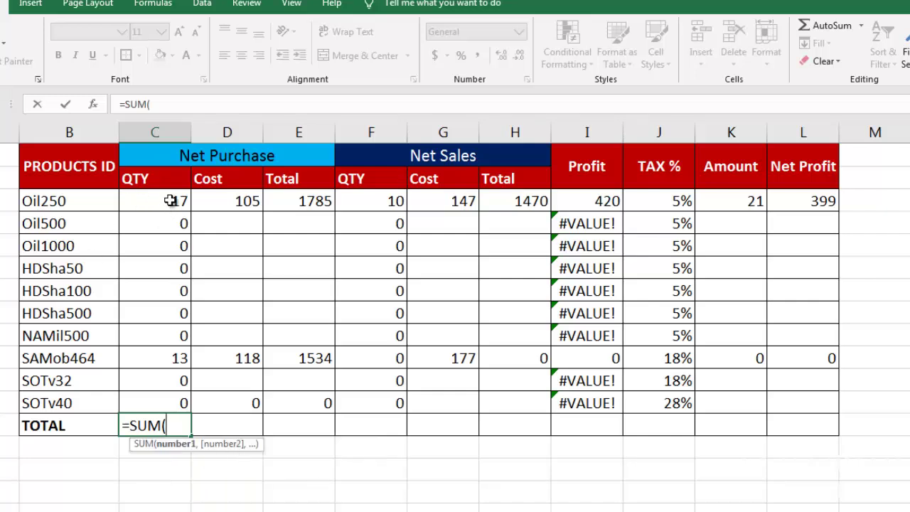
drag(170, 201, 184, 402)
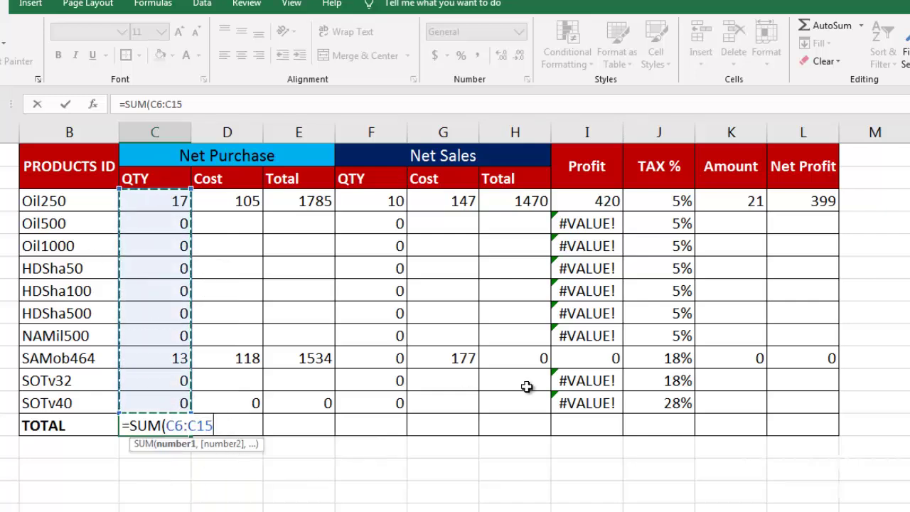
text())
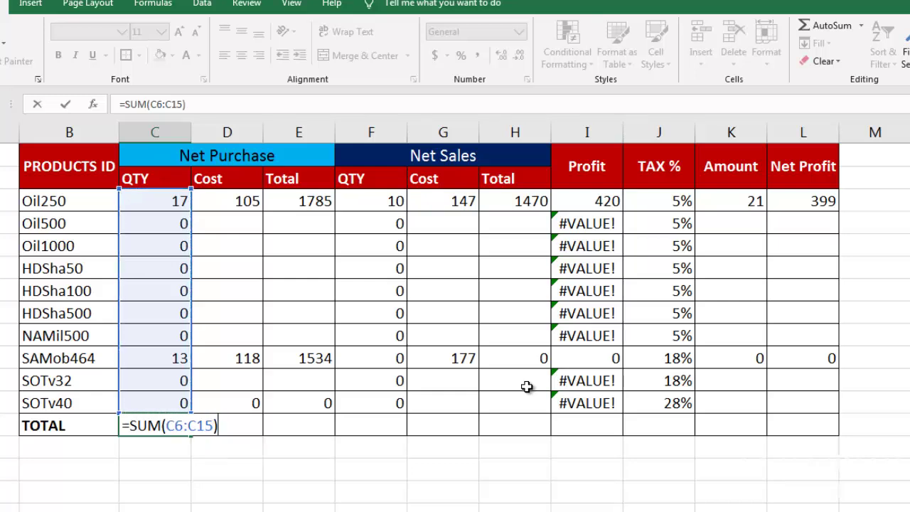
key(Return)
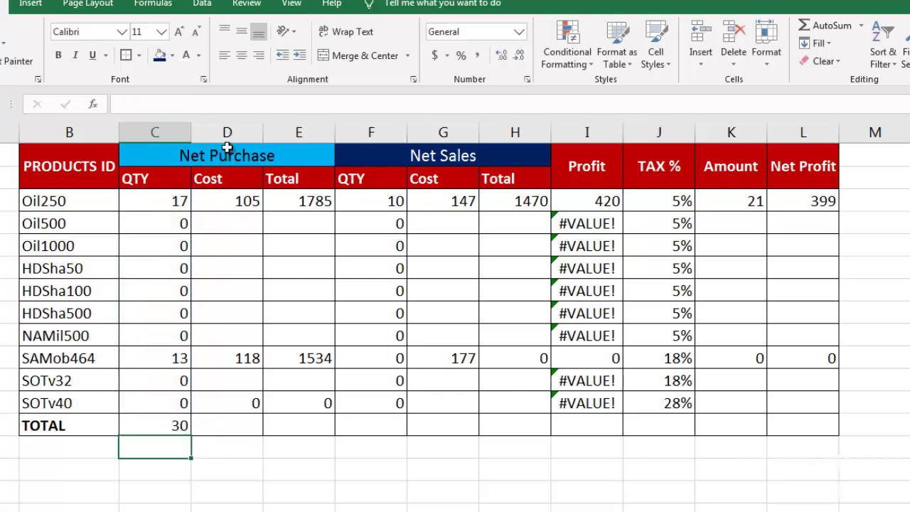
Copy the SUM across to L16, then clear the Cost totals D16, G16 and TAX % total J16.
click(174, 426)
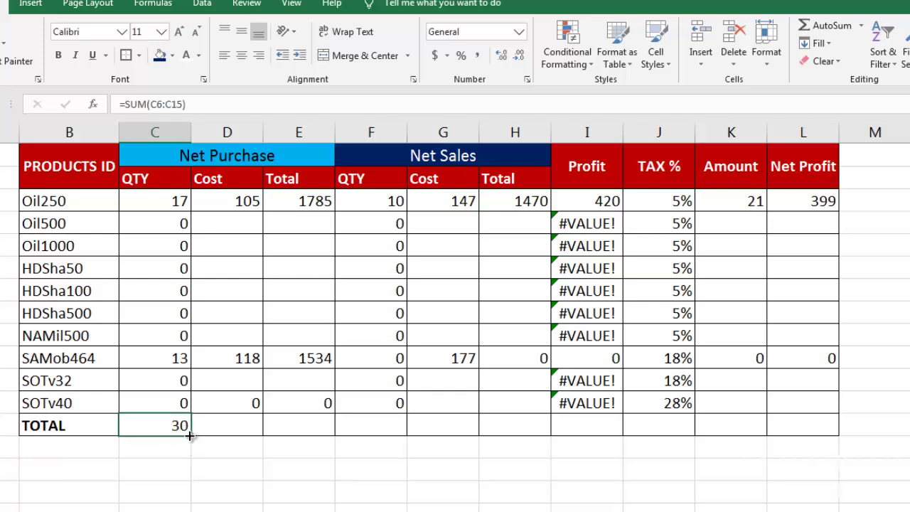
drag(192, 436, 842, 431)
click(496, 466)
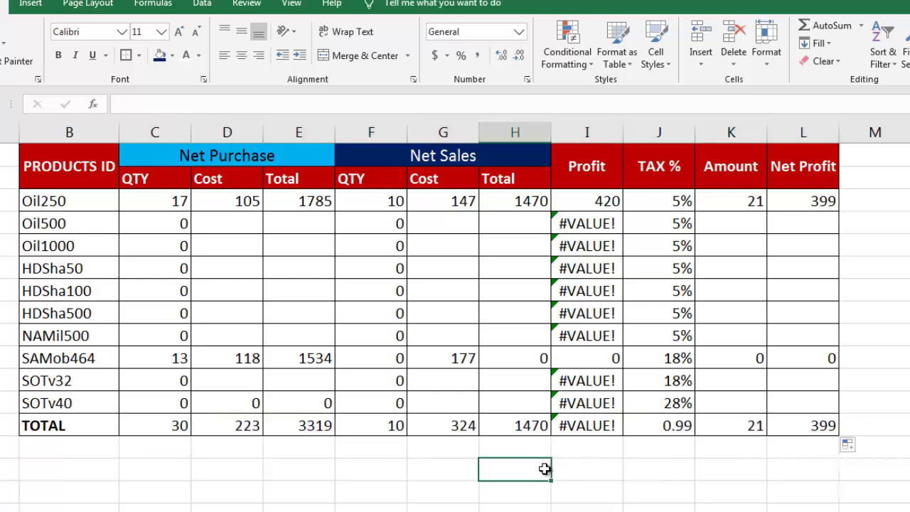
click(246, 426)
key(Delete)
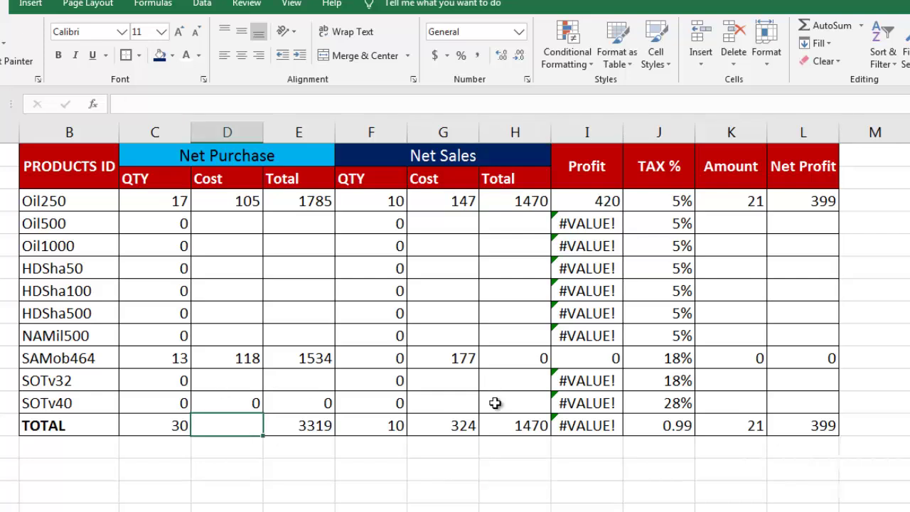
click(453, 427)
key(Delete)
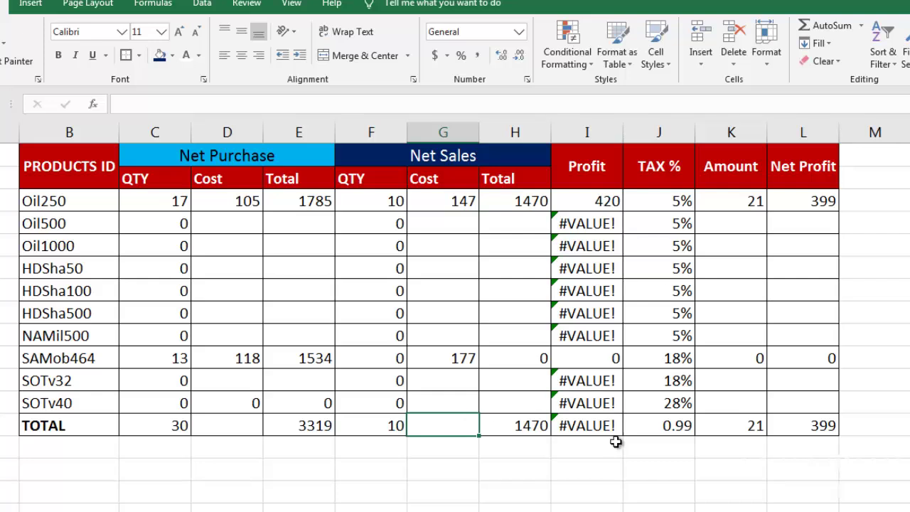
click(681, 429)
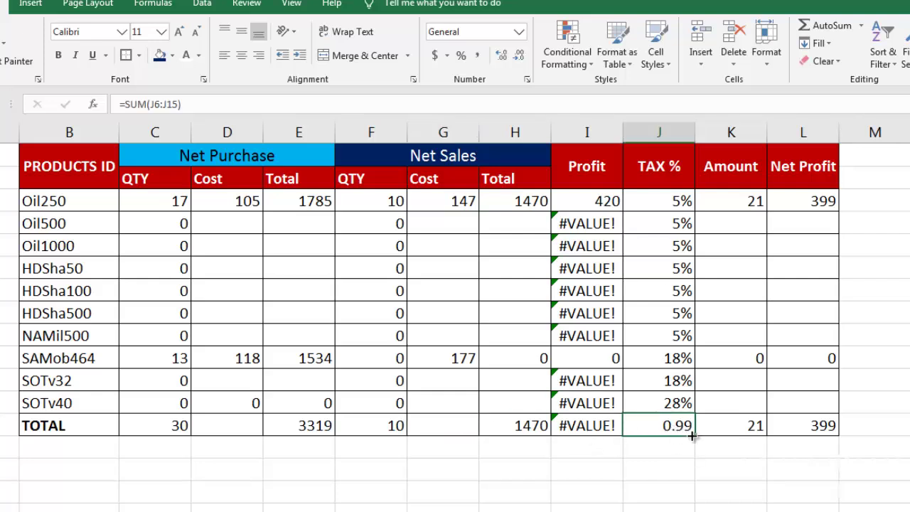
key(Delete)
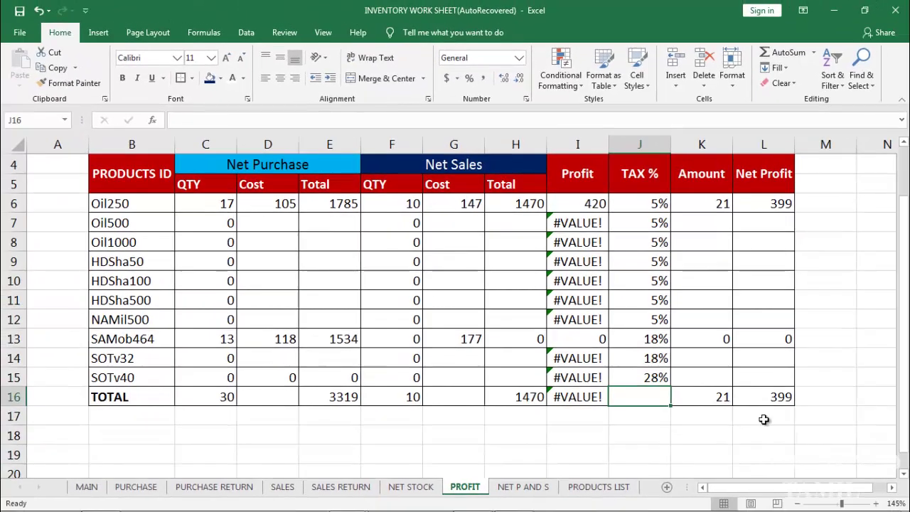
Review the PURCHASE, PURCHASE RETURN, SALES and SALES RETURN sheets.
click(747, 468)
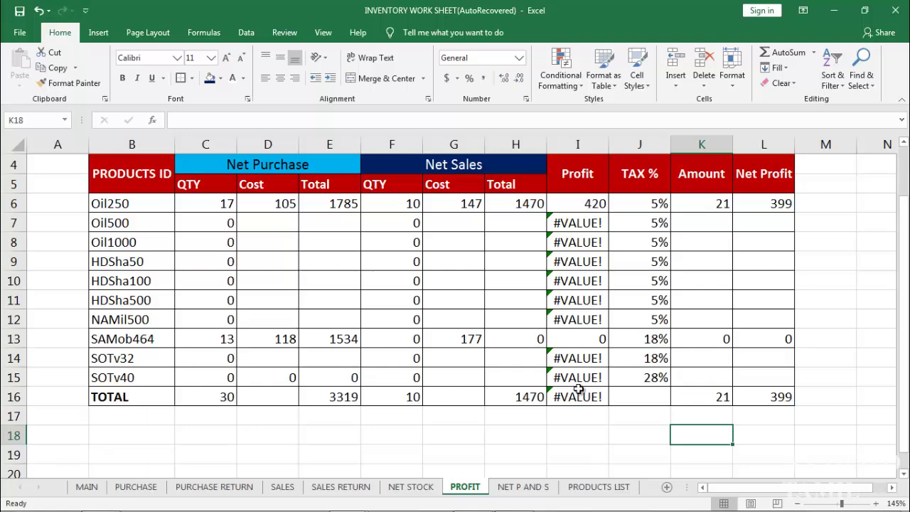
click(146, 486)
click(213, 486)
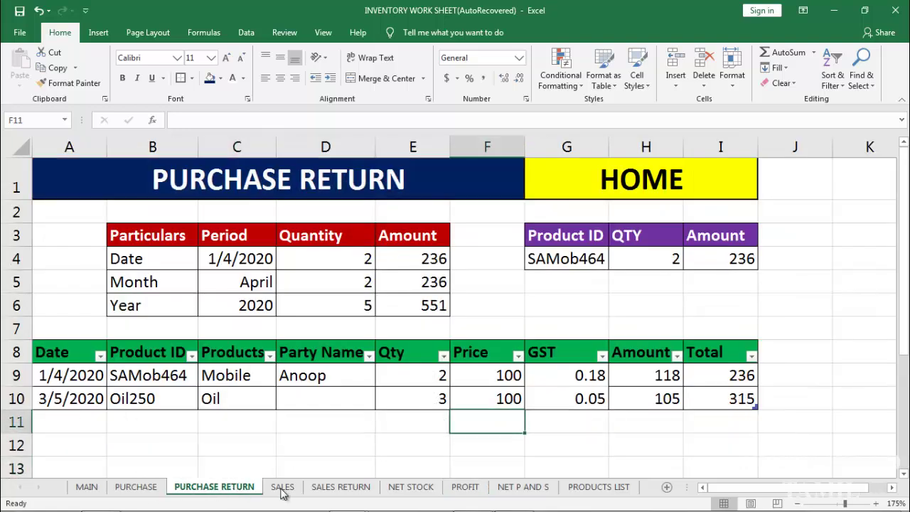
click(282, 486)
click(335, 486)
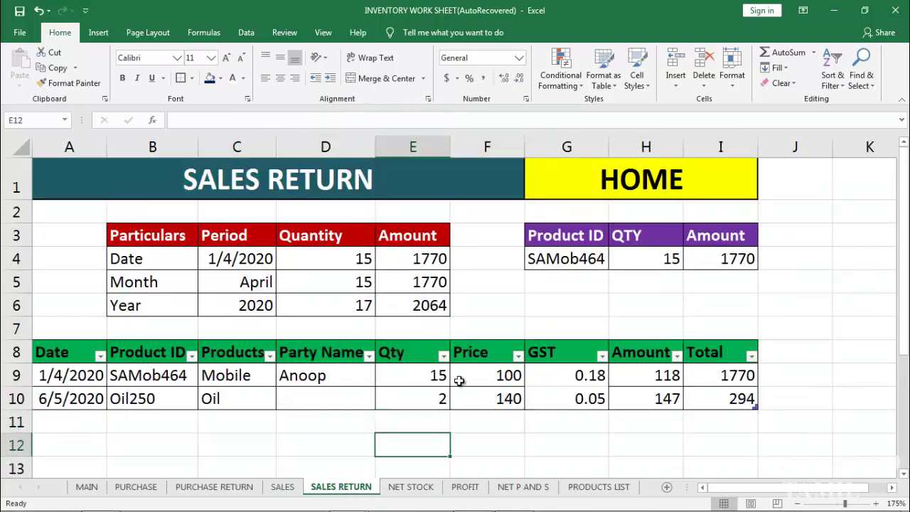
click(143, 486)
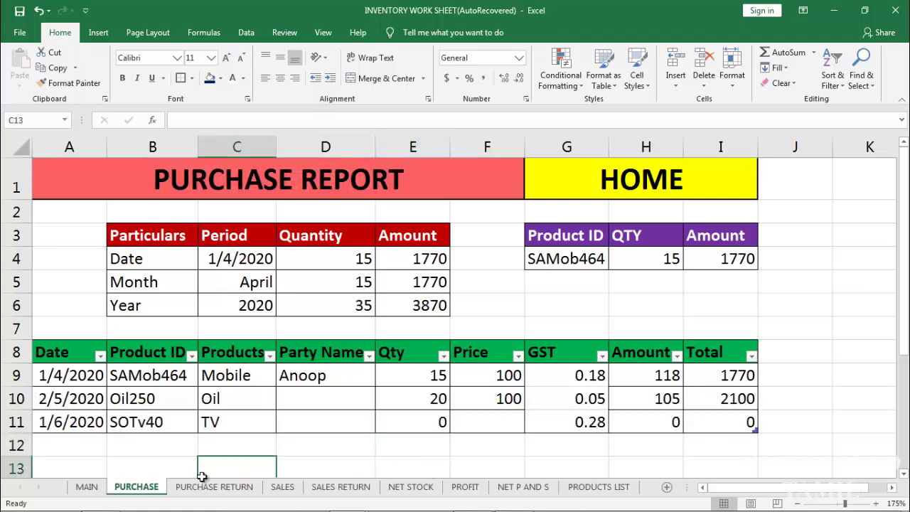
On the NET P AND S sheet, select the first date 1/4/2020 in C11.
click(523, 486)
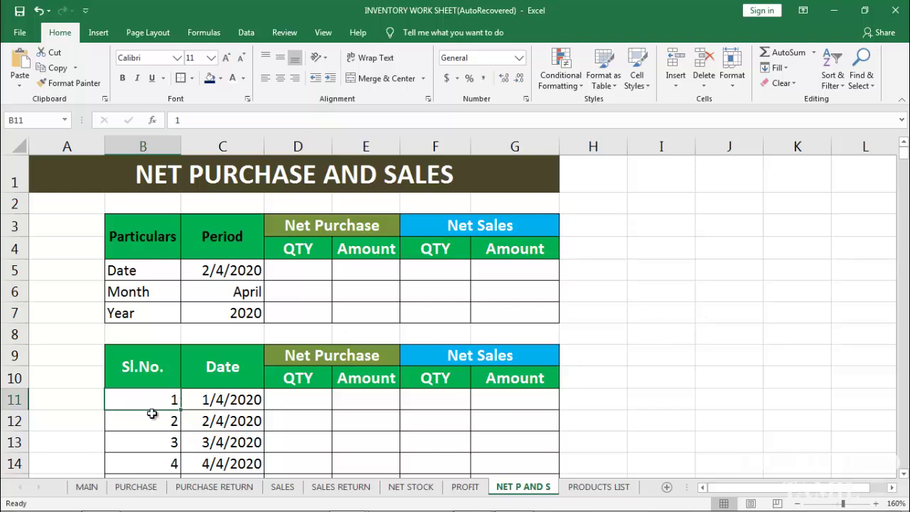
scroll(152, 412, down, 2)
click(217, 253)
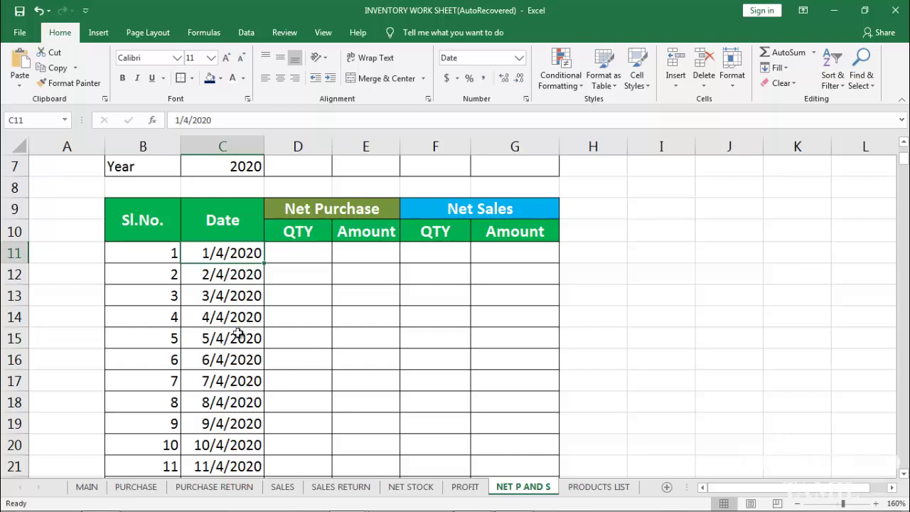
In D11 start =SUMIF(Table1[Date],C11,Table1[Qty]) from the PURCHASE sheet's Date and Qty columns.
click(315, 257)
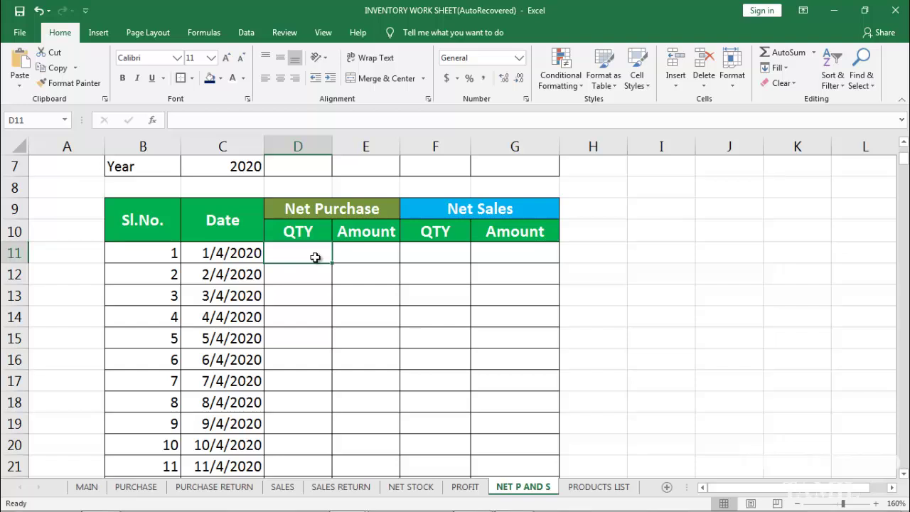
text(=SUMIF)
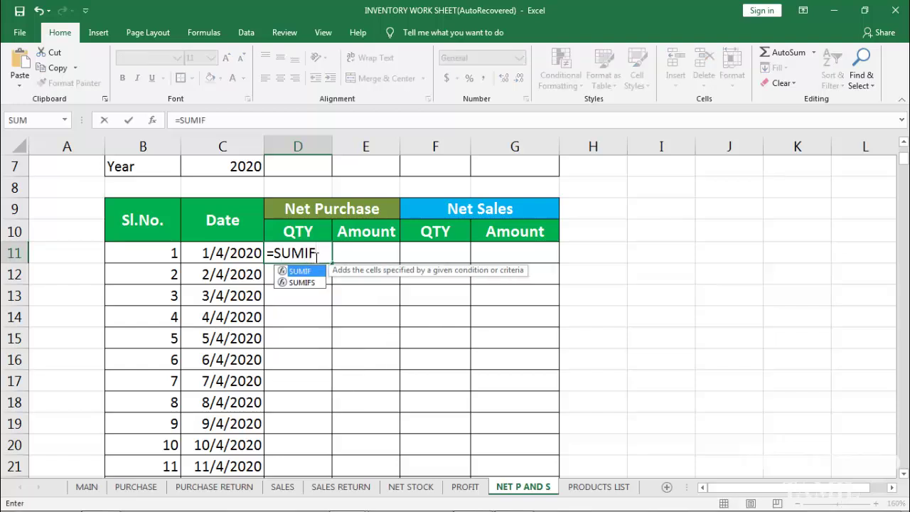
text(()
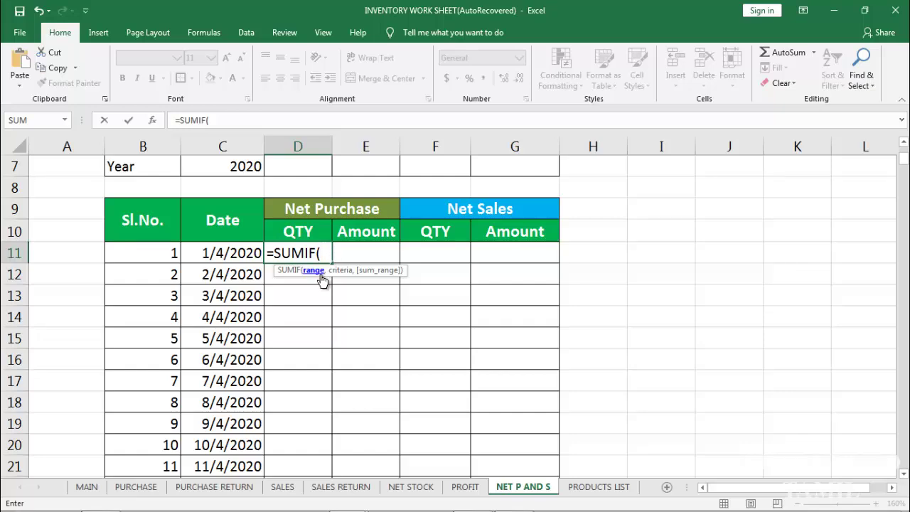
click(137, 486)
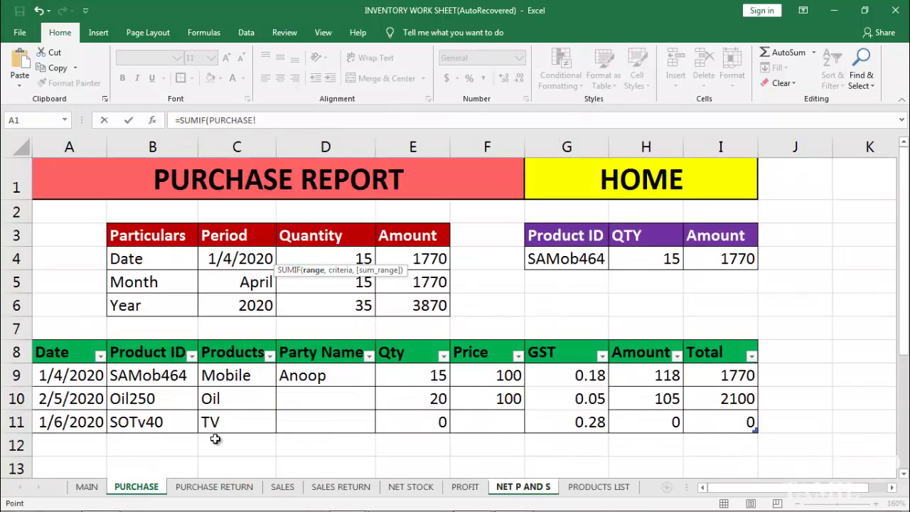
click(85, 376)
drag(84, 375, 79, 422)
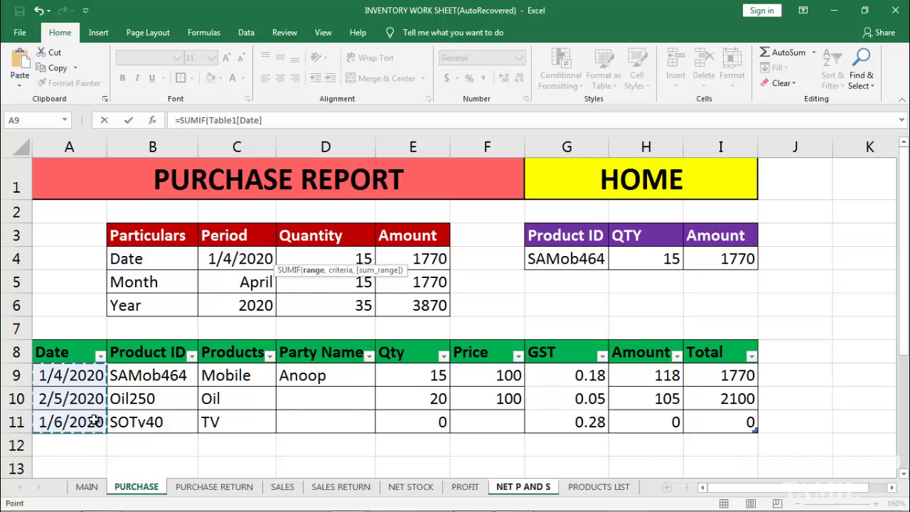
text(,)
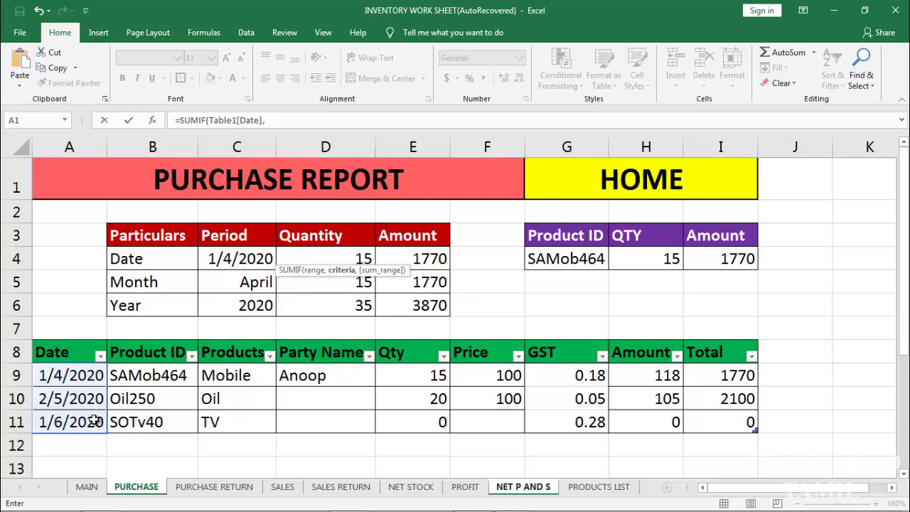
click(526, 489)
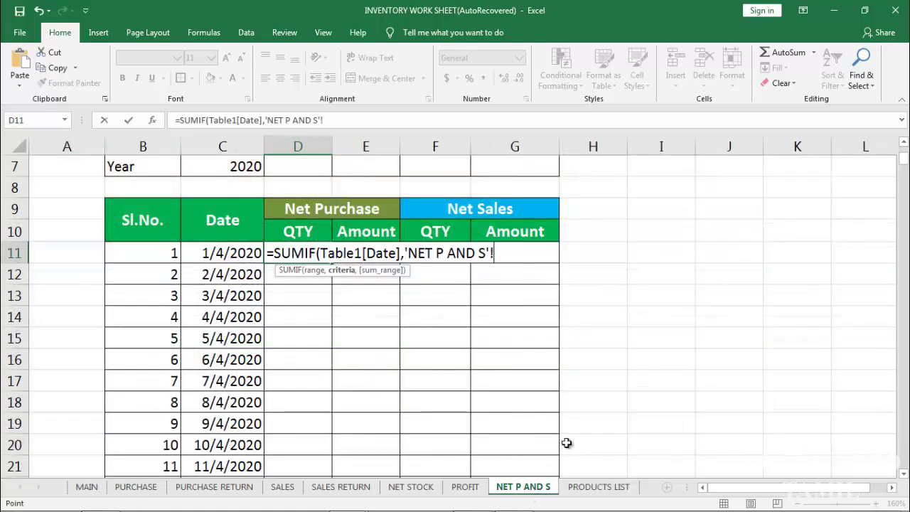
click(233, 254)
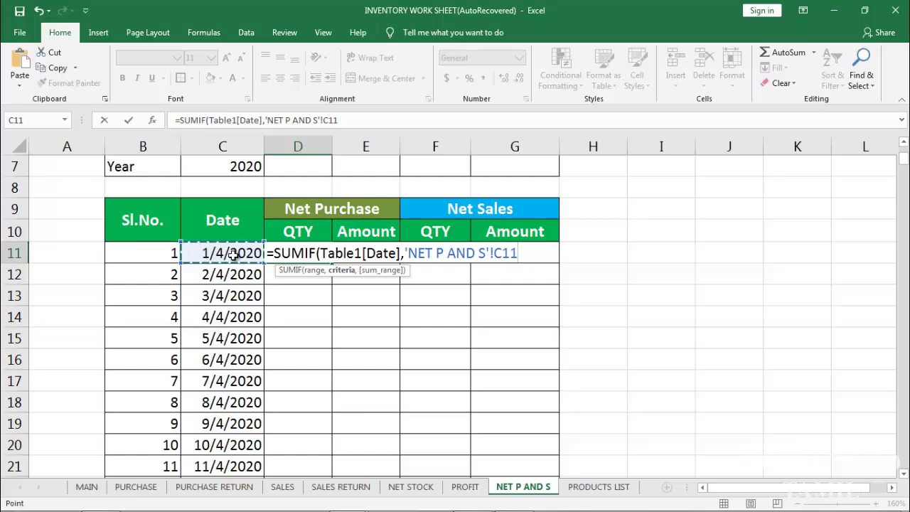
text(,)
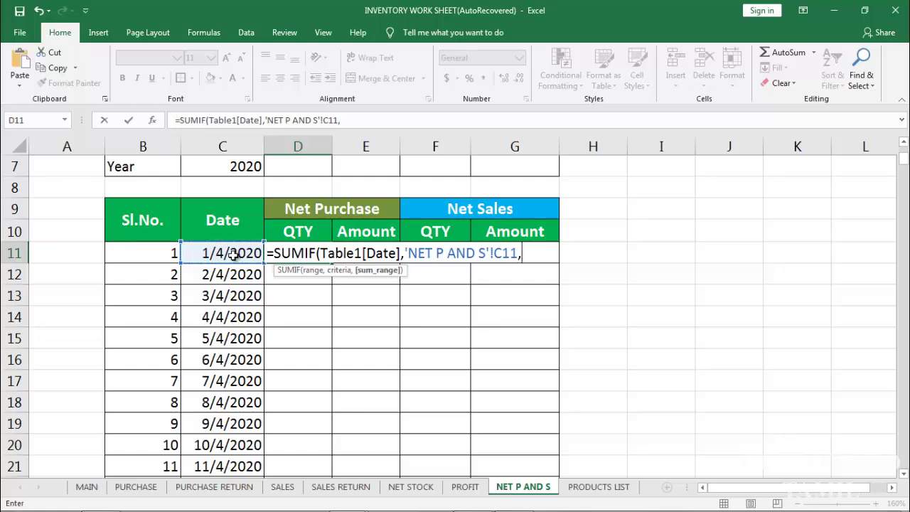
click(137, 486)
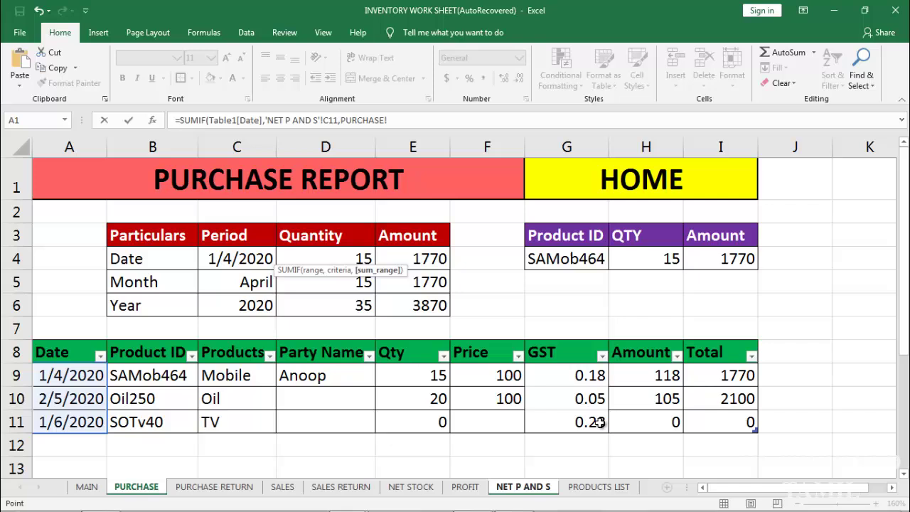
click(429, 375)
drag(423, 390, 425, 421)
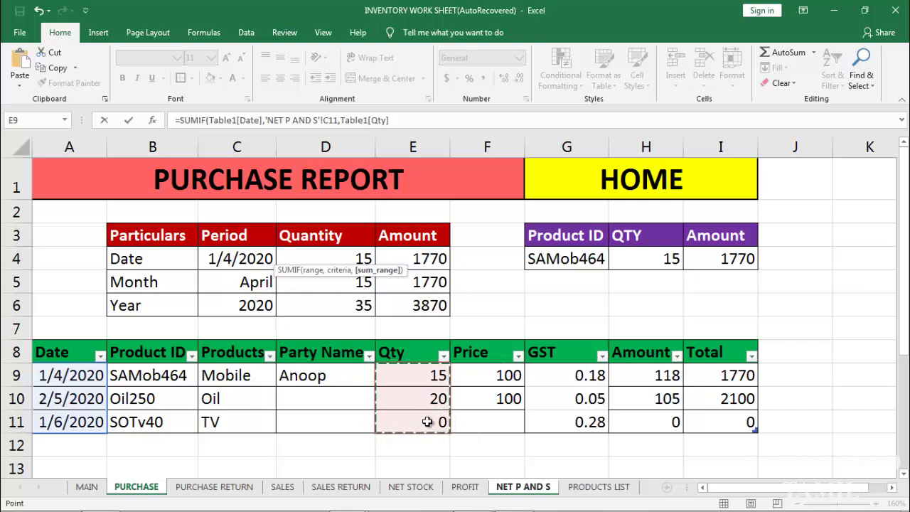
Subtract SUMIF(Table110[Date],C11,Table110[Qty]) for returns and fill down, giving 13 for 1/4/2020.
text())
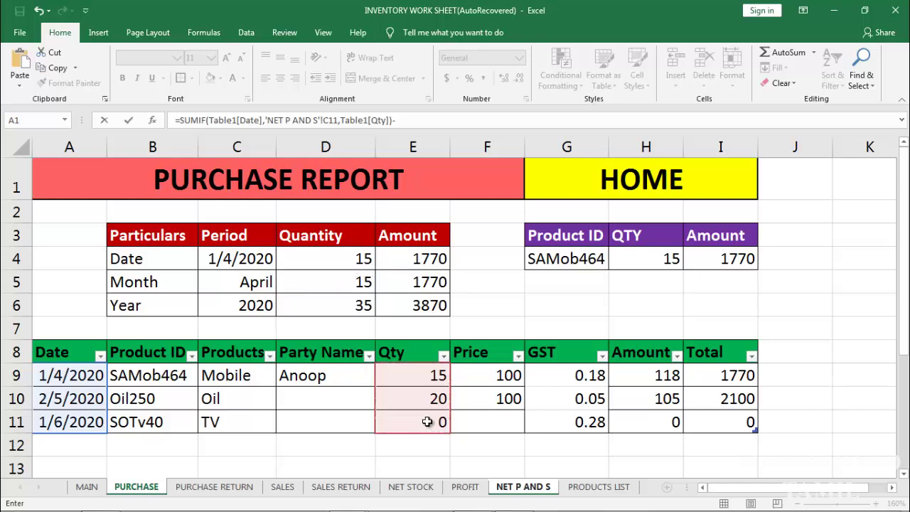
text(-SUMIF)
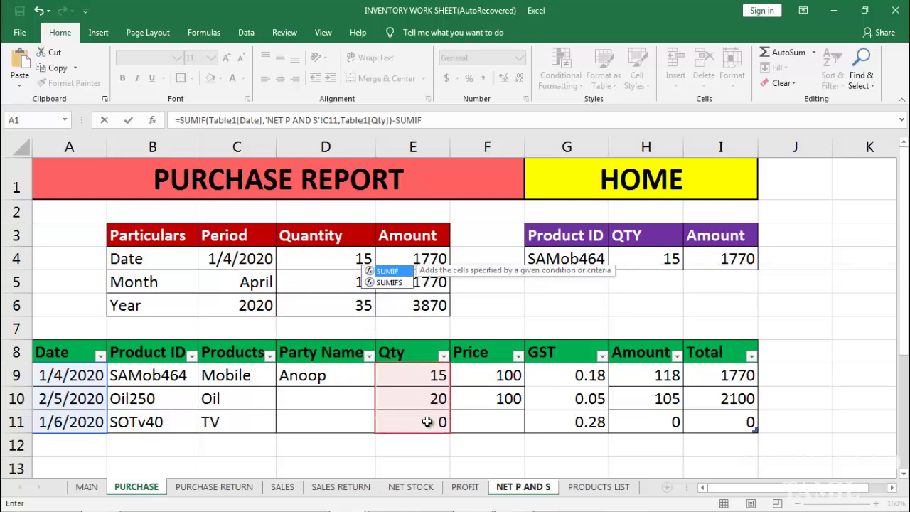
text(()
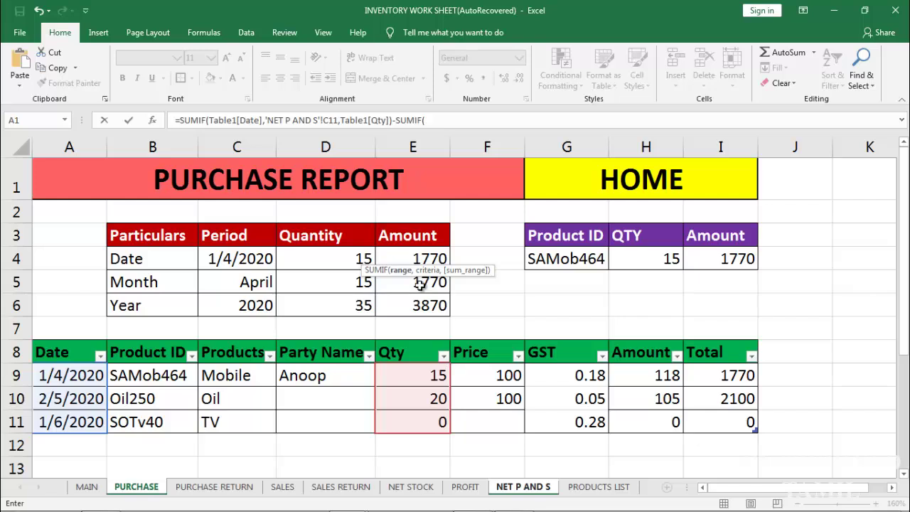
click(229, 488)
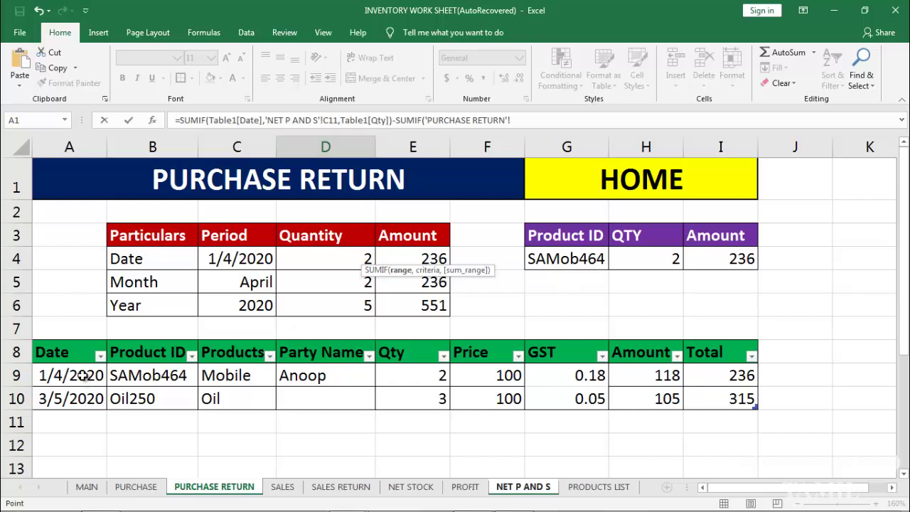
drag(84, 376, 84, 393)
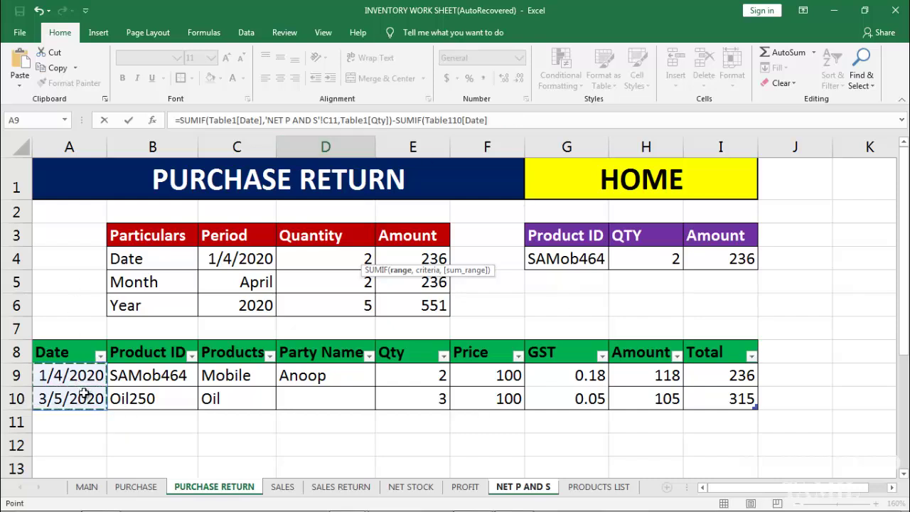
text(,)
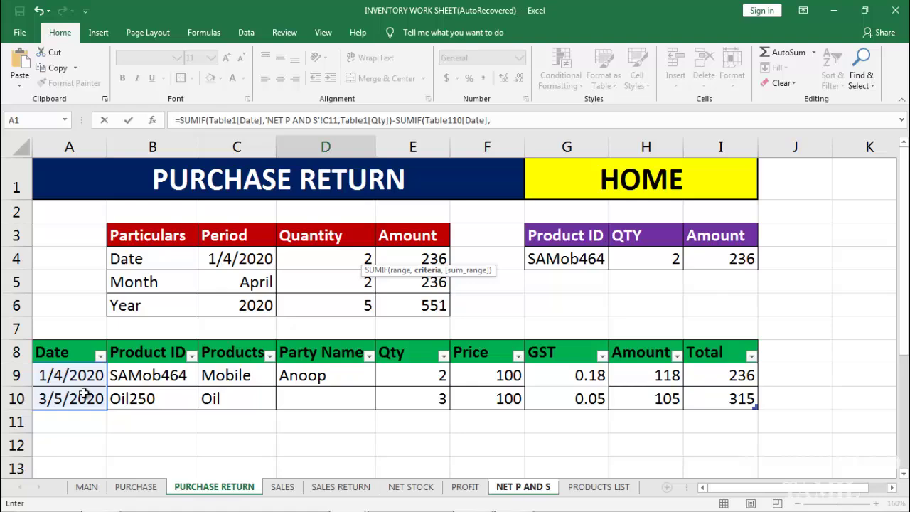
click(526, 488)
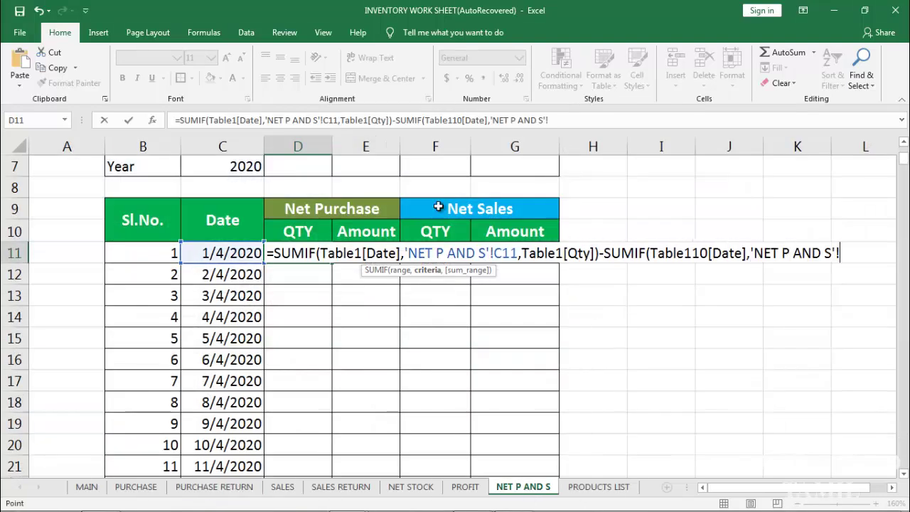
click(237, 255)
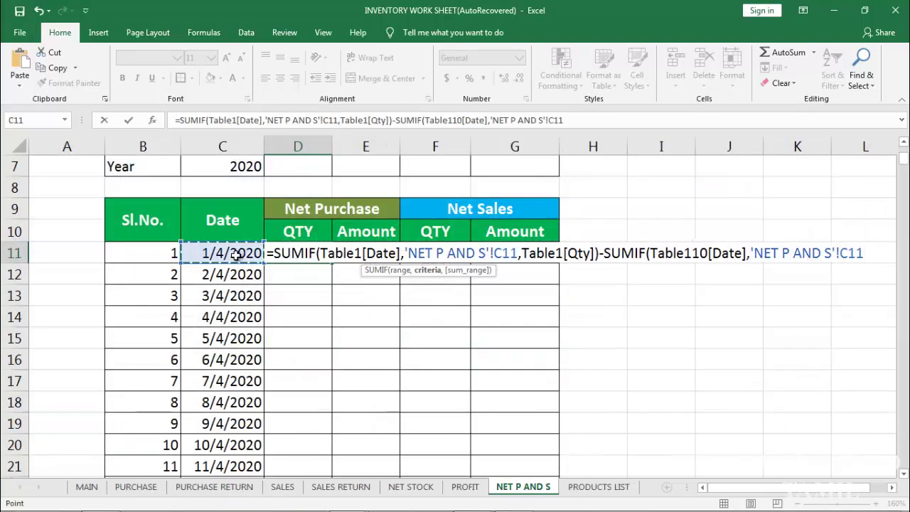
text(,)
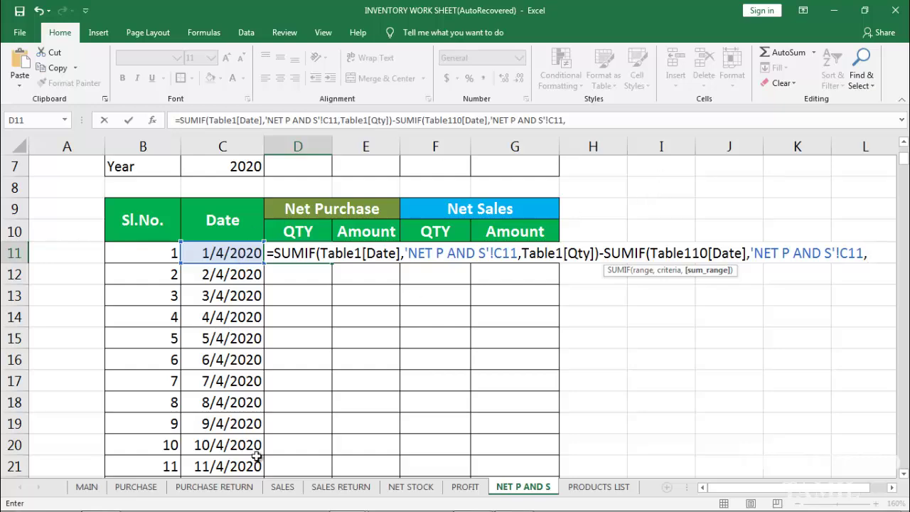
click(228, 489)
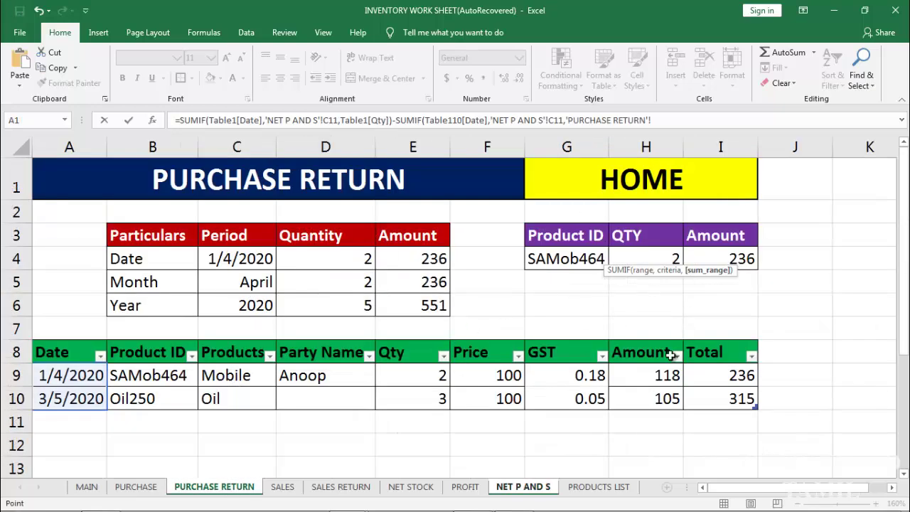
drag(434, 375, 435, 398)
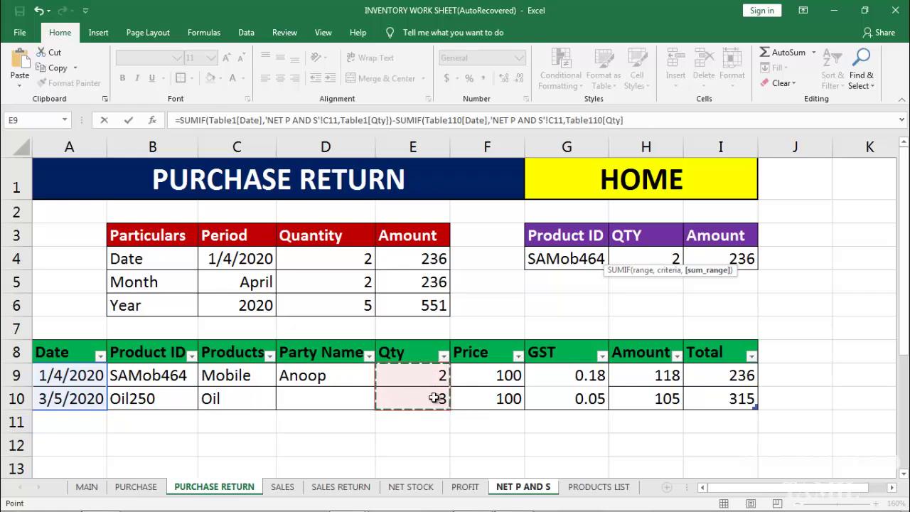
key(Return)
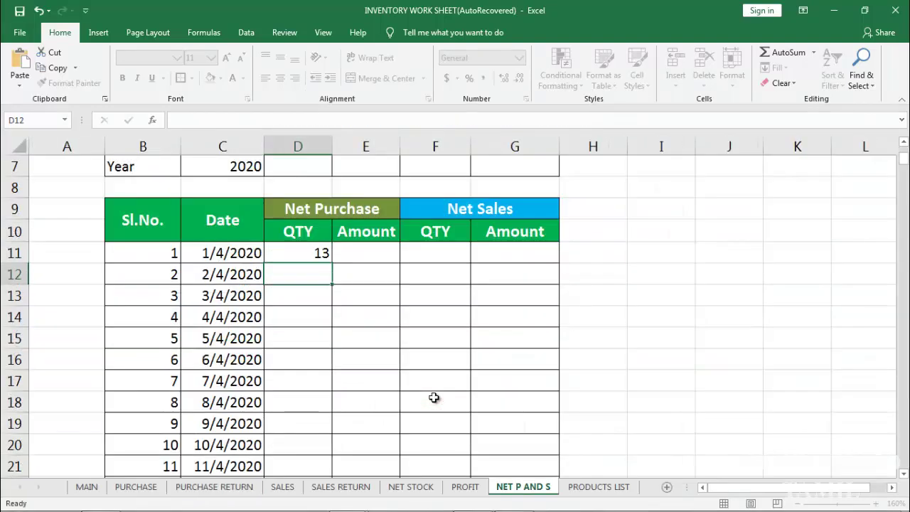
click(306, 253)
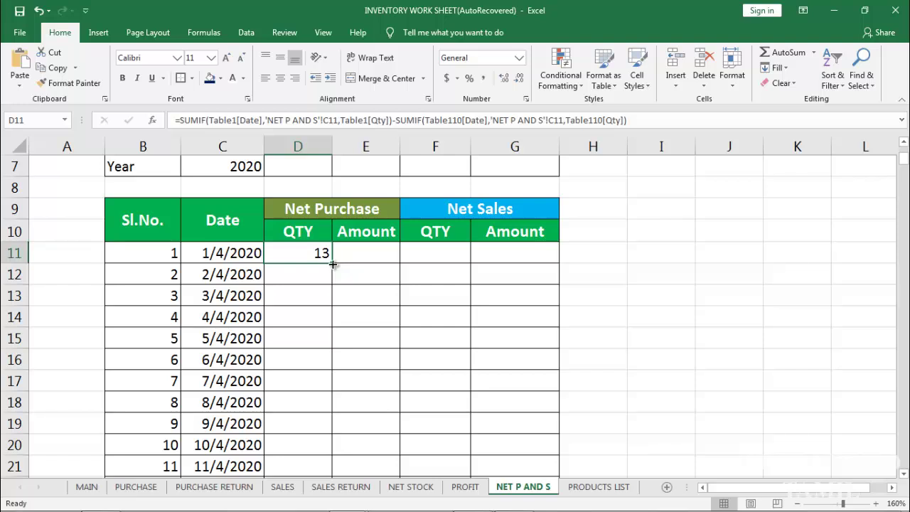
double_click(335, 260)
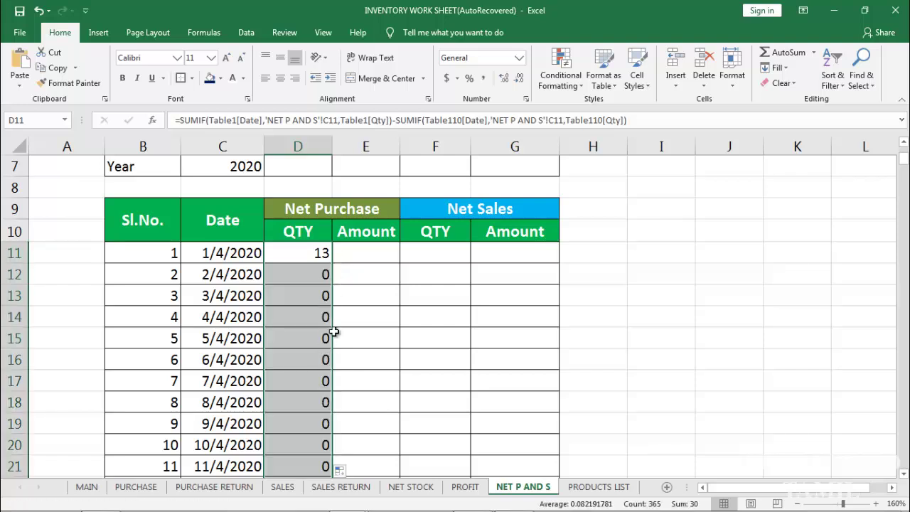
In E11 start =SUMIF(Table1[Date],C11,Table1[Total]) from the PURCHASE sheet's Date and Total columns.
click(360, 252)
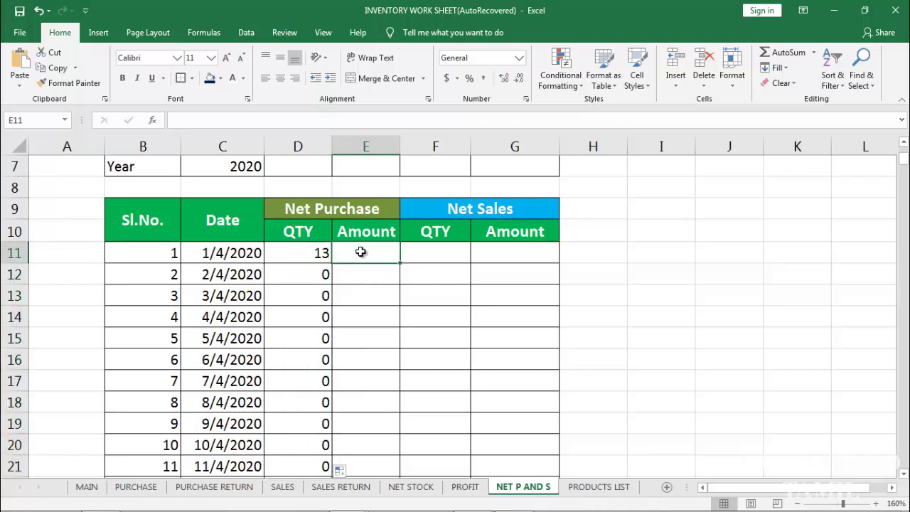
text(=S)
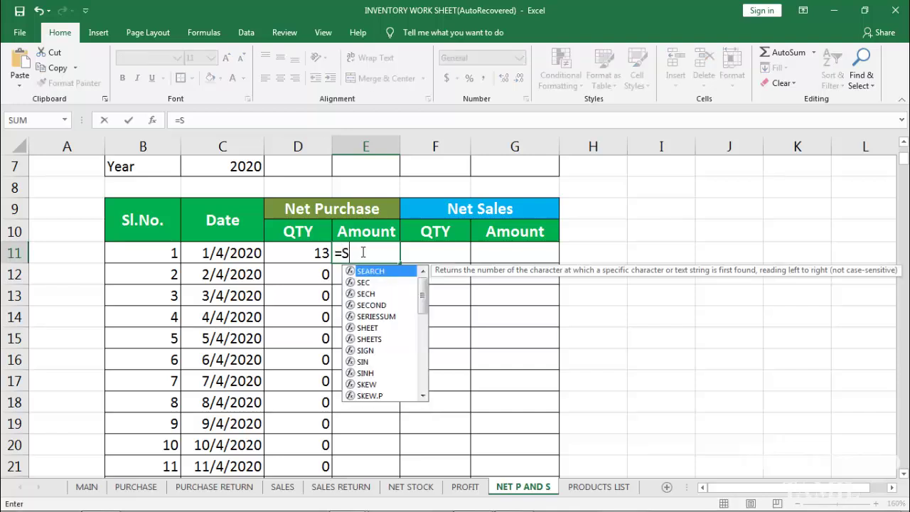
text(UMIF()
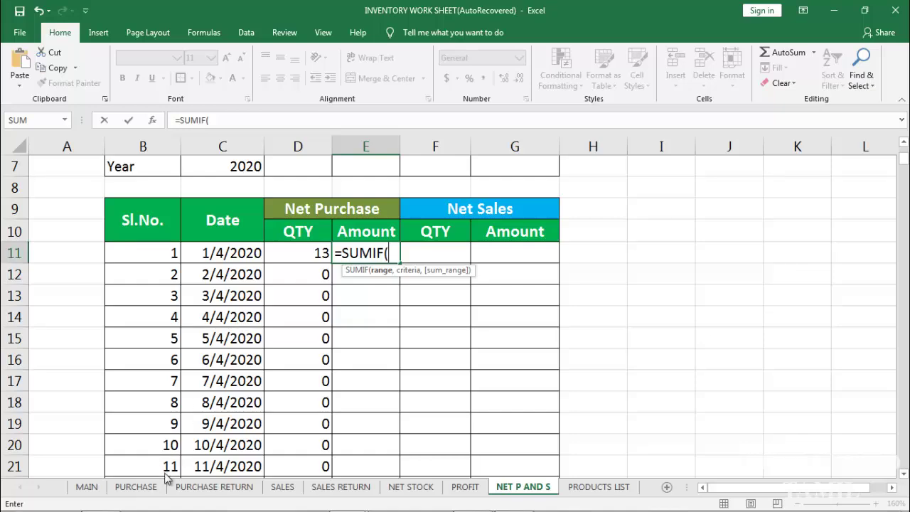
click(135, 489)
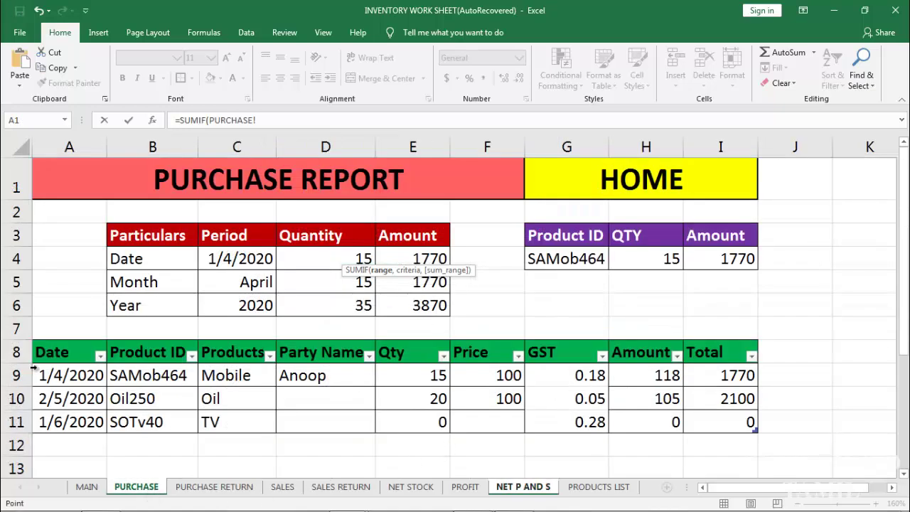
drag(65, 376, 74, 421)
text(,)
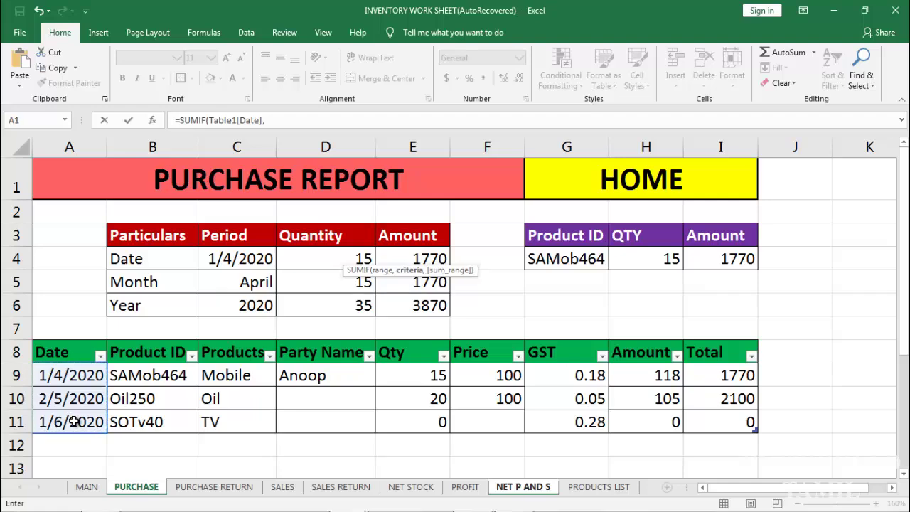
click(514, 489)
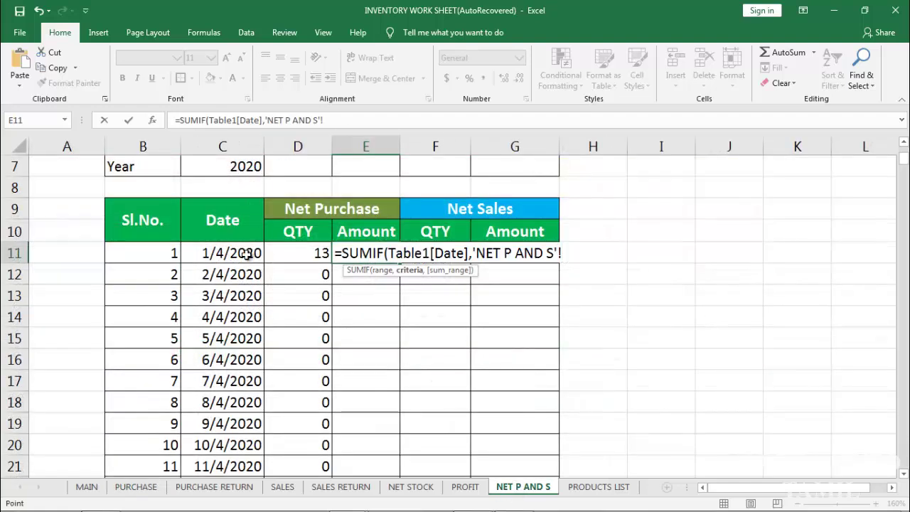
click(241, 256)
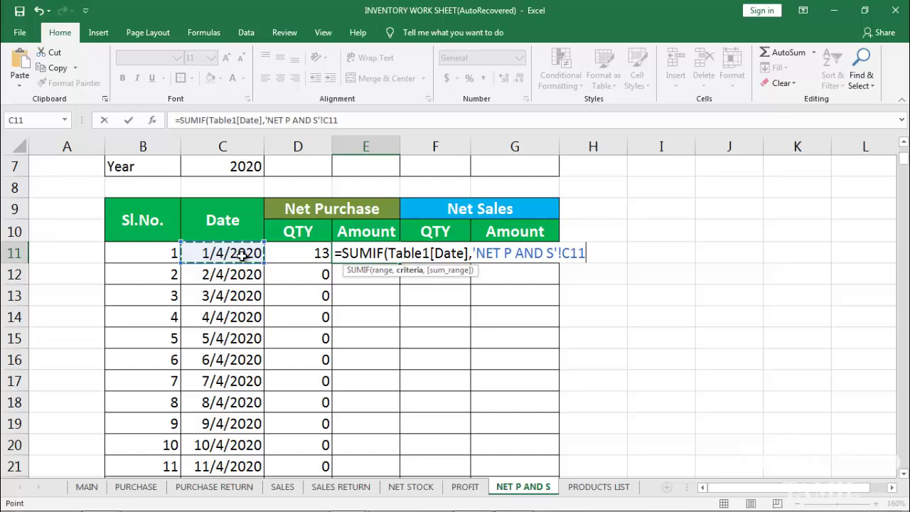
text(,)
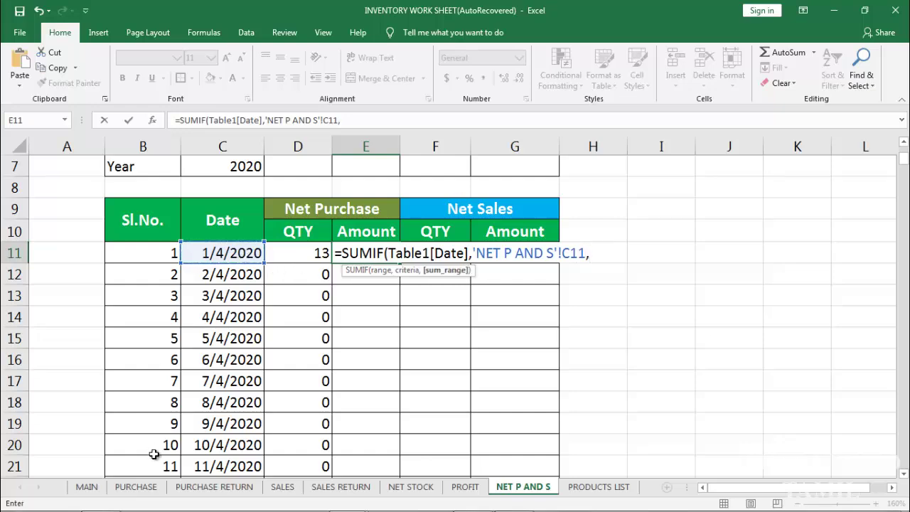
click(140, 489)
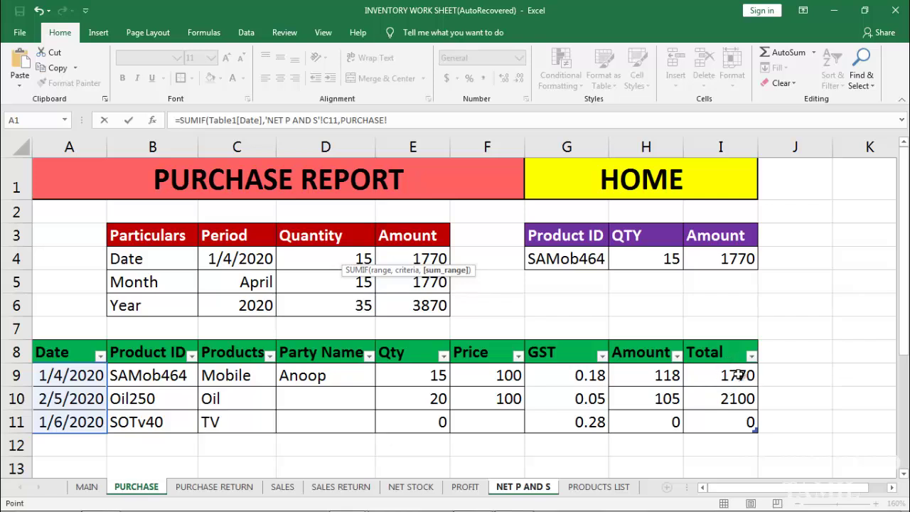
drag(739, 375, 736, 422)
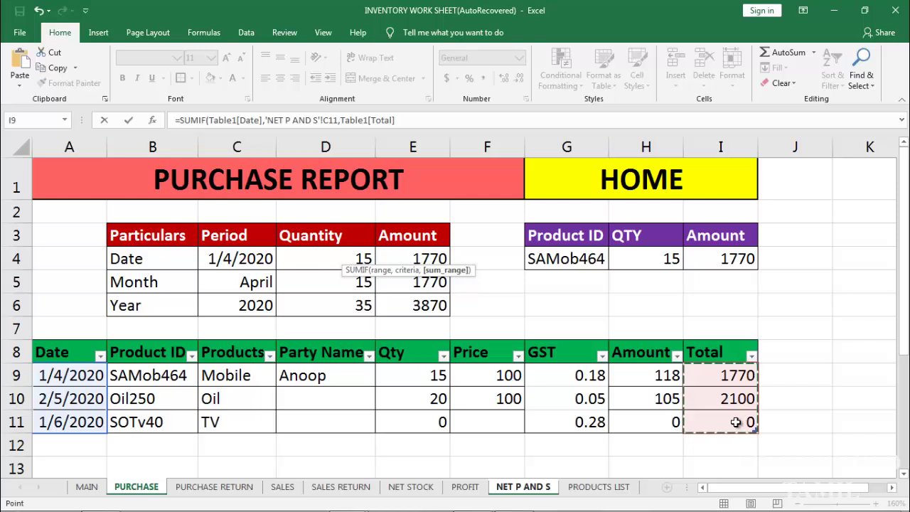
Add -SUMIF(Table110[Date],C11,Table110[Total]) using the PURCHASE RETURN Date and Total columns.
text())
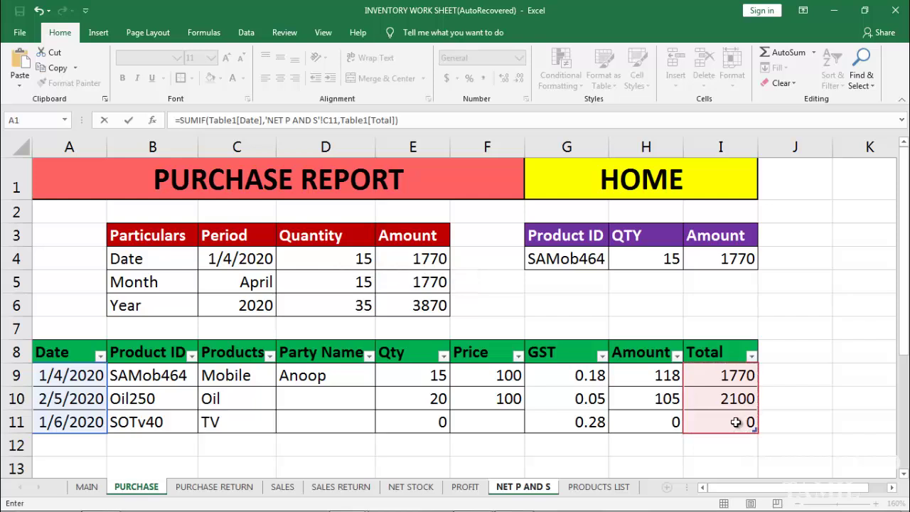
text(-SUMIF)
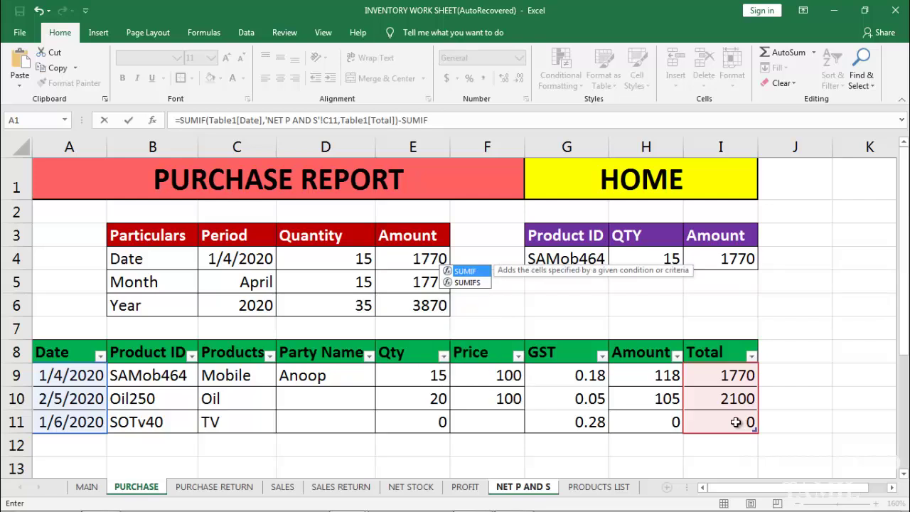
text(()
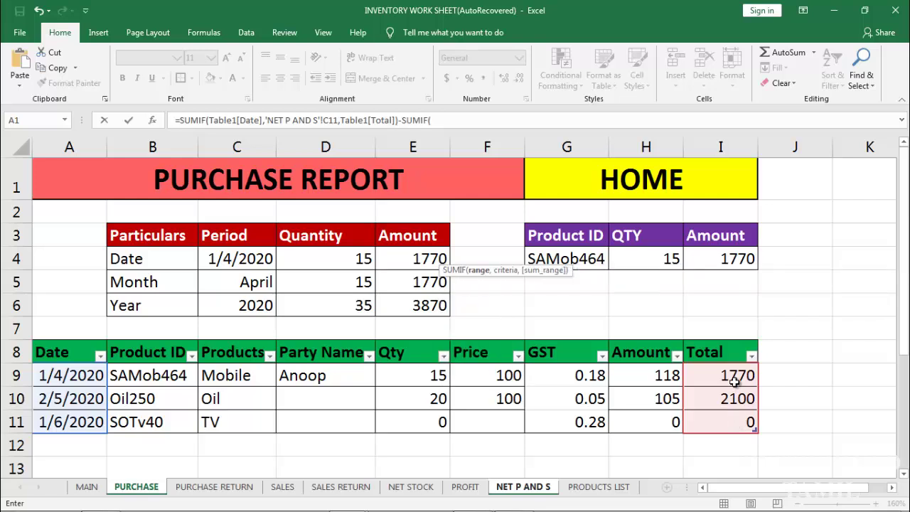
click(224, 487)
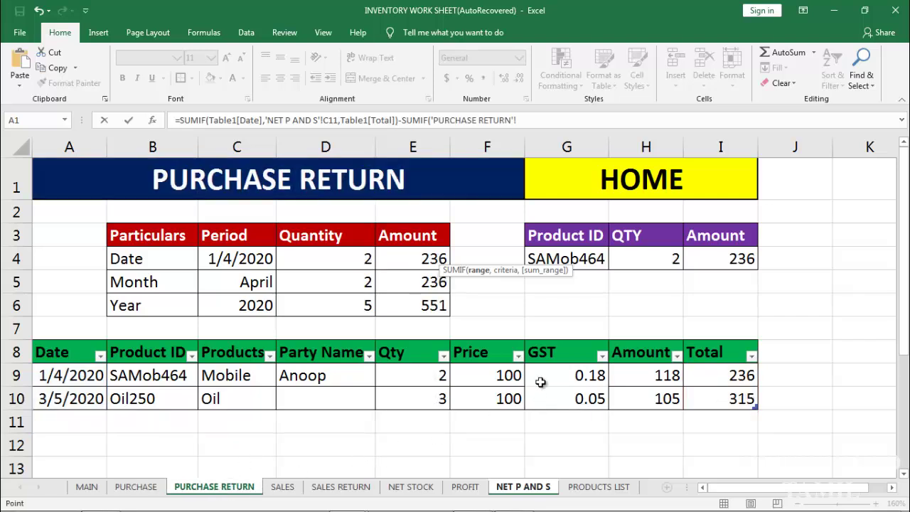
drag(89, 376, 83, 399)
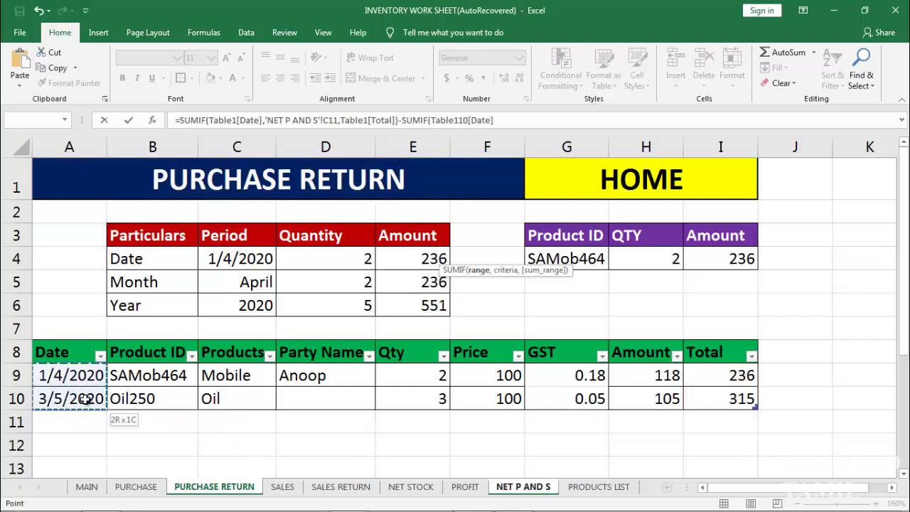
text(,)
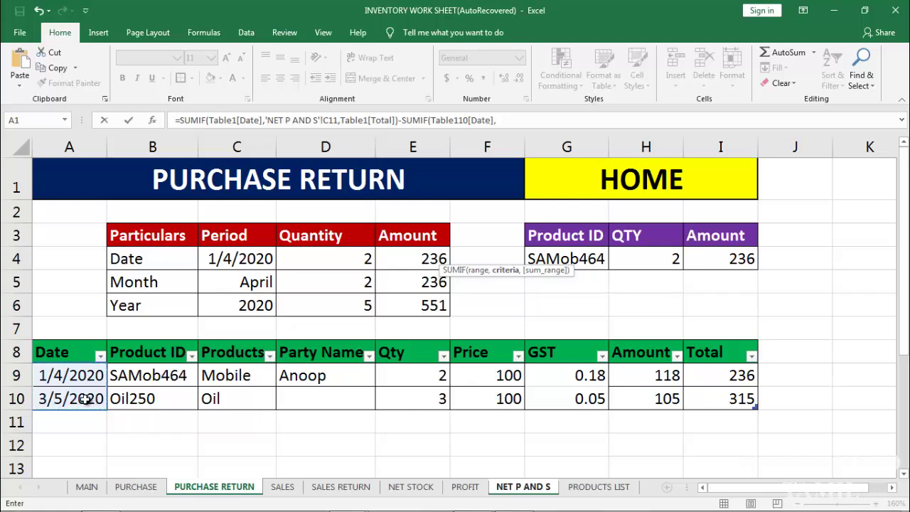
click(517, 496)
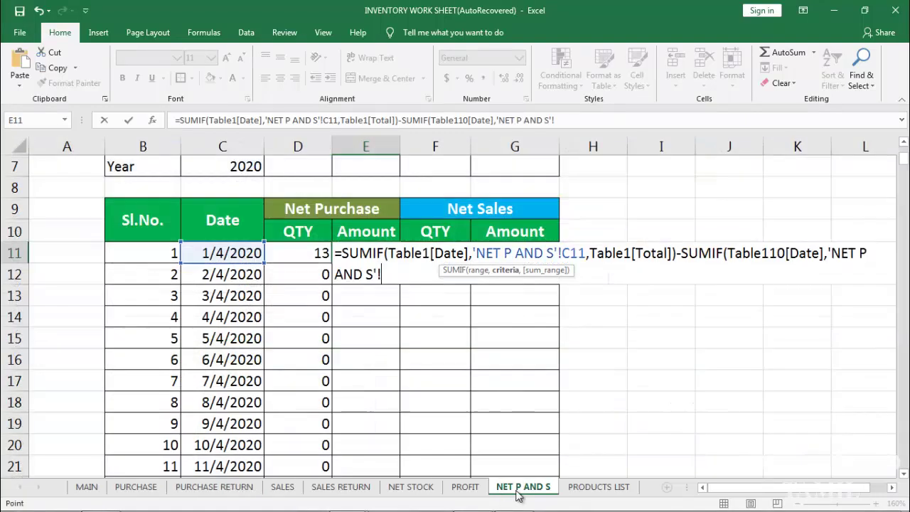
click(235, 253)
text(,)
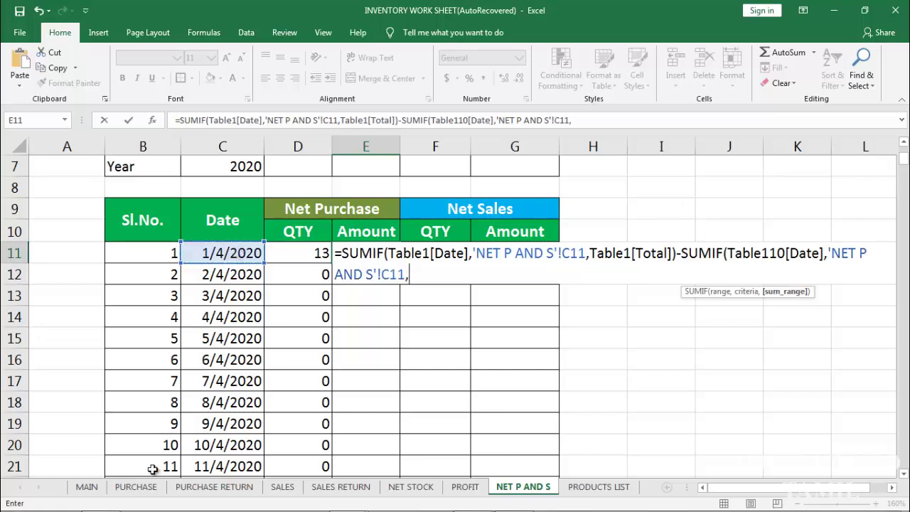
click(229, 489)
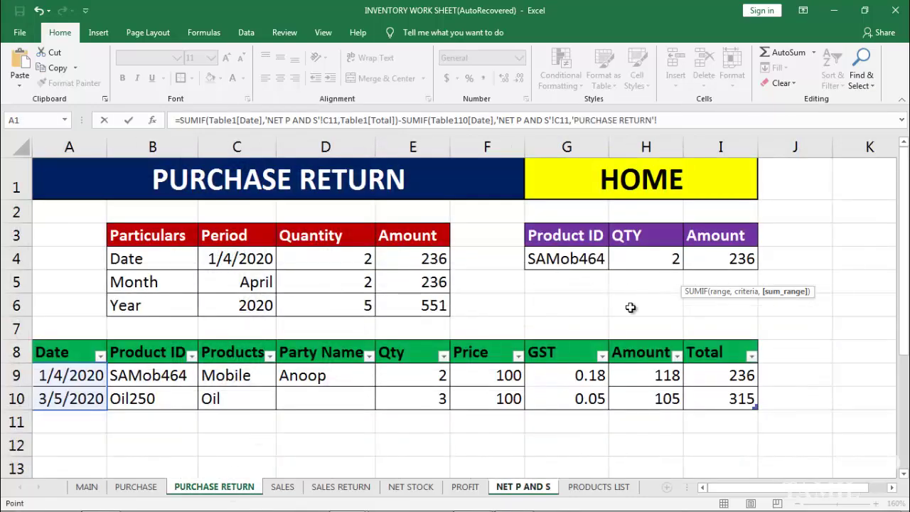
click(743, 374)
drag(742, 373, 741, 398)
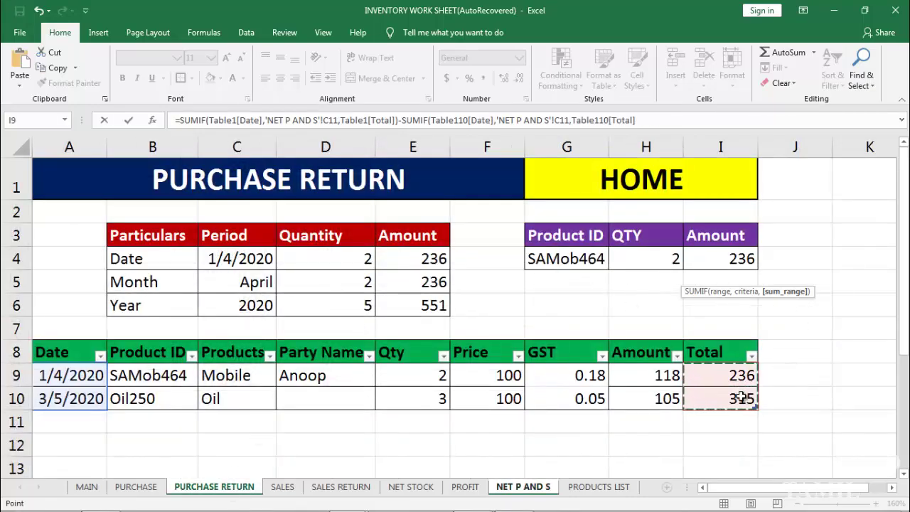
Complete the E11 formula, showing 1534, and compare it with the PURCHASE and PURCHASE RETURN totals.
text())
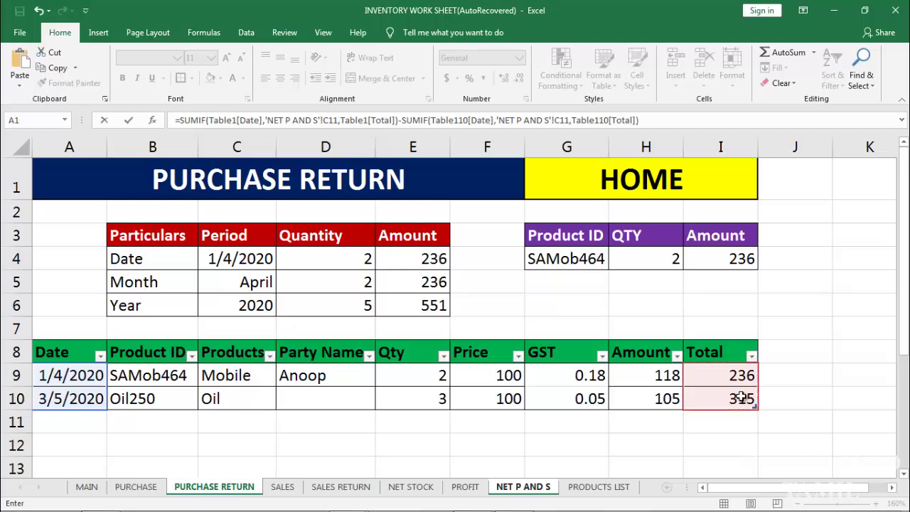
key(Return)
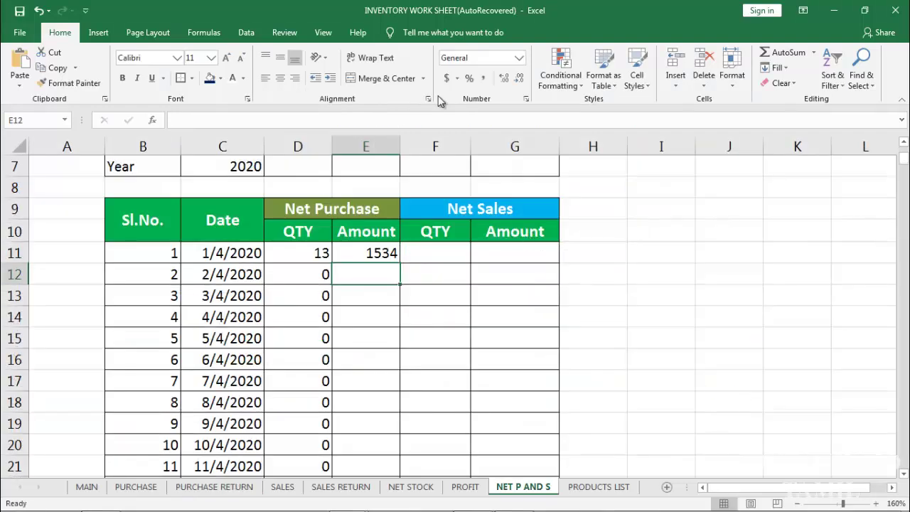
click(373, 253)
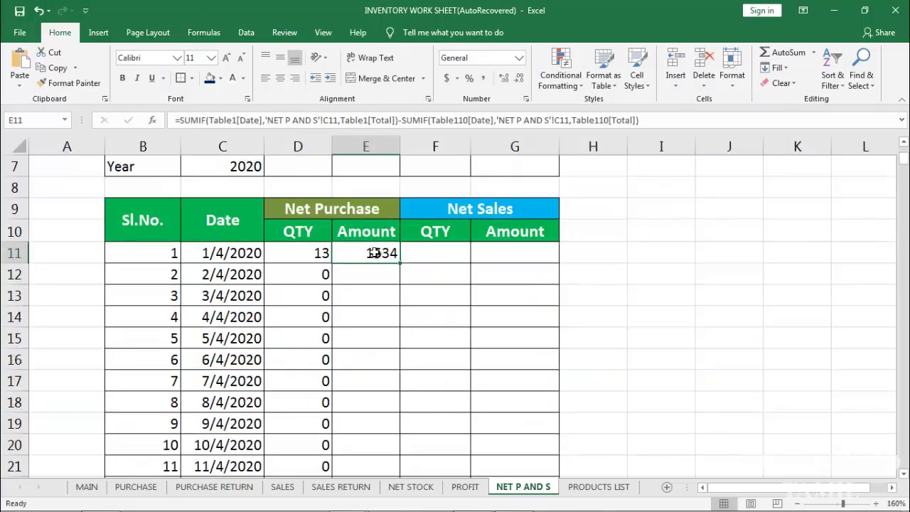
click(137, 487)
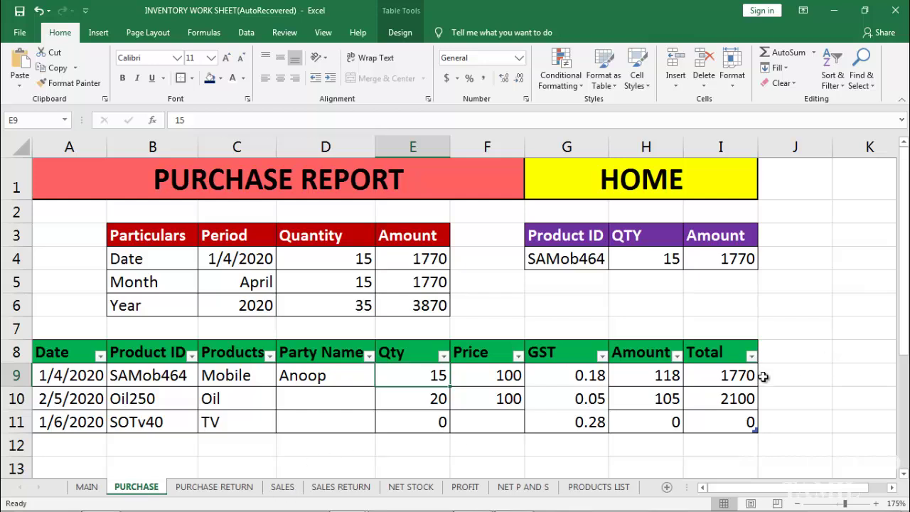
click(244, 490)
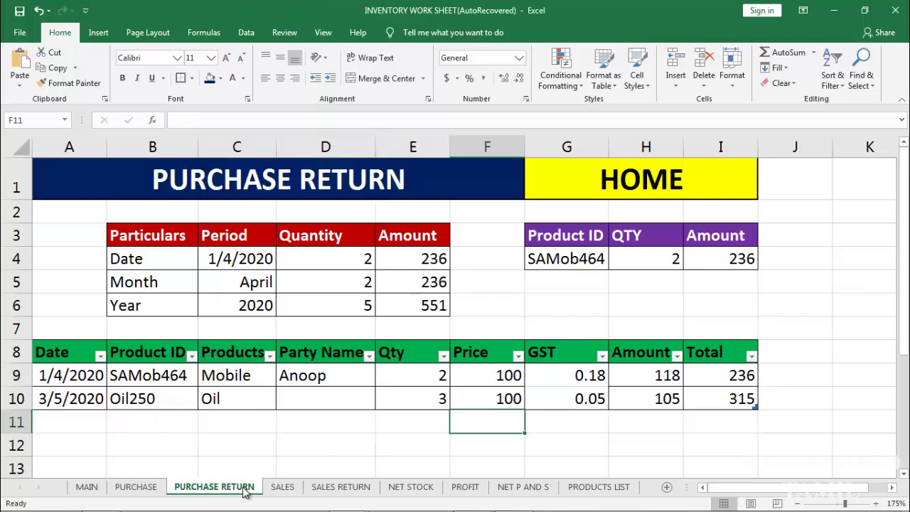
click(136, 488)
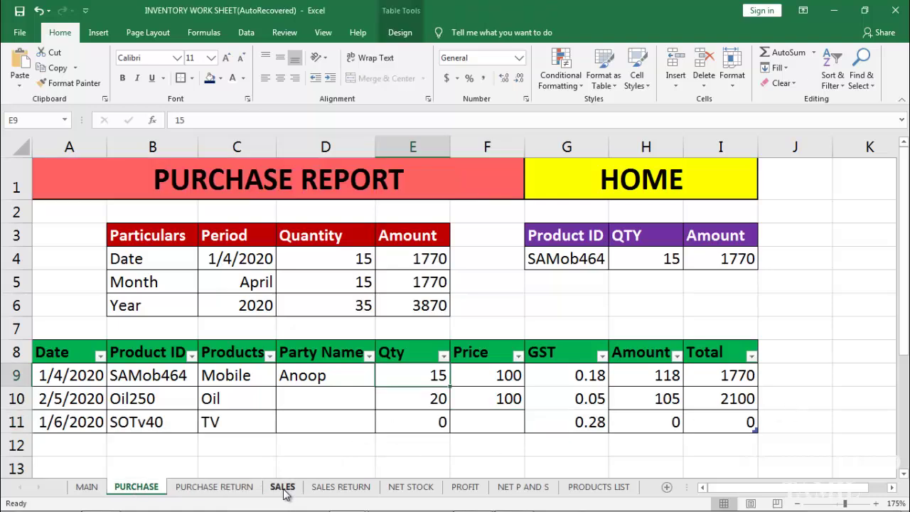
click(518, 489)
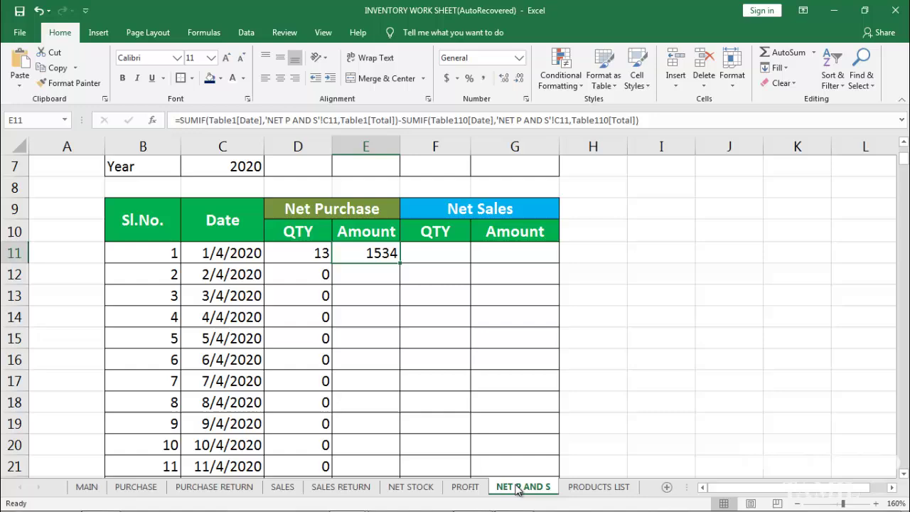
click(131, 489)
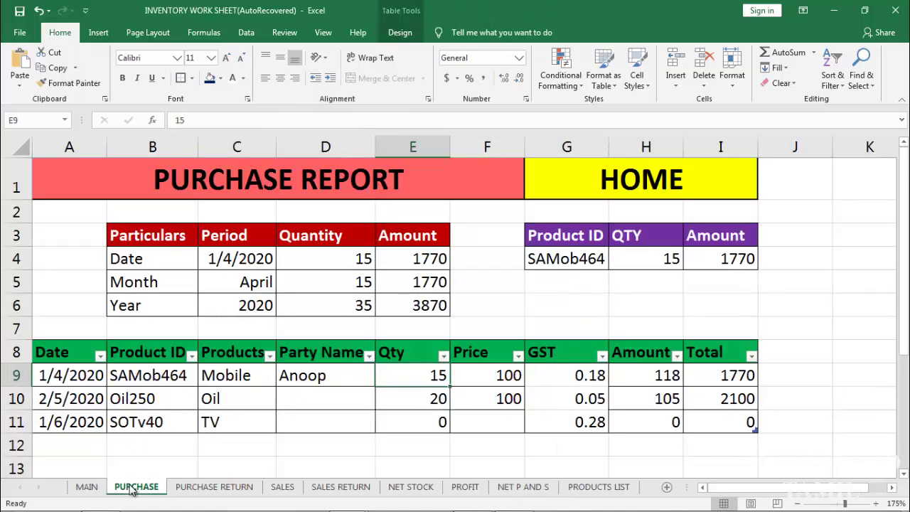
click(214, 488)
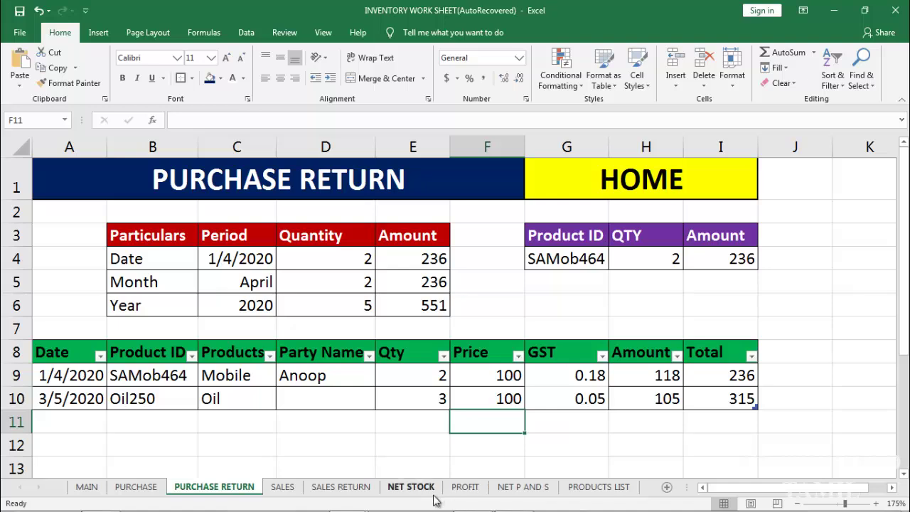
click(523, 487)
Verify the result with a temporary =1770-236 in I12, then delete it.
click(640, 272)
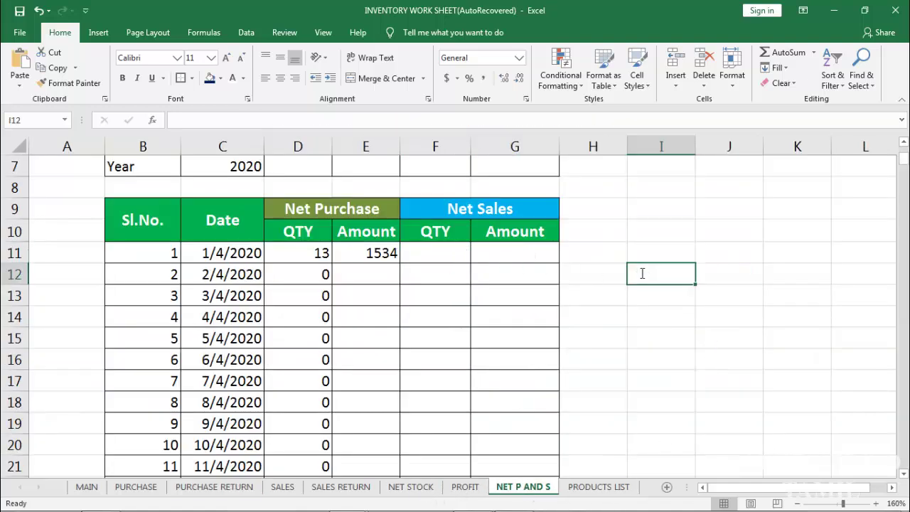
text(=1770-236)
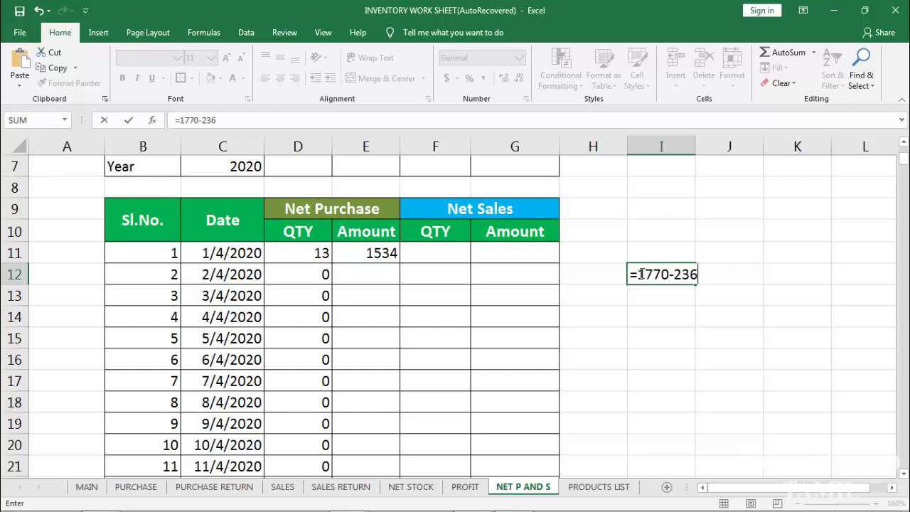
key(Return)
click(648, 273)
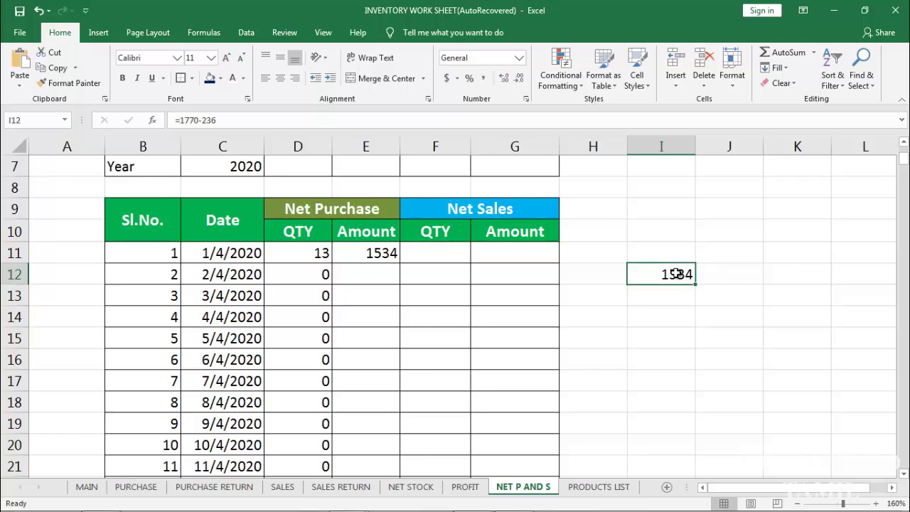
key(Delete)
Fill the E11 Net Purchase Amount formula down every date row.
click(366, 250)
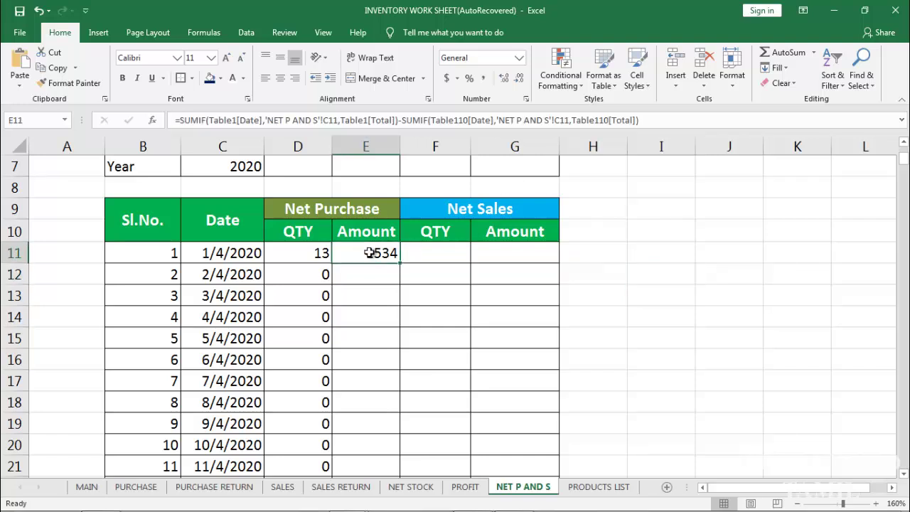
double_click(400, 263)
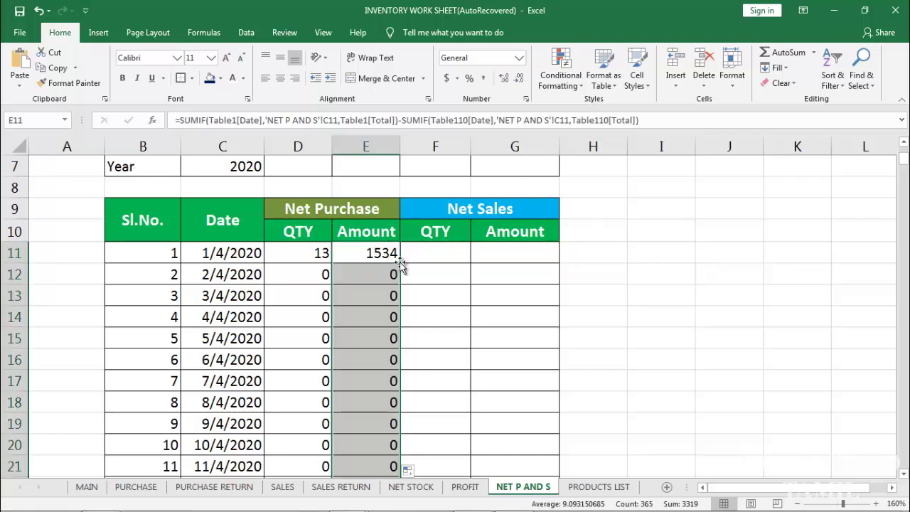
click(624, 268)
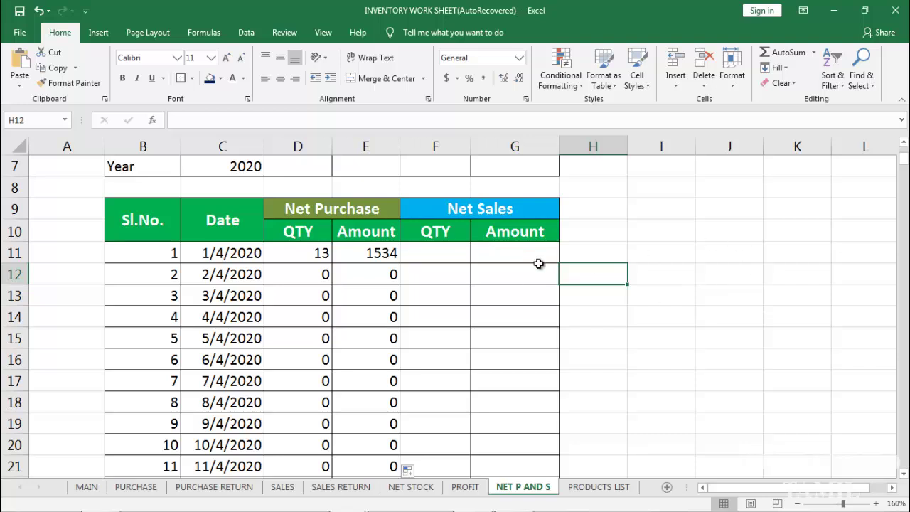
In F11 start =SUMIF(Sales[Date],C11,Sales[Qty]) from the SALES sheet's Date and Qty columns.
click(446, 252)
text(=)
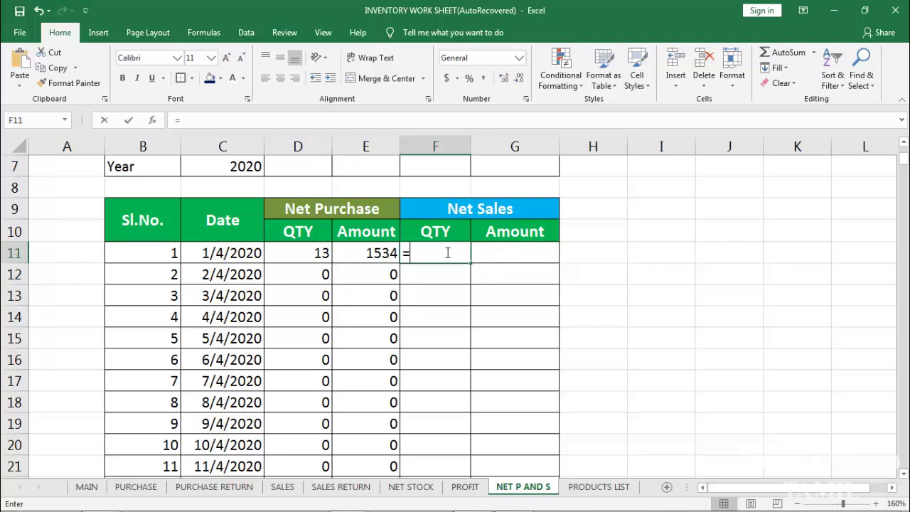
text(SUMIF()
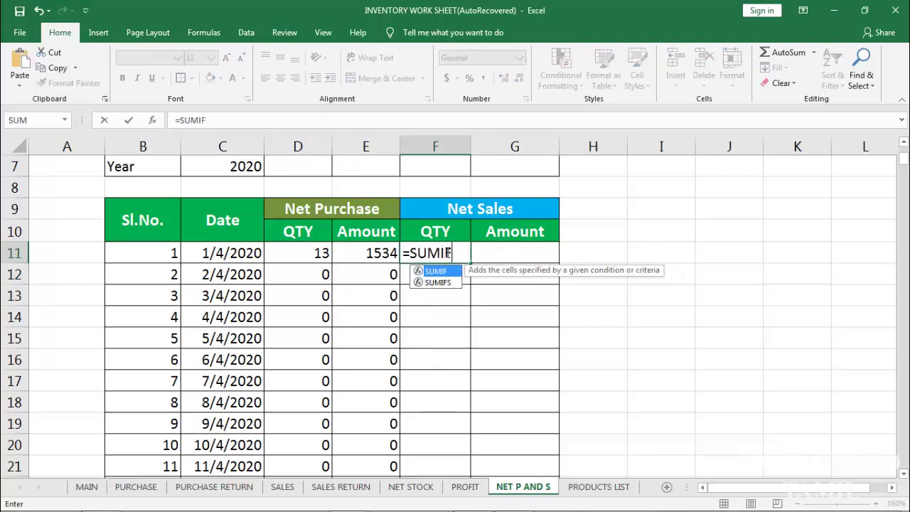
click(284, 487)
drag(66, 374, 71, 396)
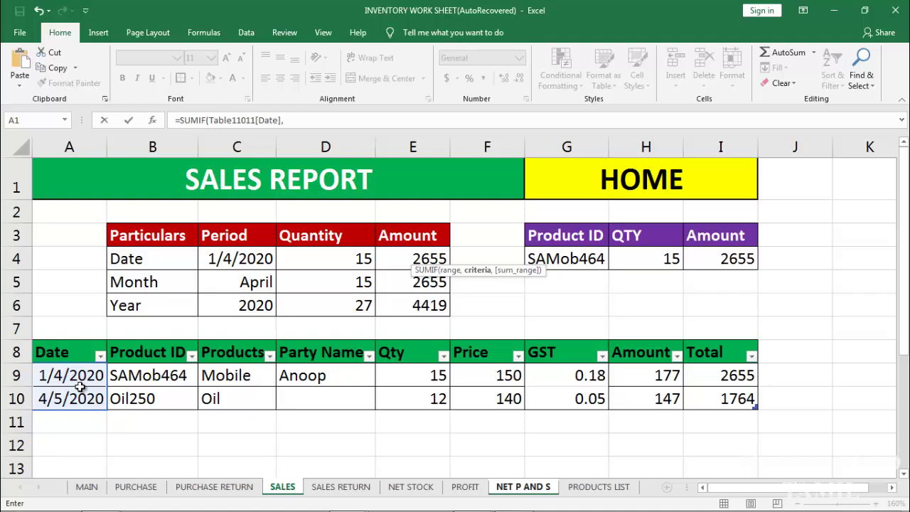
click(523, 487)
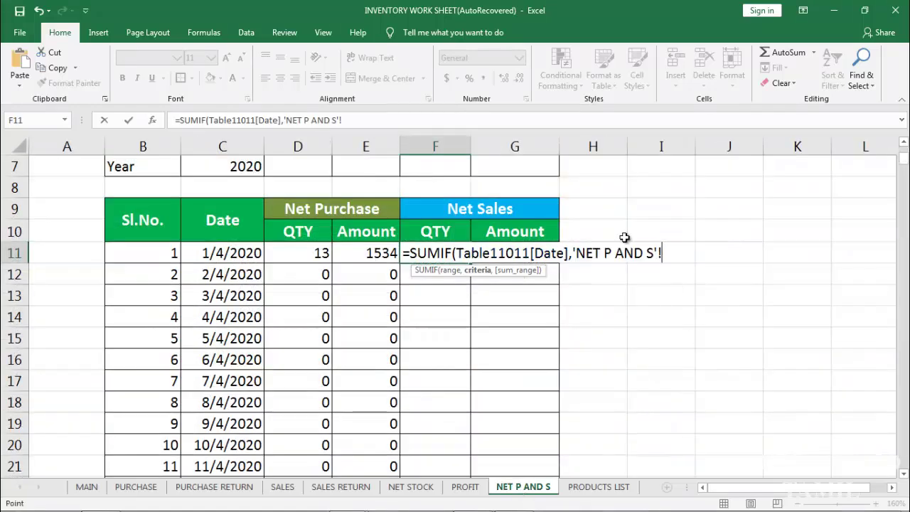
click(235, 254)
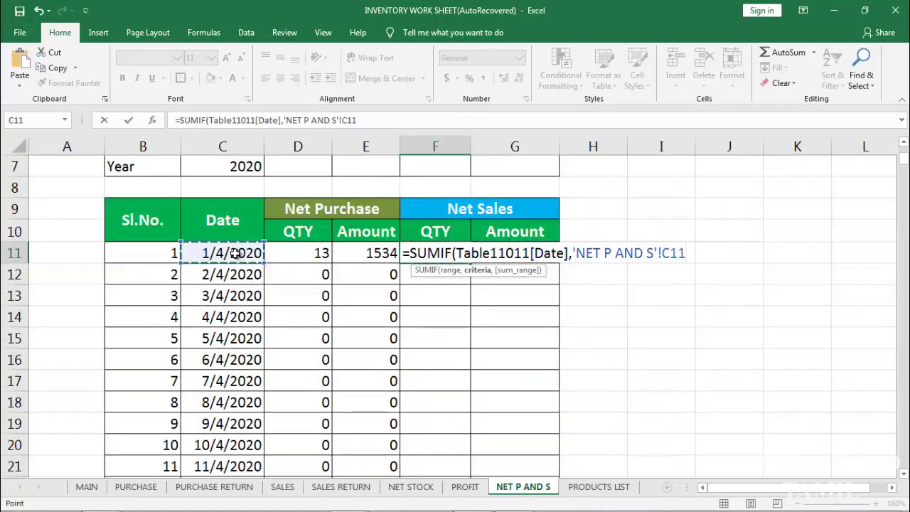
text(,)
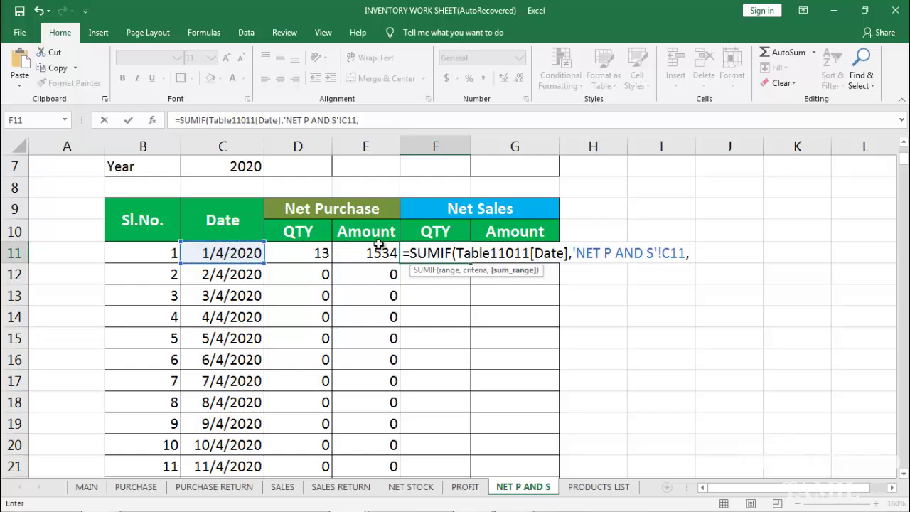
click(282, 487)
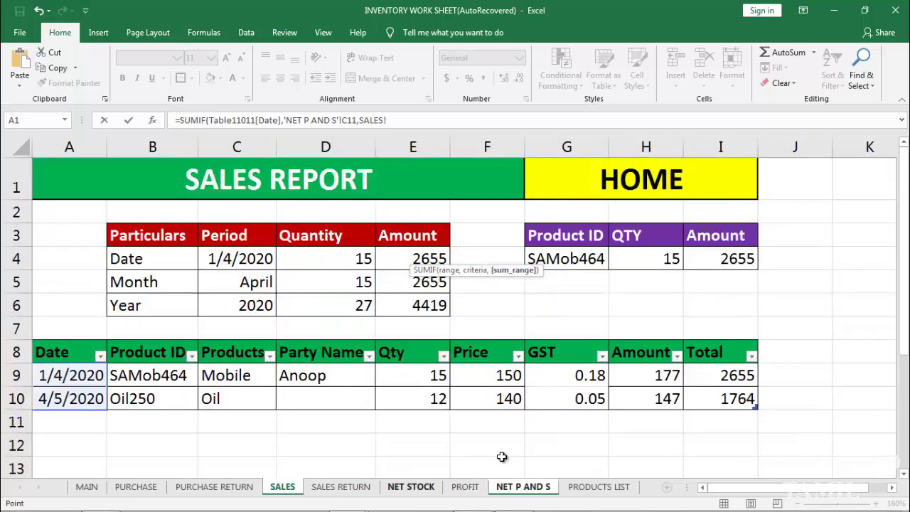
drag(425, 364, 430, 402)
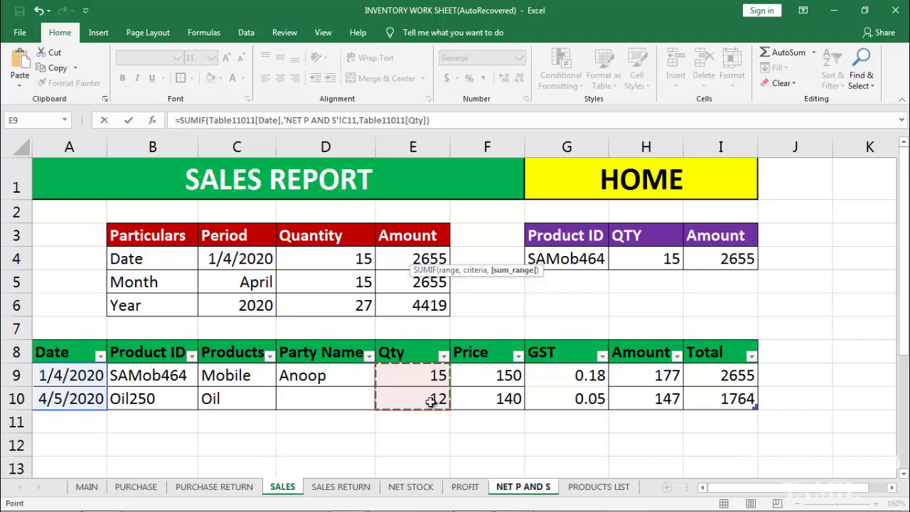
Subtract SUMIF(SalesReturn[Date],C11,SalesReturn[Qty]) and commit the formula, giving 0.
text()-SUMIF()
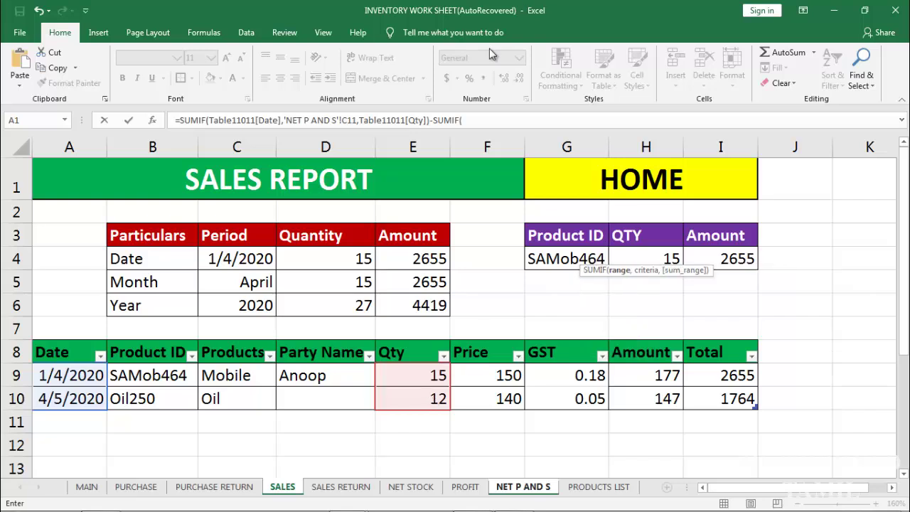
click(341, 486)
drag(73, 375, 74, 398)
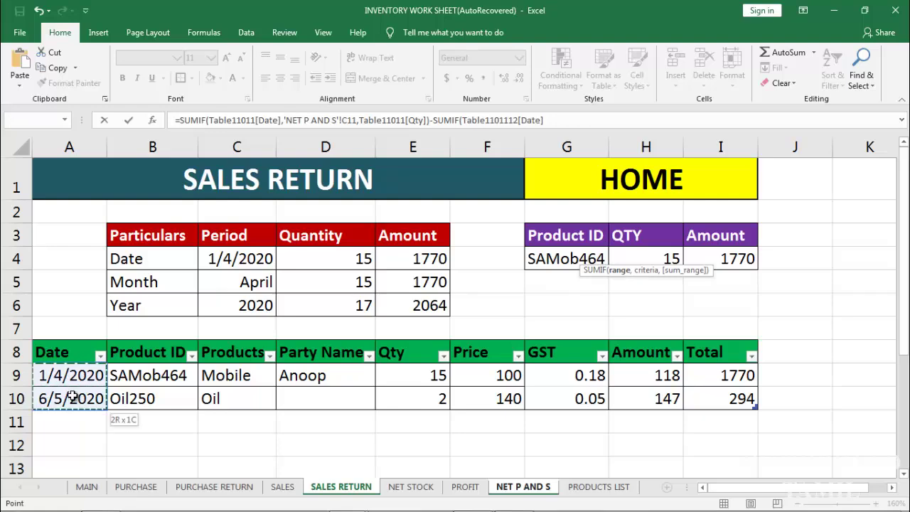
text(,)
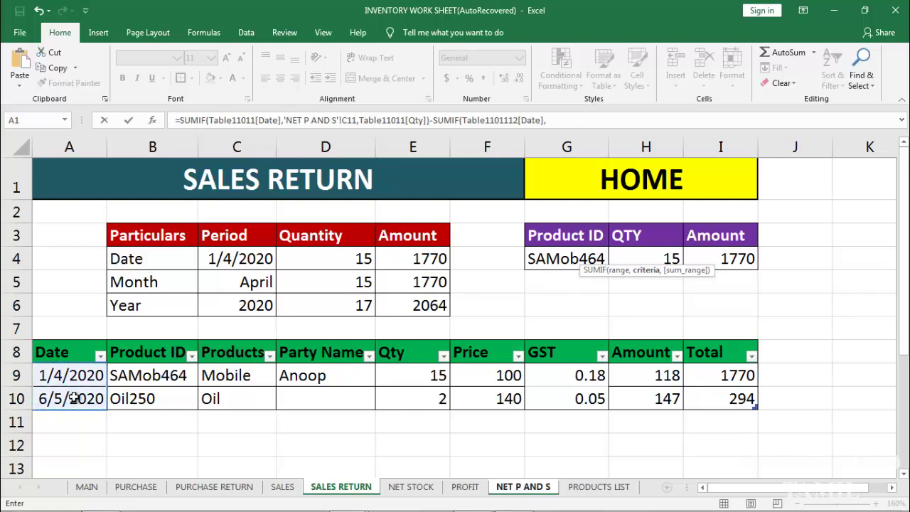
click(529, 491)
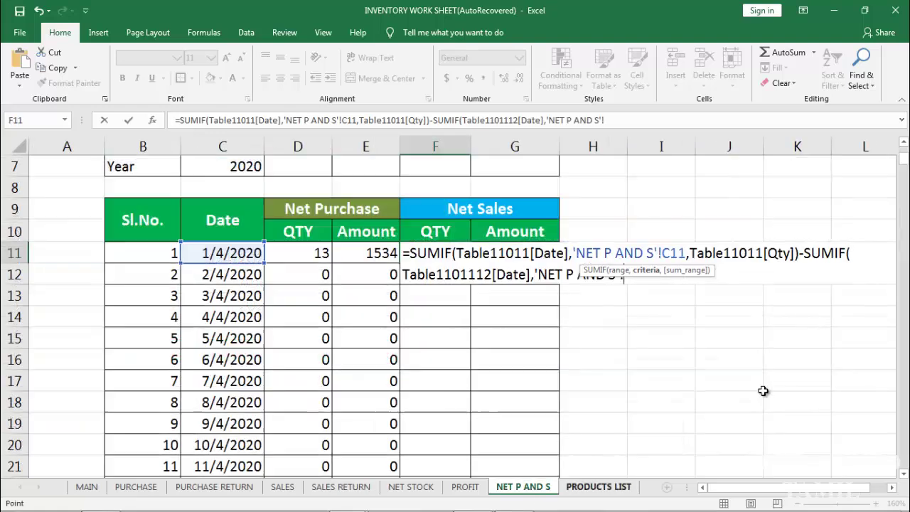
click(232, 256)
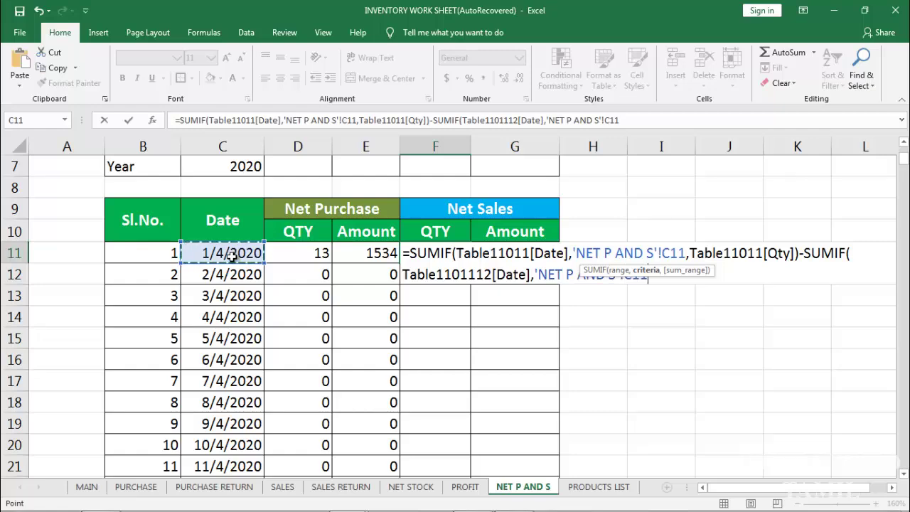
text(,)
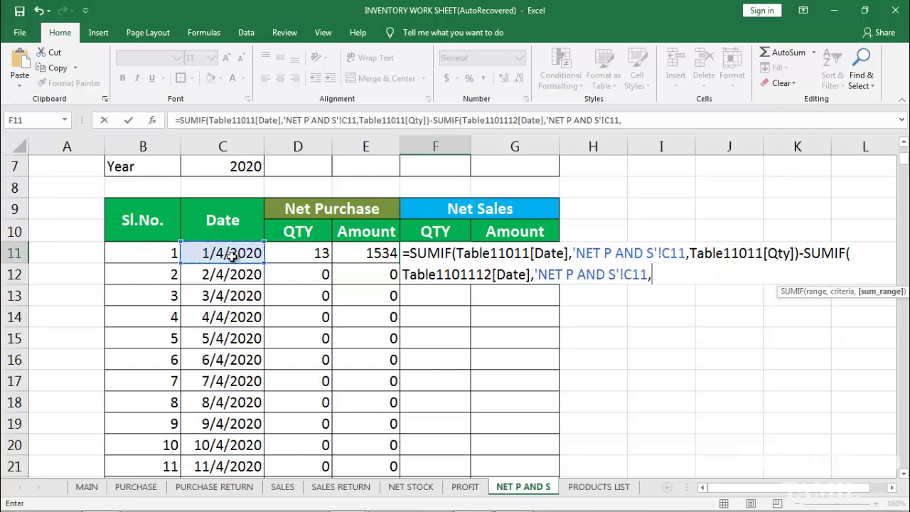
click(354, 490)
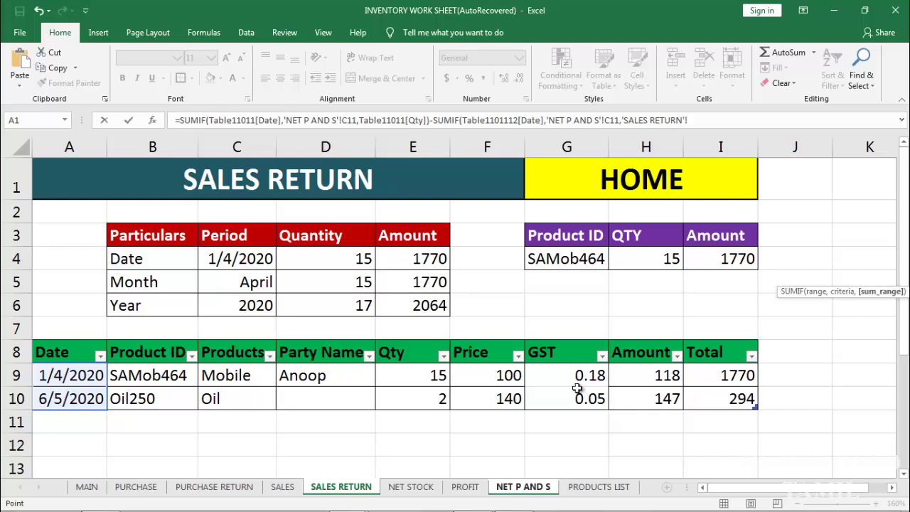
drag(429, 371, 436, 398)
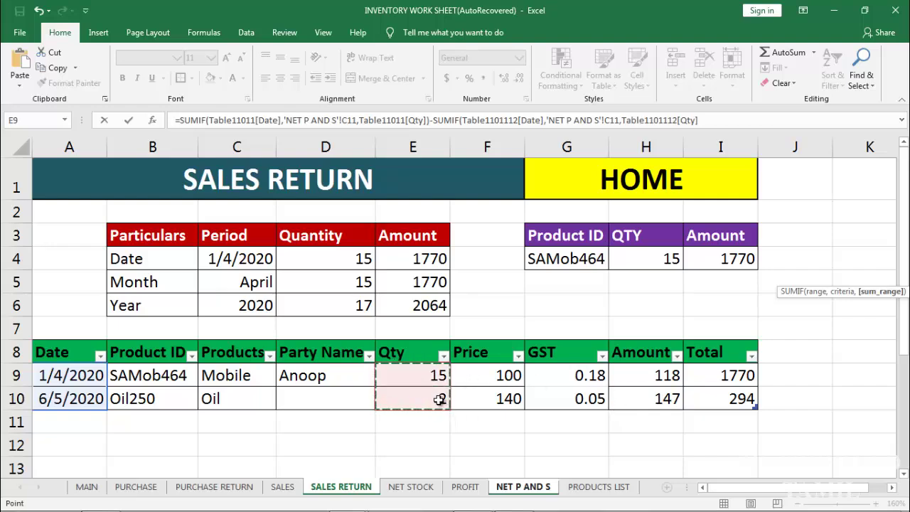
key(Return)
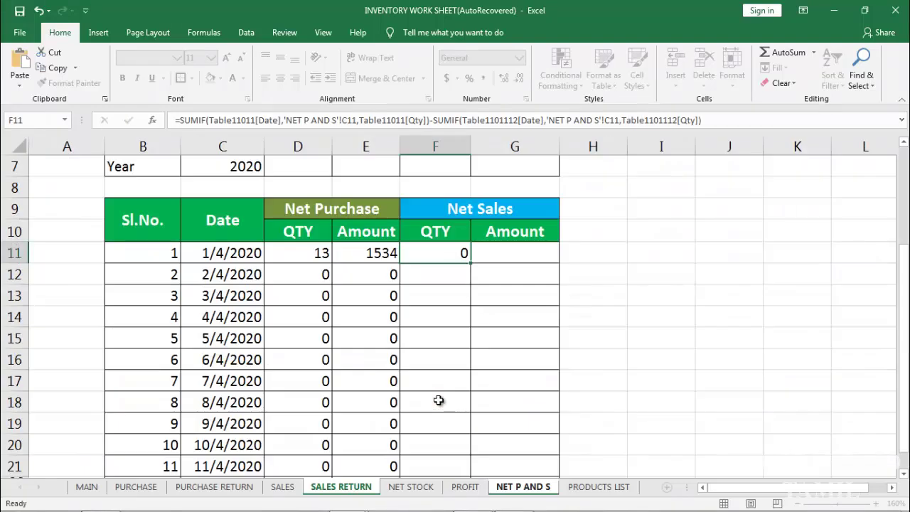
Check the F11 formula against the SALES and SALES RETURN sheets' records.
click(463, 252)
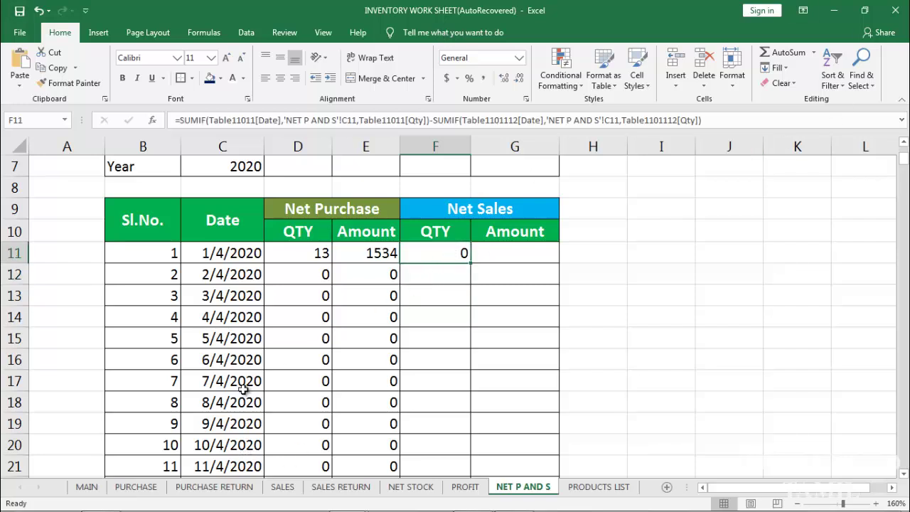
click(282, 486)
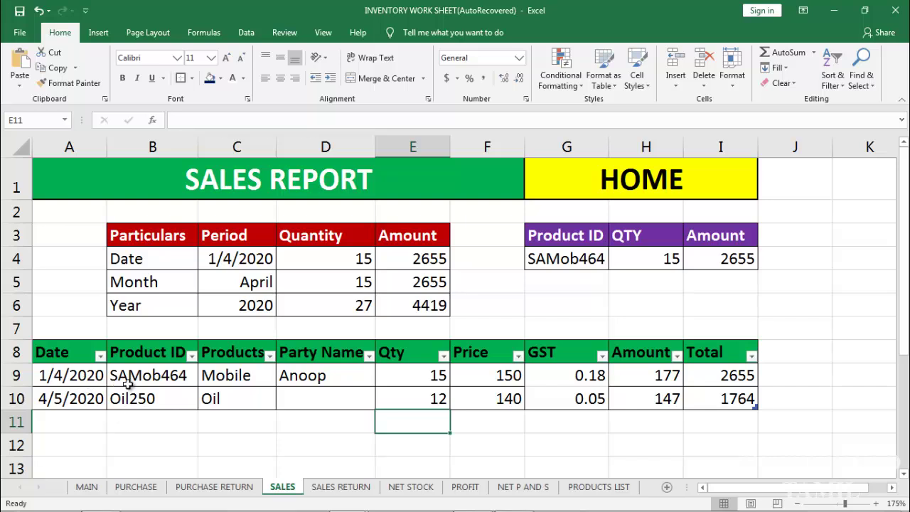
click(341, 489)
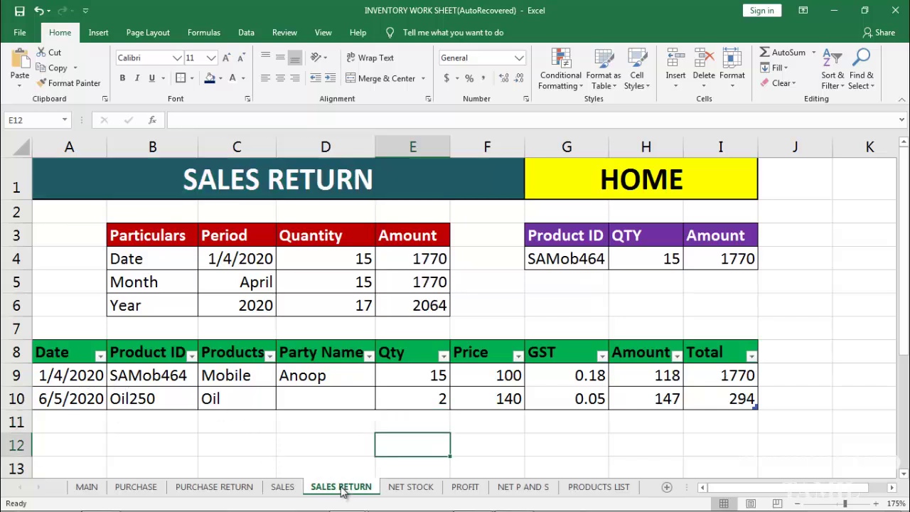
click(288, 488)
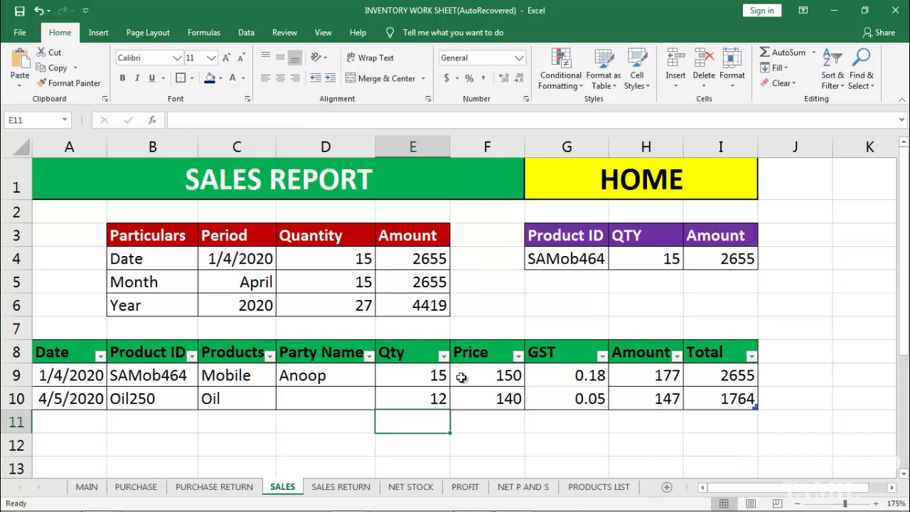
click(334, 489)
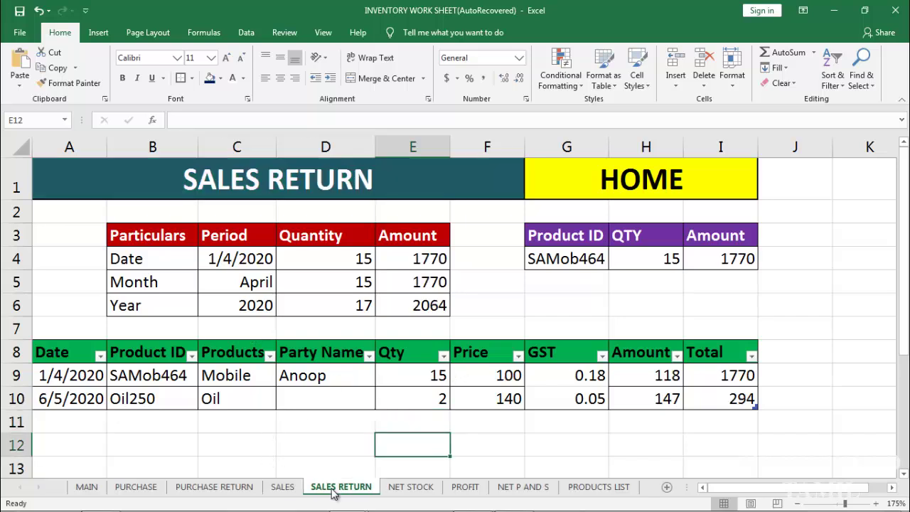
click(287, 490)
click(347, 489)
click(519, 490)
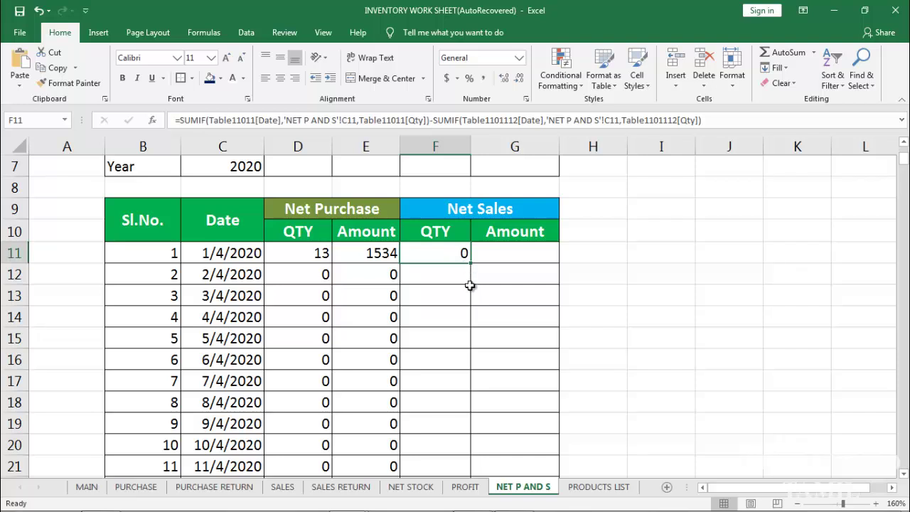
Fill the F11 Net Sales QTY formula down column F, showing 0 for every date.
double_click(473, 264)
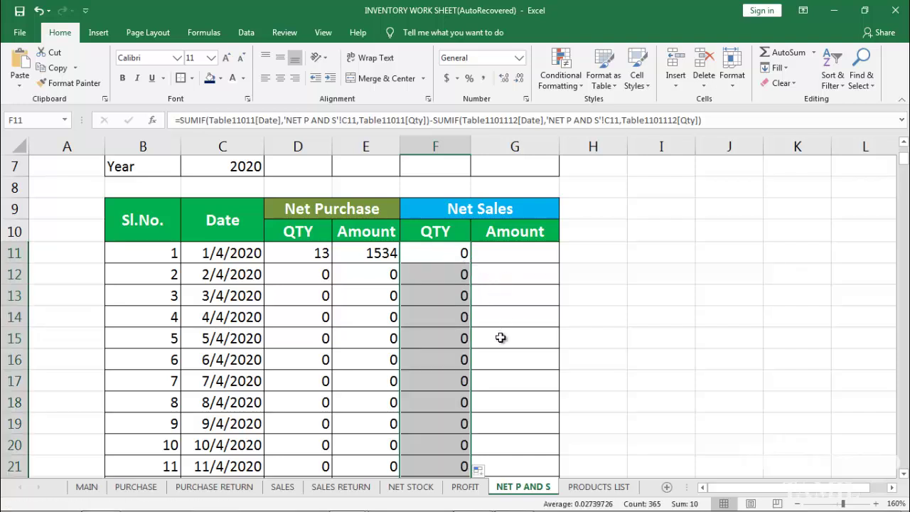
click(492, 277)
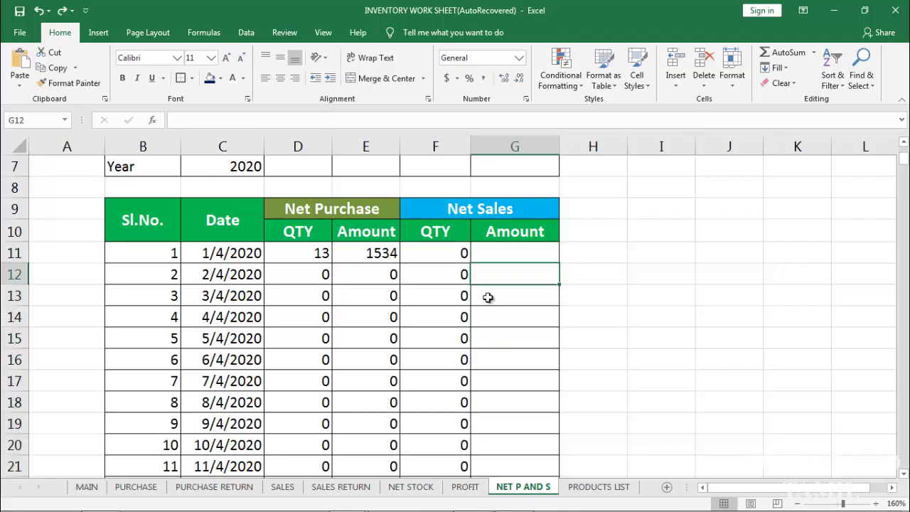
click(524, 250)
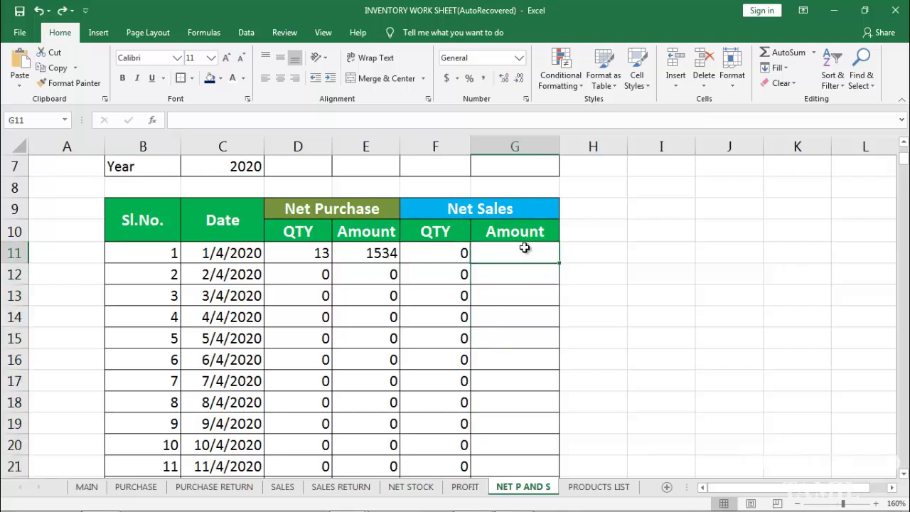
Start G11 with a SUMIF totalling the SALES Total column for SALES dates matching C11.
text(=SU)
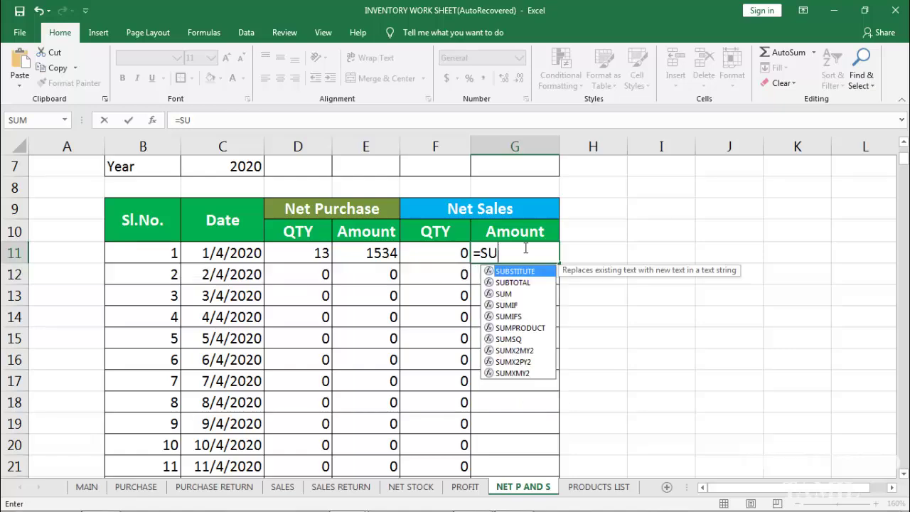
text(MIF()
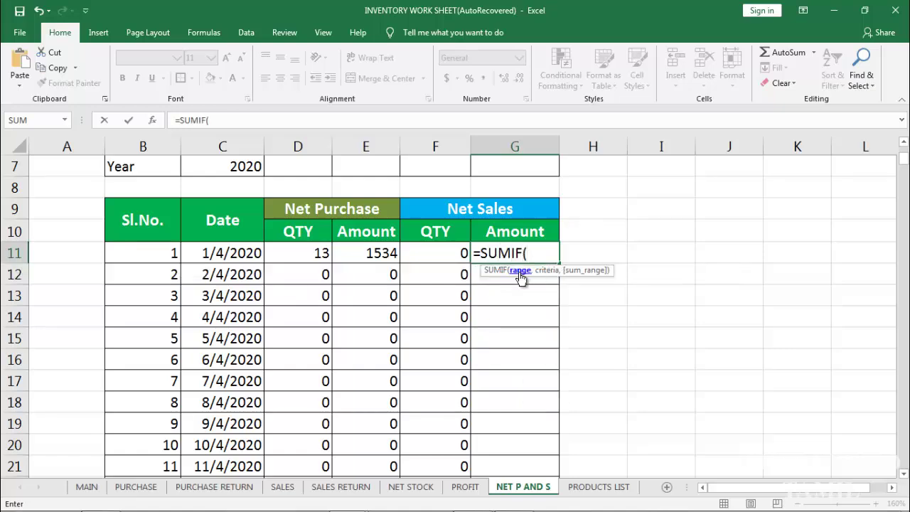
click(288, 487)
click(86, 383)
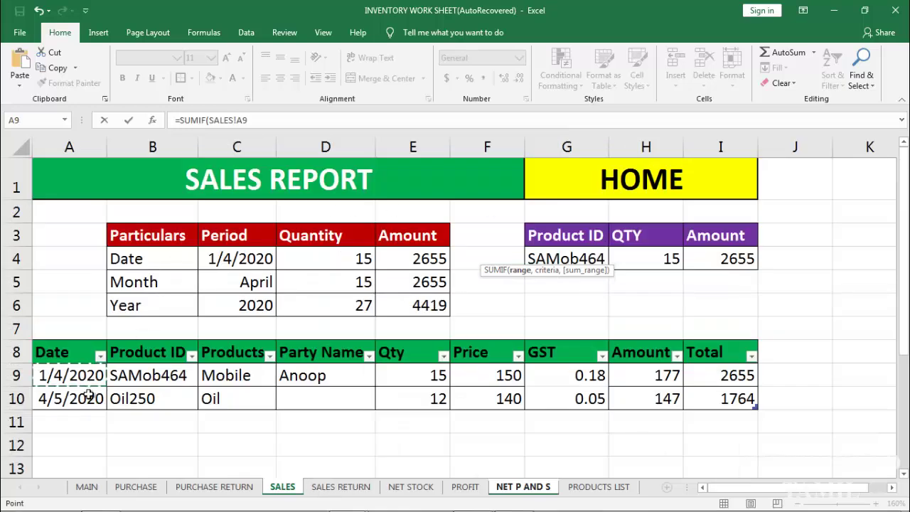
drag(88, 392, 92, 398)
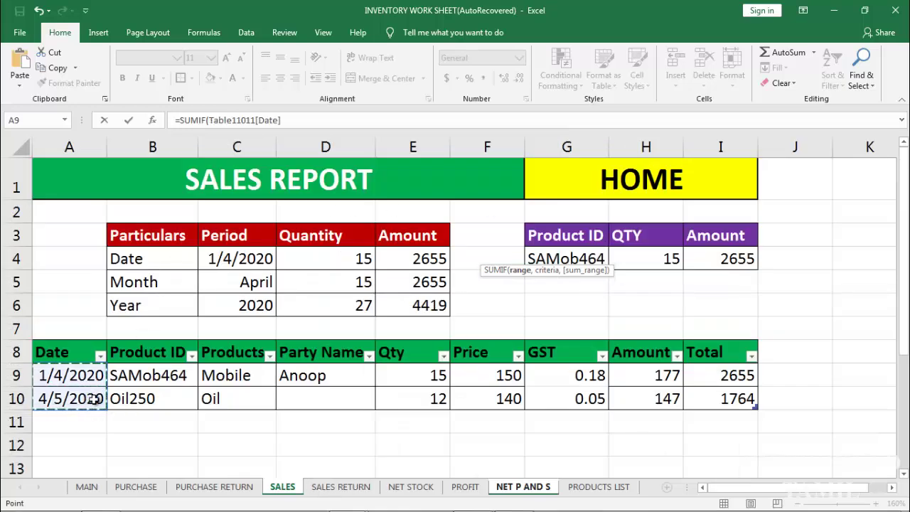
text(,)
click(523, 487)
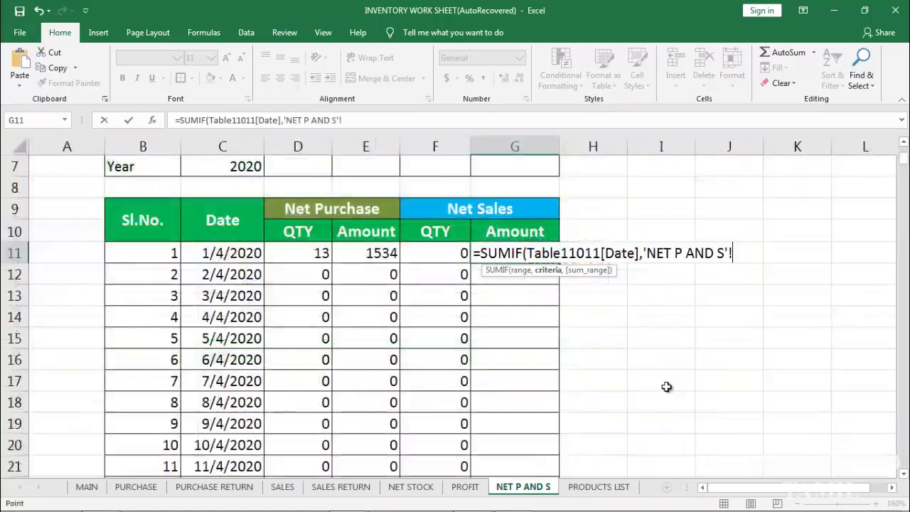
click(206, 254)
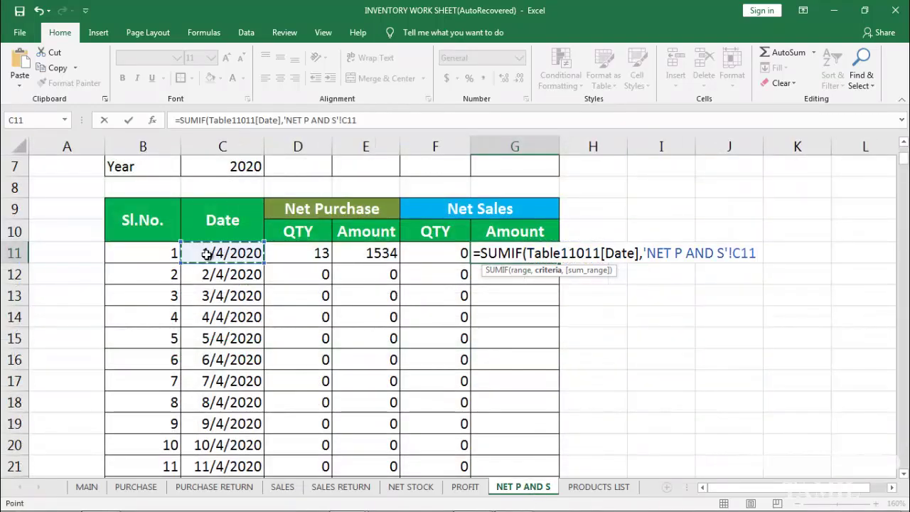
text(,)
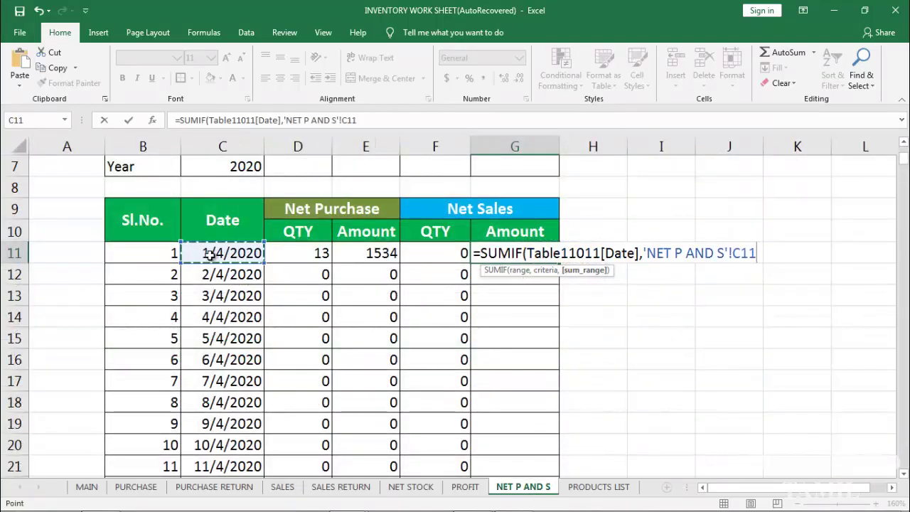
click(285, 489)
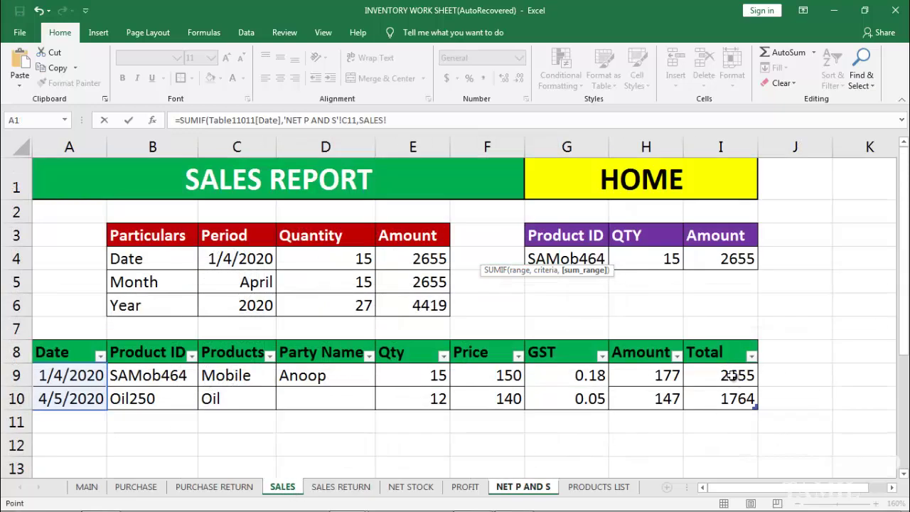
drag(732, 375, 732, 398)
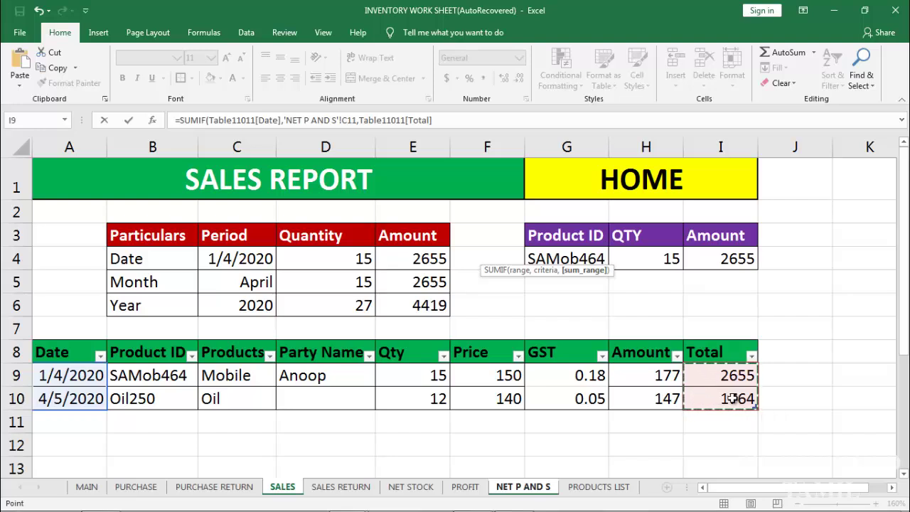
Subtract a second SUMIF of SALES RETURN totals for C11's date, giving 885.
text())
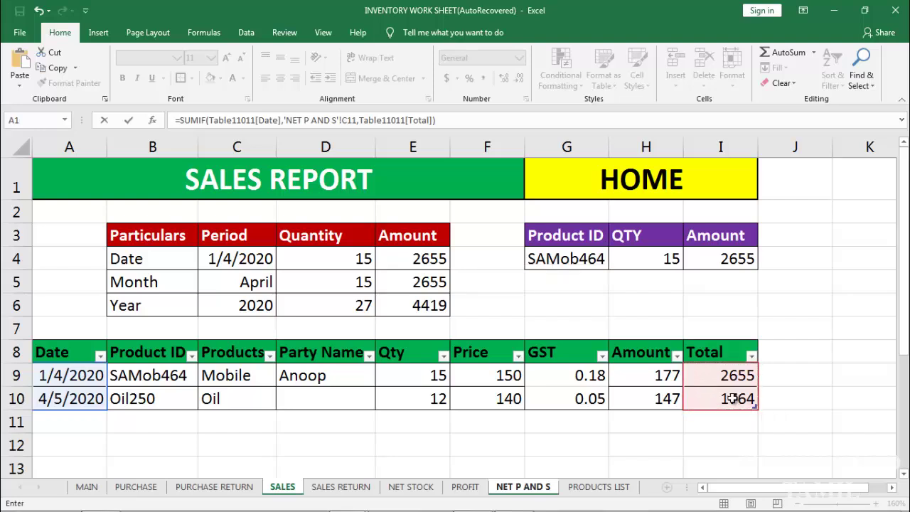
text(-)
text(SUMIF)
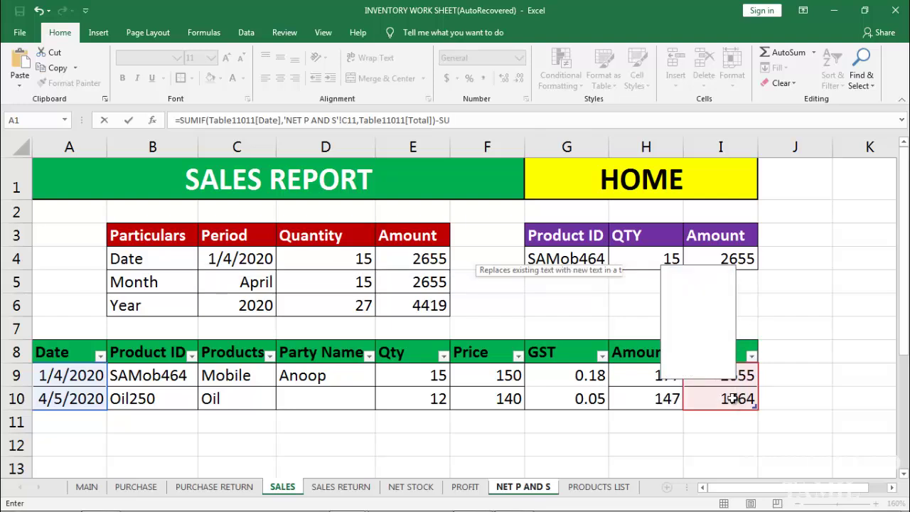
text(()
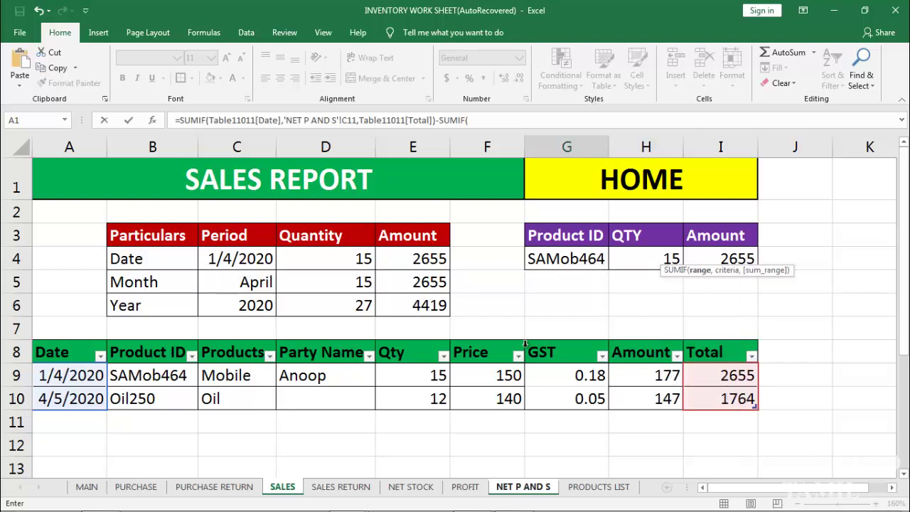
click(340, 486)
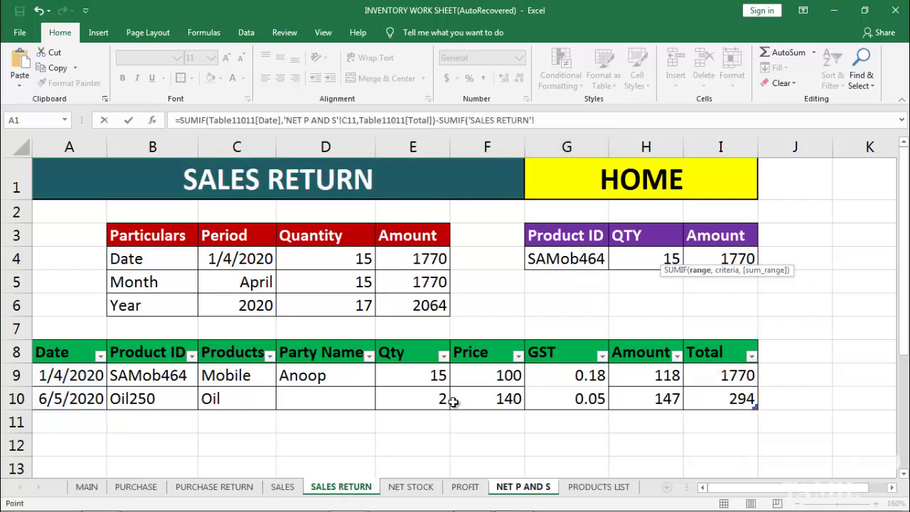
click(66, 381)
drag(65, 385, 61, 400)
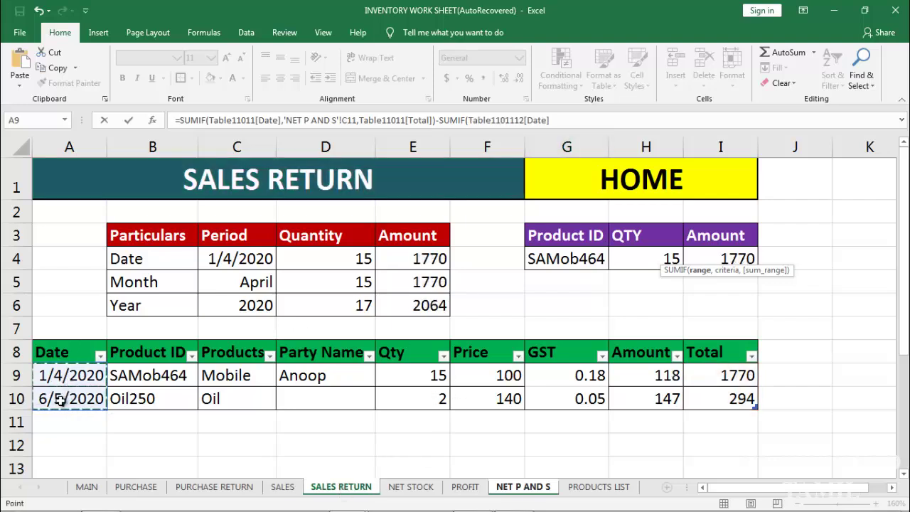
text(,)
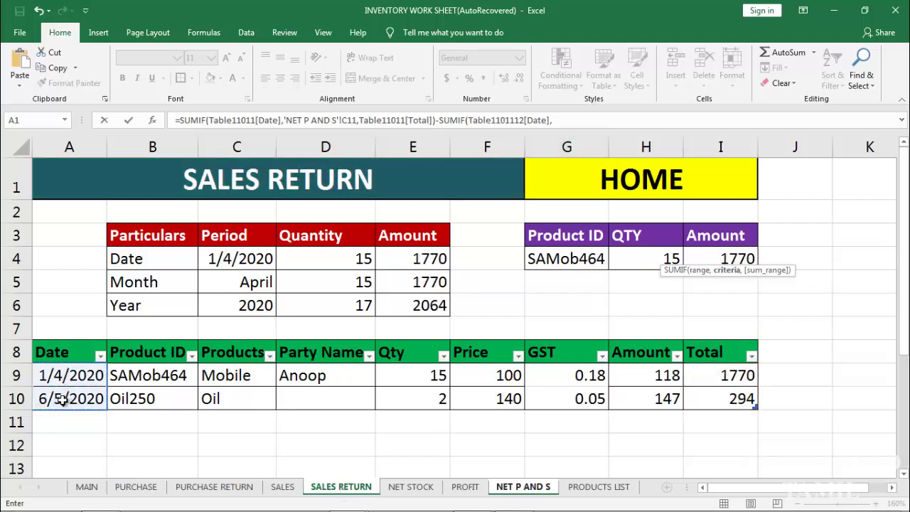
click(519, 487)
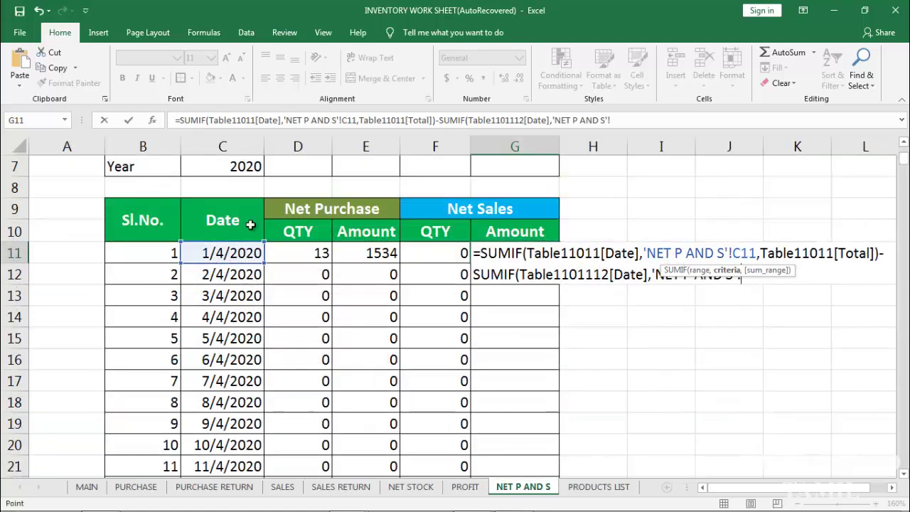
click(223, 257)
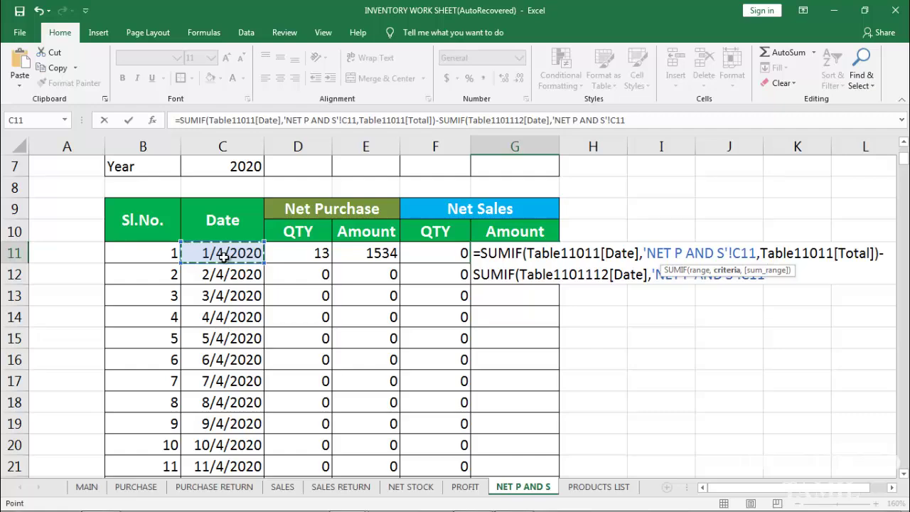
text(,)
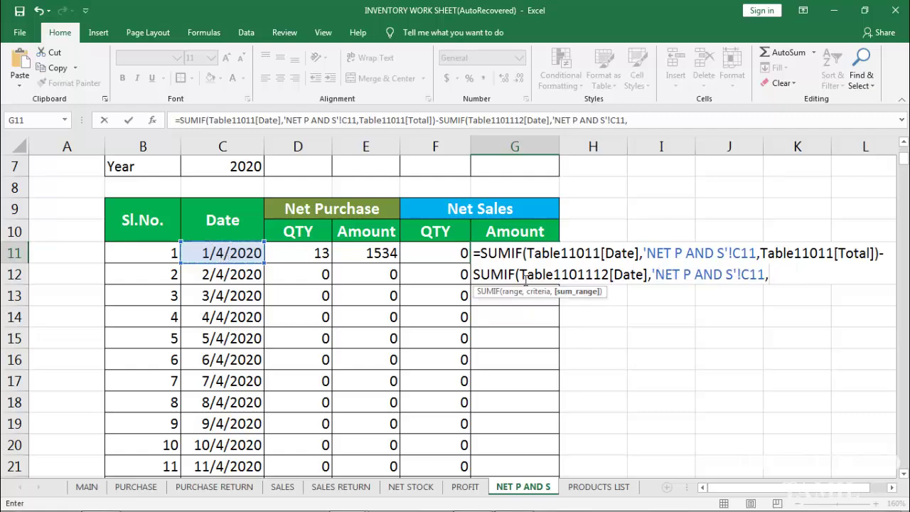
click(341, 487)
click(739, 375)
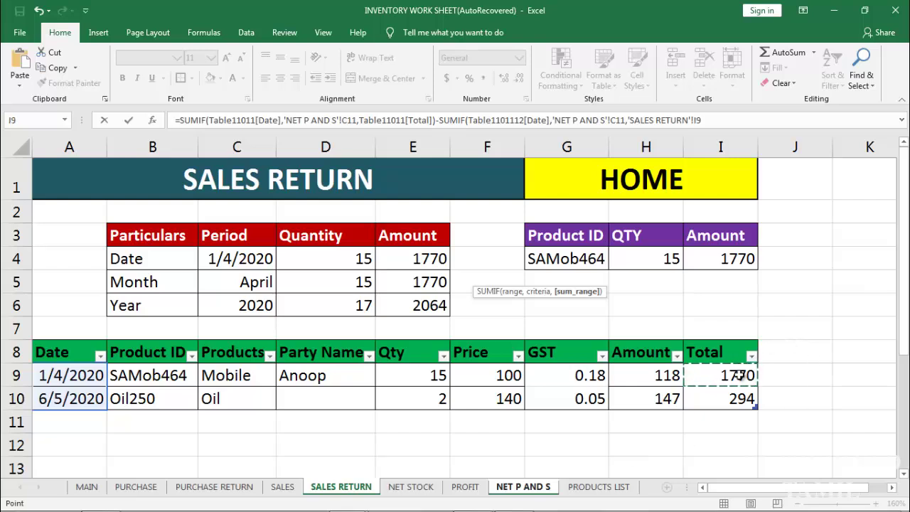
drag(739, 375, 741, 398)
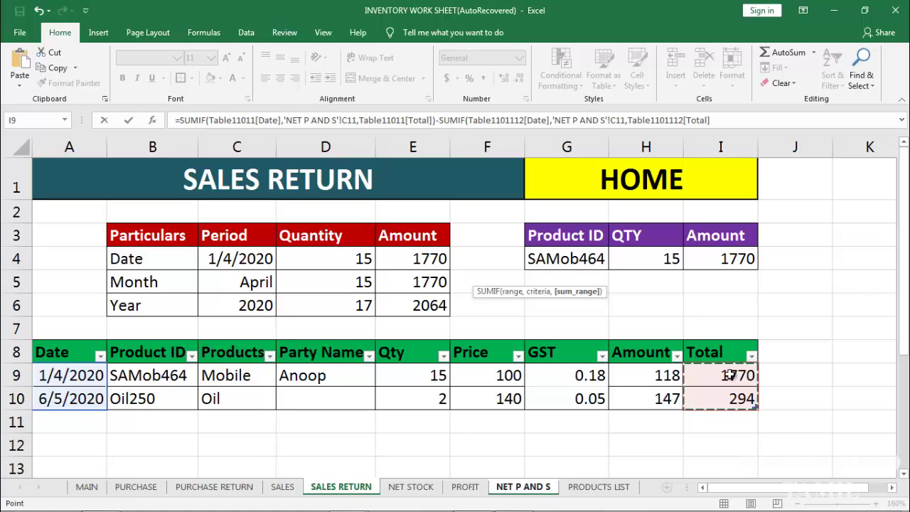
key(F2)
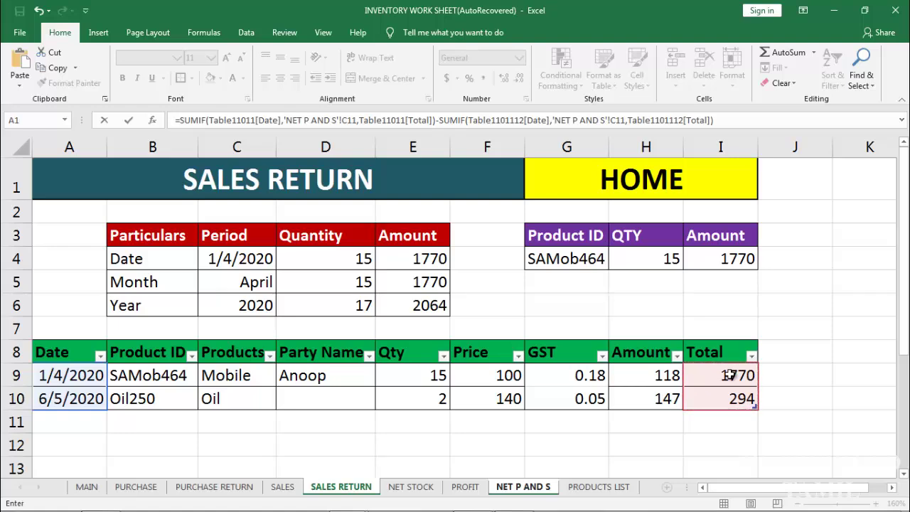
key(Return)
click(514, 253)
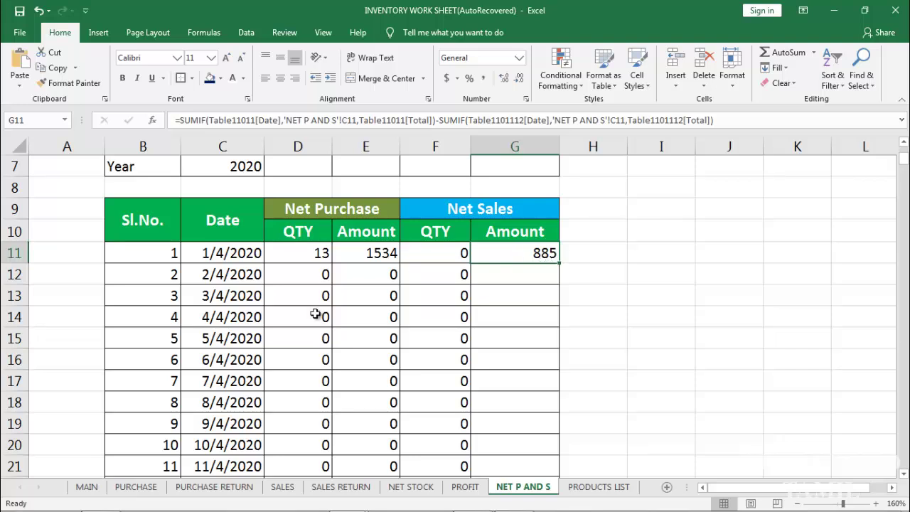
click(283, 487)
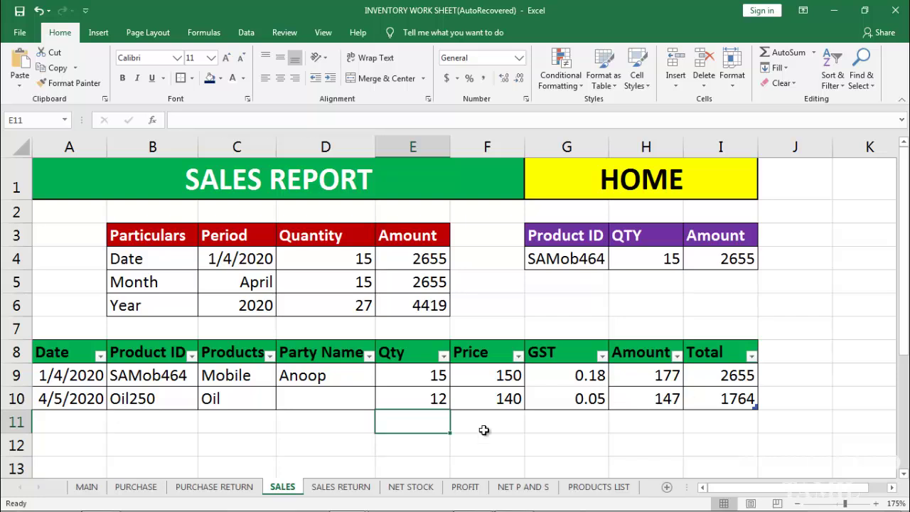
click(362, 489)
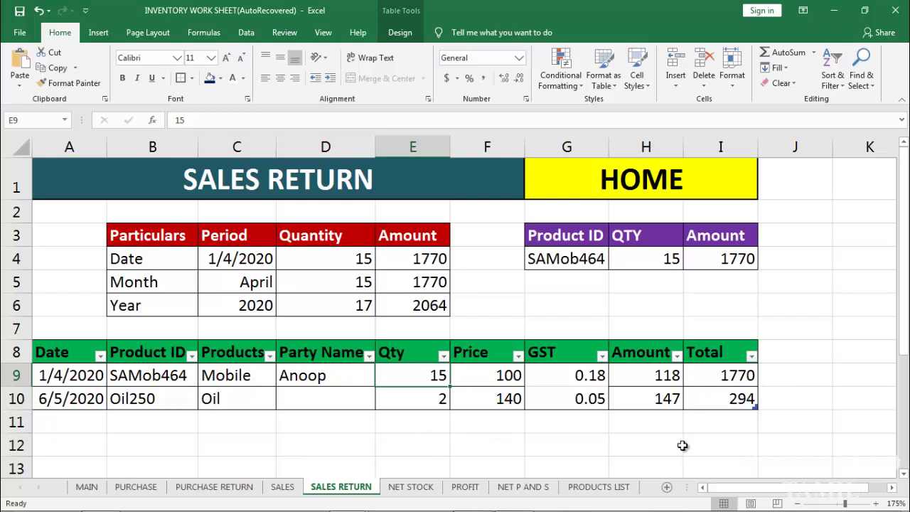
click(282, 487)
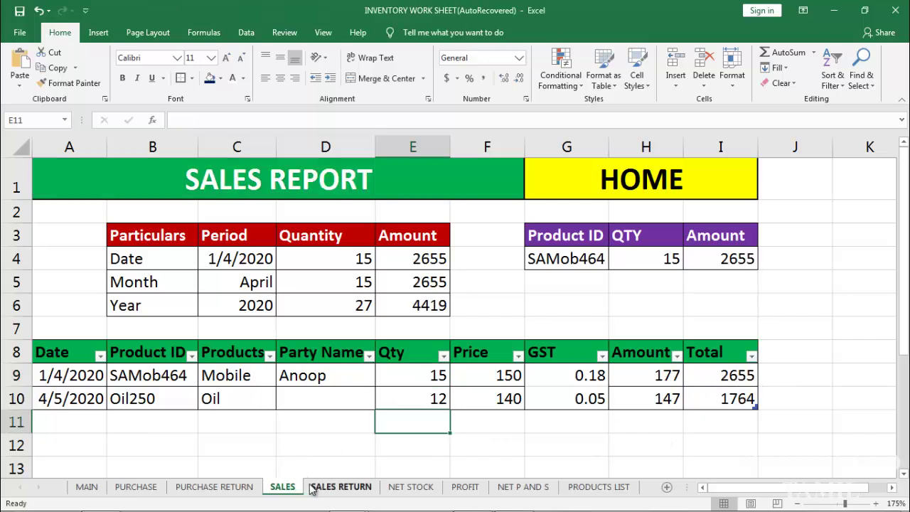
click(322, 490)
click(286, 490)
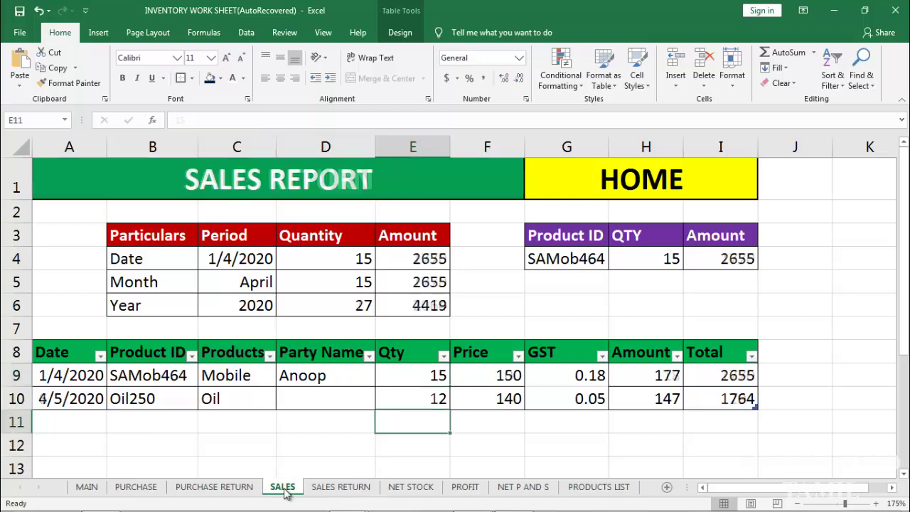
click(346, 489)
click(805, 368)
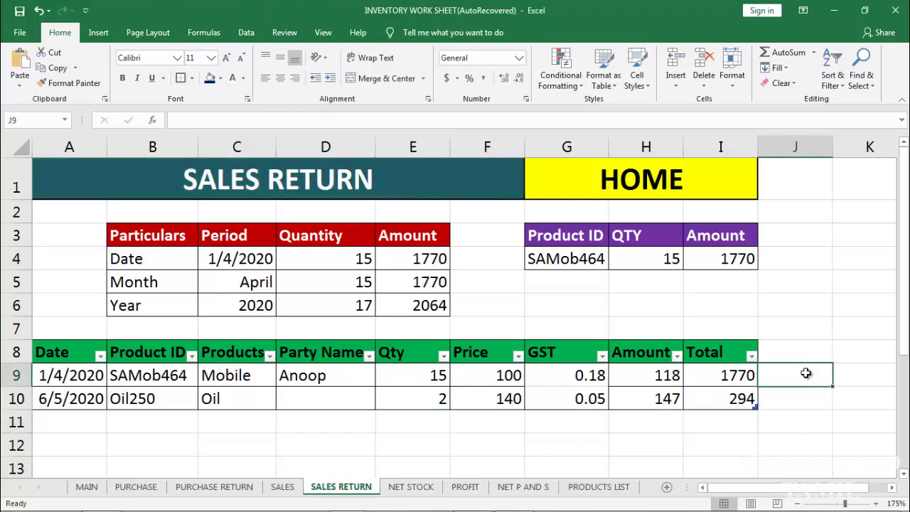
text(=)
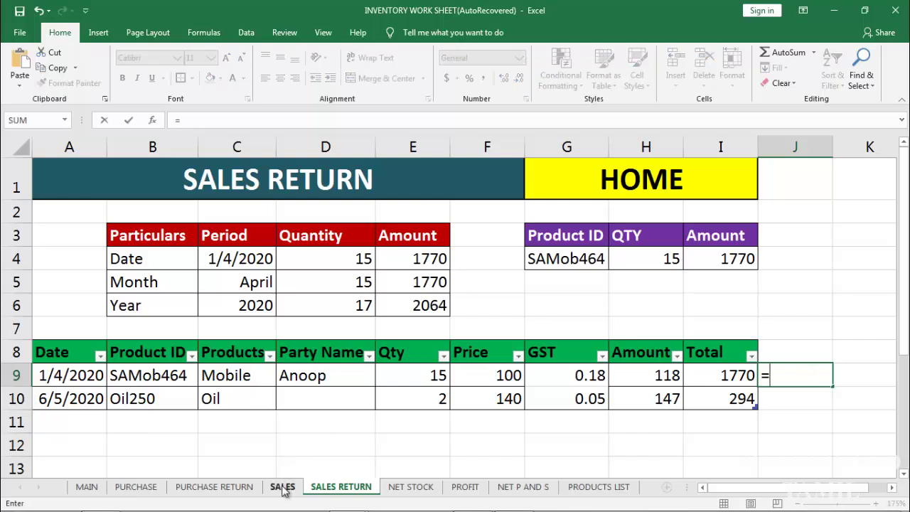
click(282, 487)
click(732, 375)
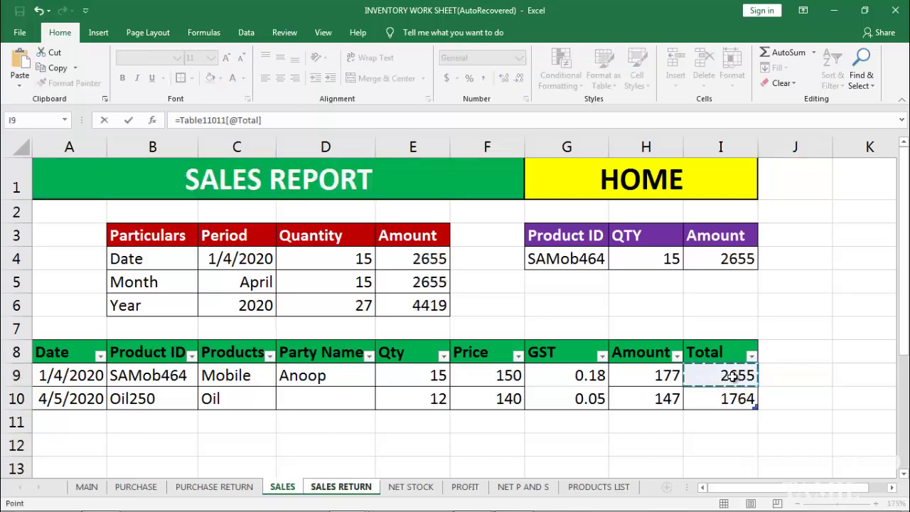
text(-)
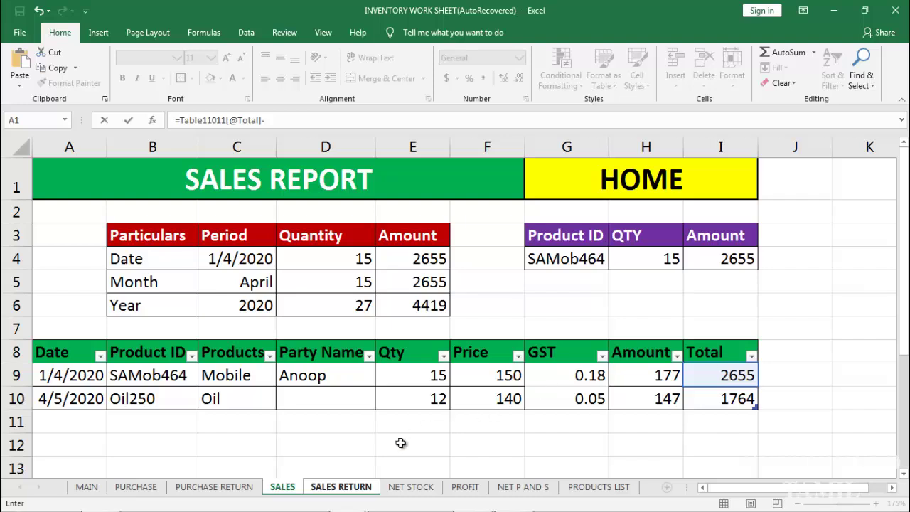
click(341, 487)
click(732, 376)
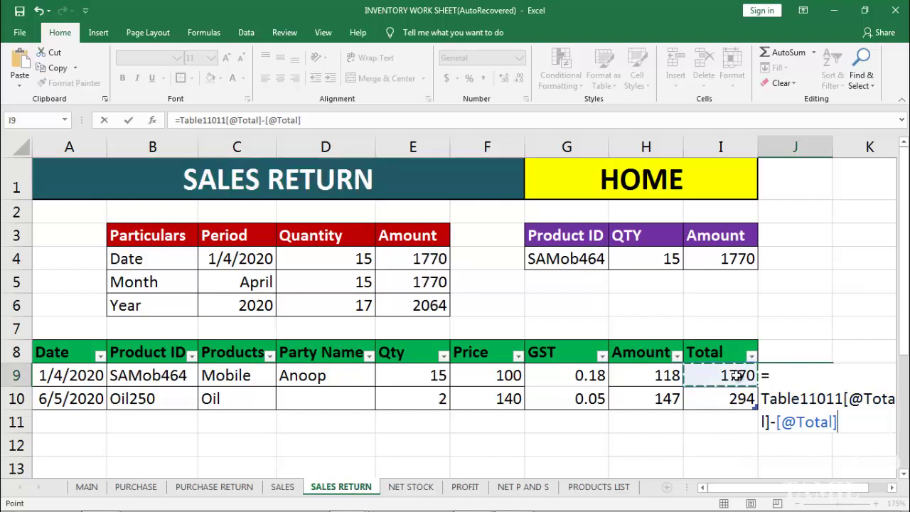
key(Return)
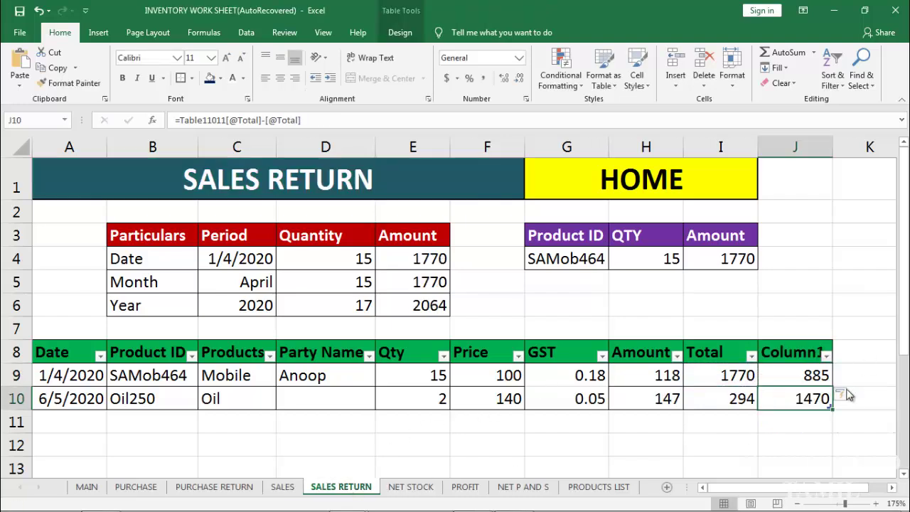
click(817, 382)
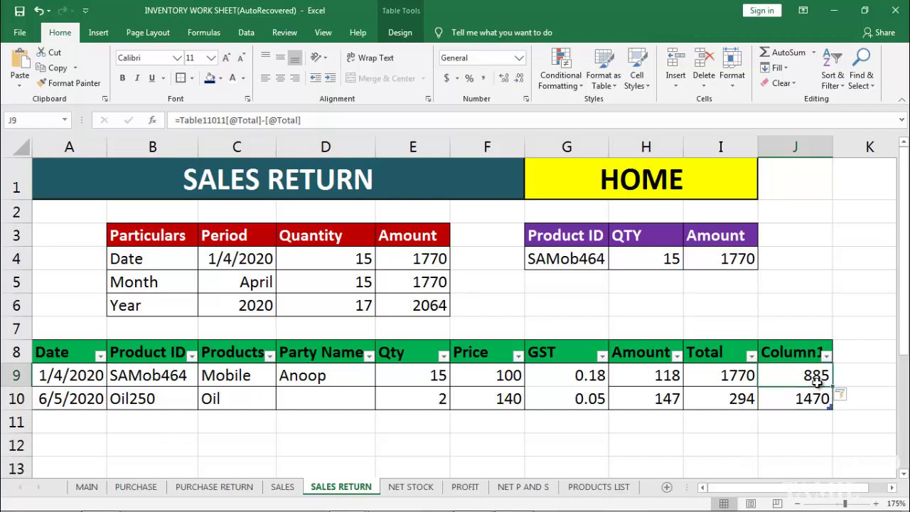
key(ctrl+z)
key(ctrl+z)
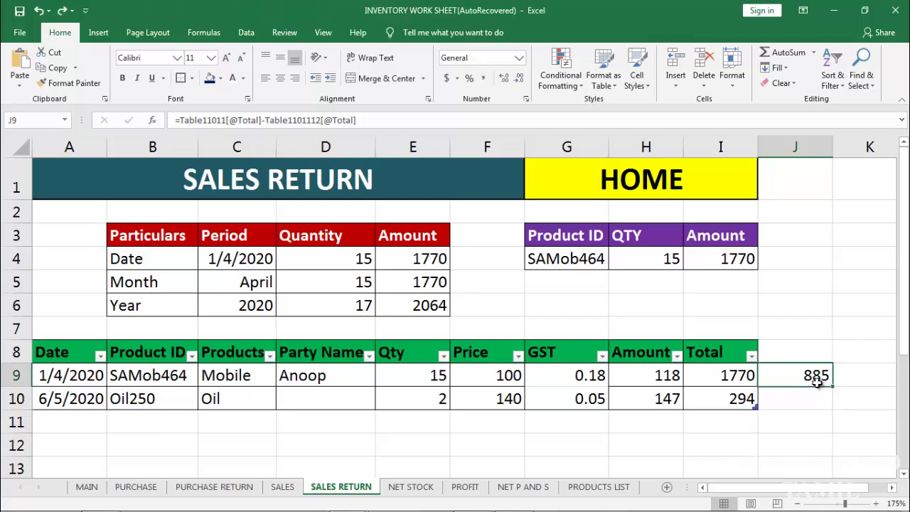
click(812, 418)
click(812, 376)
key(Delete)
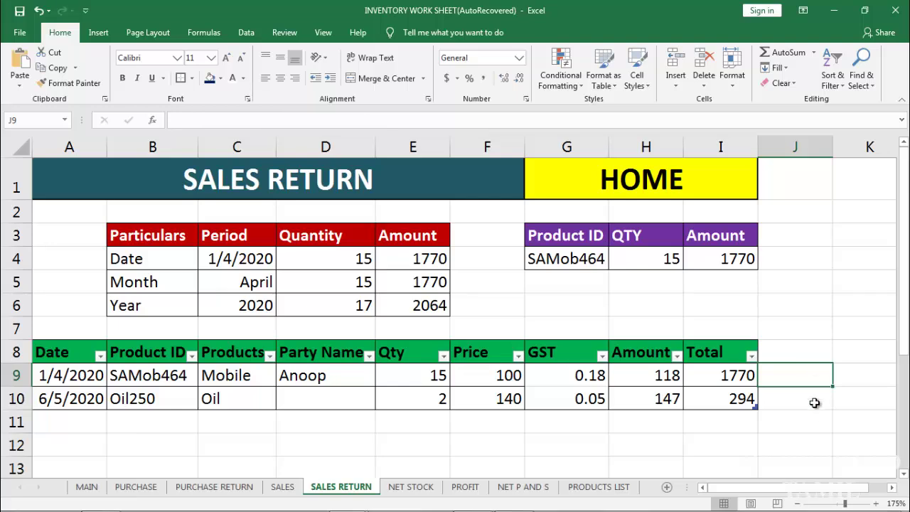
click(812, 420)
click(523, 487)
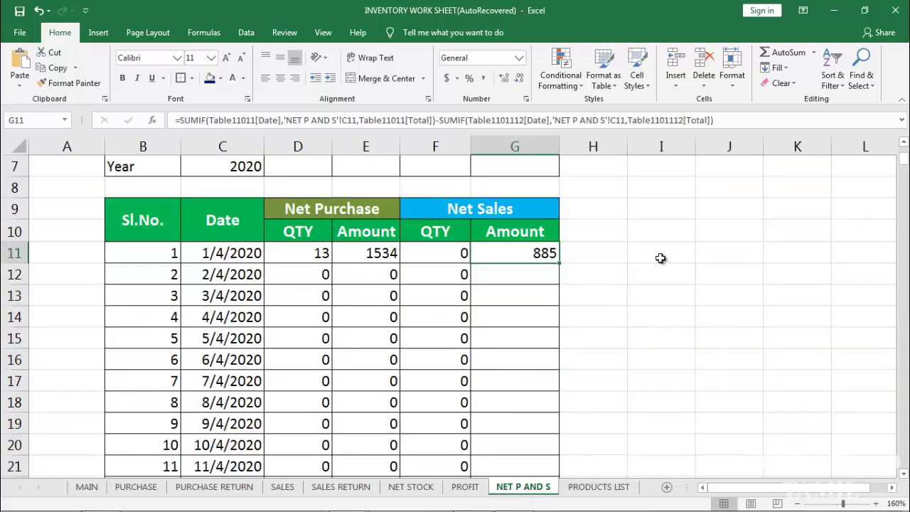
Fill G11's net sales amount formula down the column and check that later dates show 0.
double_click(560, 262)
key(Right)
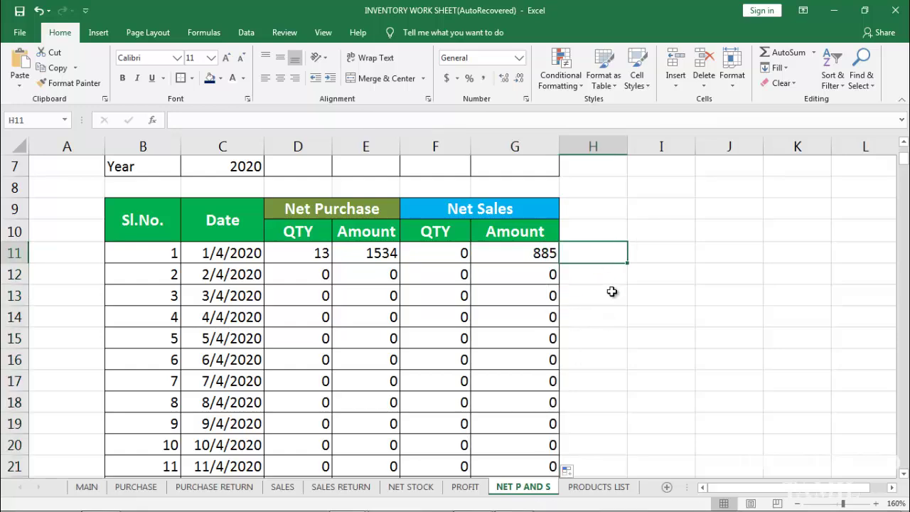
scroll(604, 298, up, 2)
click(415, 394)
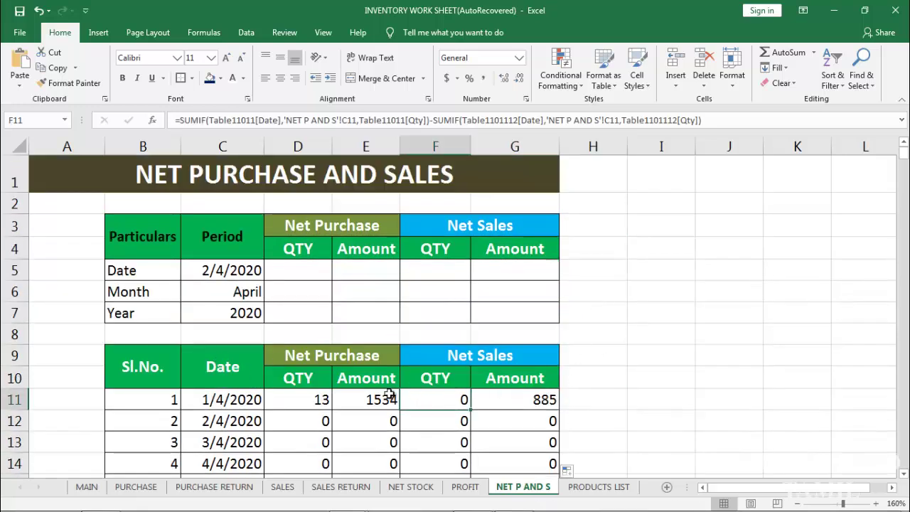
scroll(391, 378, down, 17)
scroll(393, 375, up, 3)
scroll(393, 374, up, 14)
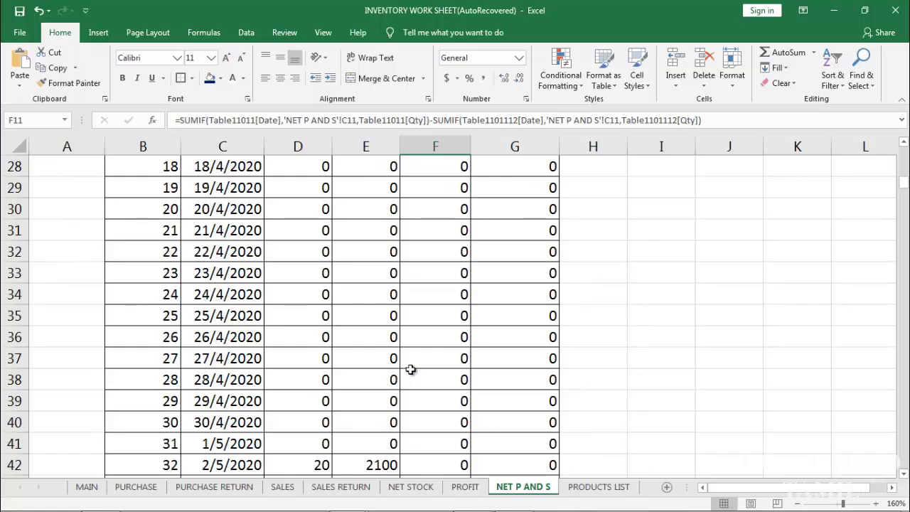
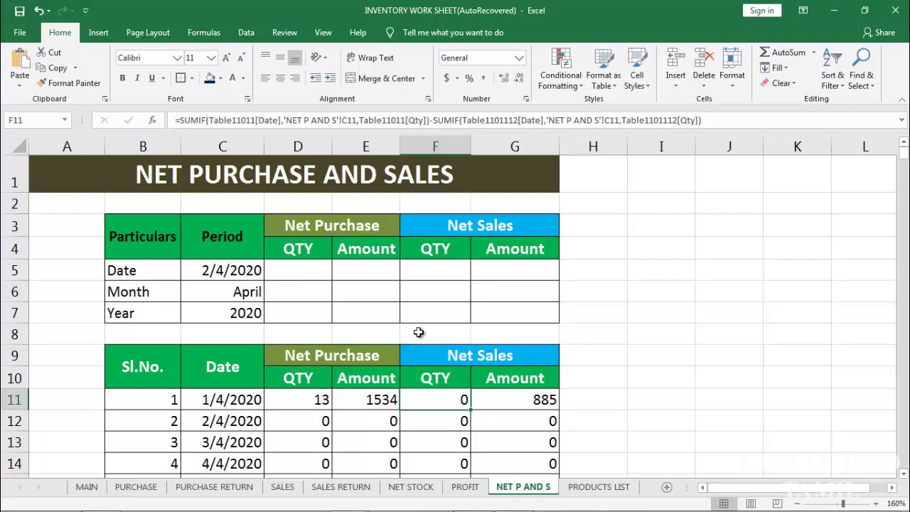
Start a SUMIF in D5 with the absolute date range $C$11:$C$375.
click(306, 269)
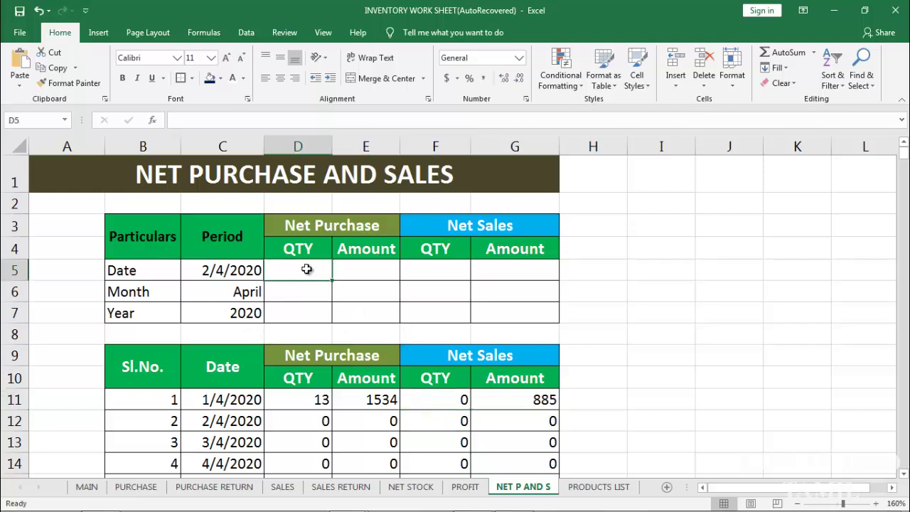
text(=S)
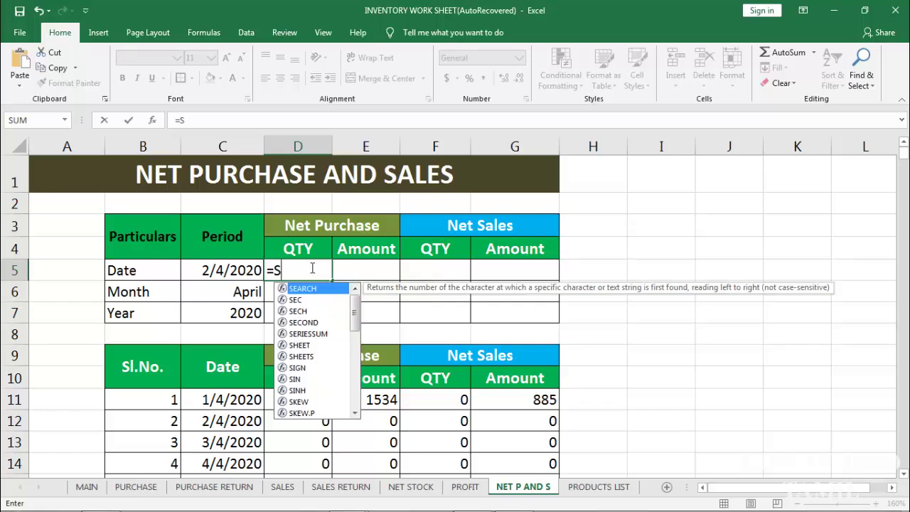
text(UMIF()
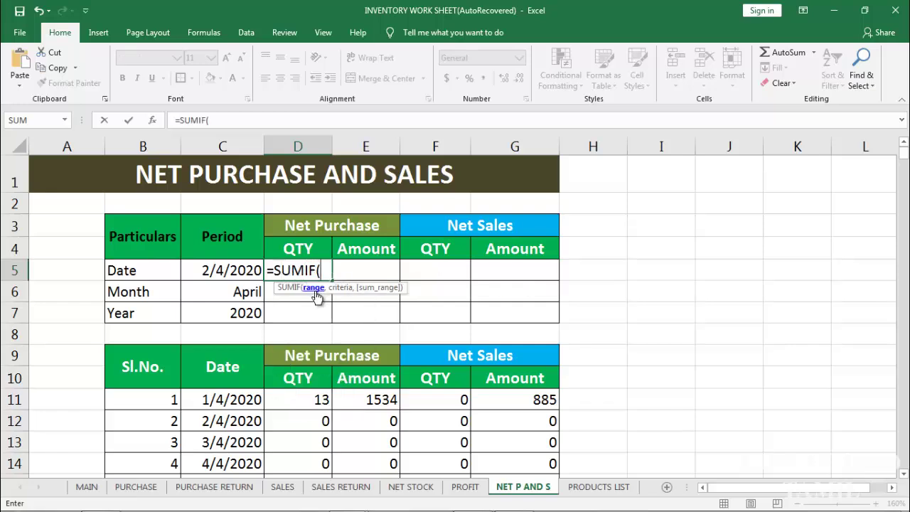
click(231, 400)
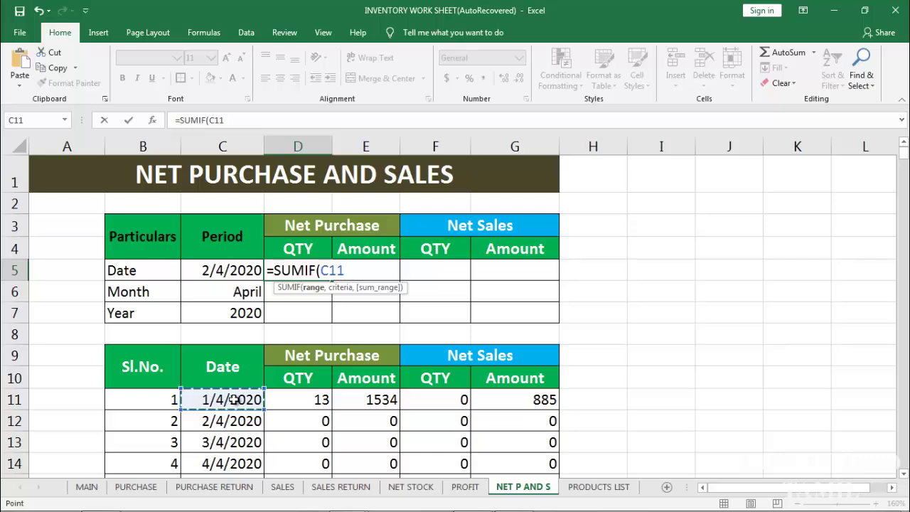
key(ctrl+shift+Down)
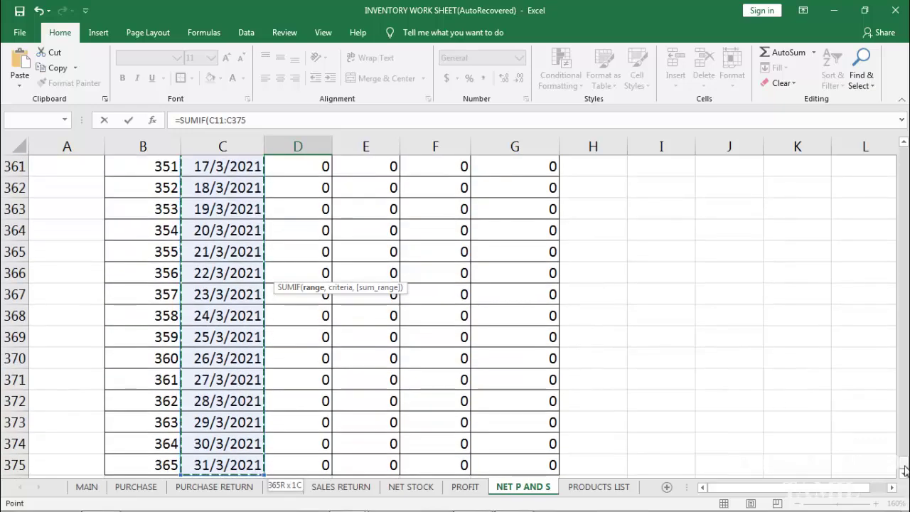
drag(901, 316, 903, 169)
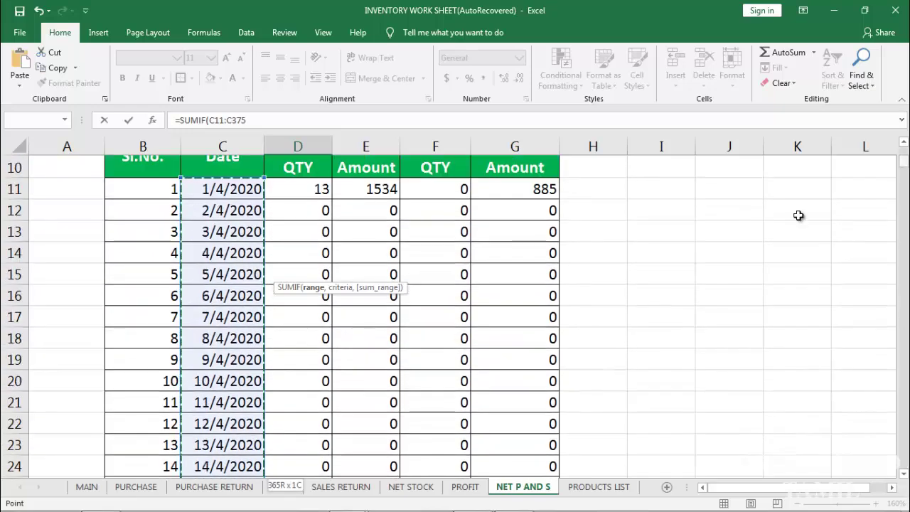
scroll(672, 276, up, 3)
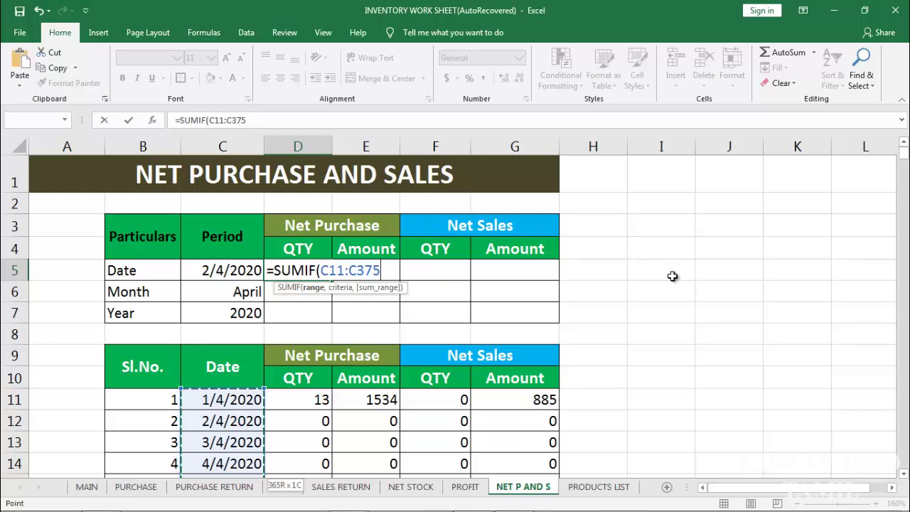
key(F4)
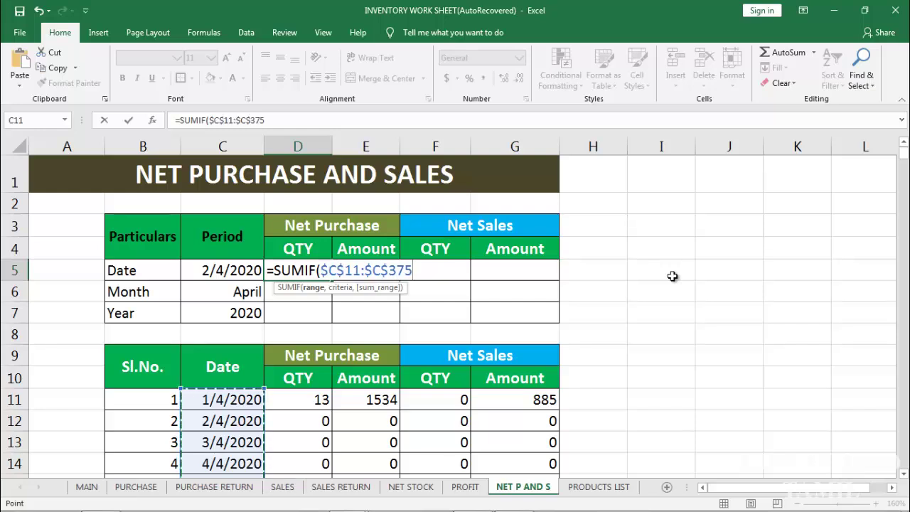
text(,)
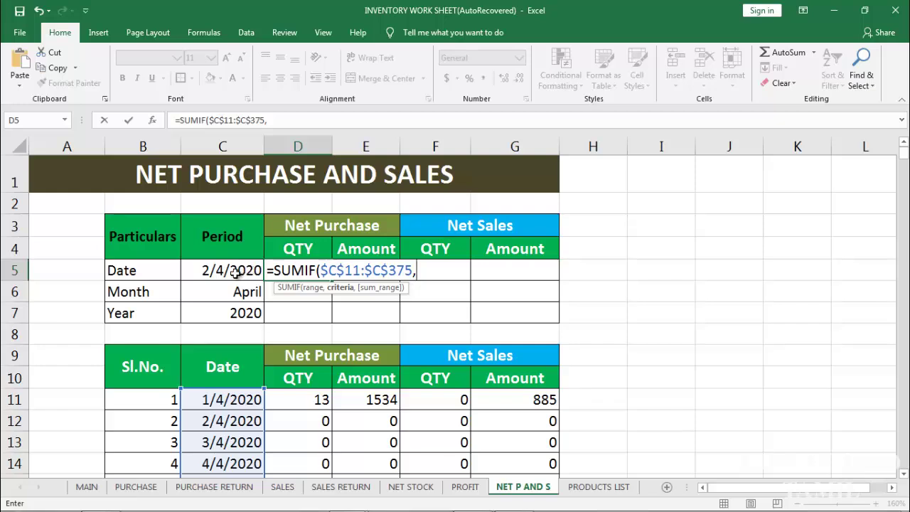
Complete it with criterion $C$5 and sum range D11:D375, giving net purchase QTY 0.
click(241, 270)
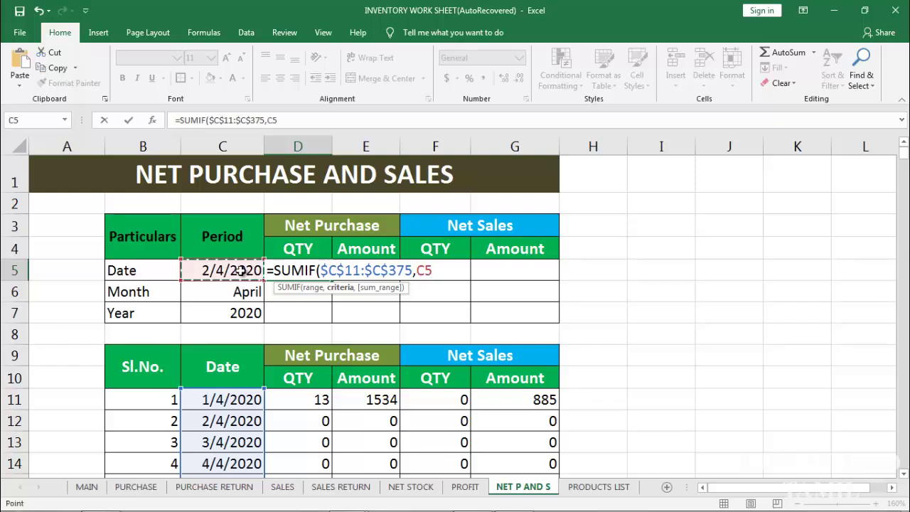
key(F4)
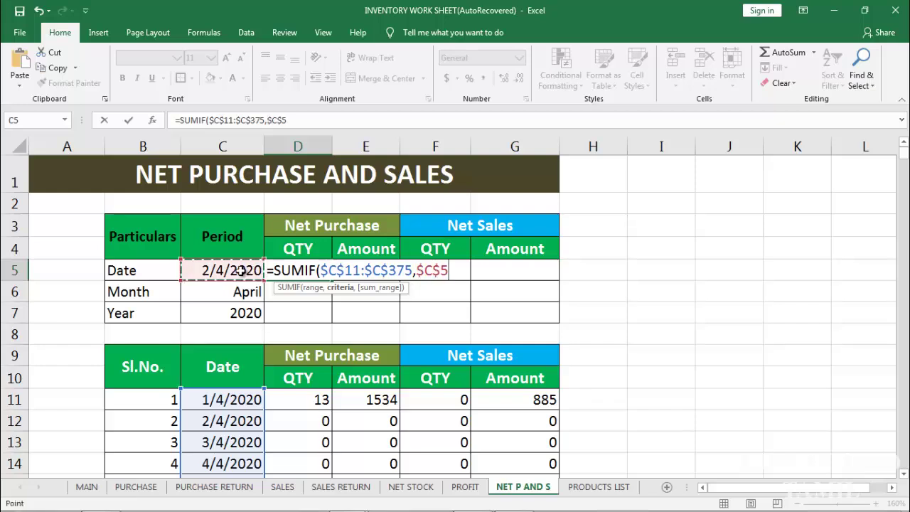
text(,)
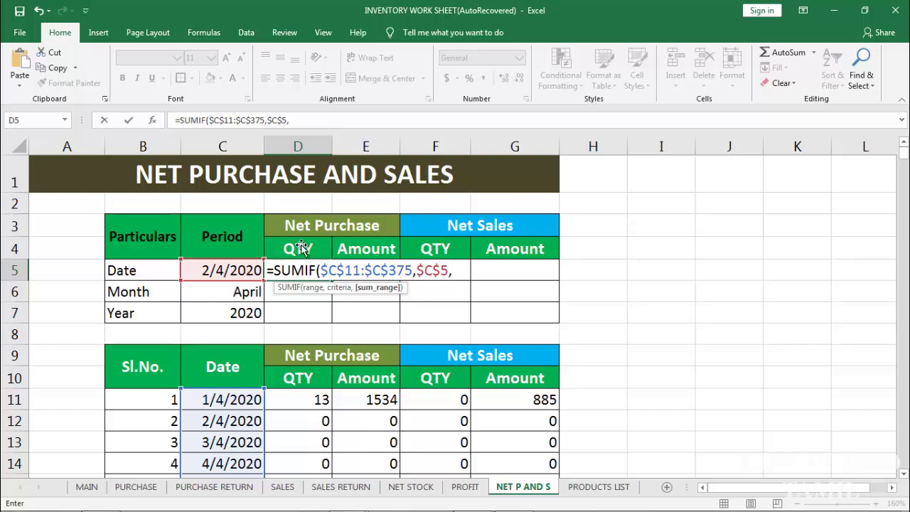
click(315, 402)
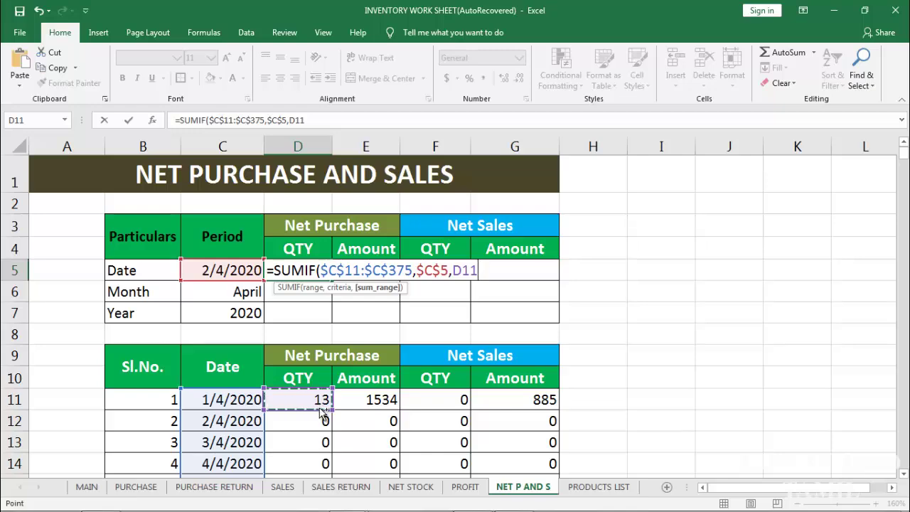
key(ctrl+shift+Down)
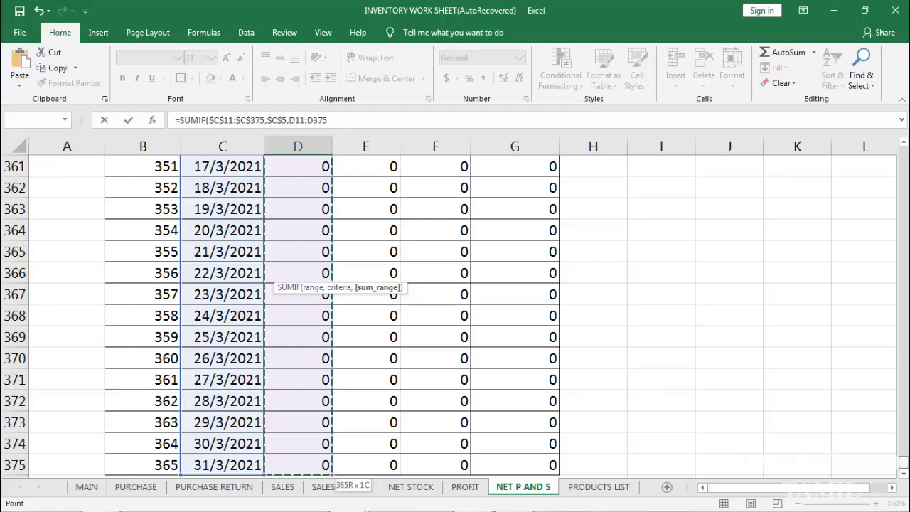
drag(904, 435, 904, 153)
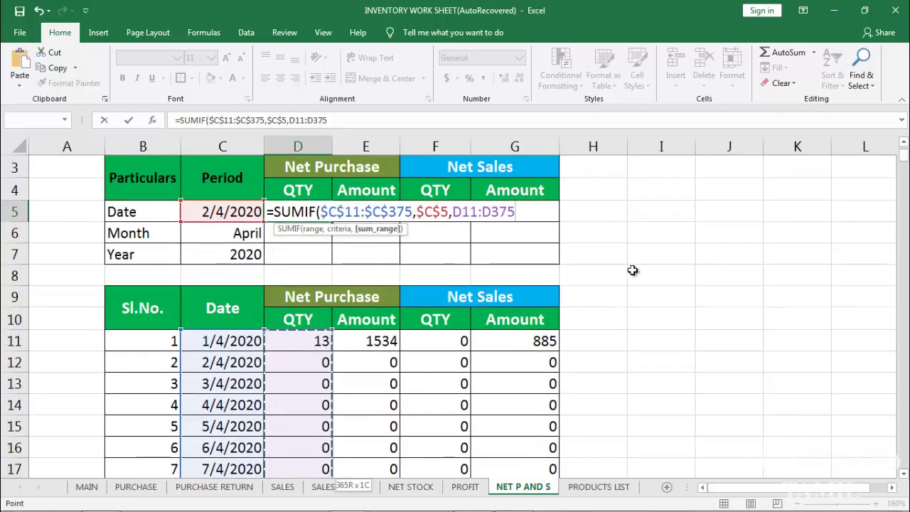
text())
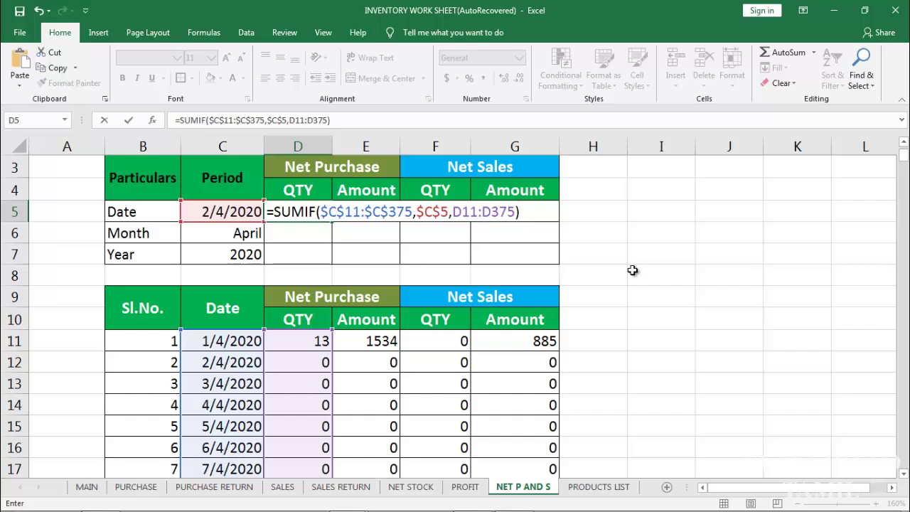
key(Return)
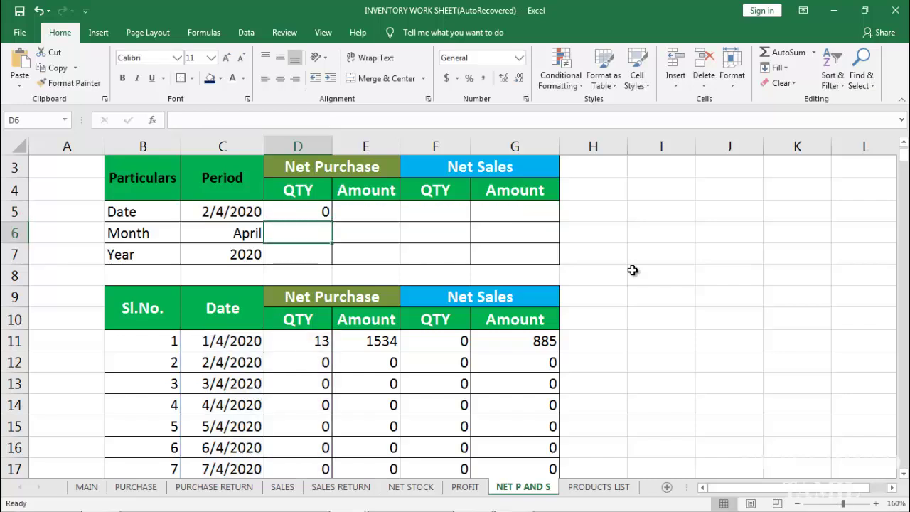
Change the period date in C5 to 1/4/2020.
click(306, 211)
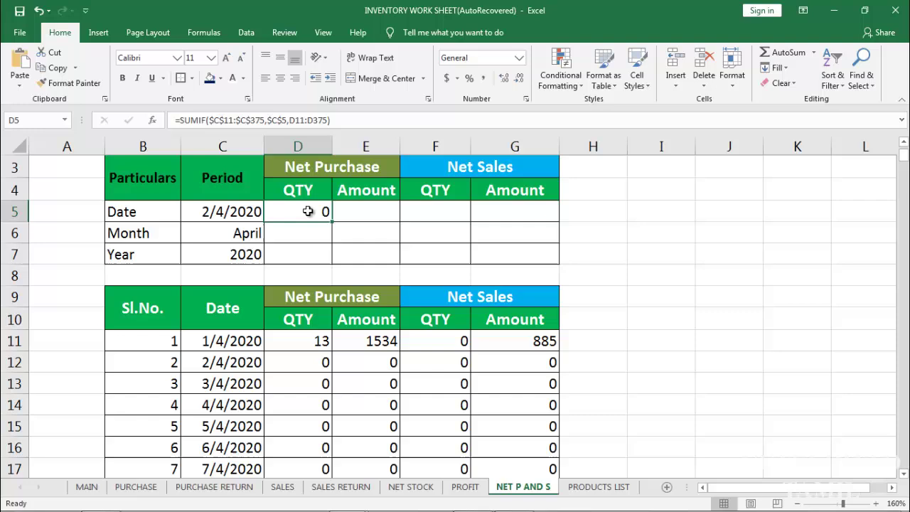
double_click(211, 211)
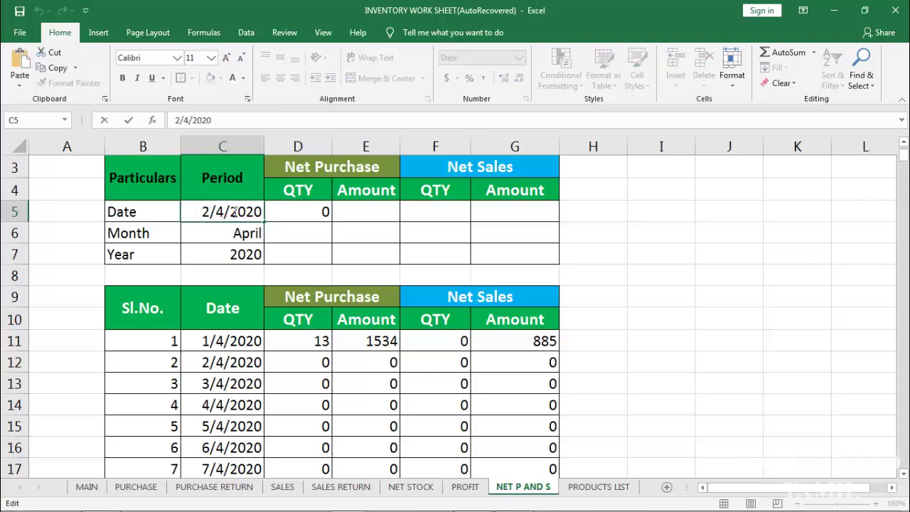
key(BackSpace)
text(1)
key(Return)
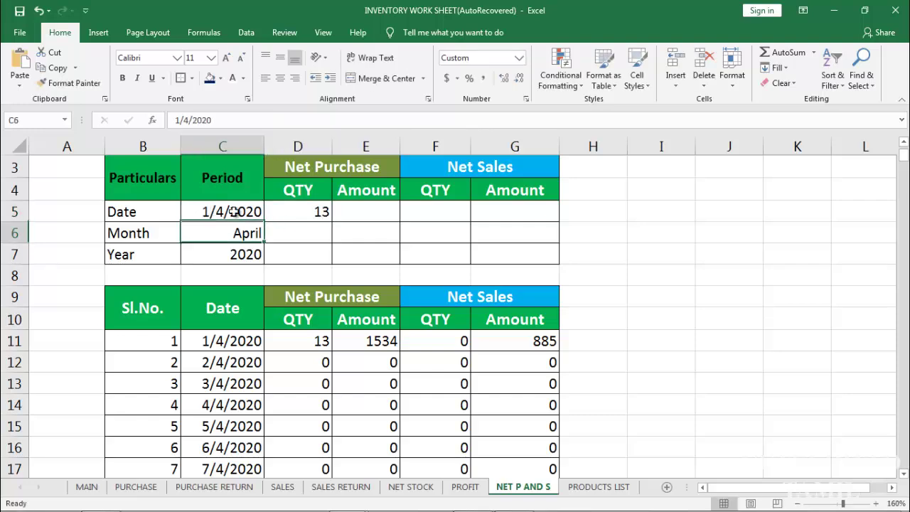
Copy the D5 SUMIF into E5, so the row shows 13 and 1534.
click(321, 211)
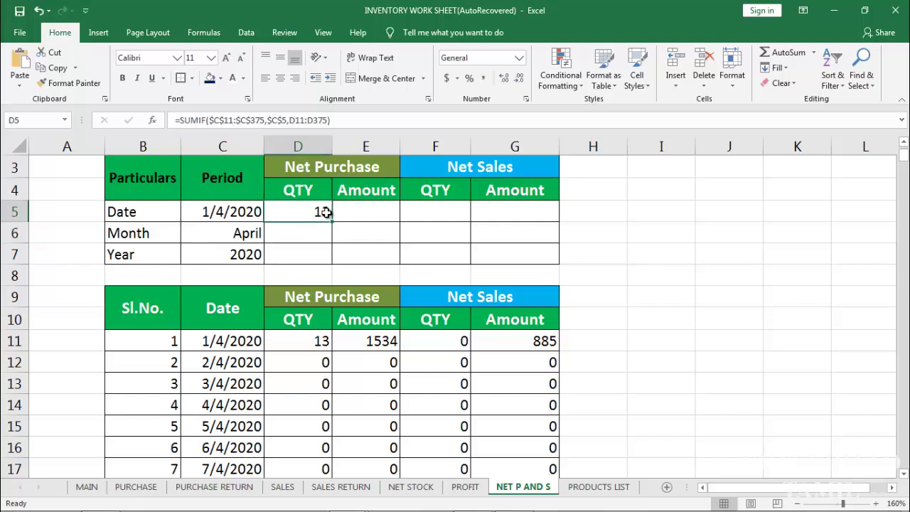
drag(322, 212, 381, 217)
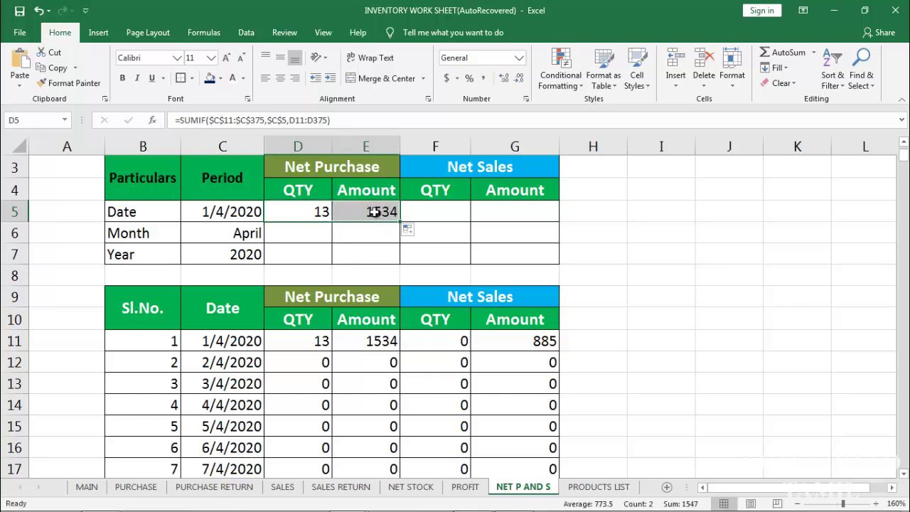
click(376, 211)
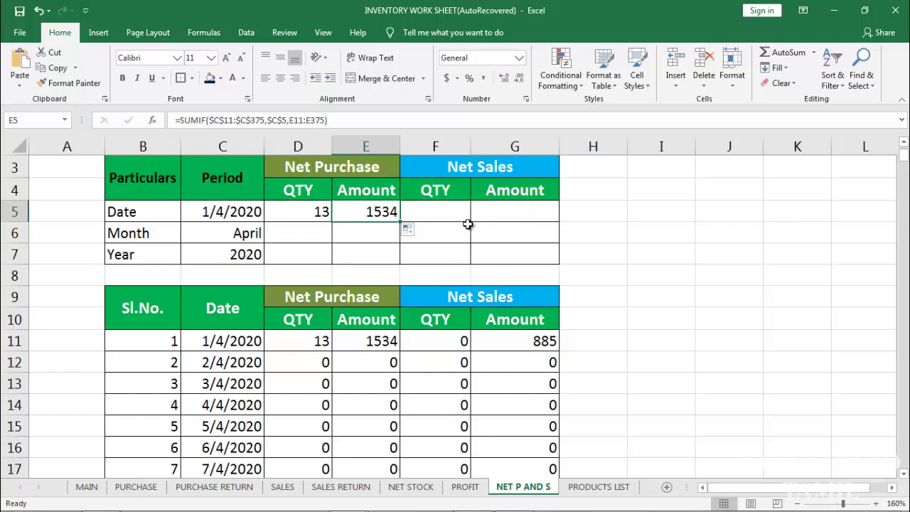
scroll(467, 224, up, 1)
Enter =SUMIF($C$11:$C$375,$C$5,F11:F375) in F5 for the net sales quantity.
click(447, 273)
text(=SUM)
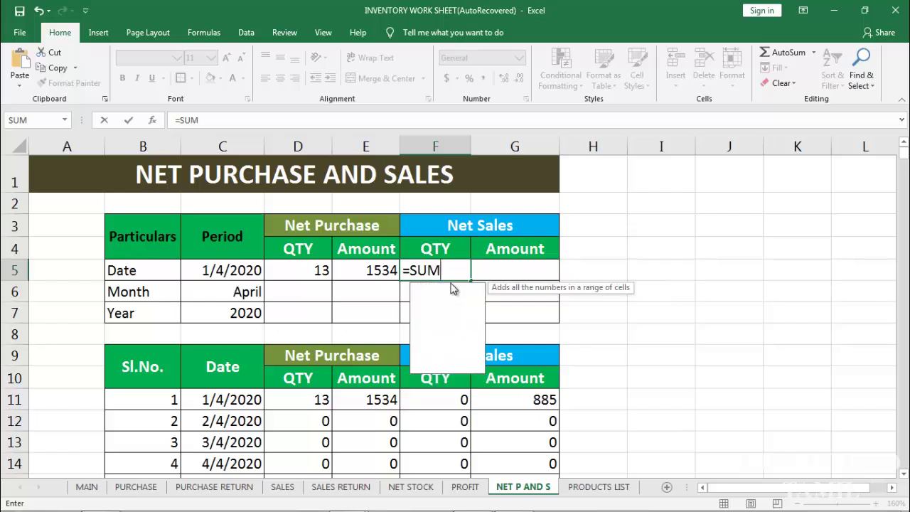
text(IF()
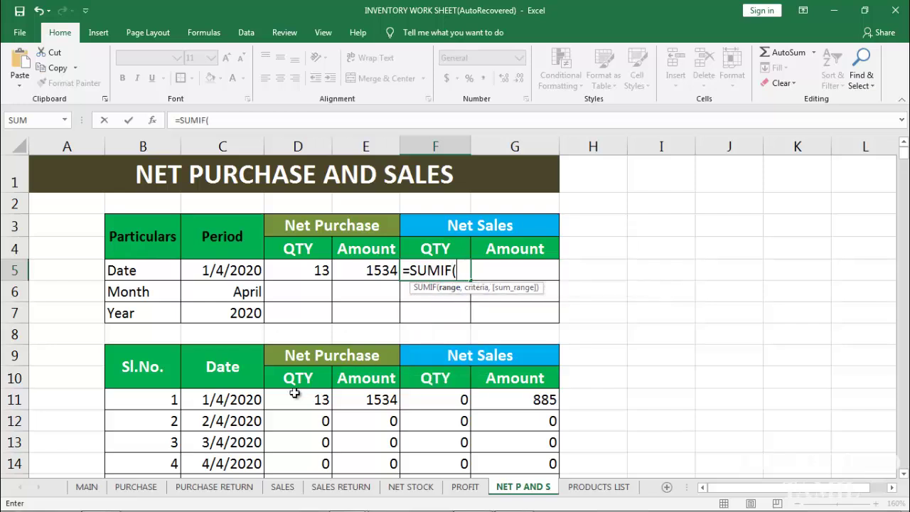
click(224, 402)
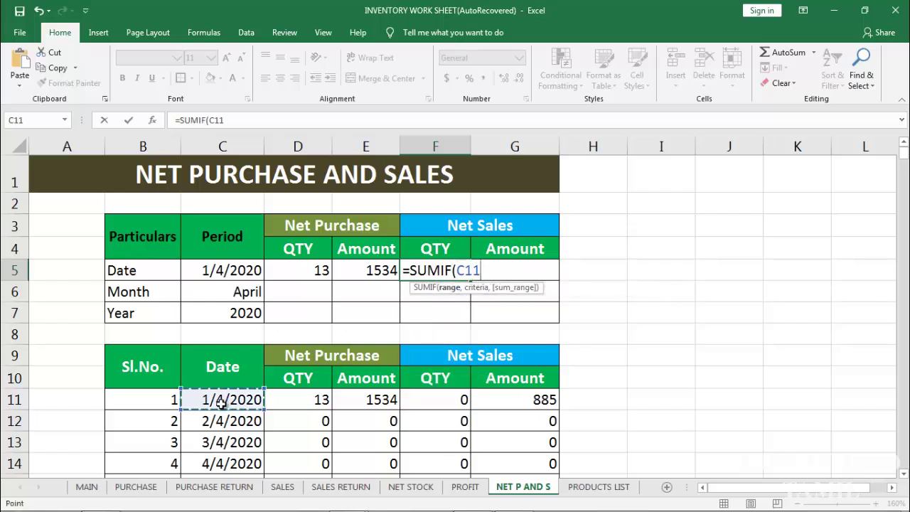
key(ctrl+shift+Down)
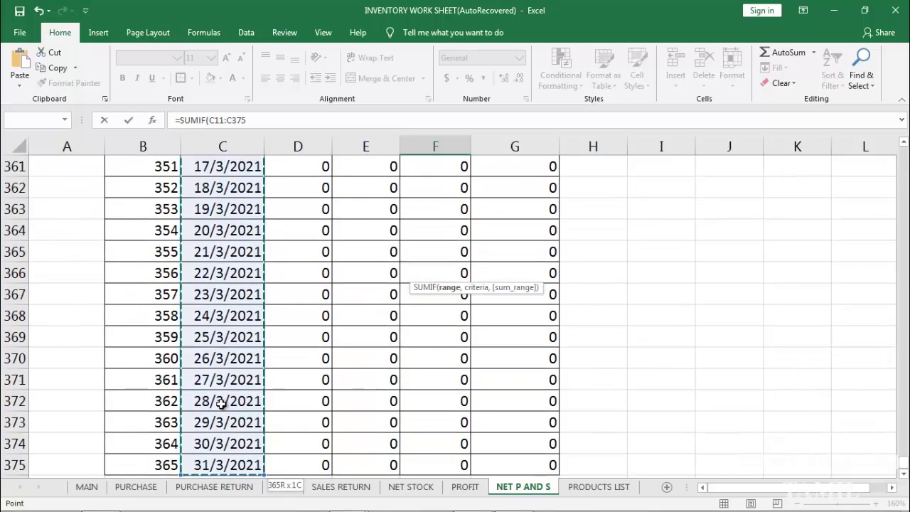
key(F4)
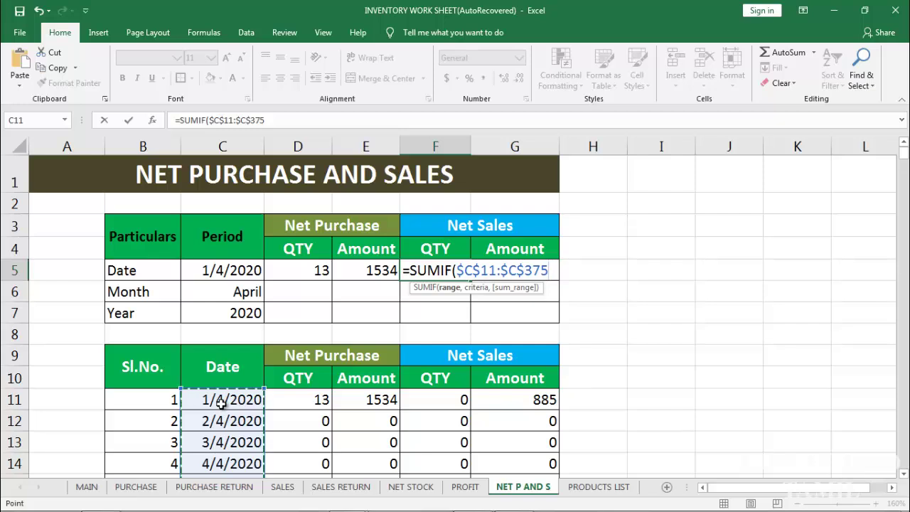
text(,)
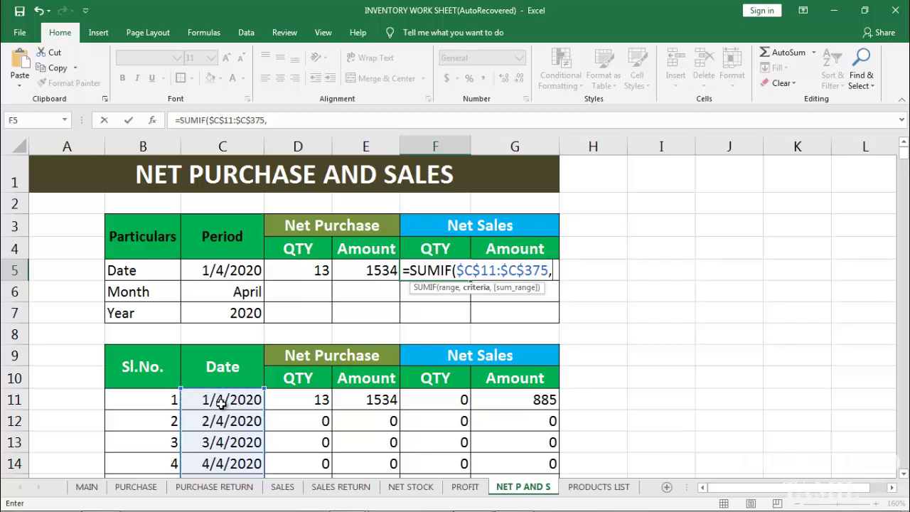
click(238, 269)
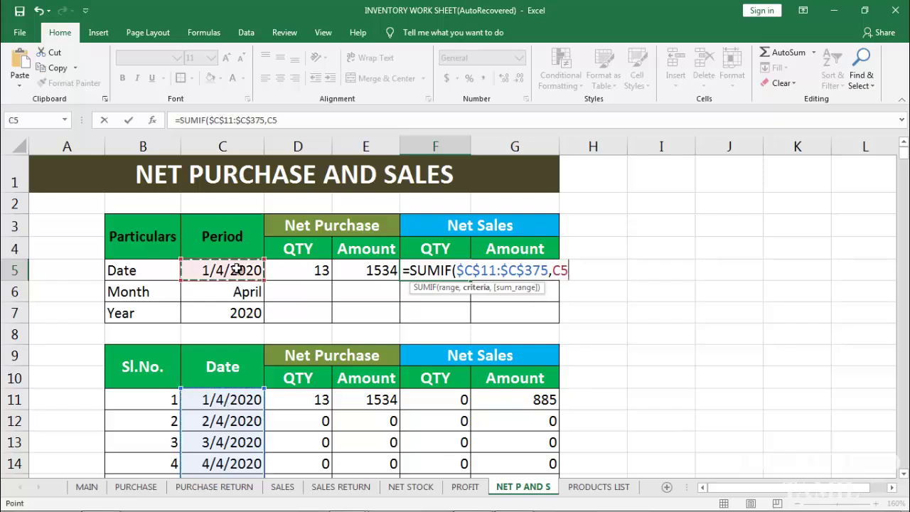
key(F4)
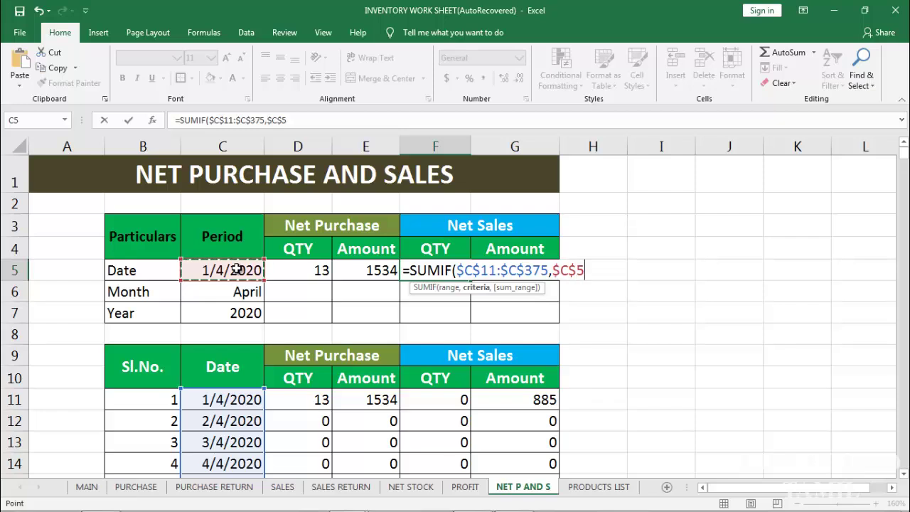
text(,)
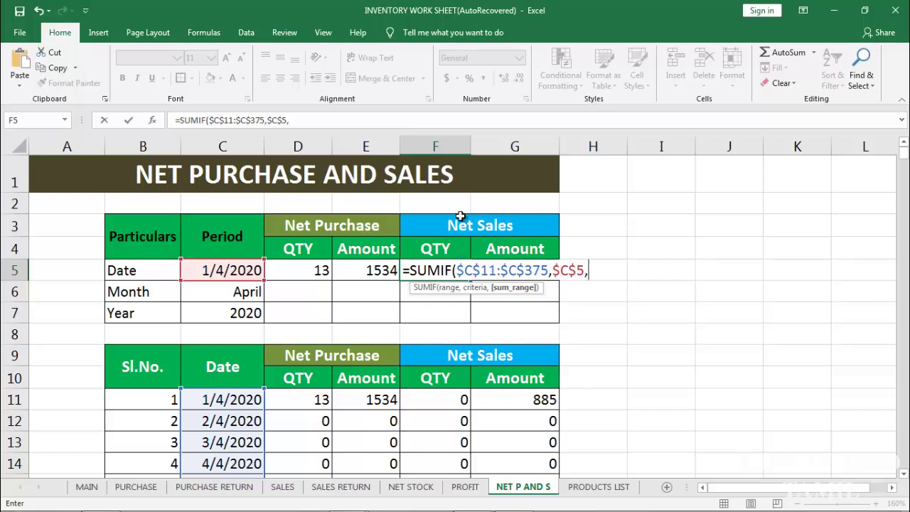
click(453, 400)
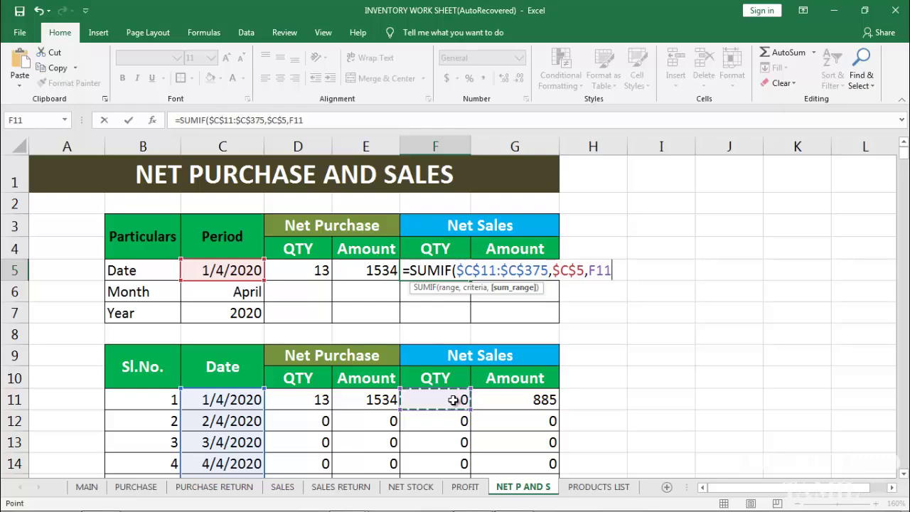
key(ctrl+shift+Down)
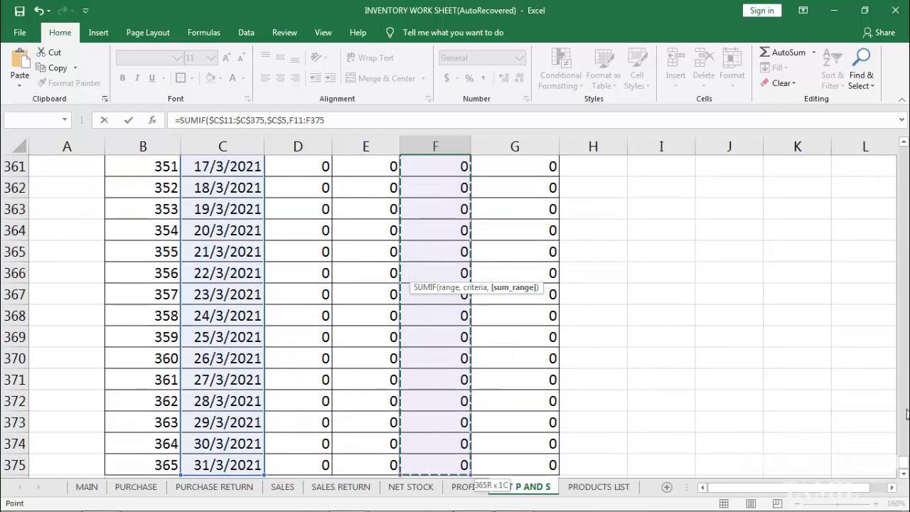
drag(905, 458, 904, 155)
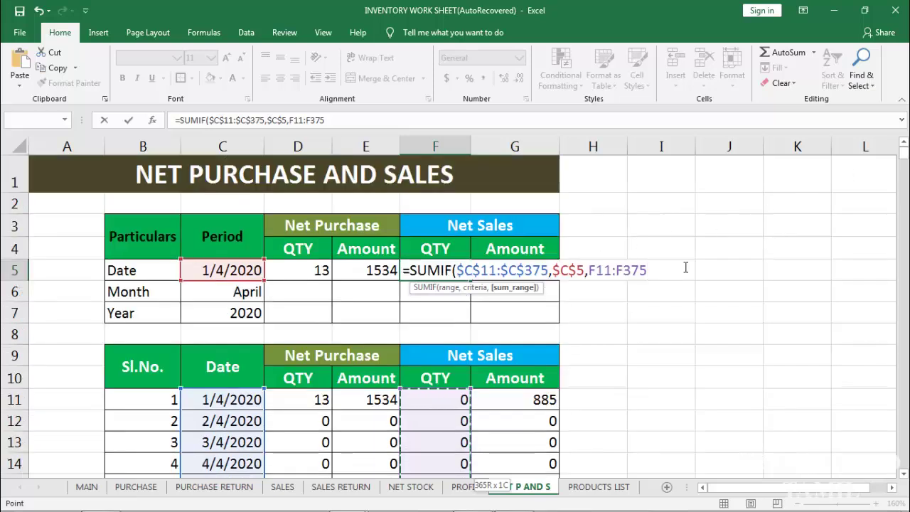
key(Return)
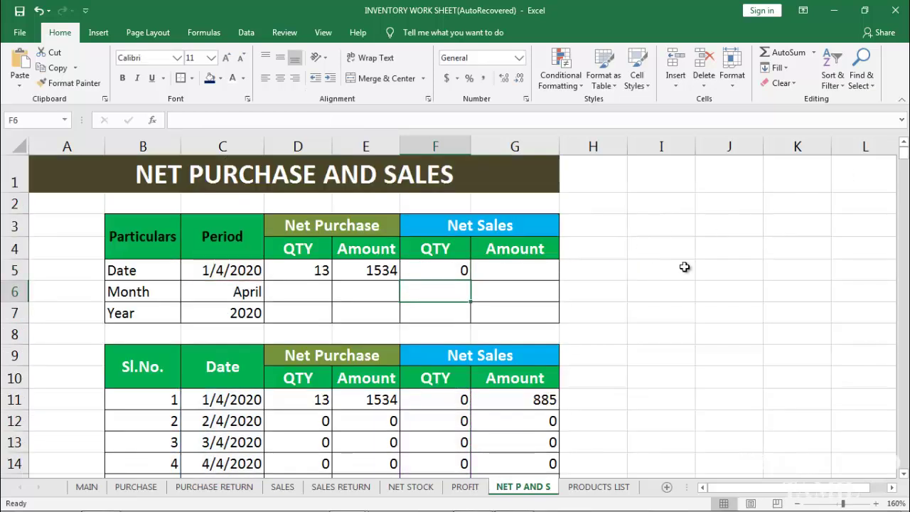
Copy the F5 formula into G5, showing a net sales amount of 885.
click(454, 267)
drag(469, 281, 526, 293)
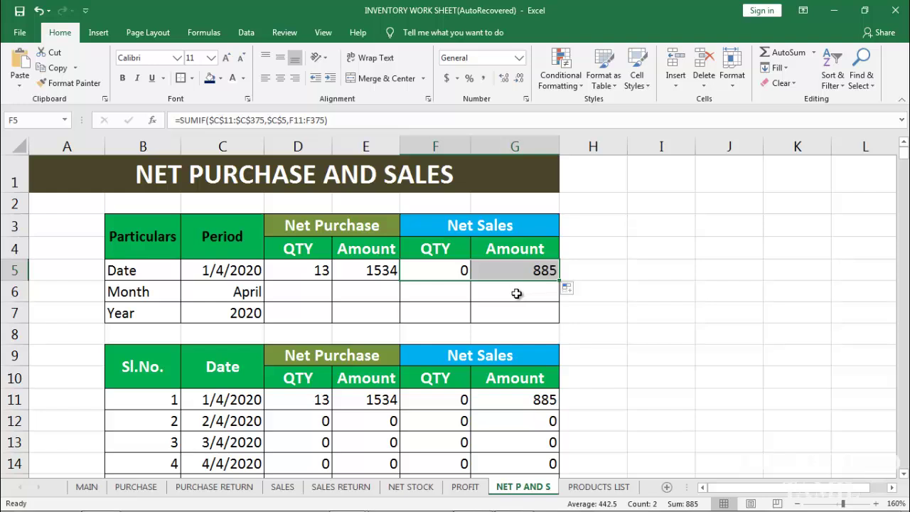
click(228, 399)
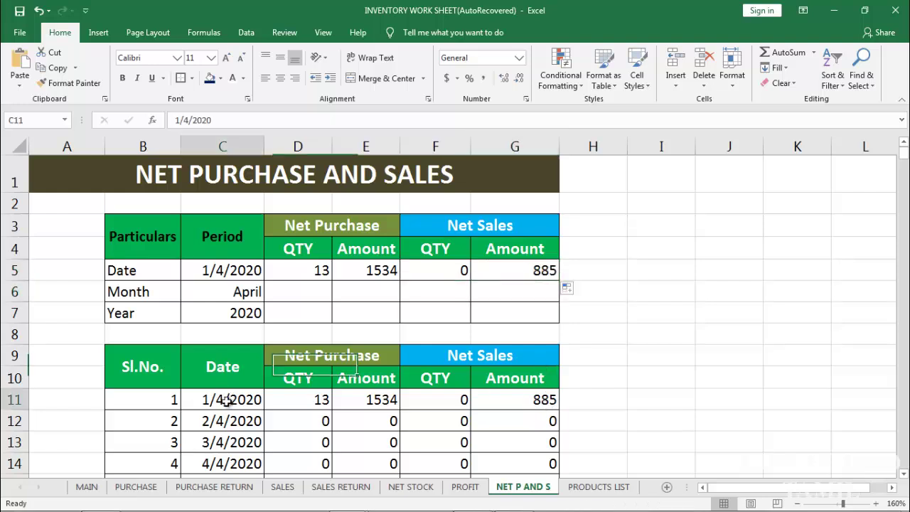
click(531, 270)
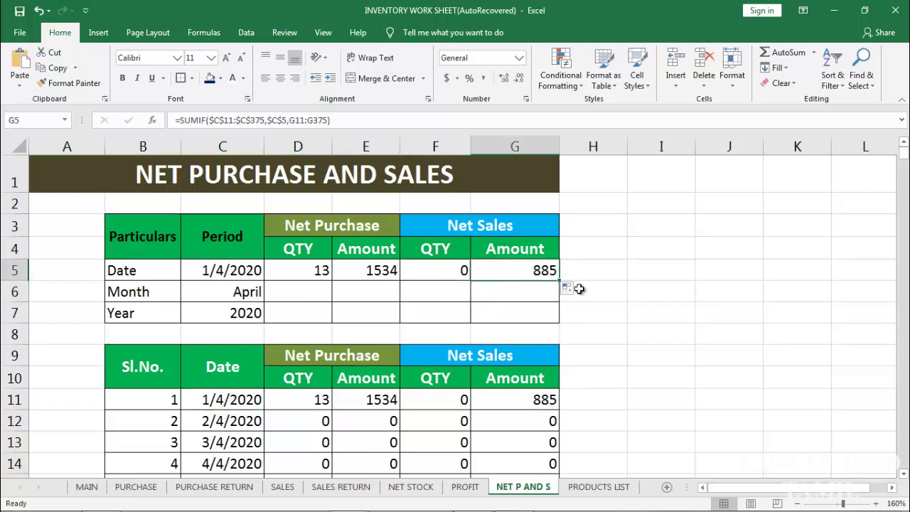
Begin D6's SUMIFS: sum D11:D375 where $C$11:$C$375 is on or after $C$6.
click(306, 294)
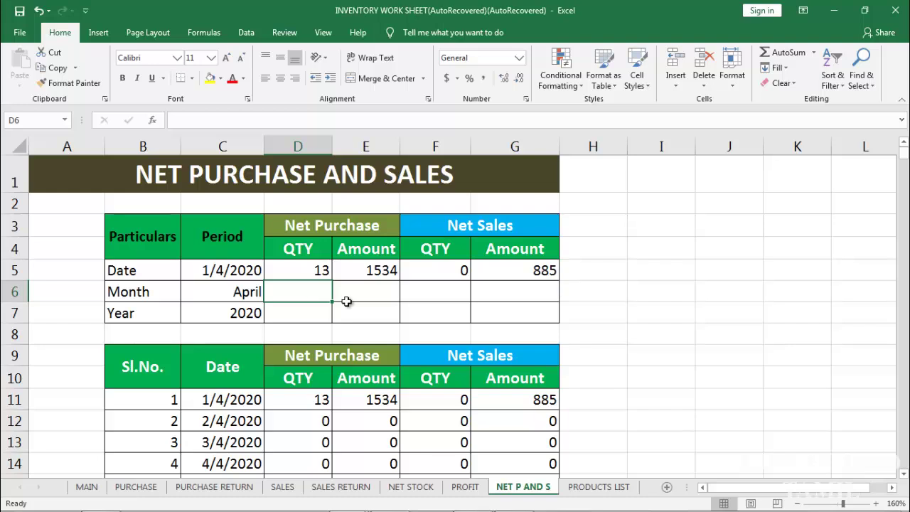
text(=sum)
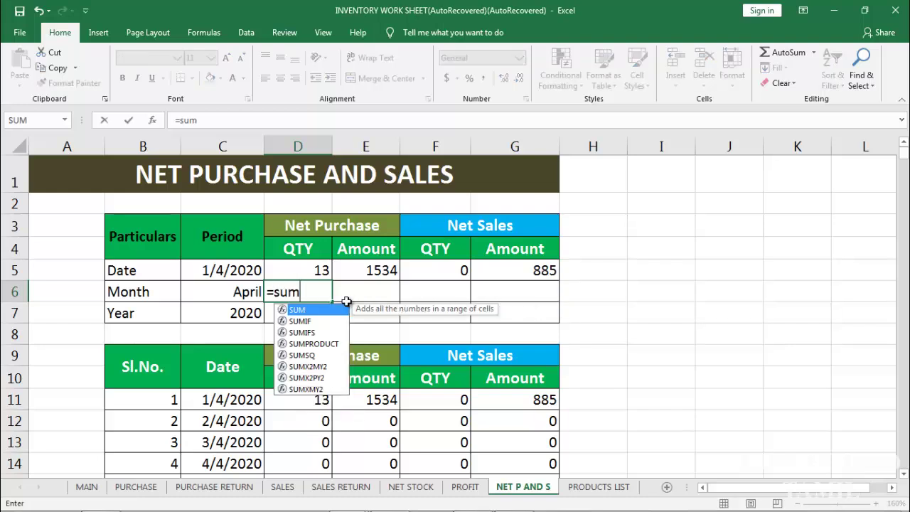
text(ifs)
key(Tab)
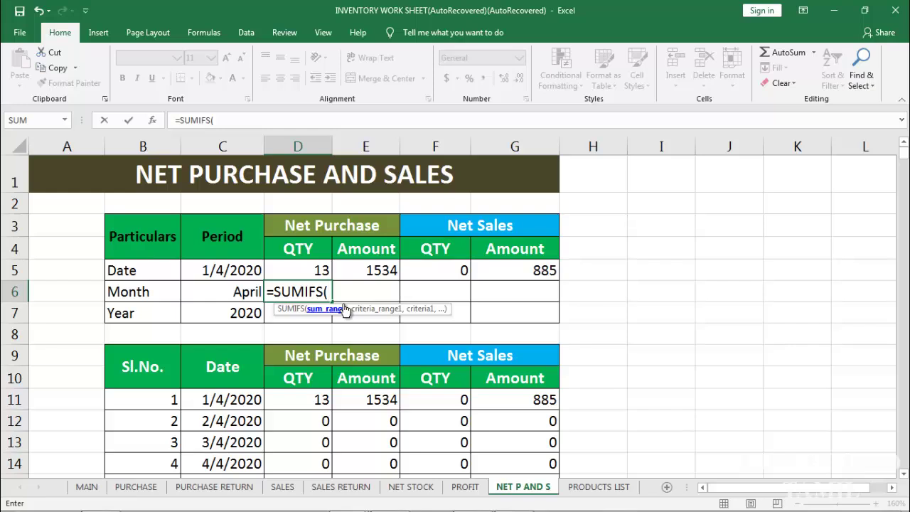
click(324, 402)
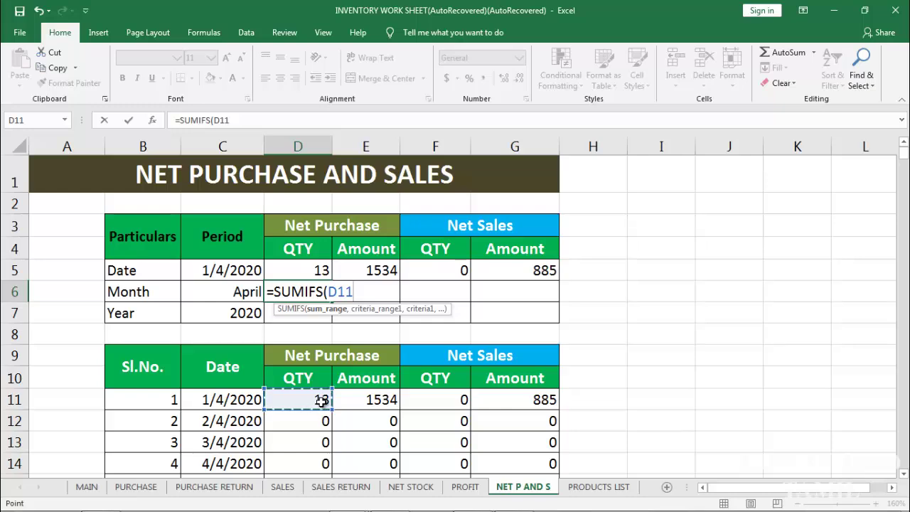
key(ctrl+shift+Down)
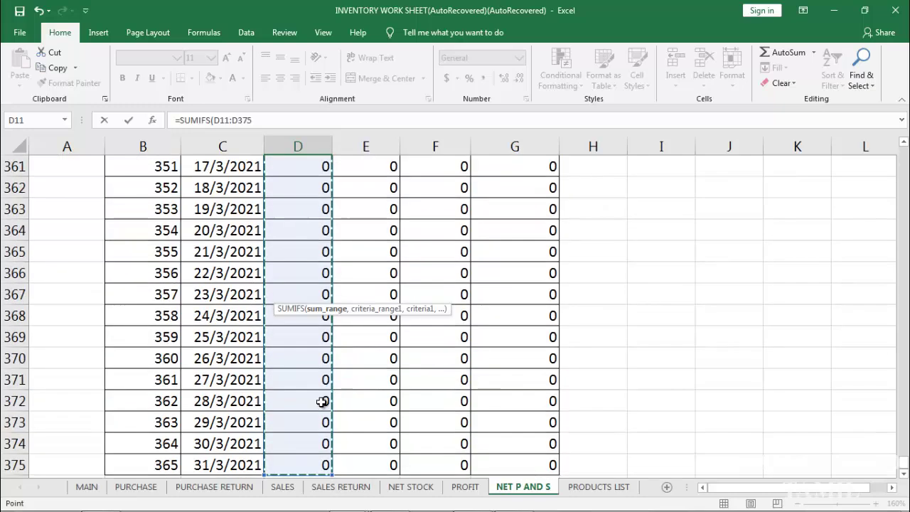
drag(906, 463, 903, 145)
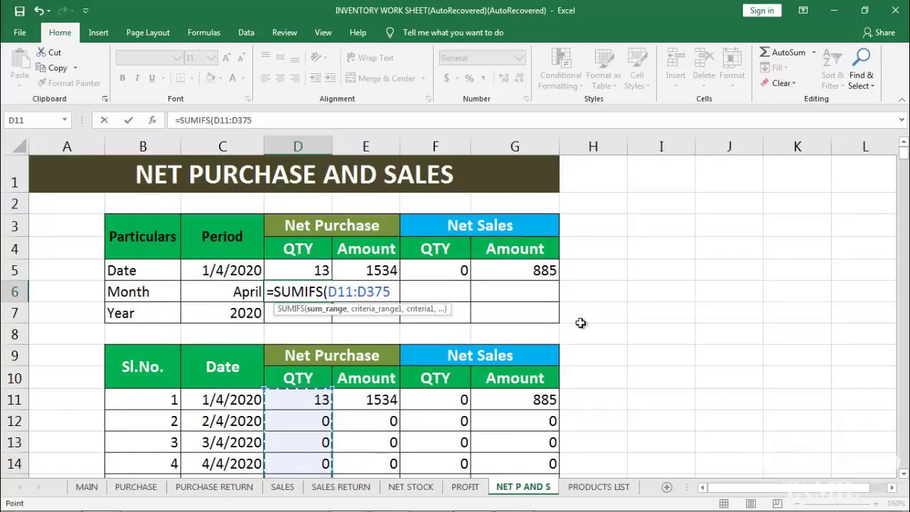
text(,)
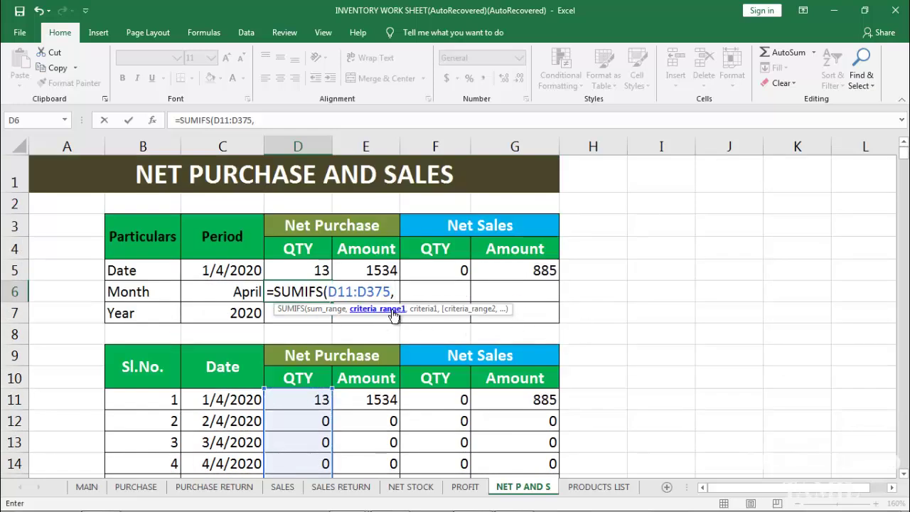
click(236, 400)
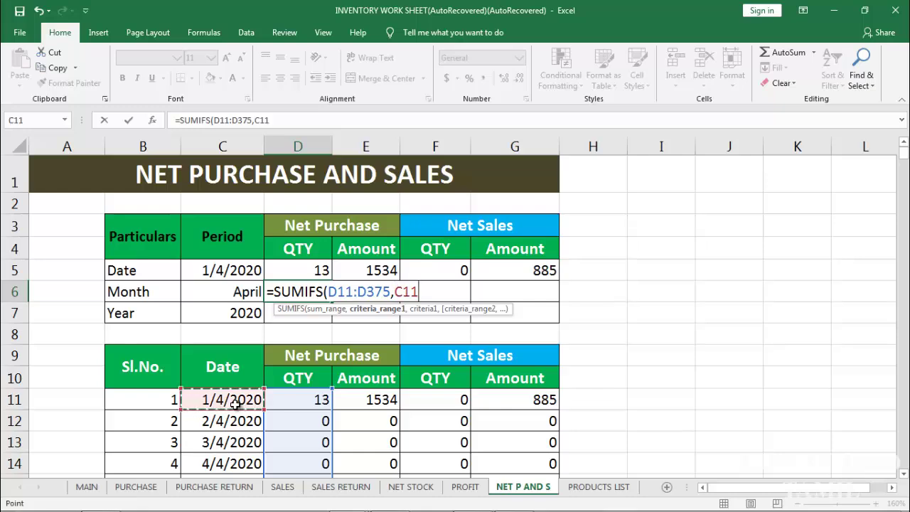
key(ctrl+shift+Down)
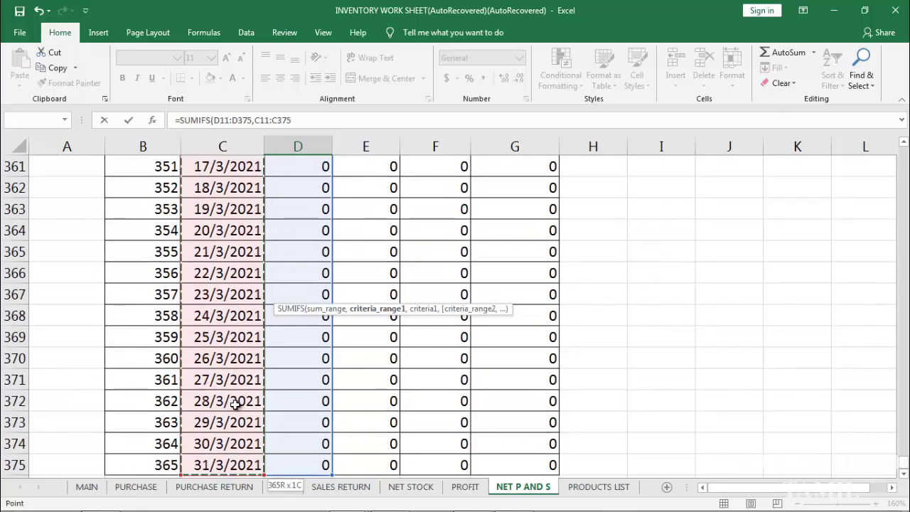
key(F4)
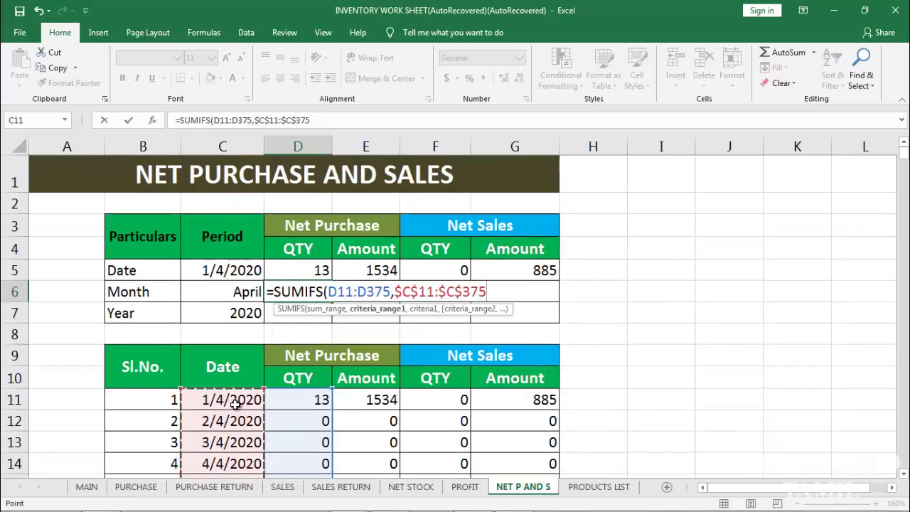
text(,">="&)
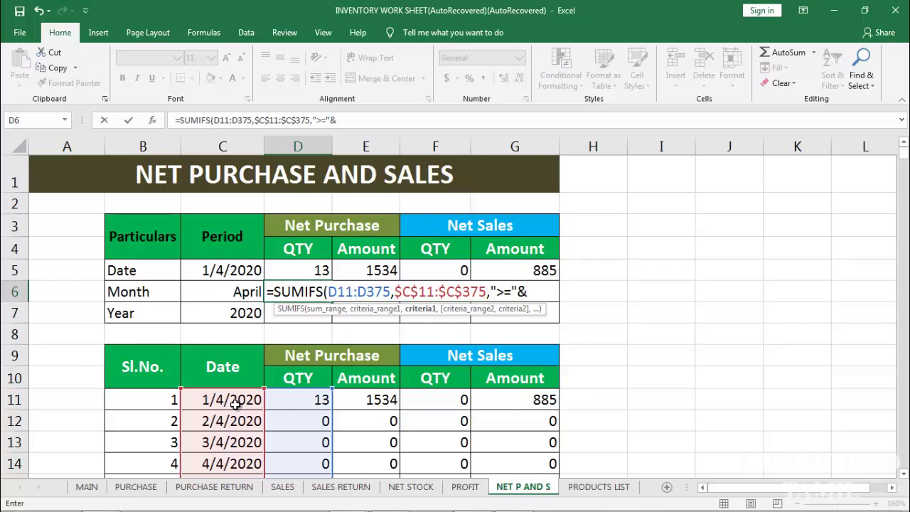
click(242, 295)
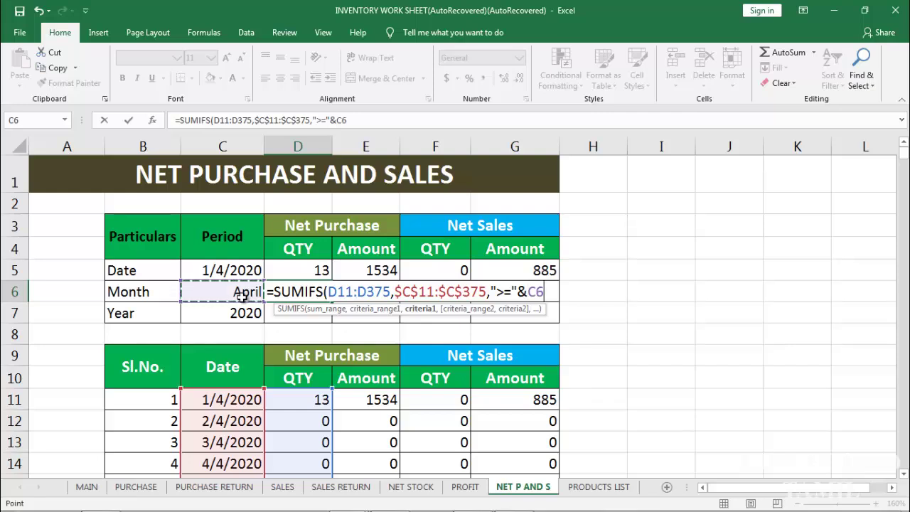
key(F4)
text(,)
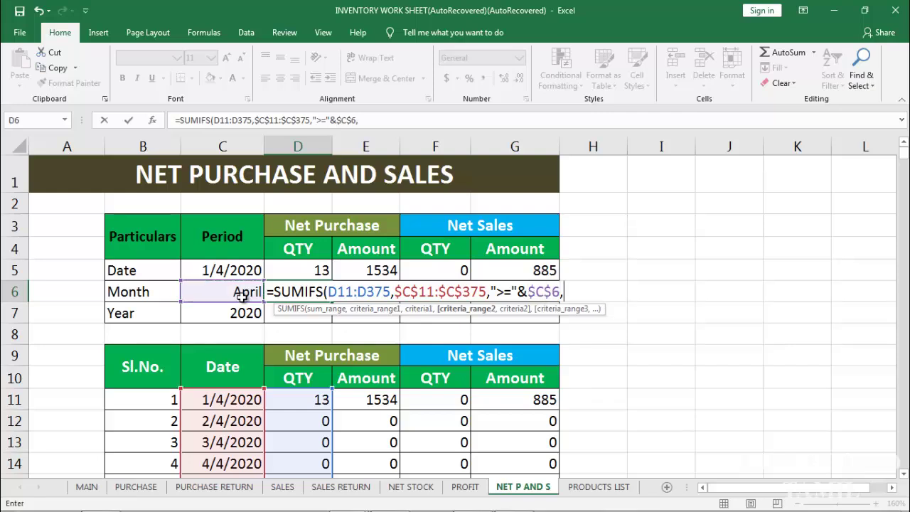
Add the upper bound EOMONTH($C$6,0) on $C$11:$C$375, giving April purchase QTY 13.
click(233, 399)
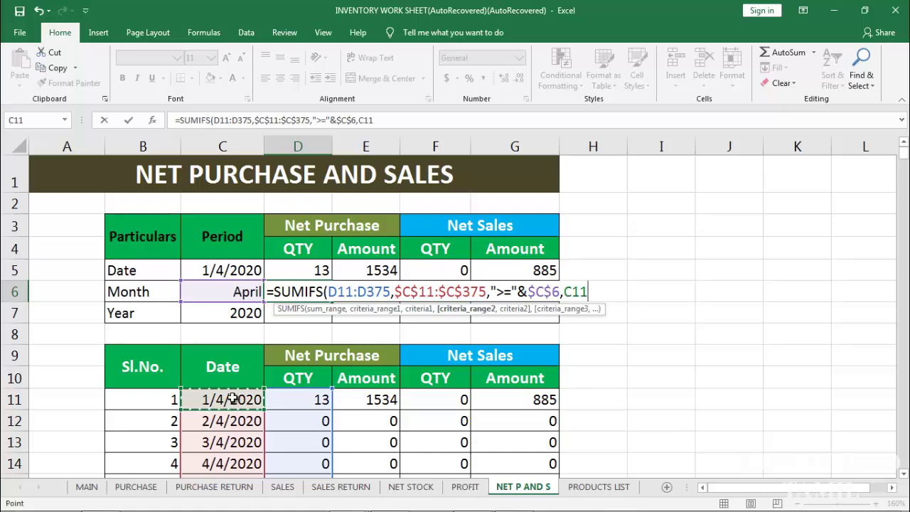
key(ctrl+shift+Down)
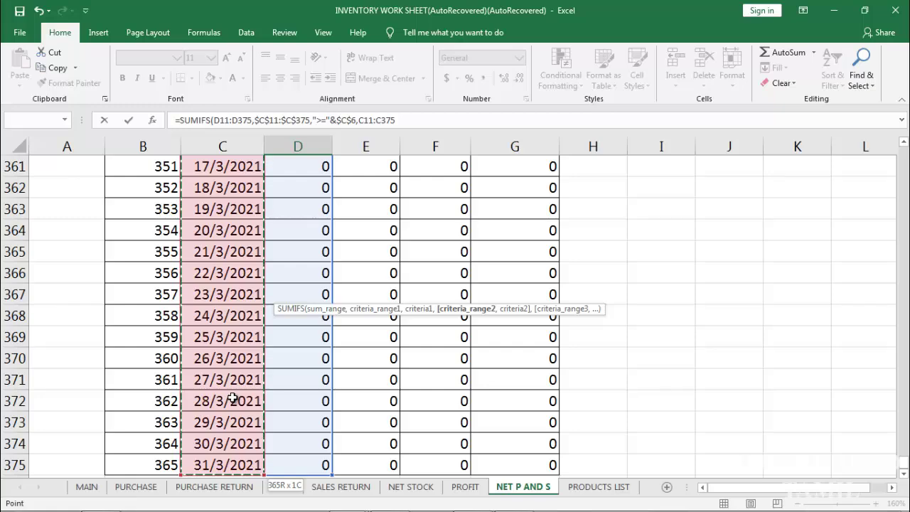
key(F4)
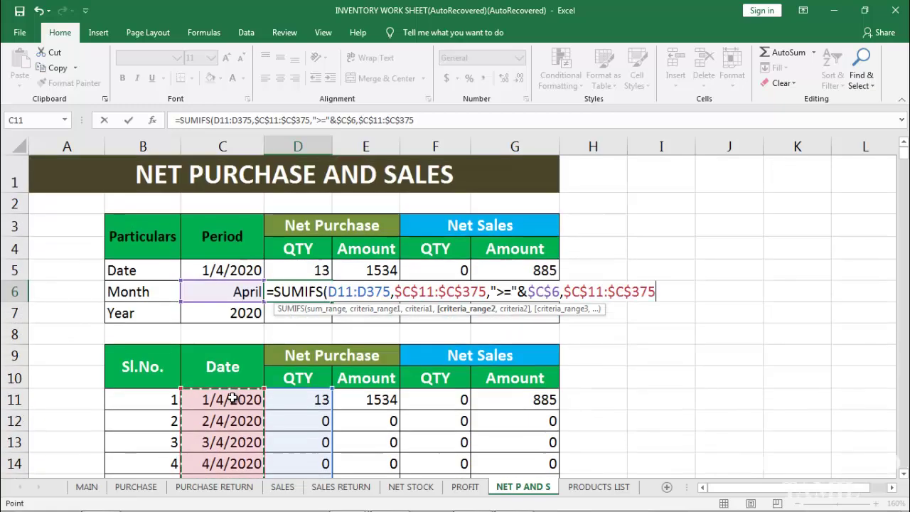
text(,"<=)
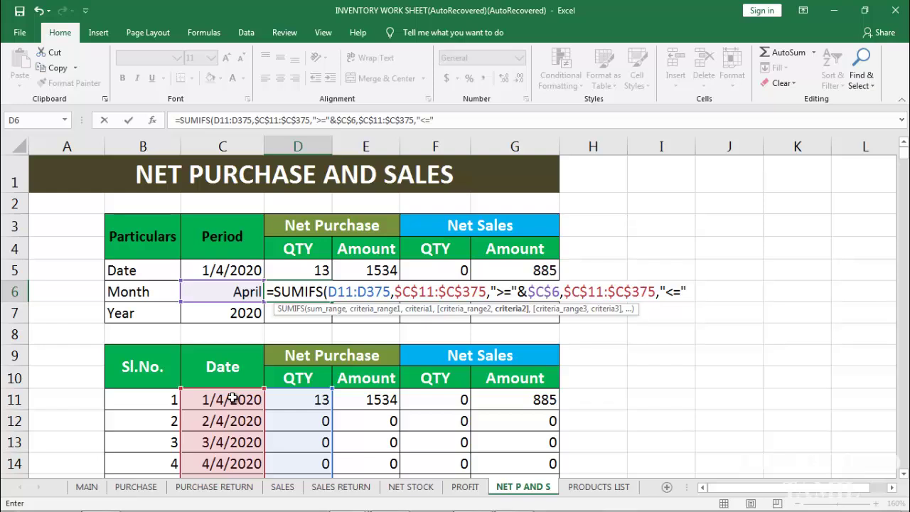
text(eo)
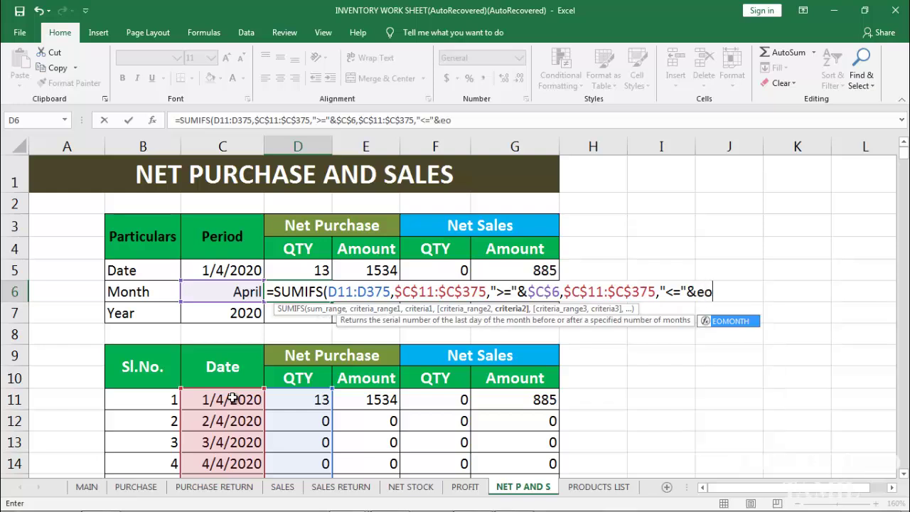
key(Tab)
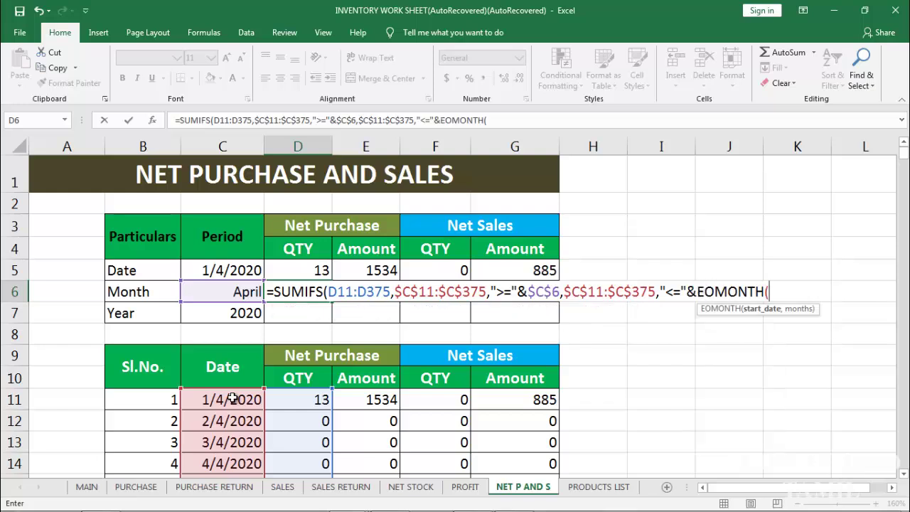
click(242, 294)
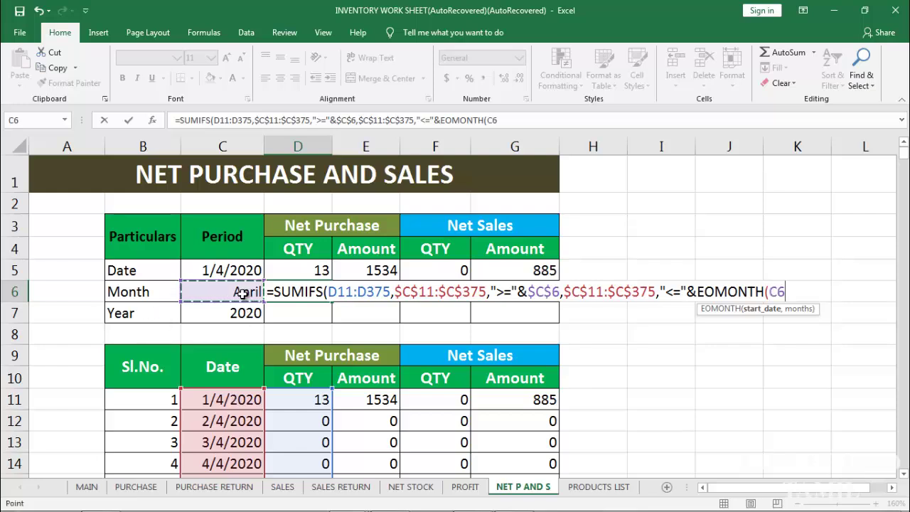
key(F4)
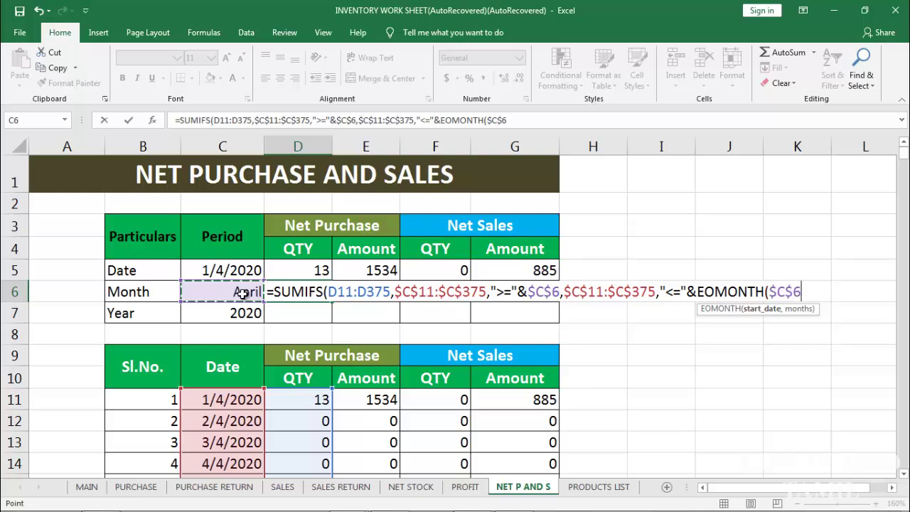
text(,)
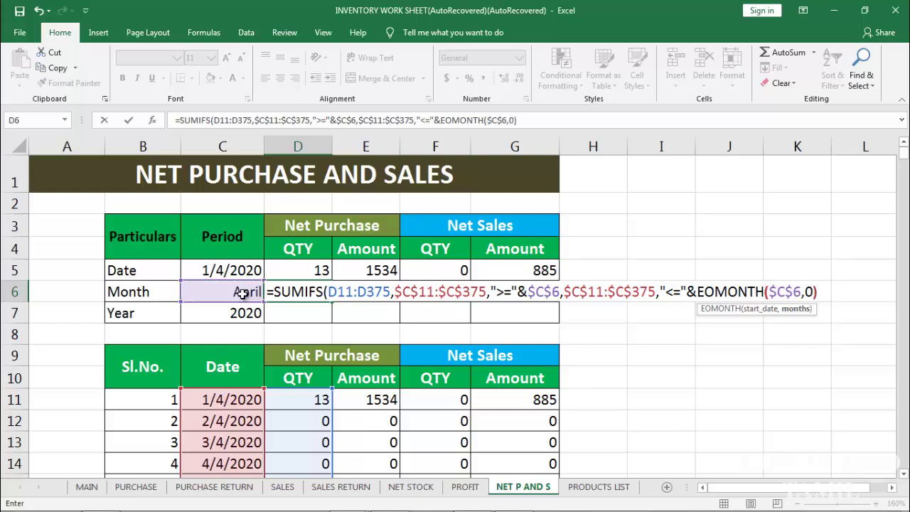
text(0))
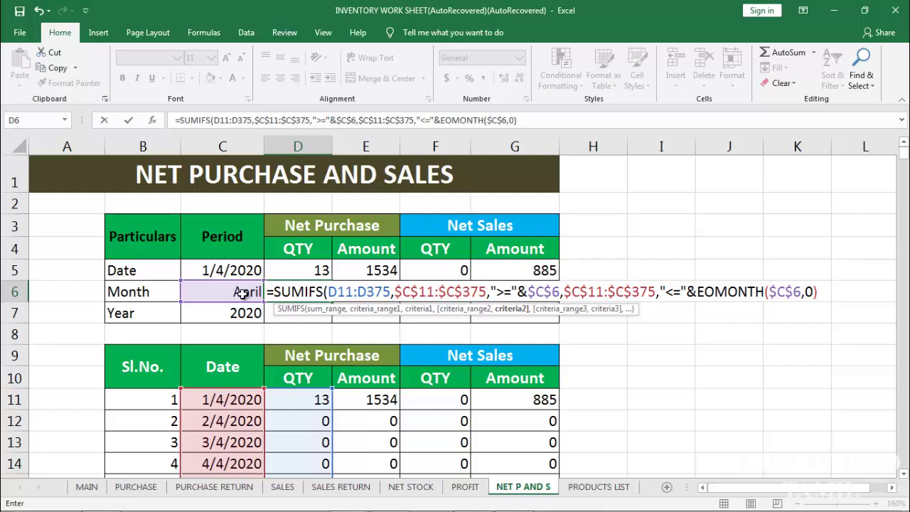
text())
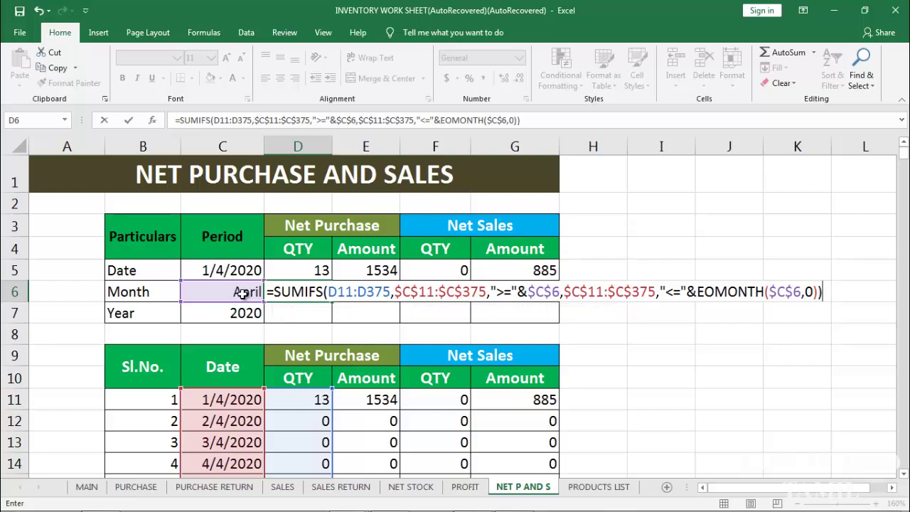
key(Return)
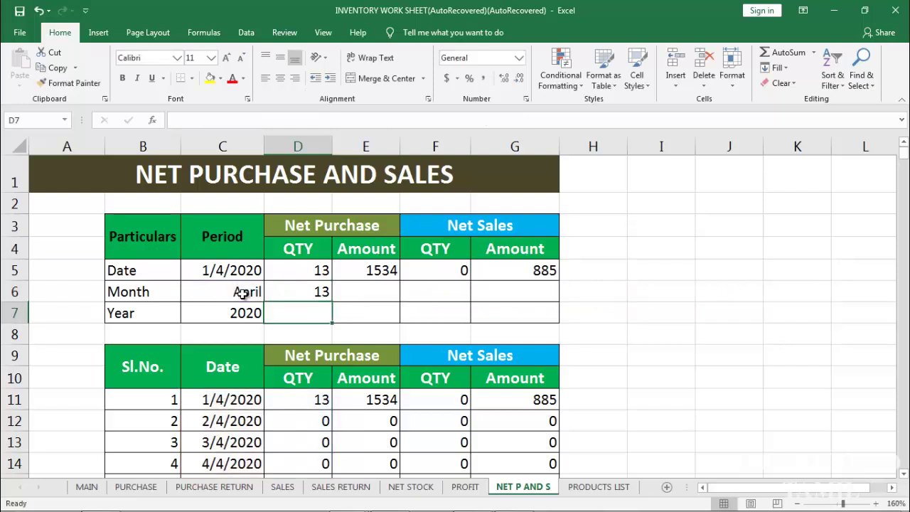
Copy D6's monthly SUMIFS into E6, giving April's net purchase amount 1534.
click(314, 292)
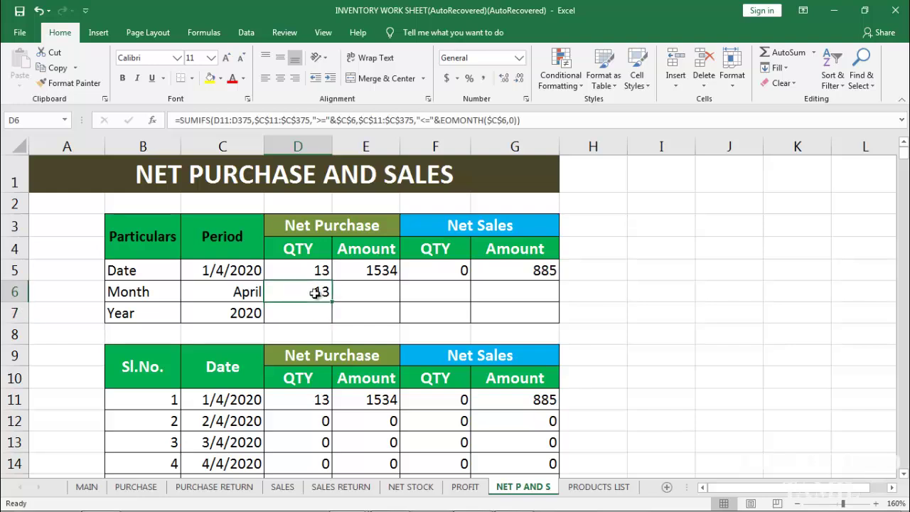
click(245, 294)
click(305, 295)
drag(334, 304, 377, 312)
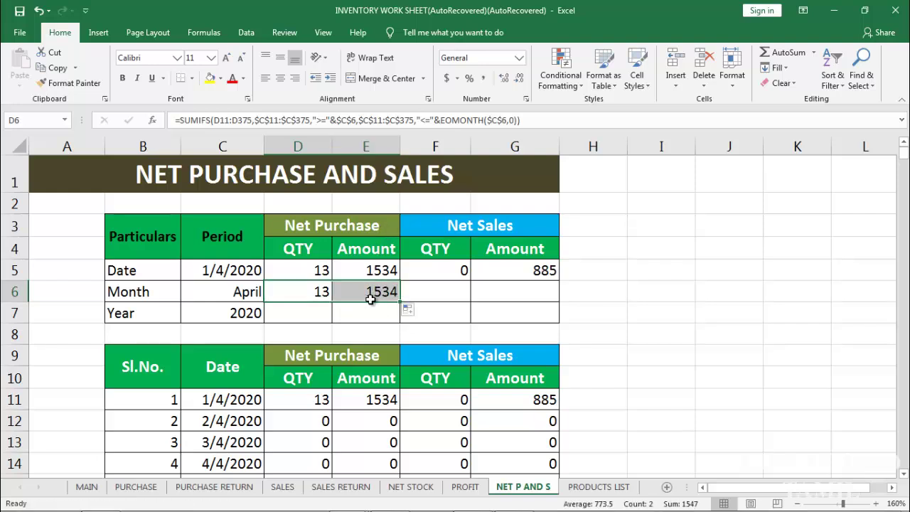
click(380, 293)
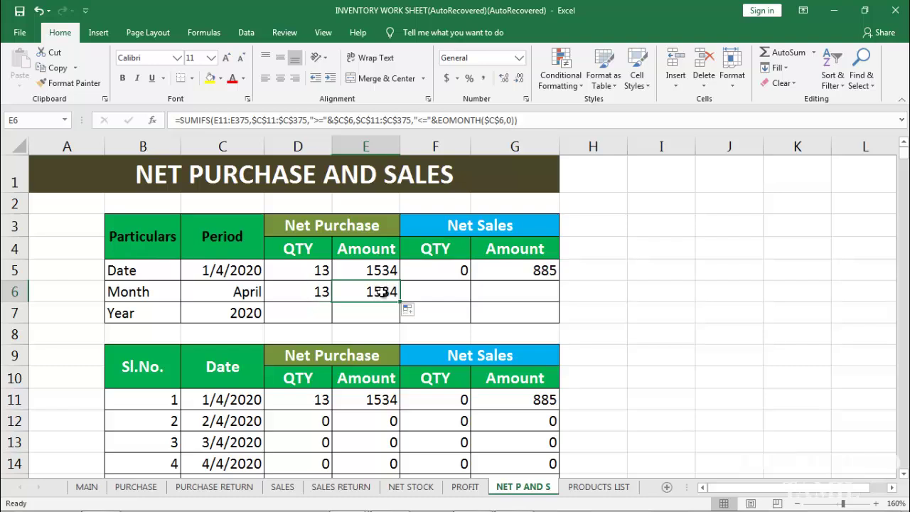
click(450, 294)
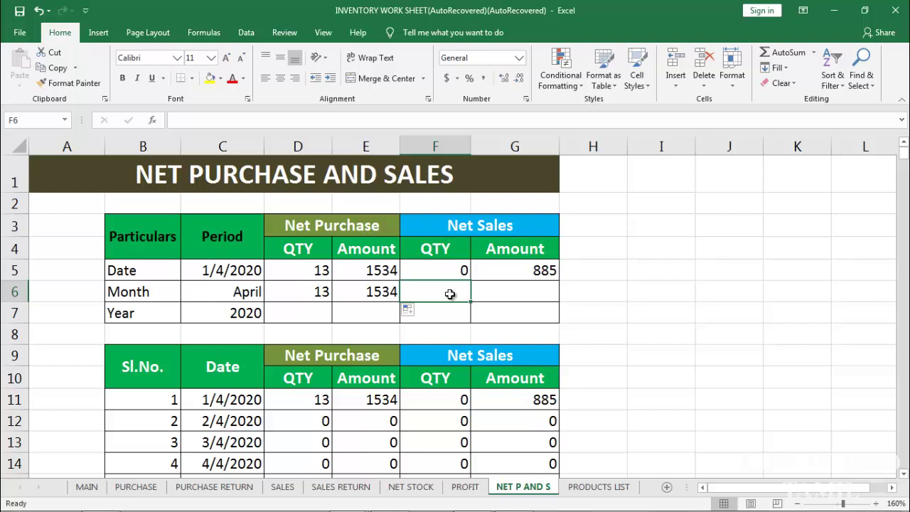
Begin F6's SUMIFS: sum F11:F375 for dates in $C$11:$C$375 on or after $C$6.
text(=sumifs)
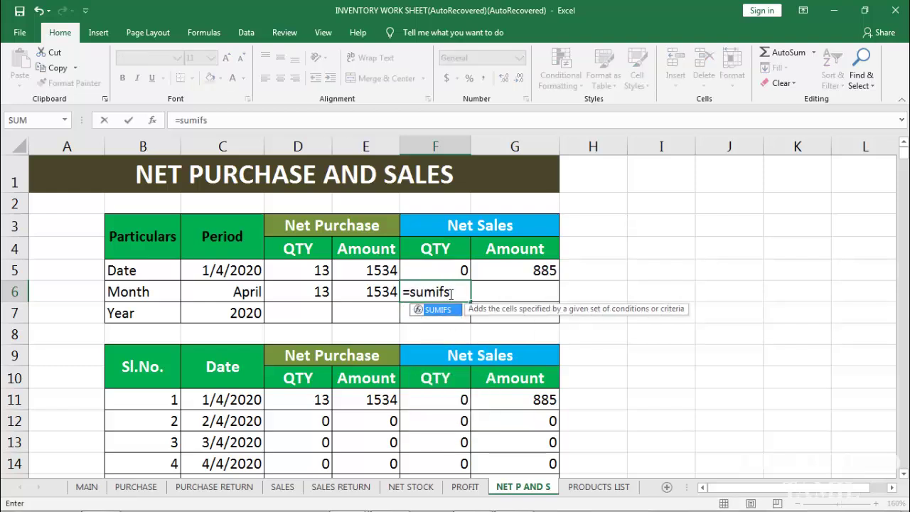
key(Tab)
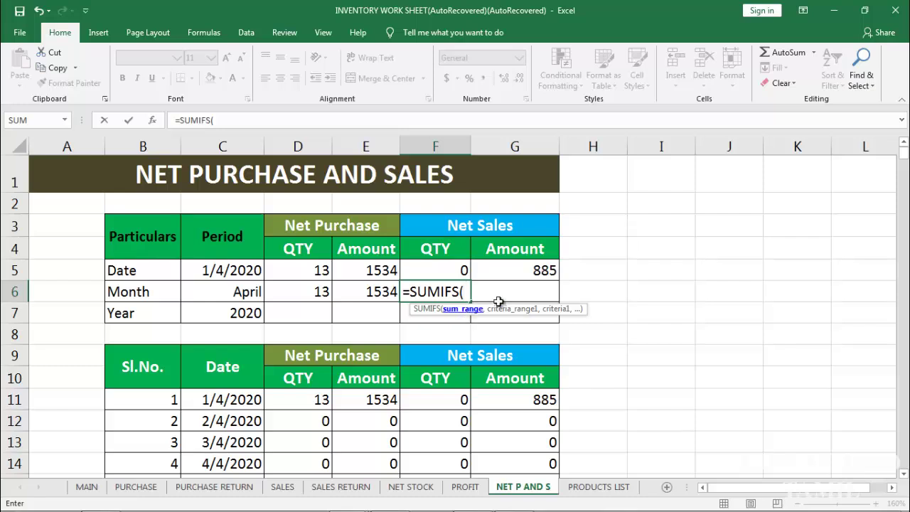
click(449, 400)
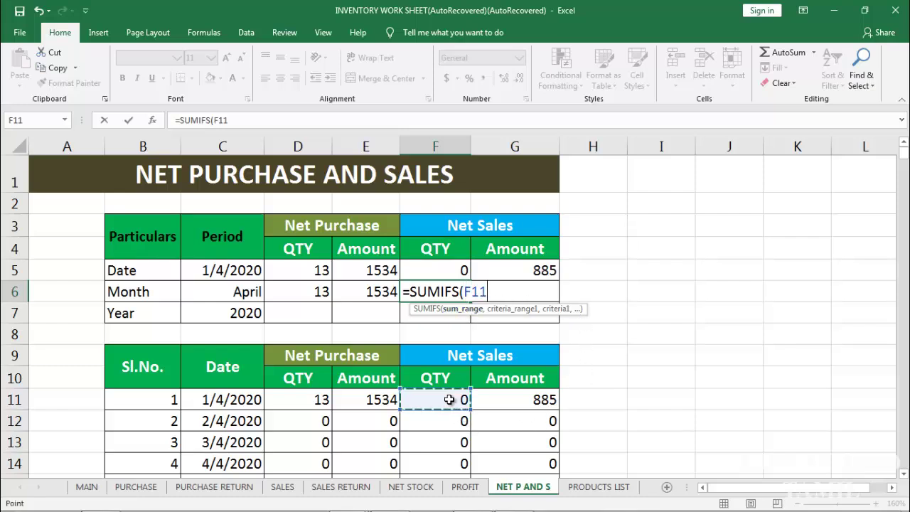
key(ctrl+shift+Down)
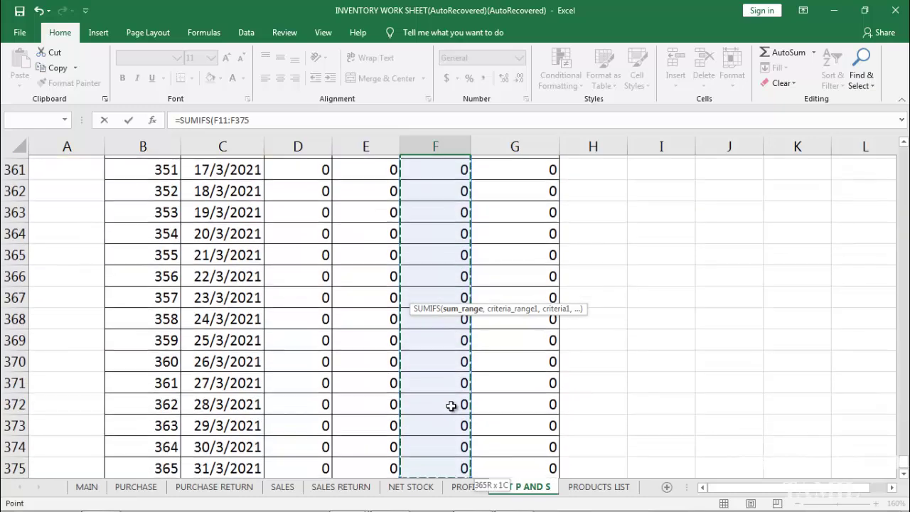
drag(905, 469, 904, 148)
text(,)
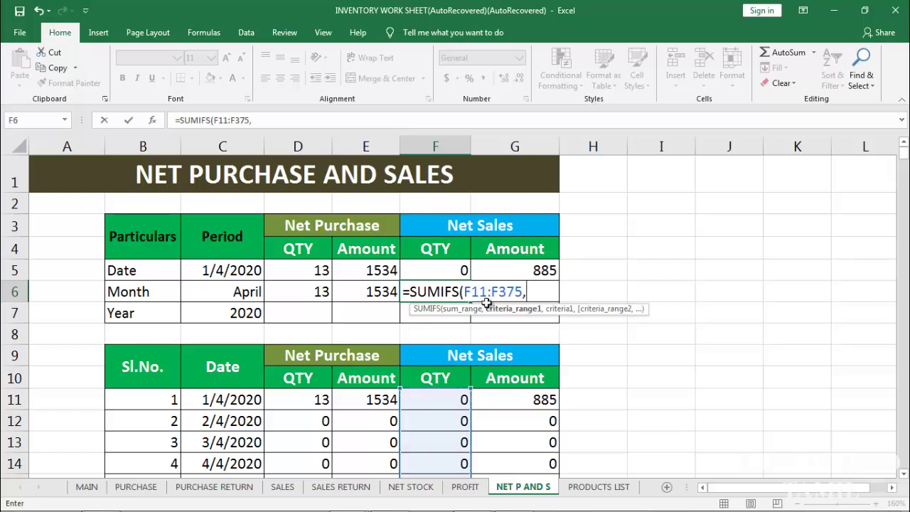
click(234, 400)
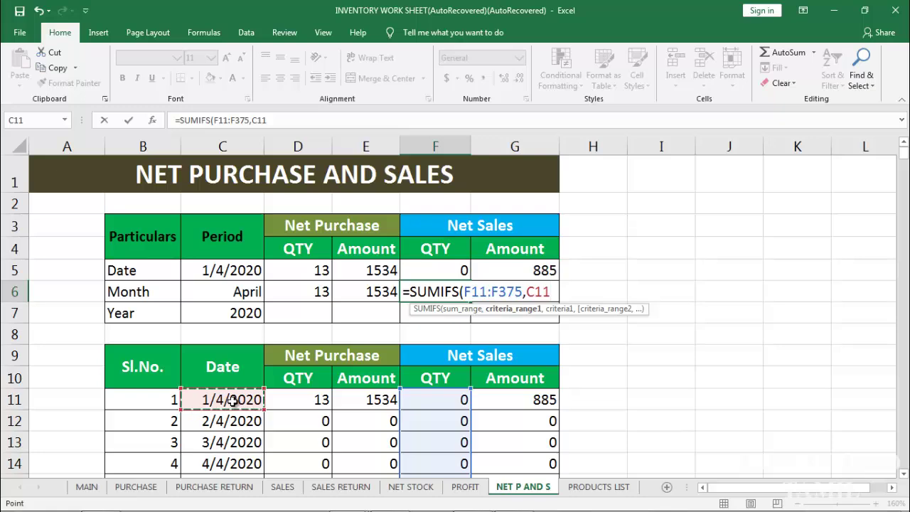
key(ctrl+shift+Down)
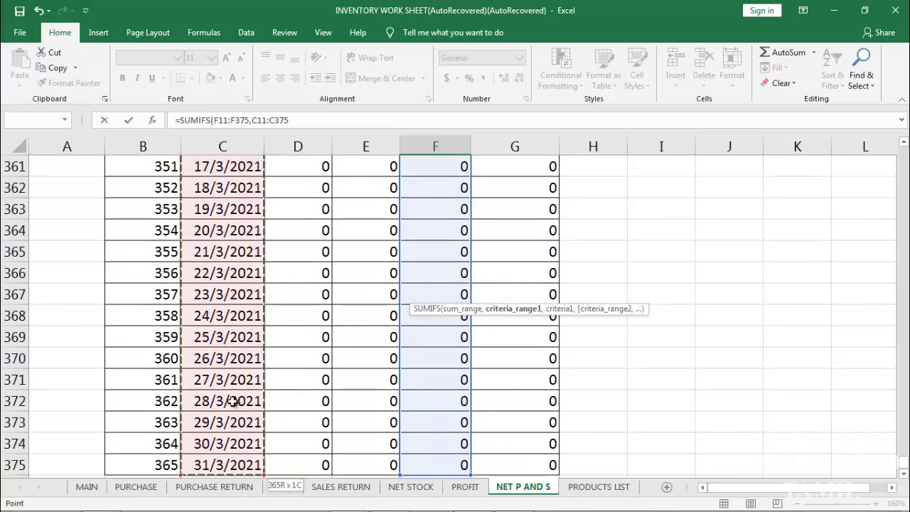
key(F4)
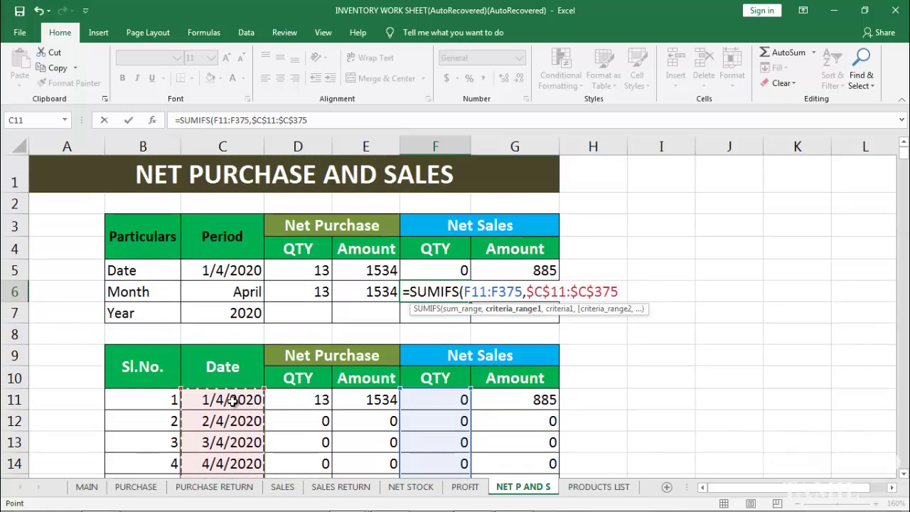
text(,">)
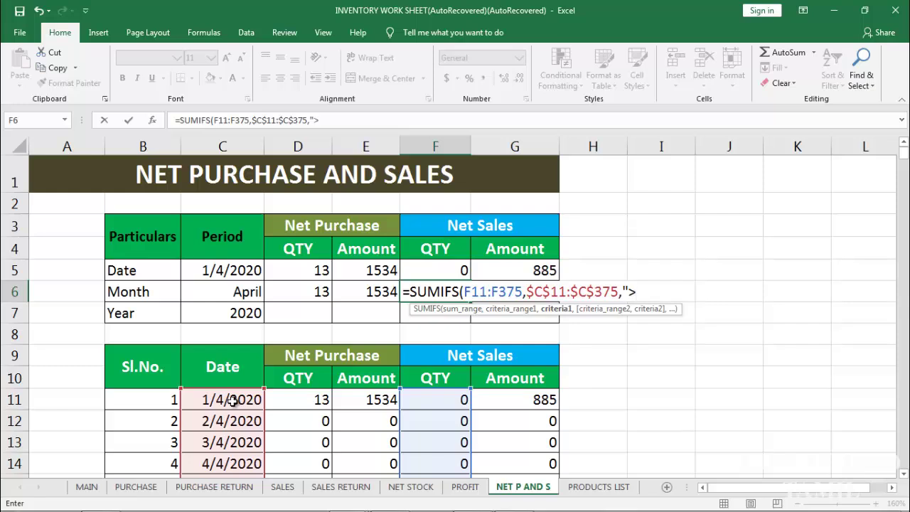
text(="&)
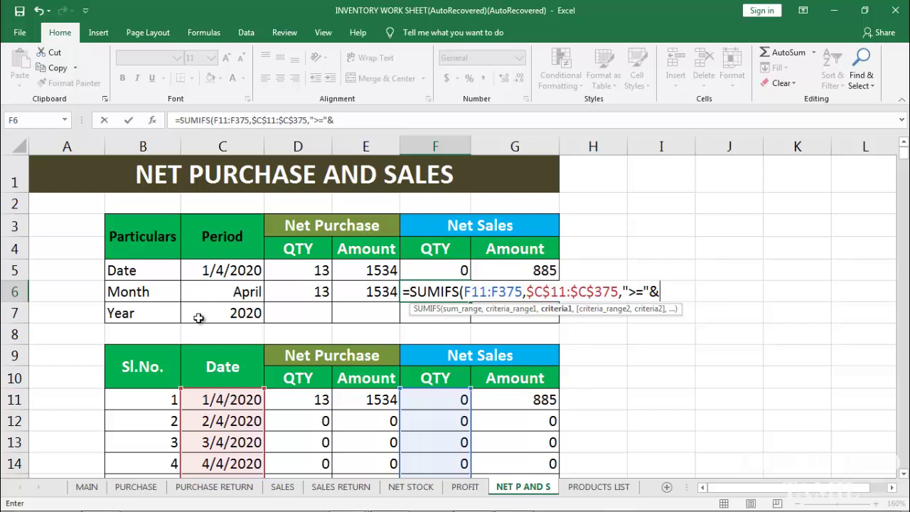
click(244, 292)
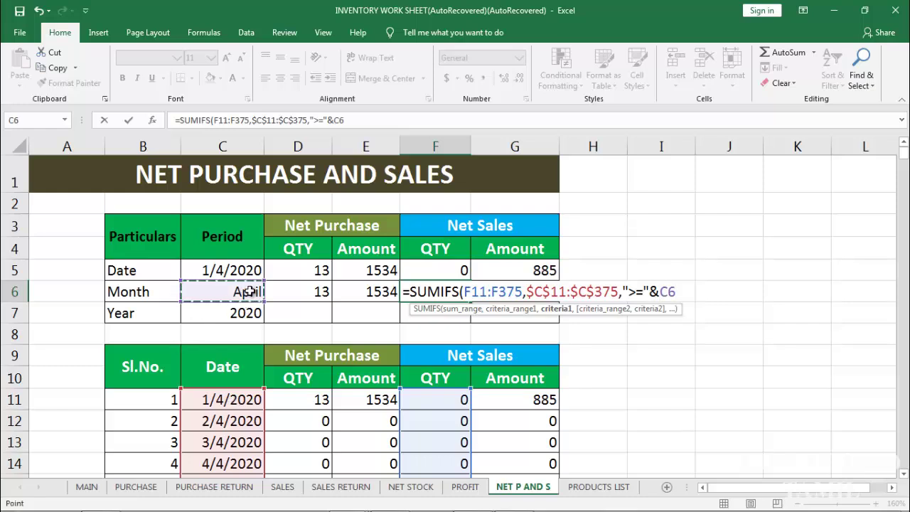
key(F4)
text(,)
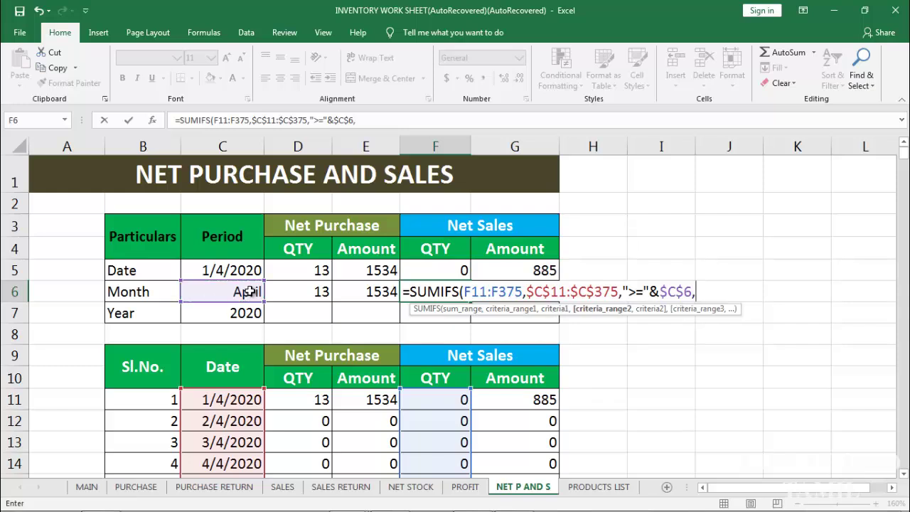
Add the month-end bound "<="&EOMONTH($C$6,0) on the second date range $C$11:$C$375.
click(233, 401)
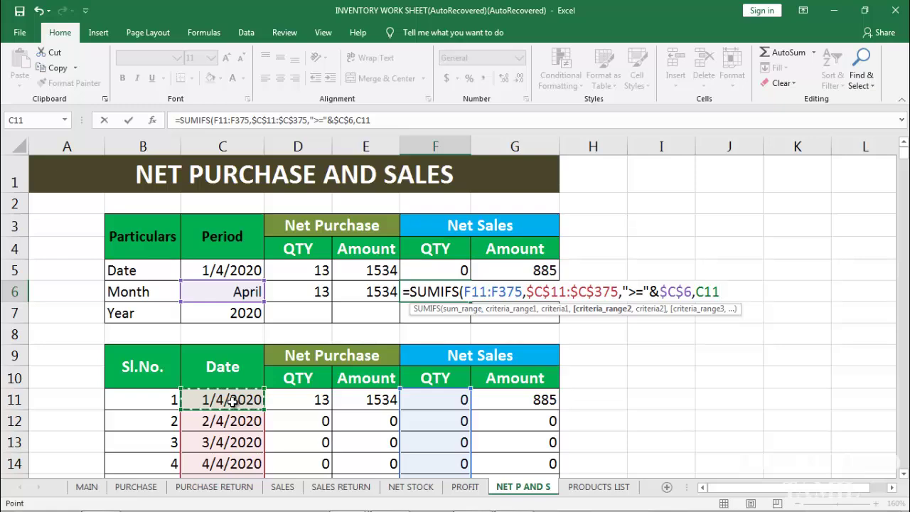
key(ctrl+shift+Down)
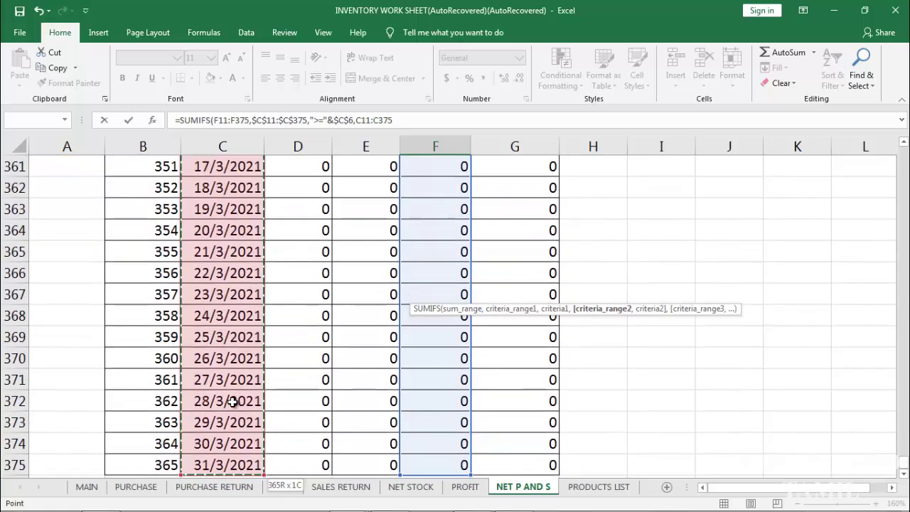
key(F4)
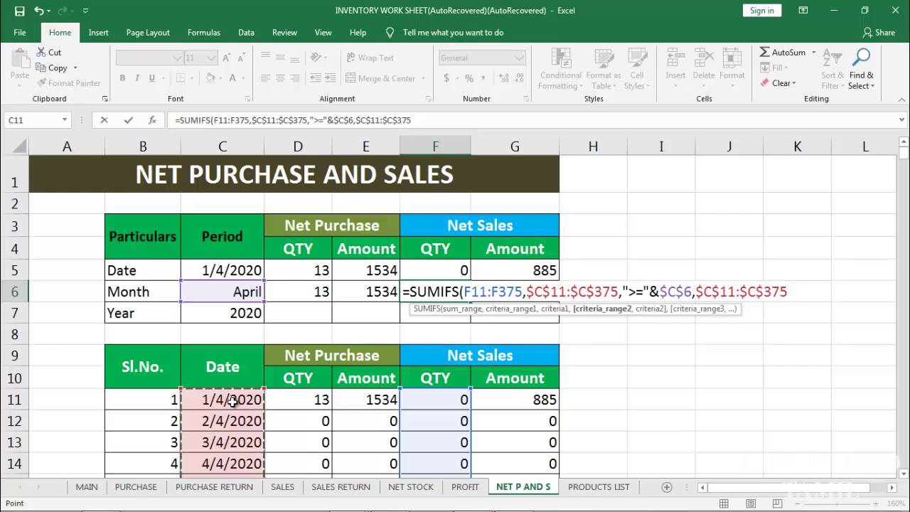
text(,)
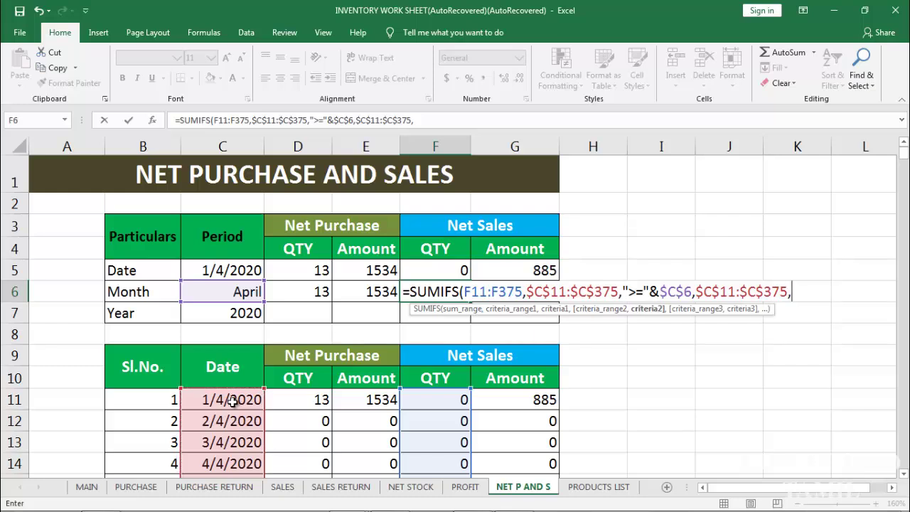
text("<="&eom)
key(Tab)
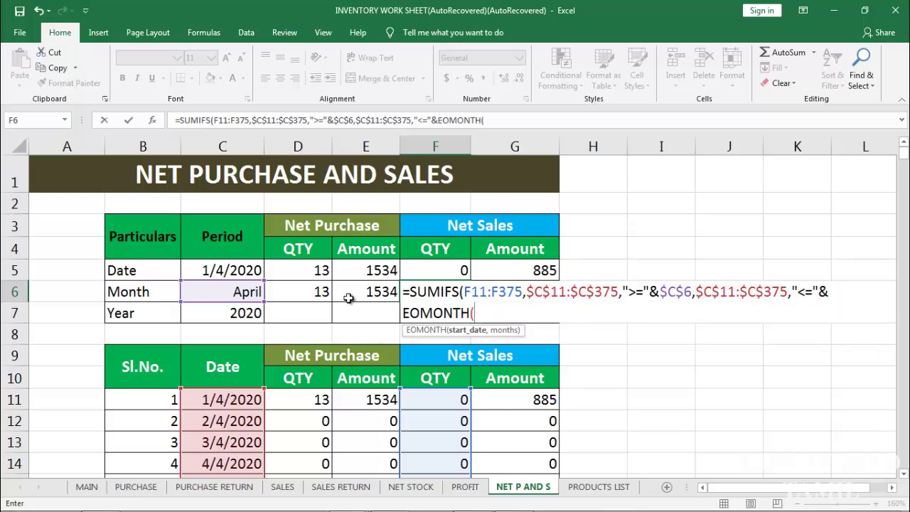
click(250, 292)
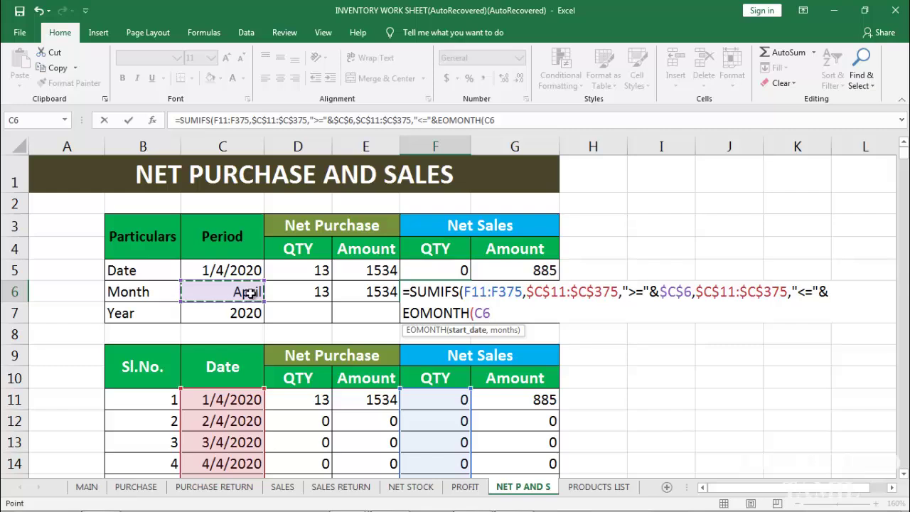
key(F4)
text(,)
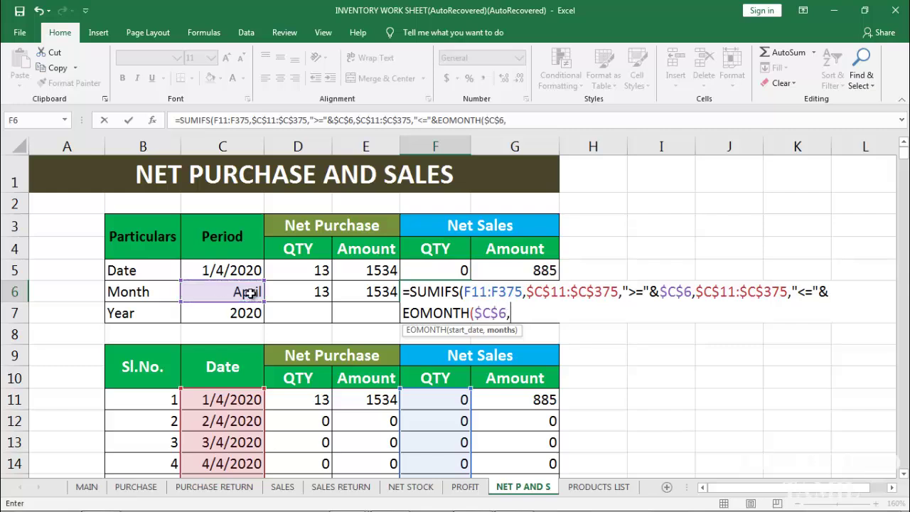
text(0))
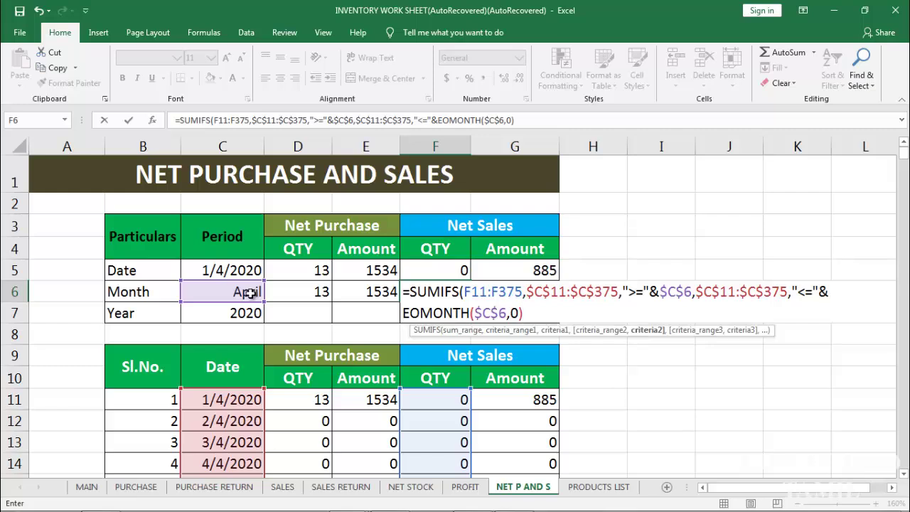
text())
Commit F6's monthly sales formula and copy it into G6, giving 0 and 885.
key(Return)
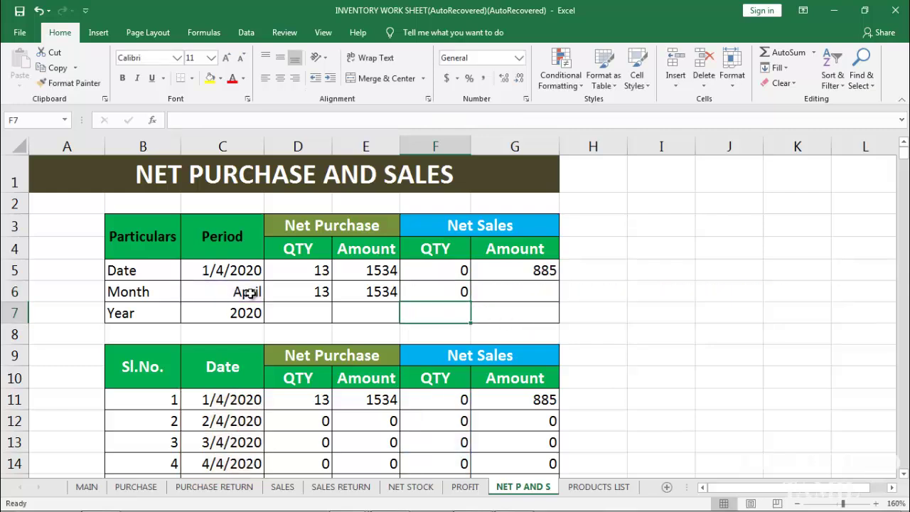
click(458, 290)
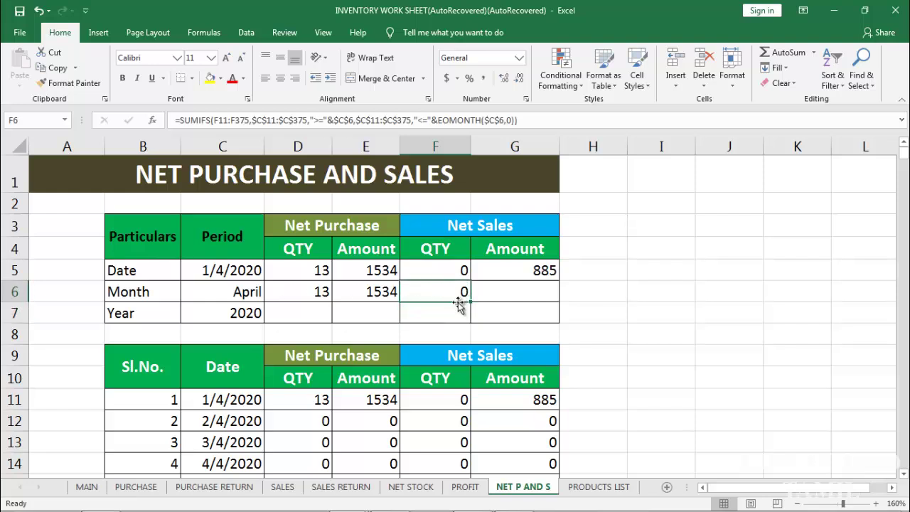
drag(471, 303, 558, 299)
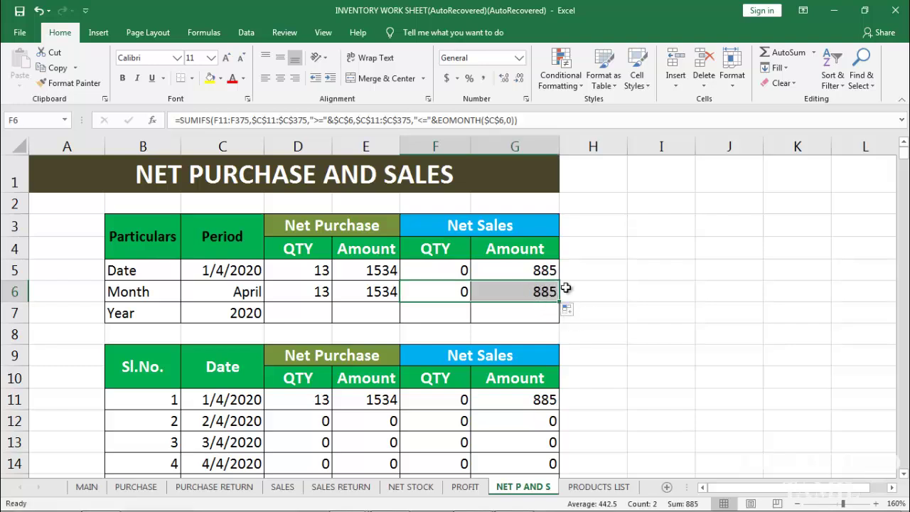
click(556, 291)
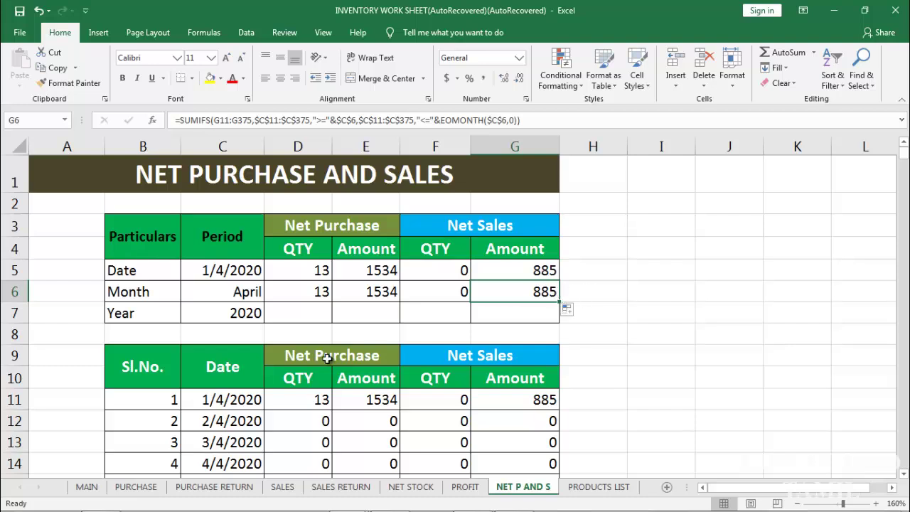
Start D7's yearly SUMIFS with sum range D11:D375 and criteria range $C$11:$C$375.
click(314, 317)
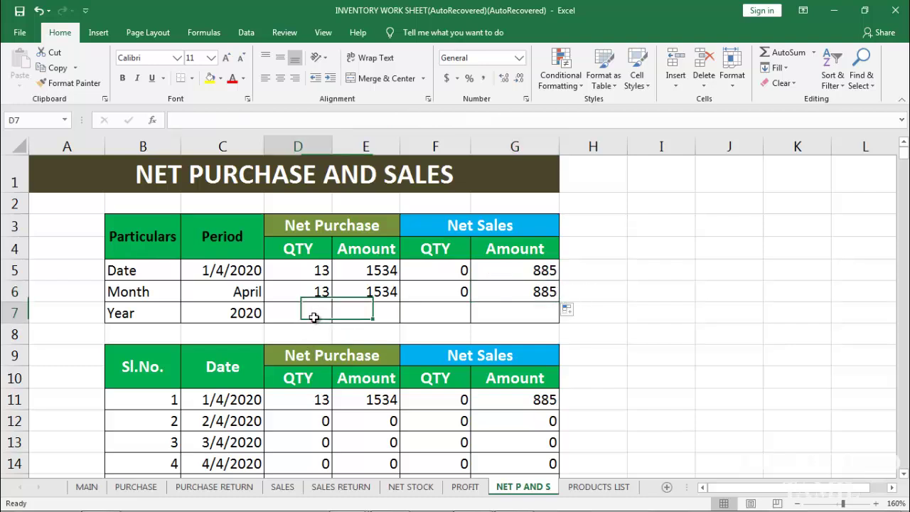
text(=S)
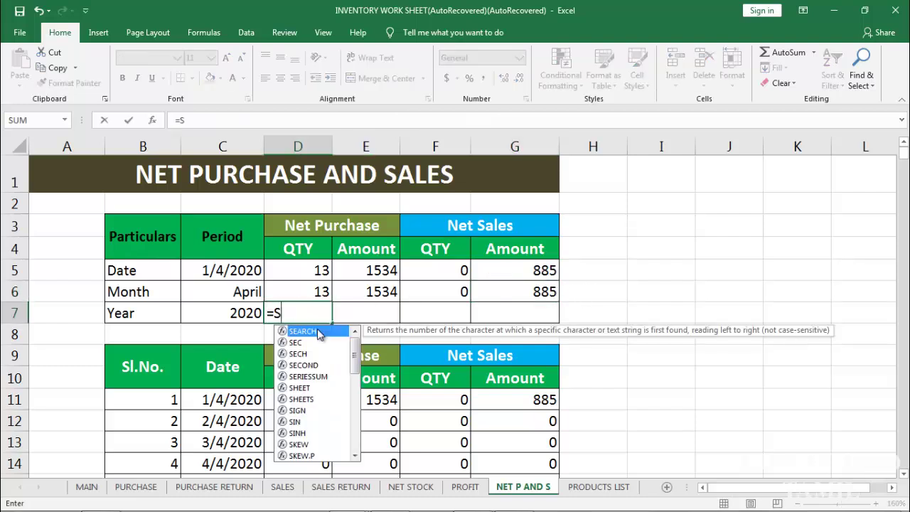
text(UMIFS()
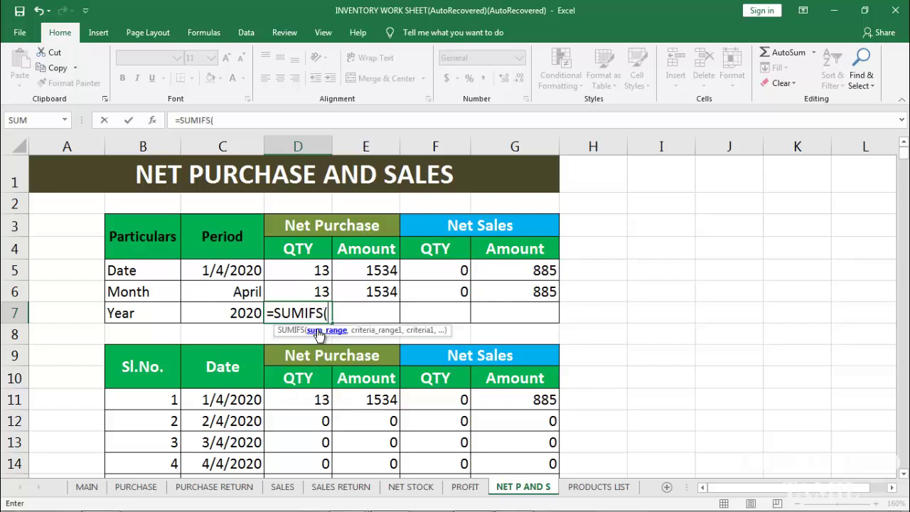
click(312, 400)
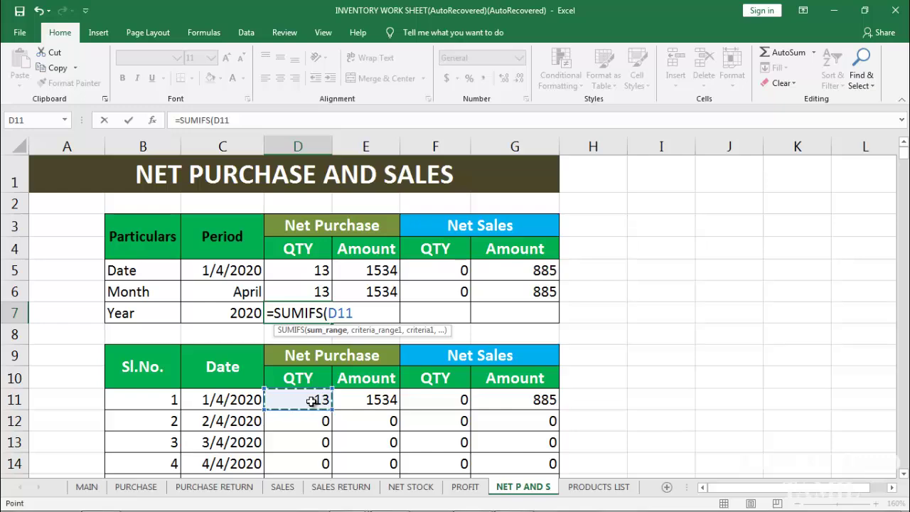
key(ctrl+shift+Down)
drag(903, 458, 903, 155)
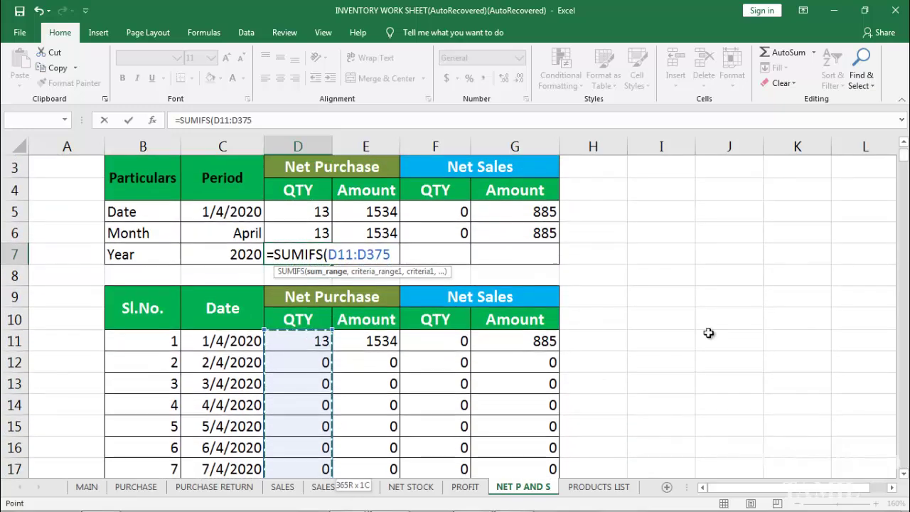
text(,)
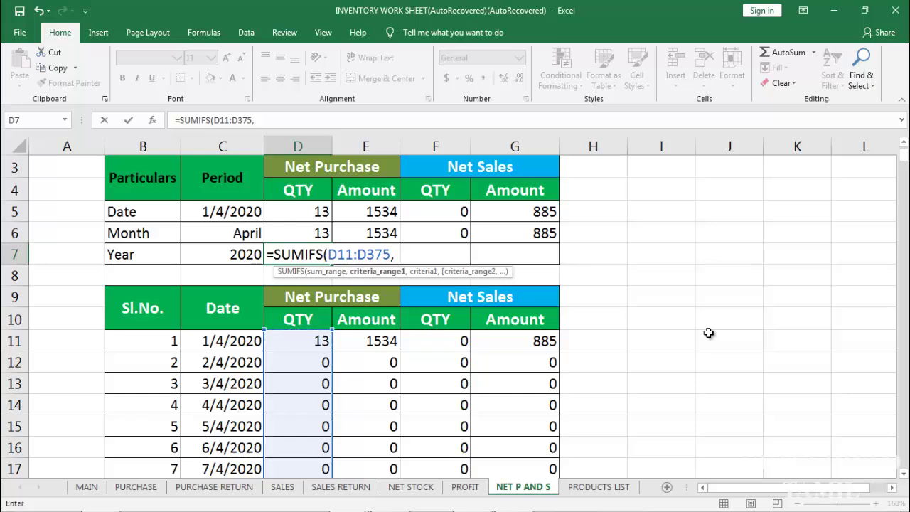
click(242, 346)
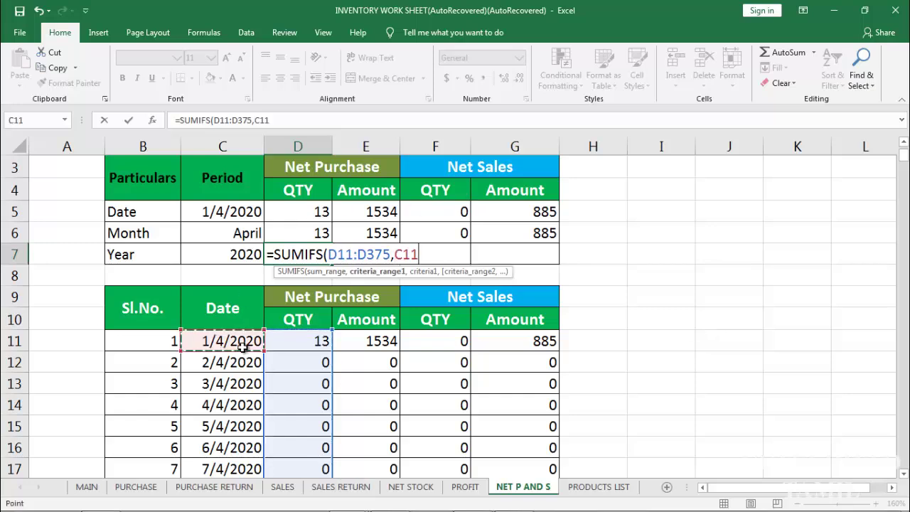
key(ctrl+shift+Down)
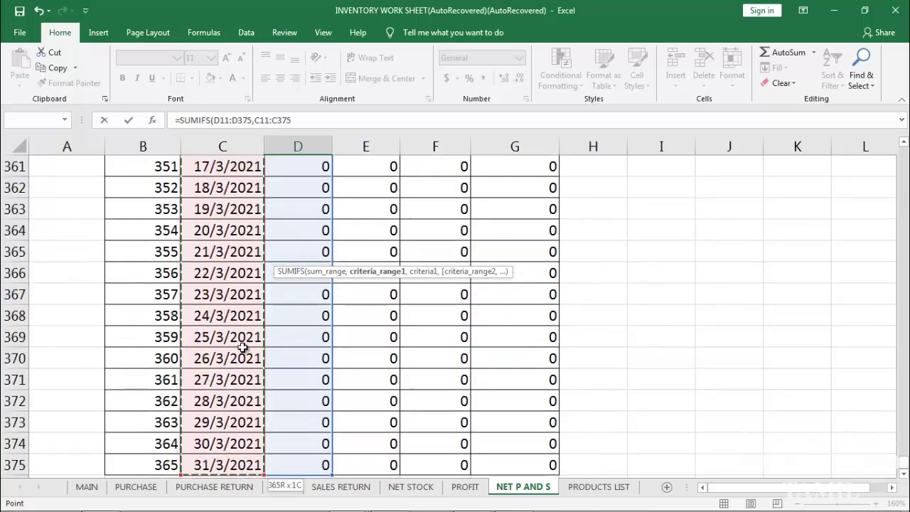
key(F4)
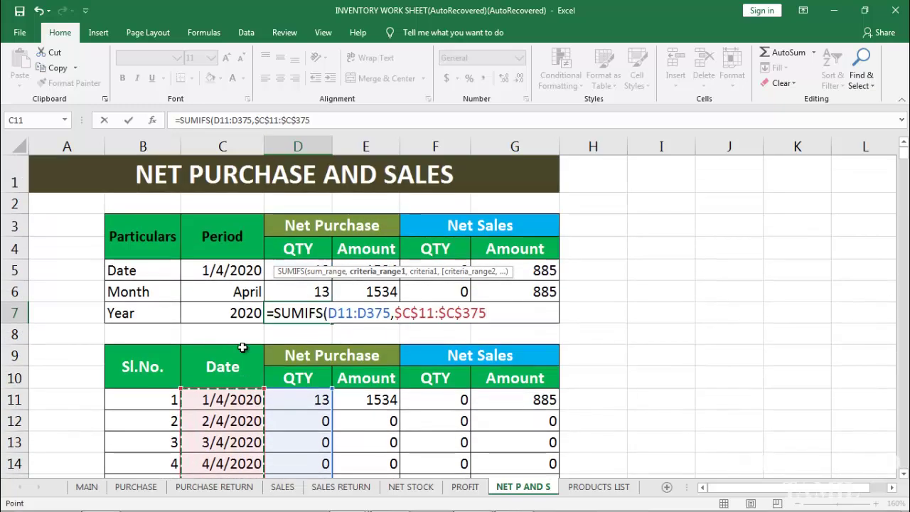
text(,">=)
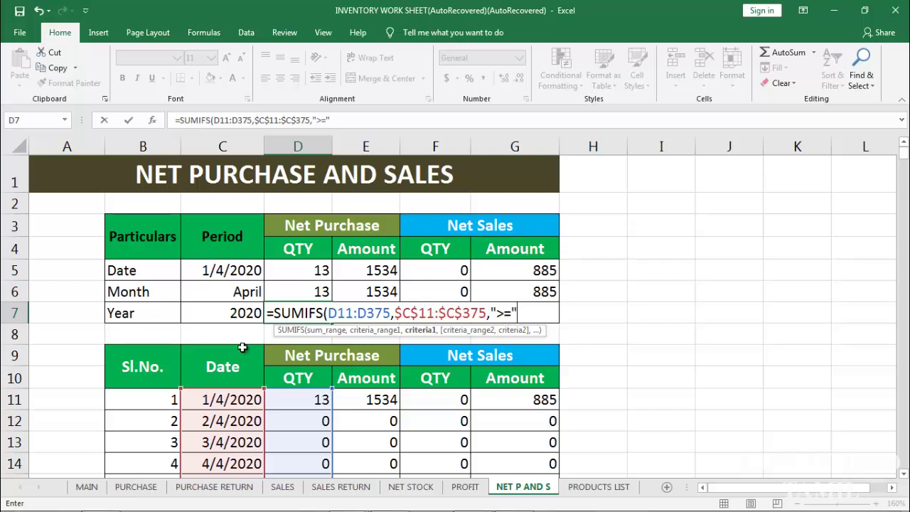
Add the lower bound DATE($C$7,1,1) and the second date range $C$11:$C$375.
text(&DATE)
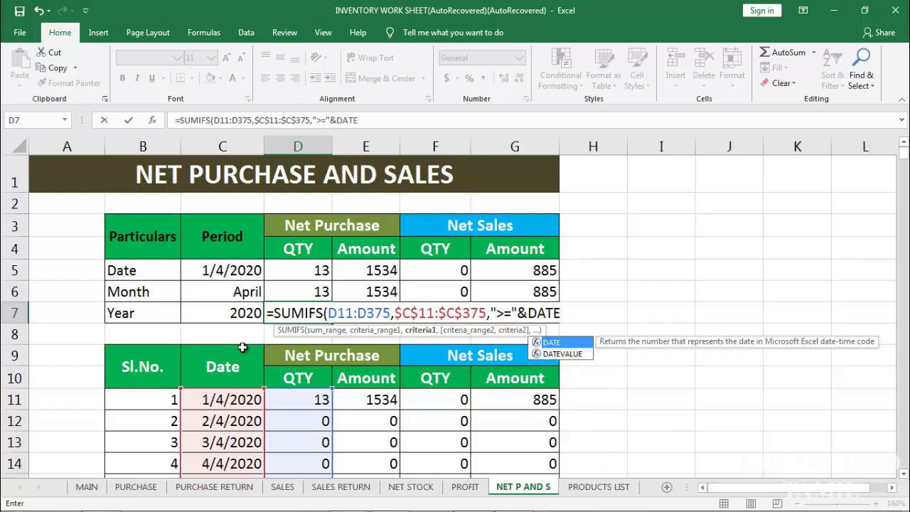
text(()
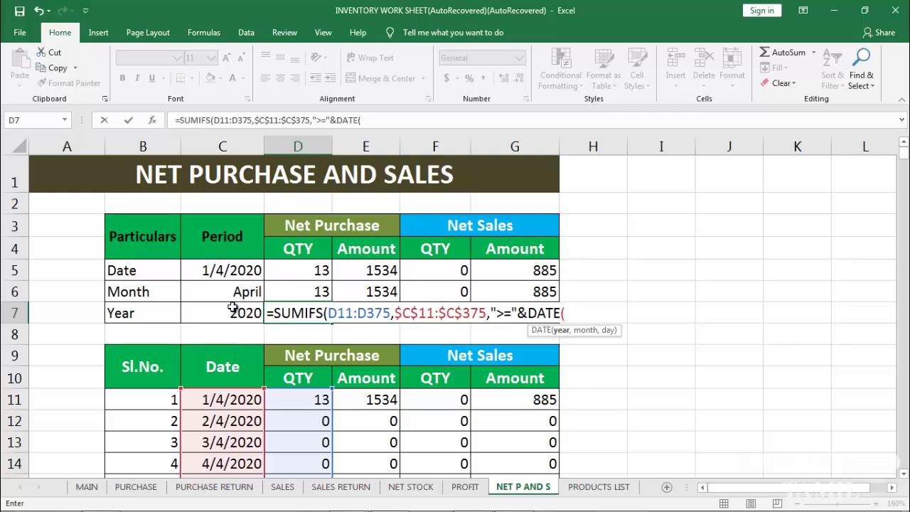
click(238, 313)
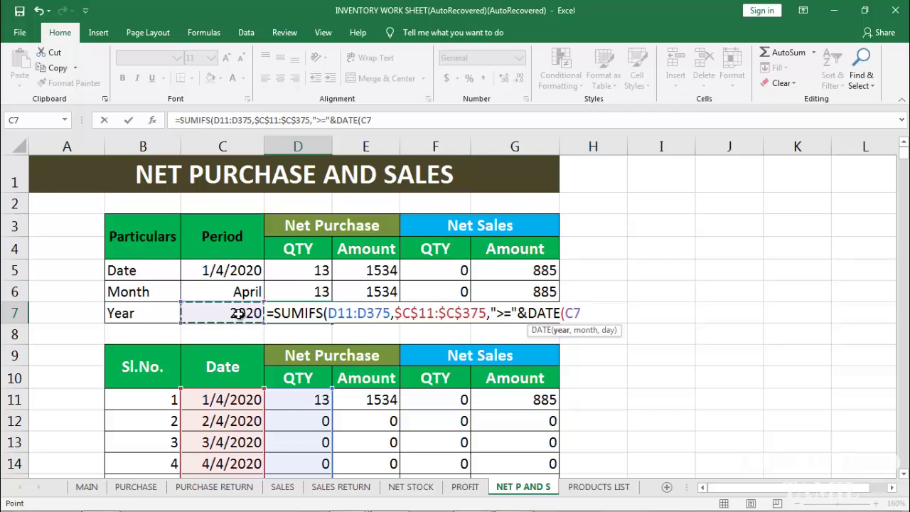
key(F4)
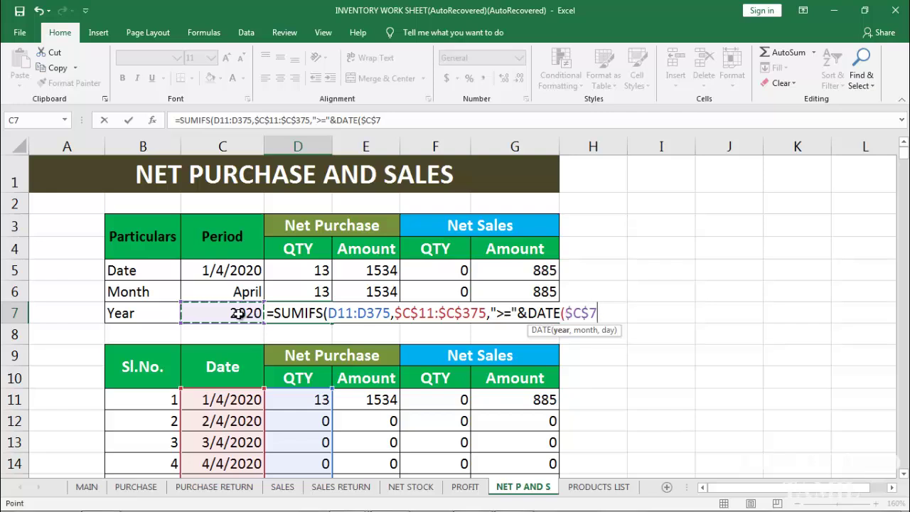
text(,1,1)
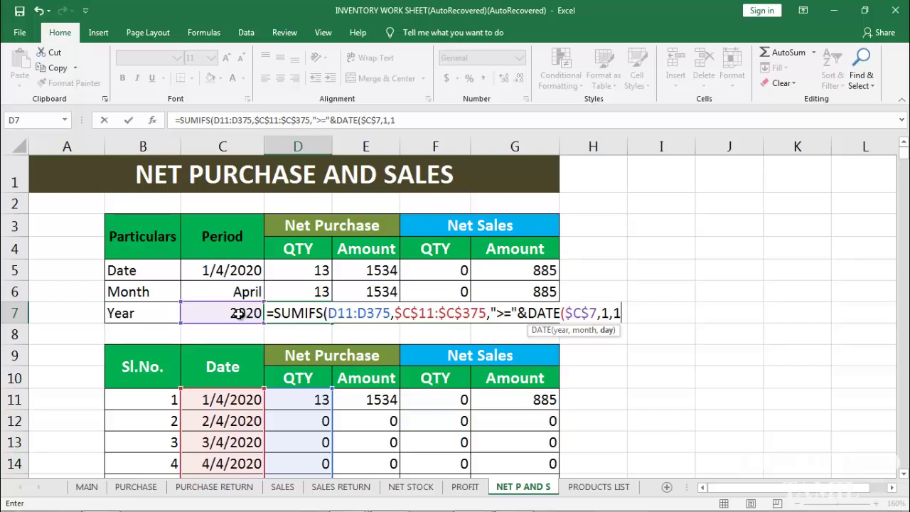
text(),)
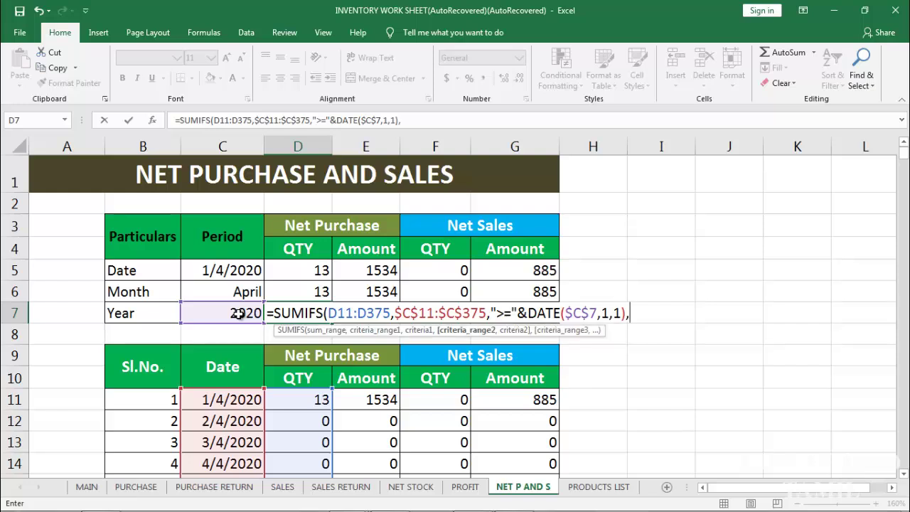
click(222, 401)
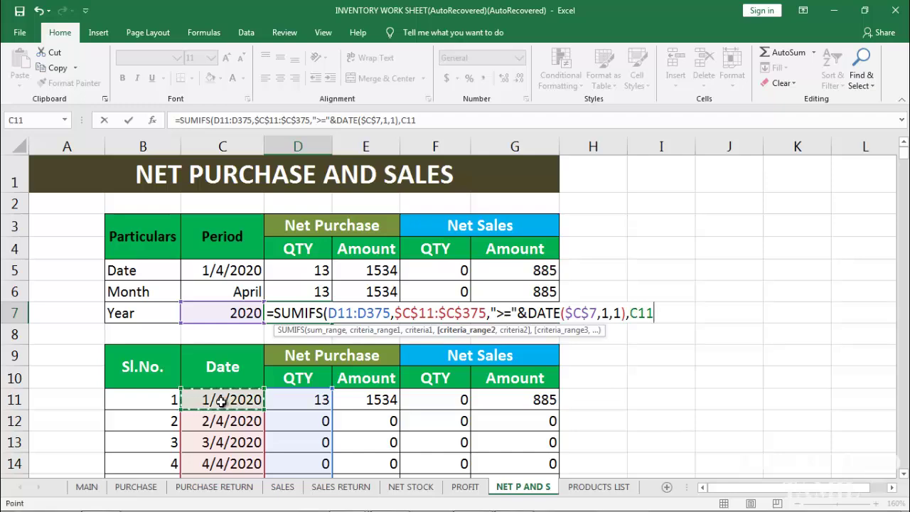
key(ctrl+shift+Down)
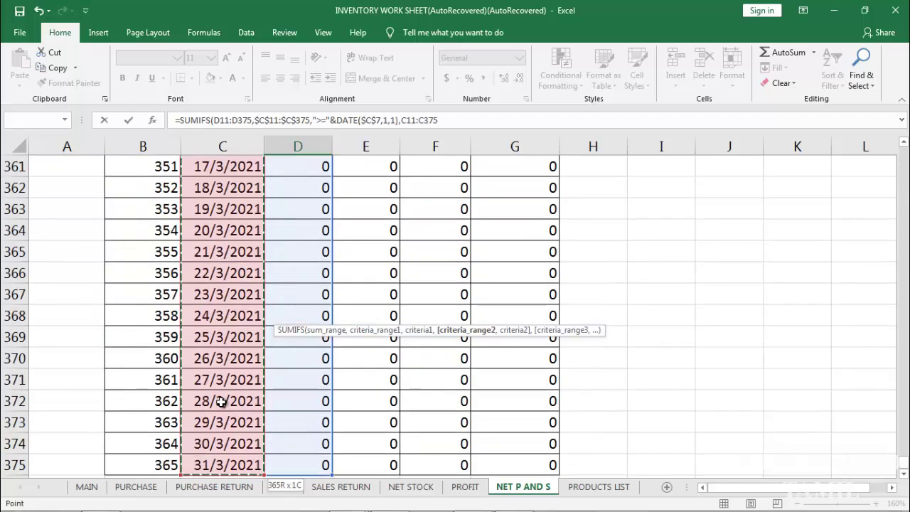
key(F4)
scroll(221, 401, up, 6)
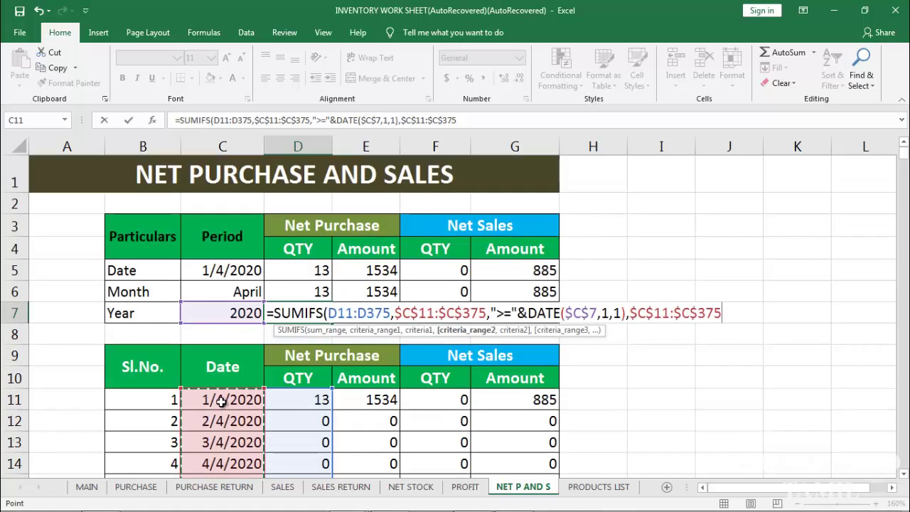
text(,")
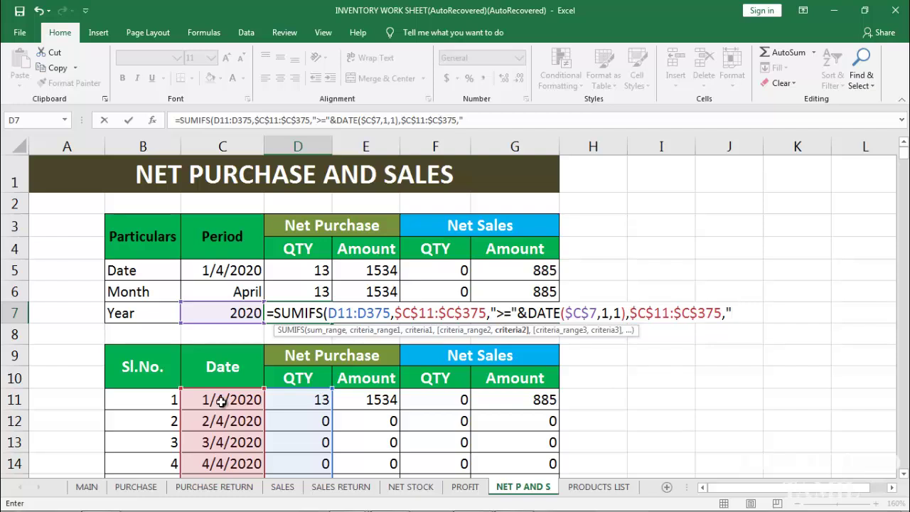
text(<="&DAT)
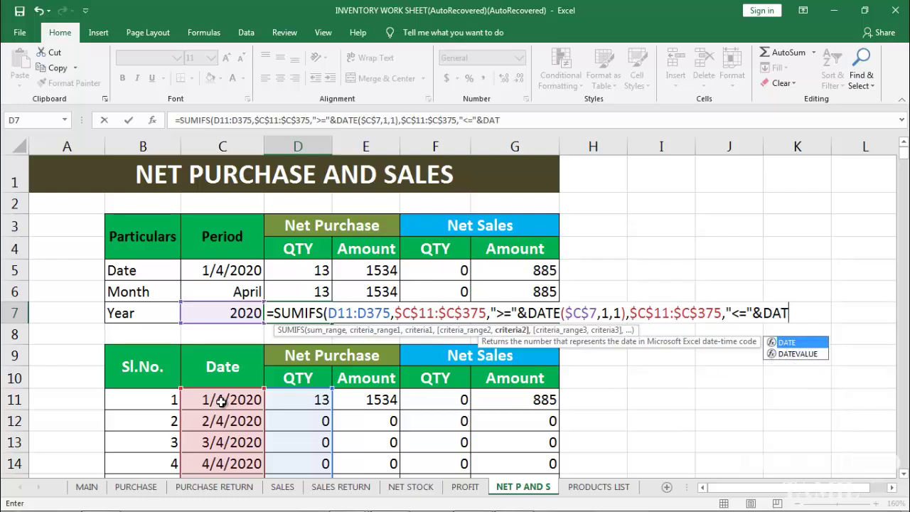
Close D7's formula with "<="&DATE($C$7,12,31), giving a yearly purchase quantity of 30.
key(Tab)
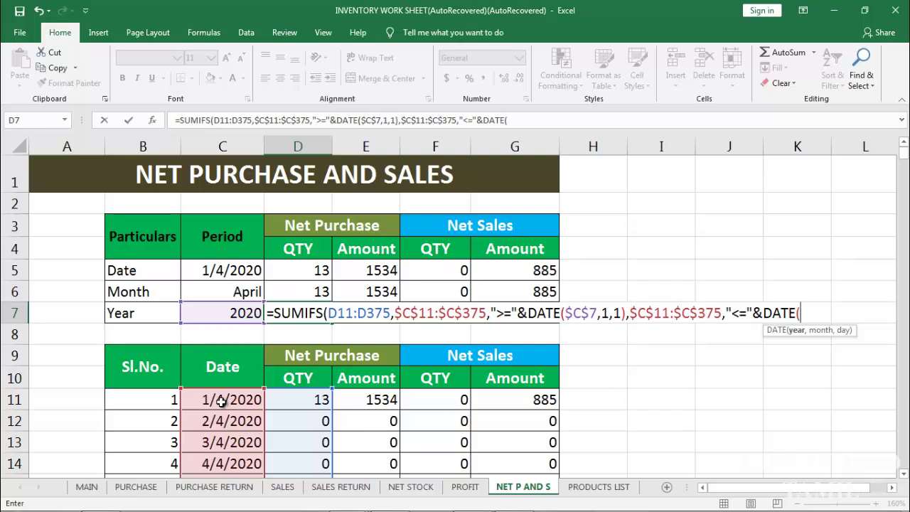
click(234, 313)
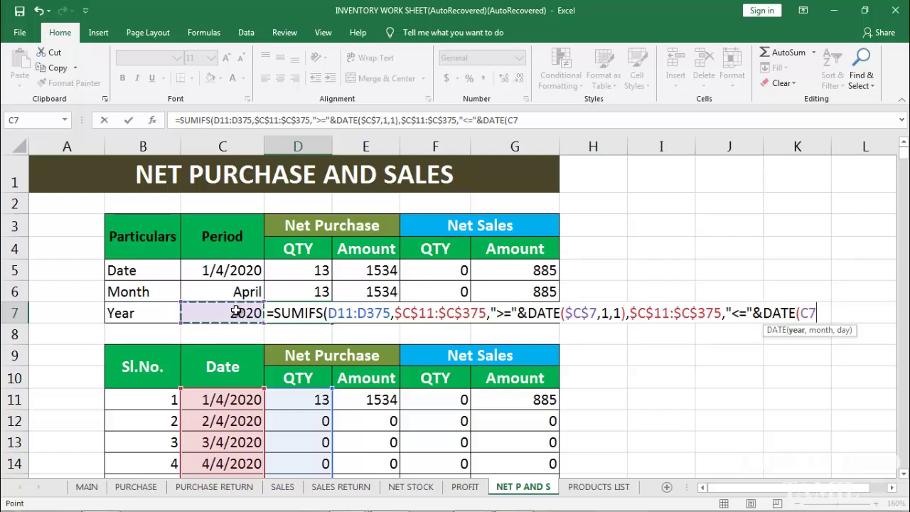
key(F4)
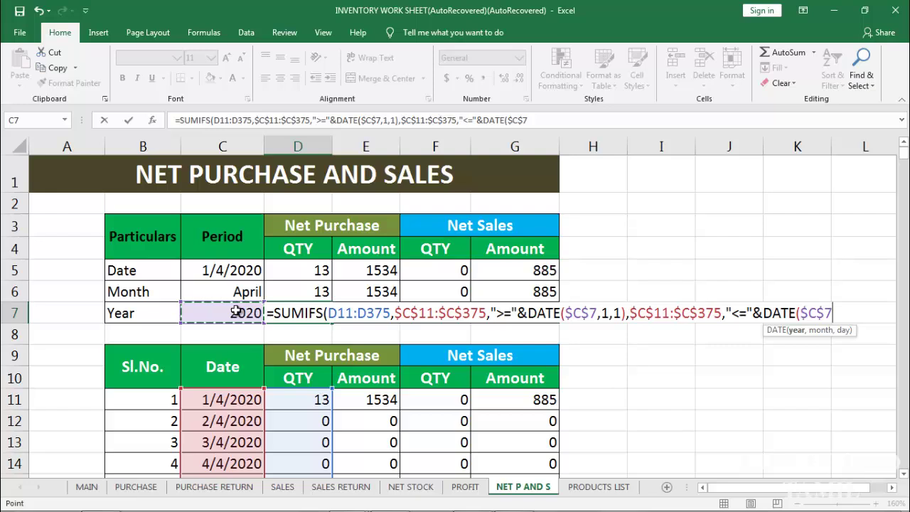
text(,)
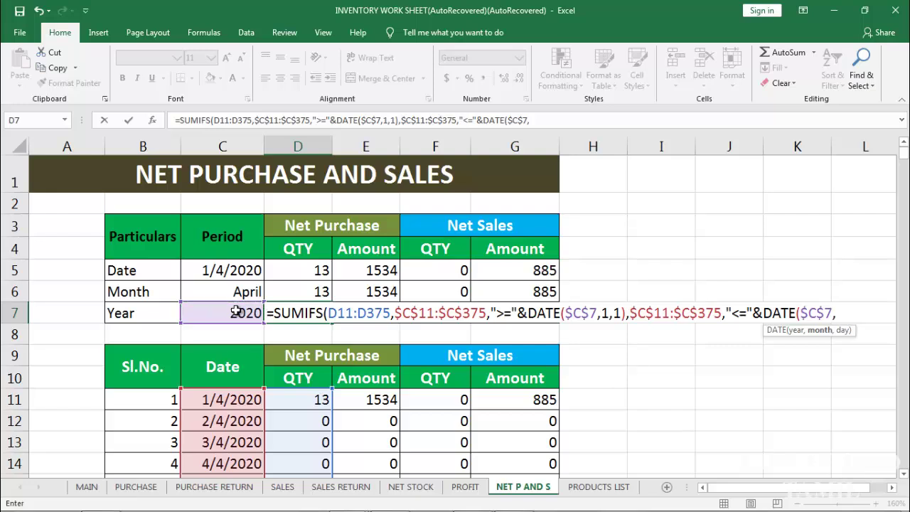
text(12,)
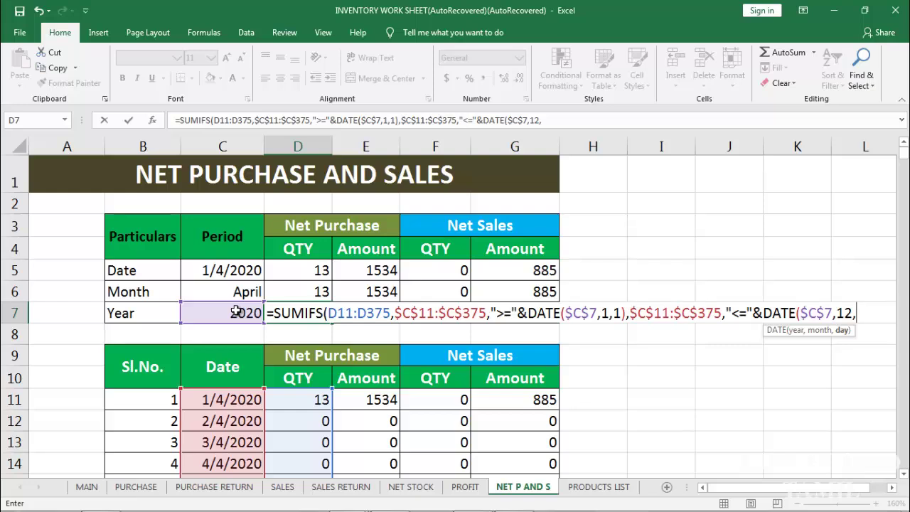
text(31)))
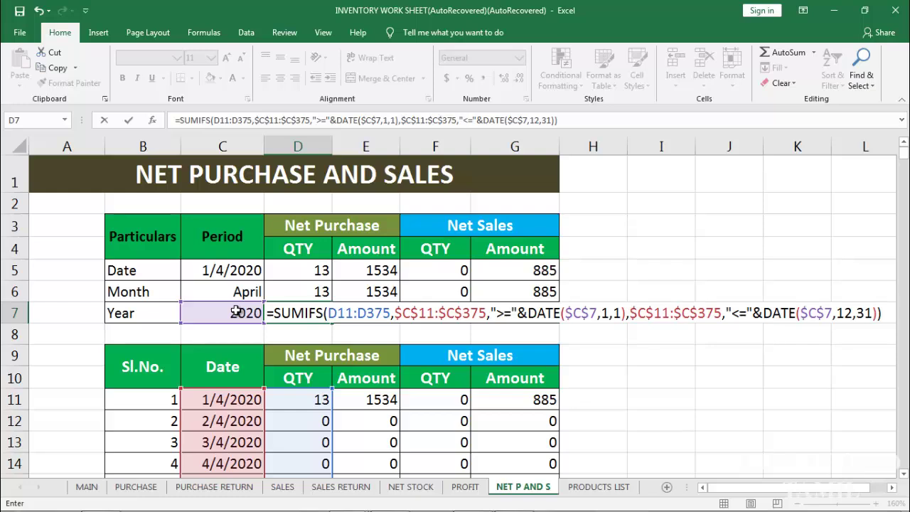
key(Return)
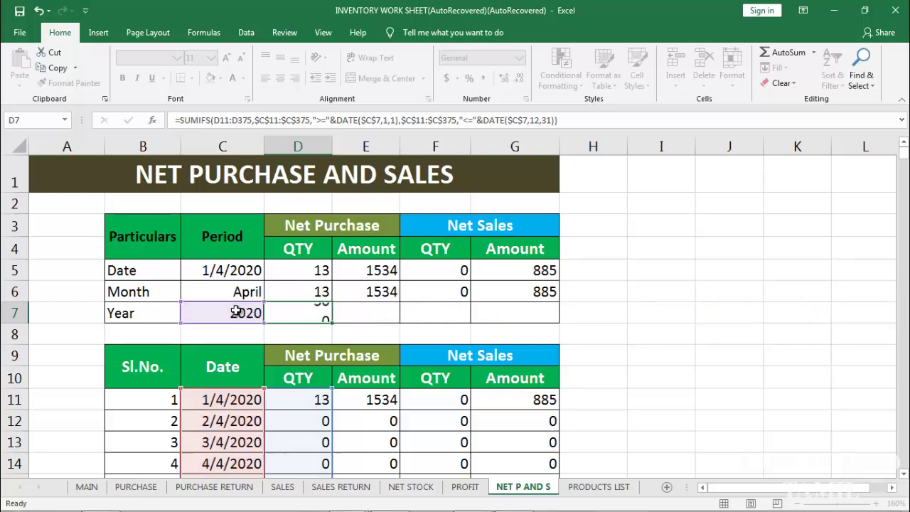
Copy the Year purchase QTY total formula from D7 into Net Sales QTY cell F7, giving 10.
click(321, 311)
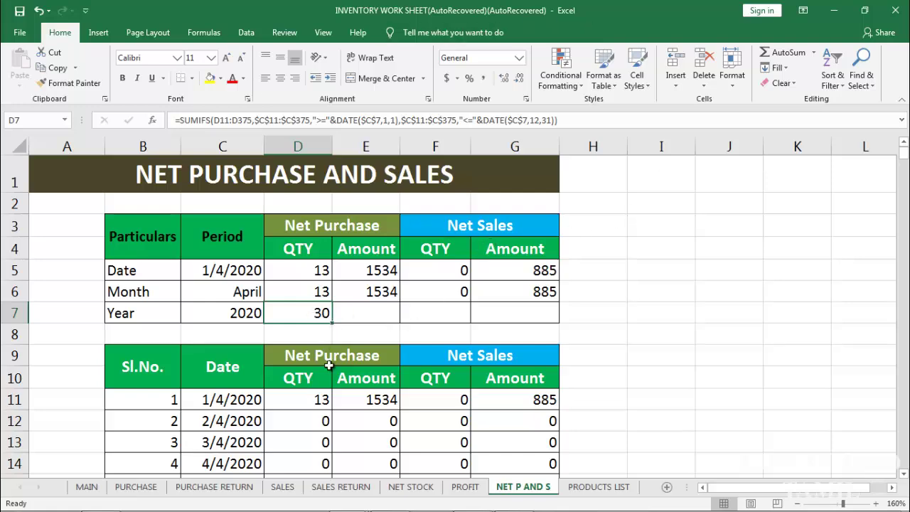
scroll(343, 363, down, 3)
scroll(343, 363, down, 8)
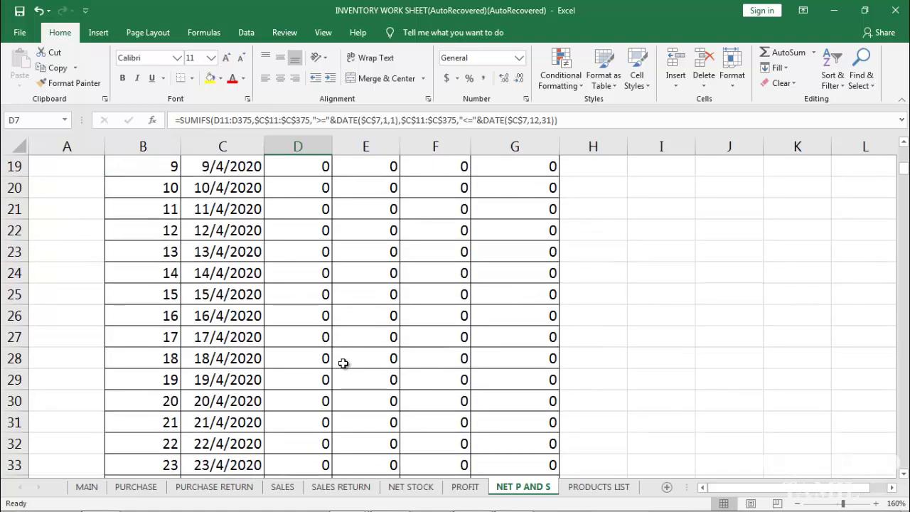
scroll(344, 363, down, 2)
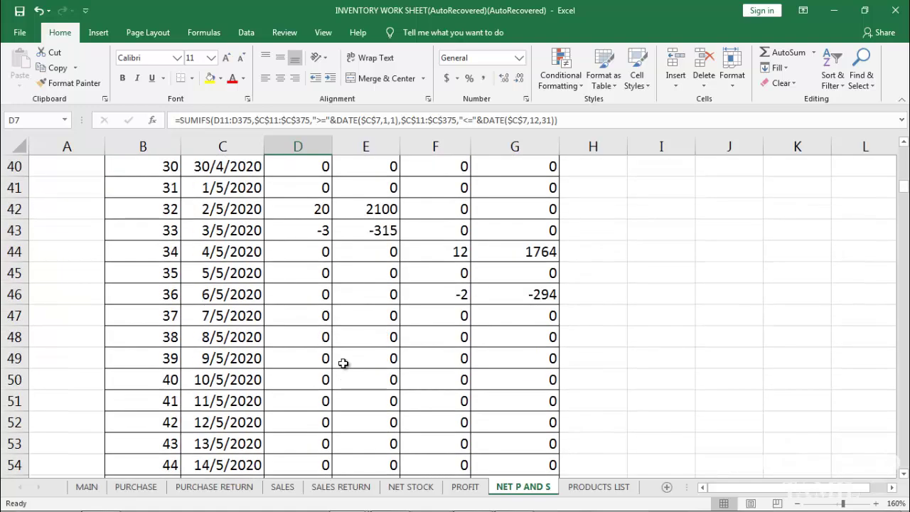
scroll(344, 363, down, 4)
scroll(339, 235, up, 4)
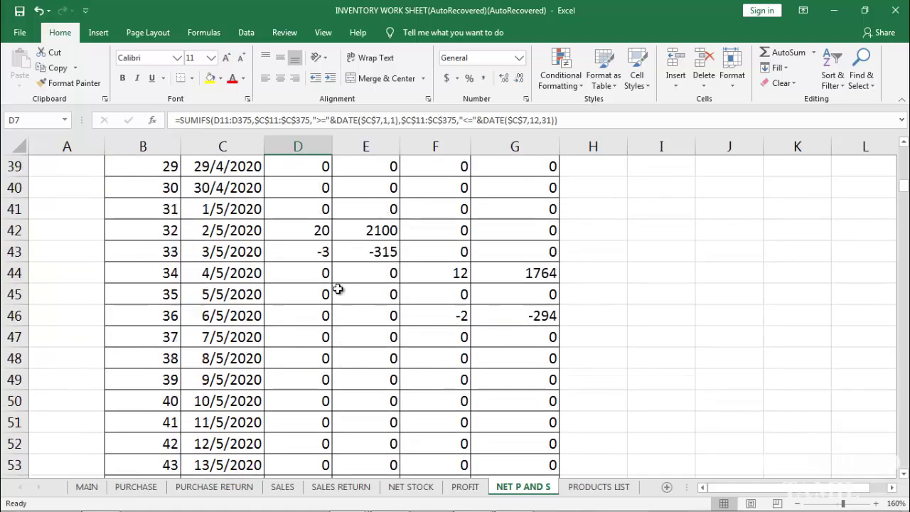
scroll(337, 289, up, 12)
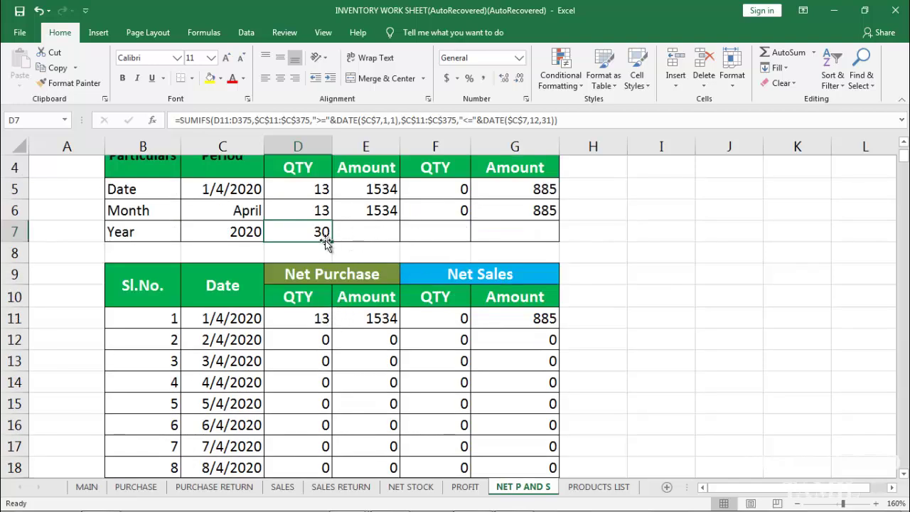
drag(333, 243, 376, 245)
key(Right)
key(Right)
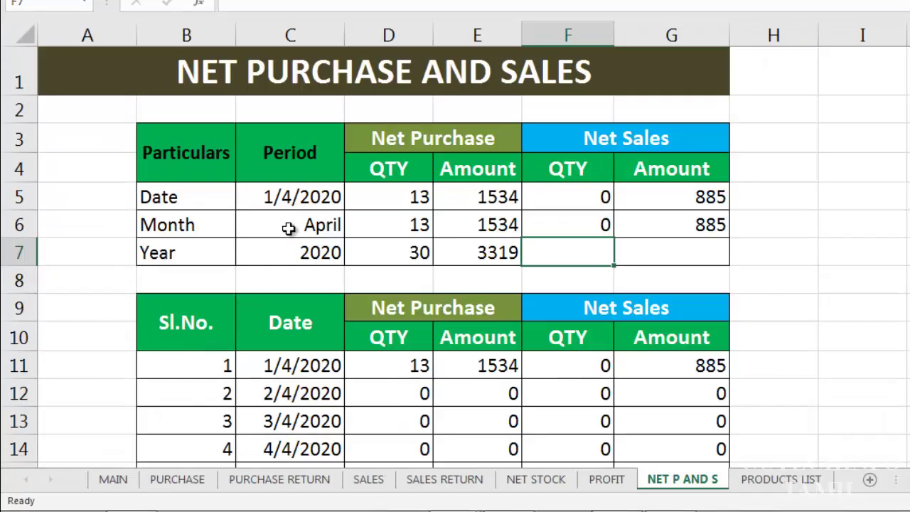
click(404, 250)
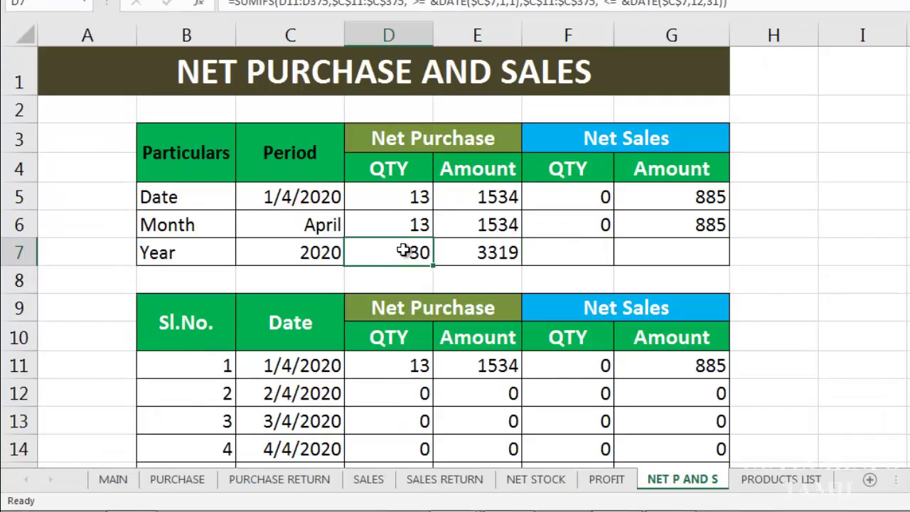
key(ctrl+c)
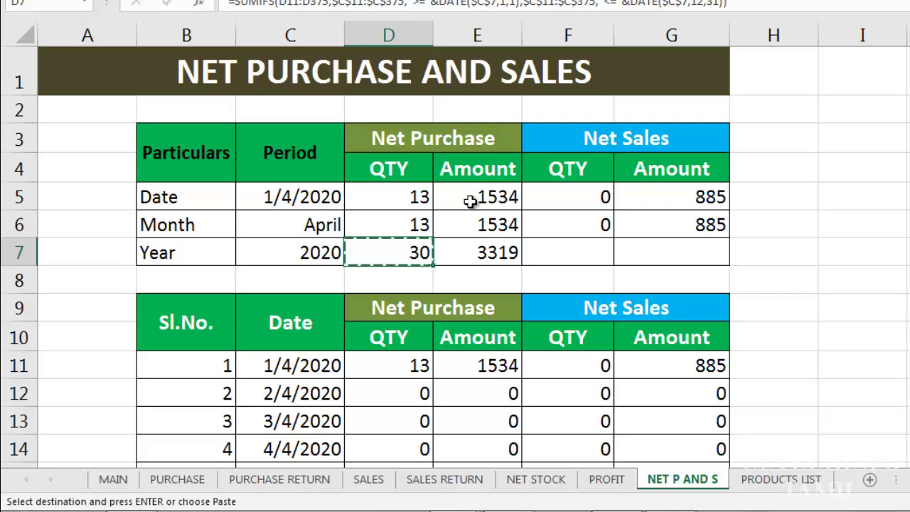
click(584, 255)
key(ctrl+v)
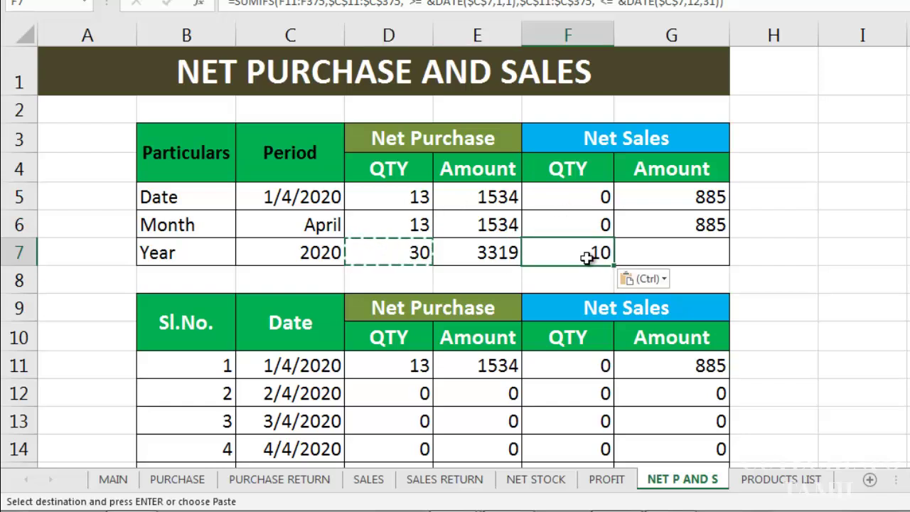
Copy the Year purchase Amount formula from E7 into Net Sales Amount cell G7, giving 2355.
click(753, 250)
click(492, 262)
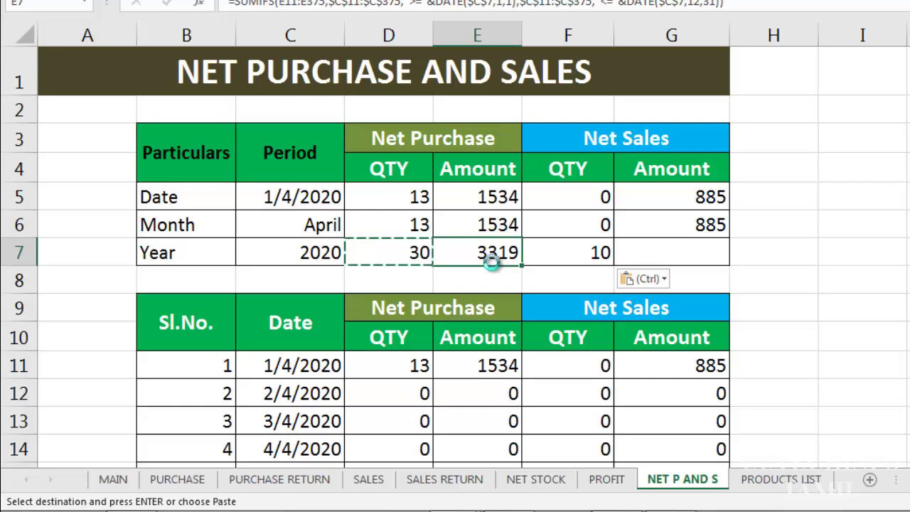
key(ctrl+c)
click(828, 304)
click(684, 255)
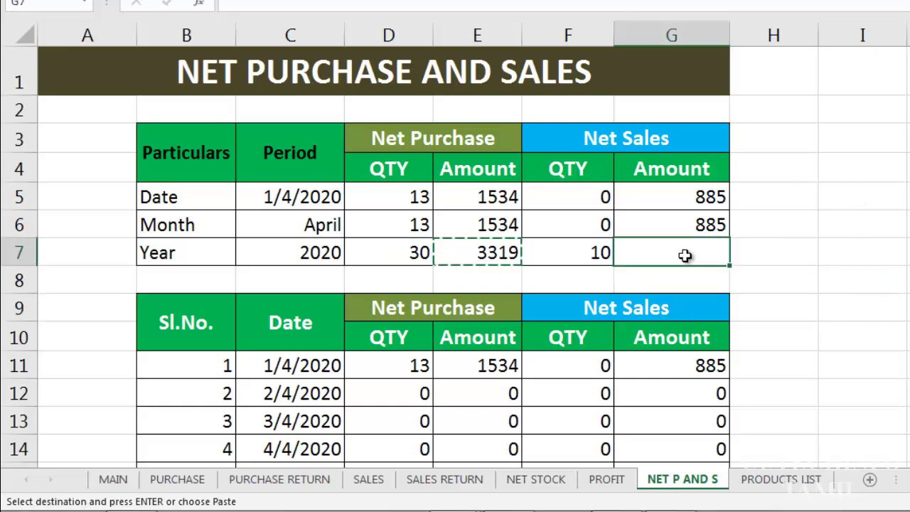
key(ctrl+v)
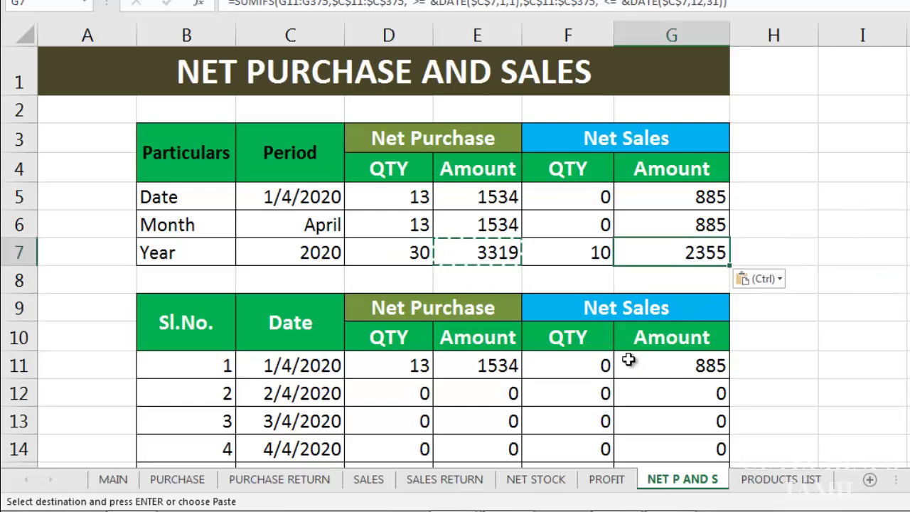
scroll(625, 354, down, 3)
scroll(626, 354, down, 9)
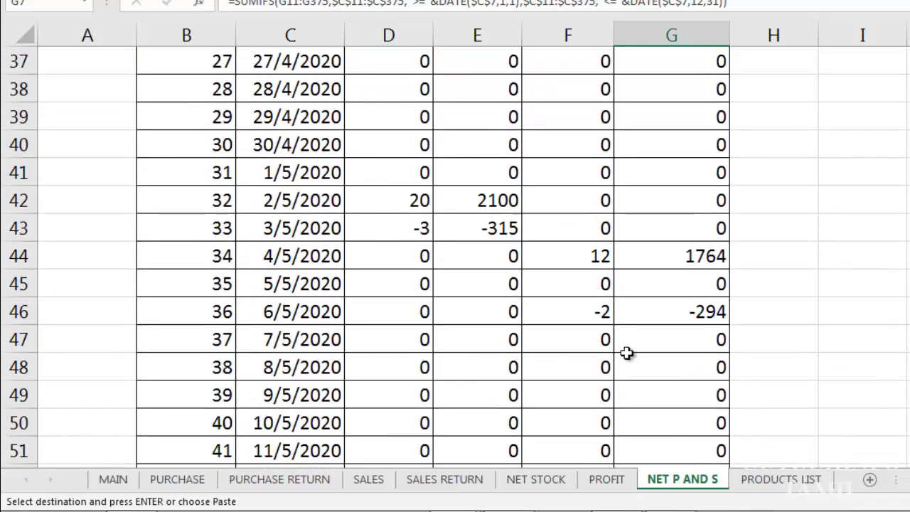
scroll(627, 356, up, 12)
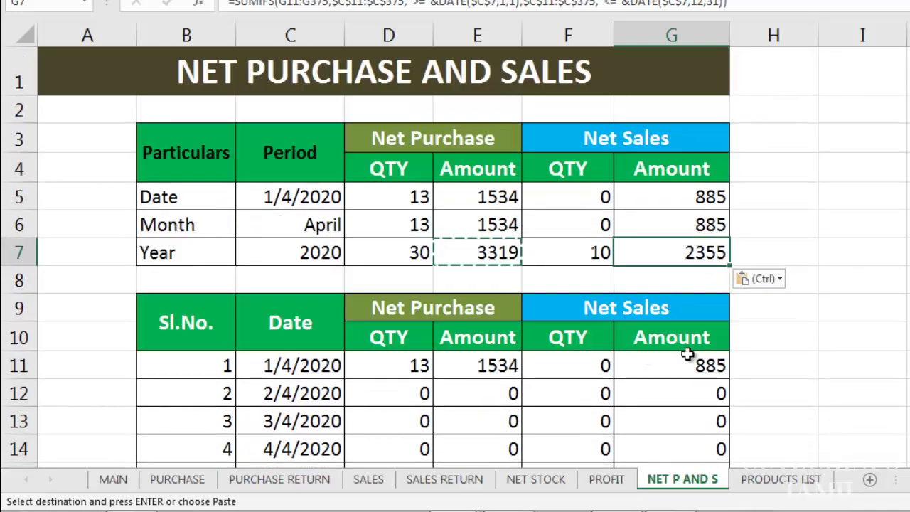
click(866, 256)
Draw a rectangle on the MAIN sheet spanning columns C–G, rows 4–7.
click(117, 484)
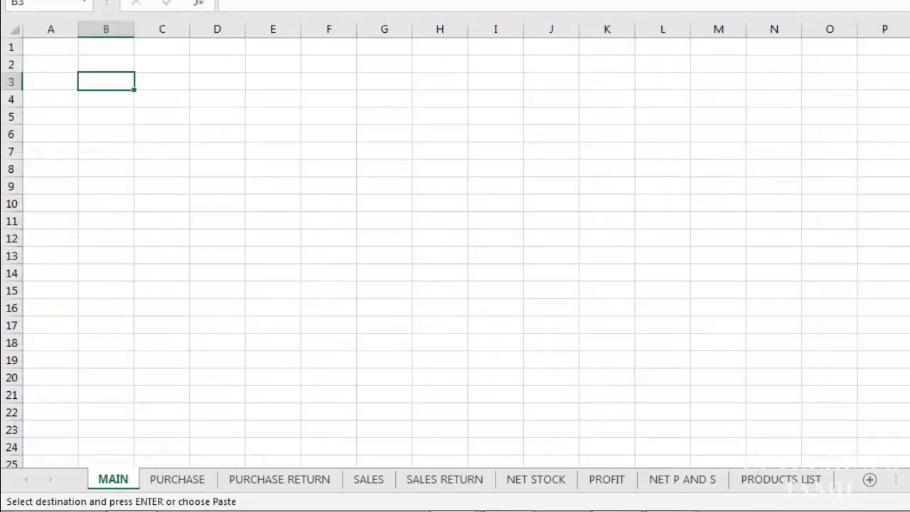
key(Escape)
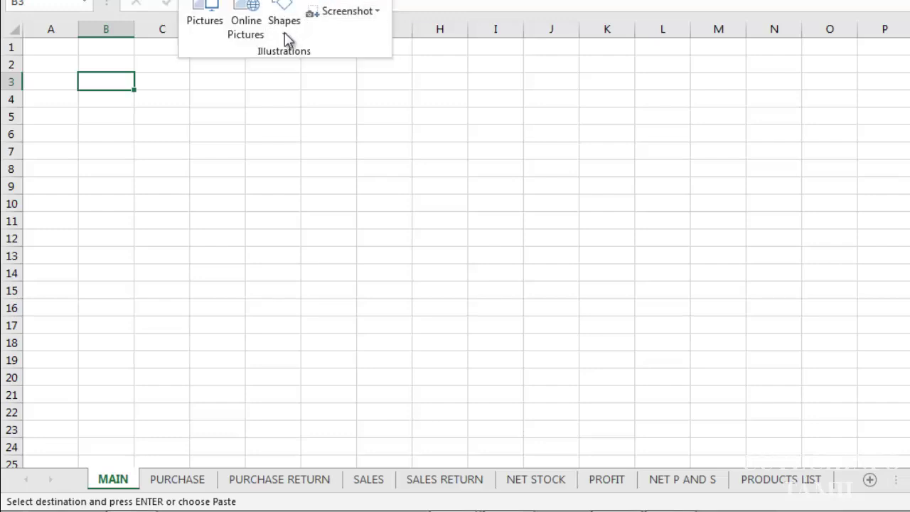
click(284, 36)
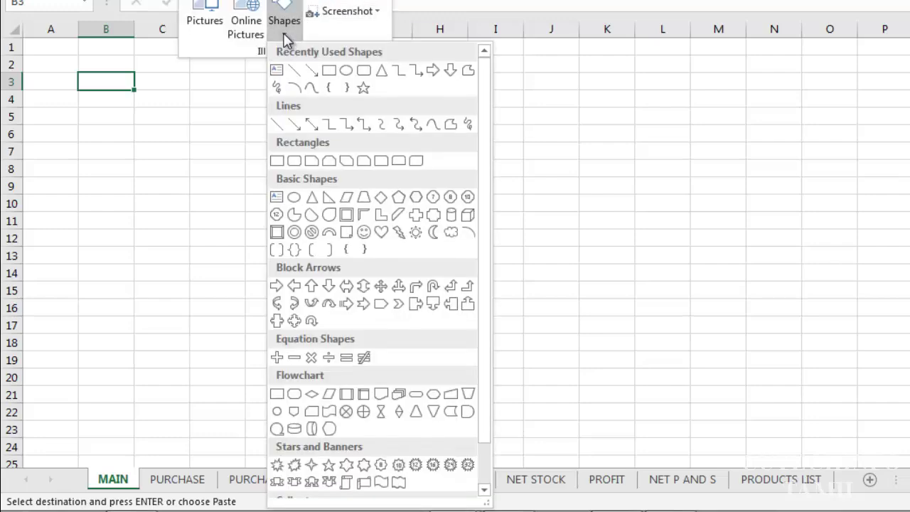
click(329, 70)
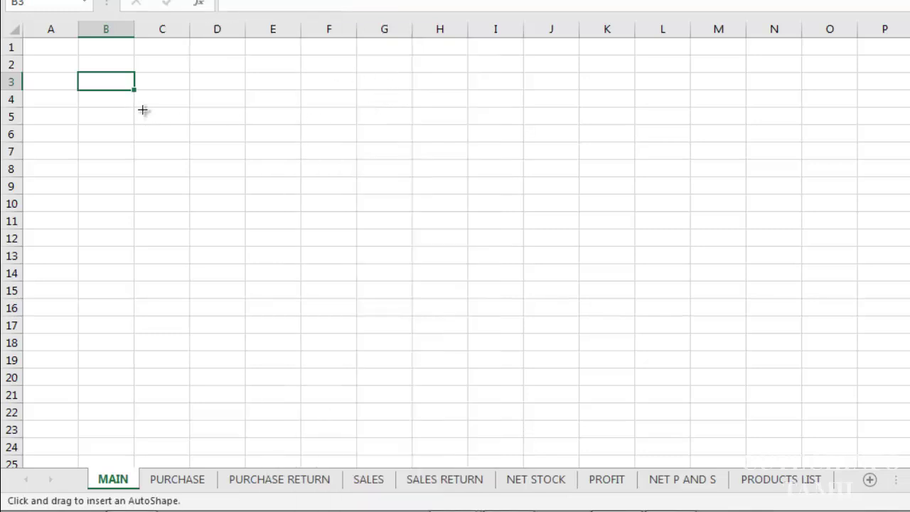
drag(139, 95, 409, 148)
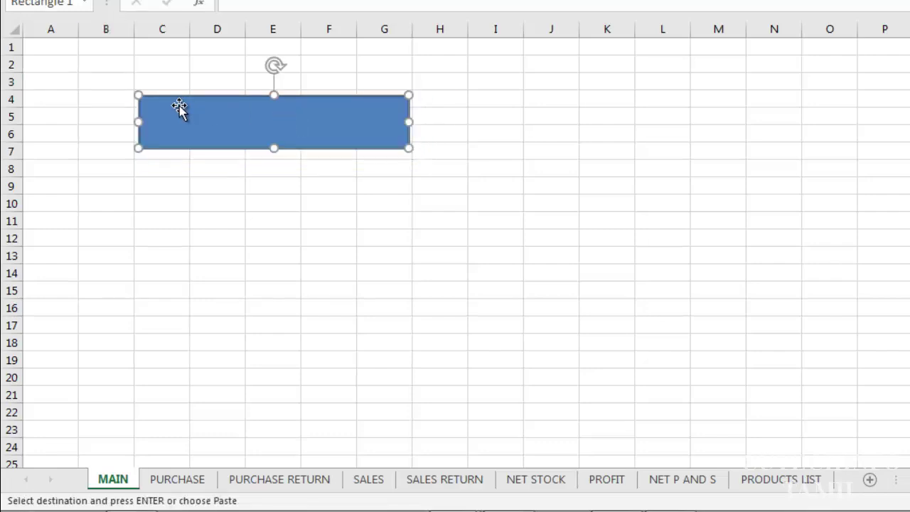
drag(180, 102, 176, 96)
Label the rectangle PURCHASE REPORT.
right_click(242, 105)
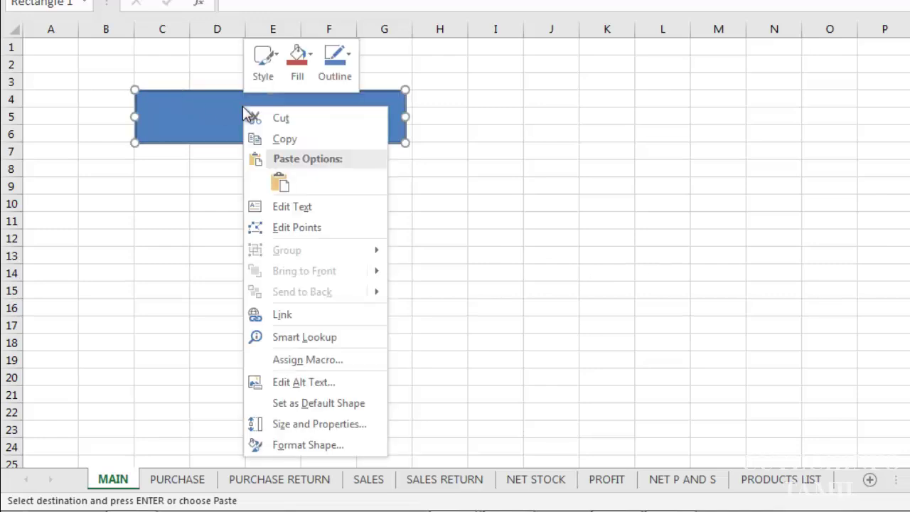
click(309, 205)
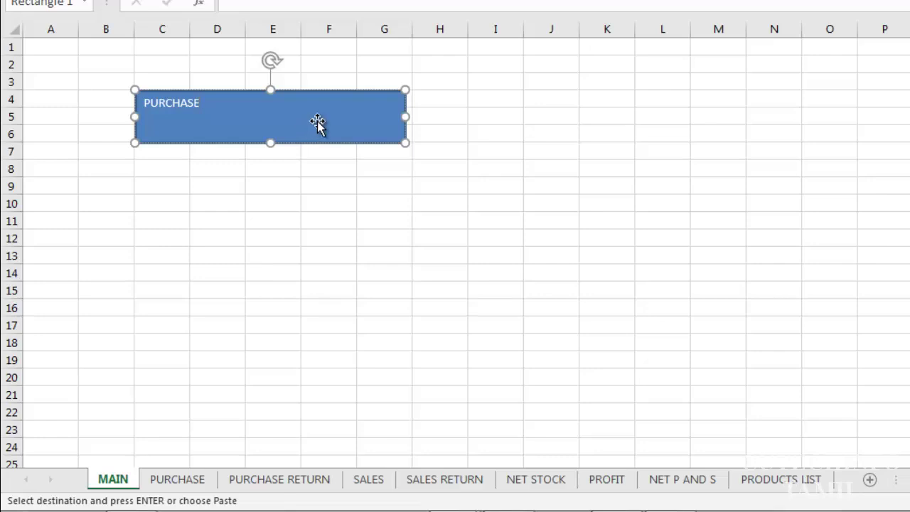
text(REPORT)
key(Escape)
Make the label bold, centred 24 pt text and paste a duplicate of the shape.
triple_click(231, 102)
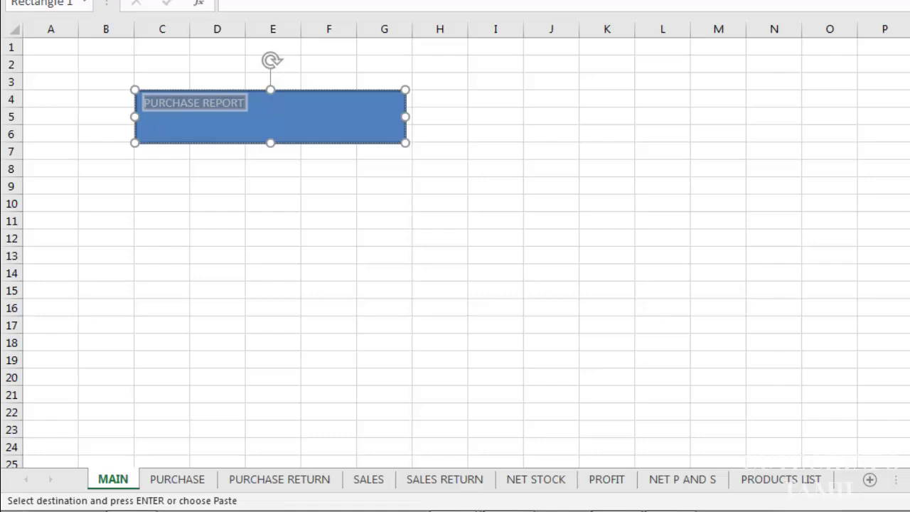
click(276, 2)
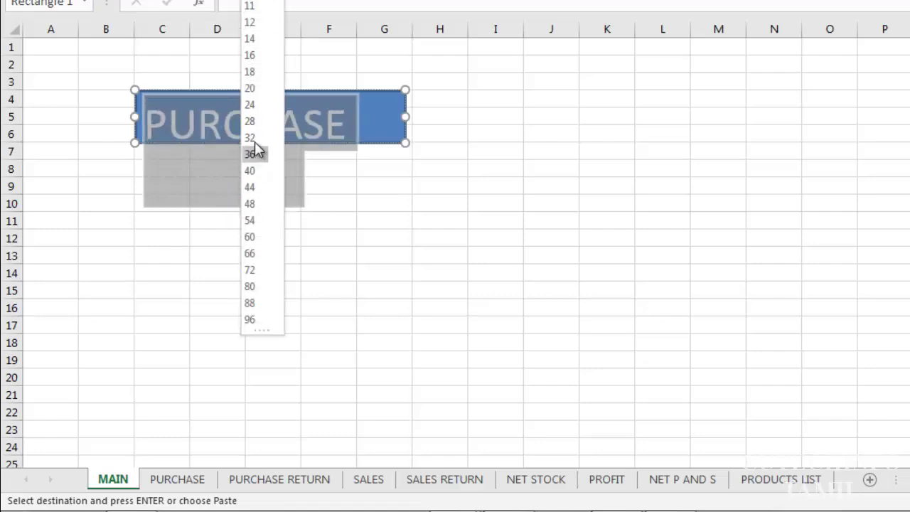
click(252, 105)
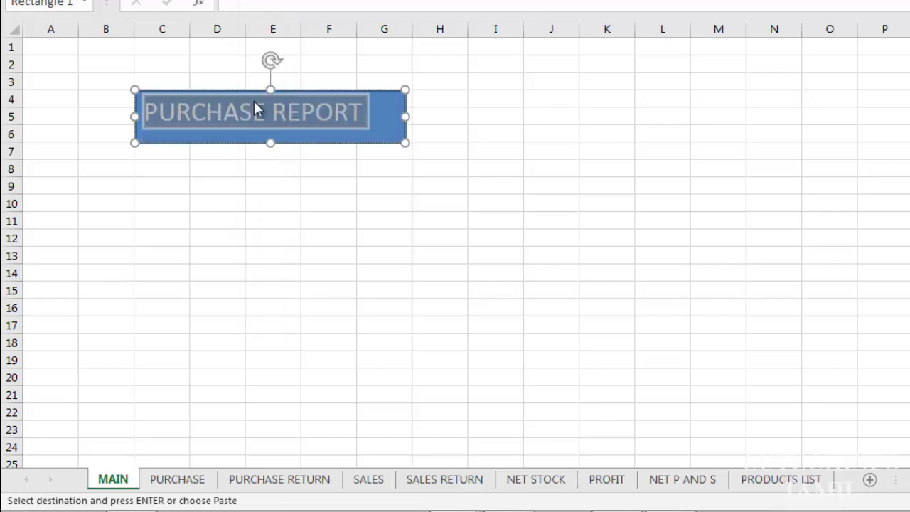
key(ctrl+b)
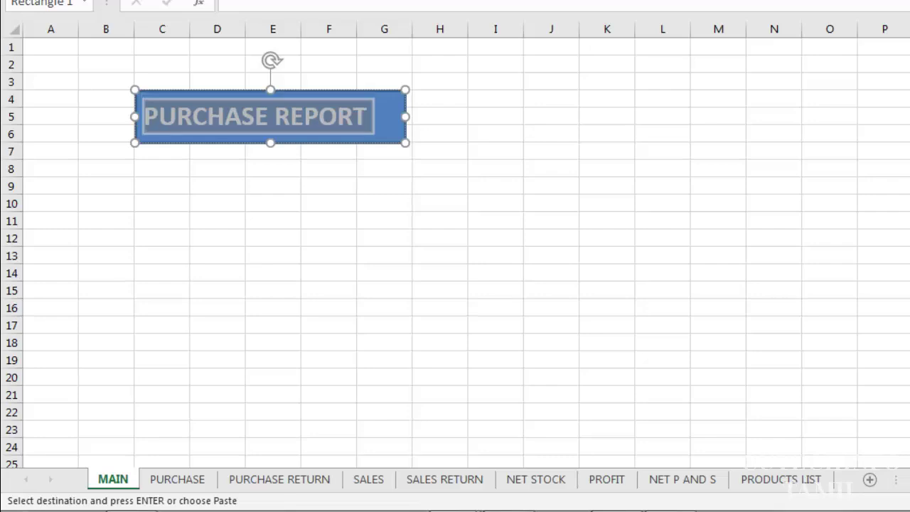
key(ctrl+e)
click(355, 139)
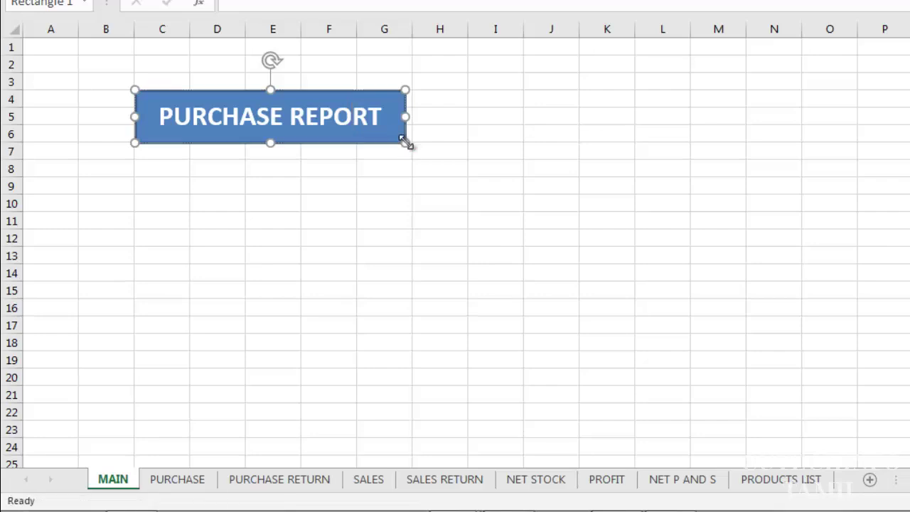
key(ctrl+v)
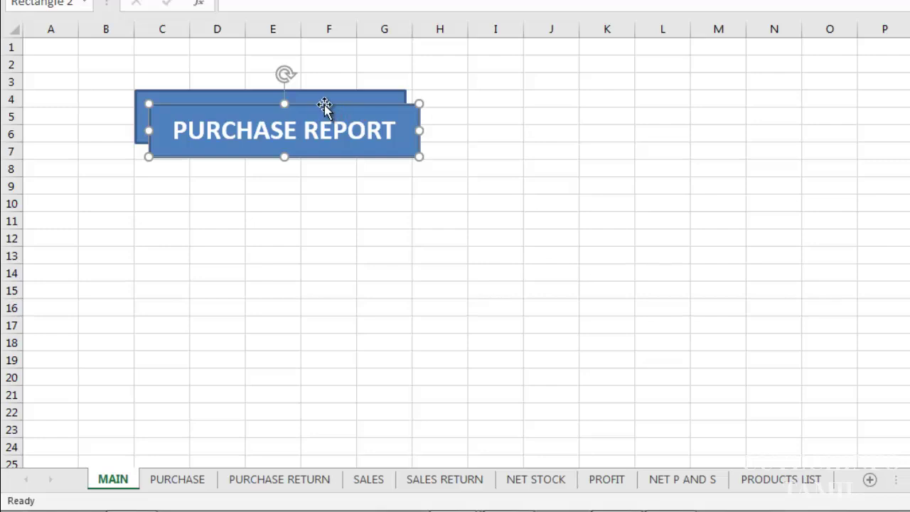
Stack four PURCHASE REPORT copies down the left column, including rows 9–11 and 15–17.
drag(325, 104, 310, 180)
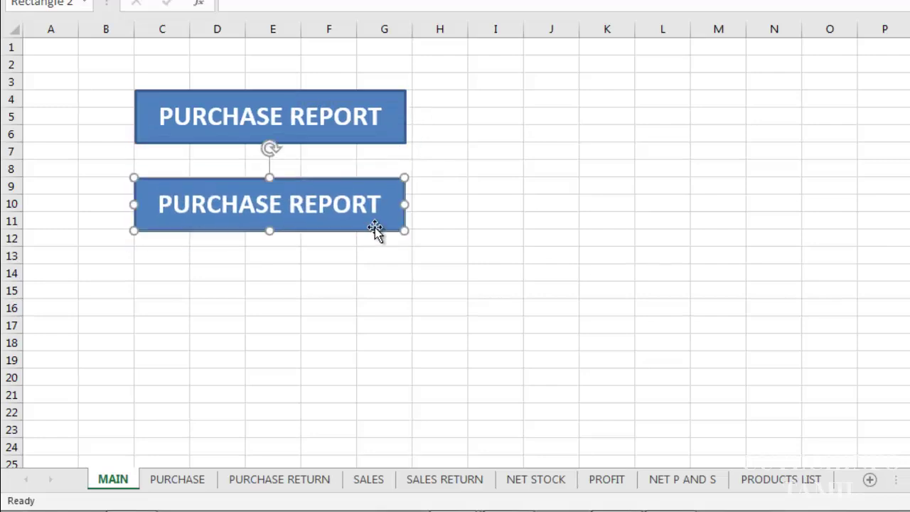
drag(375, 228, 394, 249)
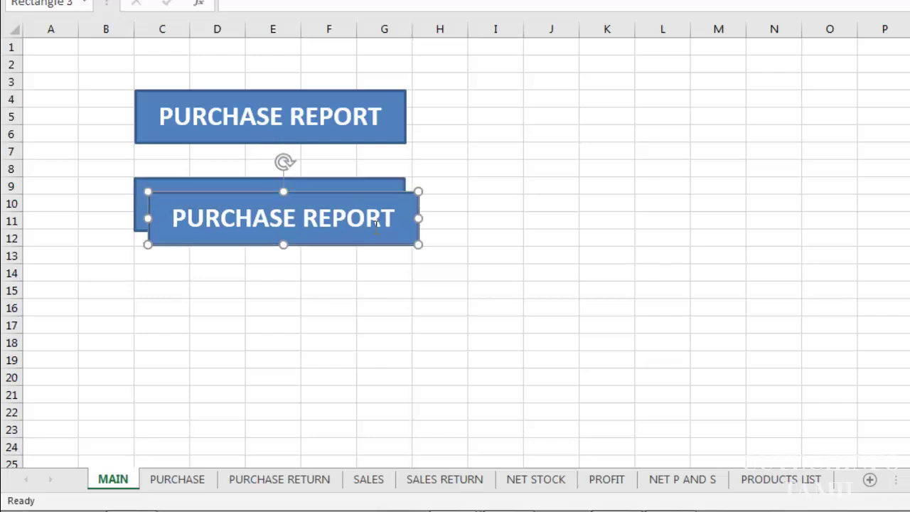
drag(309, 192, 251, 354)
key(ctrl+d)
Duplicate the top PURCHASE REPORT shape and move the copy right over columns I–M.
click(285, 116)
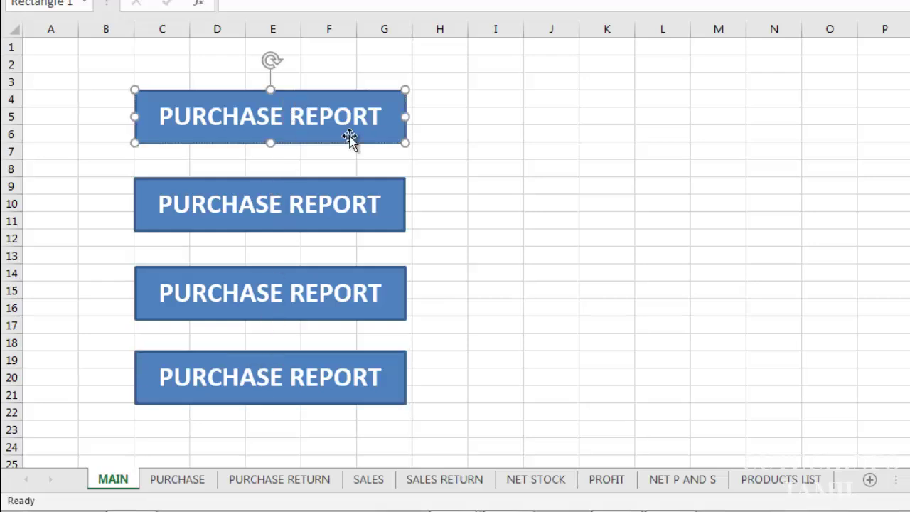
key(ctrl+d)
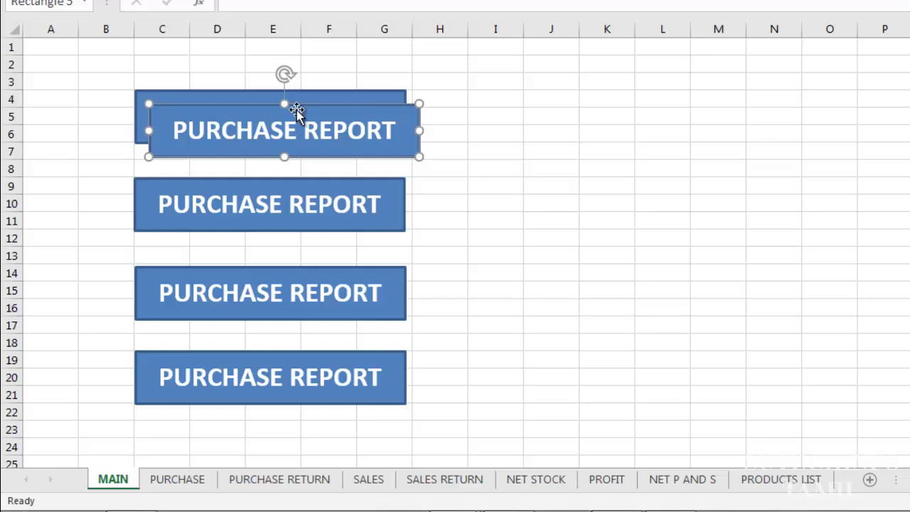
drag(294, 101, 615, 88)
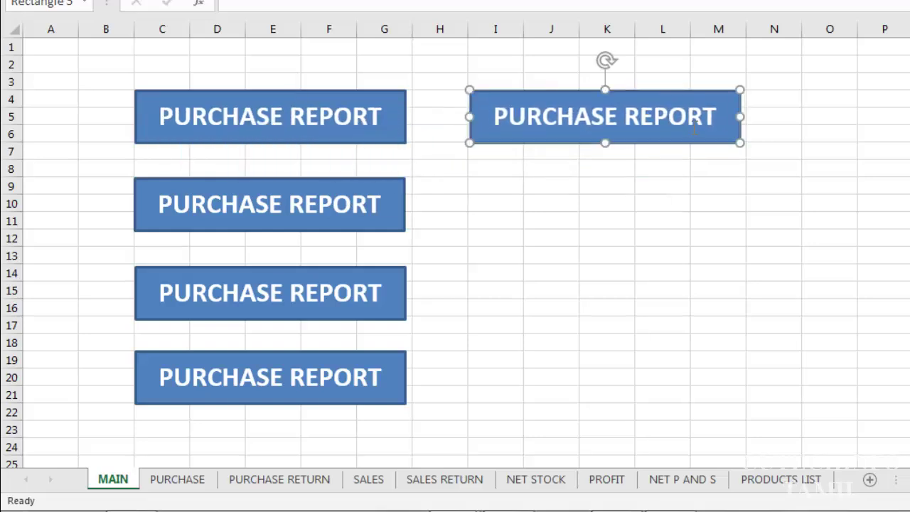
Relabel the right shape PURCHASE RETURN and place a copy below it.
drag(717, 119, 665, 117)
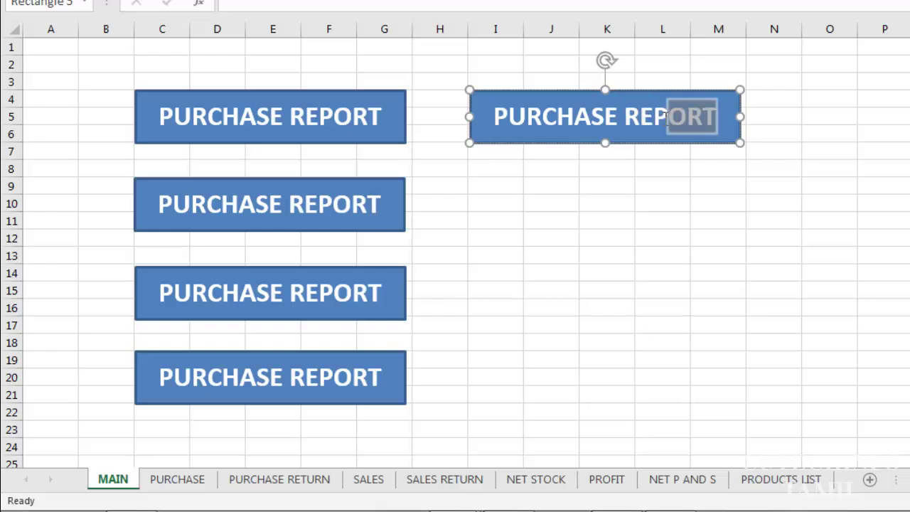
text(T)
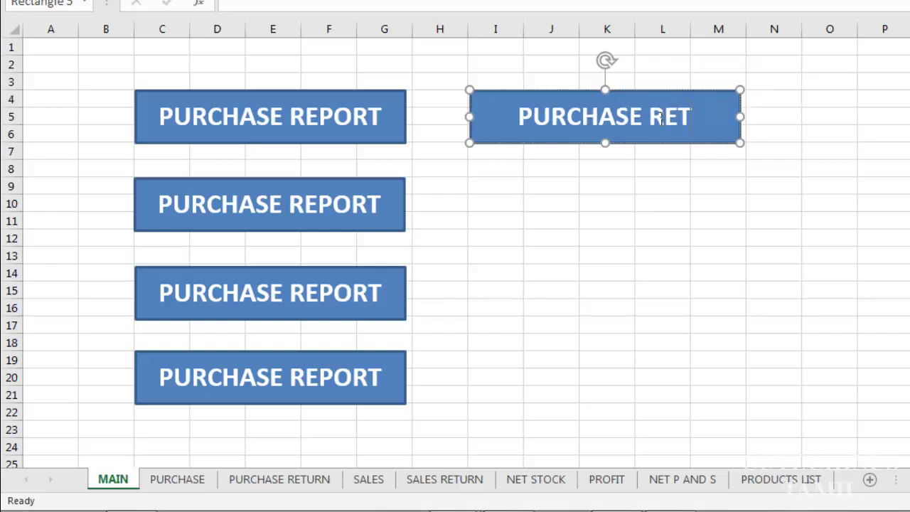
text(URN)
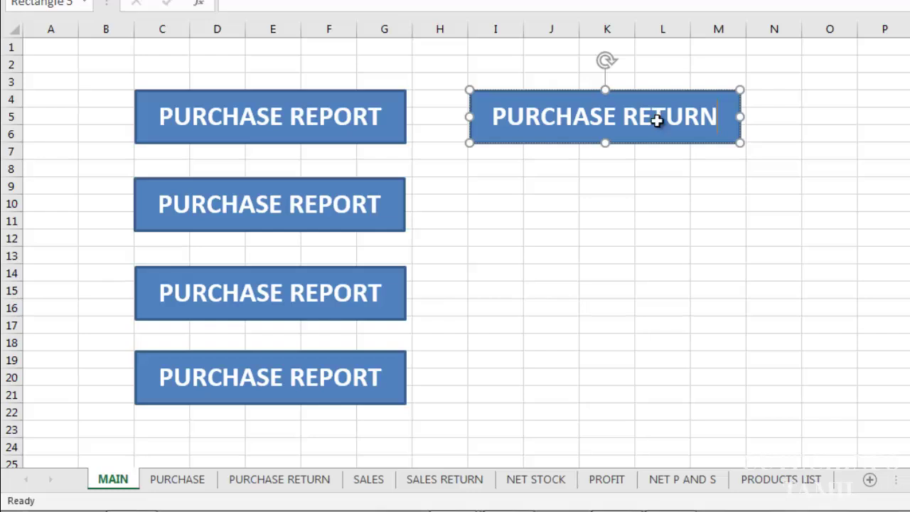
click(401, 221)
drag(401, 221, 417, 240)
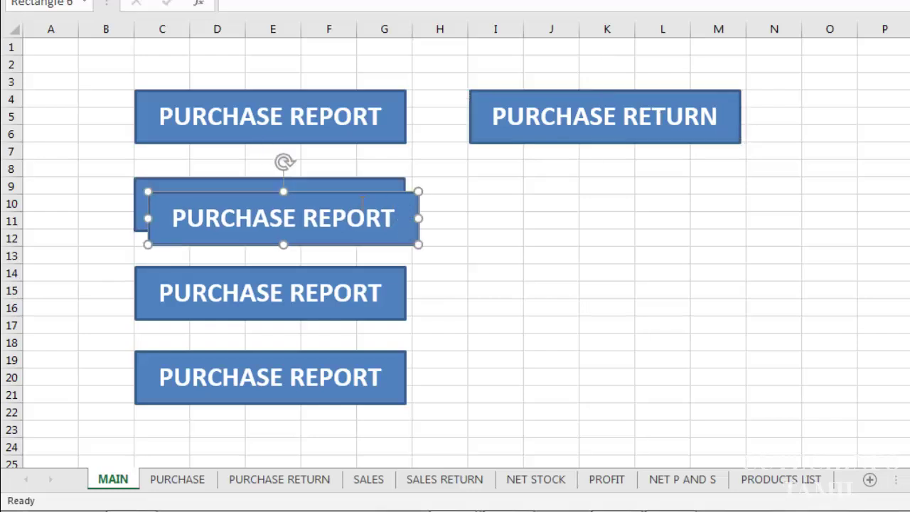
drag(349, 192, 670, 177)
Align the second left-hand shape and relabel it SALES.
click(361, 202)
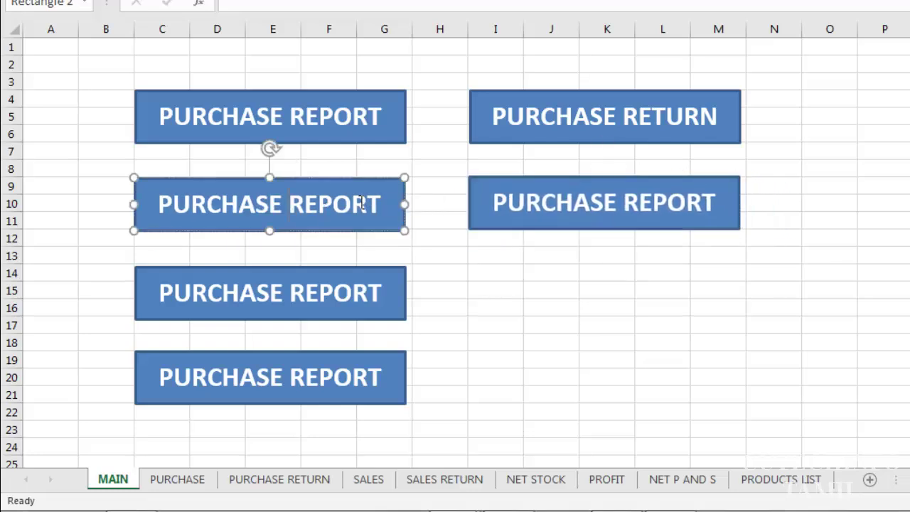
drag(387, 212, 380, 213)
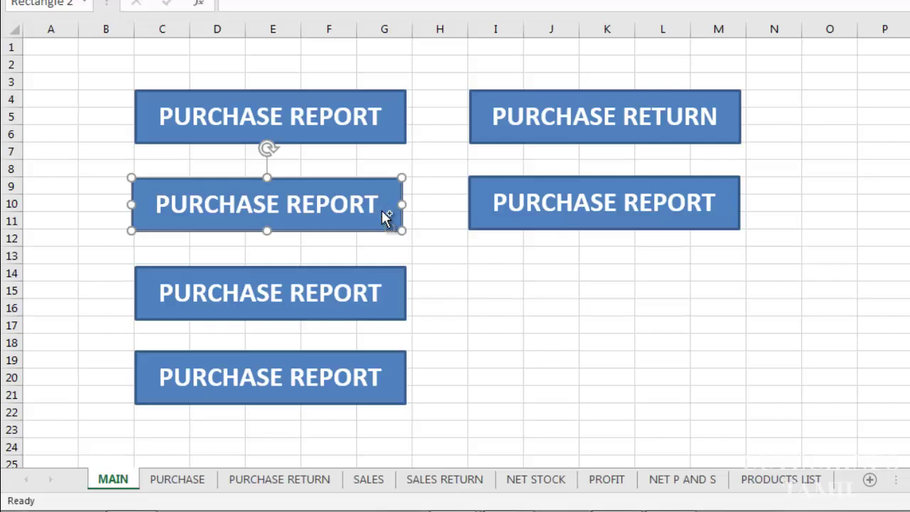
key(Right)
drag(379, 204, 151, 184)
text(SALES)
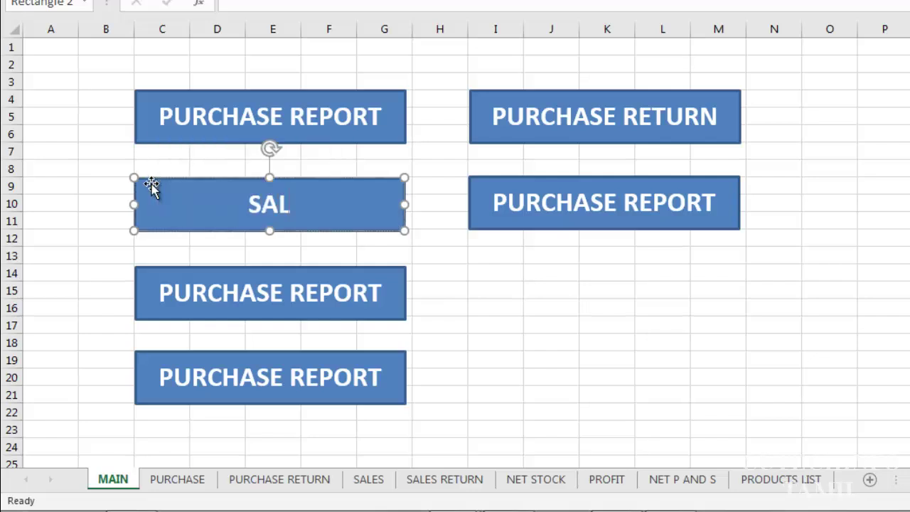
Relabel the second right button SALES RETURN and the third left button NET STOCK.
click(577, 183)
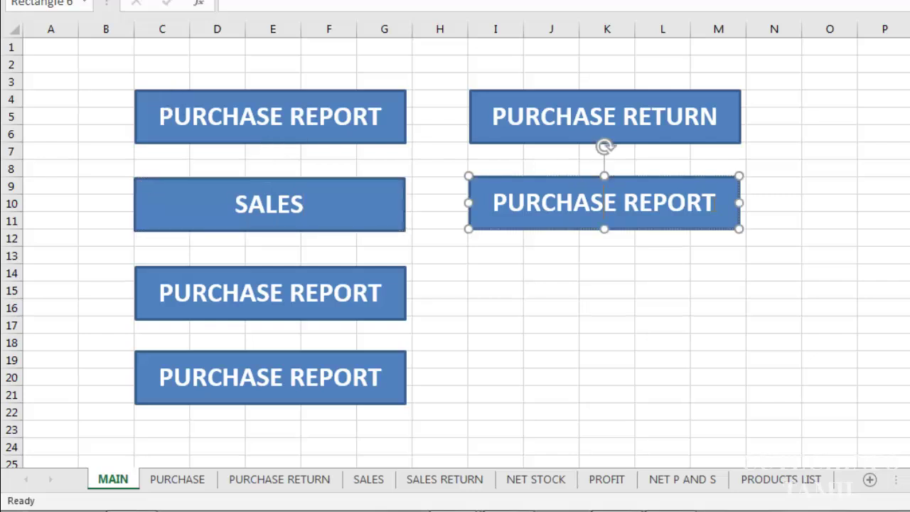
drag(717, 203, 404, 191)
text(SALE)
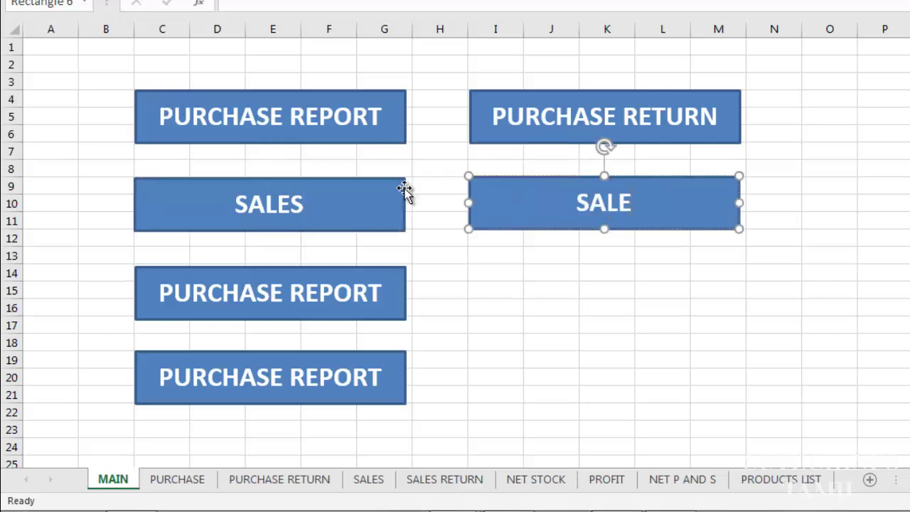
text(S RETURN)
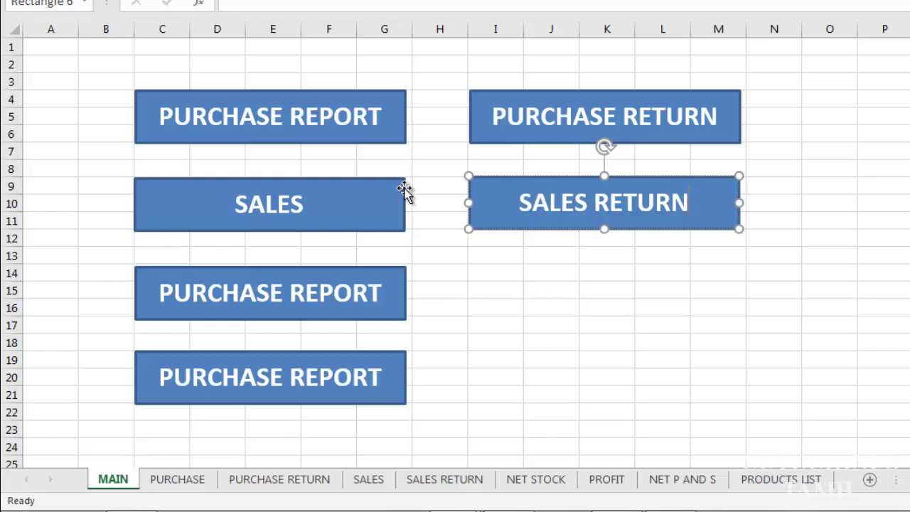
click(385, 306)
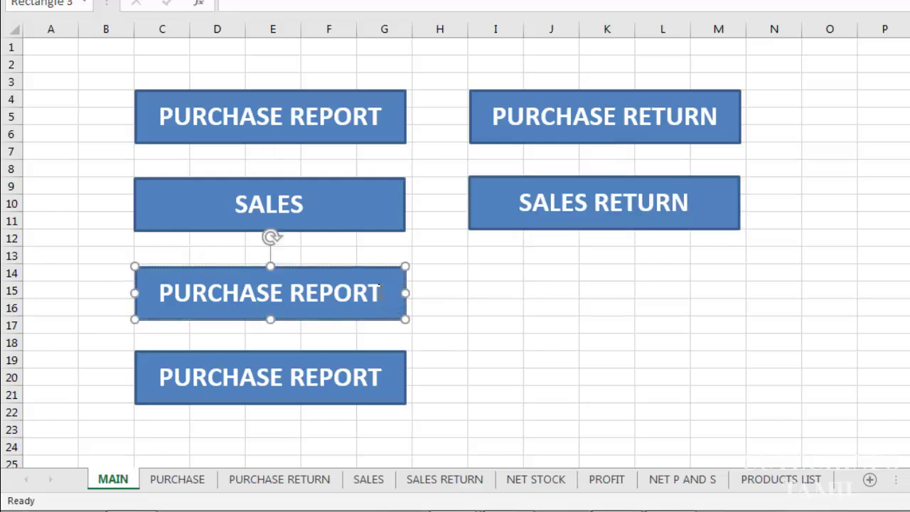
drag(380, 291, 173, 294)
text(NE)
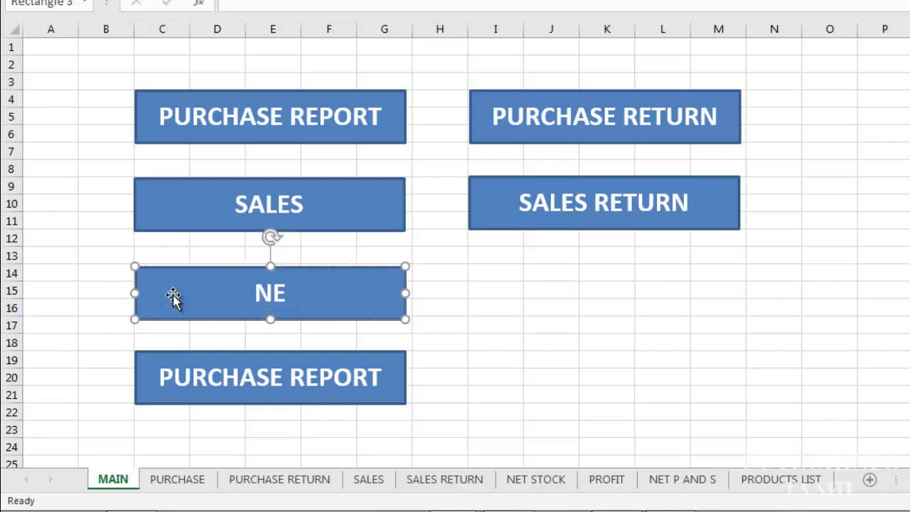
text(T STOCK)
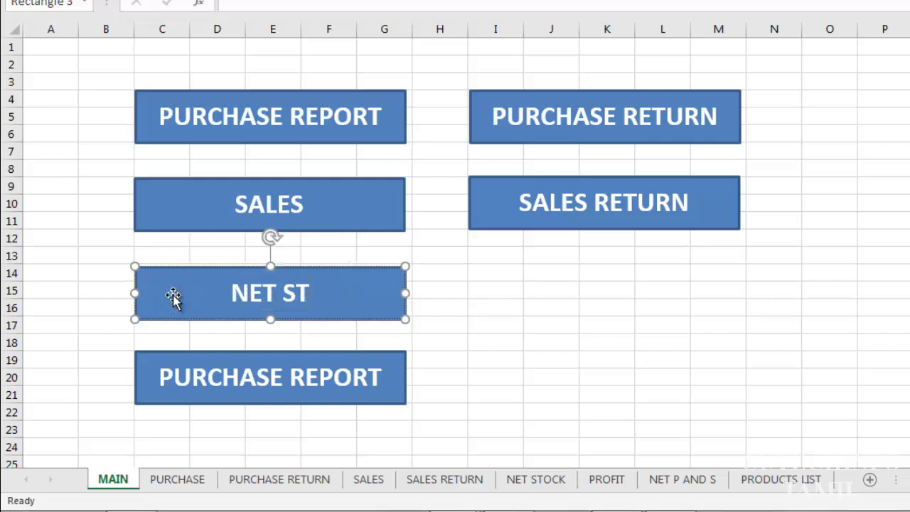
Move the bottom button into the right column at rows 14–16 and relabel it PROFIT.
click(268, 351)
drag(256, 349, 588, 266)
drag(686, 291, 544, 295)
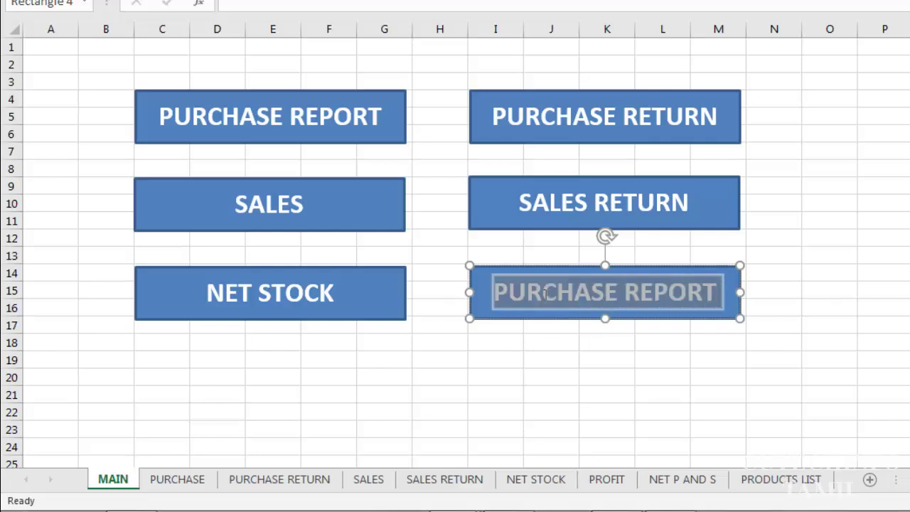
text(PROFIT)
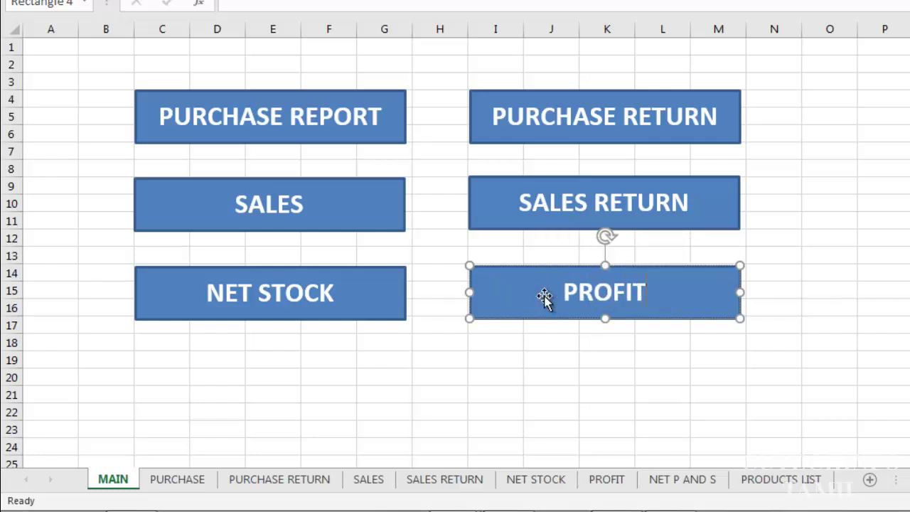
click(863, 277)
ctrl+scroll(862, 322, up, 3)
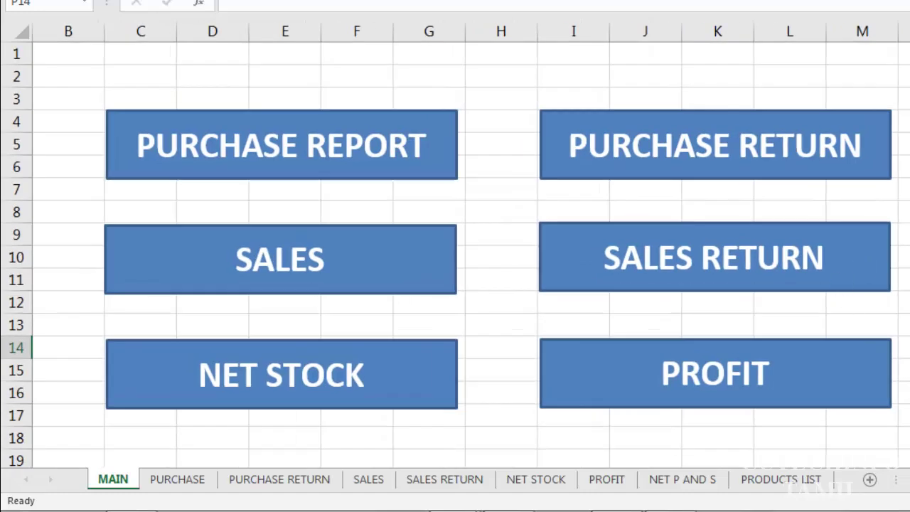
Merge and centre D1:L2 and enter the title AUTOMATIC STOCK MANAGEMENT.
click(482, 103)
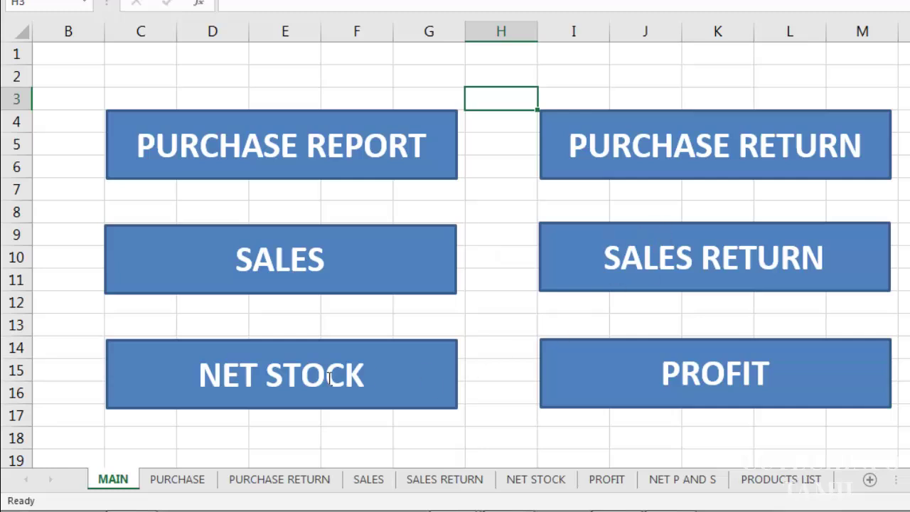
click(170, 61)
drag(204, 62, 770, 72)
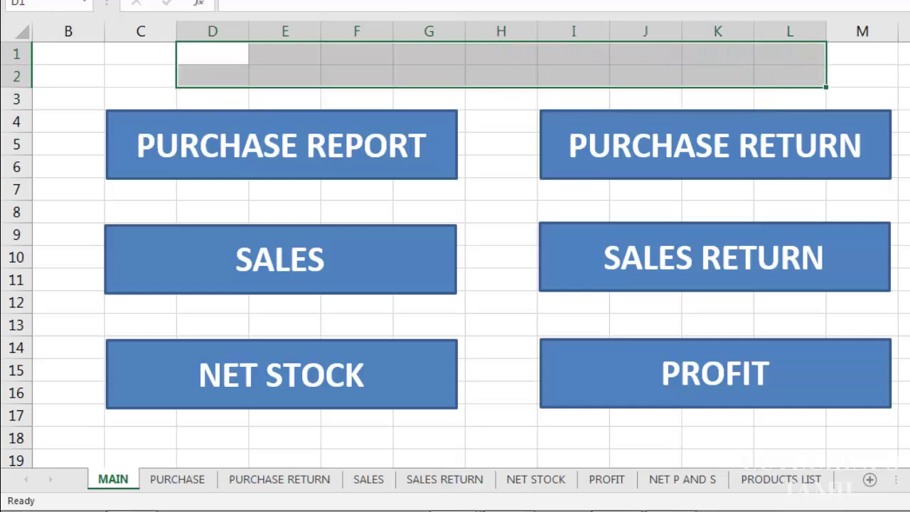
click(467, 1)
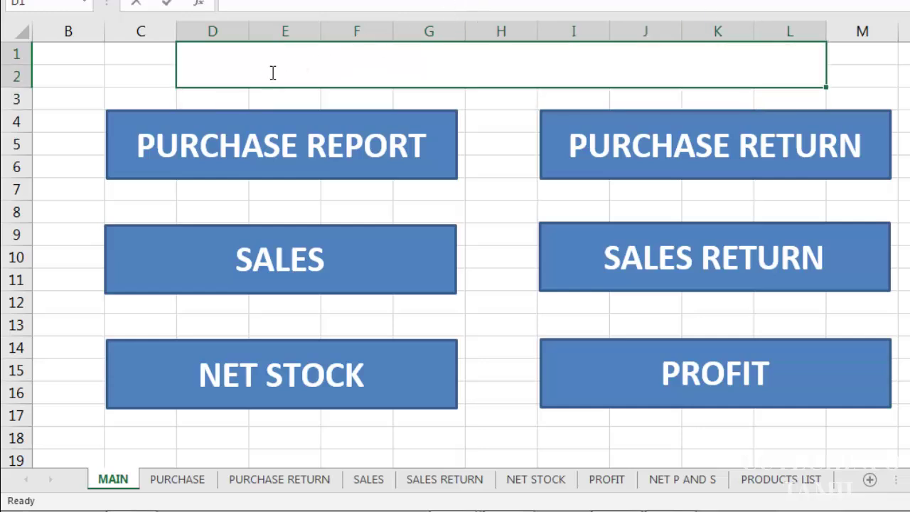
text(AUTOMA)
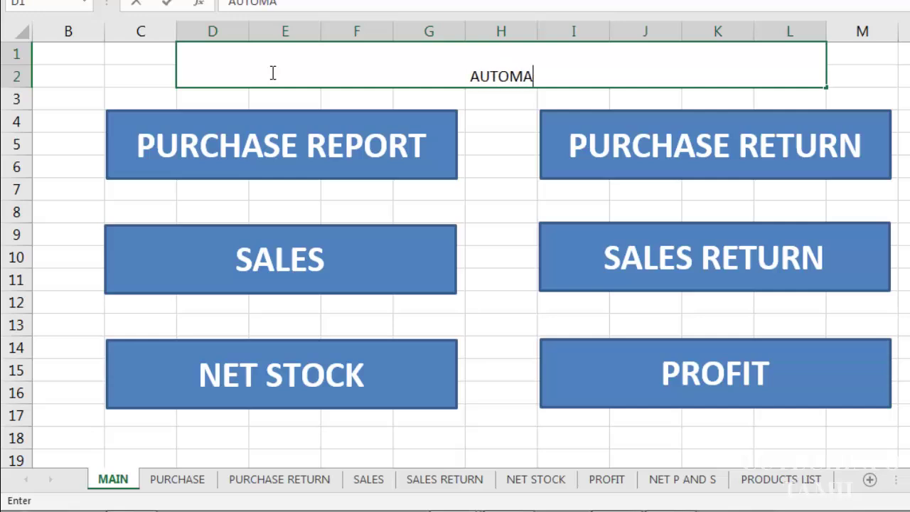
text(TIC STOCK M)
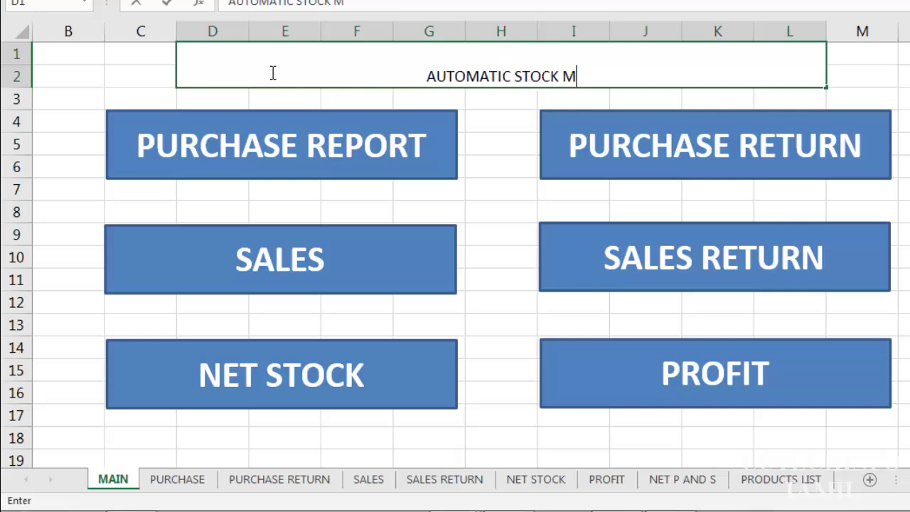
text(ANAGEMENT)
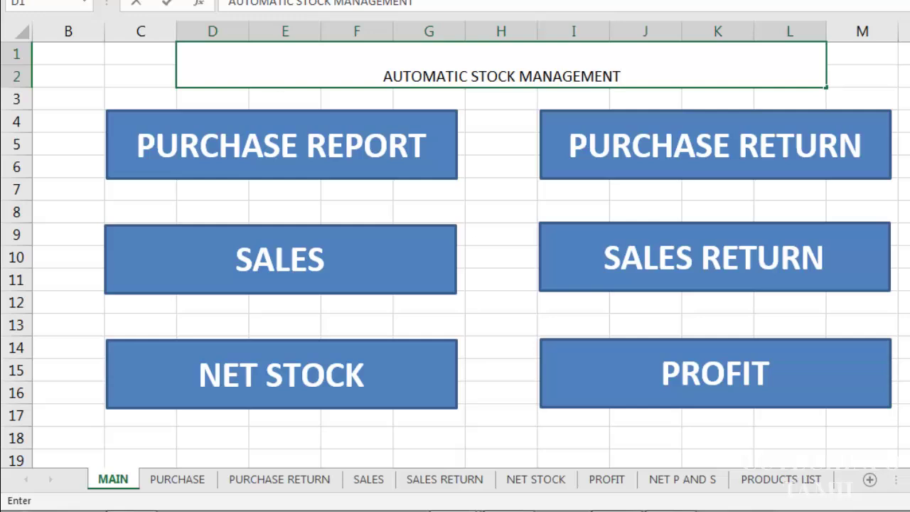
click(502, 91)
Format the title in bold at font size 20.
click(504, 74)
click(277, 0)
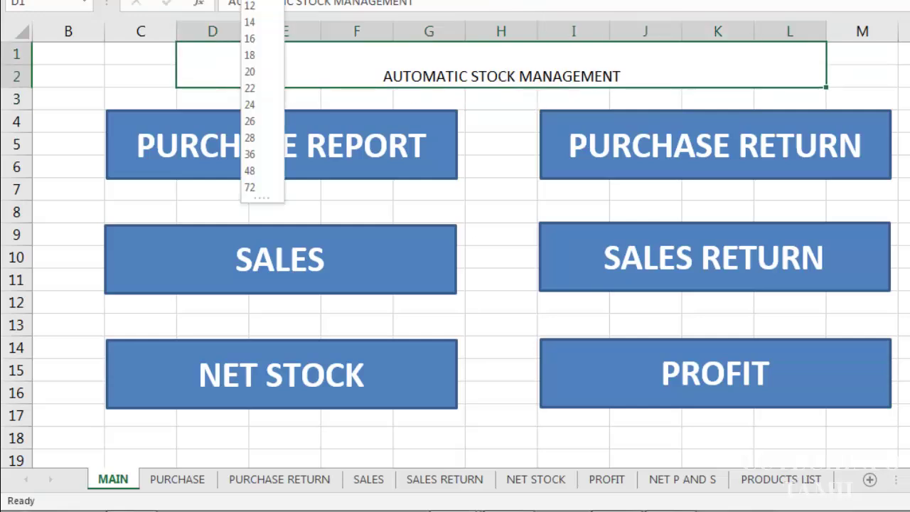
click(252, 73)
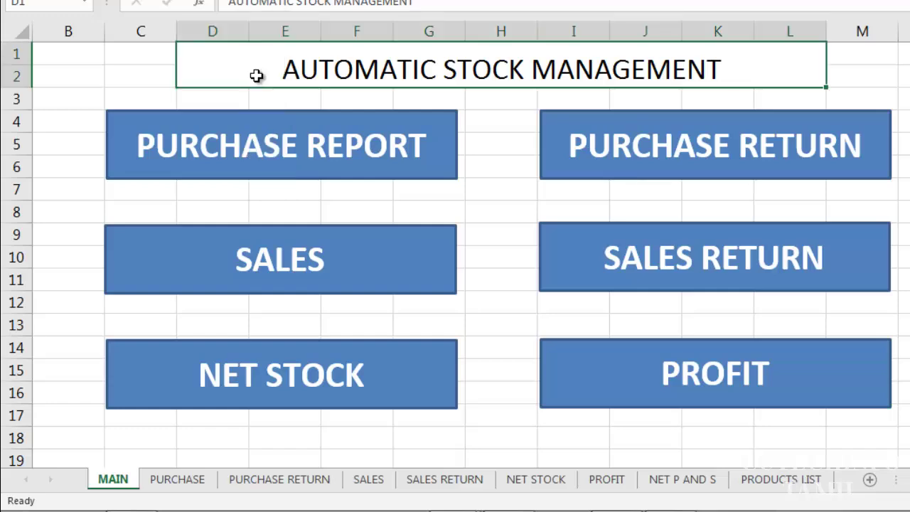
key(ctrl+b)
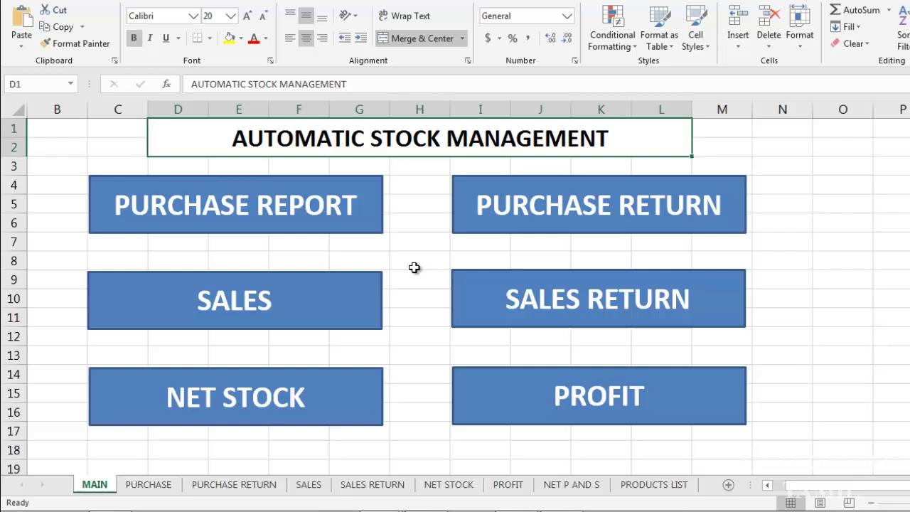
Hyperlink the PURCHASE REPORT button to the PURCHASE sheet and test the jump.
click(498, 214)
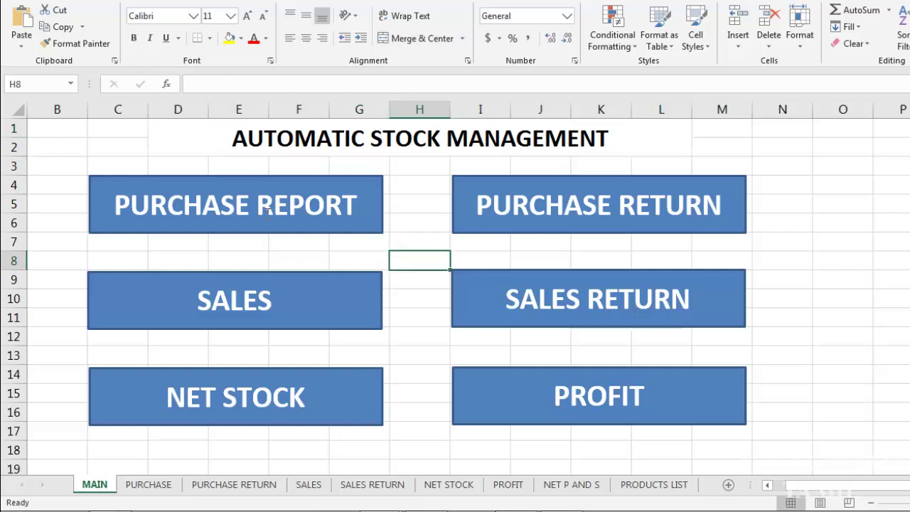
click(261, 207)
right_click(261, 206)
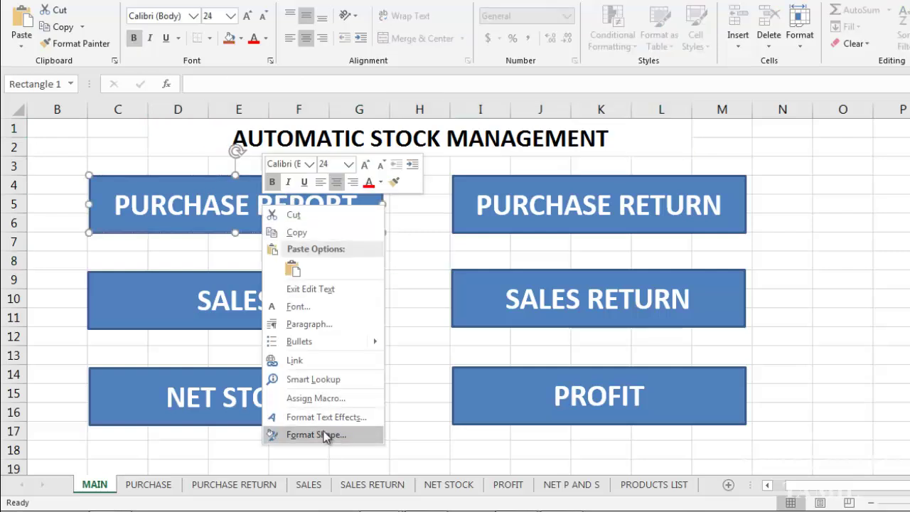
click(310, 361)
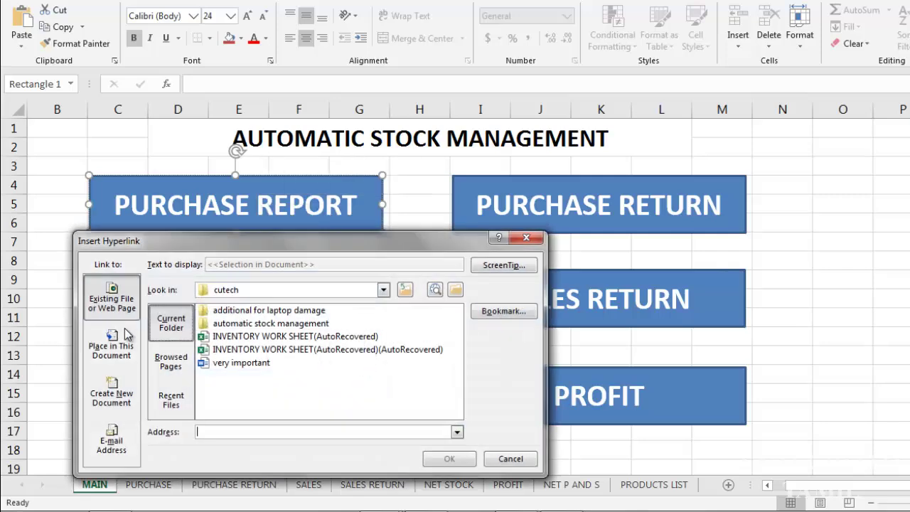
click(134, 355)
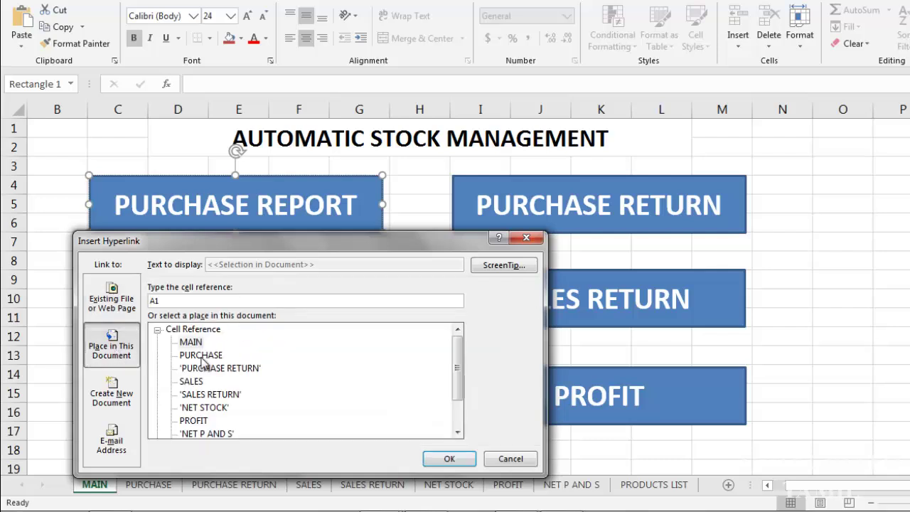
click(200, 356)
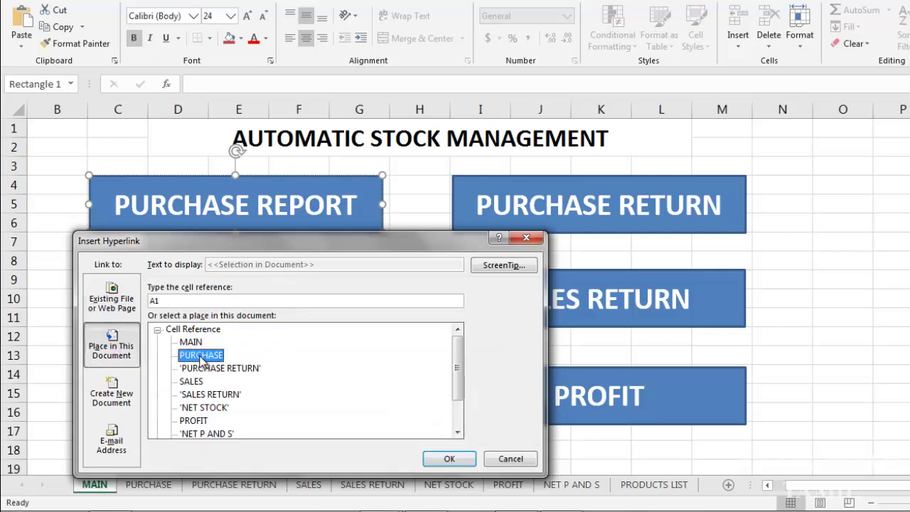
click(449, 459)
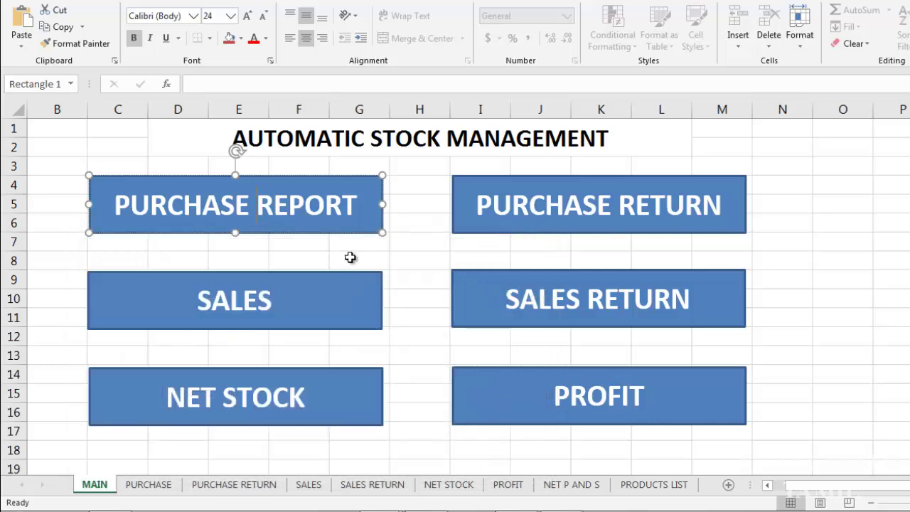
click(291, 262)
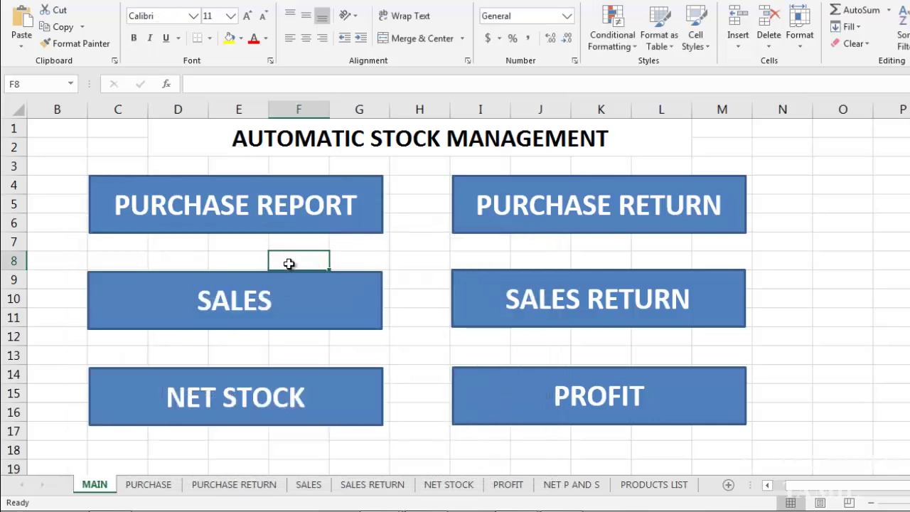
click(277, 206)
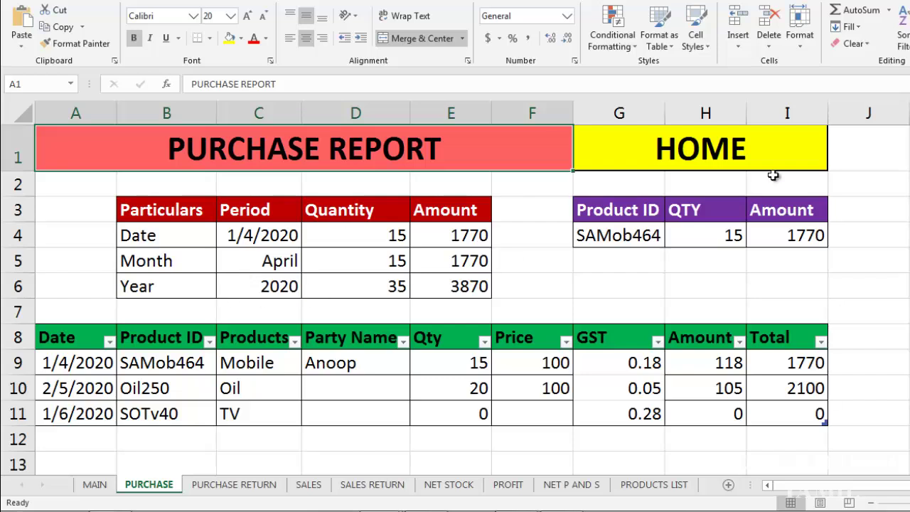
key(ctrl+Page_Up)
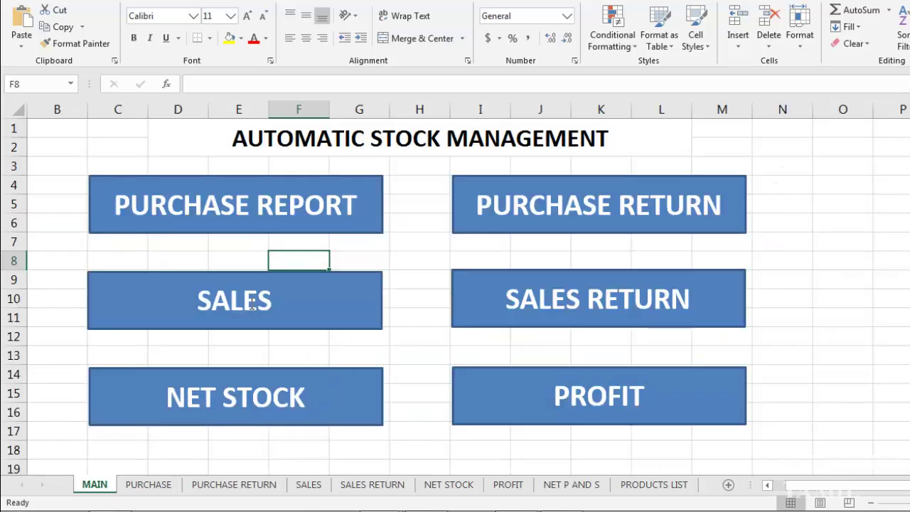
Hyperlink the SALES button to the SALES sheet.
click(251, 303)
right_click(251, 303)
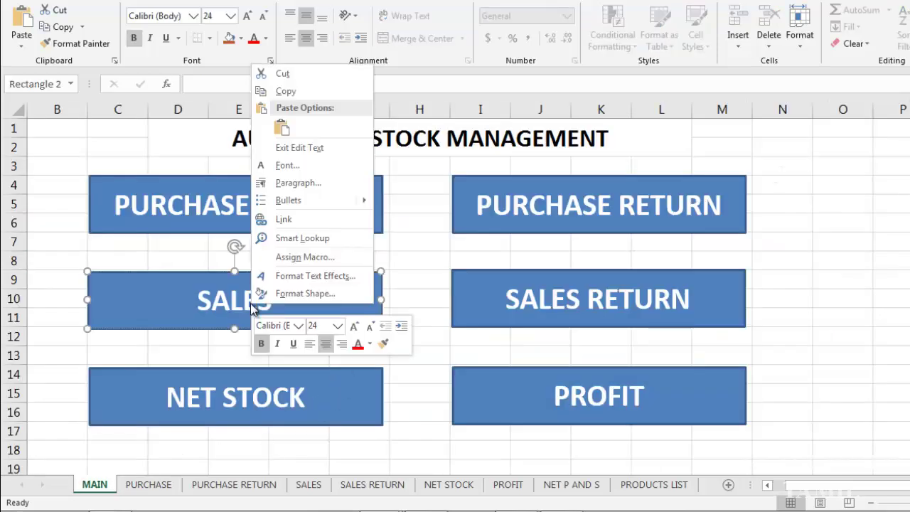
click(304, 218)
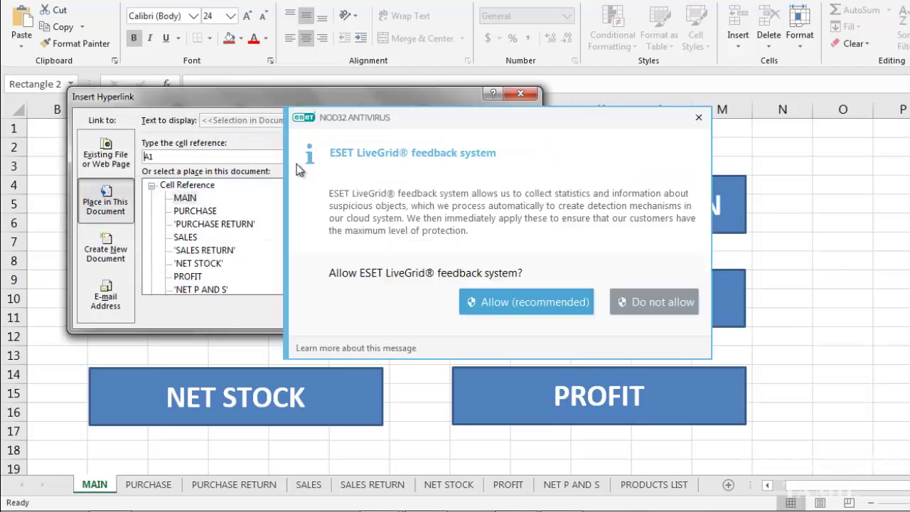
click(699, 117)
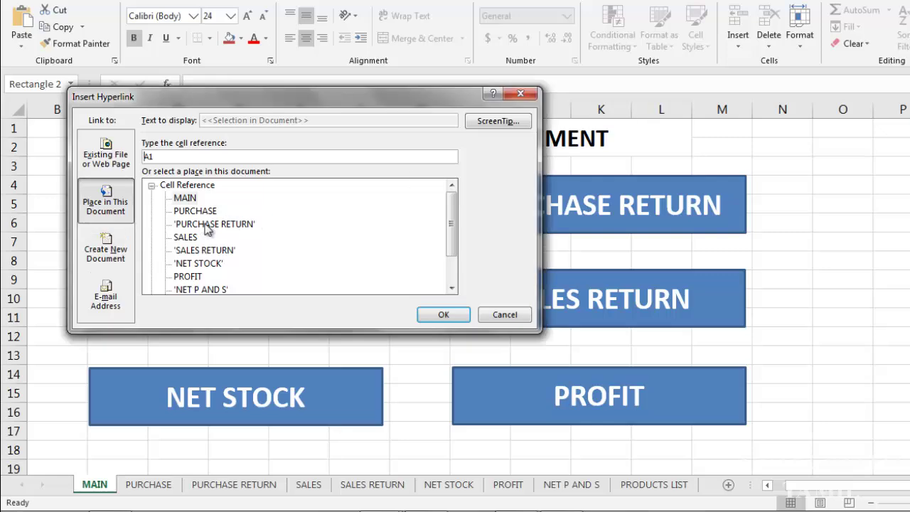
drag(332, 101, 603, 148)
click(455, 284)
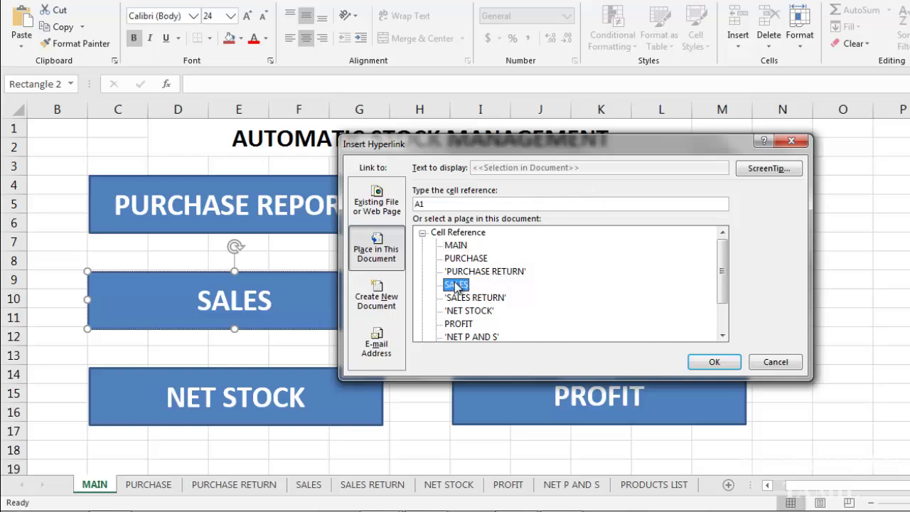
click(730, 361)
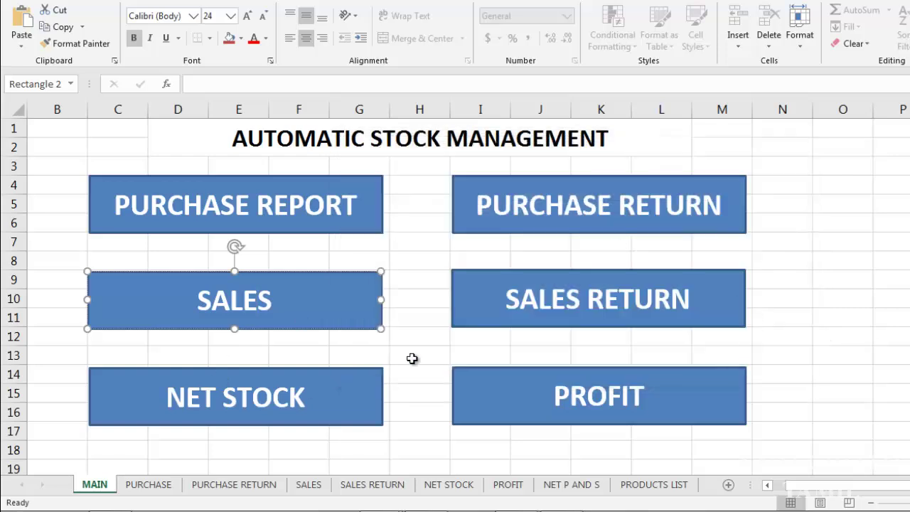
Hyperlink the NET STOCK and PURCHASE RETURN buttons to their matching sheets.
click(233, 400)
right_click(257, 402)
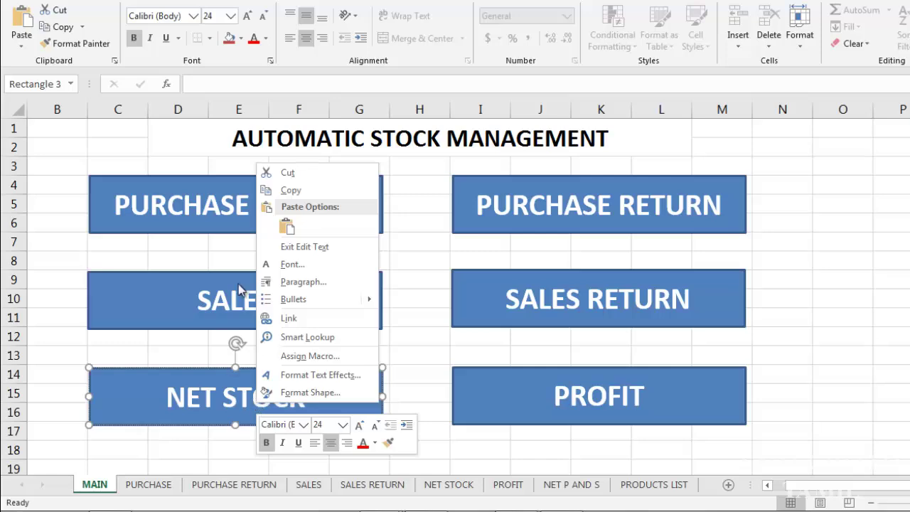
click(323, 320)
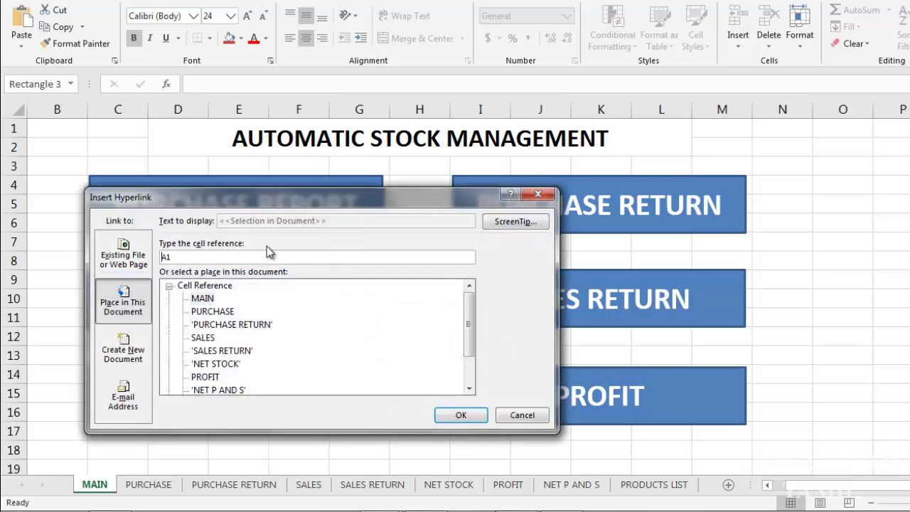
click(227, 364)
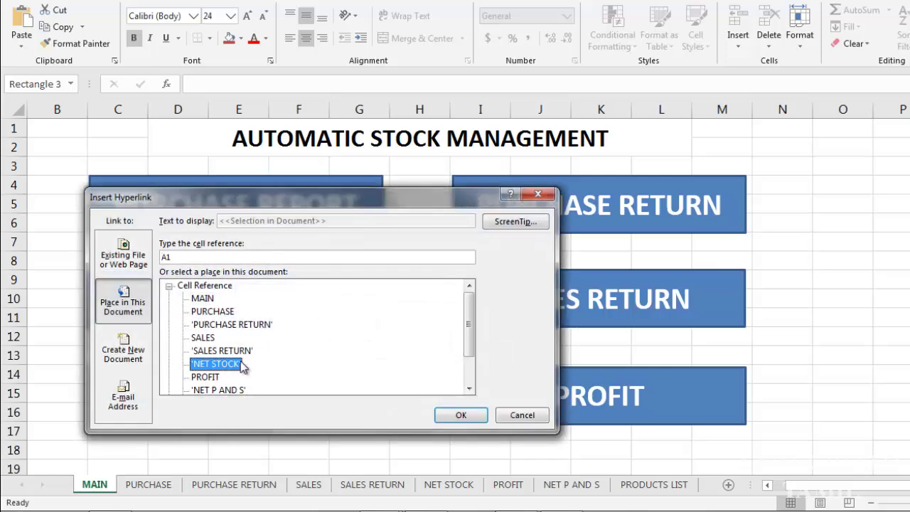
click(460, 415)
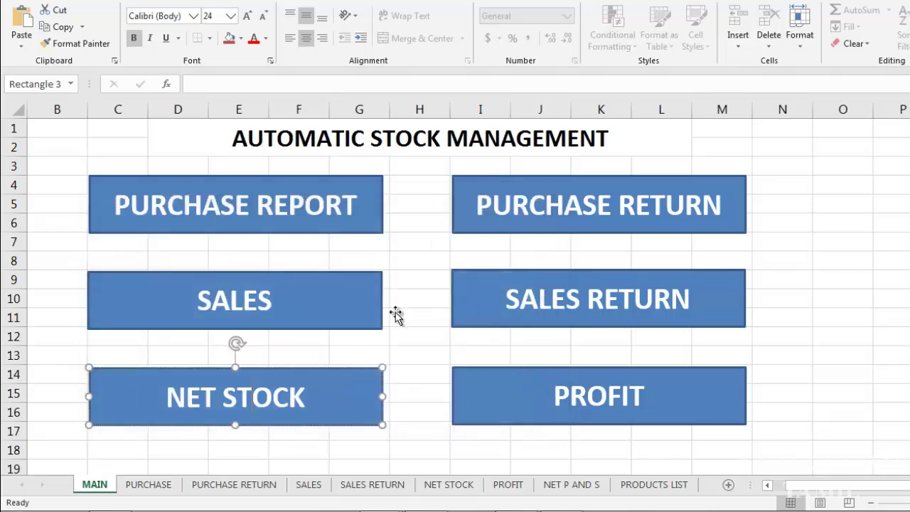
right_click(576, 205)
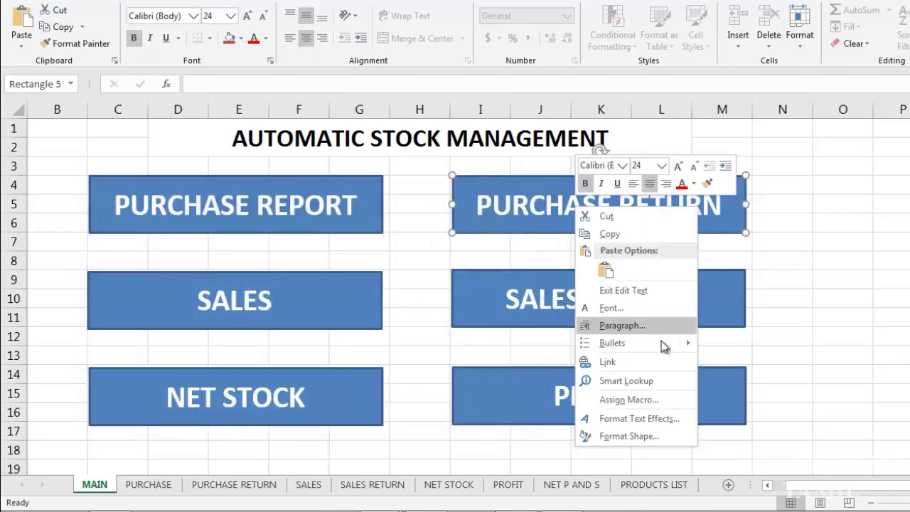
click(605, 359)
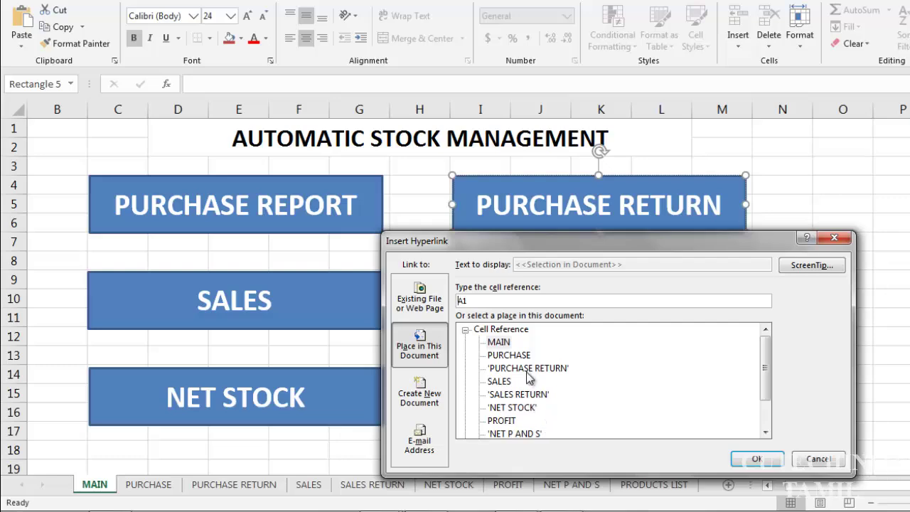
click(528, 369)
click(742, 458)
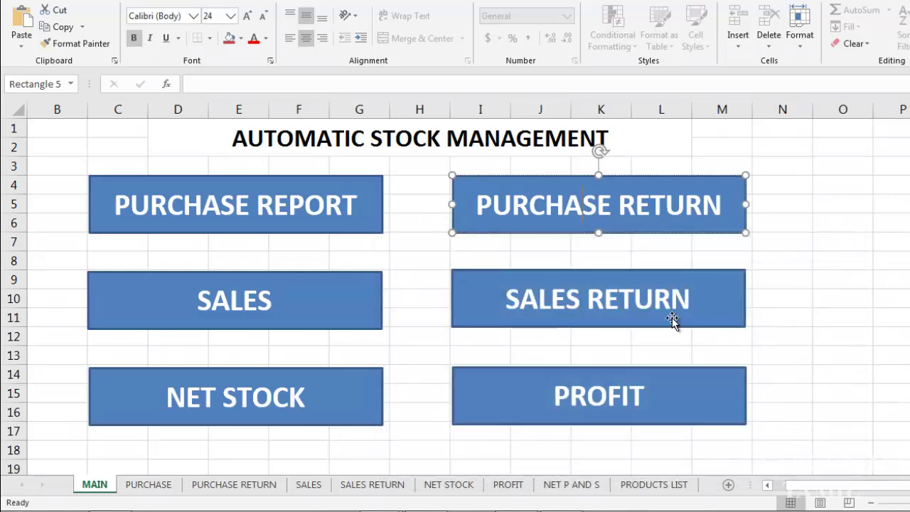
Hyperlink the SALES RETURN and PROFIT buttons to their matching sheets.
right_click(604, 278)
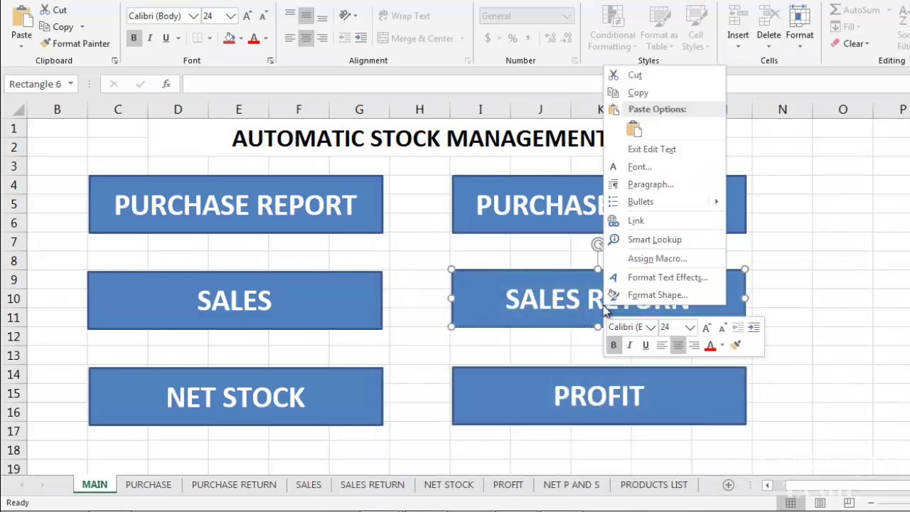
click(623, 219)
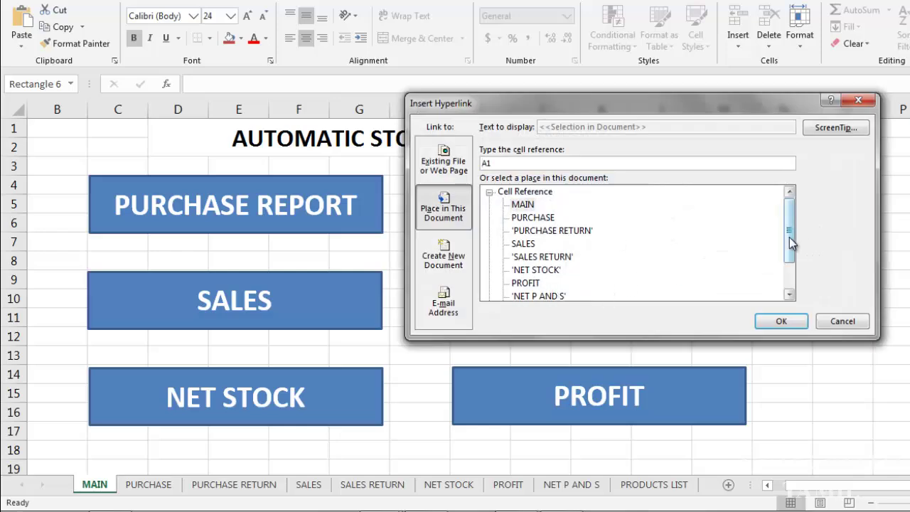
drag(789, 240, 789, 253)
click(558, 234)
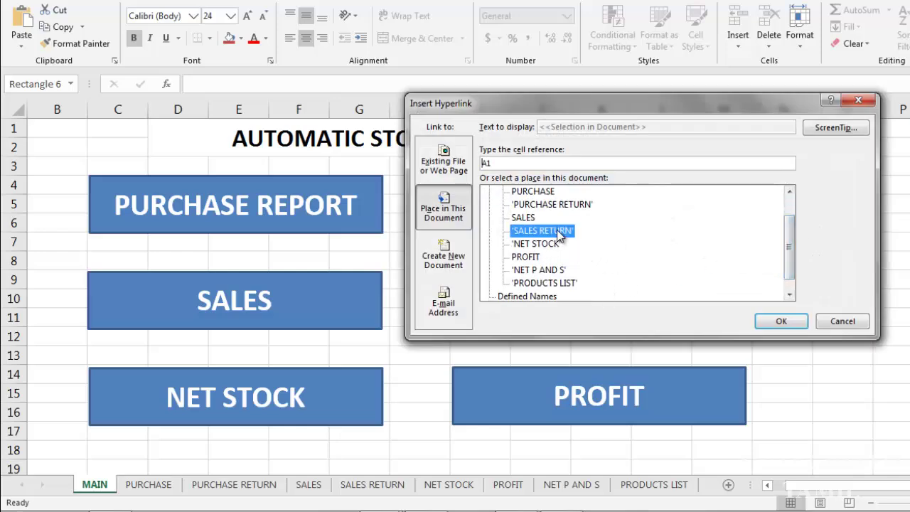
click(781, 321)
right_click(609, 393)
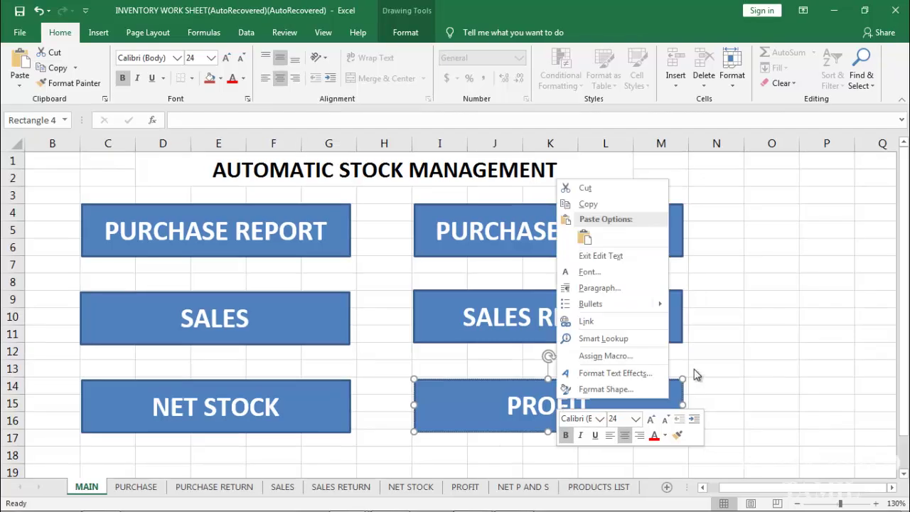
click(597, 322)
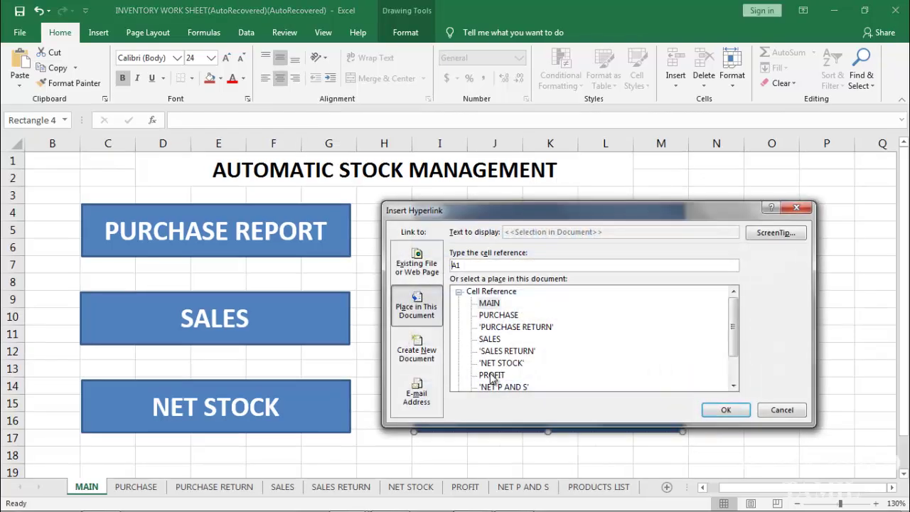
click(491, 374)
click(725, 410)
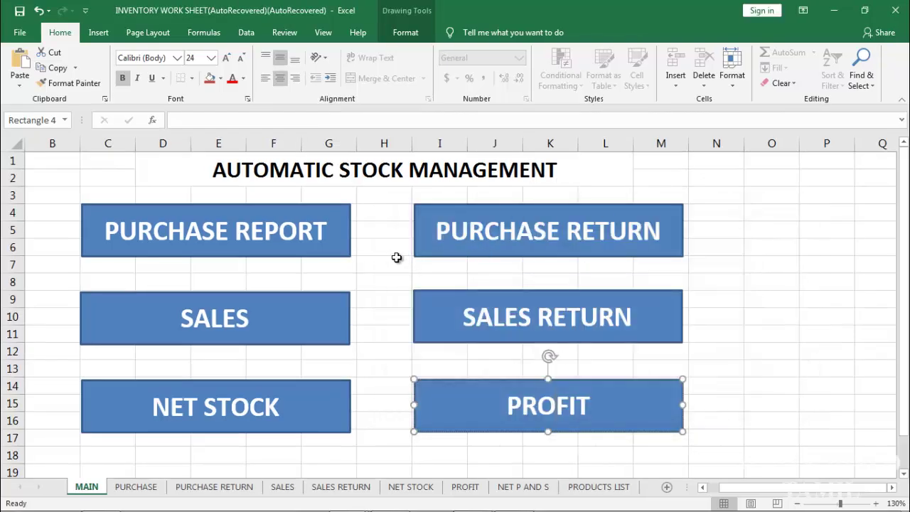
click(396, 257)
Test the PURCHASE RETURN button, then link the PURCHASE sheet's HOME cell G1 to MAIN.
click(495, 236)
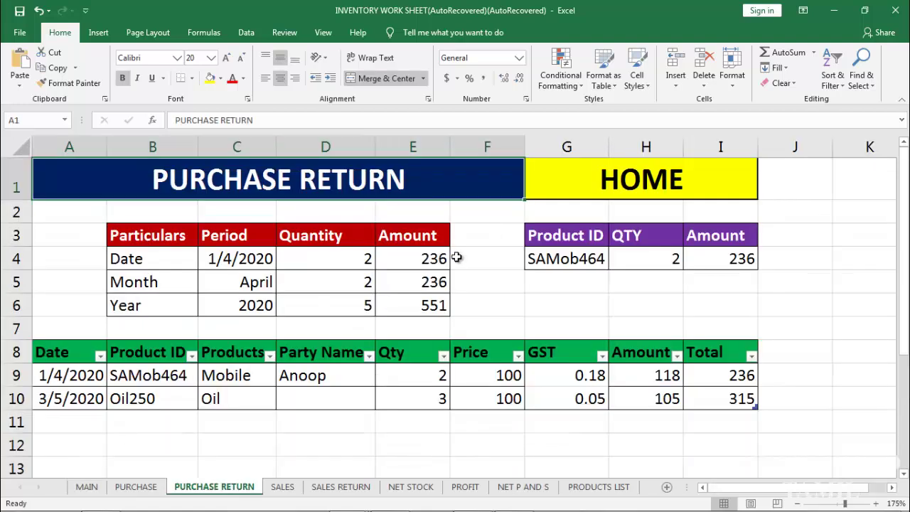
right_click(632, 181)
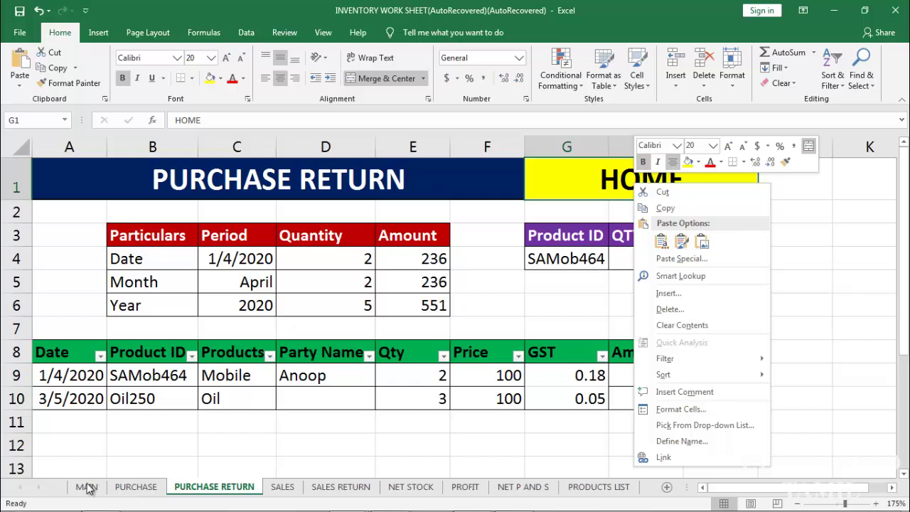
click(133, 489)
click(152, 487)
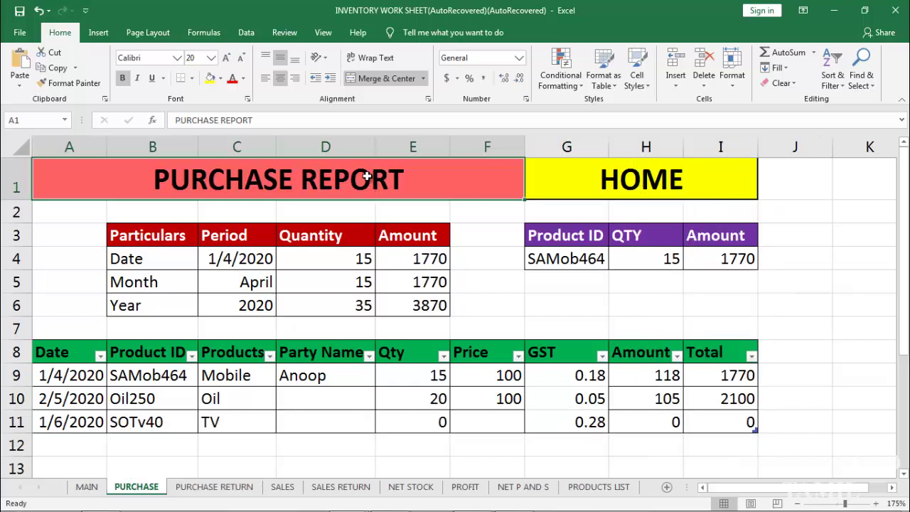
right_click(637, 183)
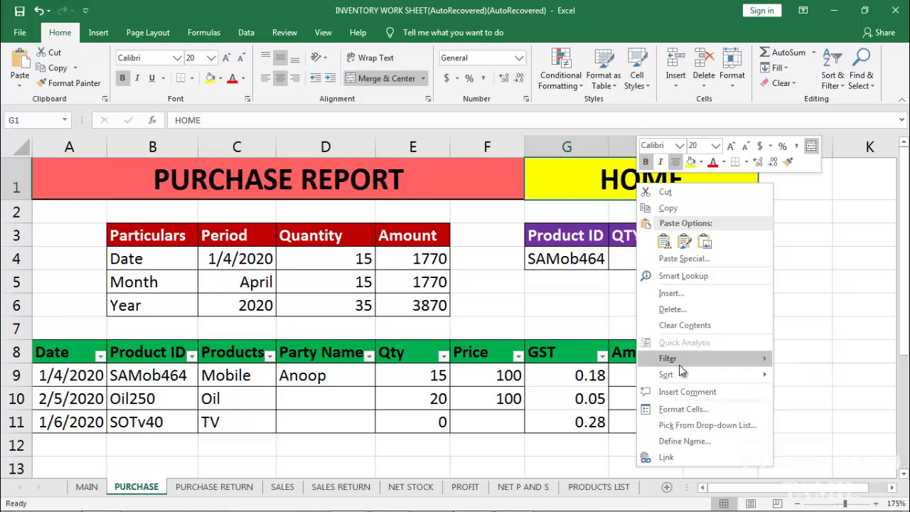
click(668, 457)
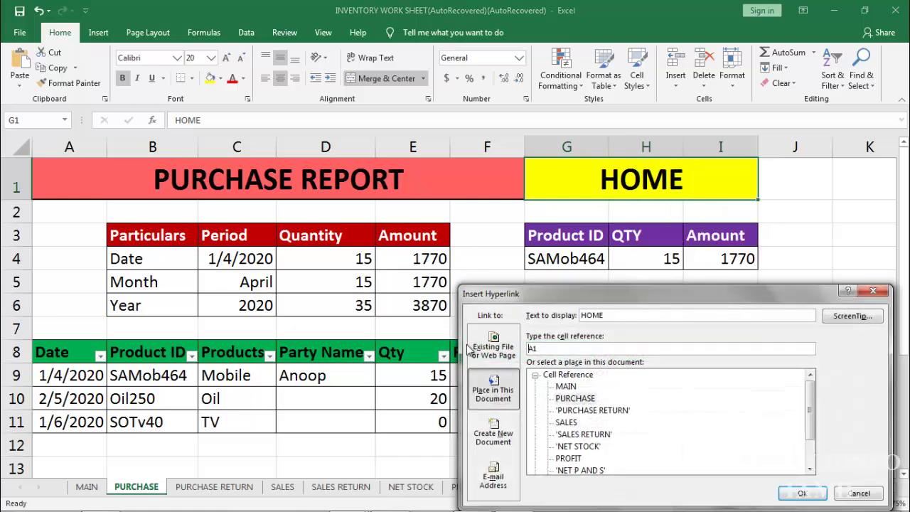
click(566, 386)
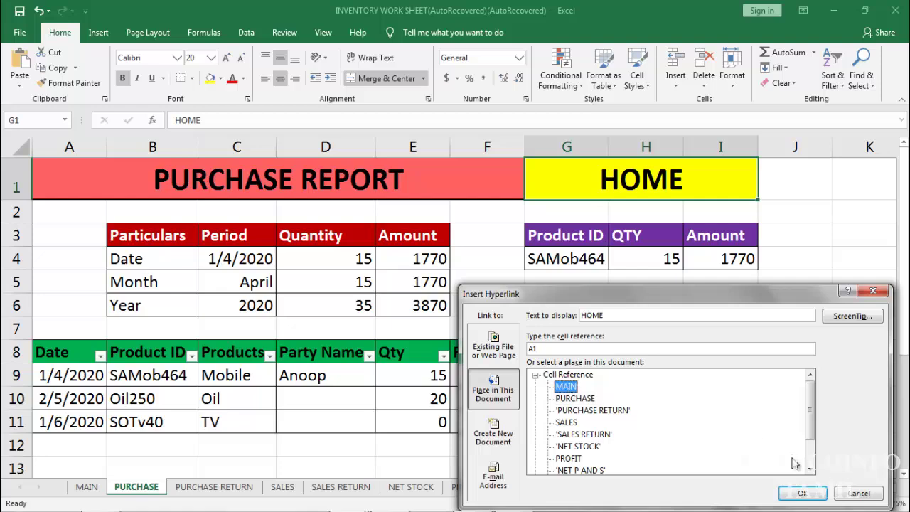
click(802, 493)
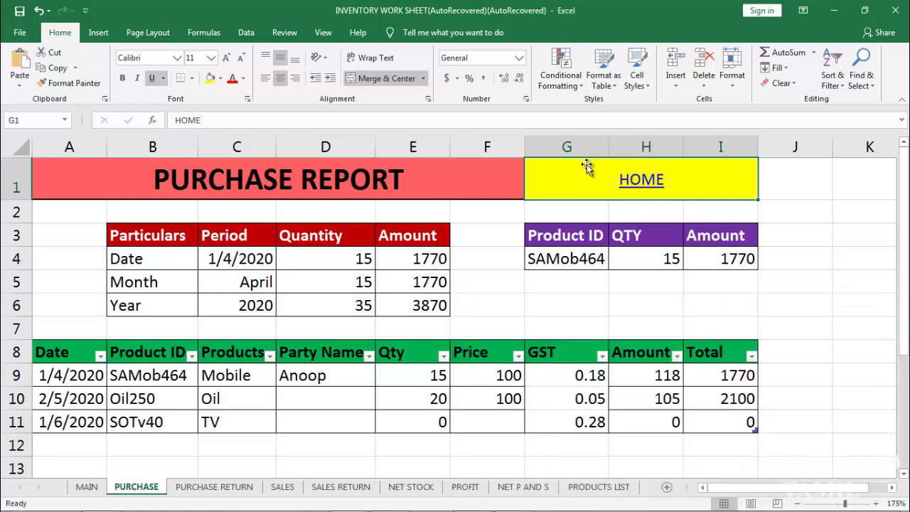
Make HOME bold, size 20 and not underlined, then follow it back to MAIN.
click(211, 58)
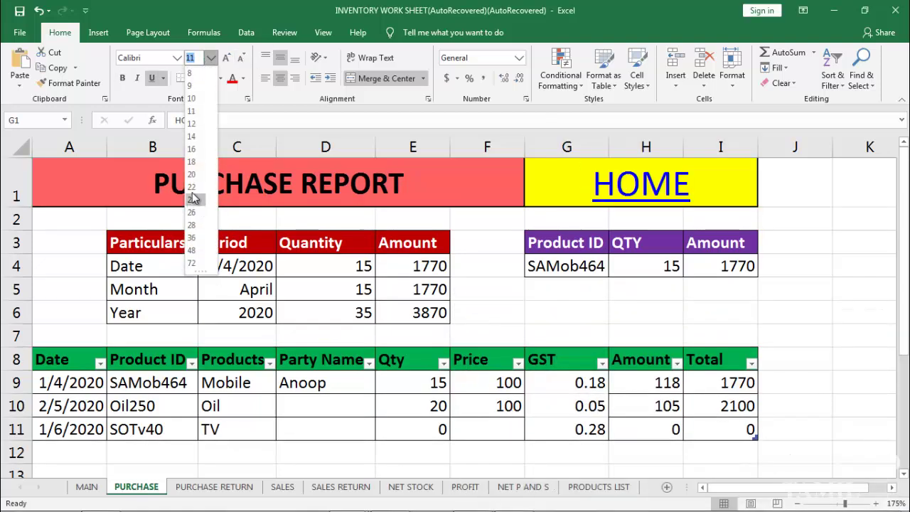
click(191, 174)
click(152, 78)
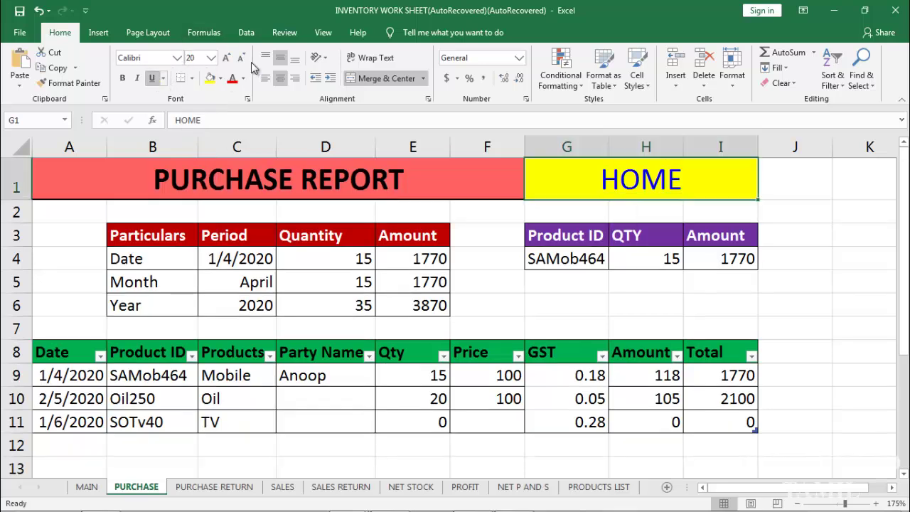
key(ctrl+b)
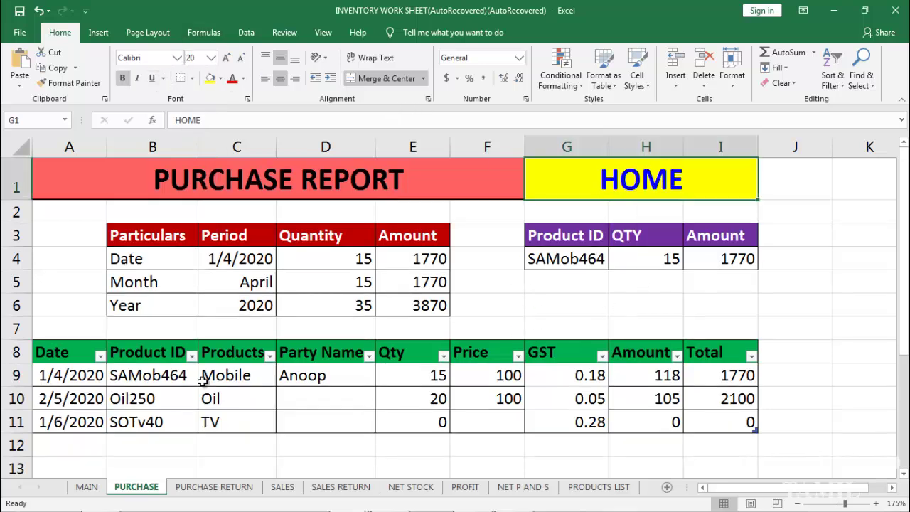
click(642, 178)
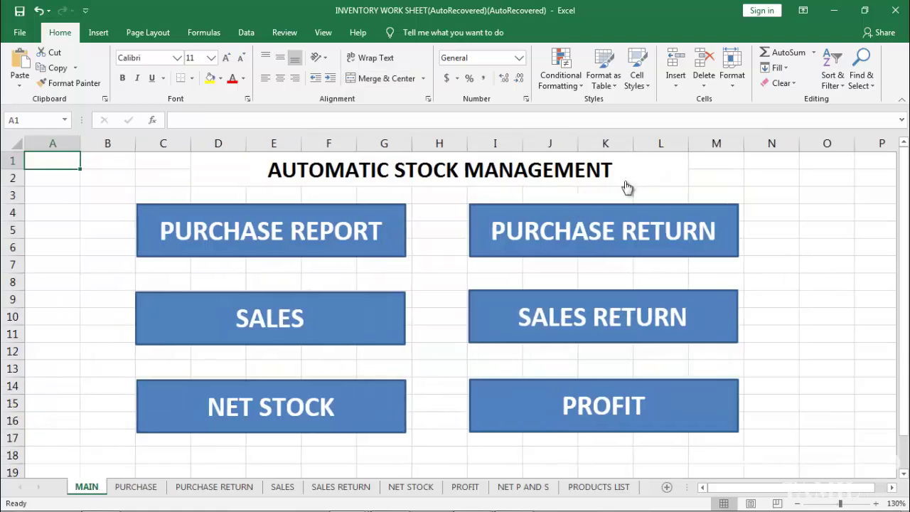
Test the PURCHASE REPORT button's link, then return to the MAIN dashboard.
click(17, 143)
click(325, 32)
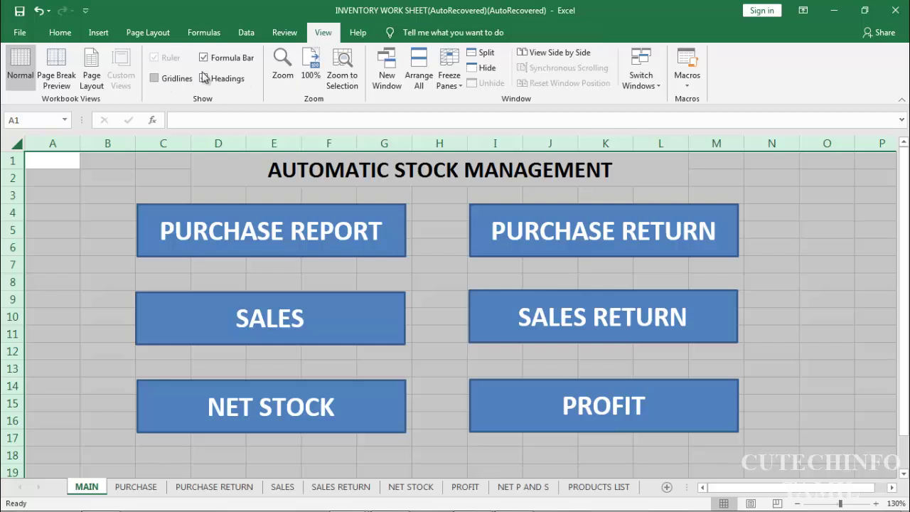
click(430, 241)
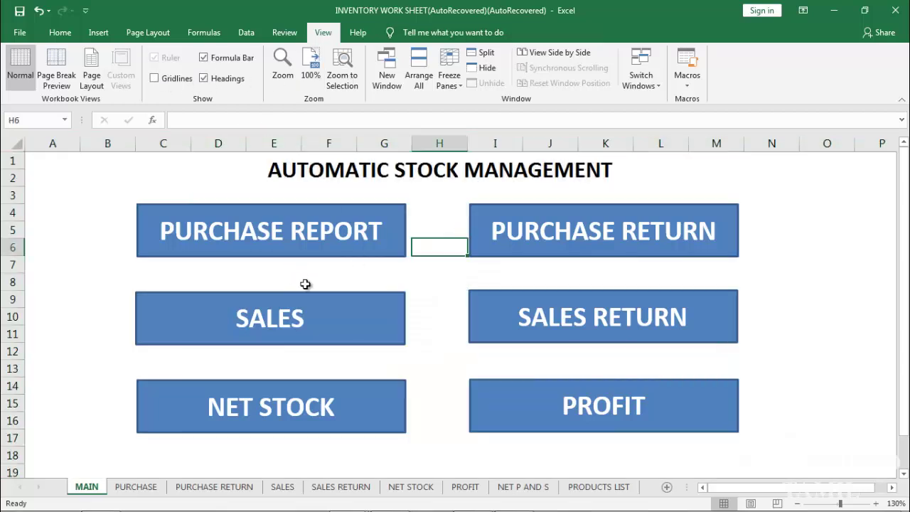
click(384, 242)
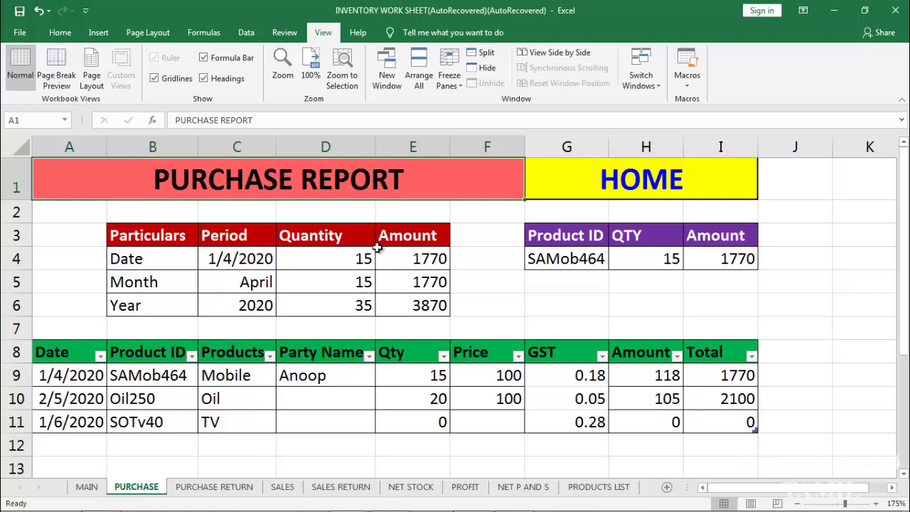
click(86, 487)
Fill PURCHASE REPORT blue, SALES green and NET STOCK dark blue from the shape fill menu.
right_click(154, 248)
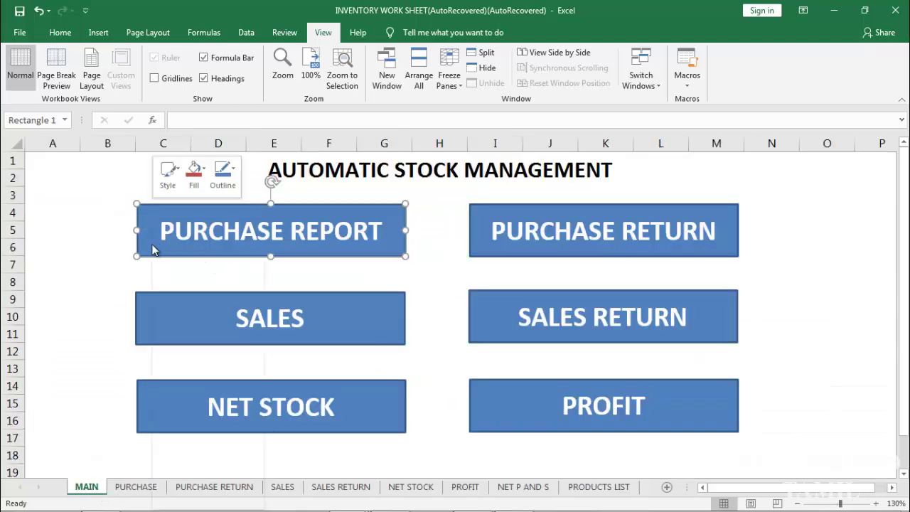
click(194, 173)
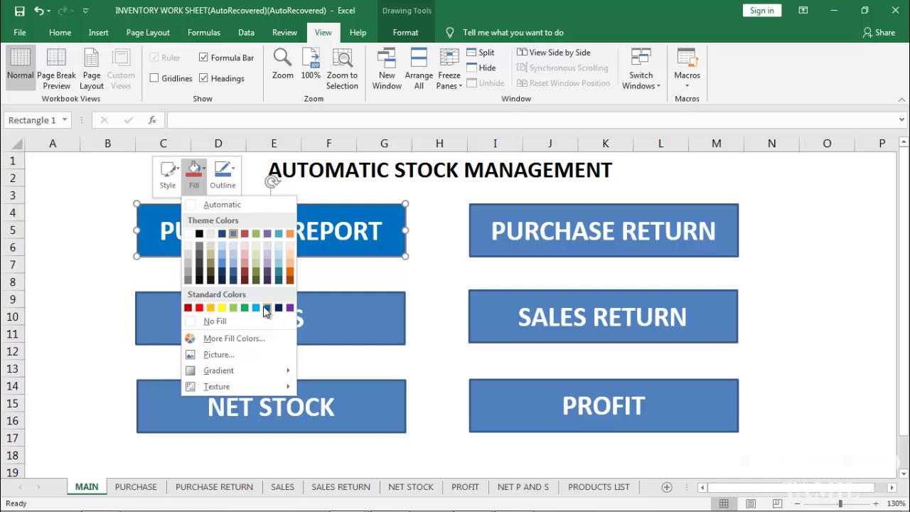
click(266, 311)
click(336, 311)
right_click(337, 309)
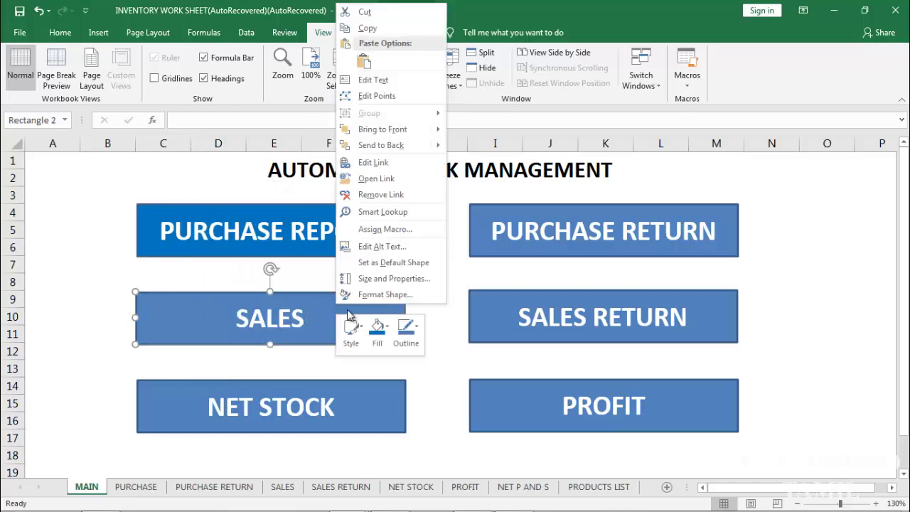
click(388, 328)
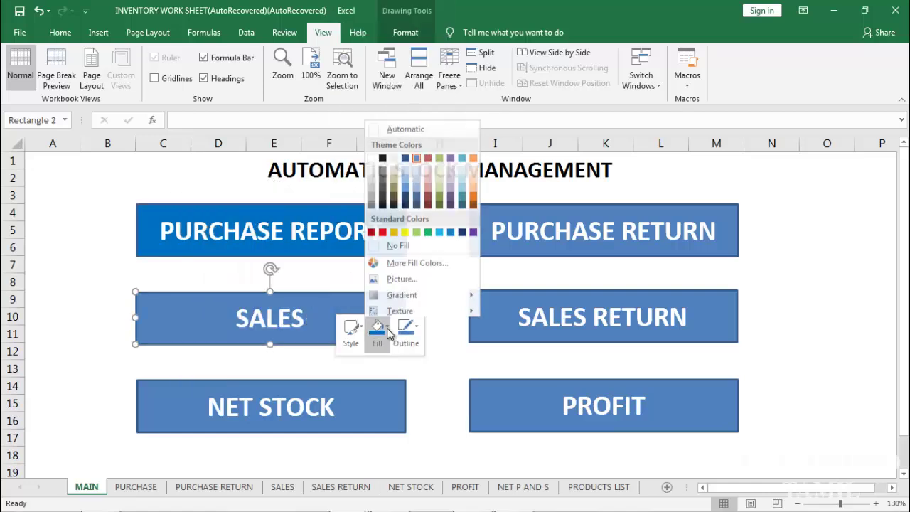
click(427, 228)
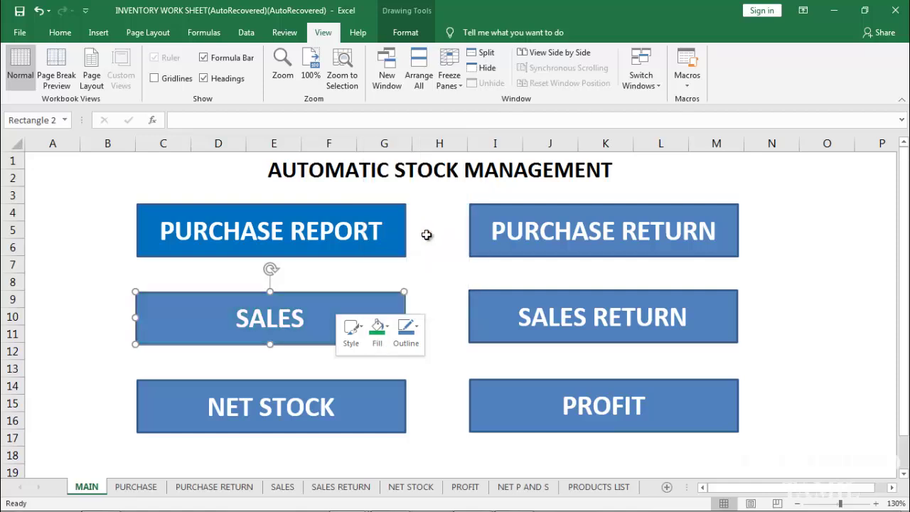
right_click(361, 395)
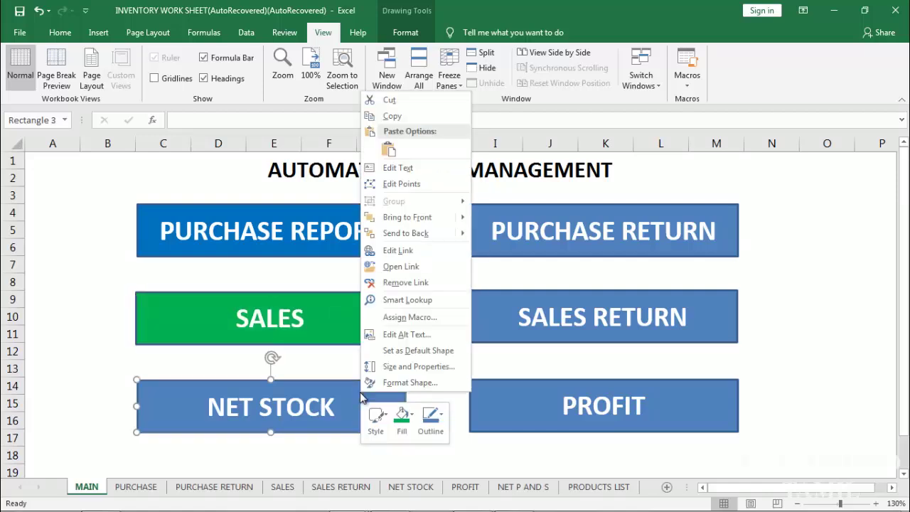
click(411, 419)
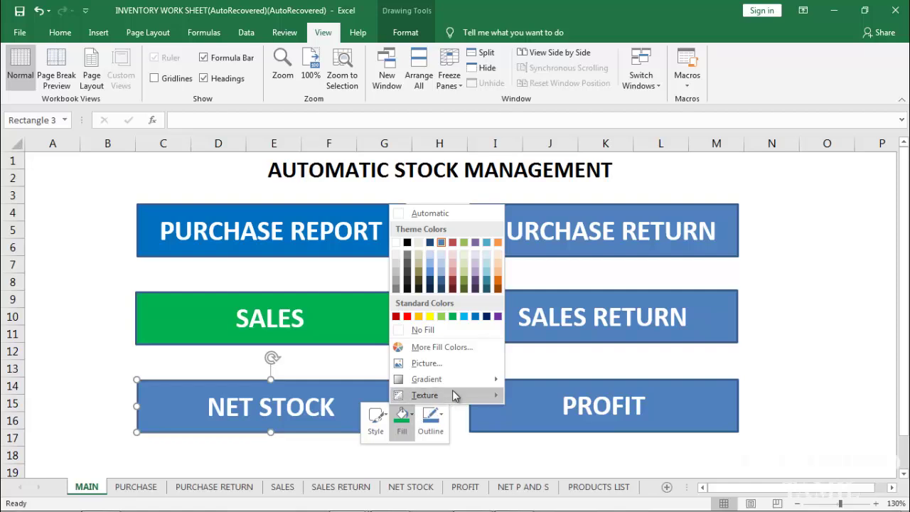
click(486, 317)
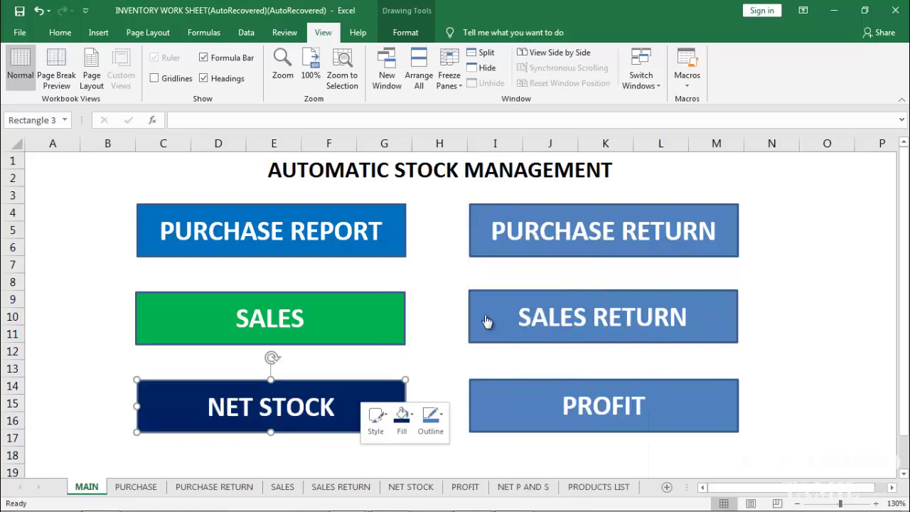
Fill the PURCHASE RETURN button brown using the Format Shape pane.
right_click(563, 239)
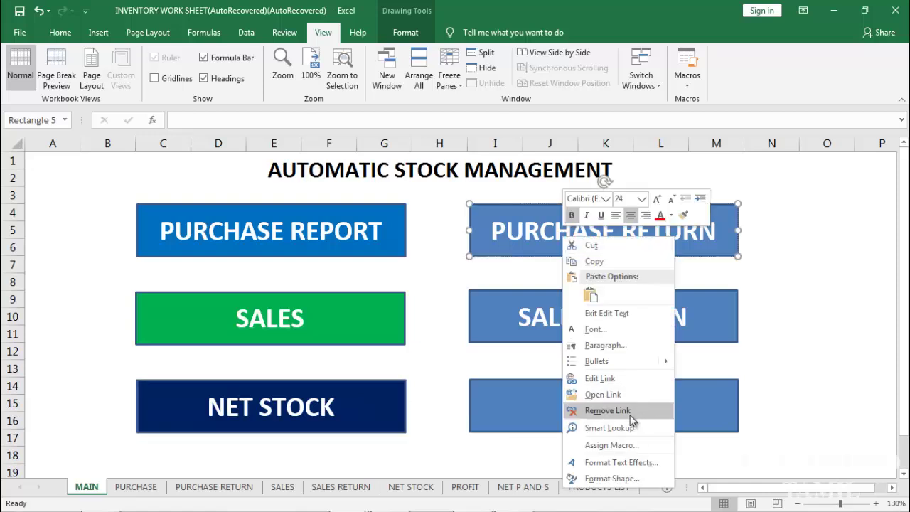
click(612, 478)
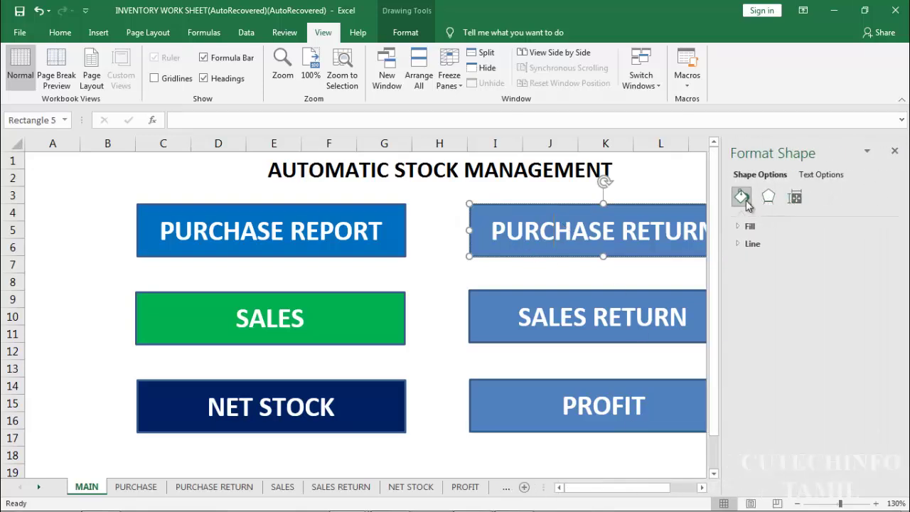
click(747, 226)
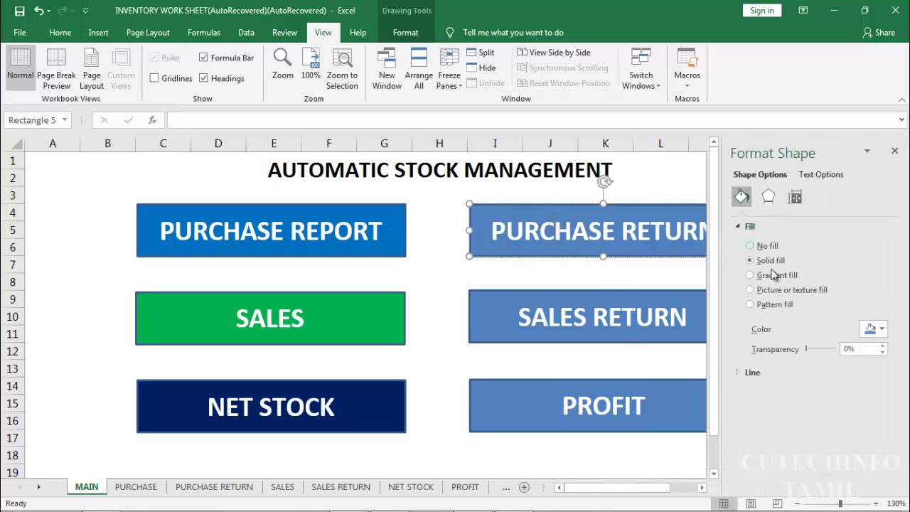
click(881, 329)
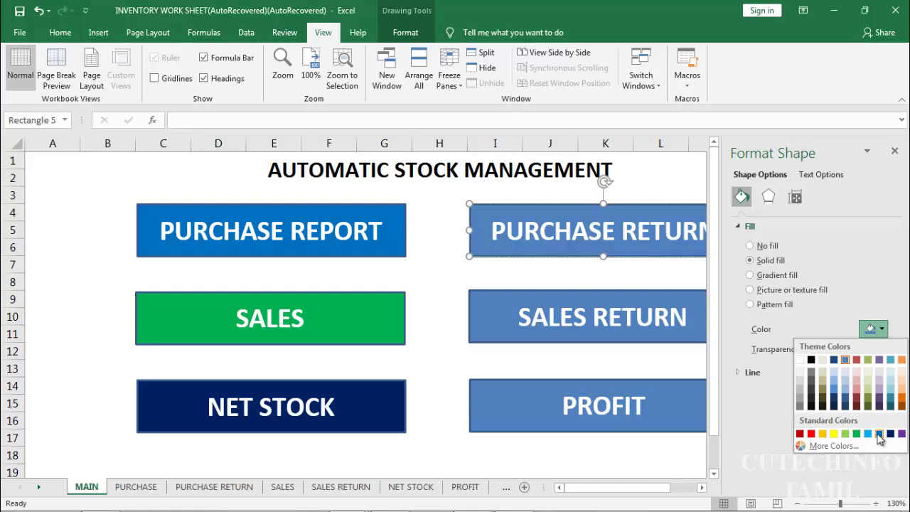
click(902, 404)
click(894, 152)
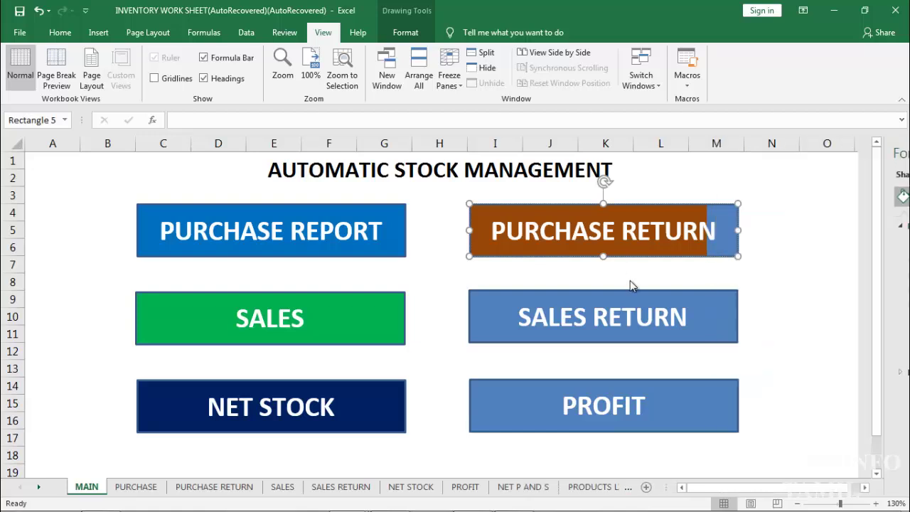
Fill the SALES RETURN button purple with Home > Fill Color.
right_click(630, 310)
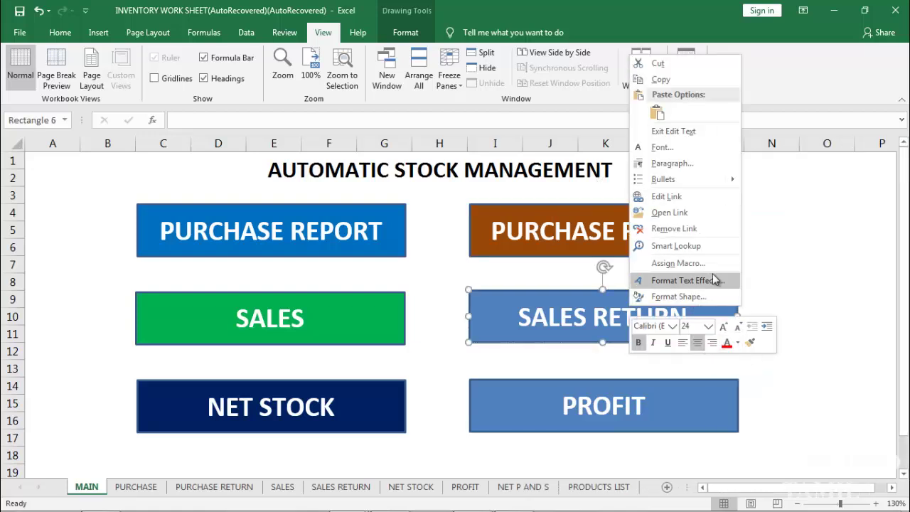
click(738, 344)
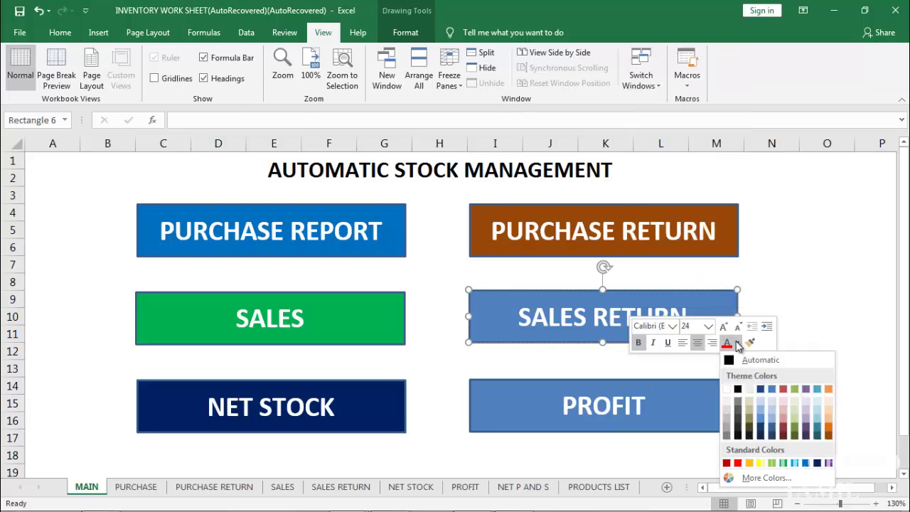
key(Escape)
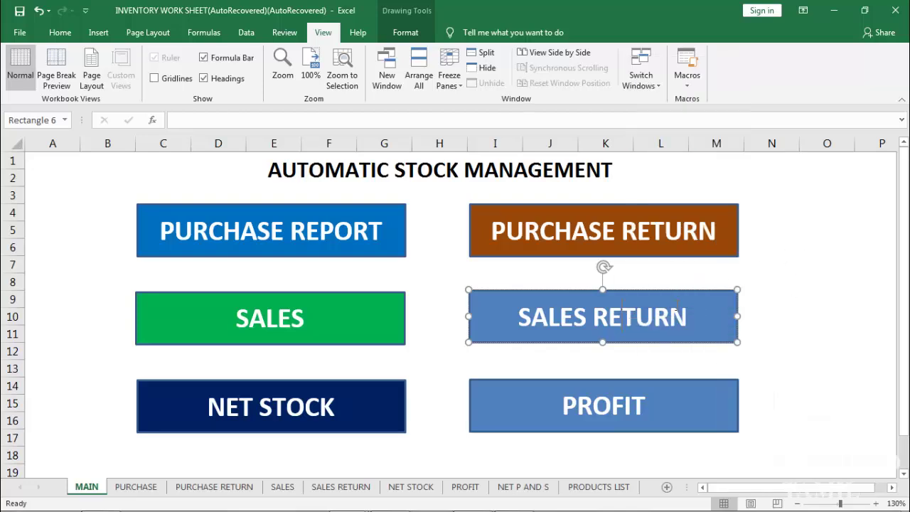
right_click(667, 292)
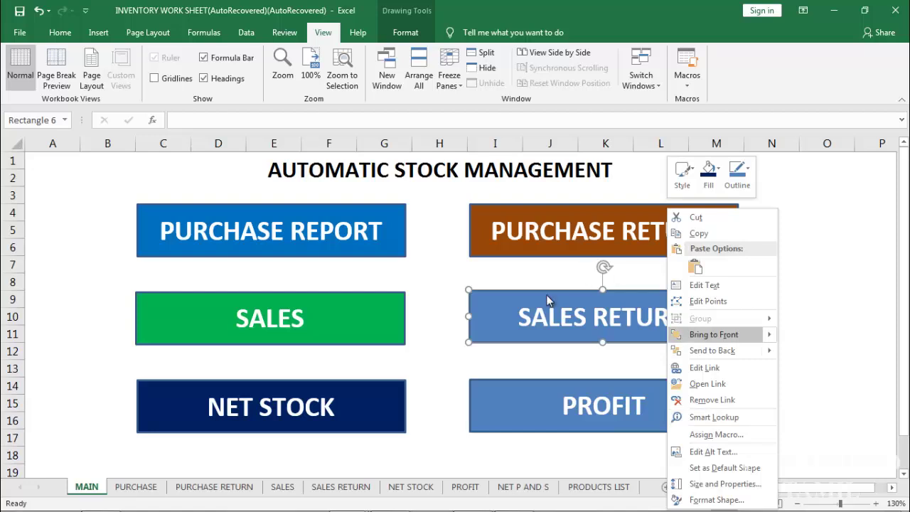
key(Escape)
click(59, 31)
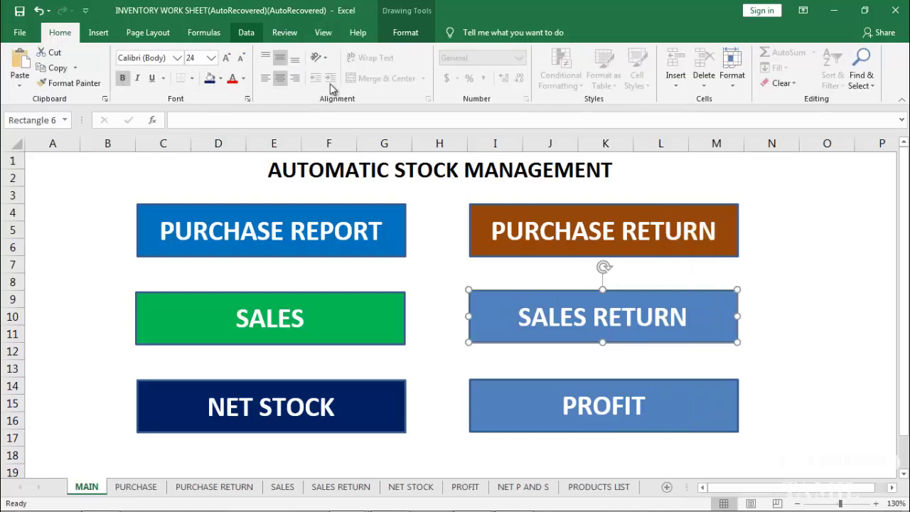
click(221, 79)
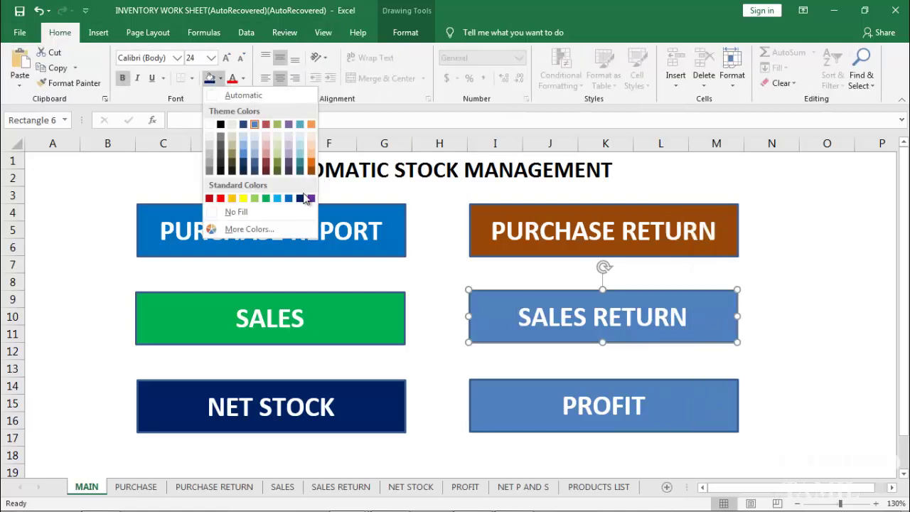
click(312, 200)
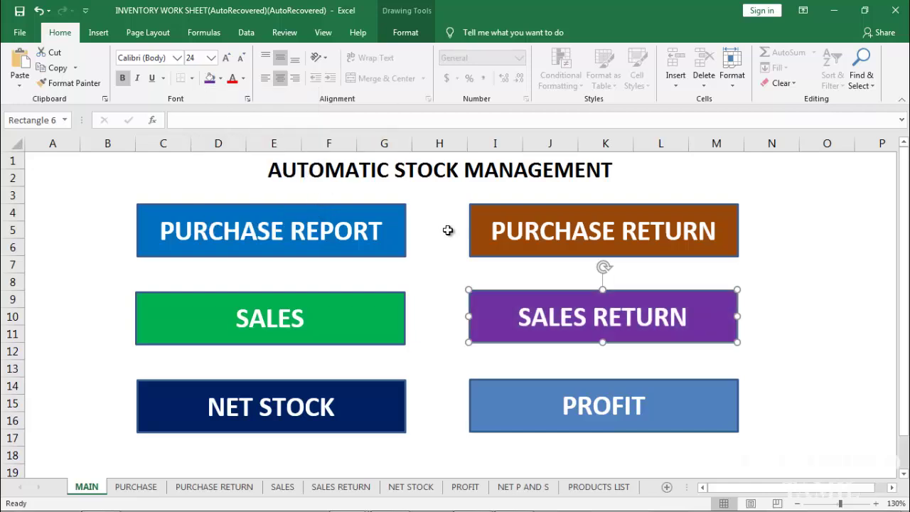
On the PROFIT sheet, link HOME in I1 to MAIN and make it bold, 20 pt, not underlined.
click(717, 387)
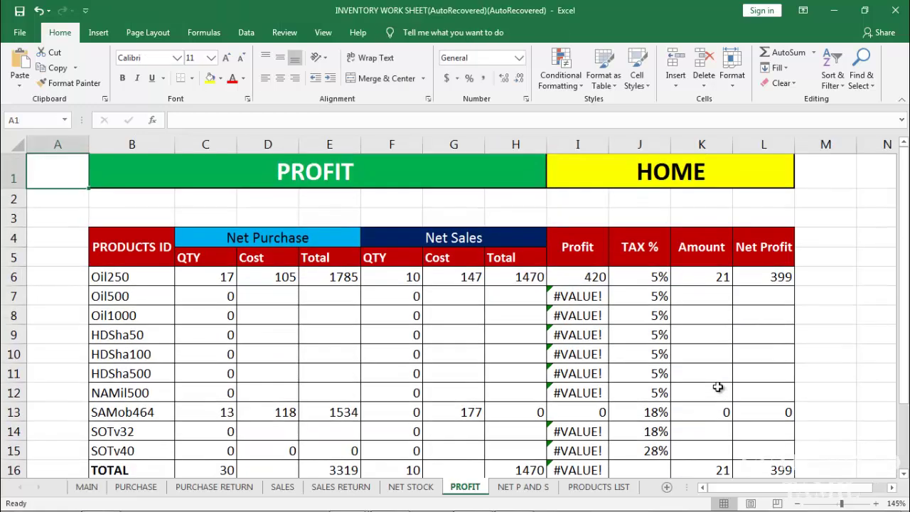
right_click(662, 182)
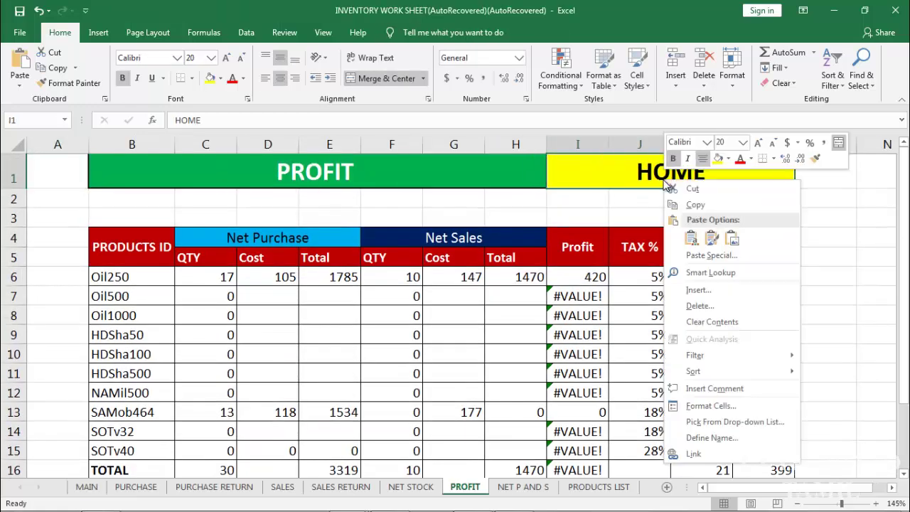
click(701, 454)
click(583, 387)
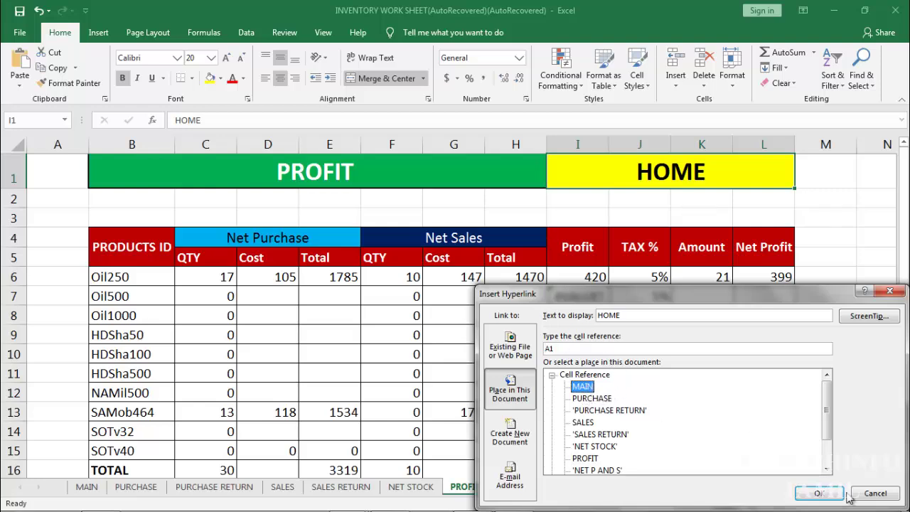
click(819, 493)
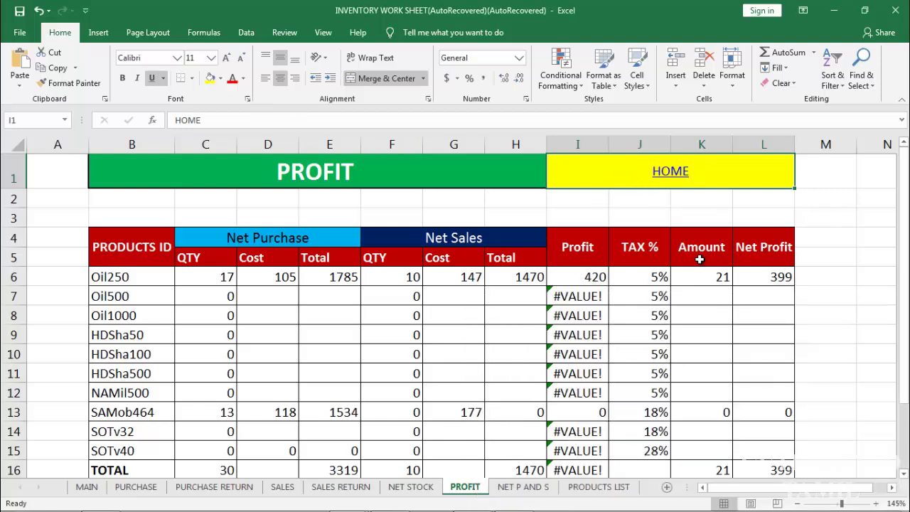
click(694, 202)
click(617, 172)
click(211, 58)
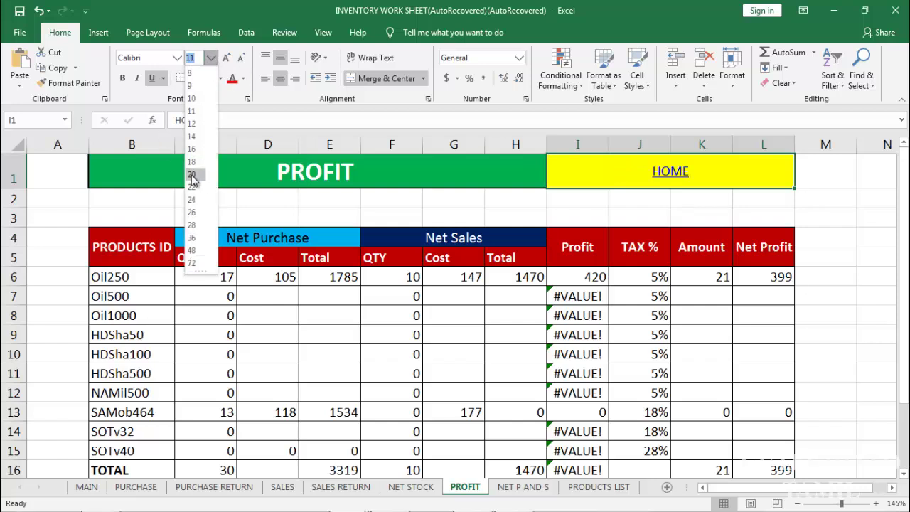
click(192, 175)
click(153, 78)
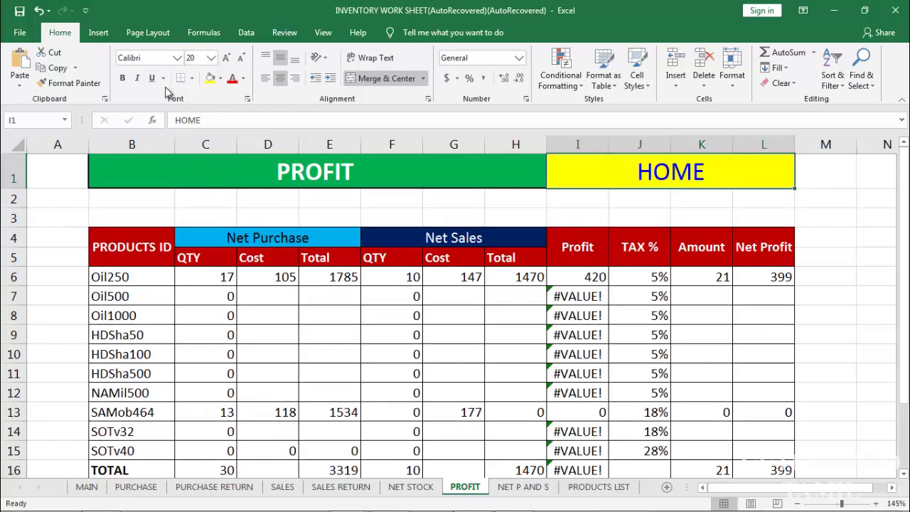
key(ctrl+b)
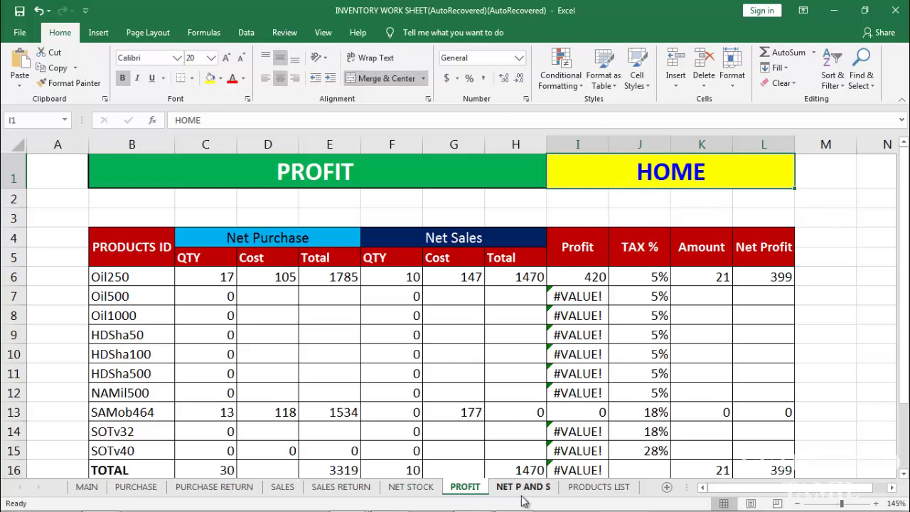
On the NET STOCK sheet, link HOME in F1 to MAIN, styled bold 20 pt without underline.
click(411, 487)
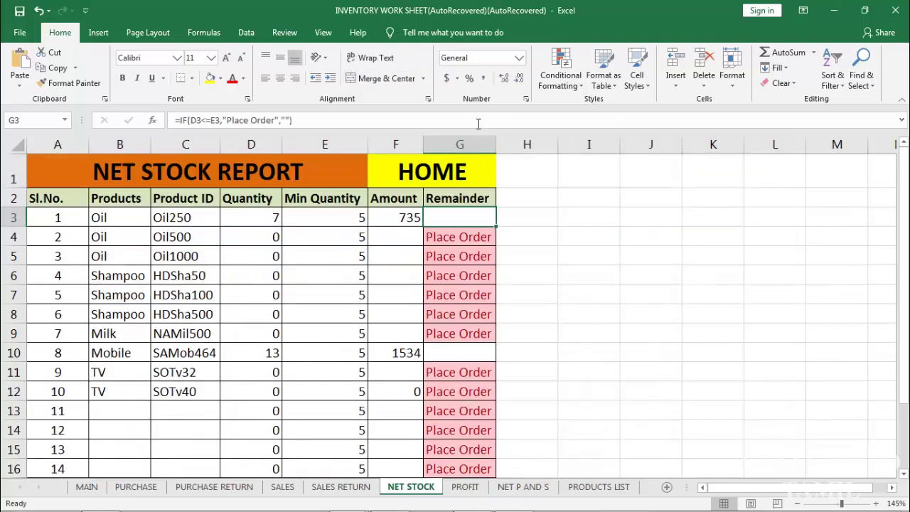
right_click(438, 180)
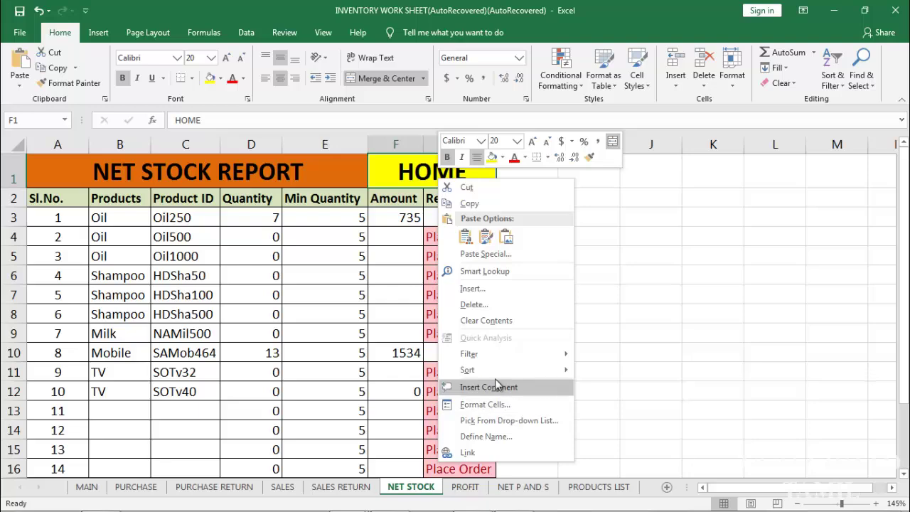
click(493, 455)
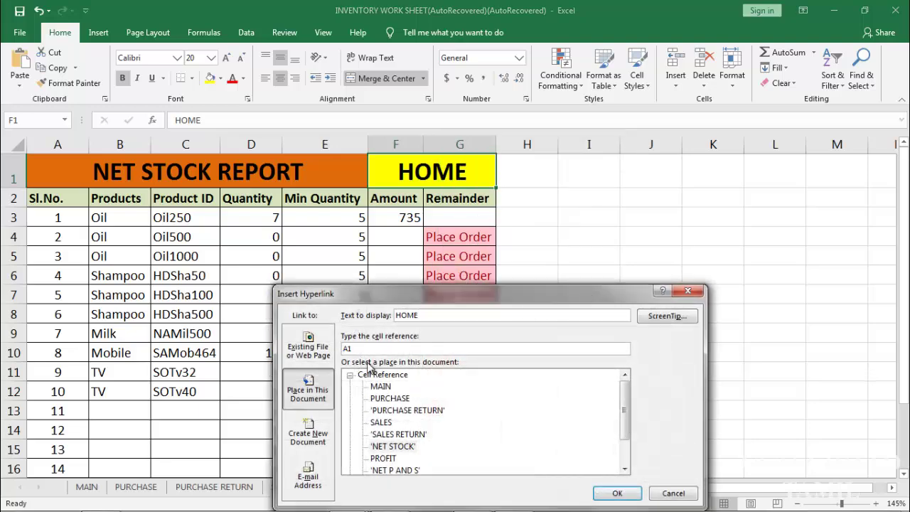
click(381, 387)
click(617, 493)
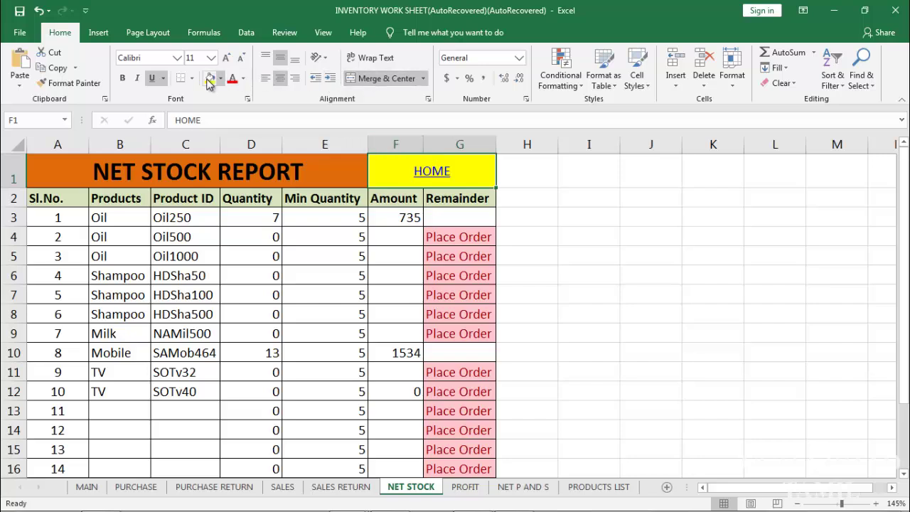
click(156, 78)
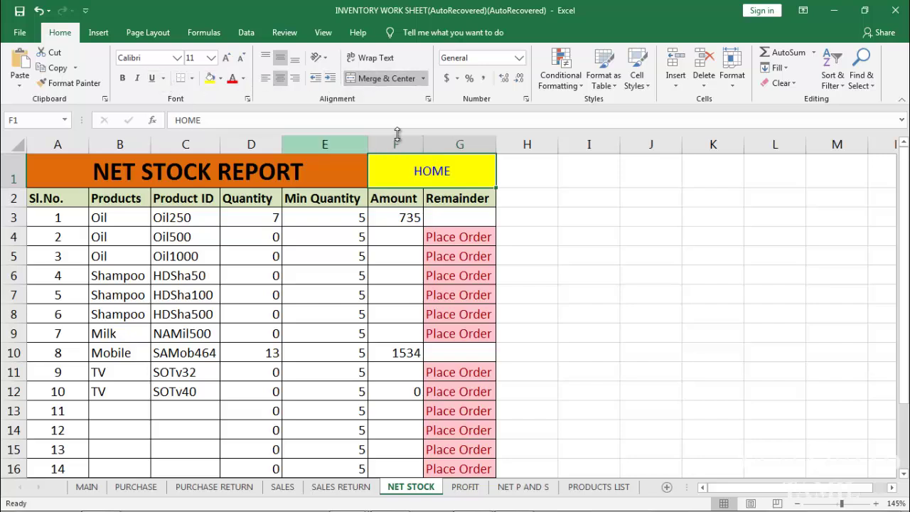
click(211, 57)
click(191, 174)
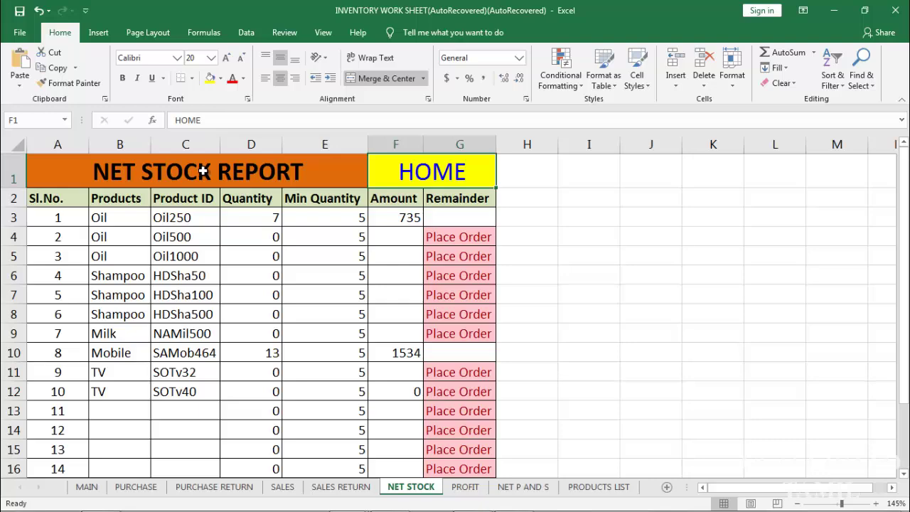
key(ctrl+b)
click(694, 241)
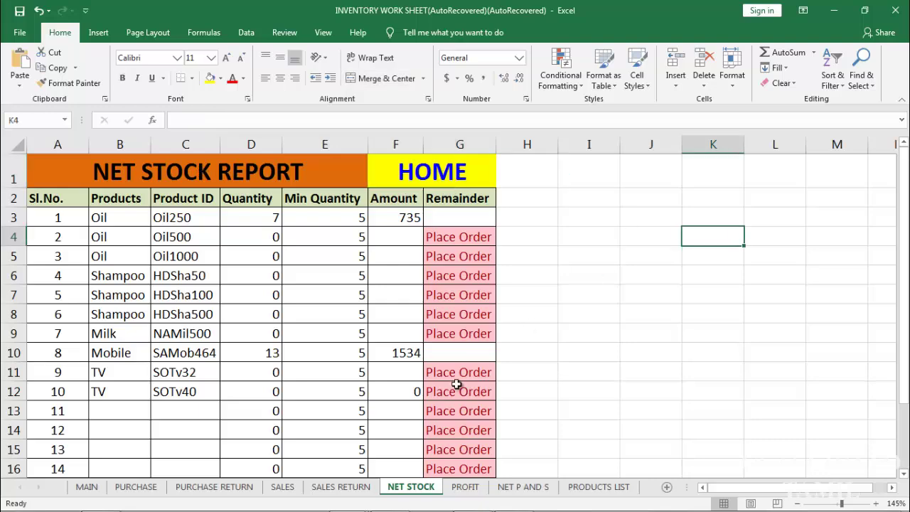
On the SALES RETURN sheet, link HOME in G1 to MAIN at 20 pt without underline.
click(332, 489)
right_click(691, 173)
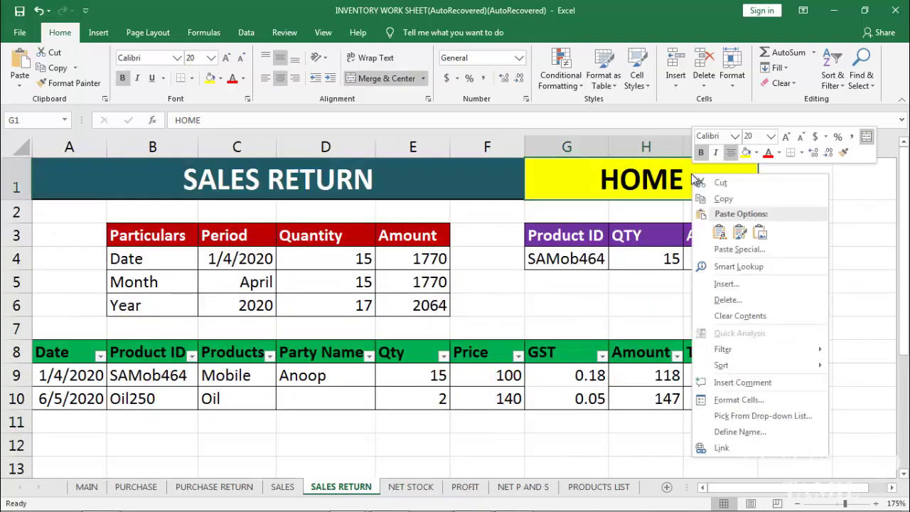
click(727, 441)
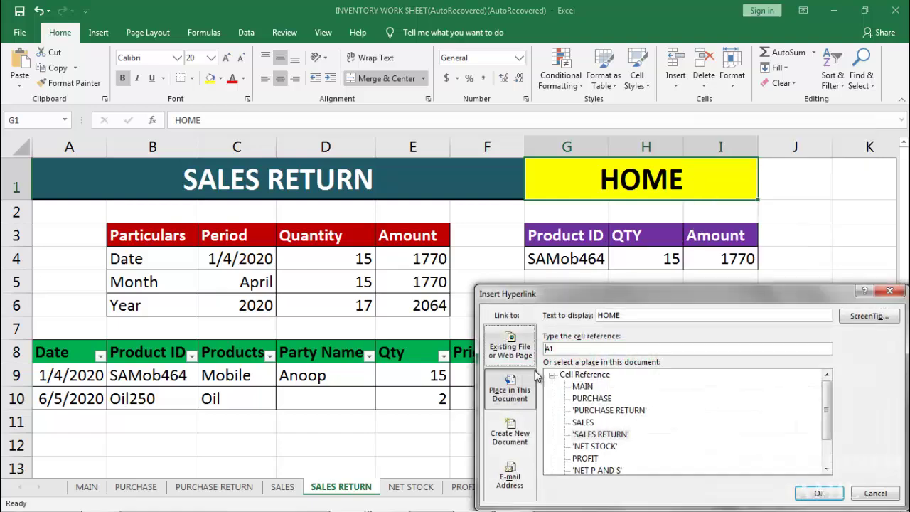
click(583, 386)
click(819, 492)
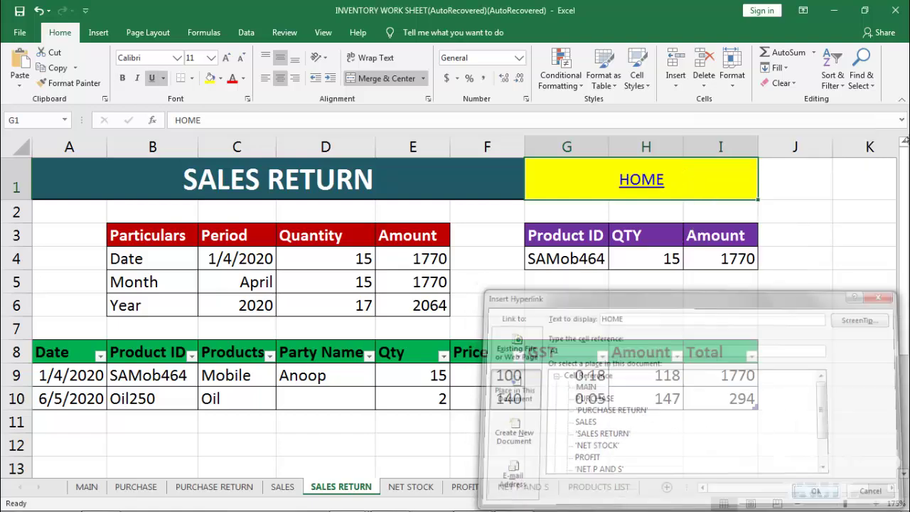
click(152, 78)
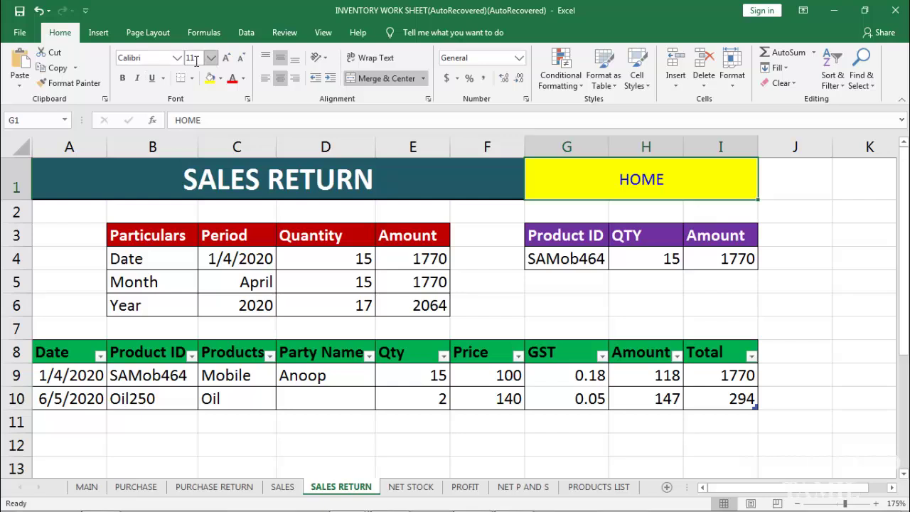
click(211, 57)
click(192, 174)
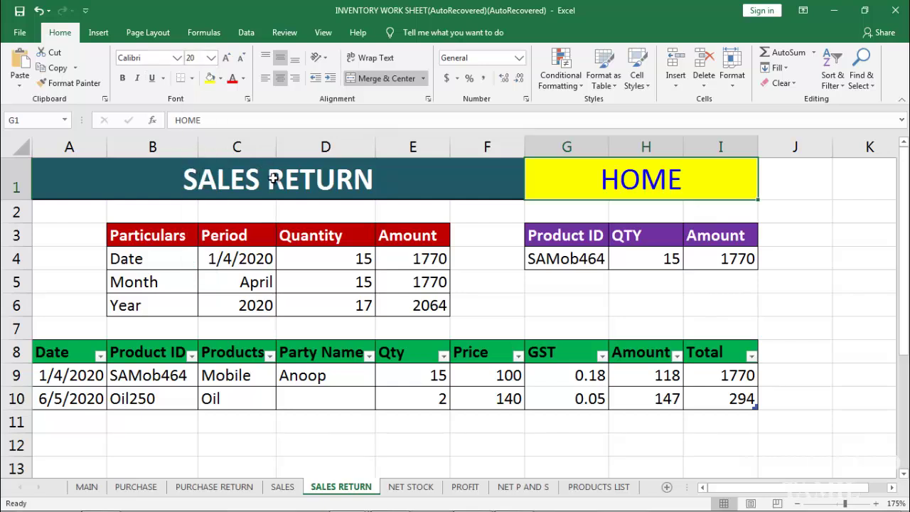
click(567, 305)
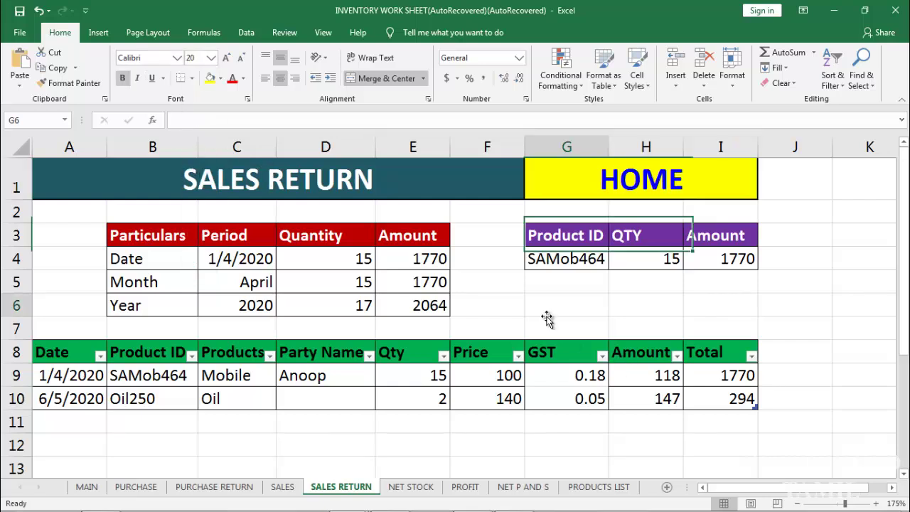
On the SALES sheet, link HOME to MAIN and make it bold 20 pt, not underlined.
click(282, 486)
right_click(581, 180)
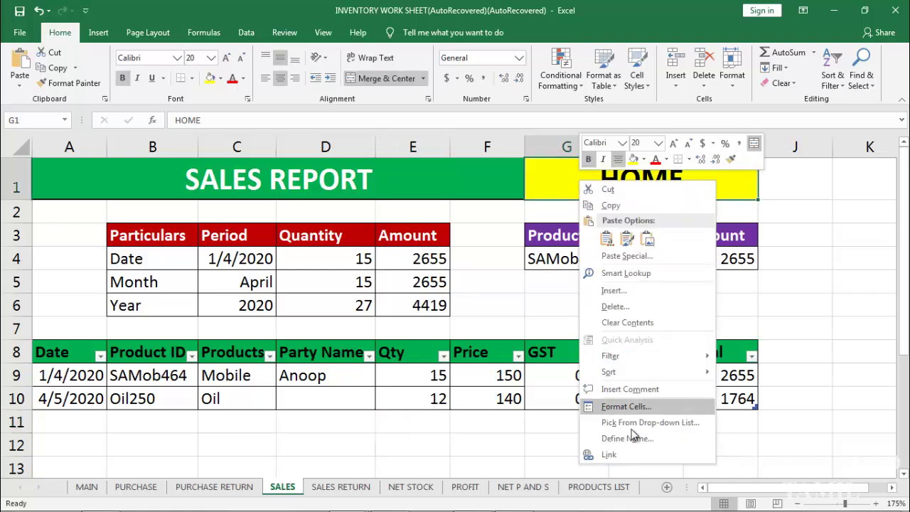
click(612, 453)
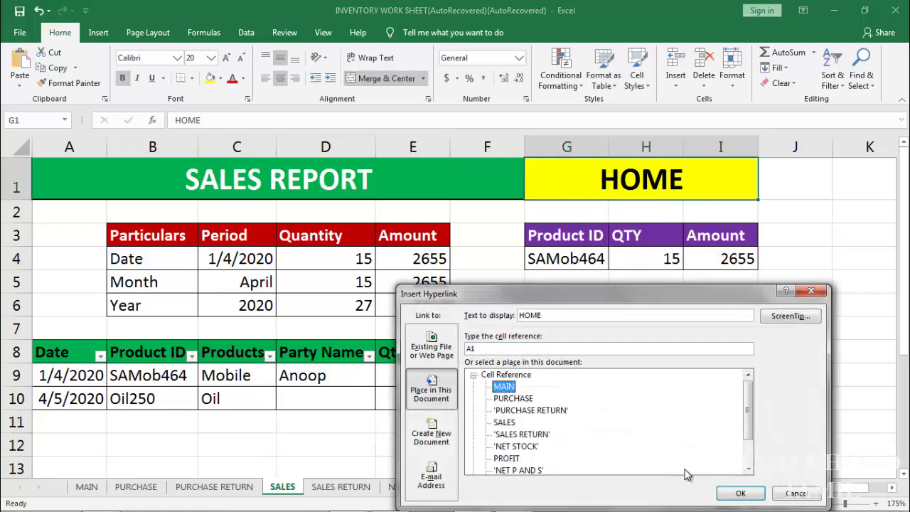
click(740, 492)
click(151, 78)
click(211, 58)
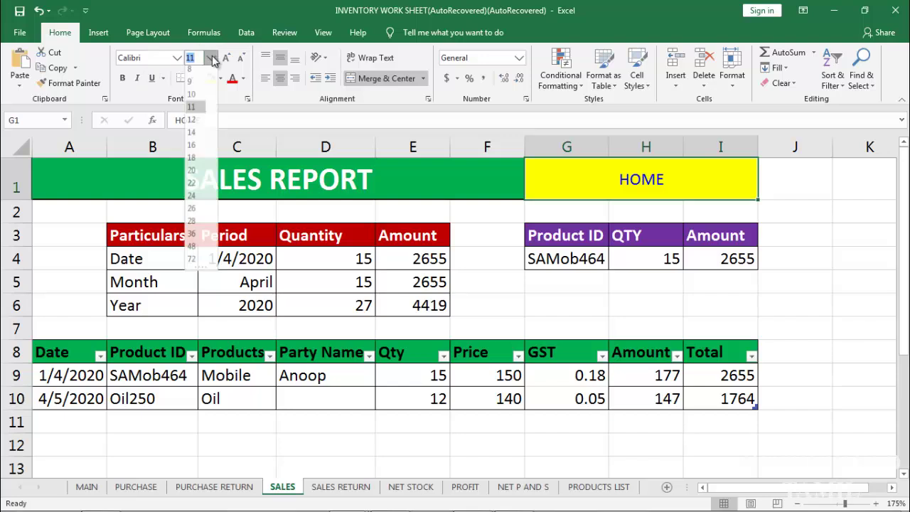
click(191, 174)
key(ctrl+b)
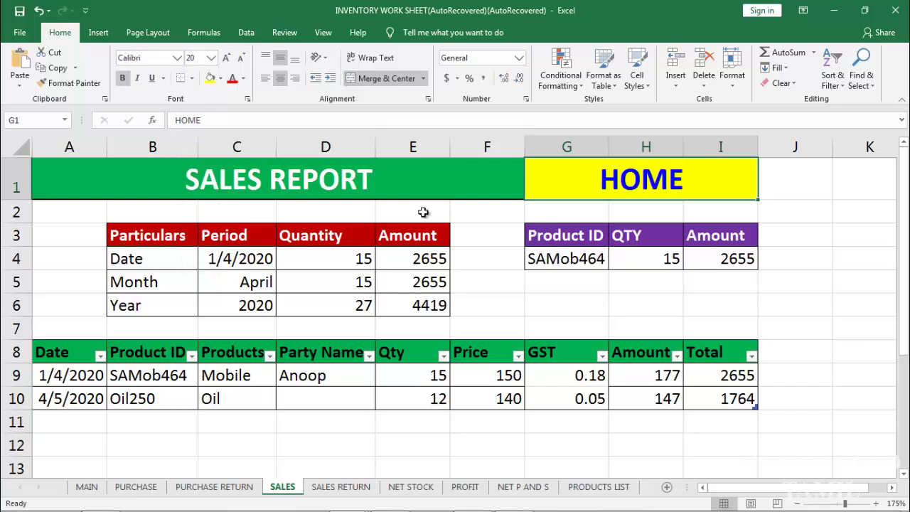
On the PURCHASE RETURN sheet, link HOME to MAIN at 20 pt without underline.
click(220, 488)
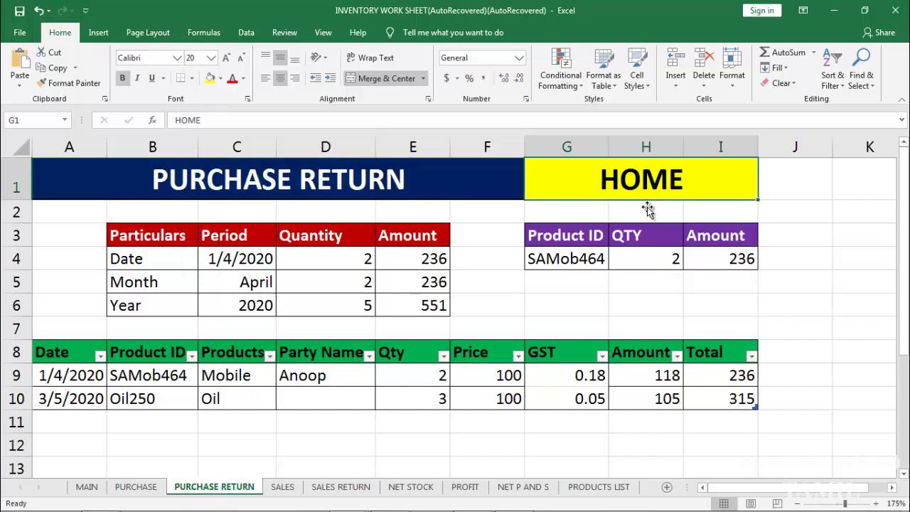
right_click(685, 173)
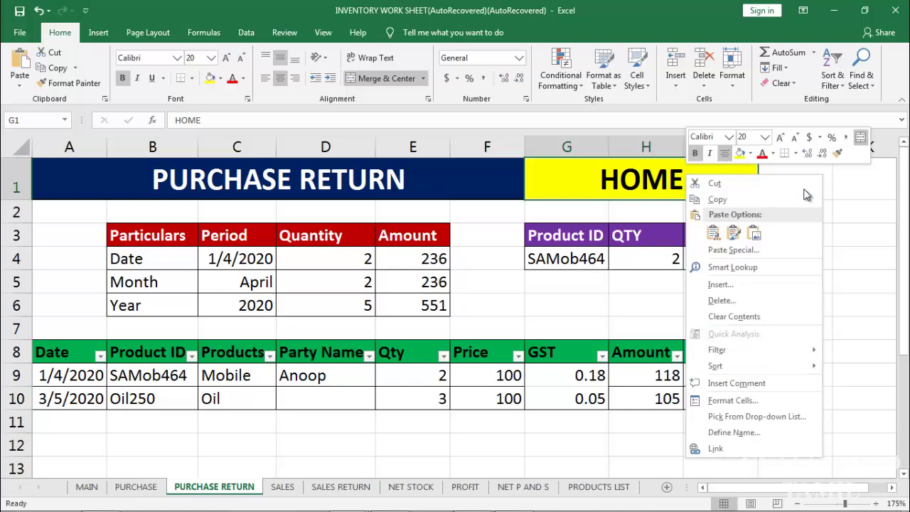
click(715, 449)
click(586, 387)
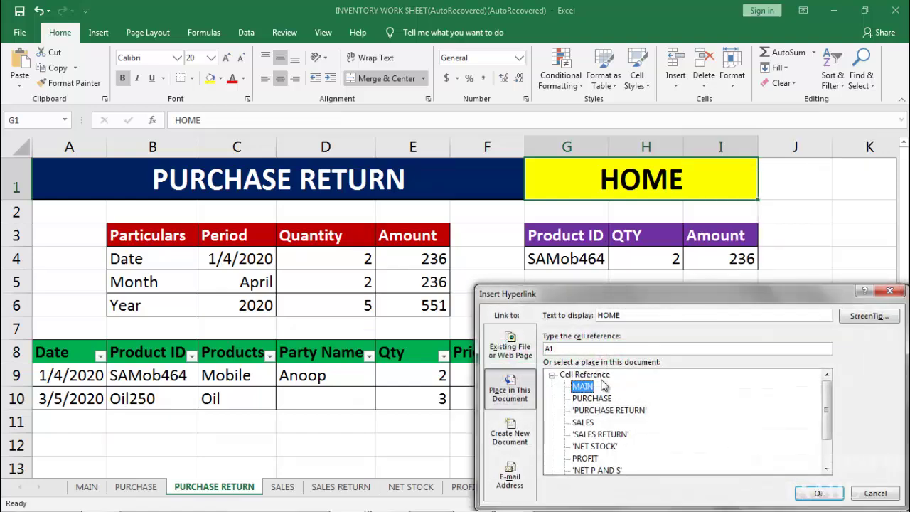
click(819, 493)
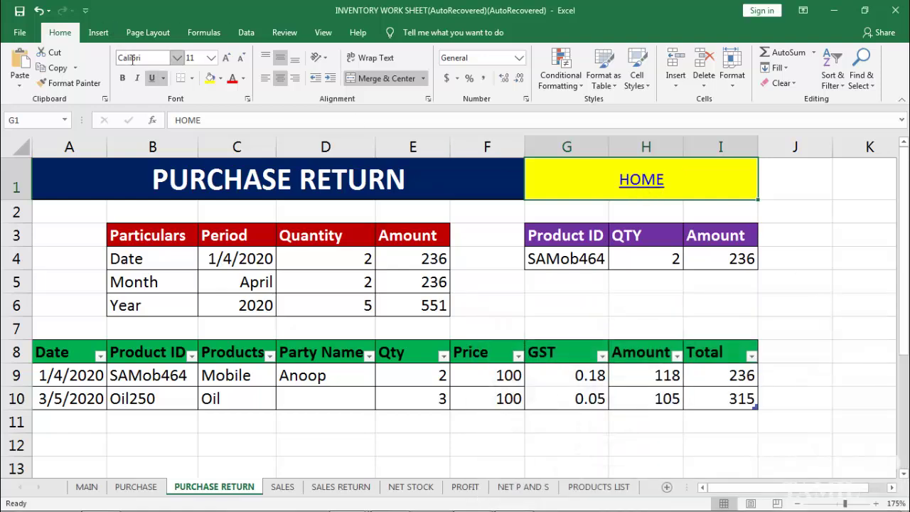
click(151, 77)
click(212, 58)
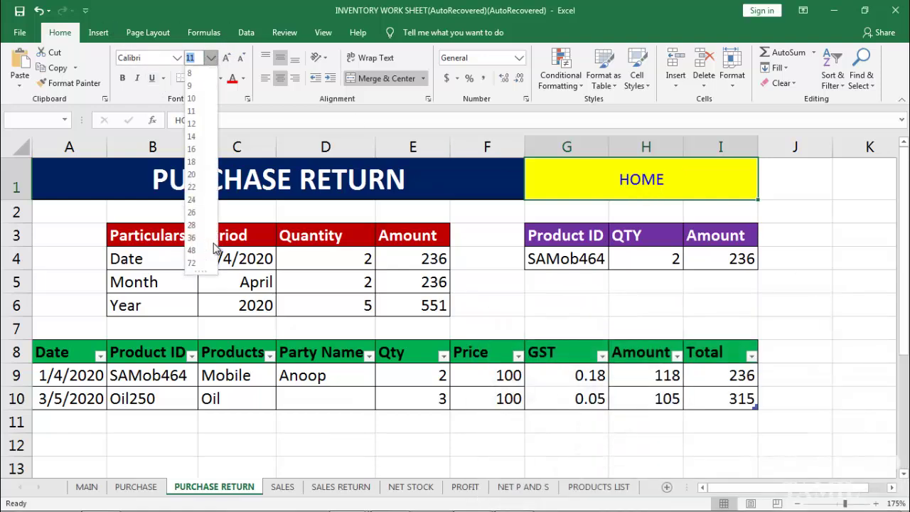
click(200, 171)
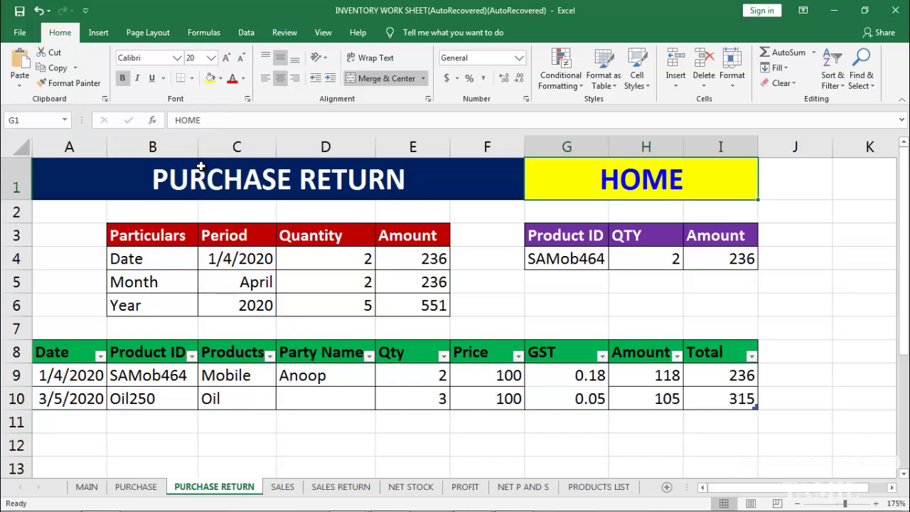
click(146, 489)
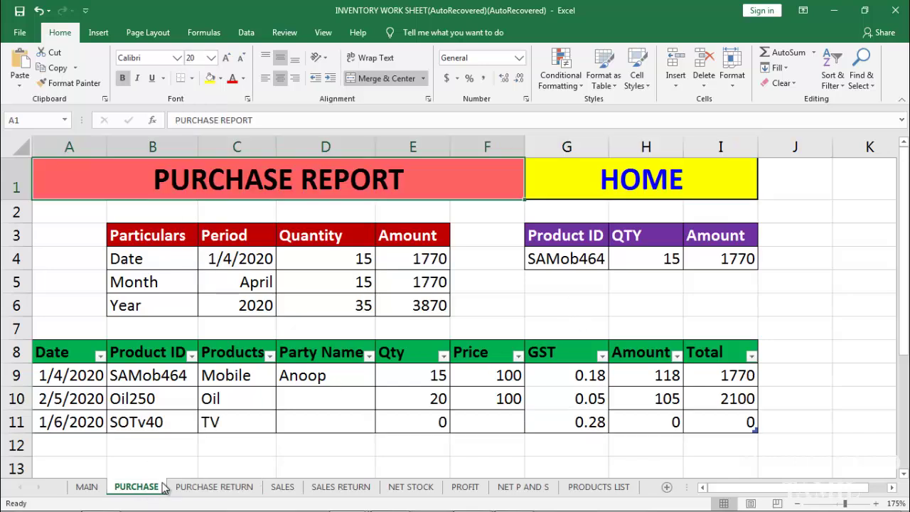
Check each report sheet, then follow NET STOCK's HOME link back to MAIN.
click(226, 491)
click(286, 491)
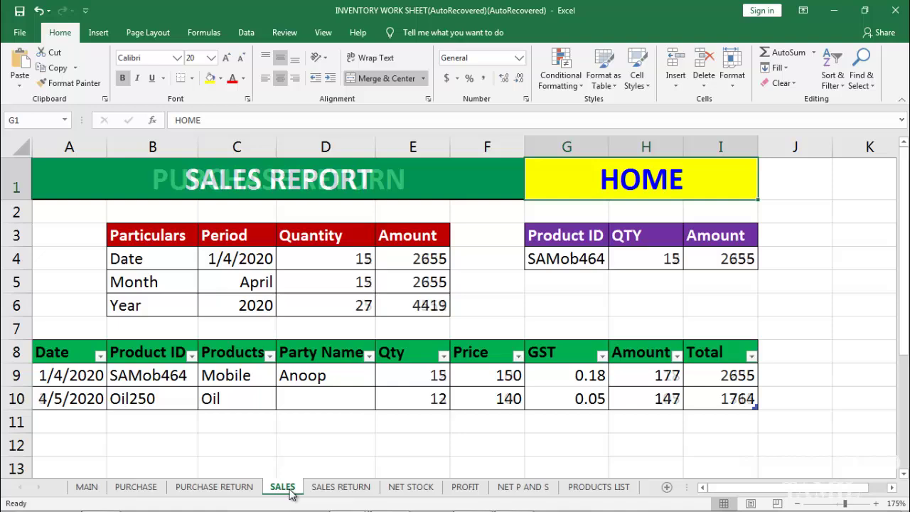
click(348, 490)
click(466, 491)
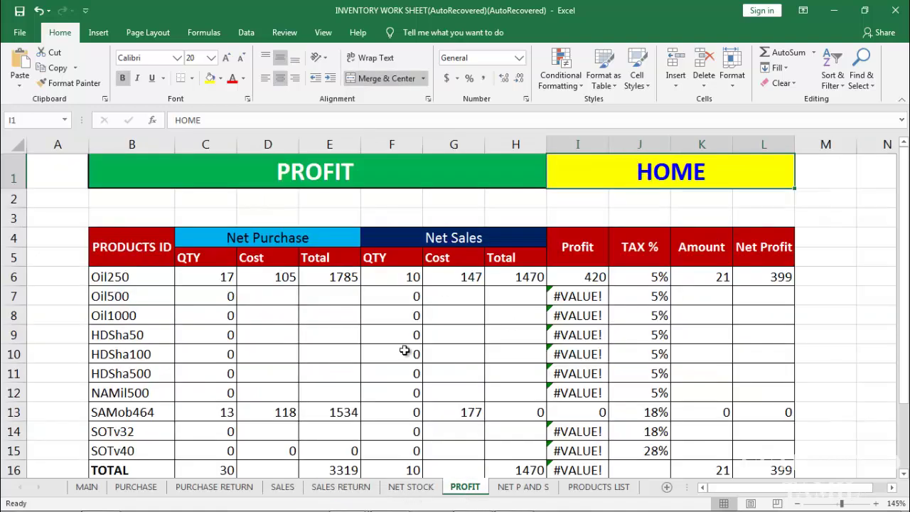
click(408, 487)
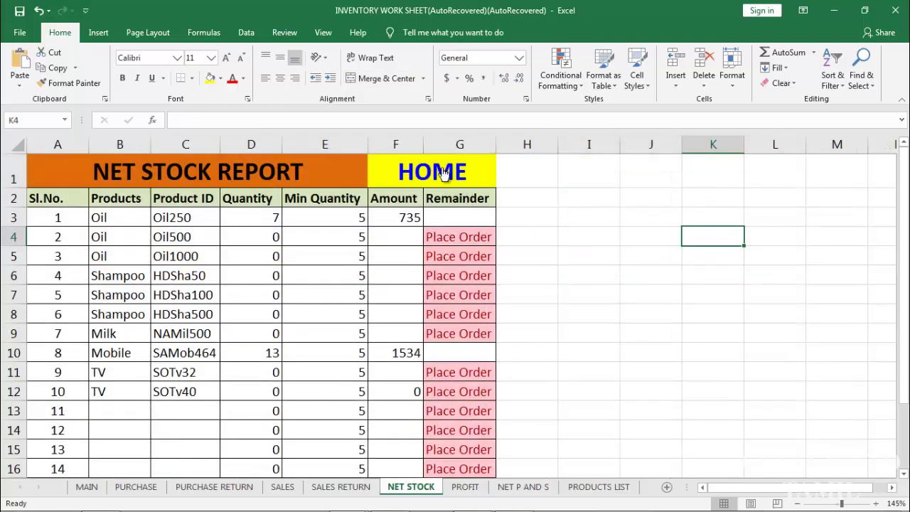
click(442, 179)
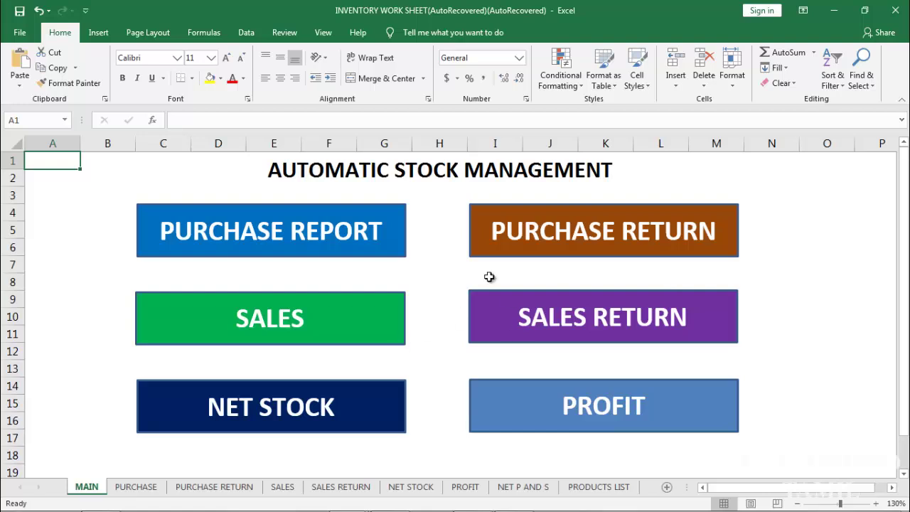
Set the AUTOMATIC STOCK MANAGEMENT title's font size to 26.
click(305, 168)
click(210, 57)
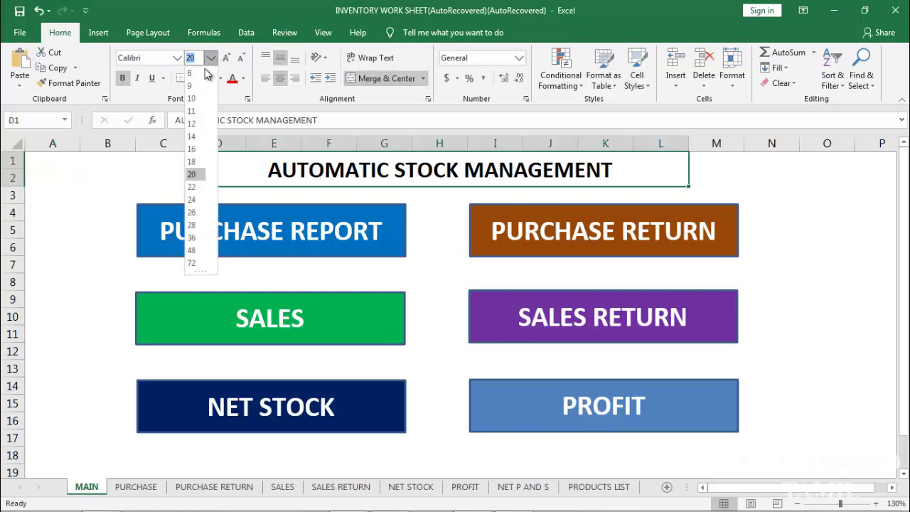
click(191, 212)
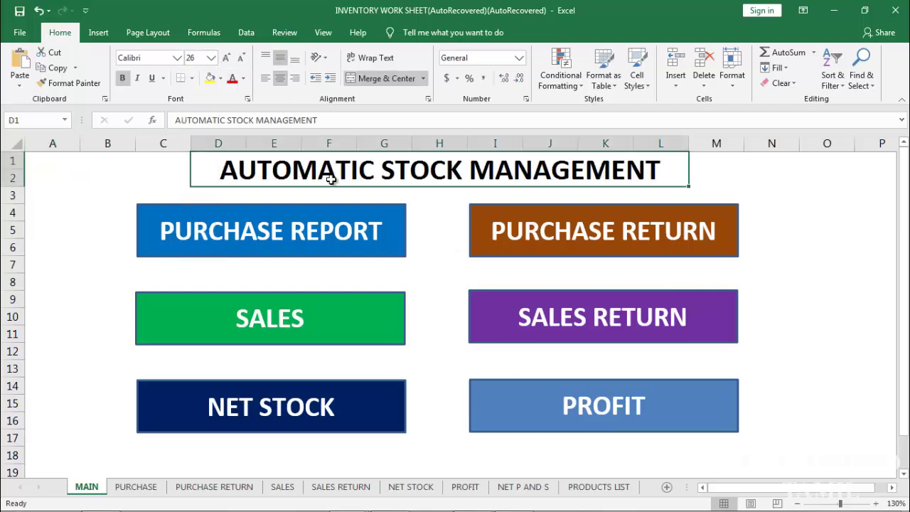
click(454, 282)
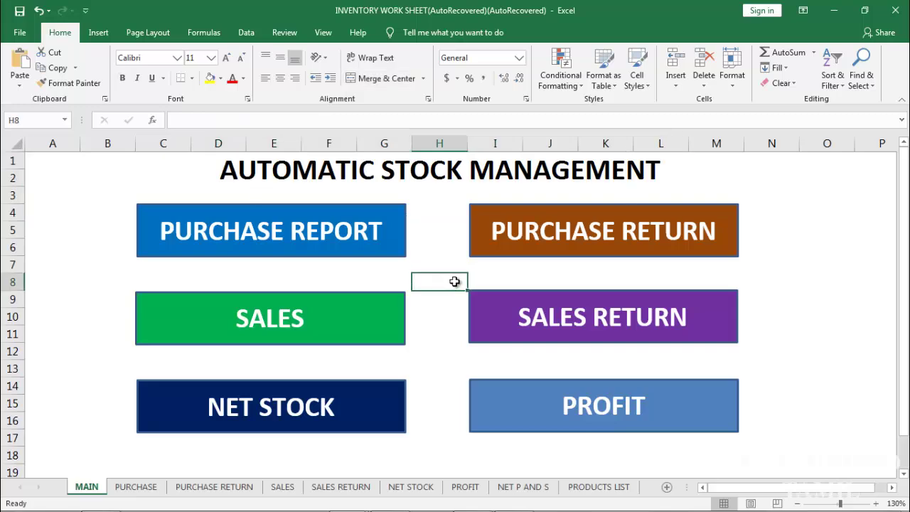
click(611, 405)
click(676, 171)
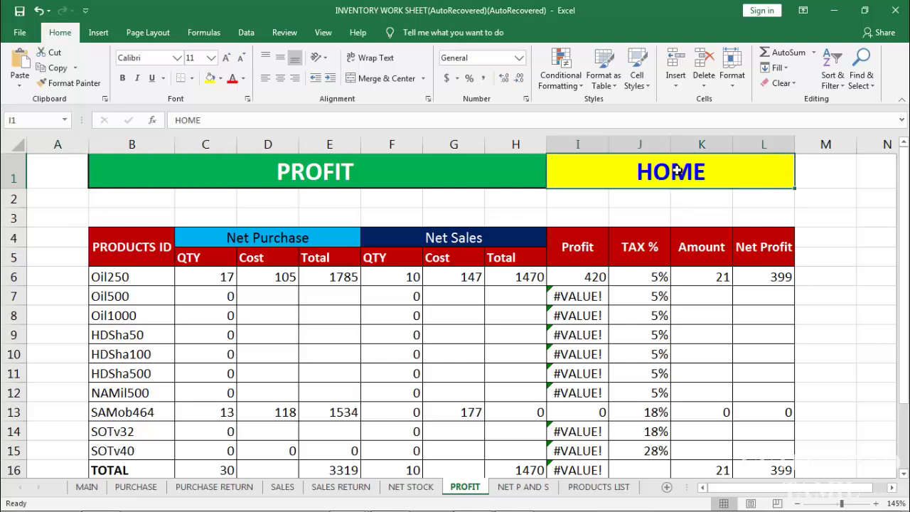
click(270, 323)
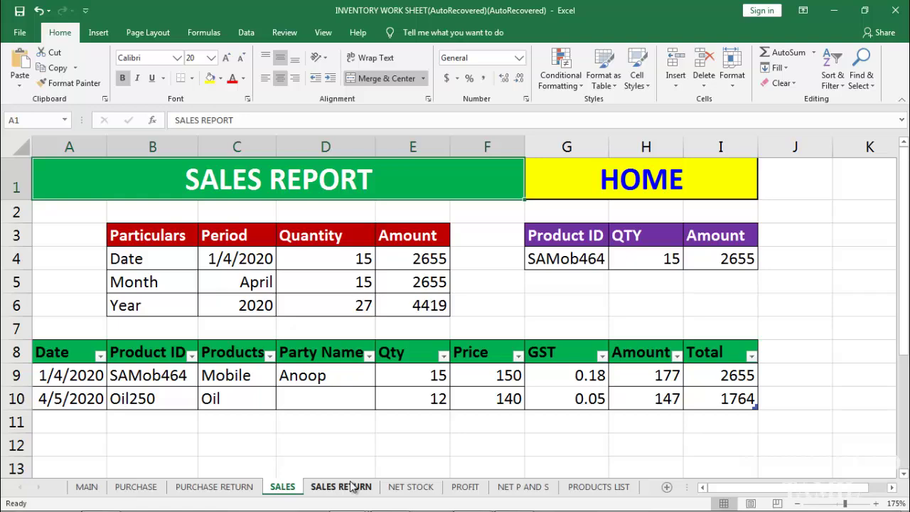
click(87, 487)
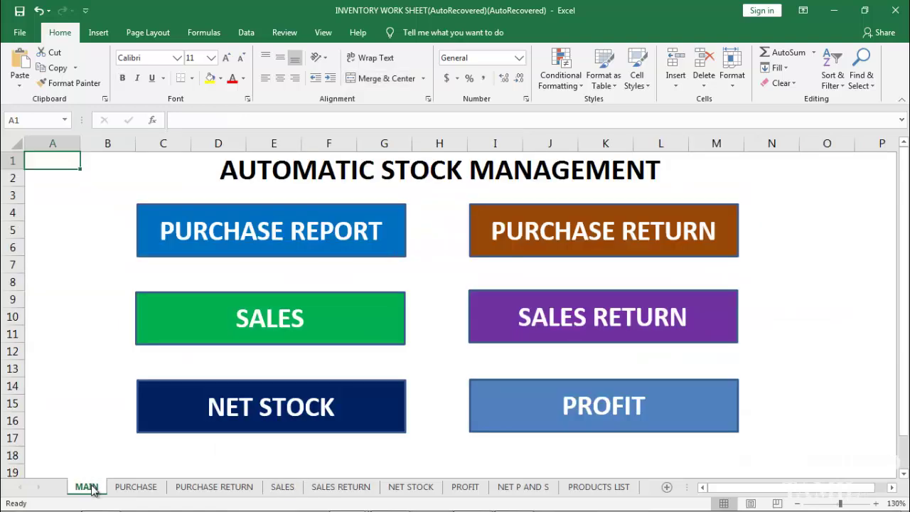